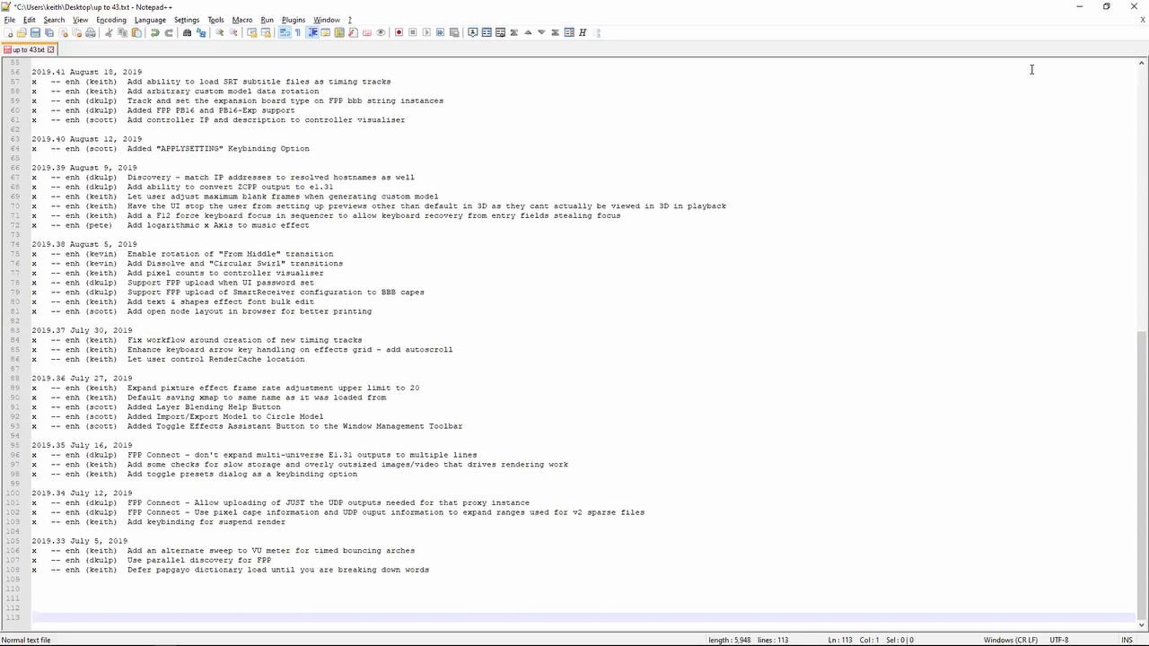
- Highlight the 2019.33 release note about deferring the papagayo dictionary load until words are broken down
key(Up)
key(Up)
key(Up)
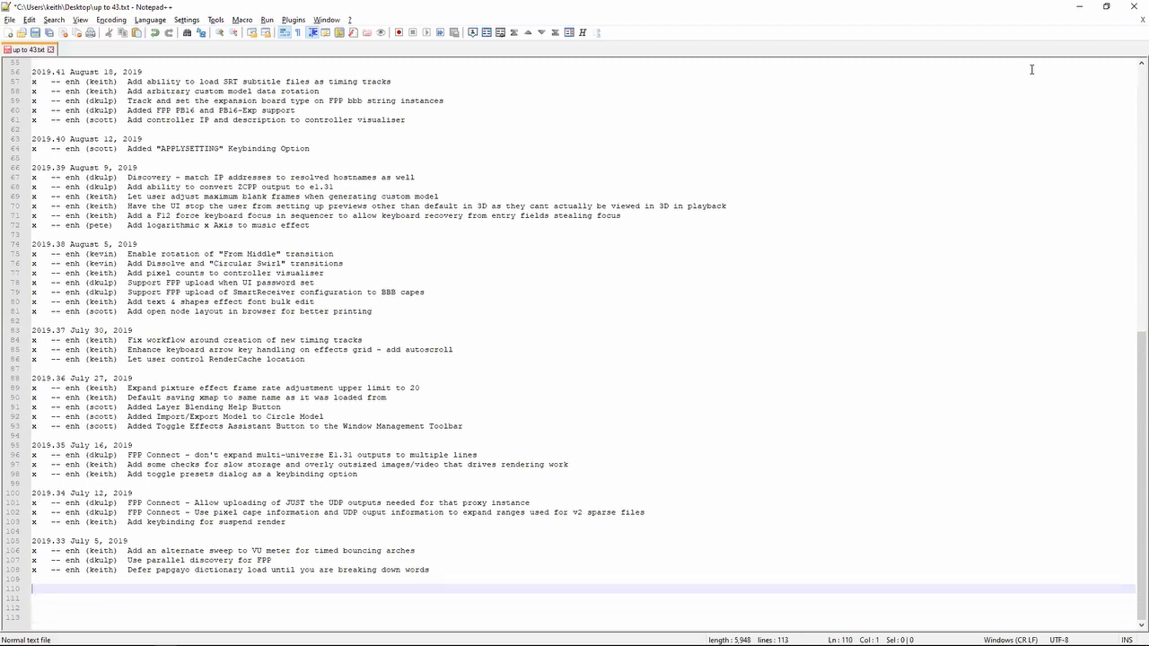
key(Up)
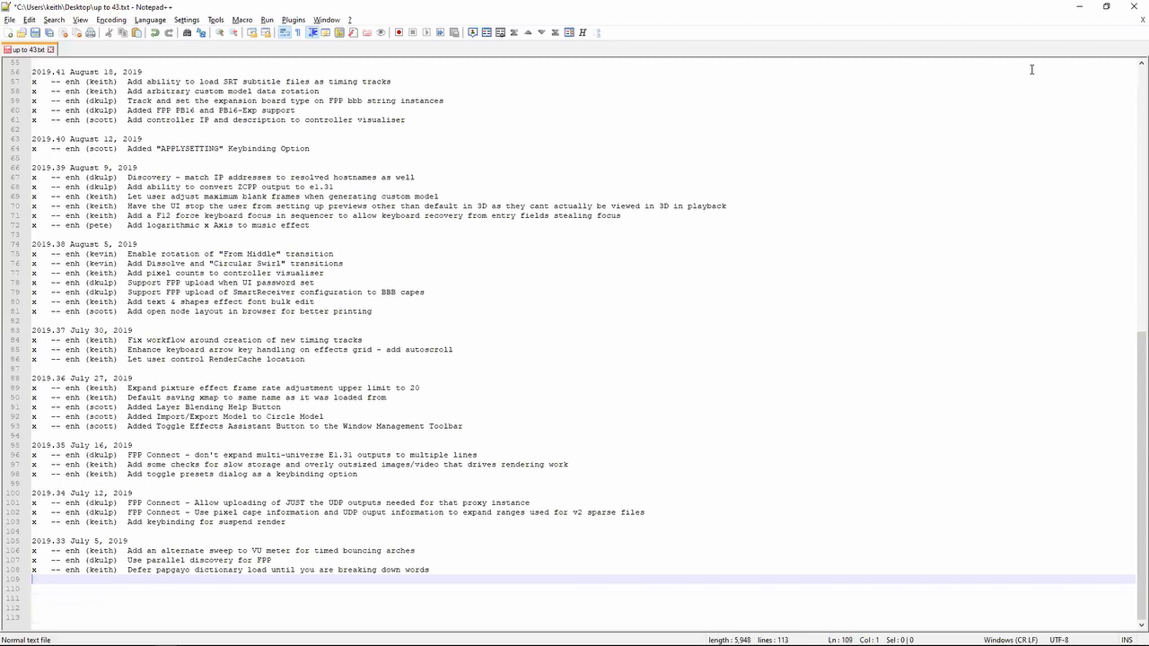
key(shift+Up)
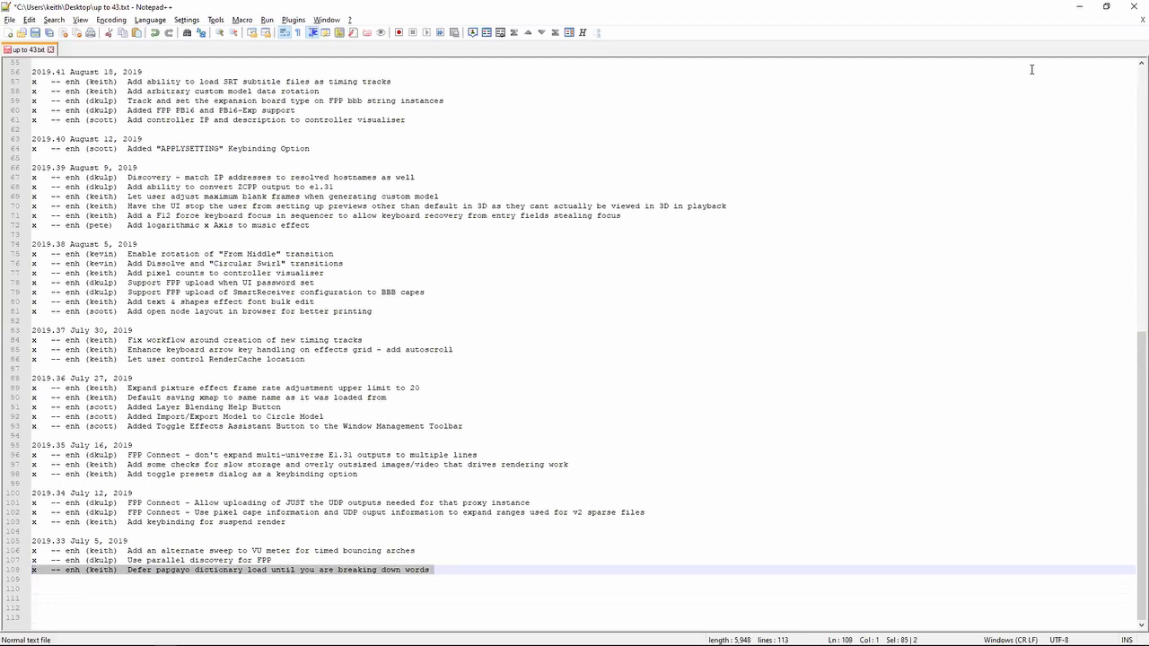
- Switch to xLights and create a new sequence without changing the sequence settings
key(alt+Tab)
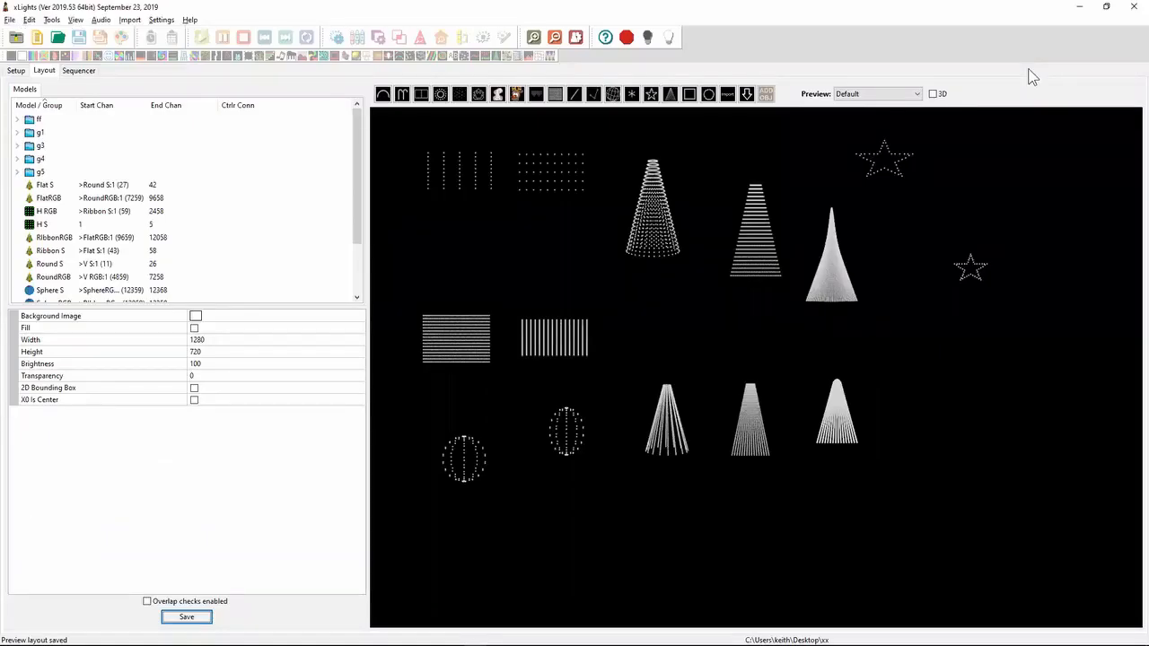
click(41, 42)
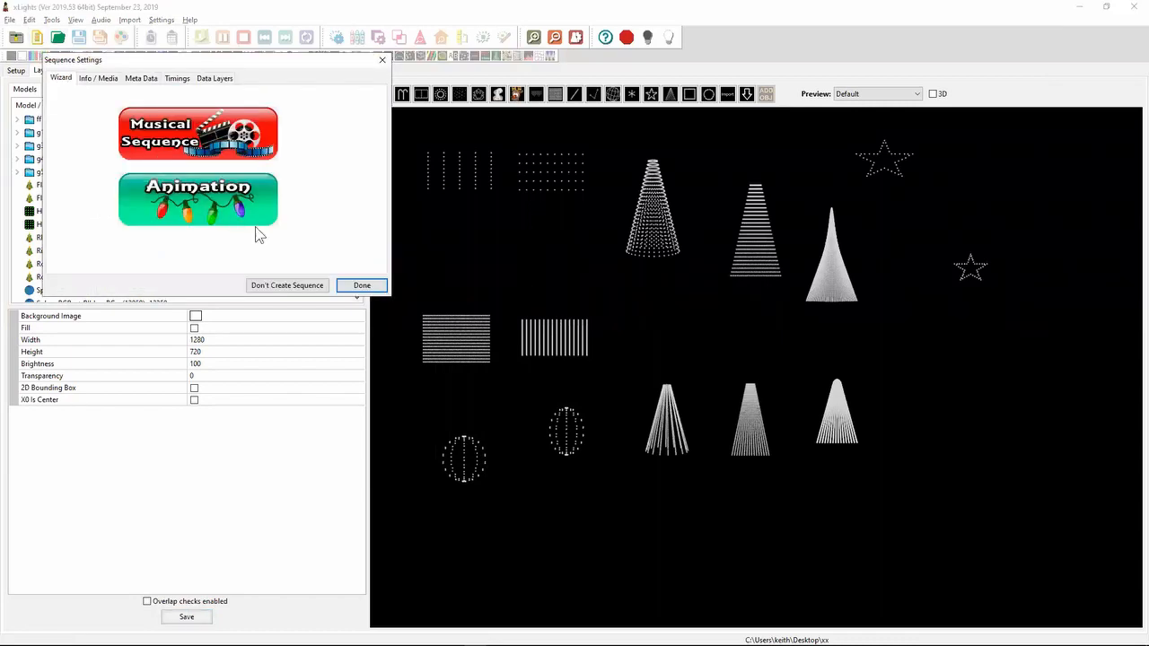
click(359, 285)
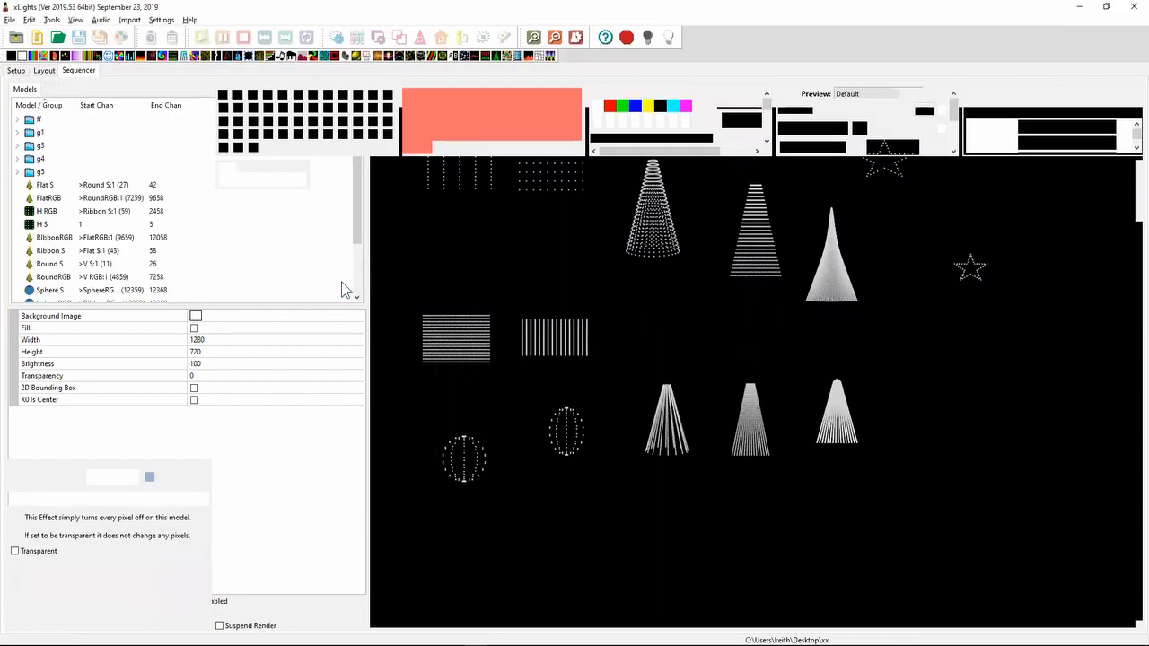
- Add a "Hello world" timing mark from about 6 to 22 seconds in New Timing and break the phrase down into words
mouse_move(383, 192)
mouse_down()
mouse_move(602, 187)
mouse_move(576, 186)
mouse_up()
key(t)
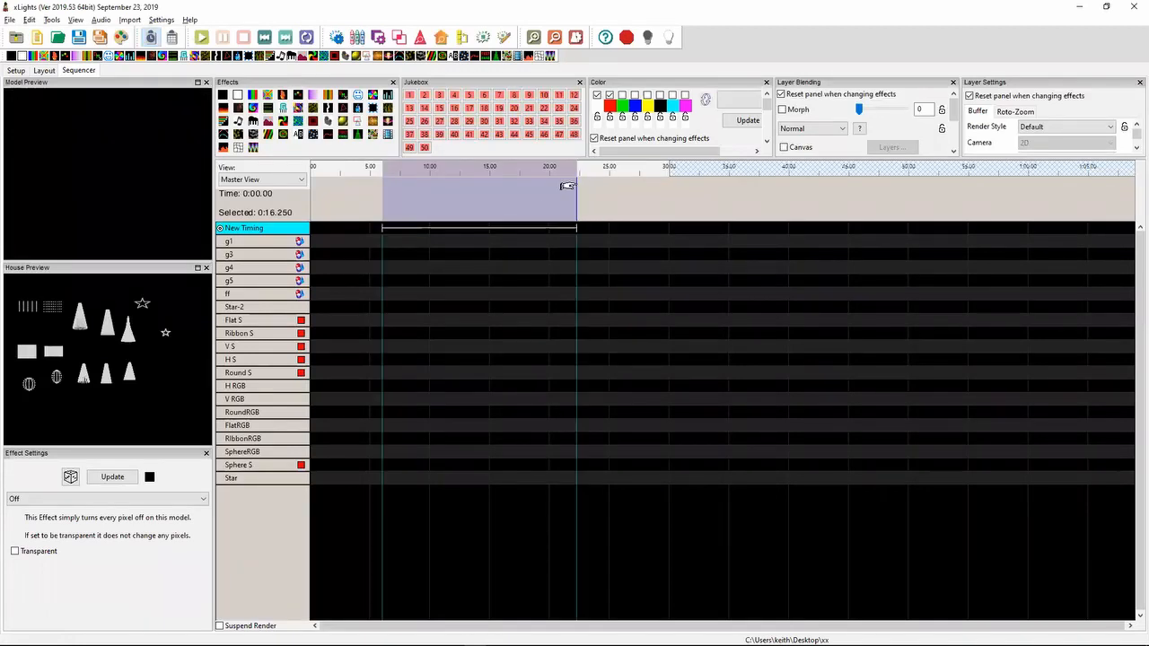
double_click(495, 228)
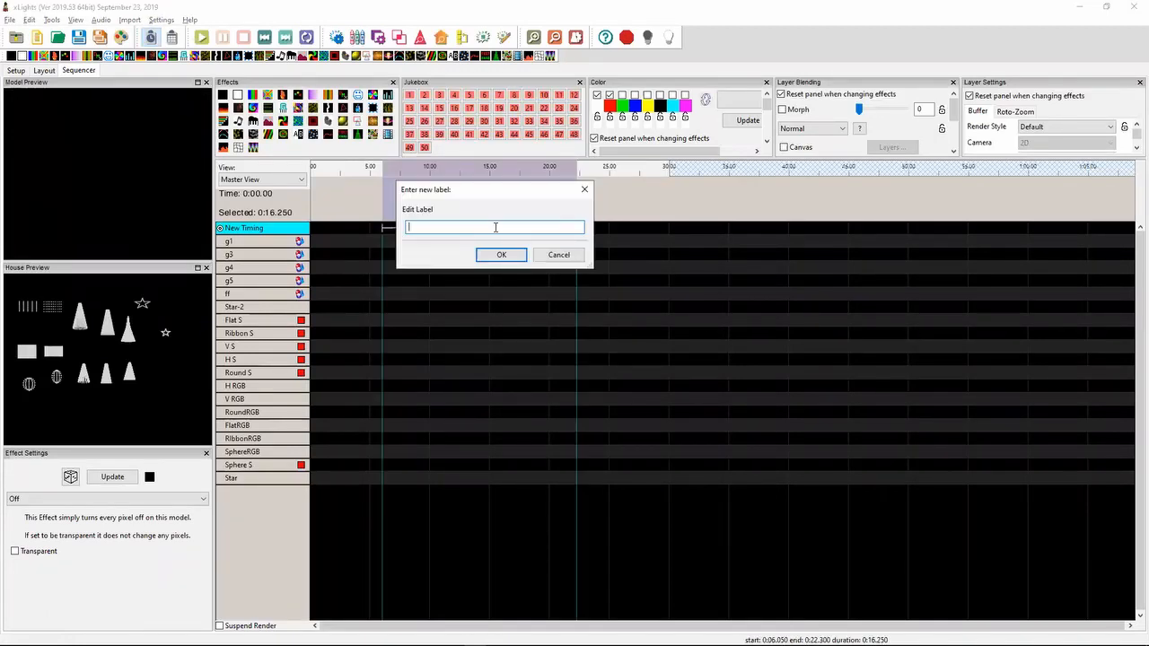
text(Hellow w)
key(BackSpace)
key(BackSpace)
key(BackSpace)
text(world)
key(Return)
right_click(480, 231)
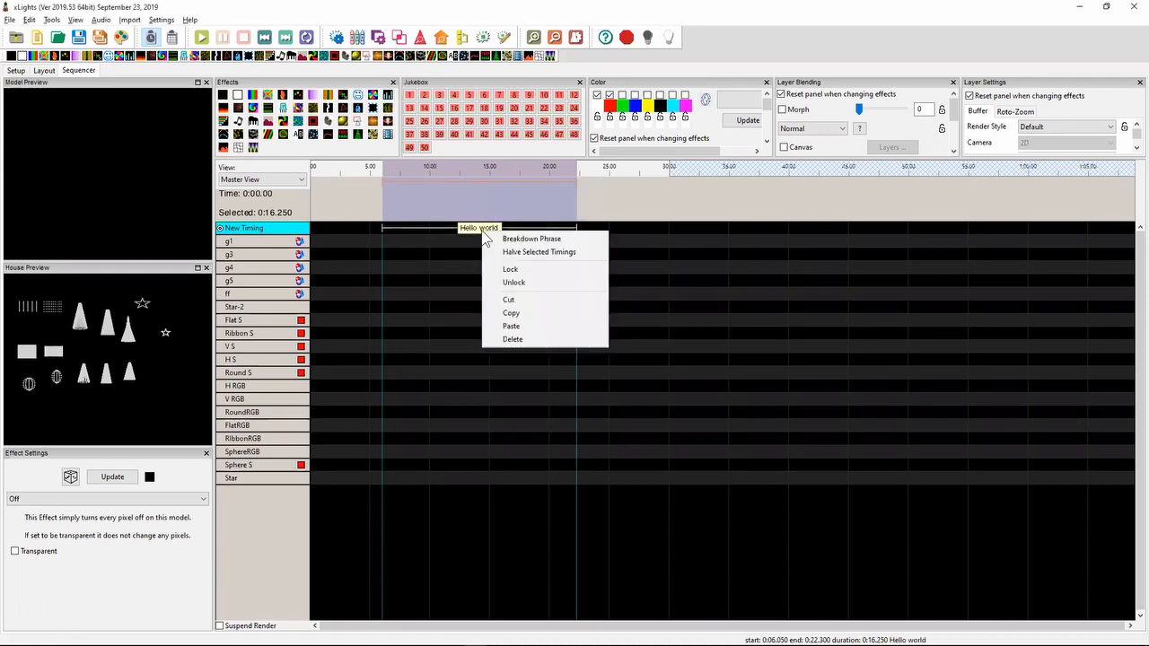
click(557, 238)
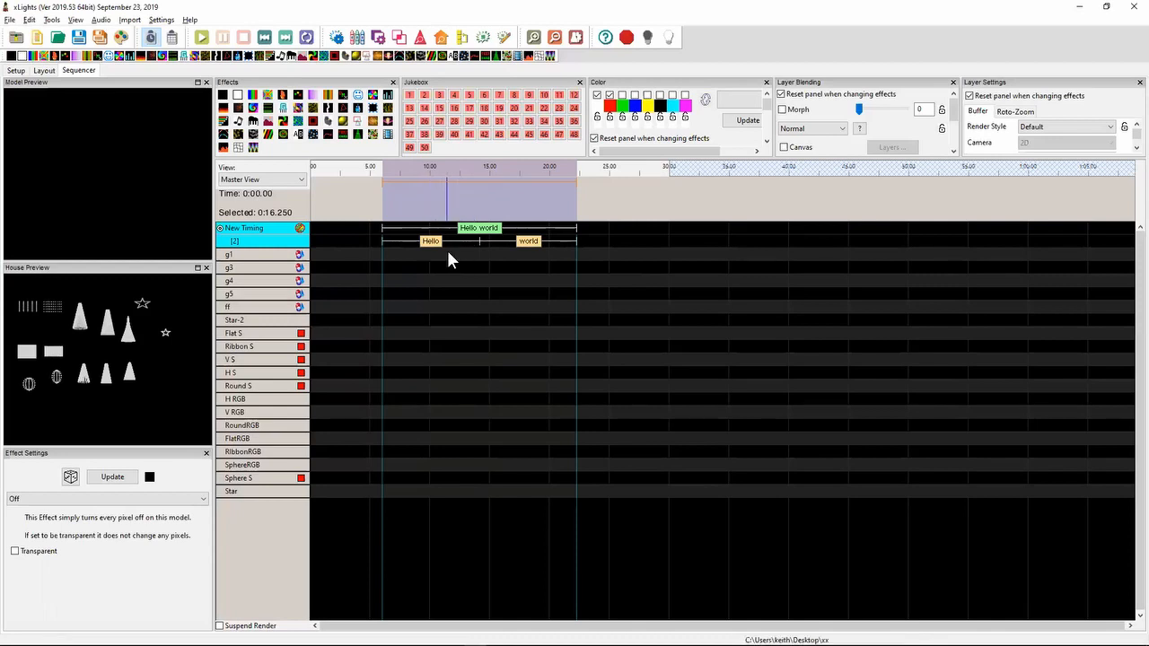
- In Notepad++, highlight the "Use parallel discovery for FPP" note, and switch to xLights to view the controller setup
key(alt+Tab)
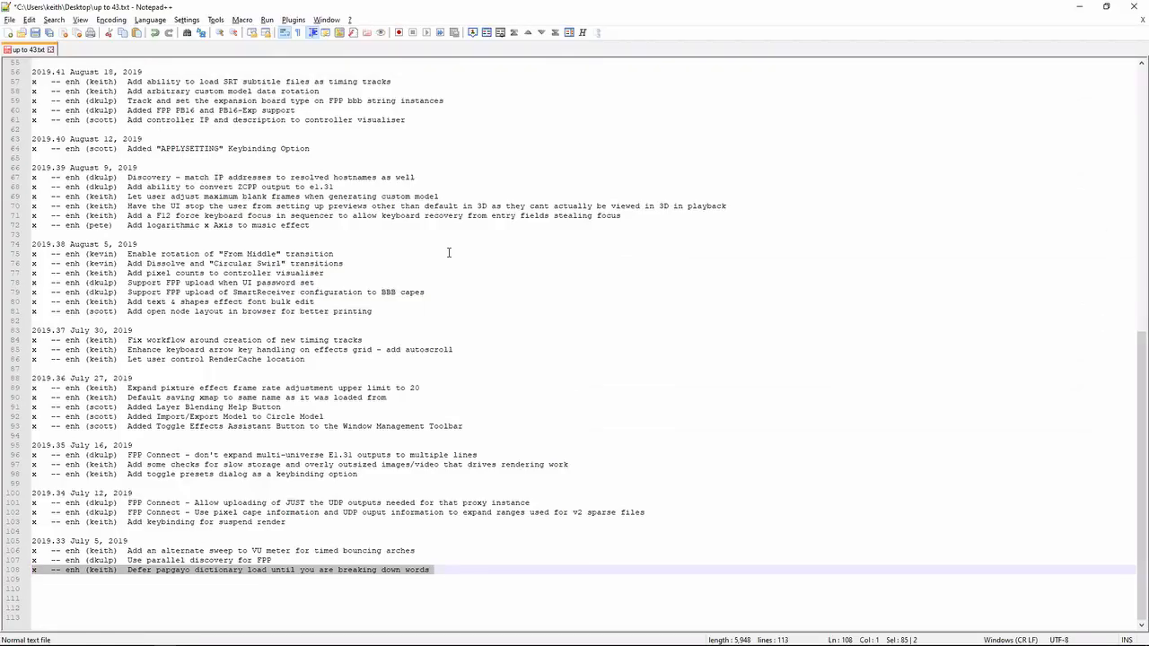
key(Up)
key(Down)
key(shift+Up)
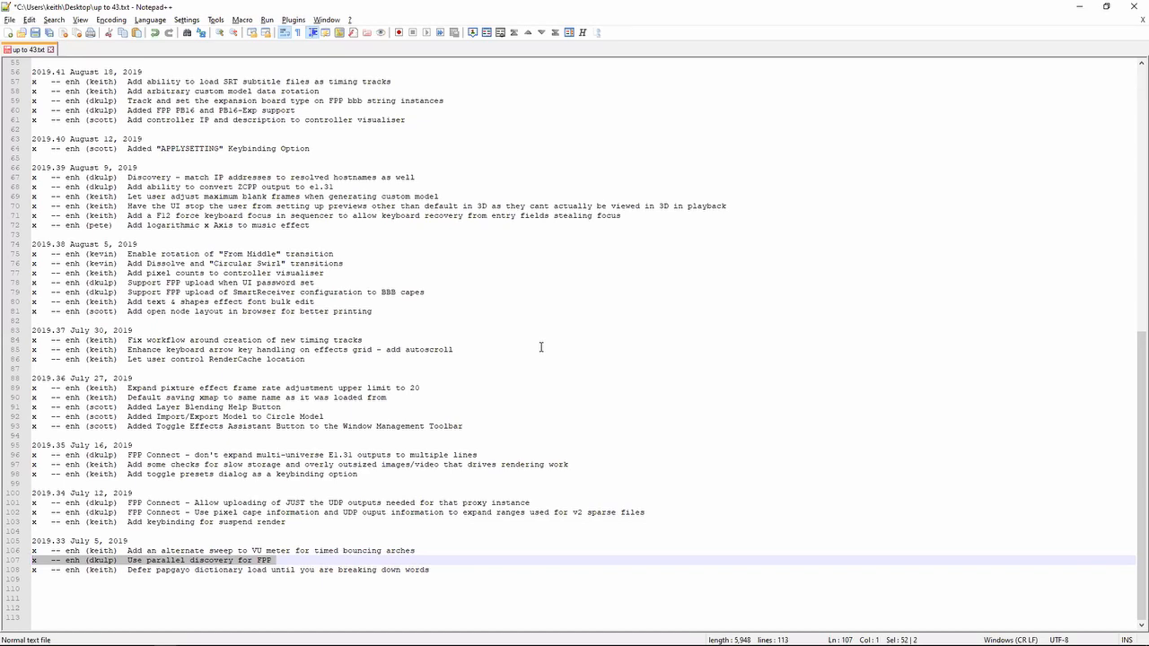
key(alt+Tab)
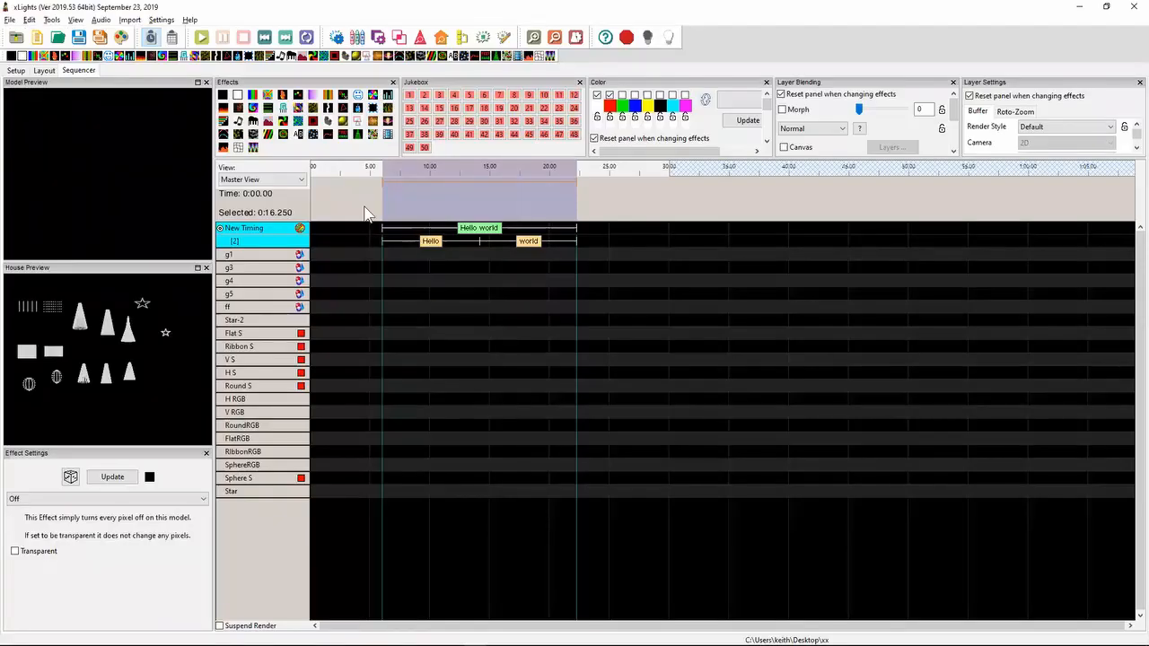
click(20, 73)
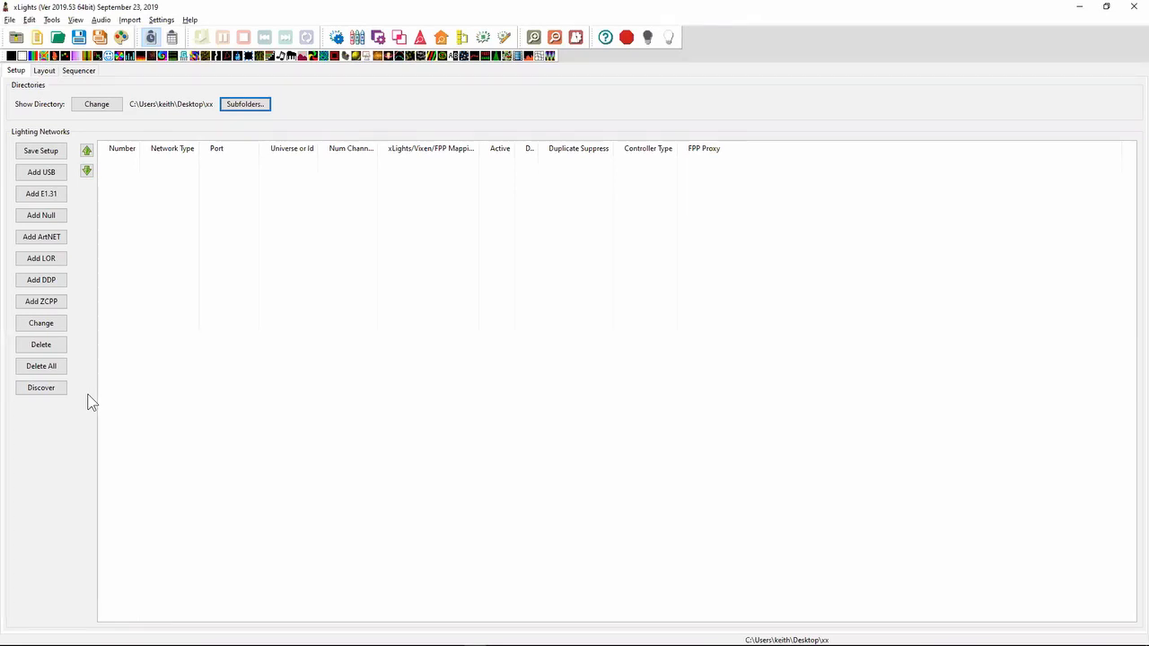
- Revisit the parallel FPP discovery note in Notepad++ and switch to xLights to look at the Discover function
key(alt+Tab)
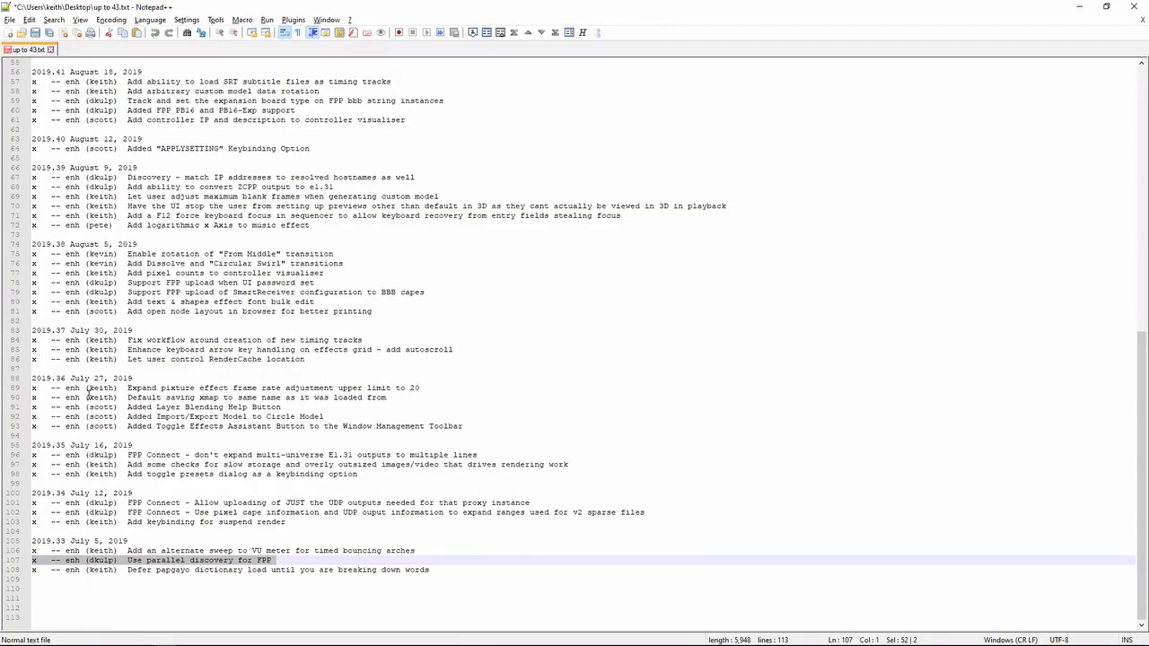
key(Down)
key(Up)
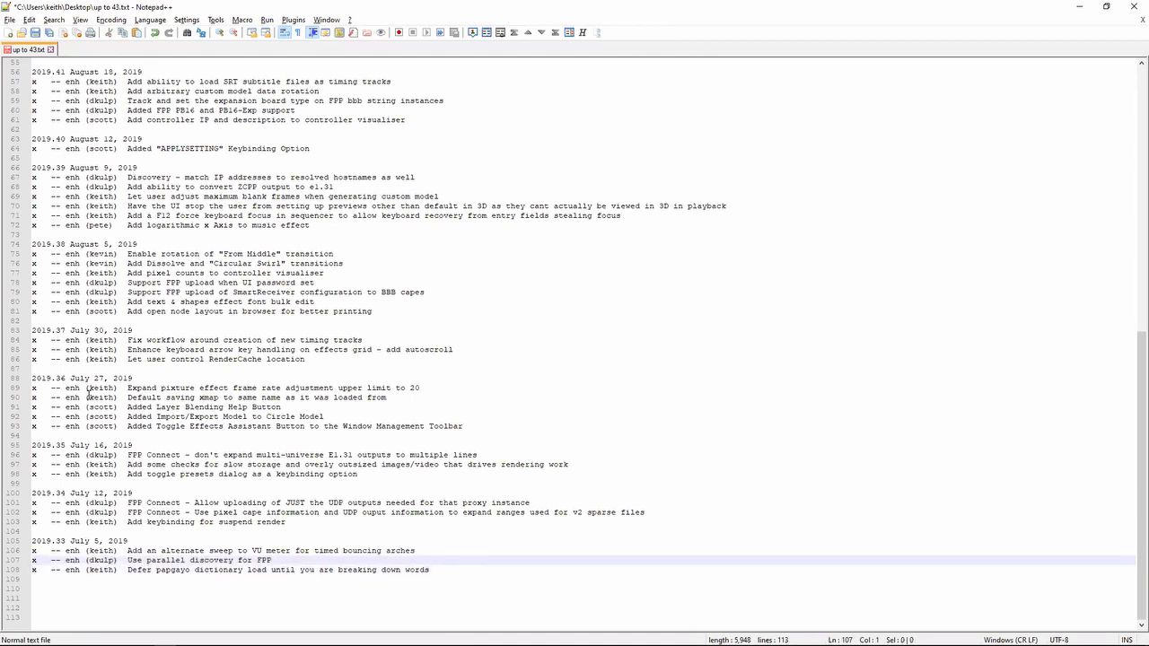
key(Down)
key(Up)
key(Down)
key(shift+Up)
key(alt+Tab)
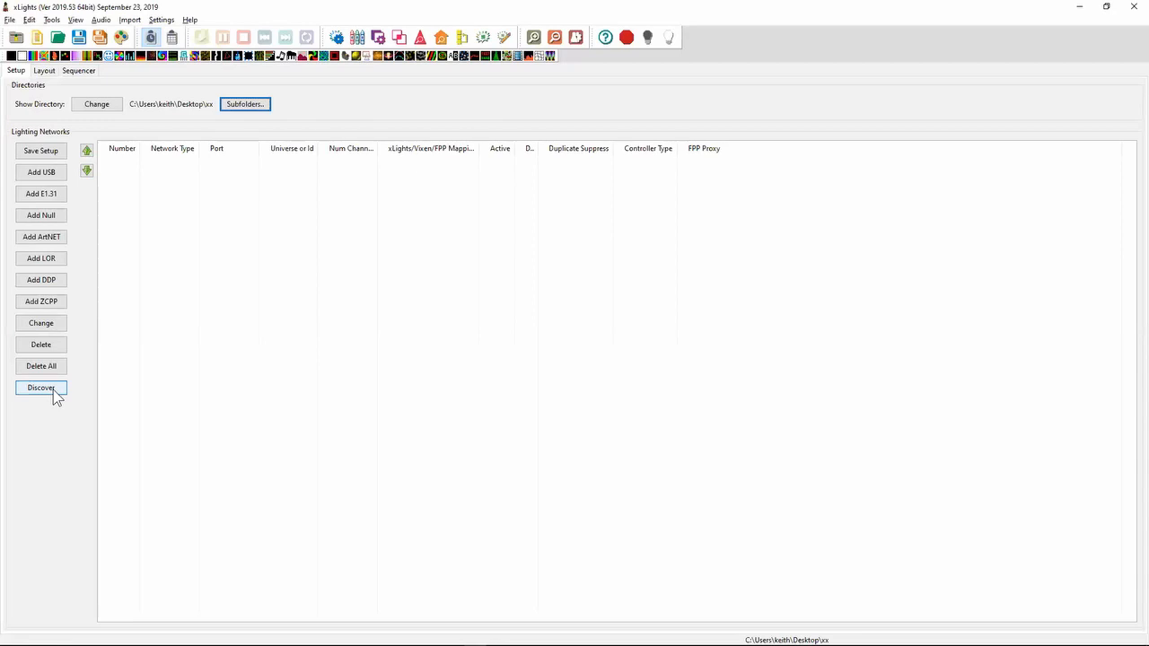
- Switch to Notepad++ and highlight the "Add an alternate sweep to VU meter for timed bouncing arches" note
key(alt+Tab)
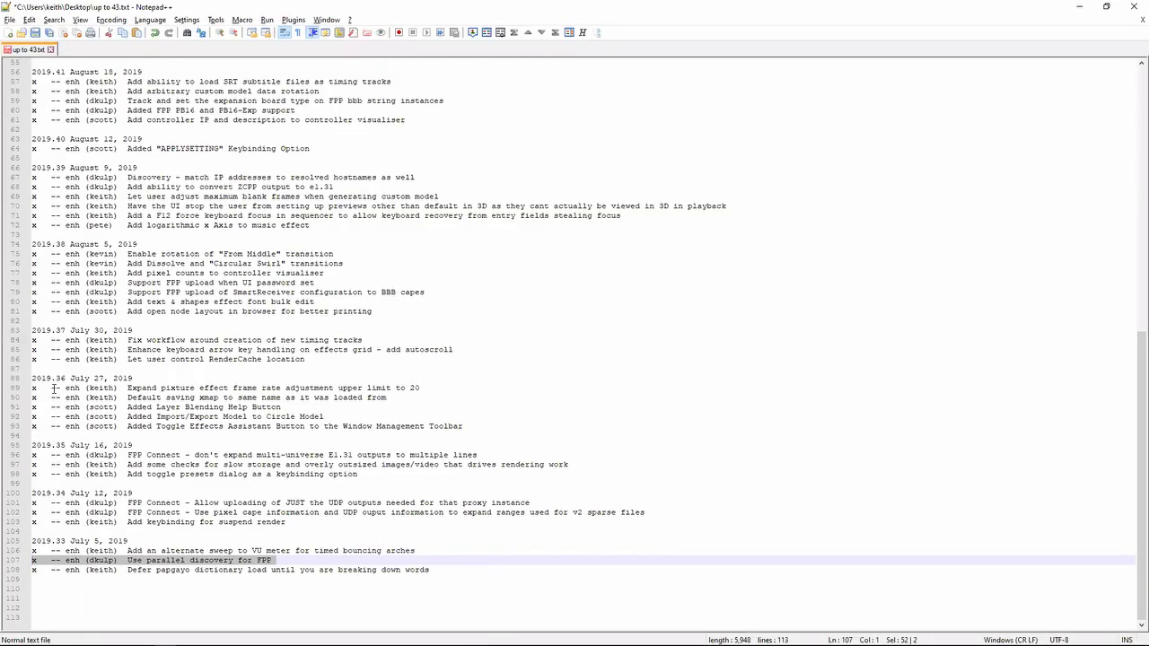
key(Up)
key(shift+Down)
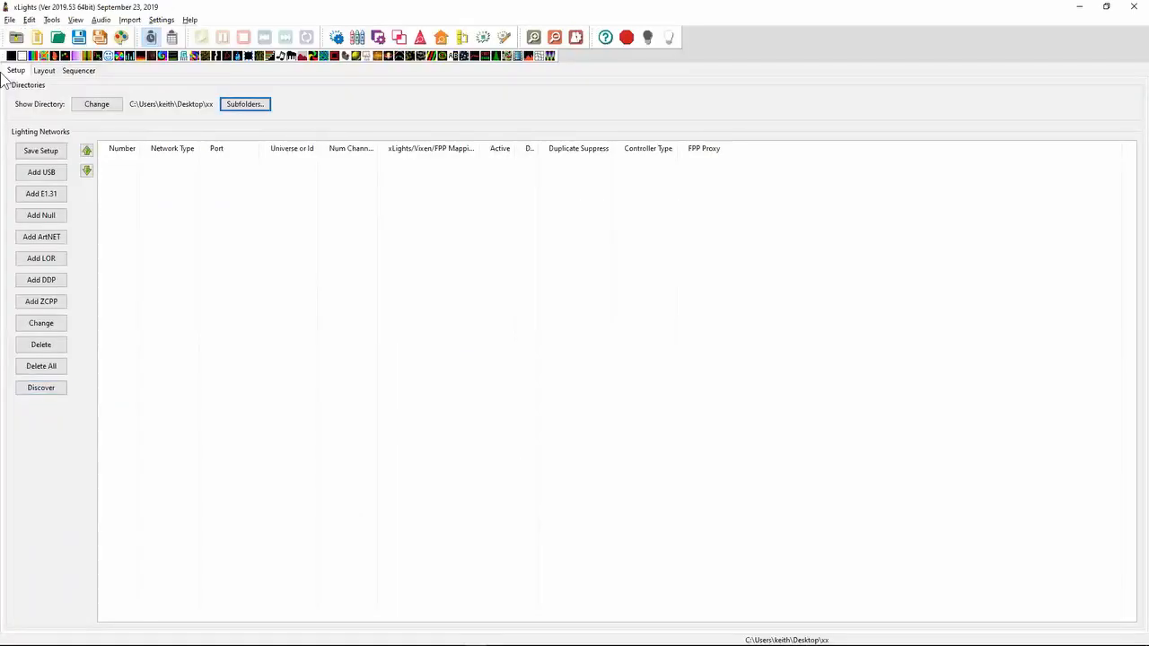
- Return to the xLights sequencer and play from about 23 seconds, adding several timing marks up to about 28 seconds before stopping
click(78, 70)
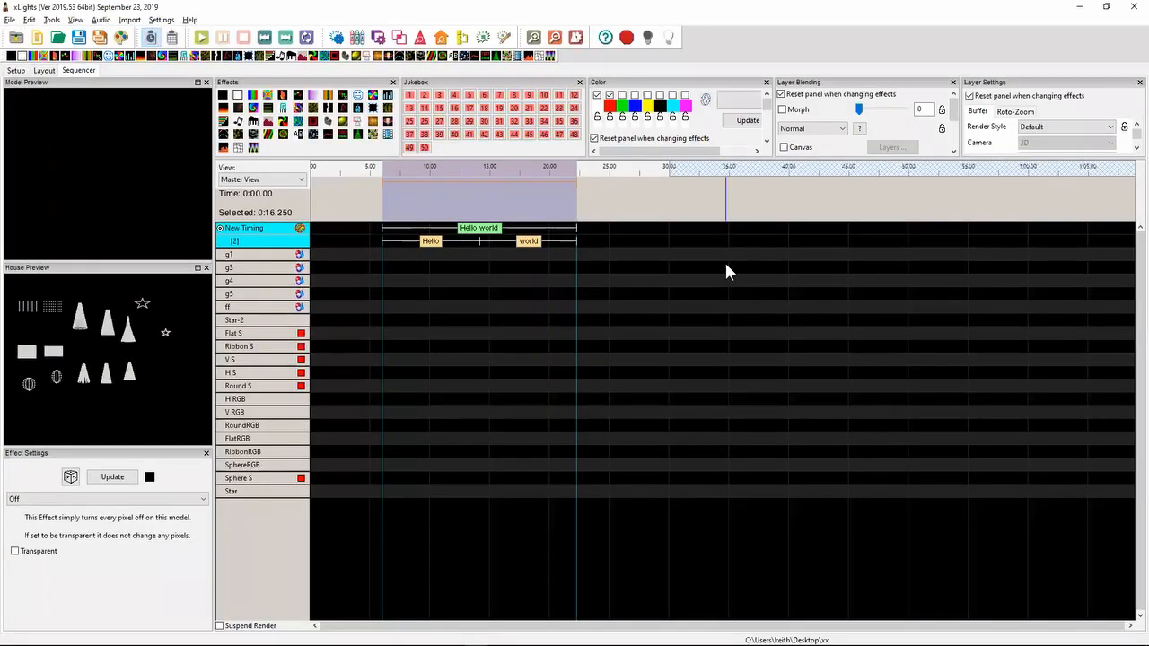
click(592, 200)
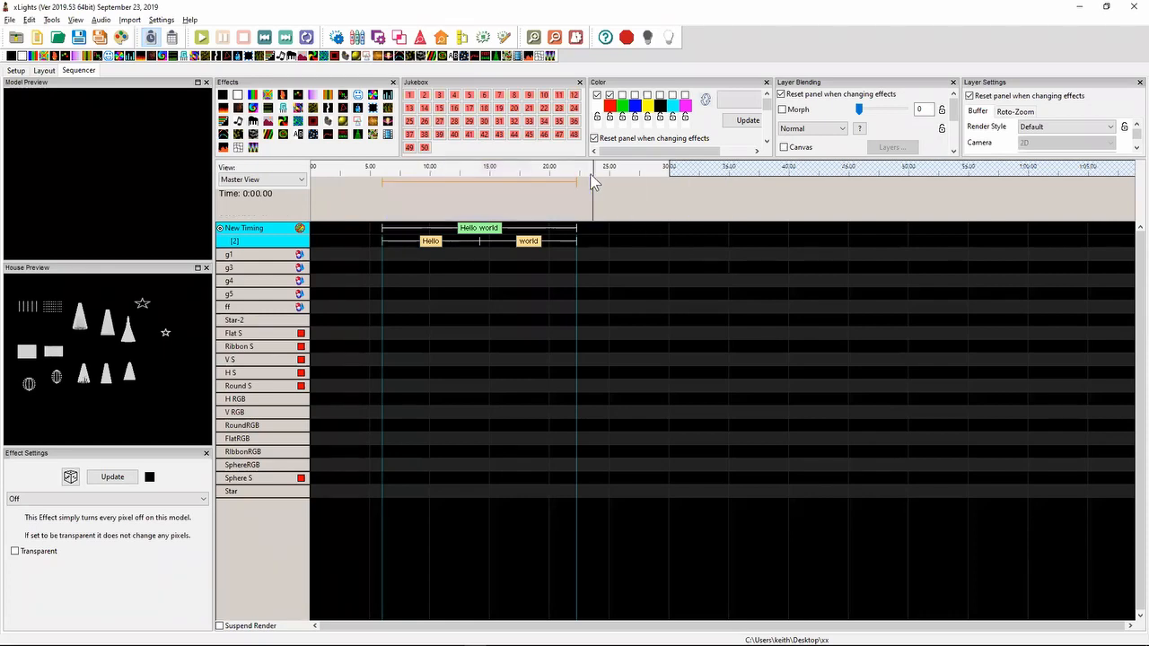
key(space)
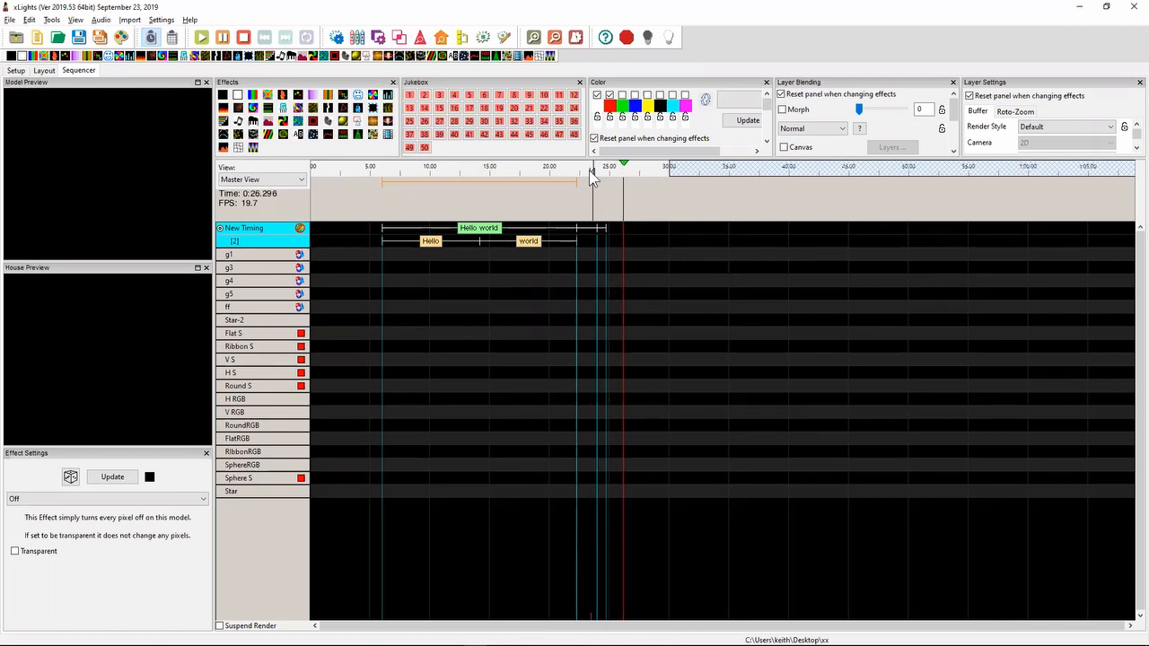
key(t)
key(t)
key(t)
key(t)
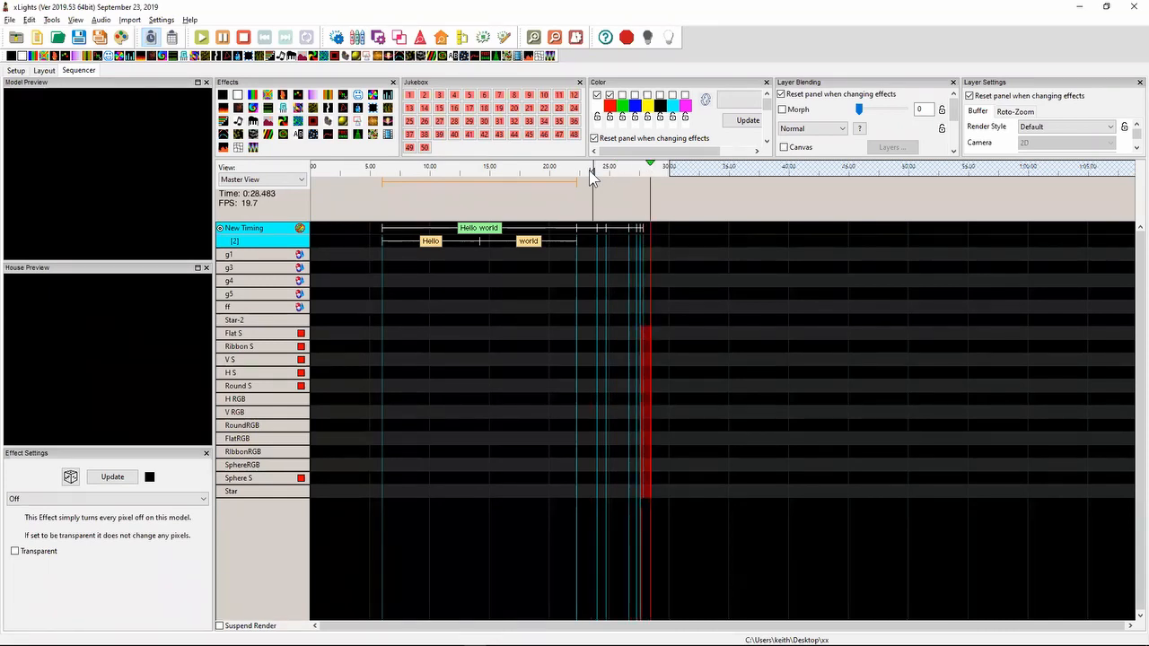
key(space)
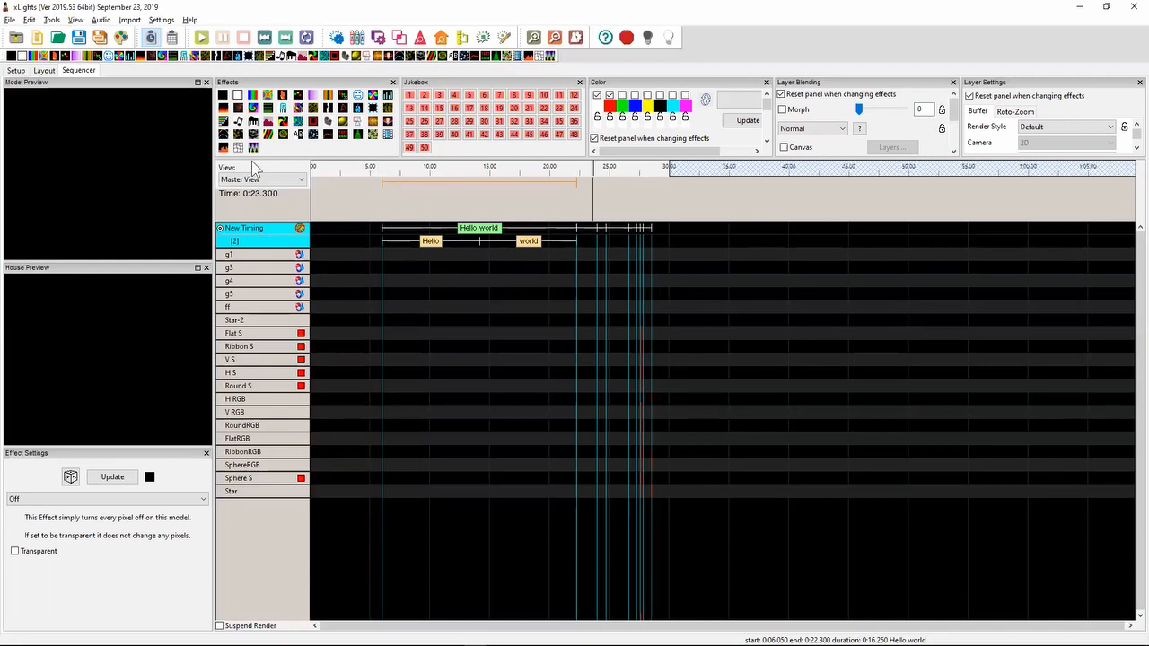
- Add a VU Meter effect of type Timing Event Timed Sweep to H RGB, using the Empty timing track, and shift it onto that track's marks
drag(225, 149, 652, 396)
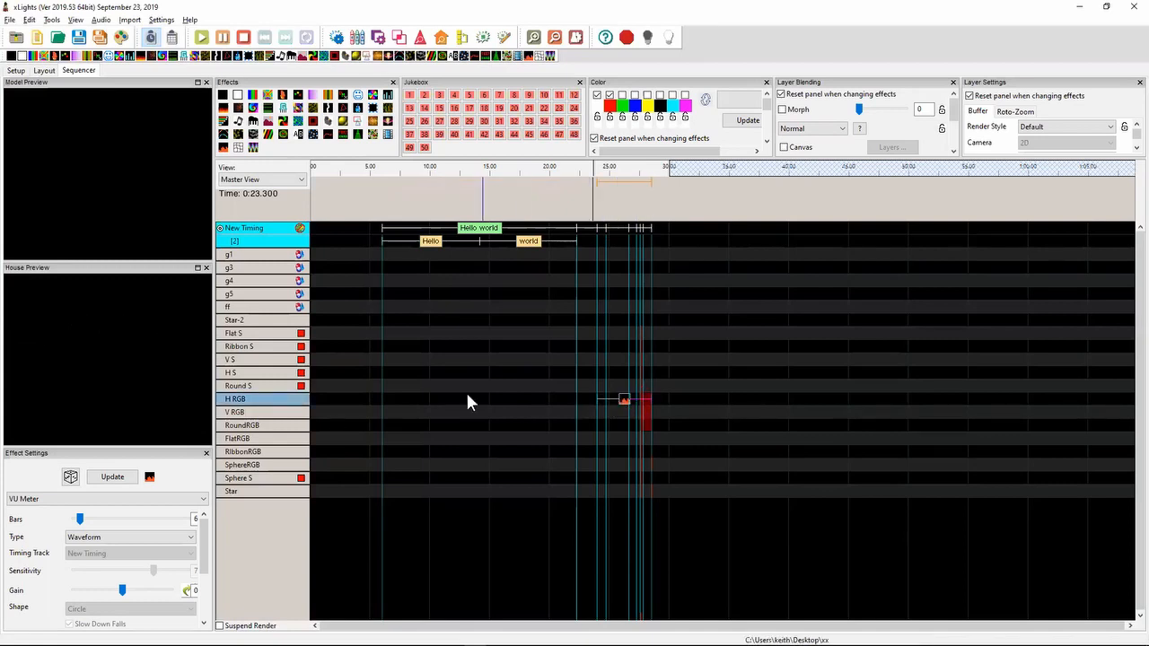
click(132, 543)
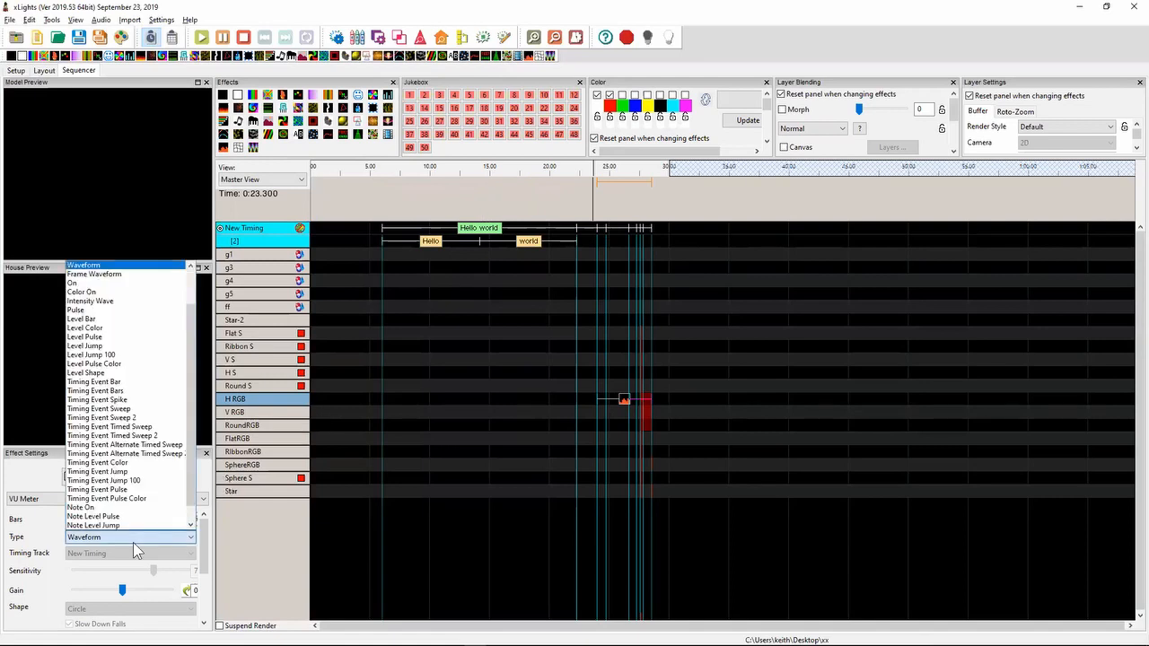
click(154, 429)
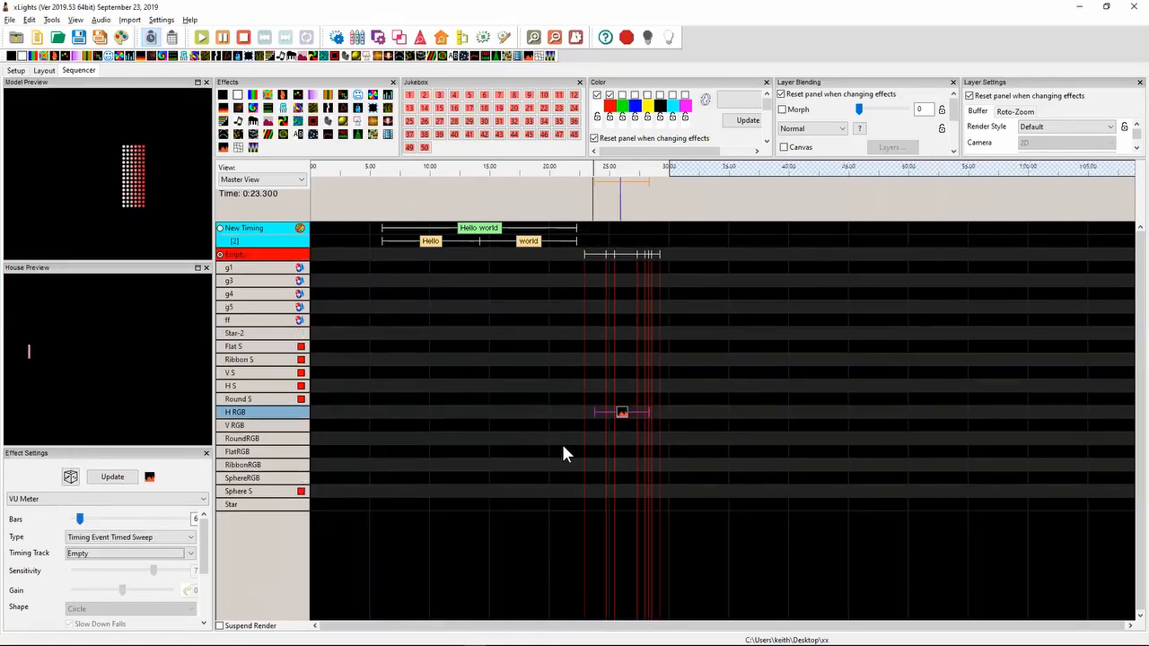
drag(619, 417, 634, 418)
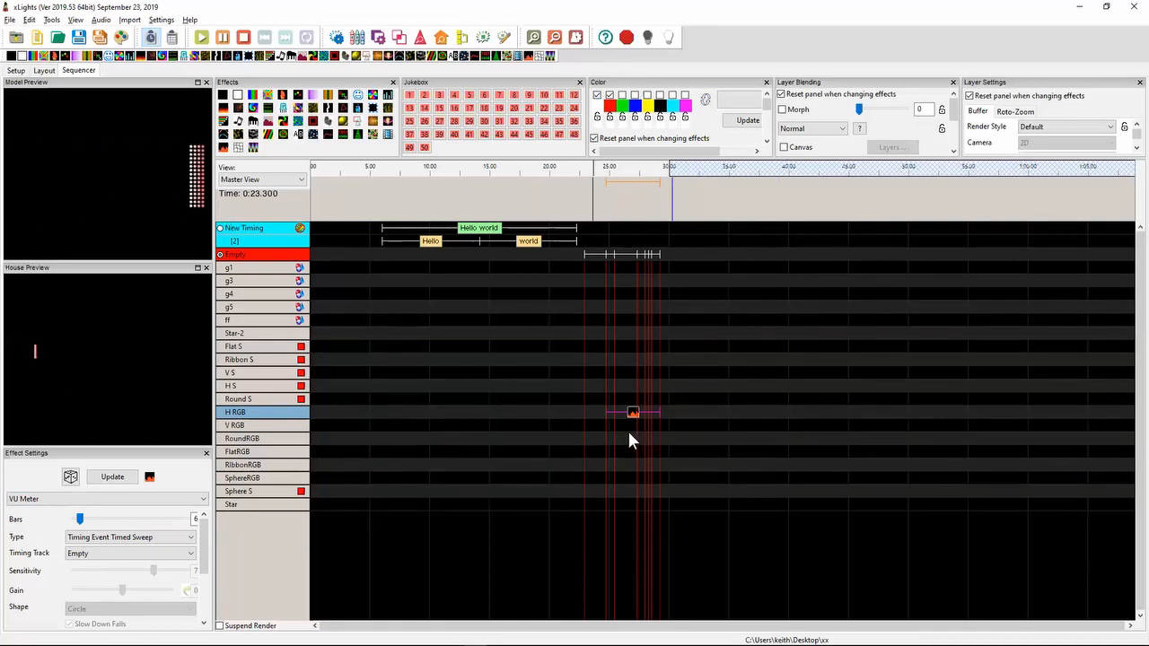
- Change the H RGB VU Meter type to Timing Event Alternate Timed Sweep and preview the effect
click(594, 172)
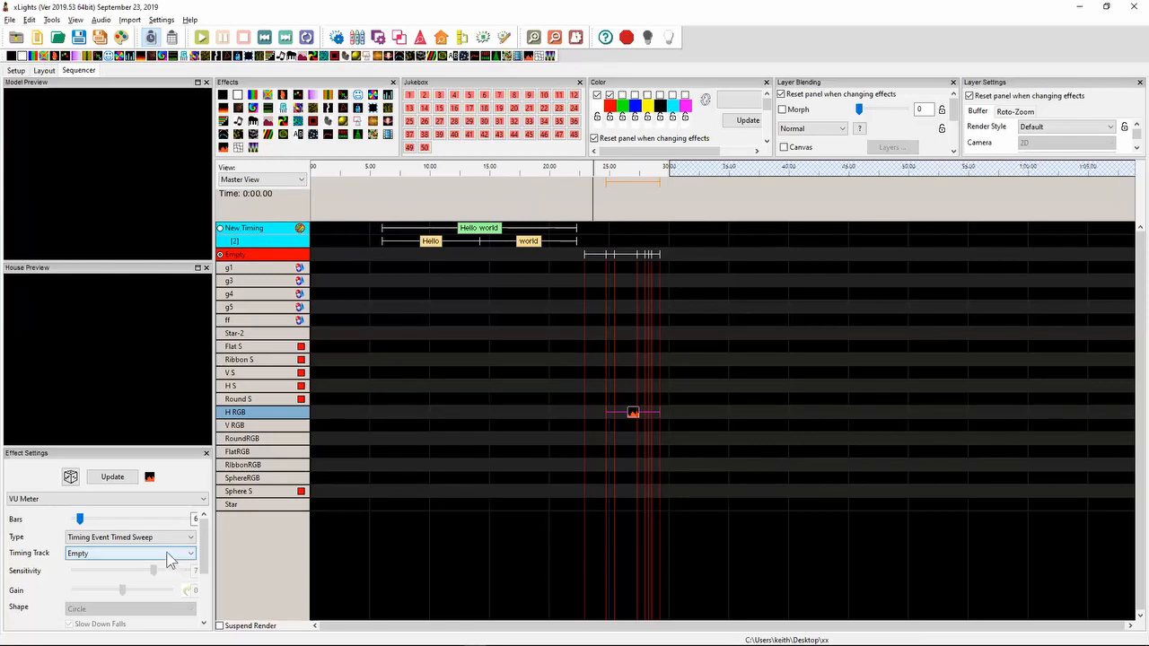
click(151, 540)
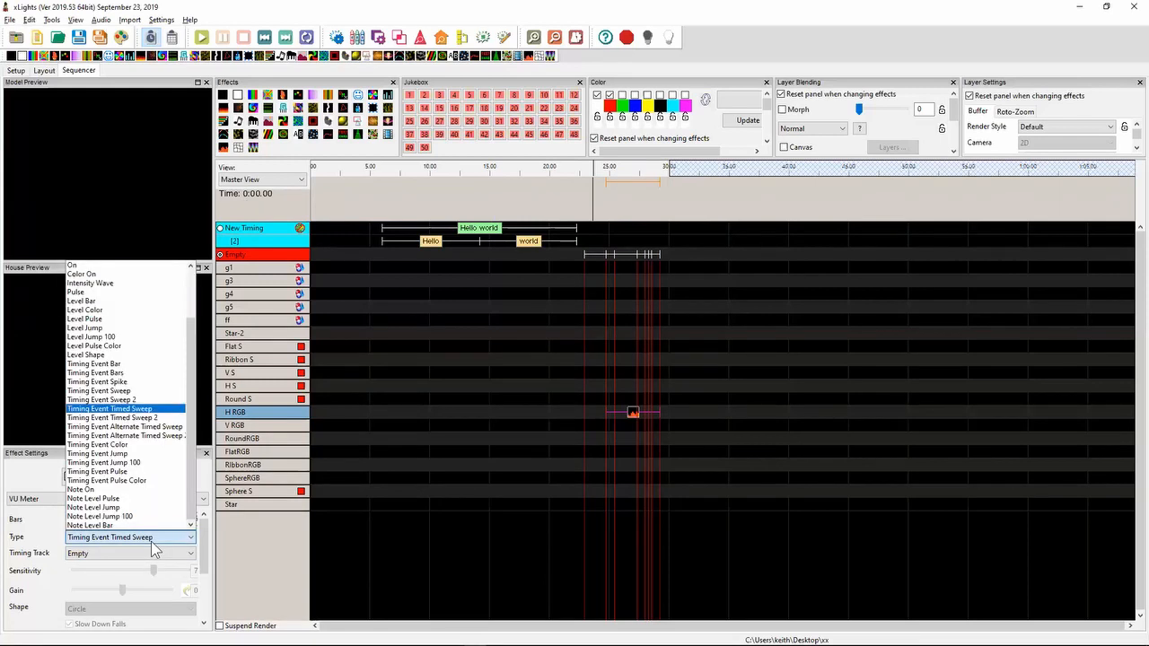
click(162, 427)
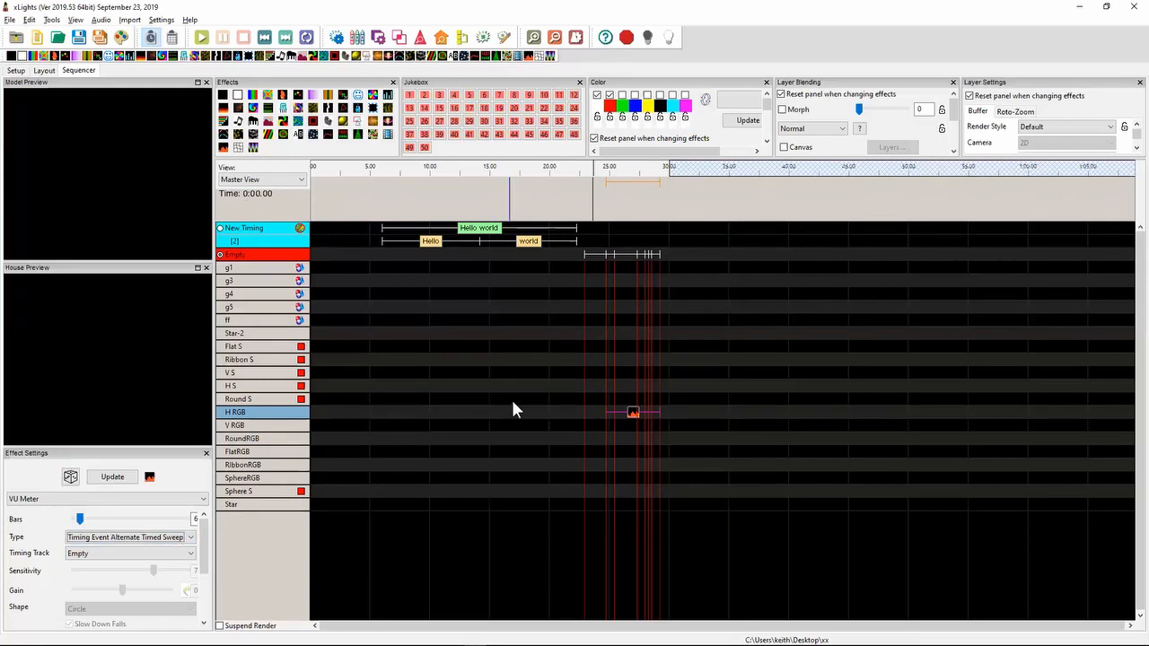
click(633, 414)
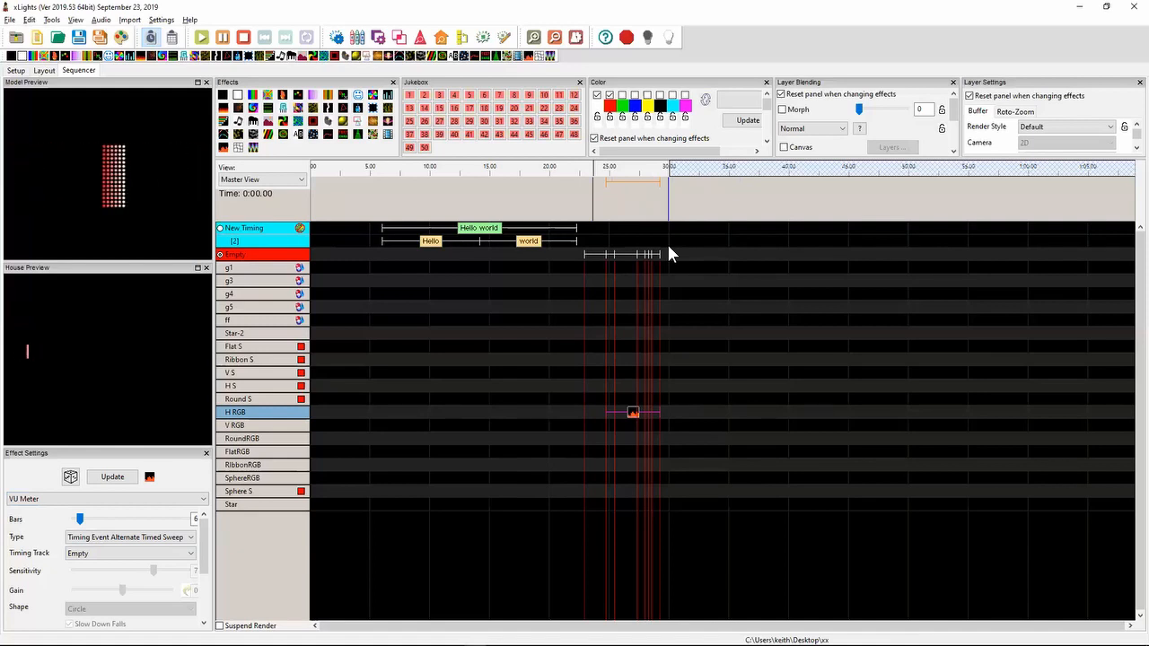
- In Notepad++, highlight the 2019.34 note "Add keybinding for suspend render", and switch back to xLights
key(alt+Tab)
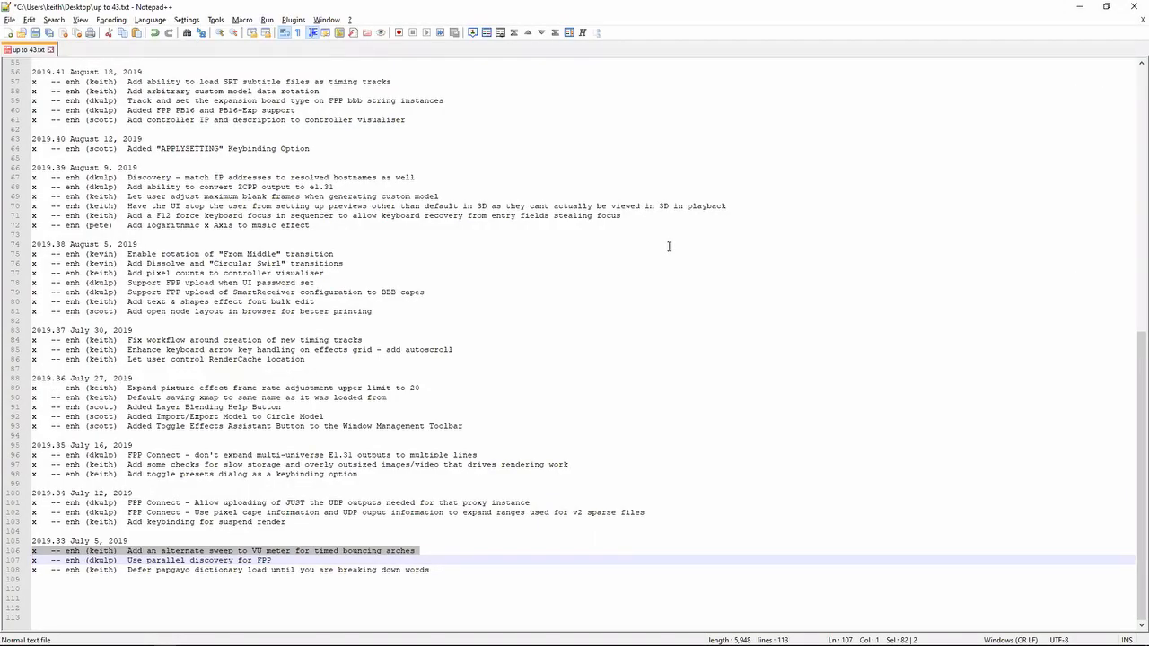
key(Up)
key(Up)
key(Up)
key(shift+Up)
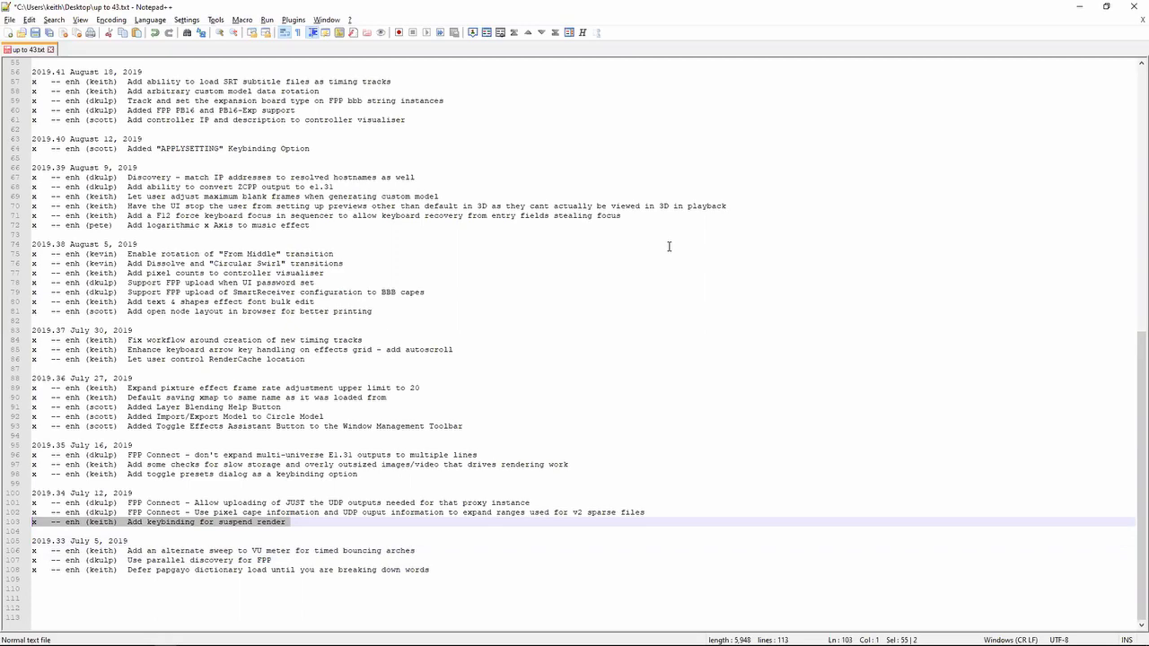
key(alt+Tab)
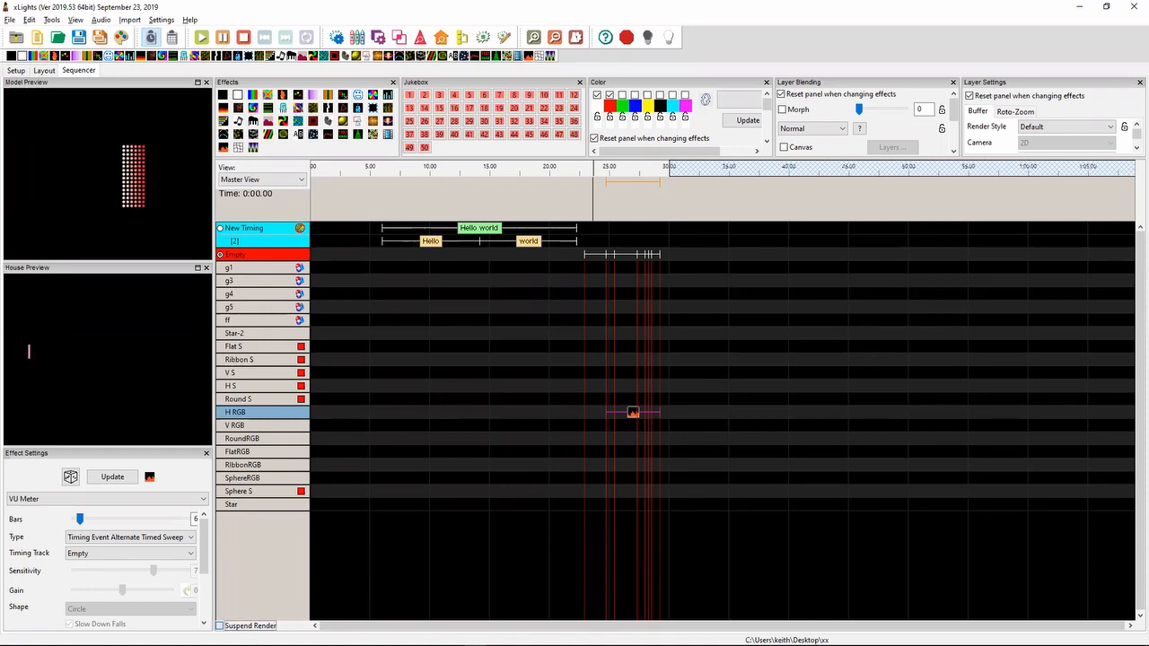
- Suspend rendering, add a Butterfly effect to H RGB at about 4 seconds, play the sequence from just before it, and resume rendering
click(220, 626)
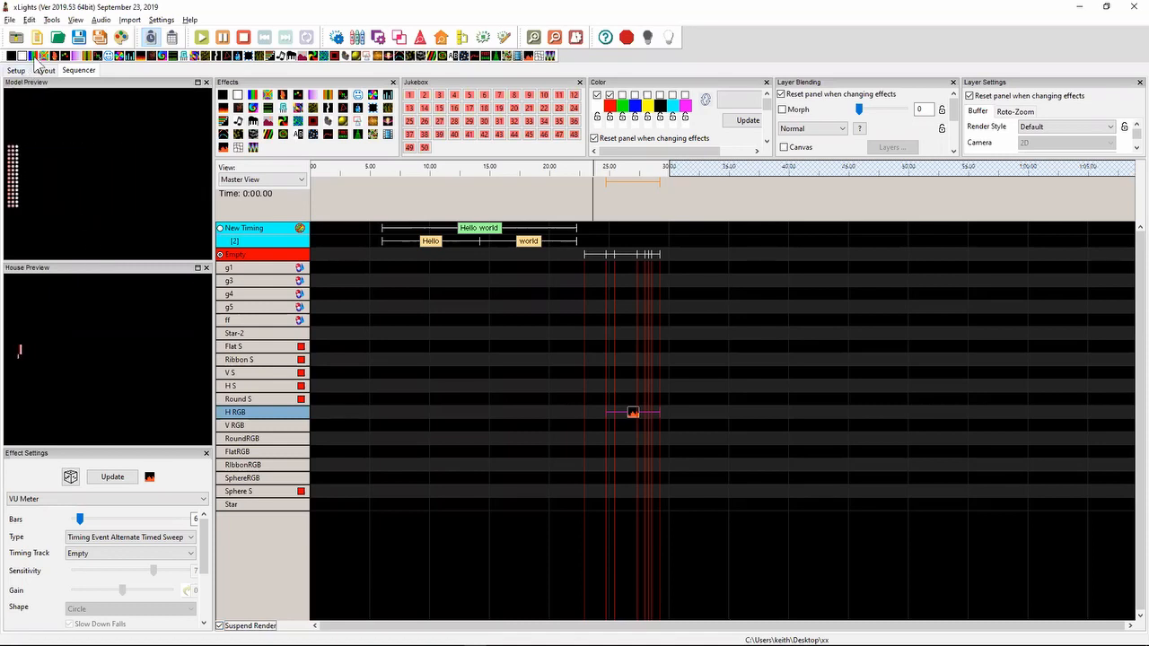
drag(42, 60, 367, 414)
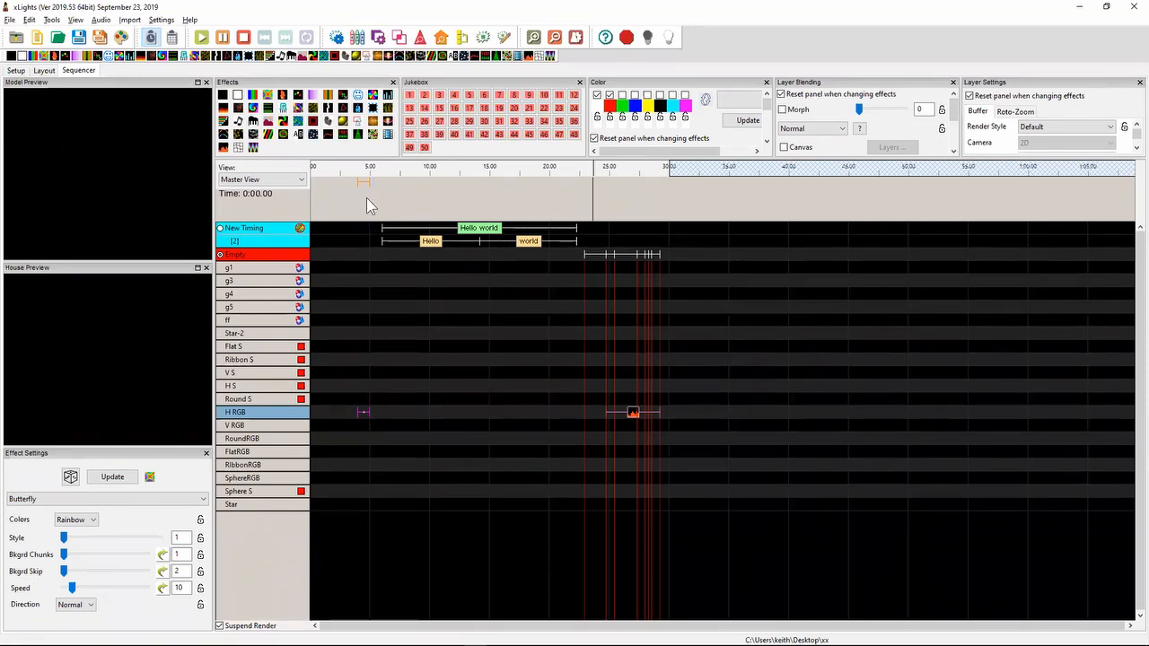
click(344, 177)
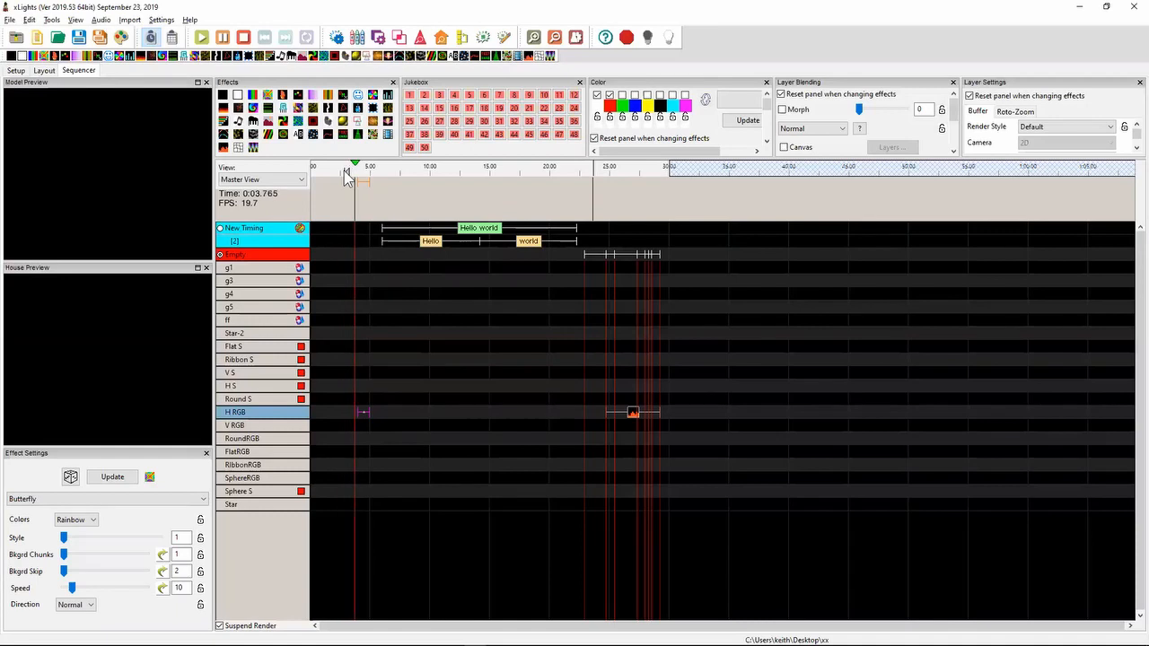
key(space)
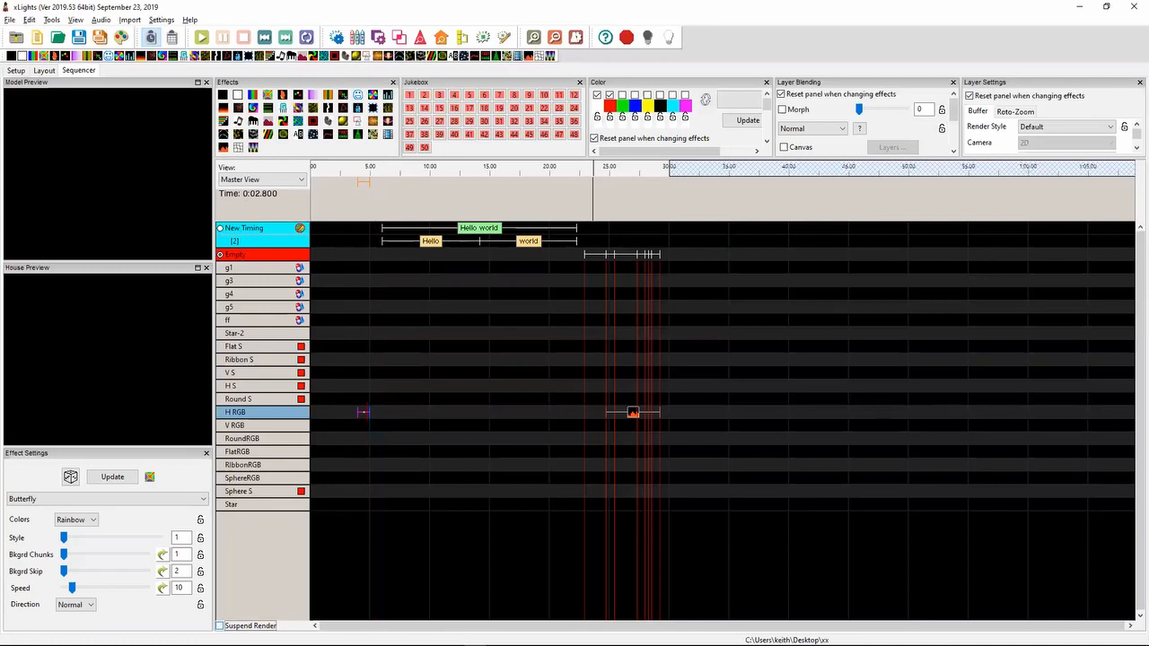
click(249, 626)
- Open xlights_keybindings.xml from the Desktop\xx show folder in Notepad++
key(alt+Tab)
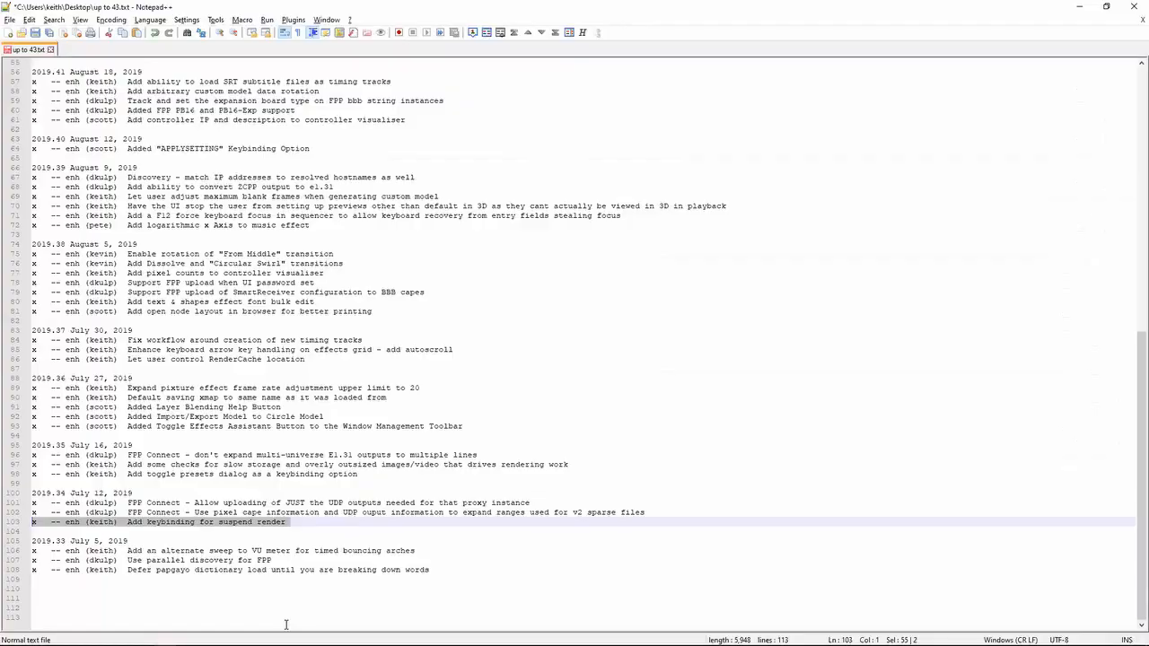
key(alt+Tab)
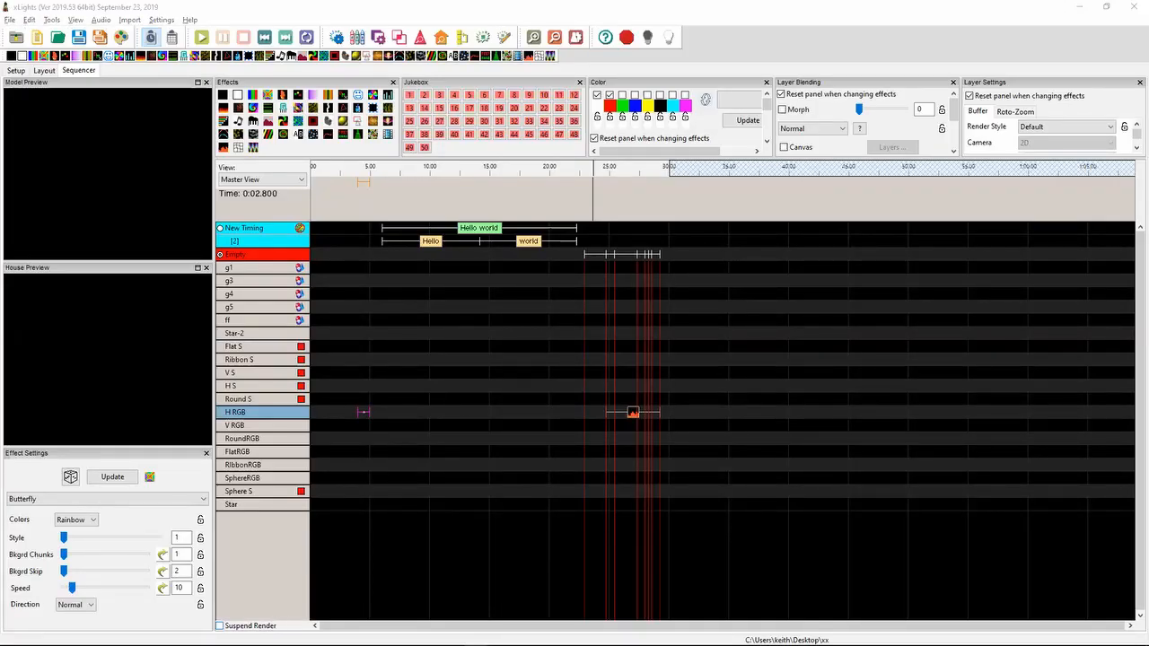
key(super+e)
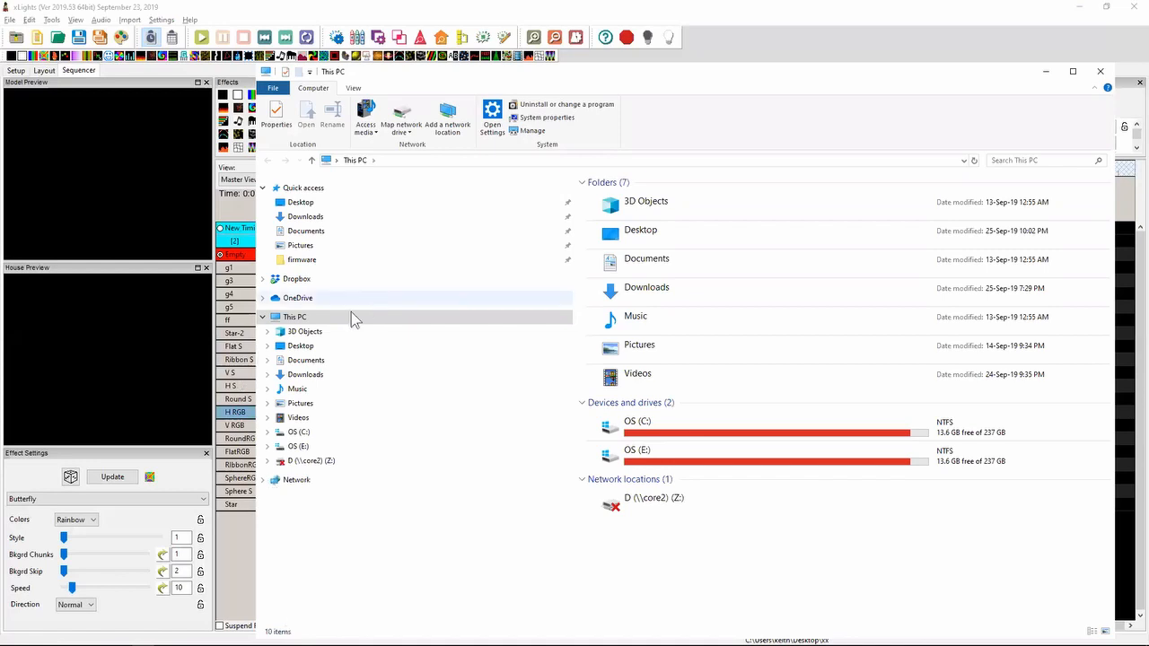
click(301, 347)
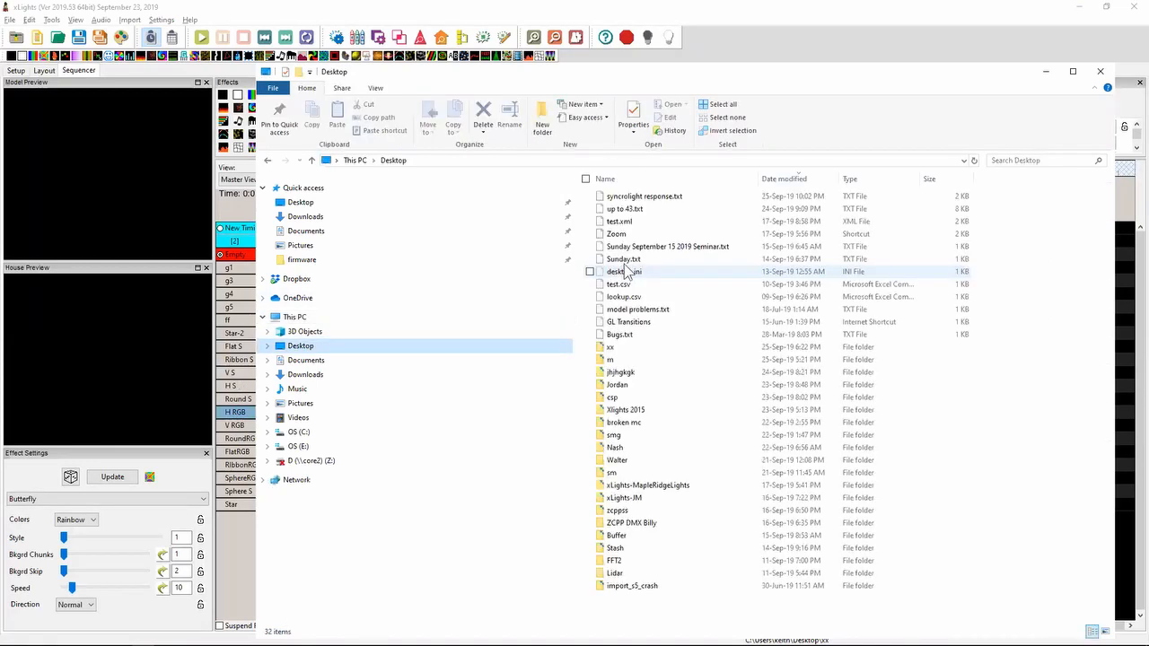
double_click(644, 348)
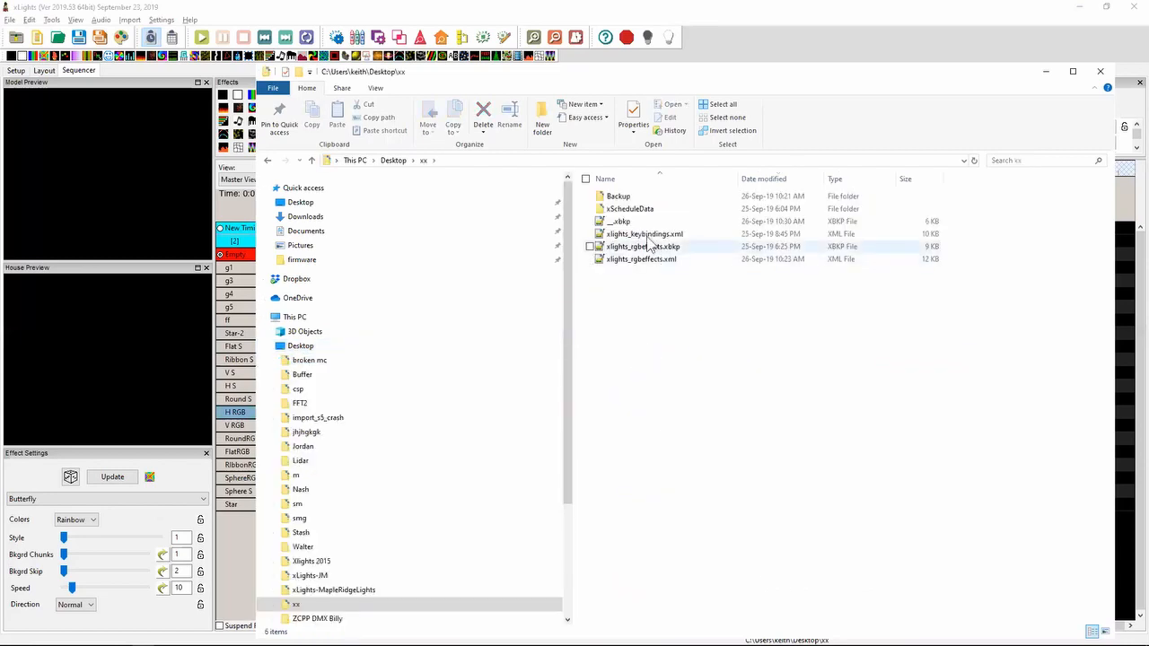
double_click(644, 235)
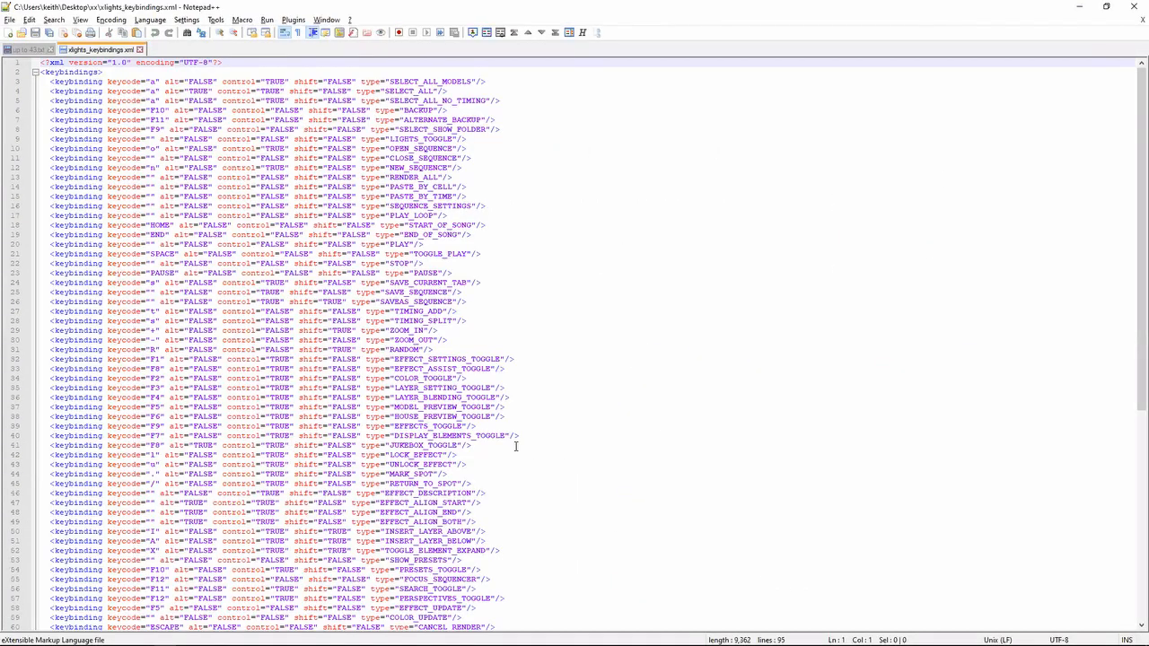
- Search the keybindings file for "render" to locate the TOGGLE_RENDER binding
click(537, 446)
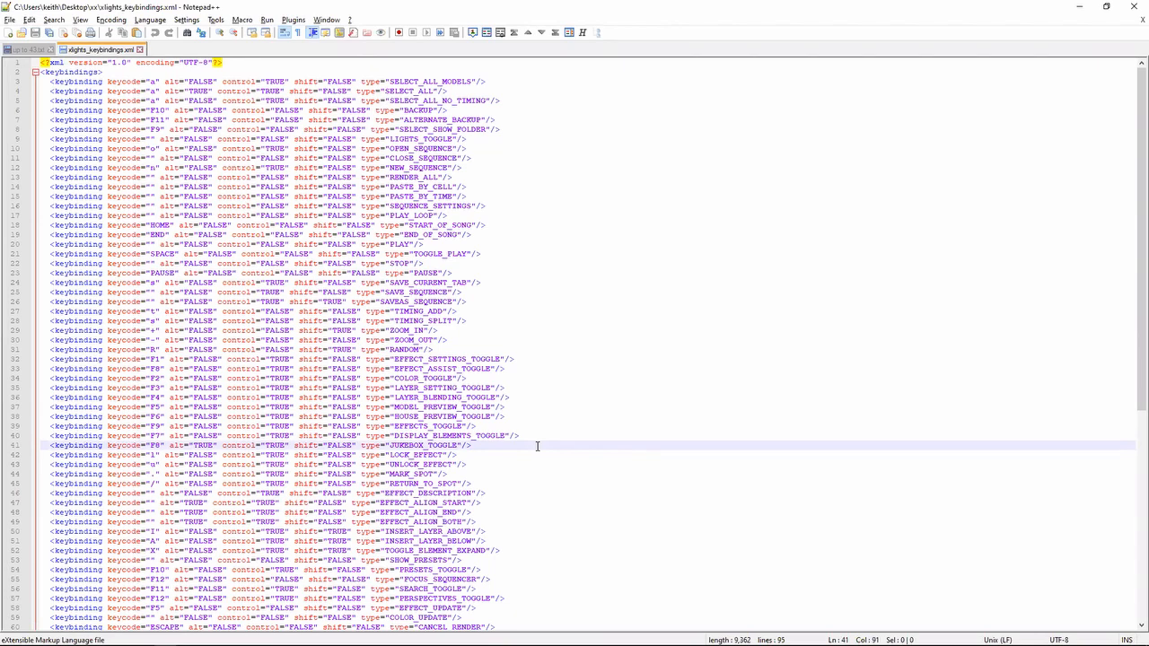
key(Left)
key(Down)
key(Down)
key(Down)
key(Down)
key(Down)
key(Down)
key(Down)
key(Down)
key(Down)
key(Down)
key(Down)
key(Down)
key(Down)
key(Down)
key(Down)
key(Down)
key(Down)
key(Down)
key(Down)
key(Down)
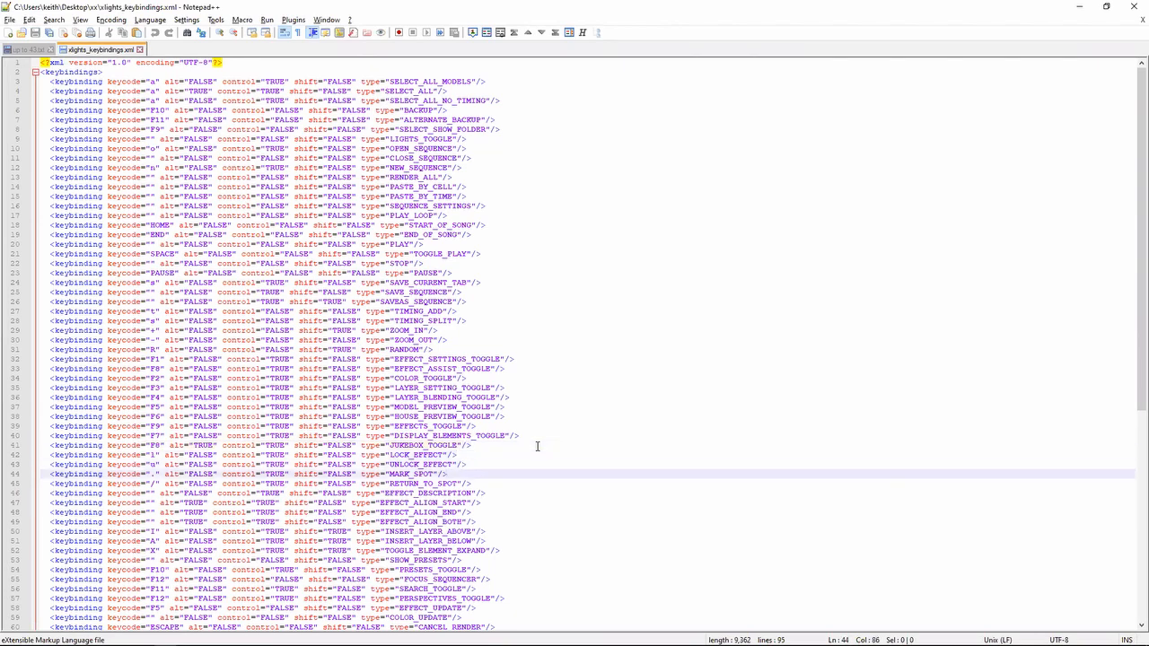
key(Down)
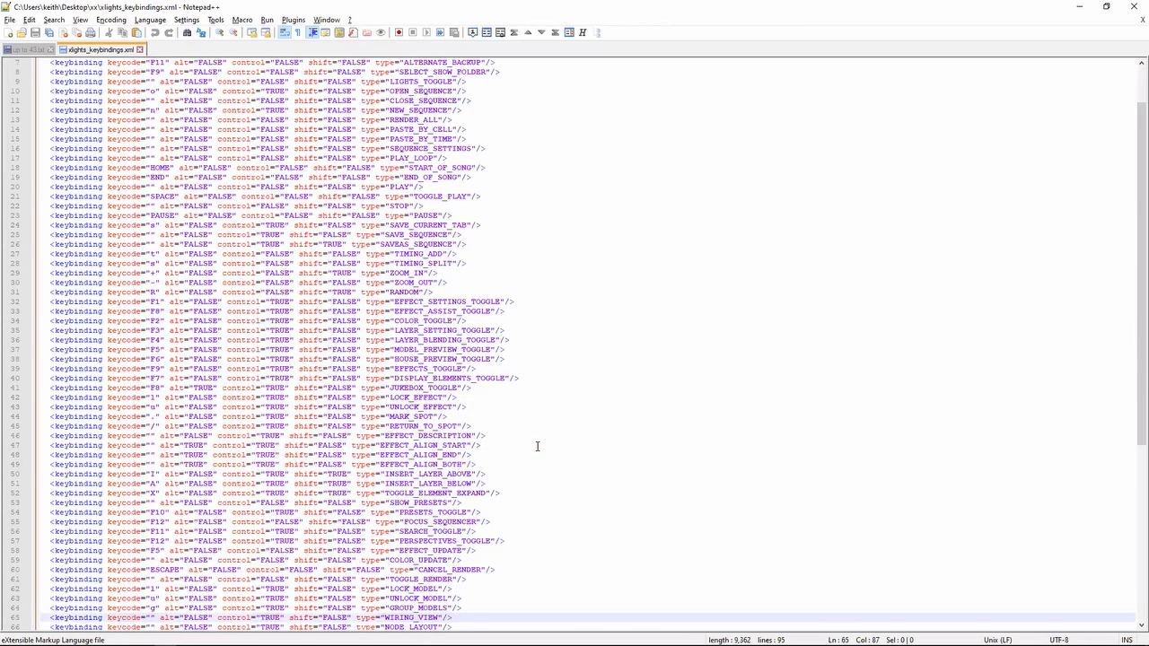
key(ctrl+f)
text(render)
key(Return)
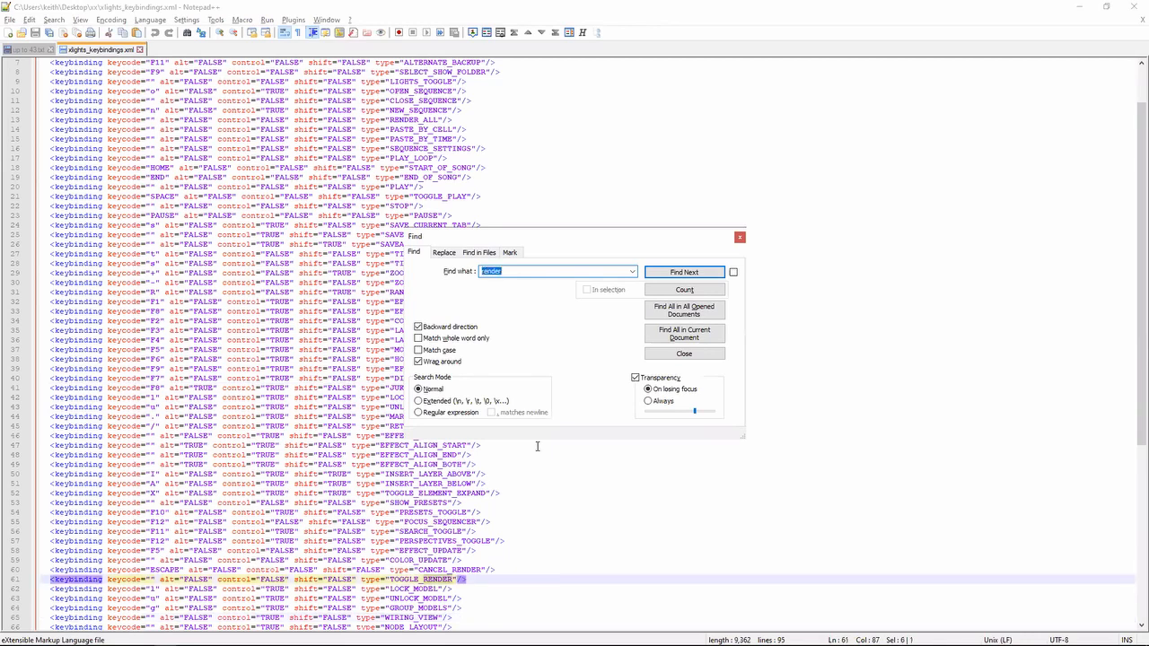
- Close the search and highlight the empty keycode value on the TOGGLE_RENDER line
key(Escape)
key(Left)
key(ctrl+Left)
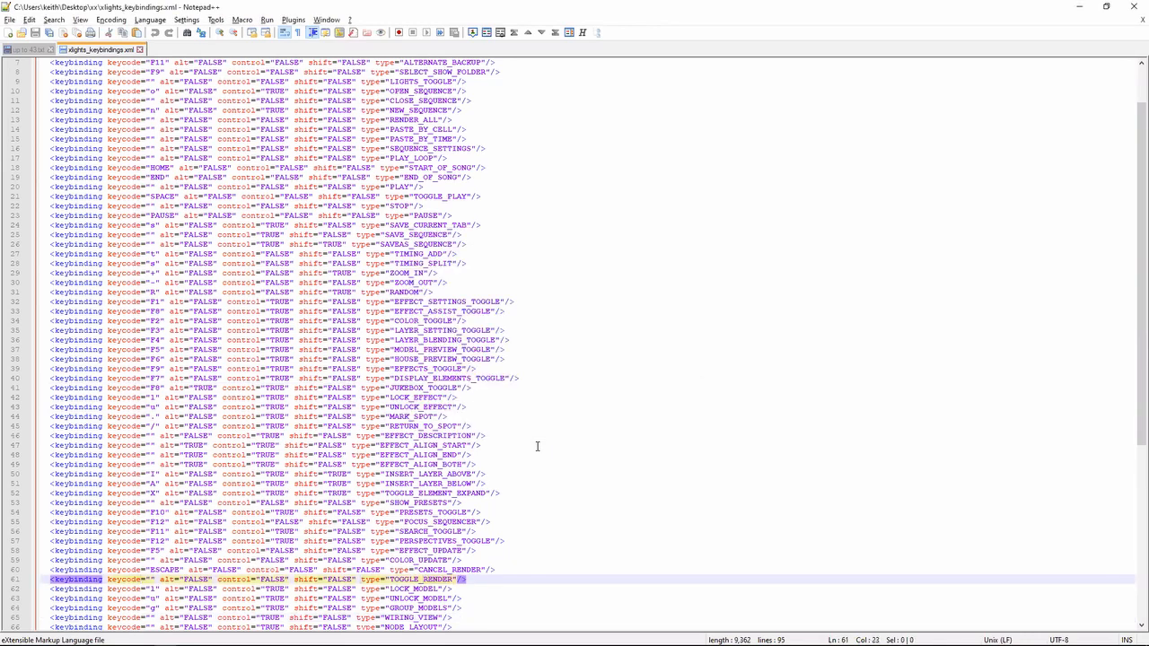
key(shift+Right)
key(shift+Right)
- Switch to xLights to point out the Suspend Render option, and return to the keybindings file in Notepad++
key(alt+Tab)
key(alt+Tab)
key(Tab)
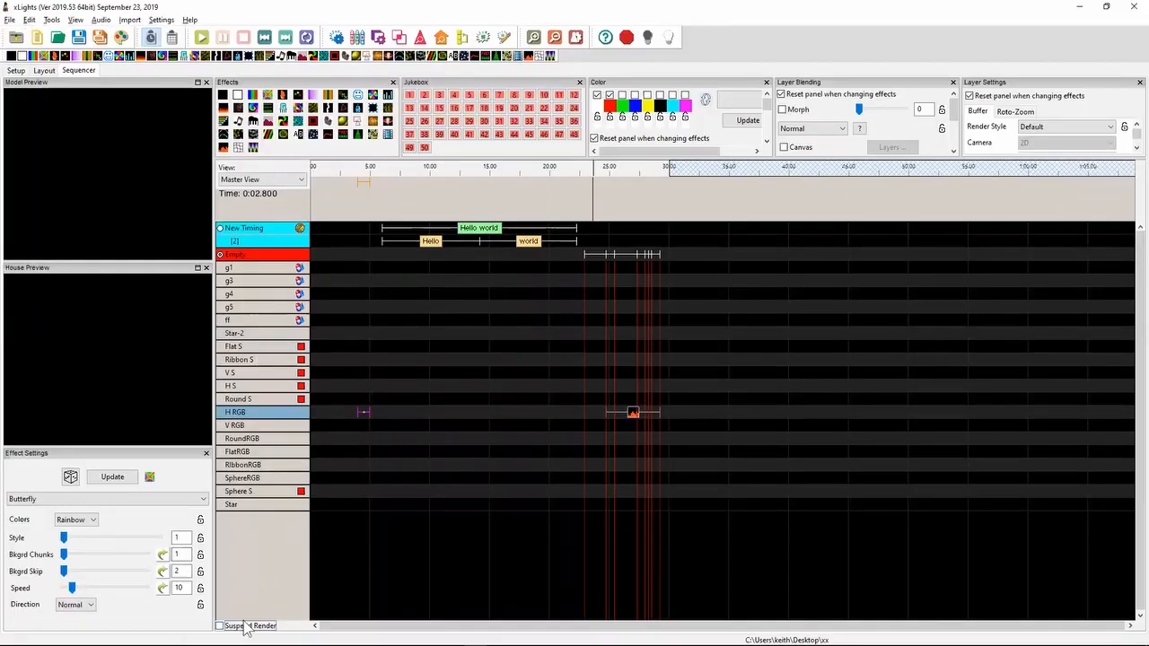
key(alt+Tab)
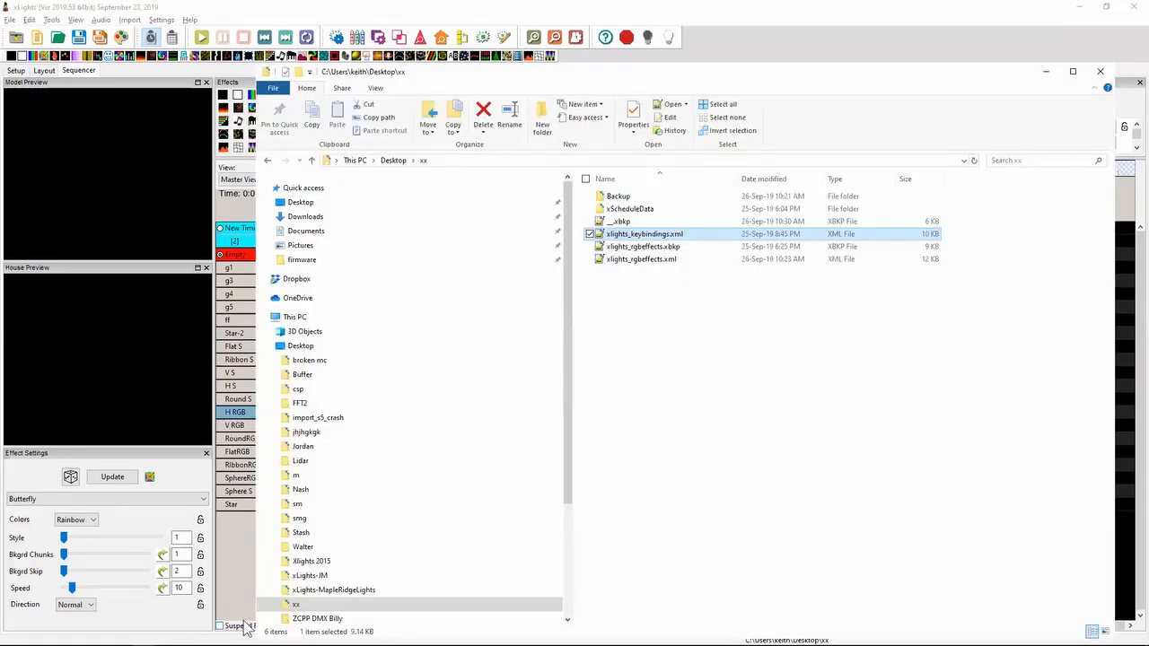
key(alt+Tab)
key(Tab)
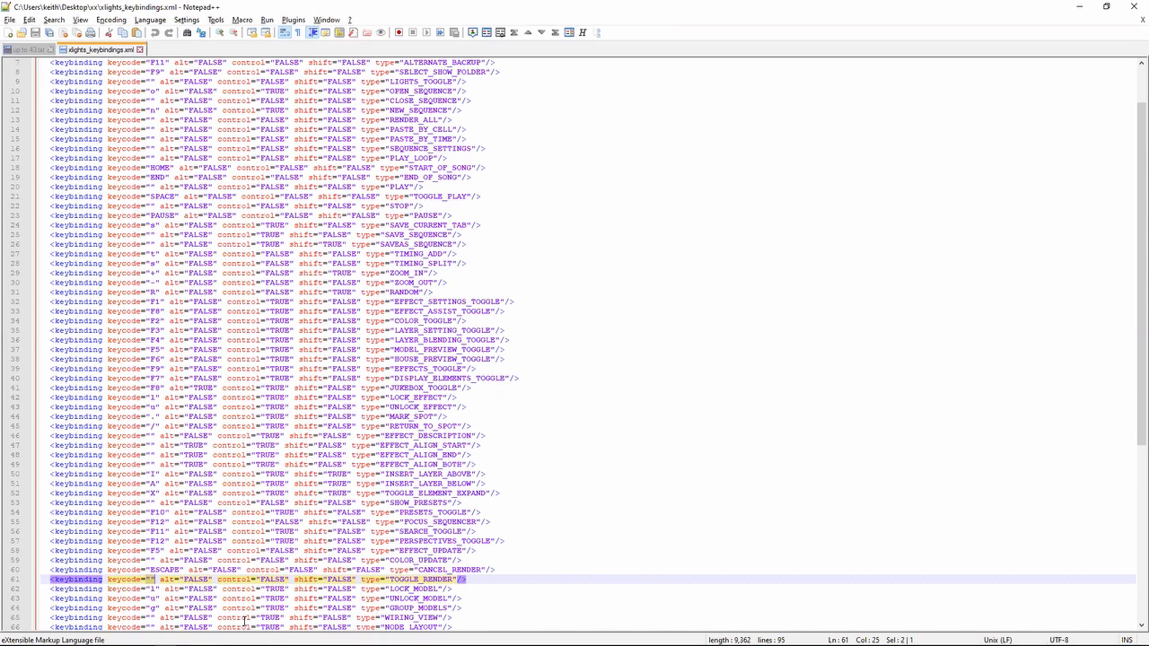
- Return to the release notes in up to 43.txt and highlight the 2019.34 FPP Connect note about pixel cape information
key(alt+Tab)
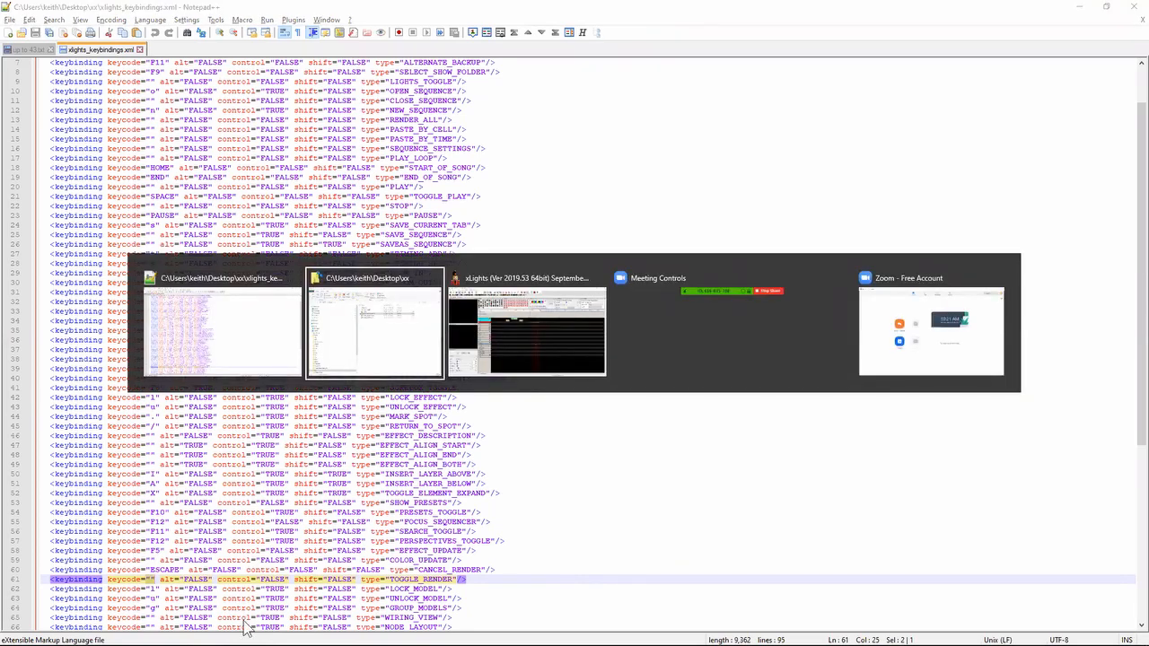
key(alt+Tab)
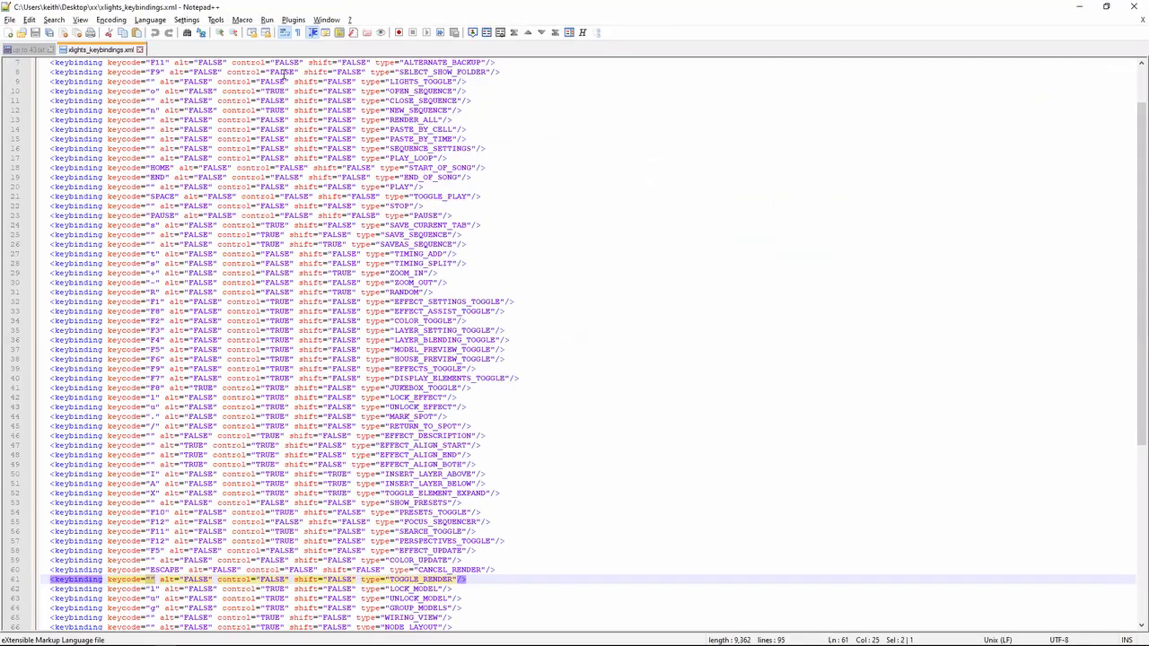
click(33, 49)
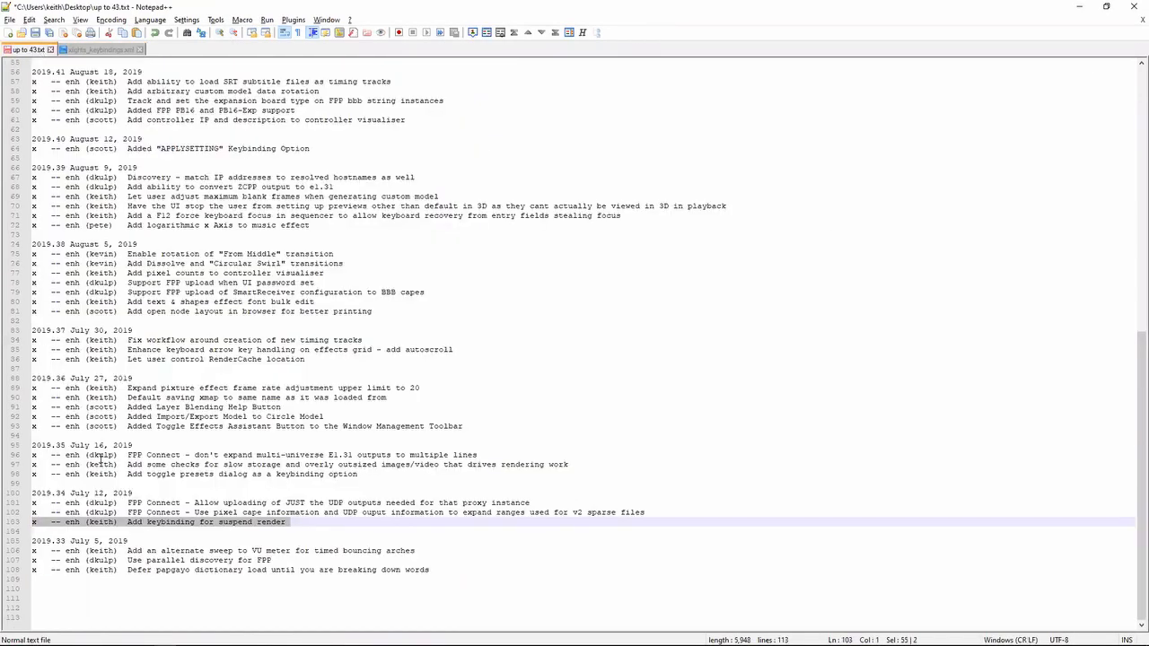
key(Left)
key(shift+Up)
key(shift+Up)
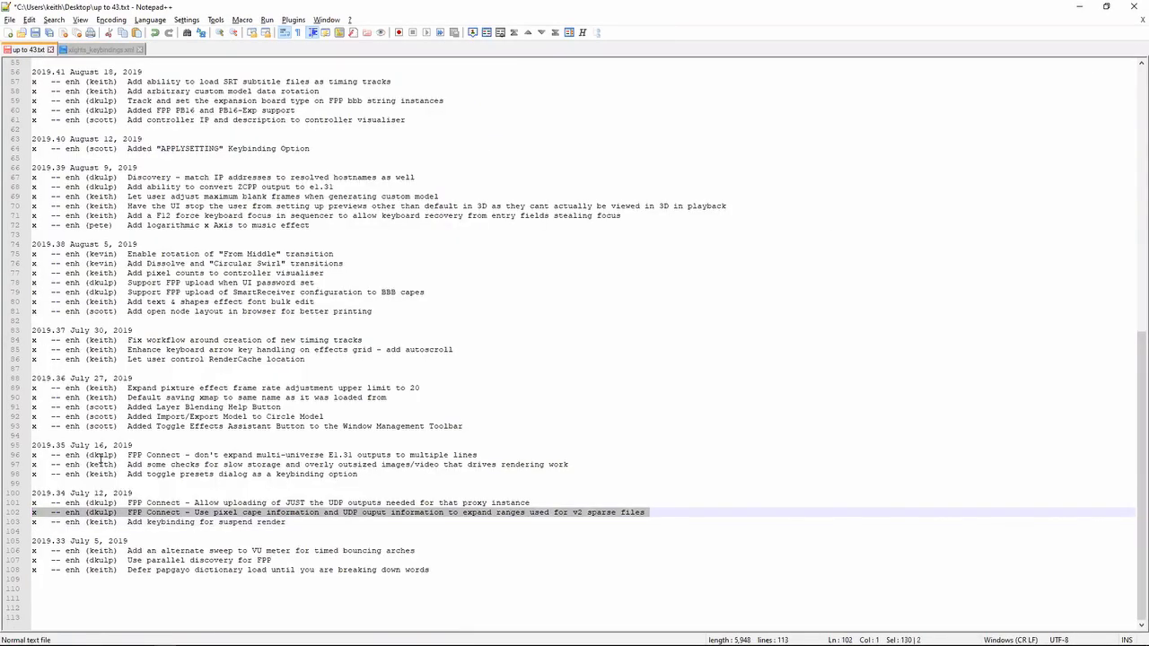
- Highlight the two 2019.34 FPP Connect notes on UDP output uploading and v2 sparse file ranges while reviewing them
key(Down)
key(Down)
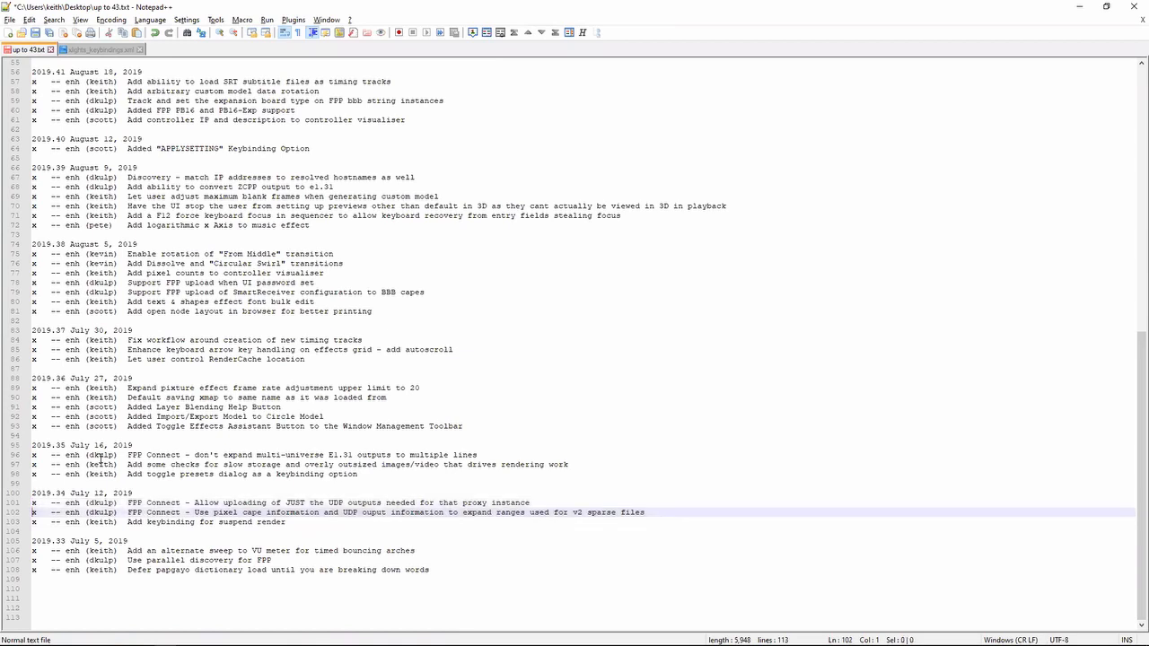
key(shift+Up)
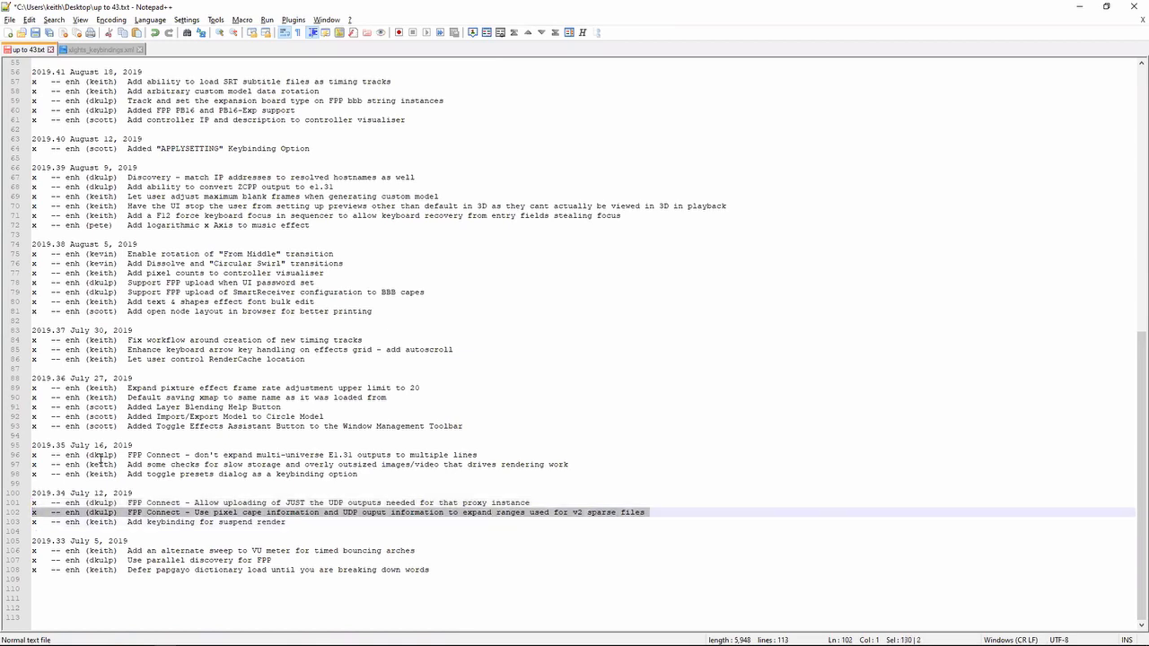
key(shift+Up)
key(Down)
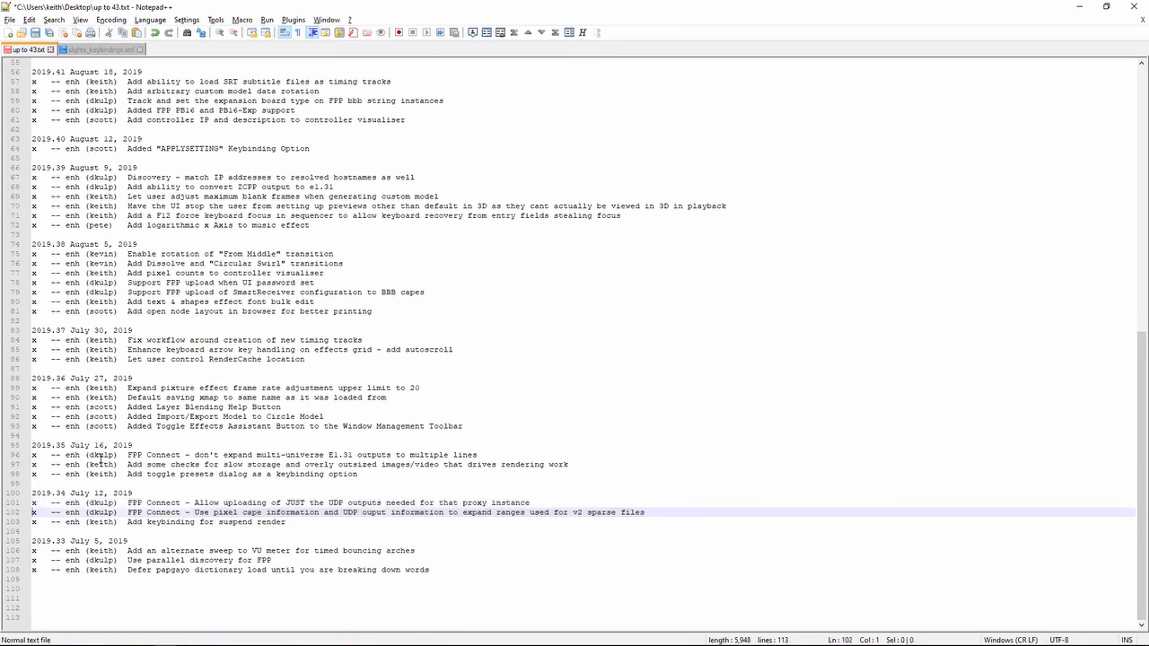
key(Down)
key(shift+Up)
key(shift+Up)
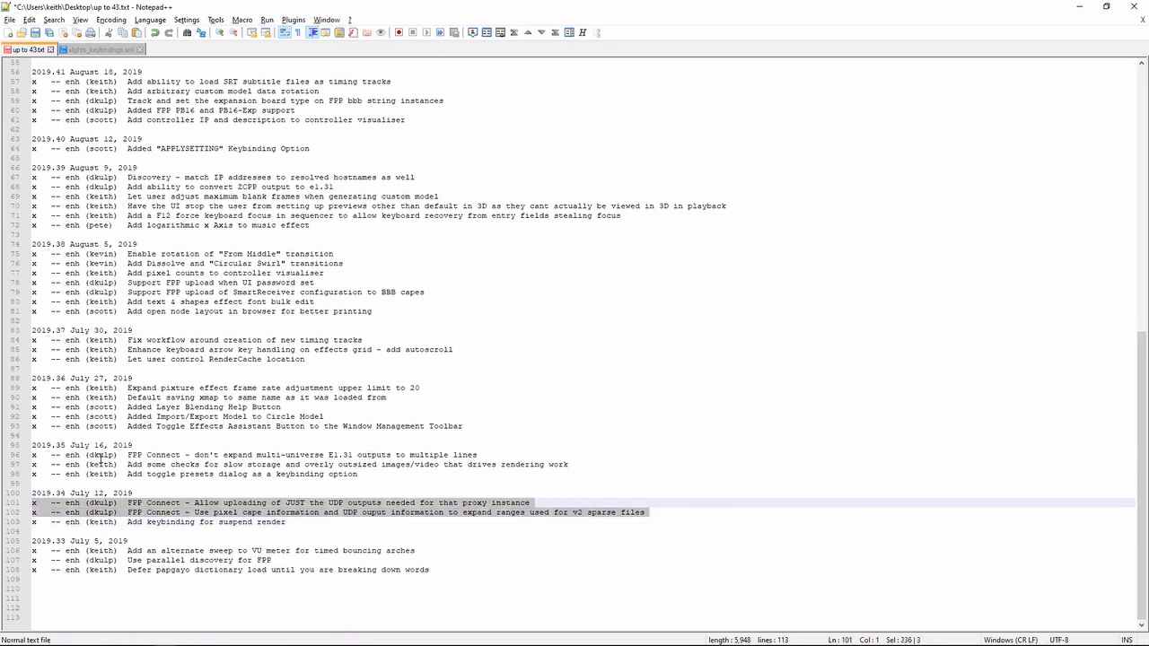
key(Down)
key(Down)
key(shift+Up)
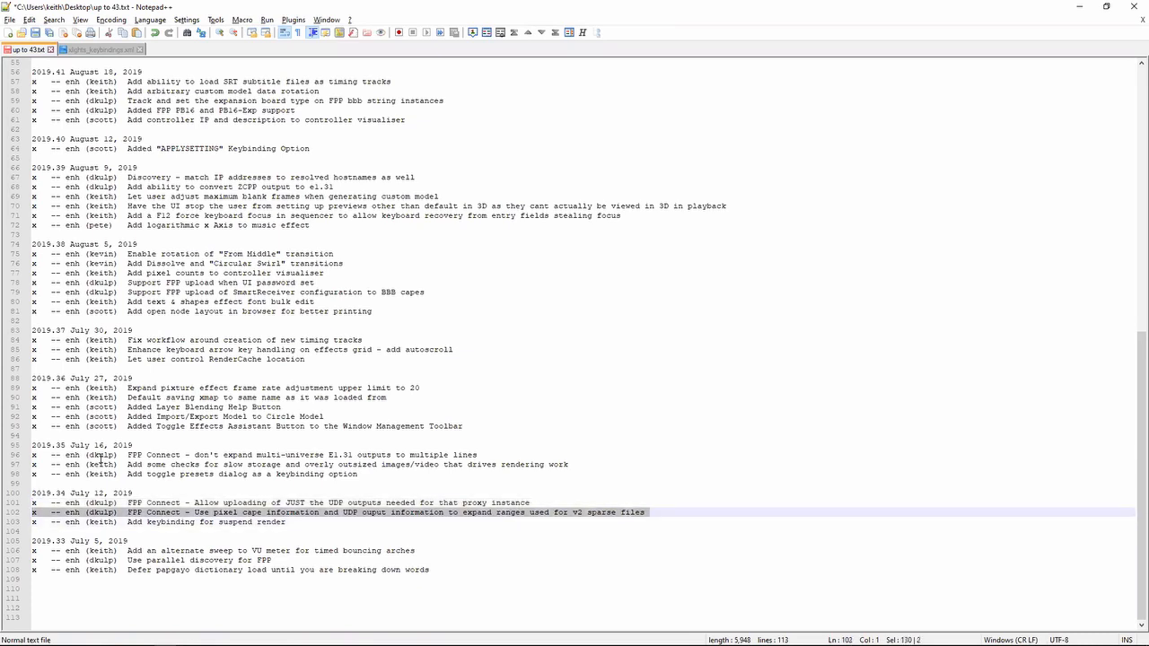
key(shift+Up)
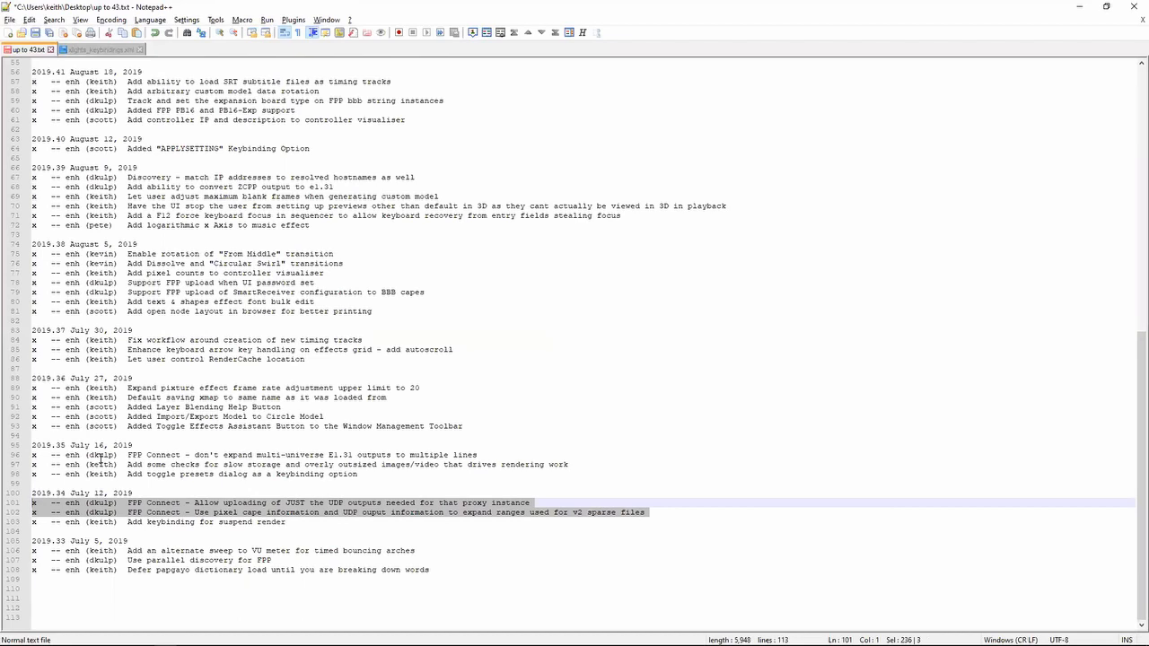
key(Left)
key(shift+Down)
key(shift+Down)
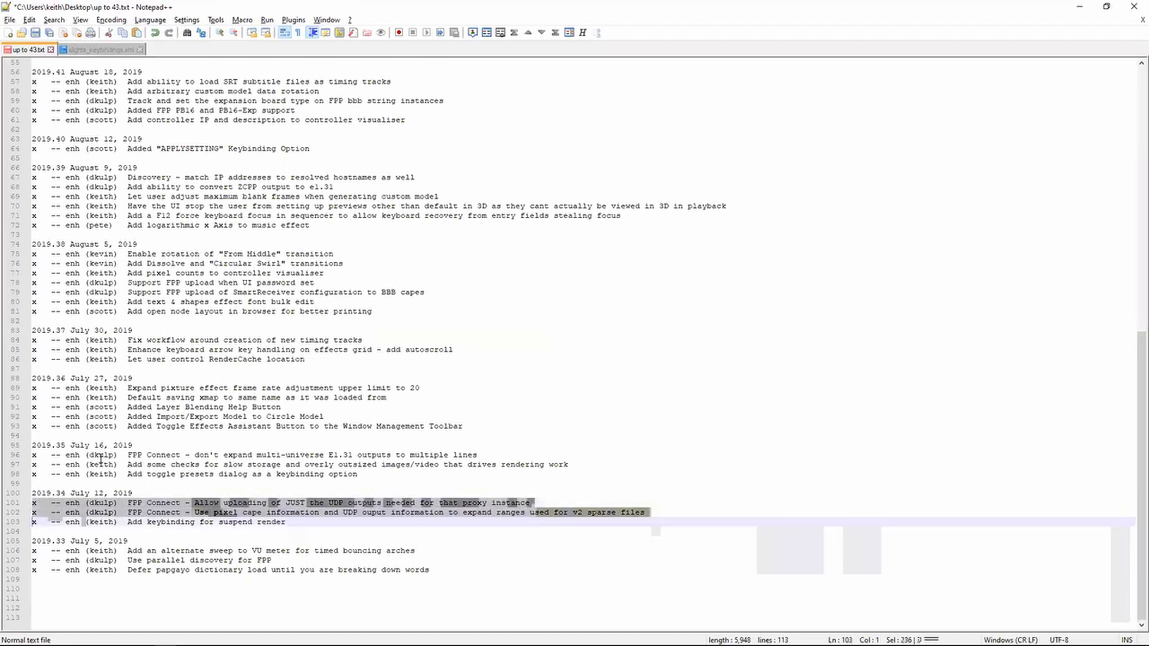
key(Right)
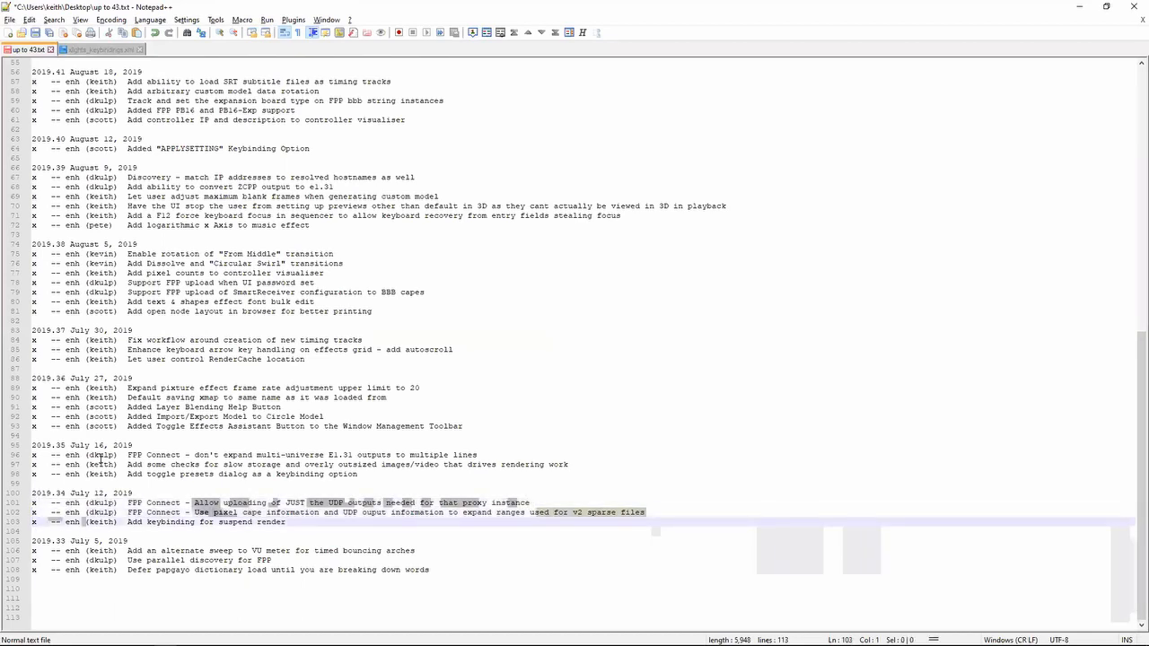
key(Up)
key(Up)
key(shift+Down)
key(shift+Down)
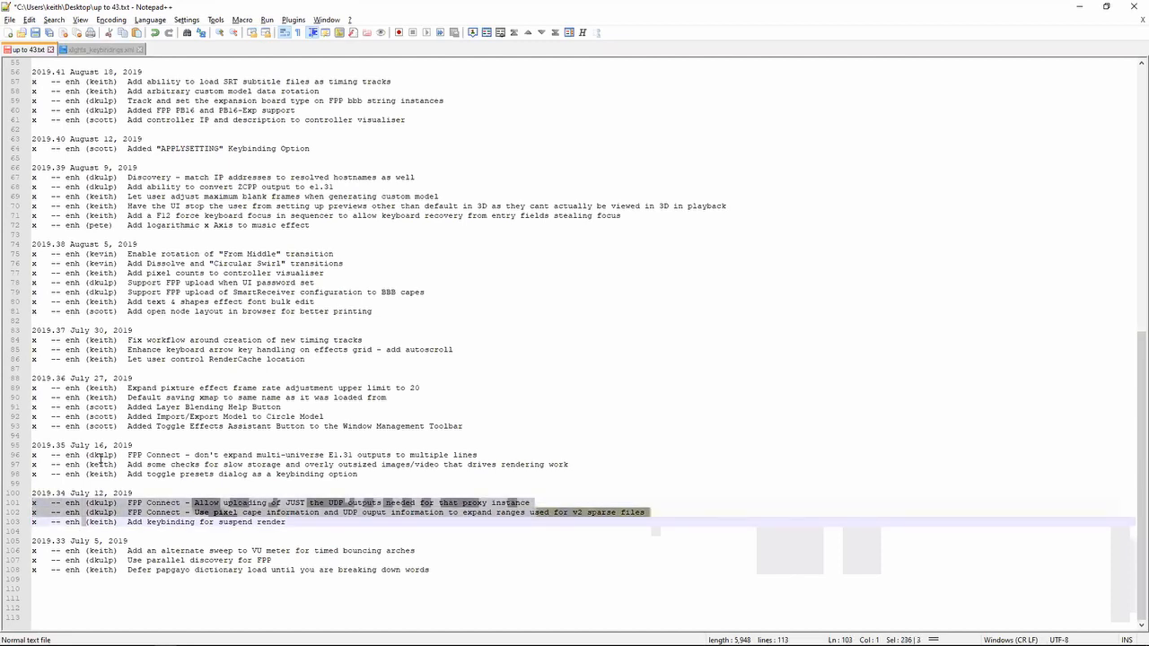
- Highlight the 2019.35 note "Add toggle presets dialog as a keybinding option", check the other open windows and return to the notes
key(Left)
key(Up)
key(Up)
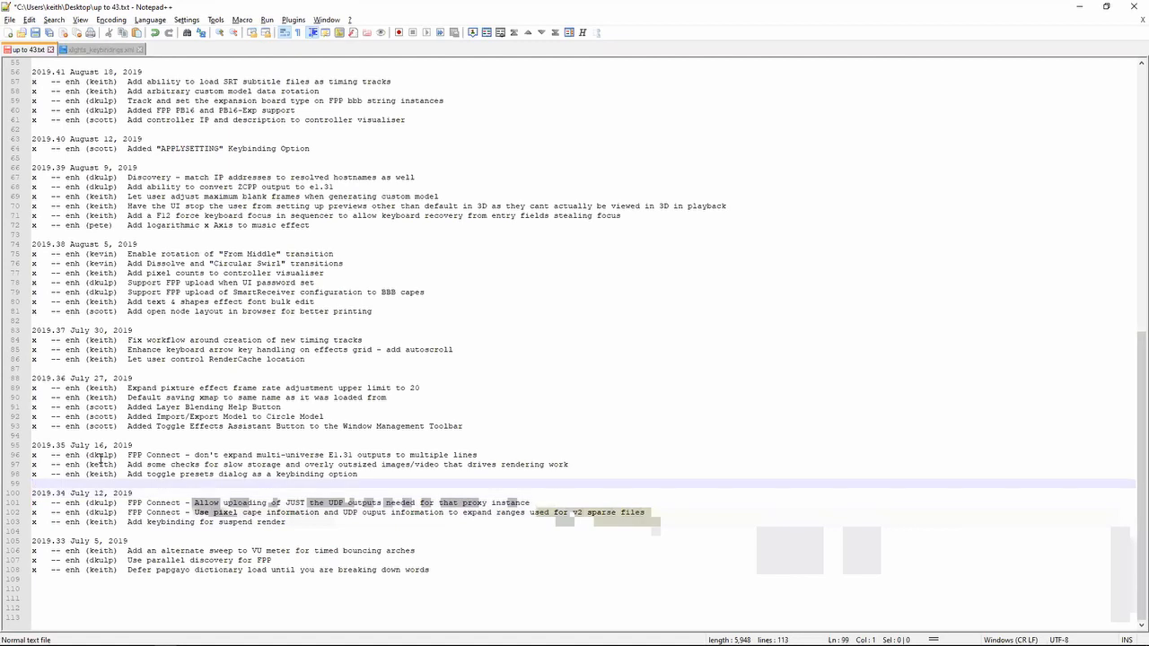
key(shift+Up)
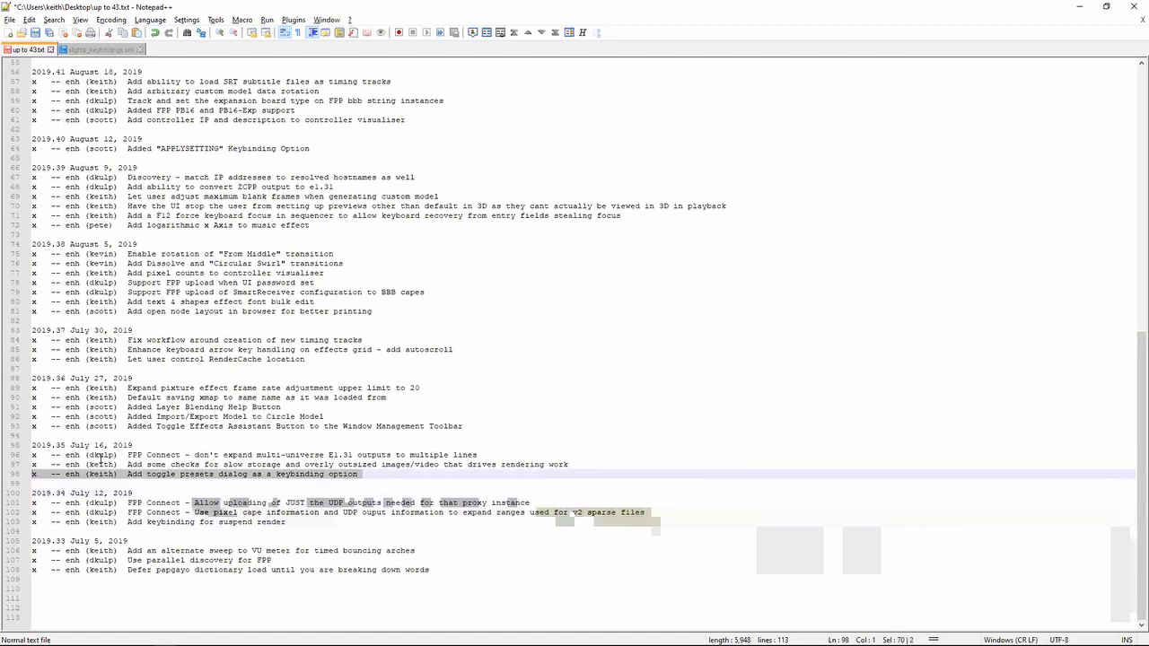
key(alt+Tab)
key(alt+Tab)
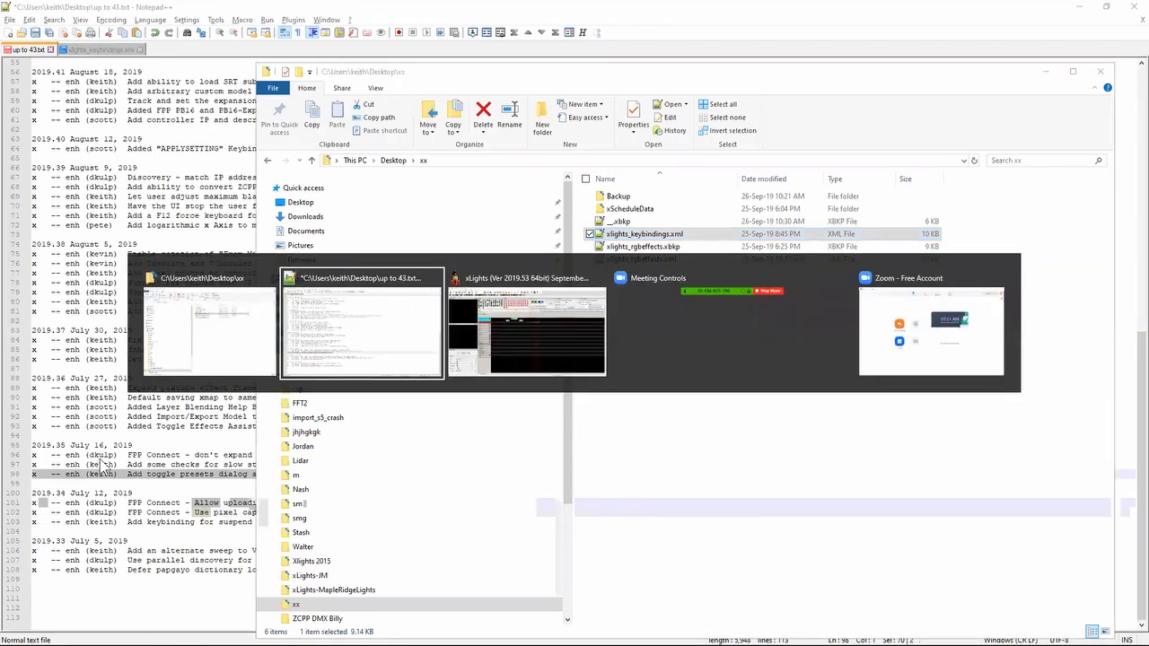
key(alt+Tab)
key(alt+shift+Tab)
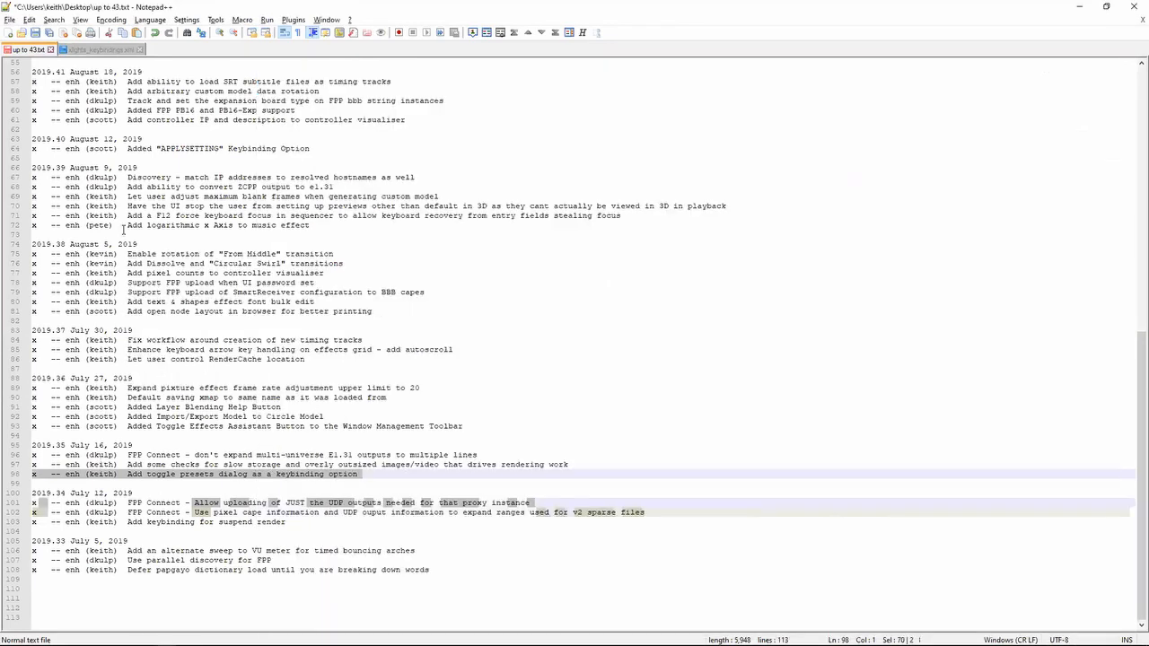
- Open xlights_keybindings.xml and search it for "preset"
click(96, 50)
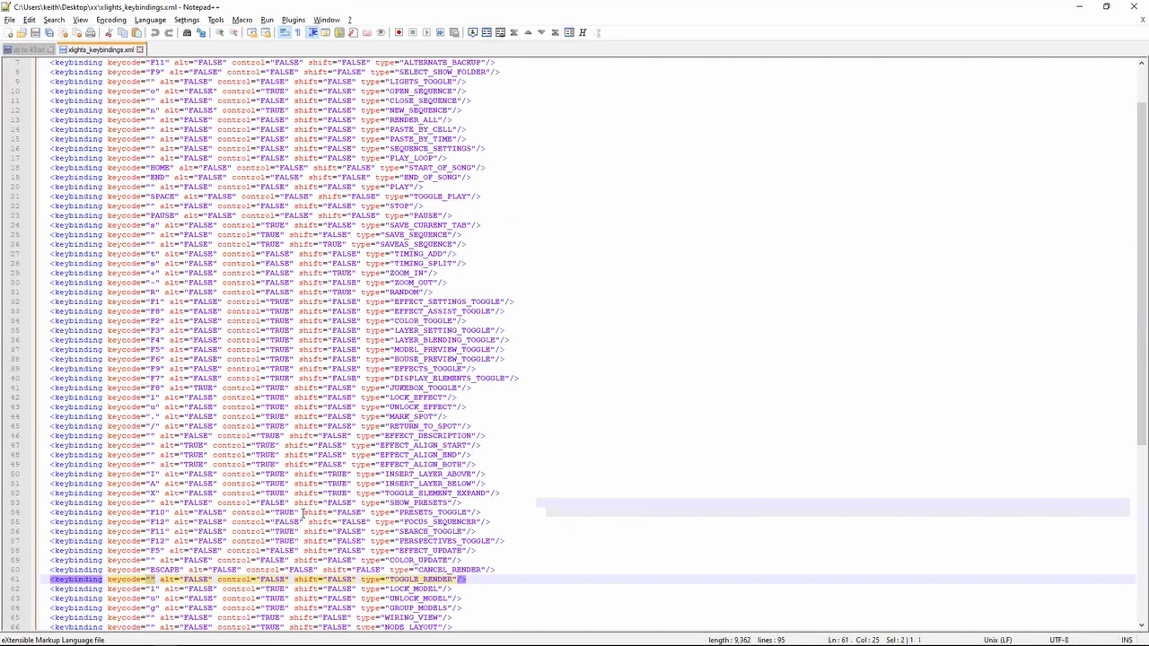
click(530, 580)
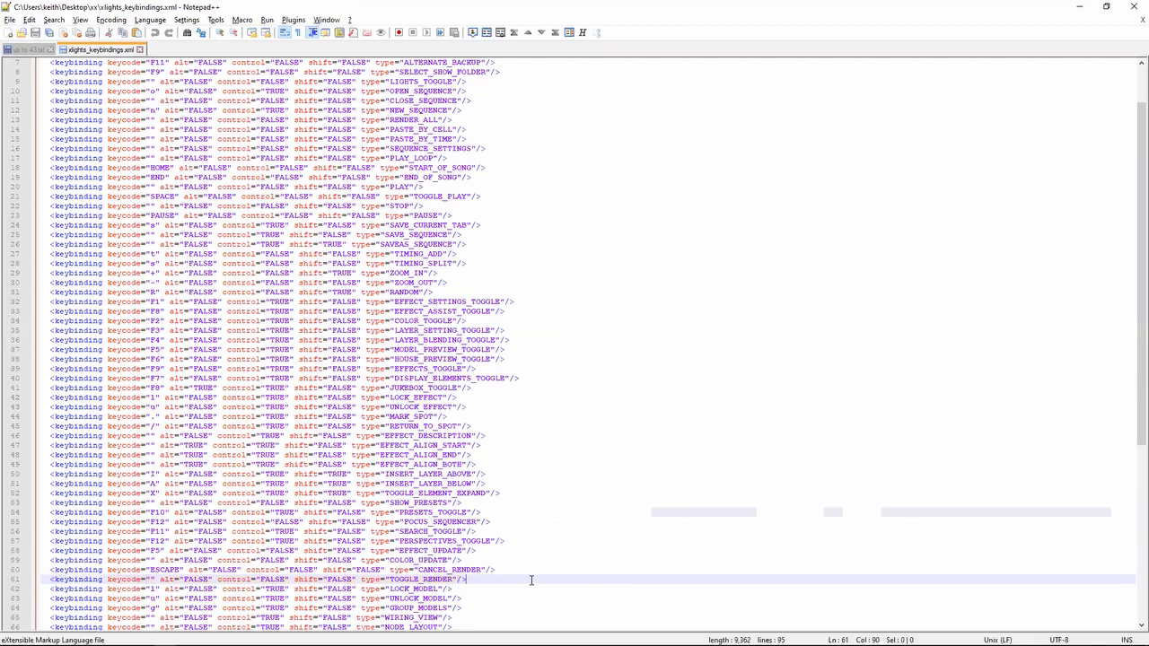
key(ctrl+f)
text(preset)
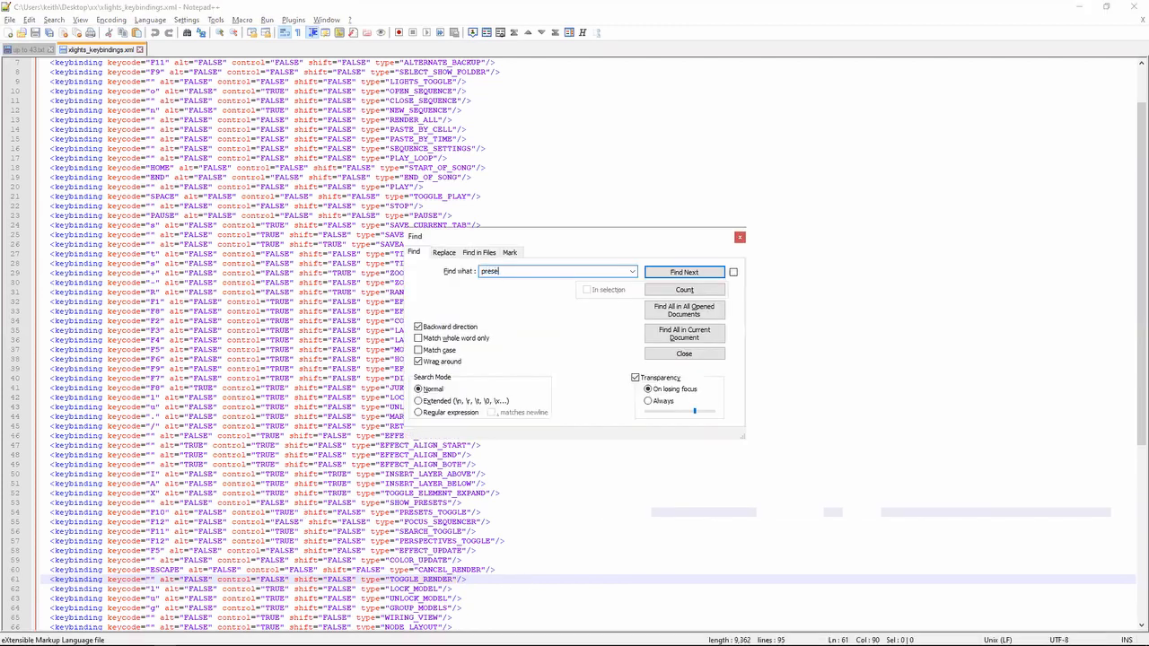
key(Return)
key(Escape)
- Highlight the key and modifier attributes, starting from F10, on the PRESETS_TOGGLE line of the keybindings file
key(Left)
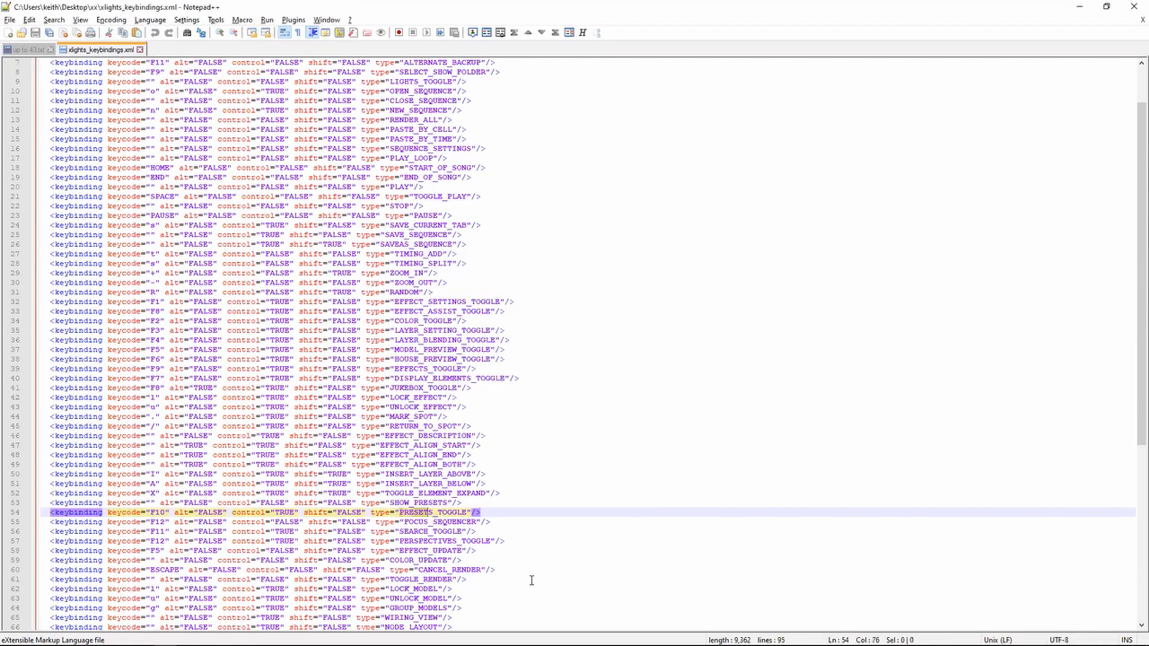
key(Left)
key(Left)
key(Left)
key(Left)
key(Left)
key(Left)
key(Left)
key(Left)
key(Left)
key(Left)
key(Left)
key(Left)
key(Left)
key(Left)
key(Left)
key(Left)
key(Left)
key(Left)
key(Left)
key(Left)
key(shift+Right)
key(shift+Right)
key(shift+Right)
key(shift+Right)
key(shift+Right)
key(shift+Right)
key(shift+Right)
key(shift+Right)
key(shift+Right)
key(shift+Right)
key(shift+Right)
key(shift+Right)
key(shift+Right)
key(shift+Right)
key(shift+Right)
key(shift+Right)
key(shift+Right)
key(shift+Right)
key(shift+Right)
key(shift+Right)
key(shift+Right)
key(shift+Right)
key(shift+Right)
key(shift+Right)
key(shift+Right)
key(shift+Right)
key(shift+Right)
key(shift+Right)
key(shift+Right)
key(shift+Right)
key(shift+Right)
key(shift+Right)
key(shift+Right)
key(shift+Right)
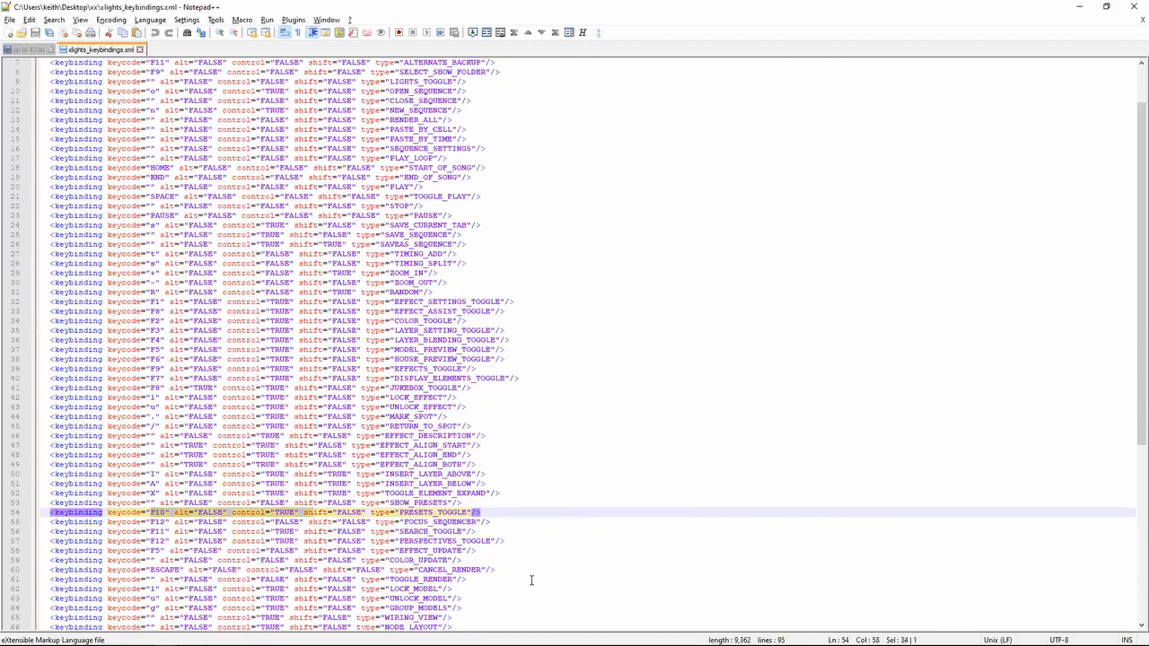
- Switch to xLights, bring up the Effect Presets dialog with its assigned keybinding, and close it
key(alt+Tab)
key(alt+Tab)
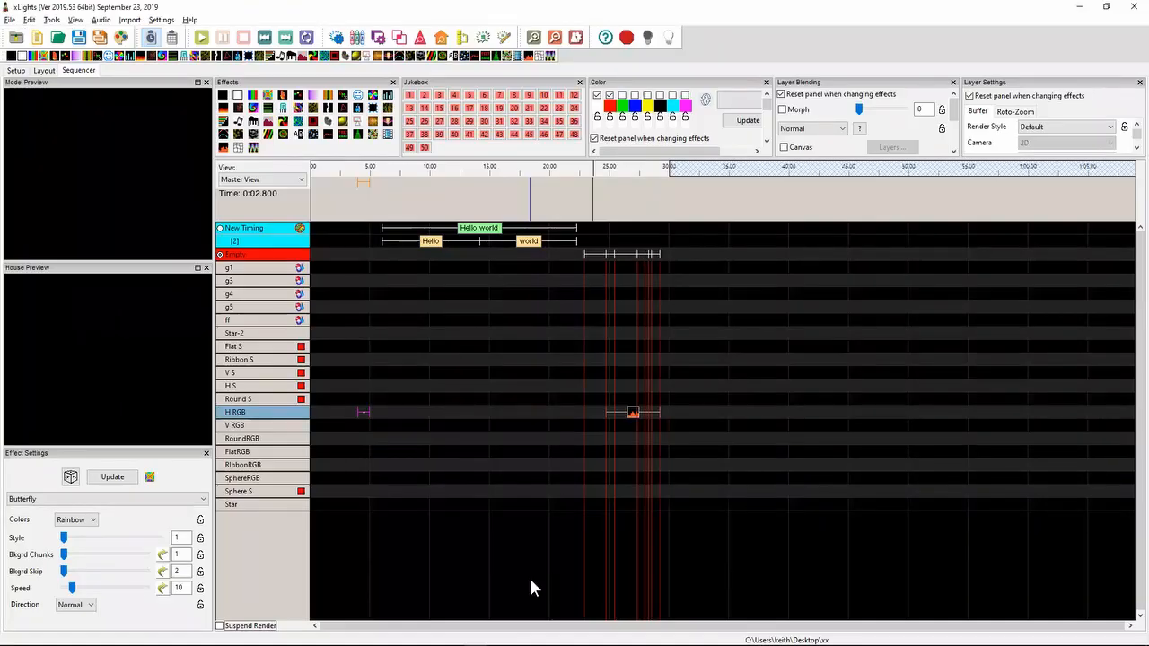
key(ctrl+F10)
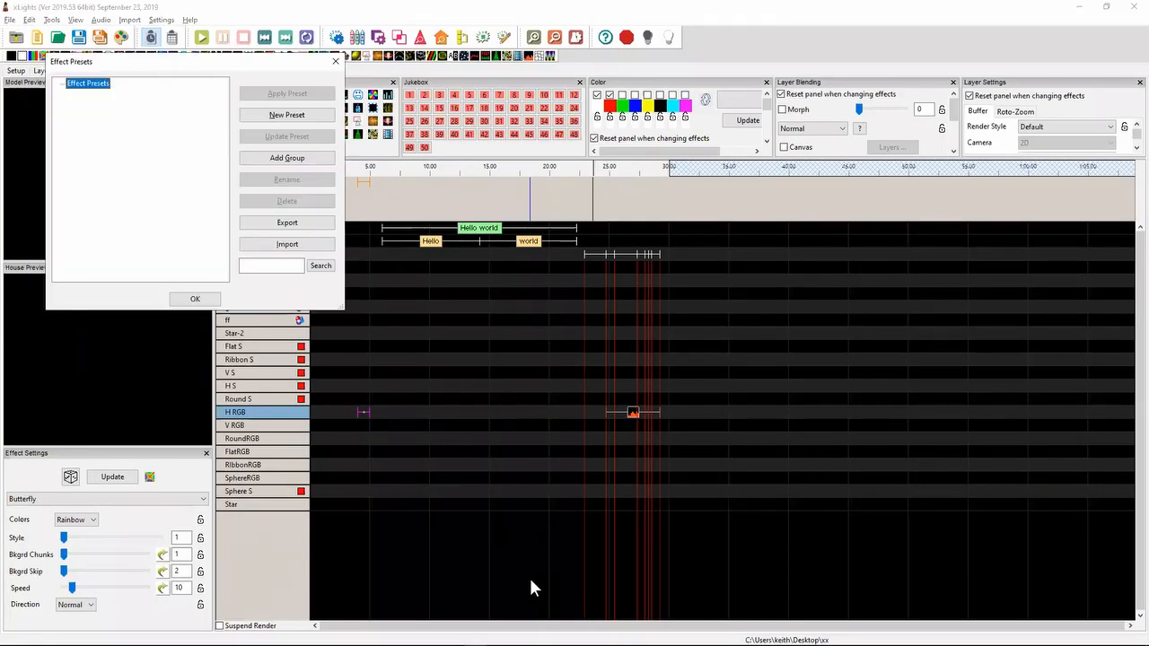
click(336, 61)
- Return to the release notes in up to 43.txt and highlight the 2019.35 note about checks for slow storage and outsized images/video
key(alt+Tab)
key(Tab)
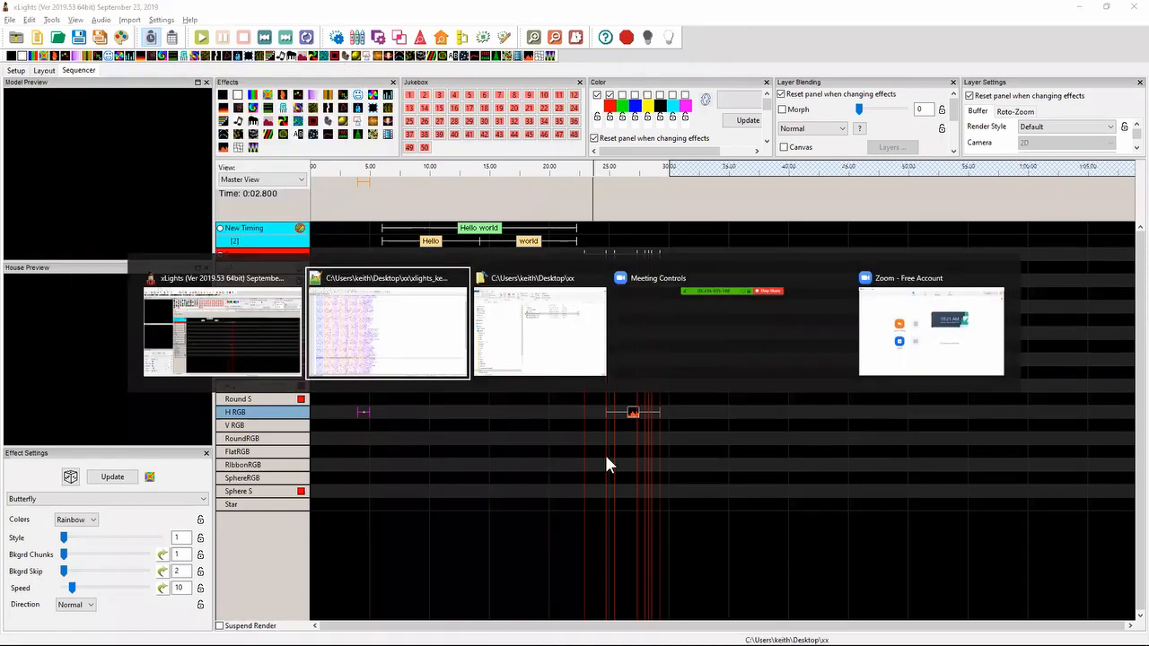
key(shift+Tab)
key(Up)
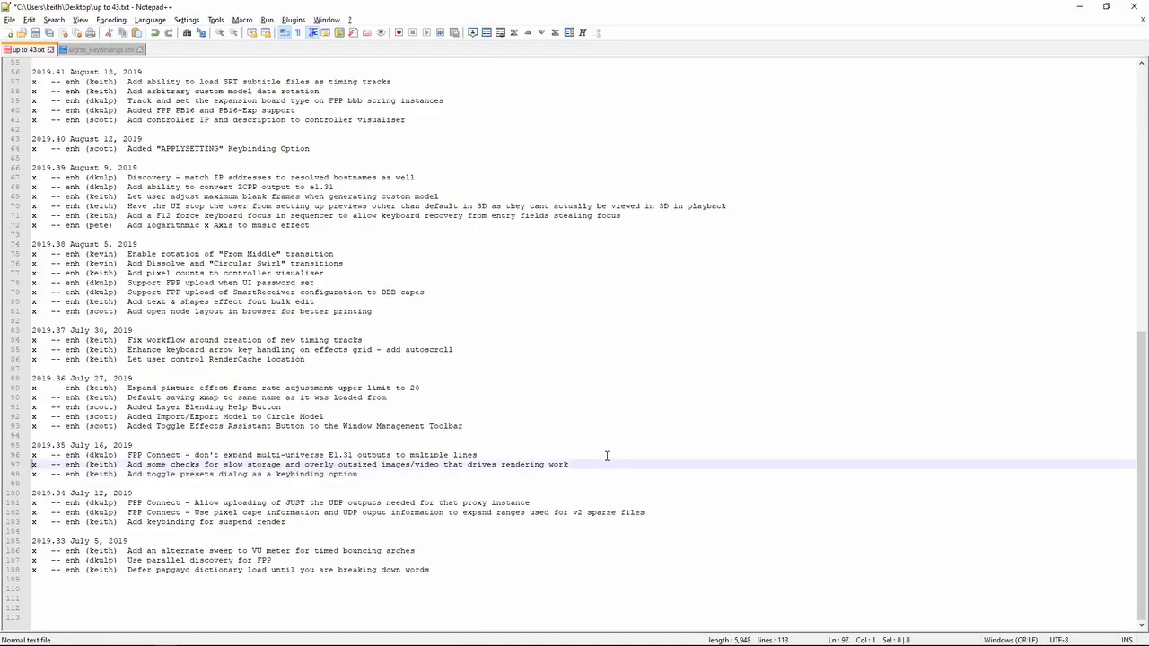
key(shift+Down)
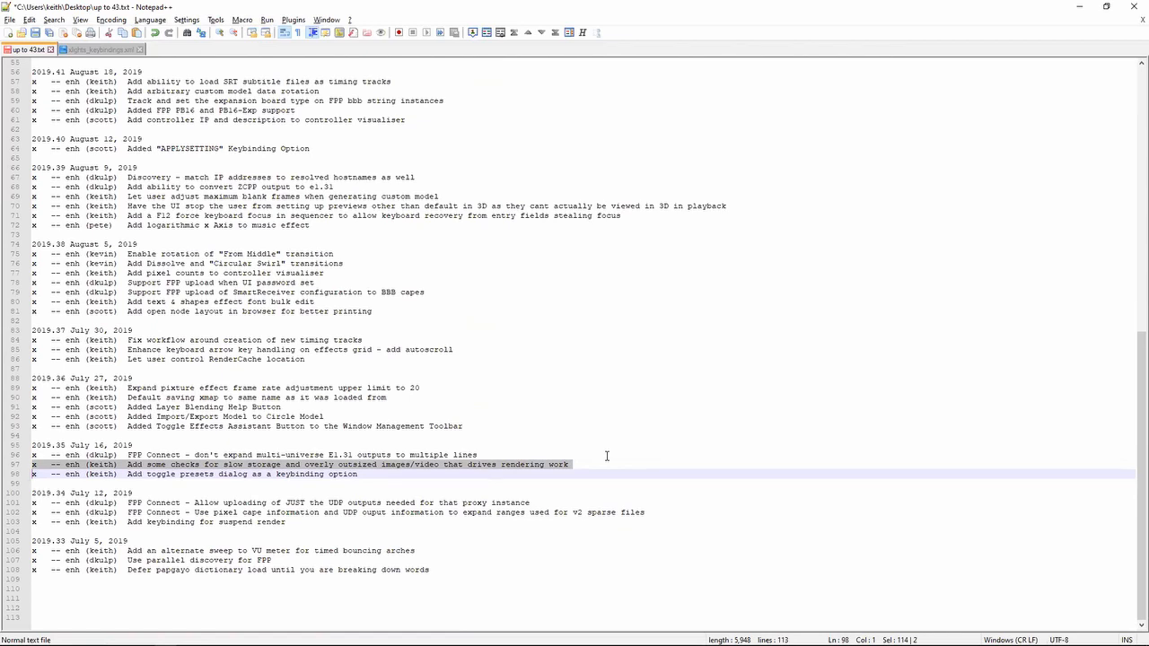
key(Down)
key(Up)
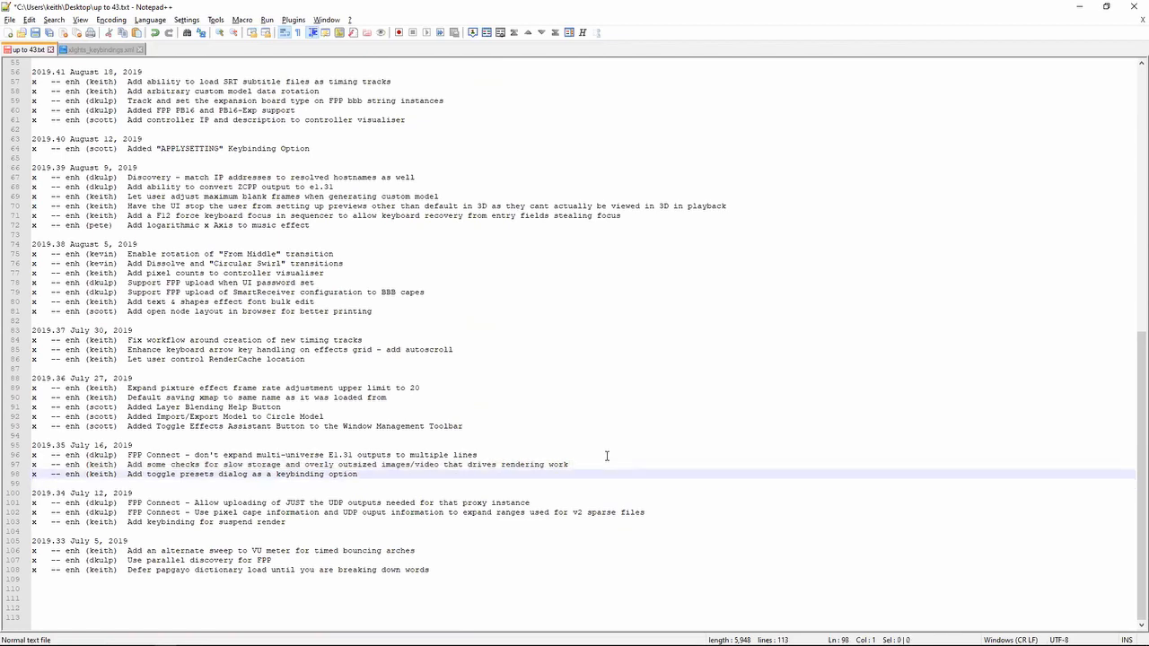
key(shift+Up)
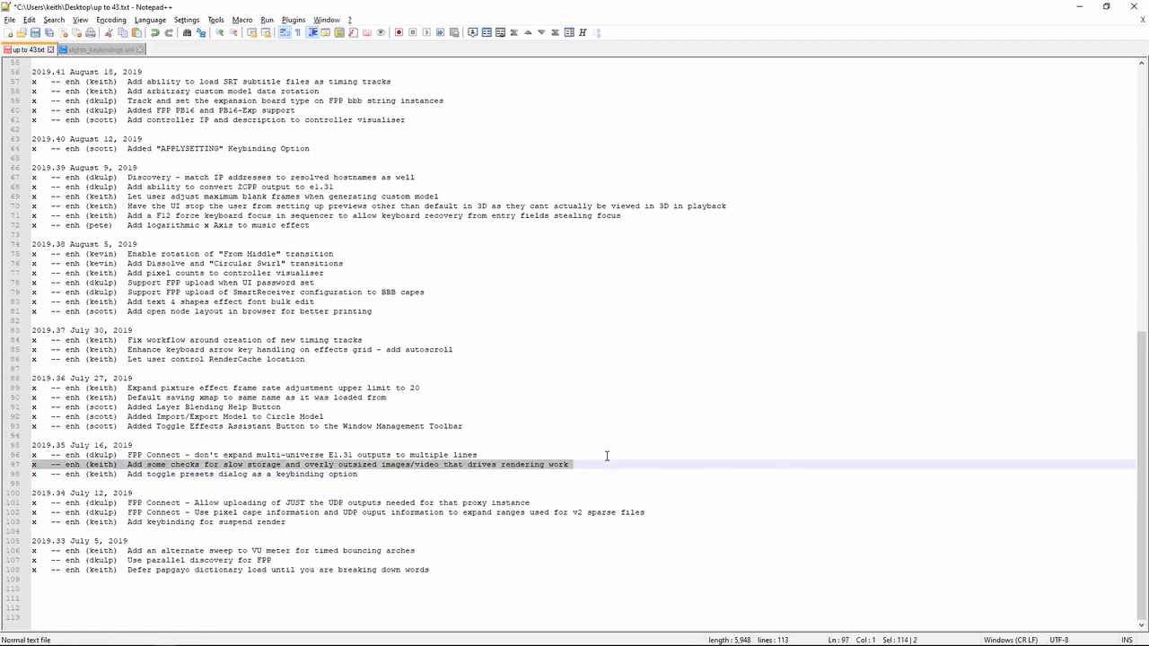
key(Down)
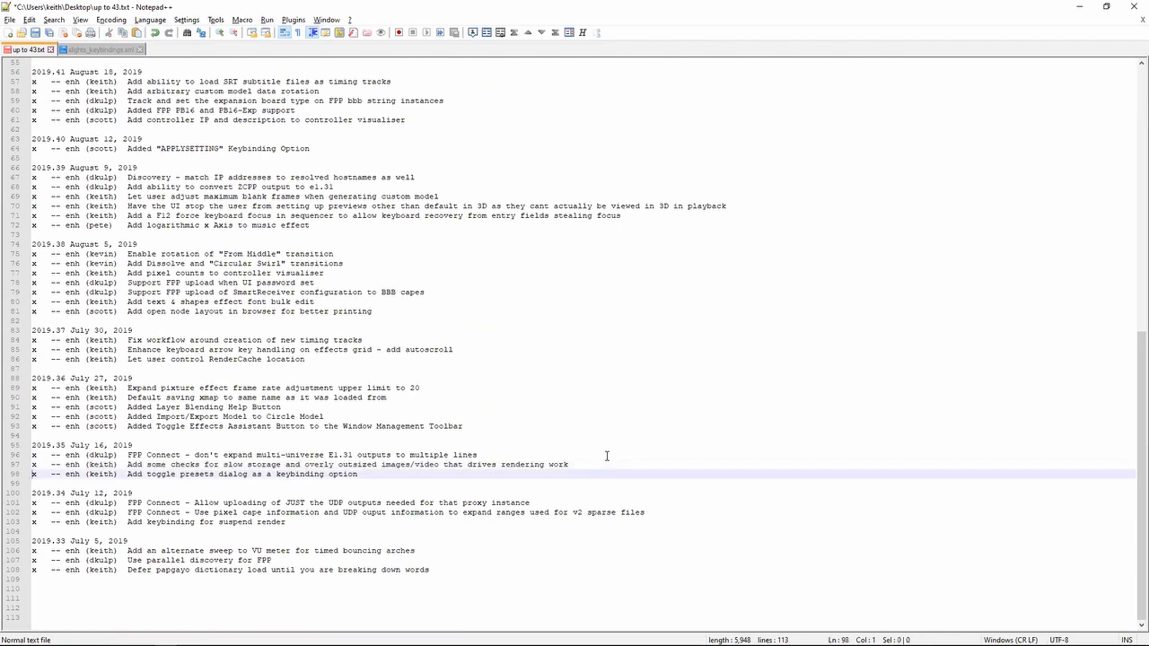
key(shift+Up)
key(Down)
key(shift+Up)
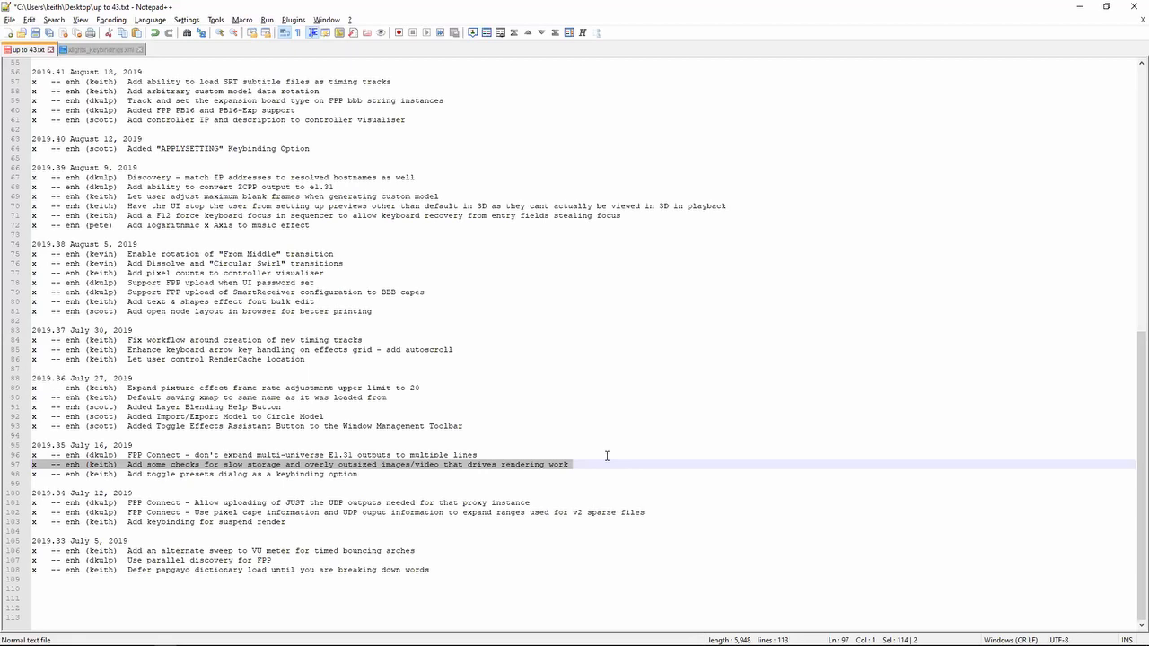
- Highlight the 2019.35 FPP Connect note about not expanding multi-universe E1.31 outputs to multiple lines
key(Up)
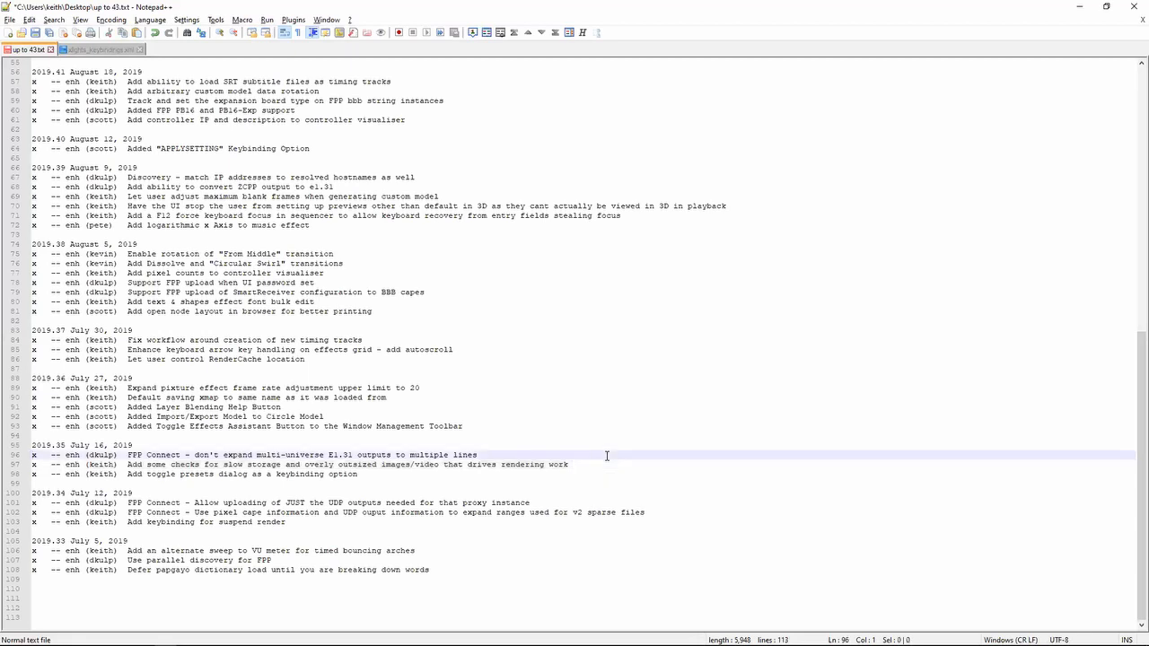
key(shift+Down)
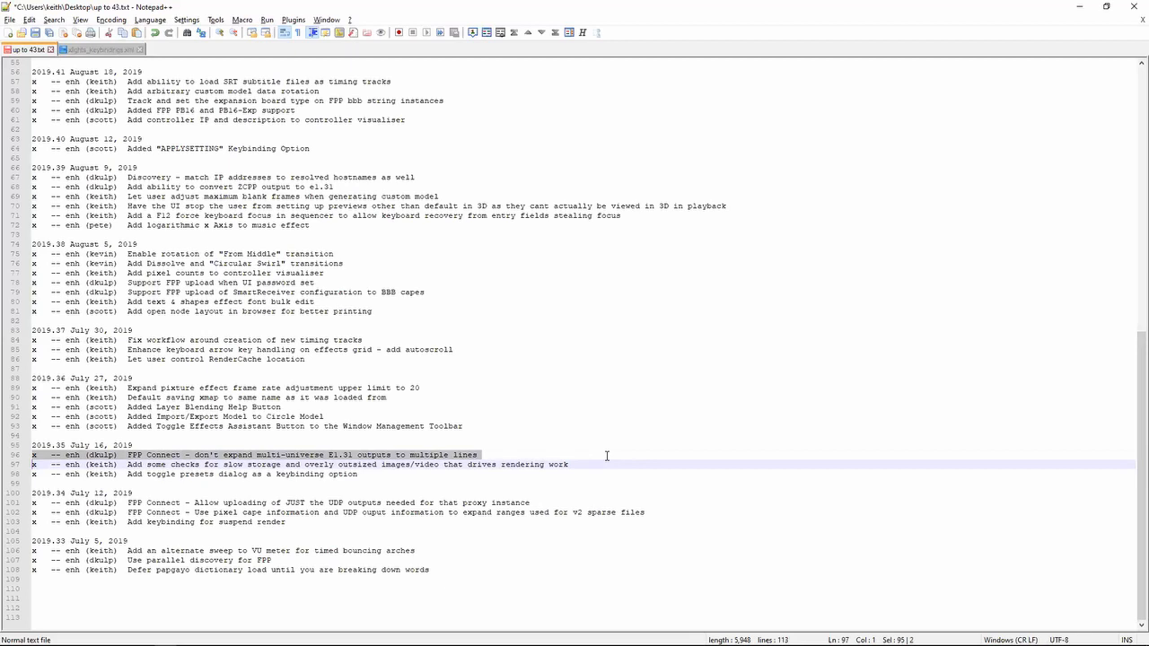
key(Down)
key(Up)
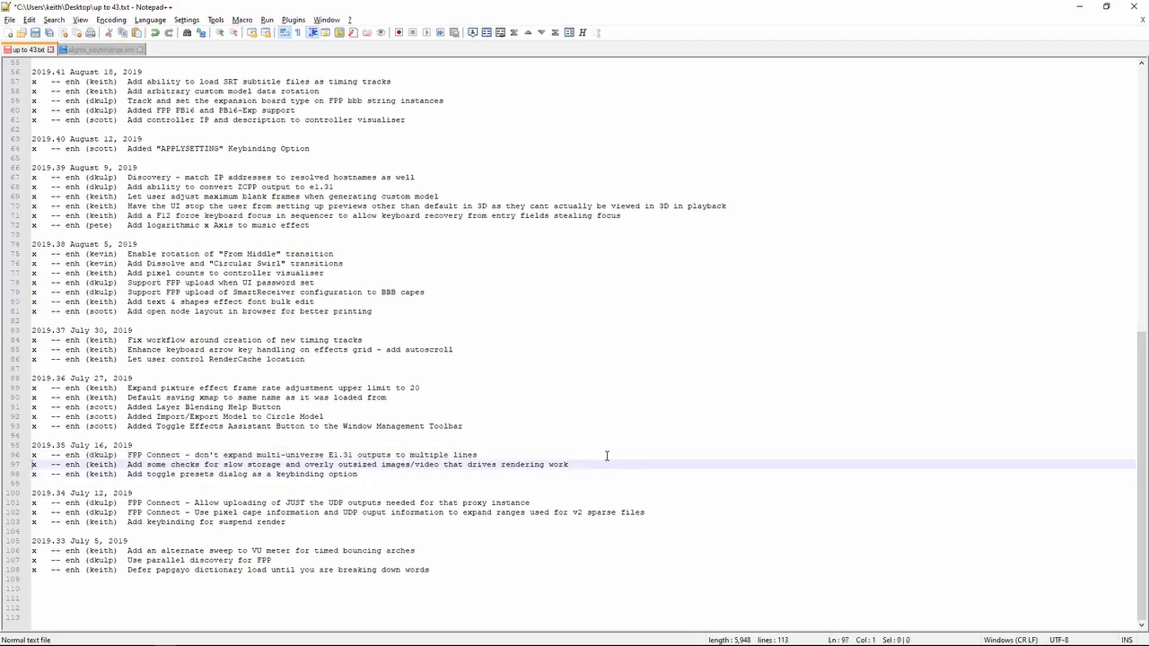
key(Up)
key(shift+Down)
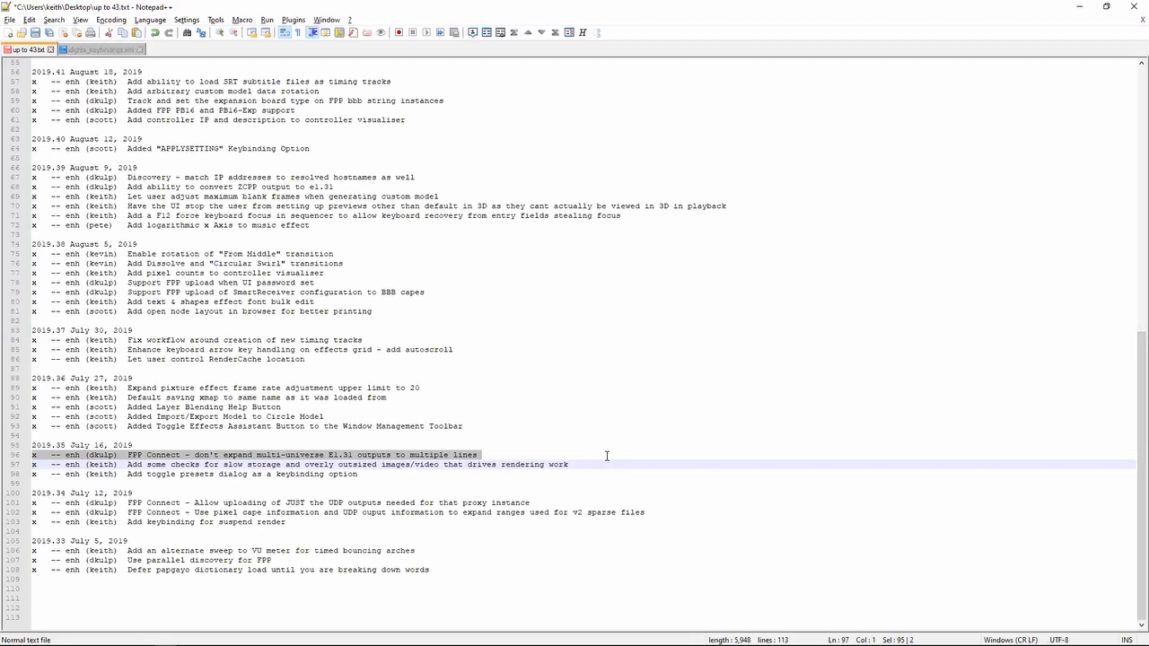
- Switch to the xLights controller setup and add a multicast E1.31 output with 10 universes as one output
key(alt+Tab)
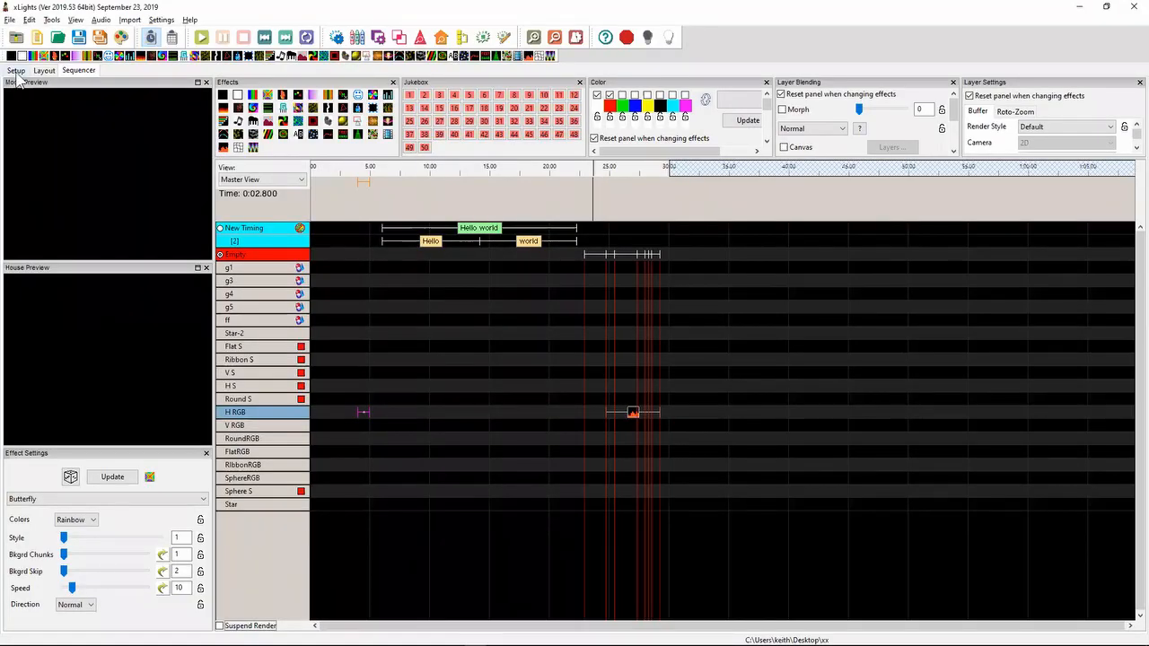
click(16, 71)
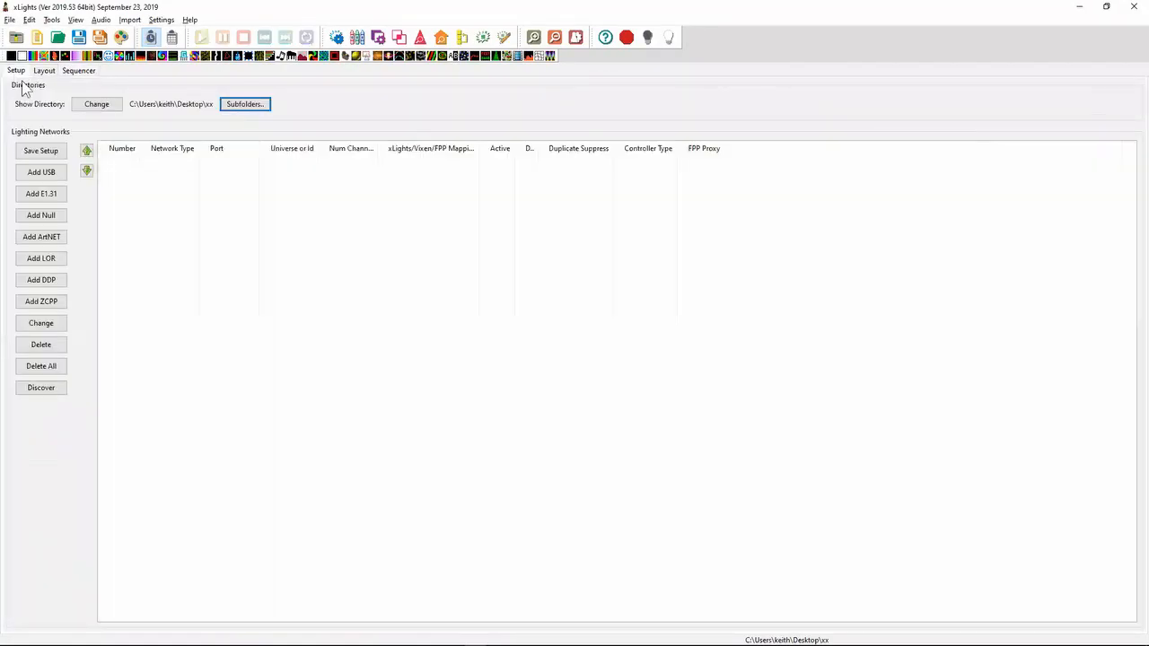
click(50, 194)
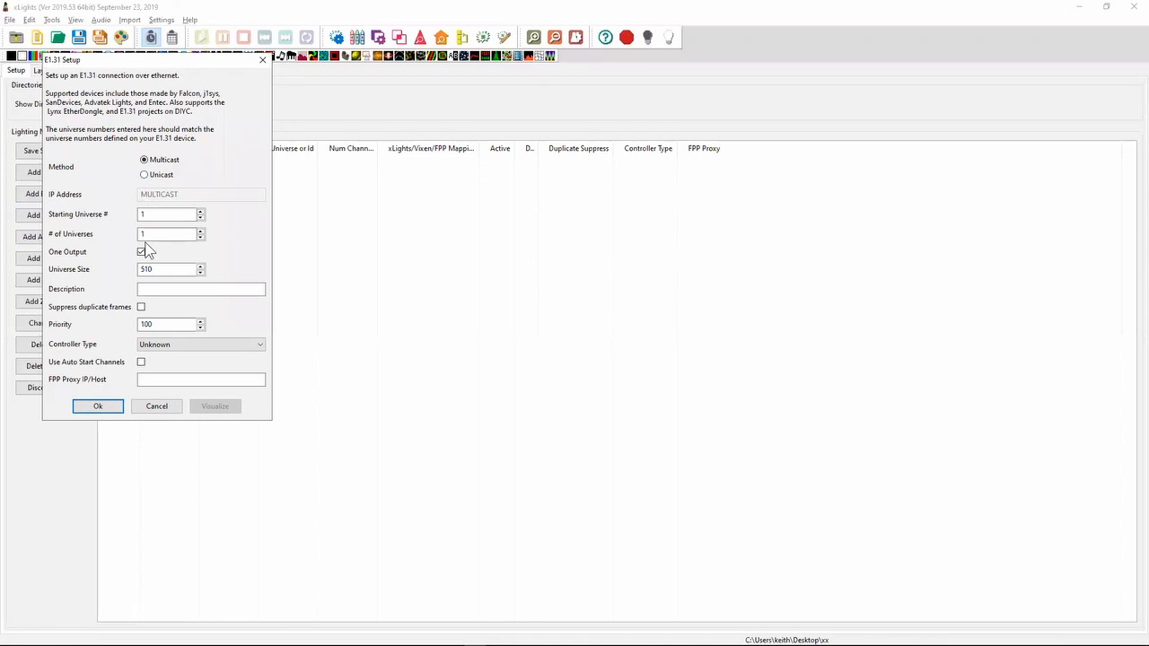
click(151, 235)
text(0)
click(97, 406)
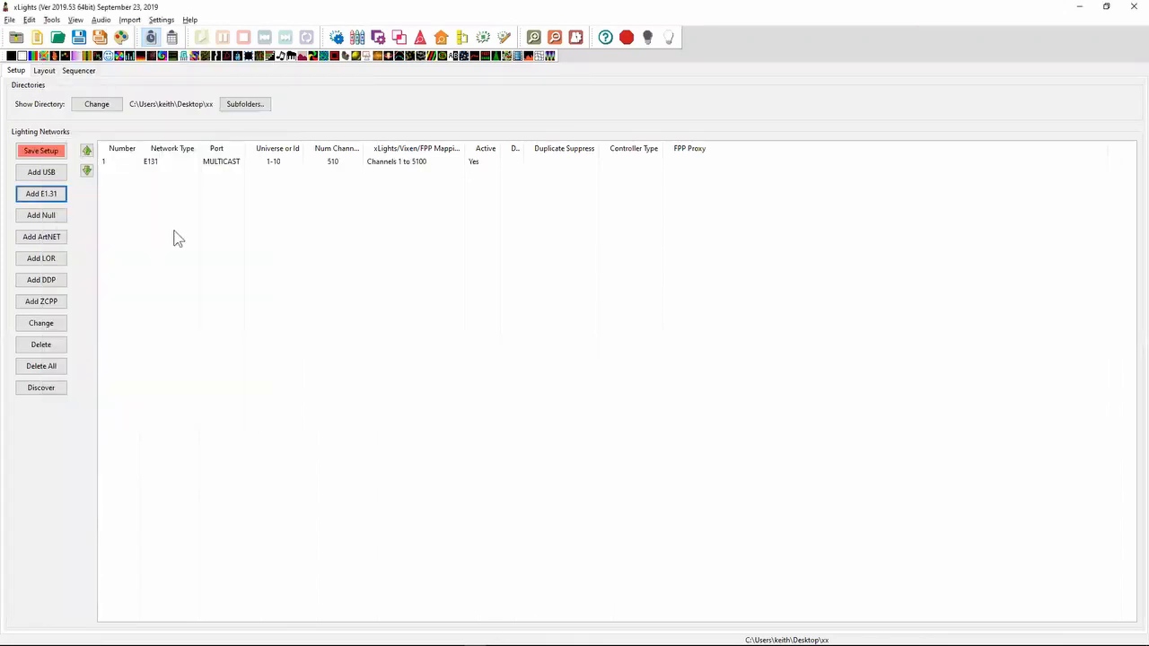
- Recheck the FPP Connect note in the release notes and review the 10-universe E1.31 output's settings in xLights without changing them
key(alt+Tab)
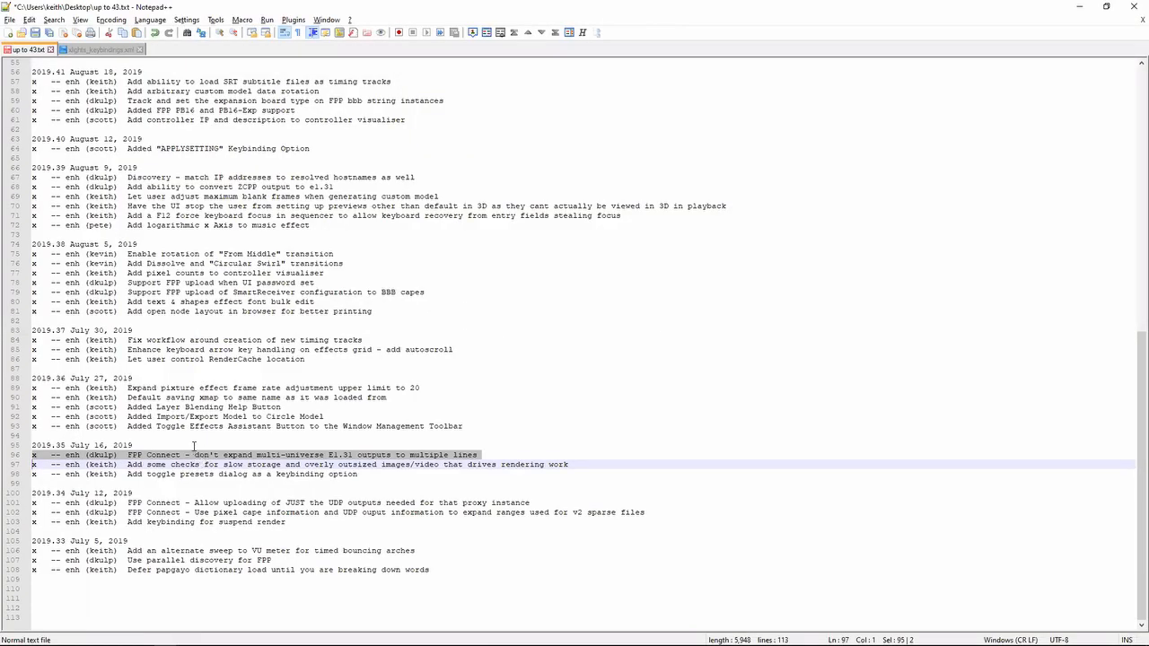
key(alt+Tab)
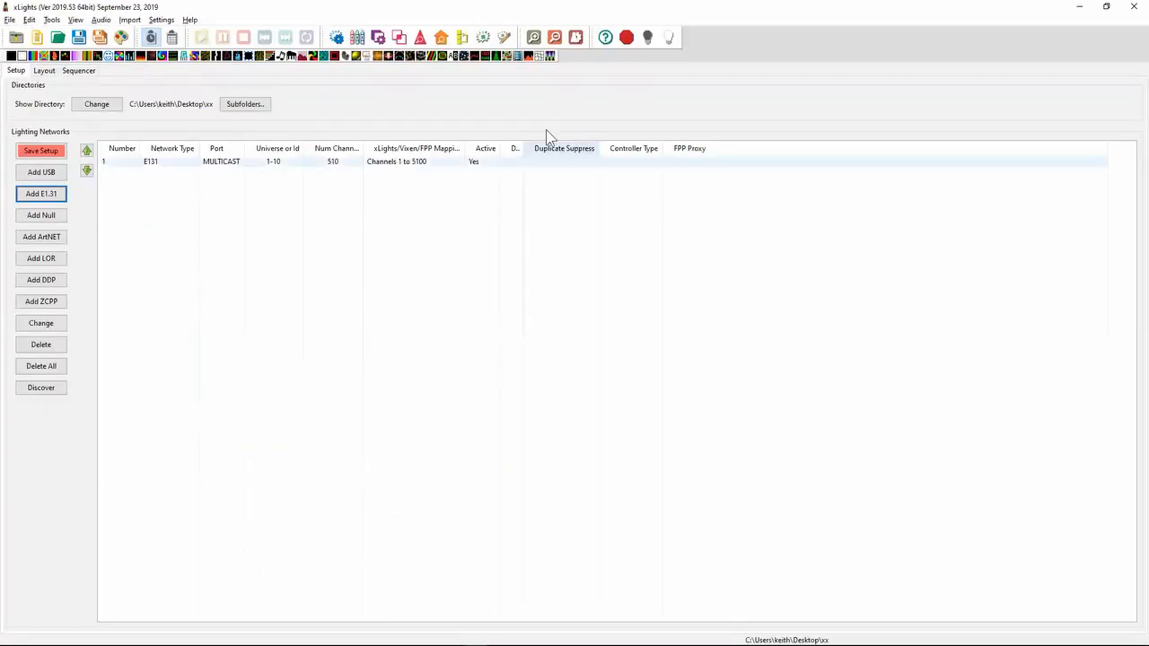
click(629, 163)
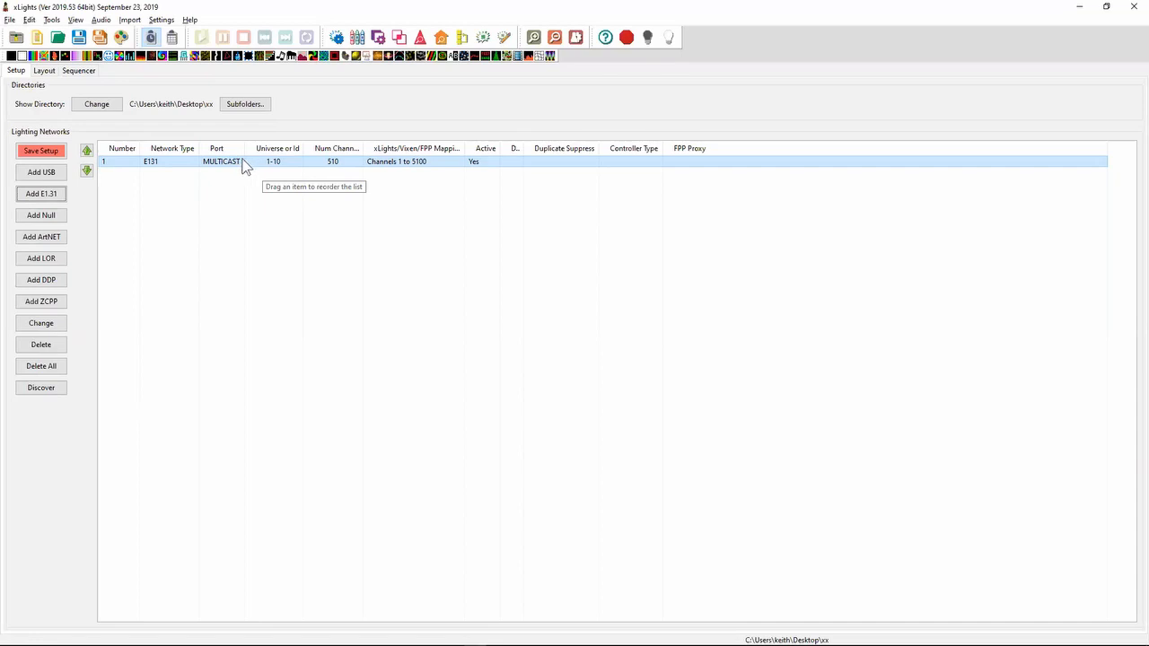
double_click(179, 161)
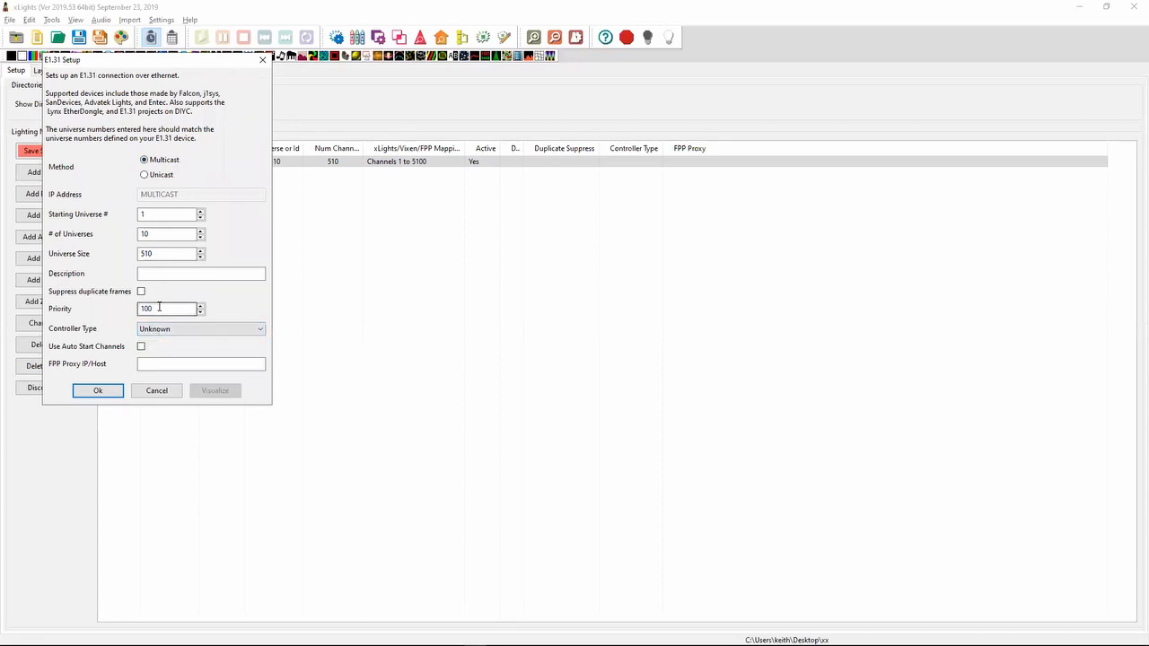
click(169, 392)
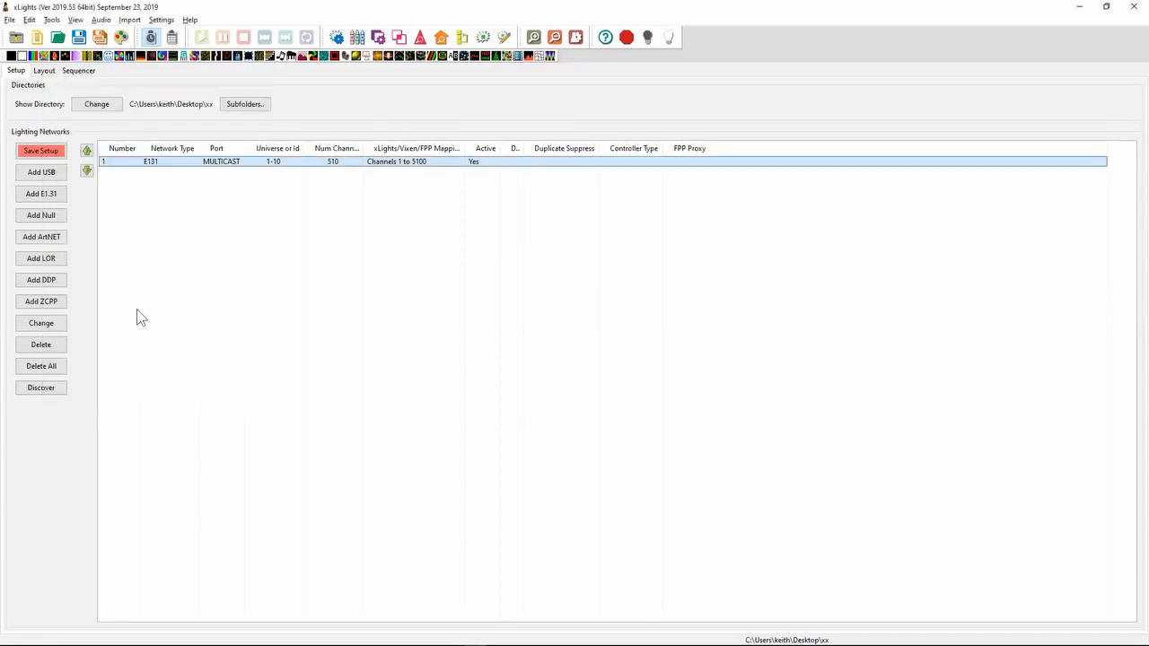
- Add 10 E1.31 universes starting at universe 11 with One Output off, and select the 1-10 output for comparison
click(51, 197)
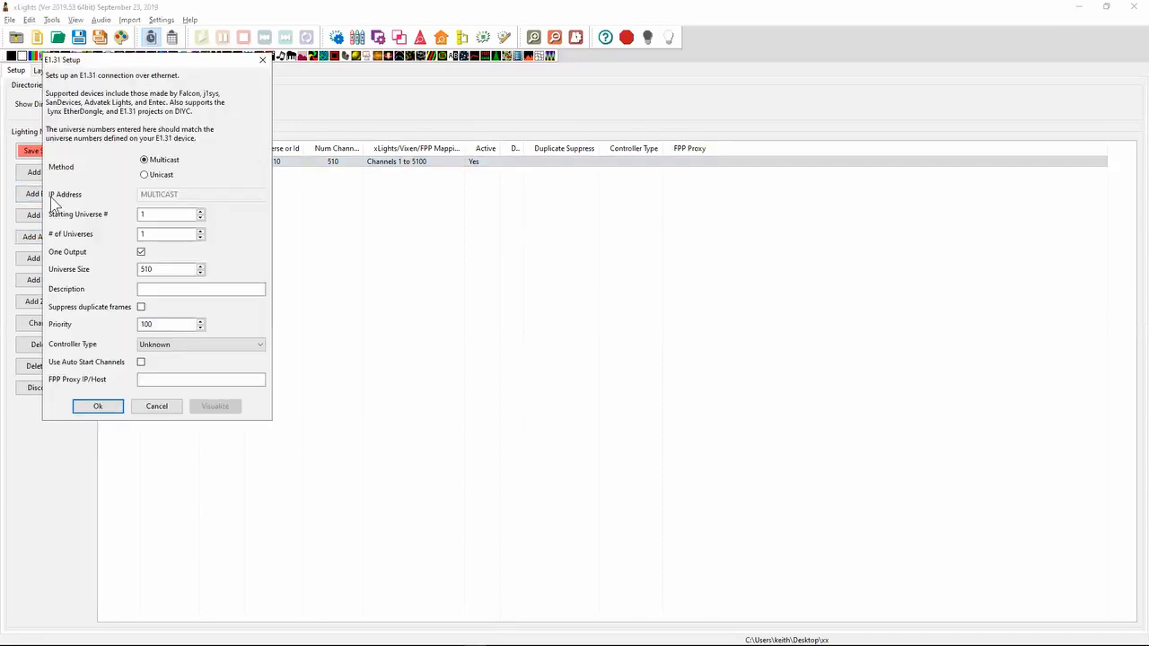
click(162, 214)
text(1)
key(Tab)
text(0)
click(141, 252)
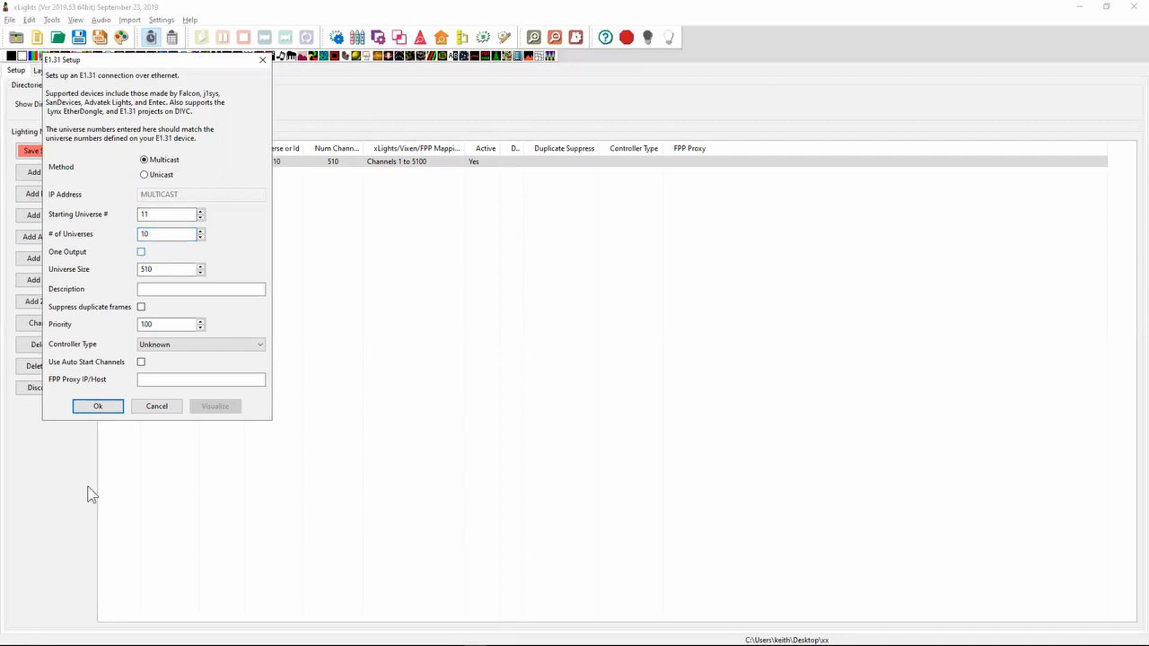
click(97, 406)
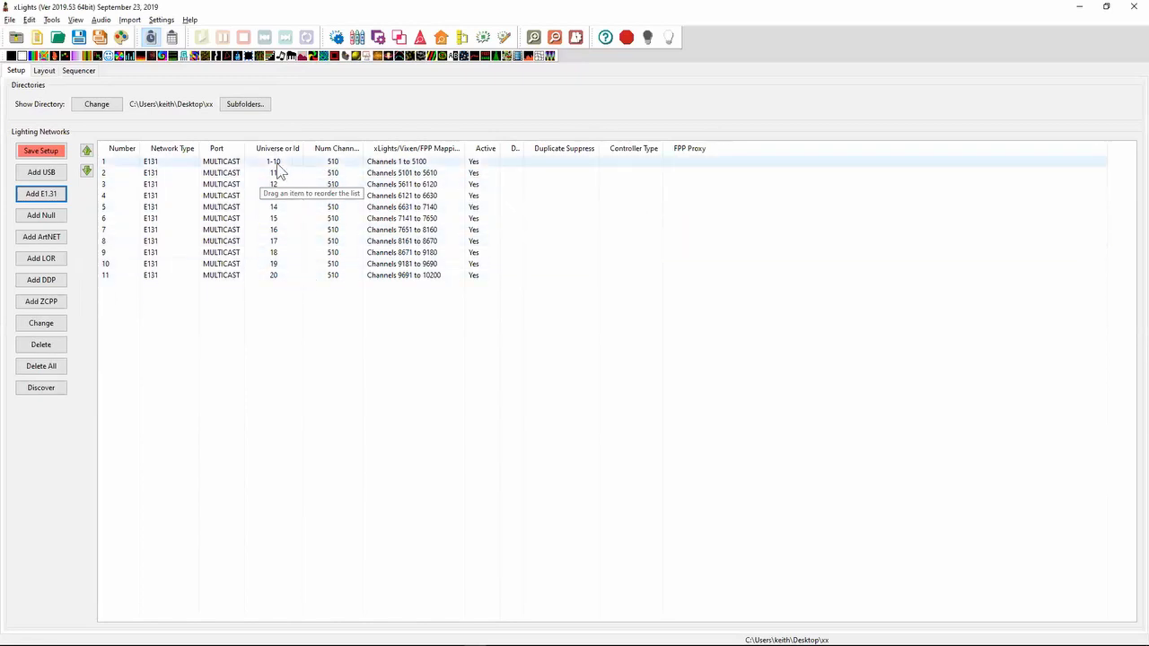
click(278, 163)
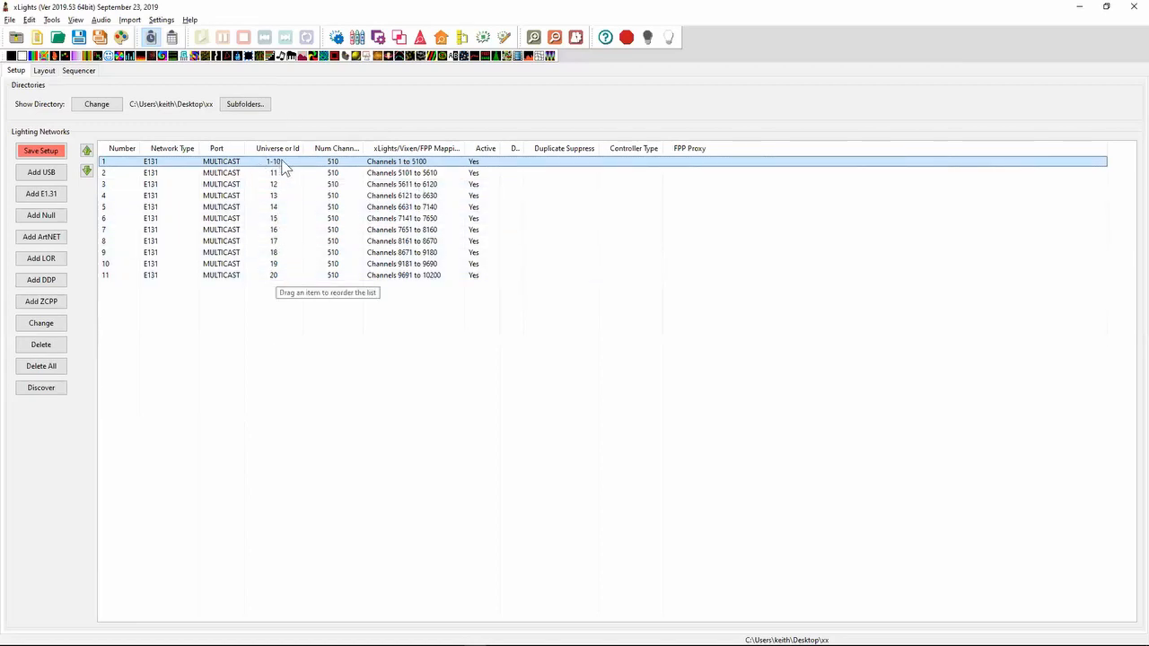
- Highlight the 2019.36 note about the Toggle Effects Assistant button in the release notes and switch back to xLights
key(alt)
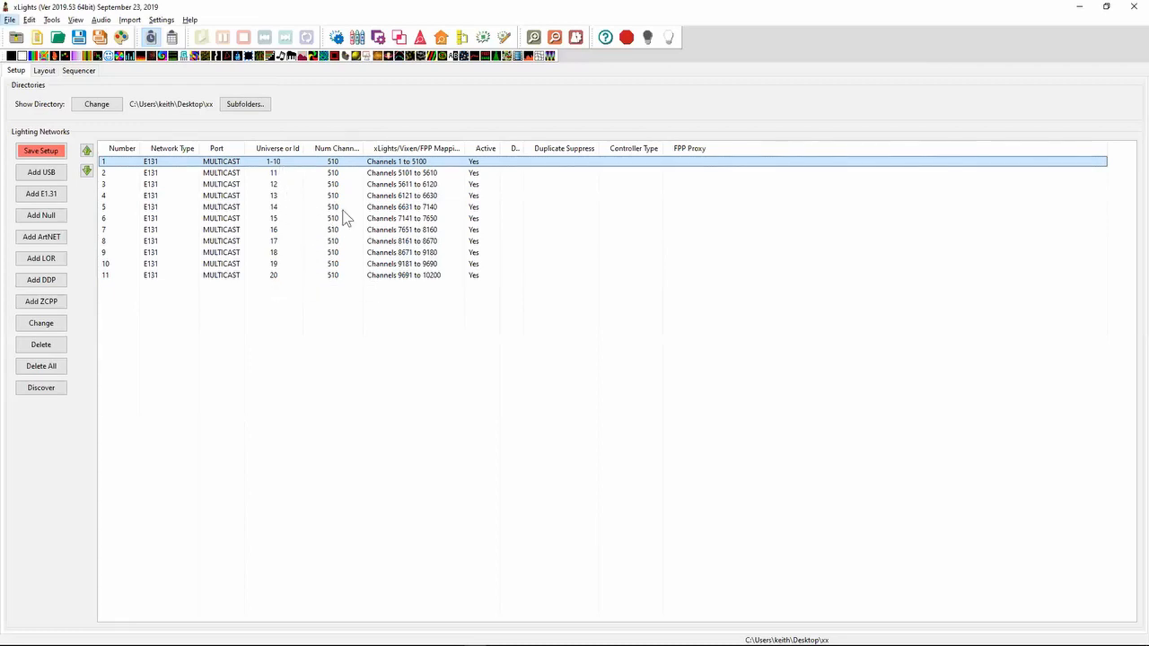
key(alt+Tab)
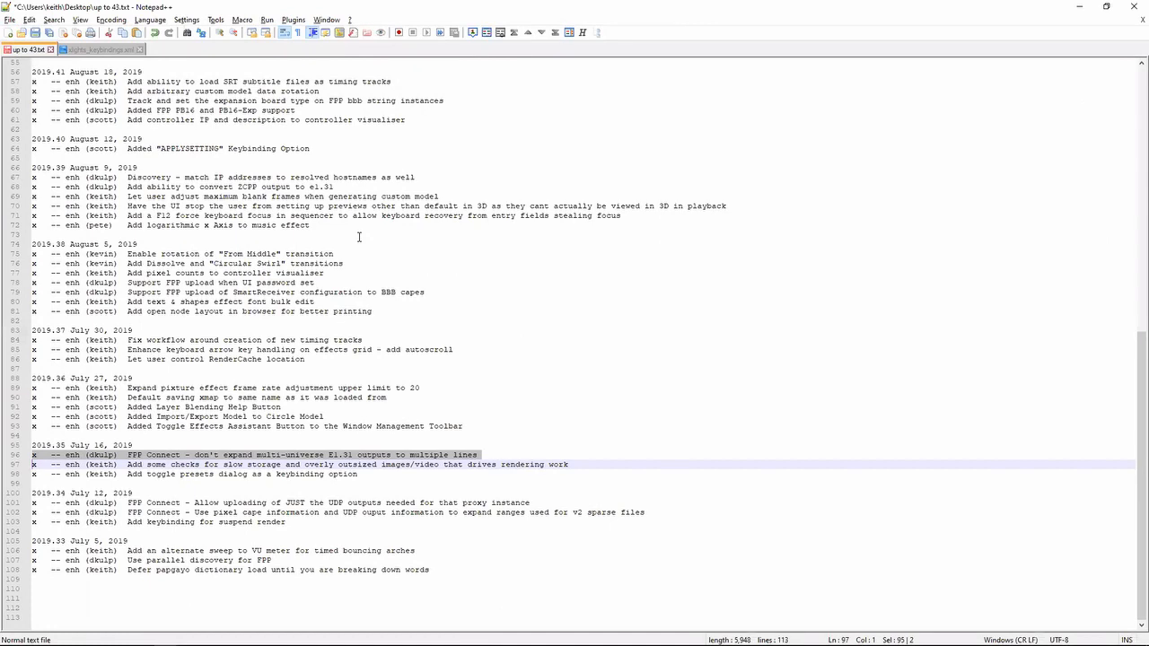
key(Up)
key(Up)
key(Up)
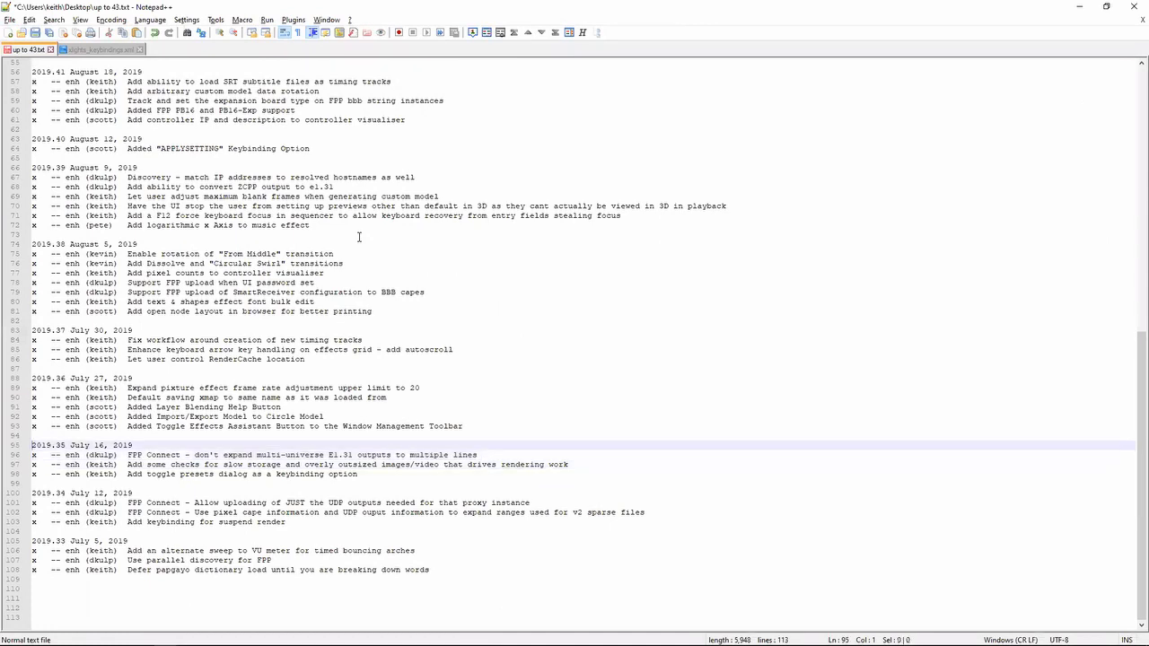
key(shift+Up)
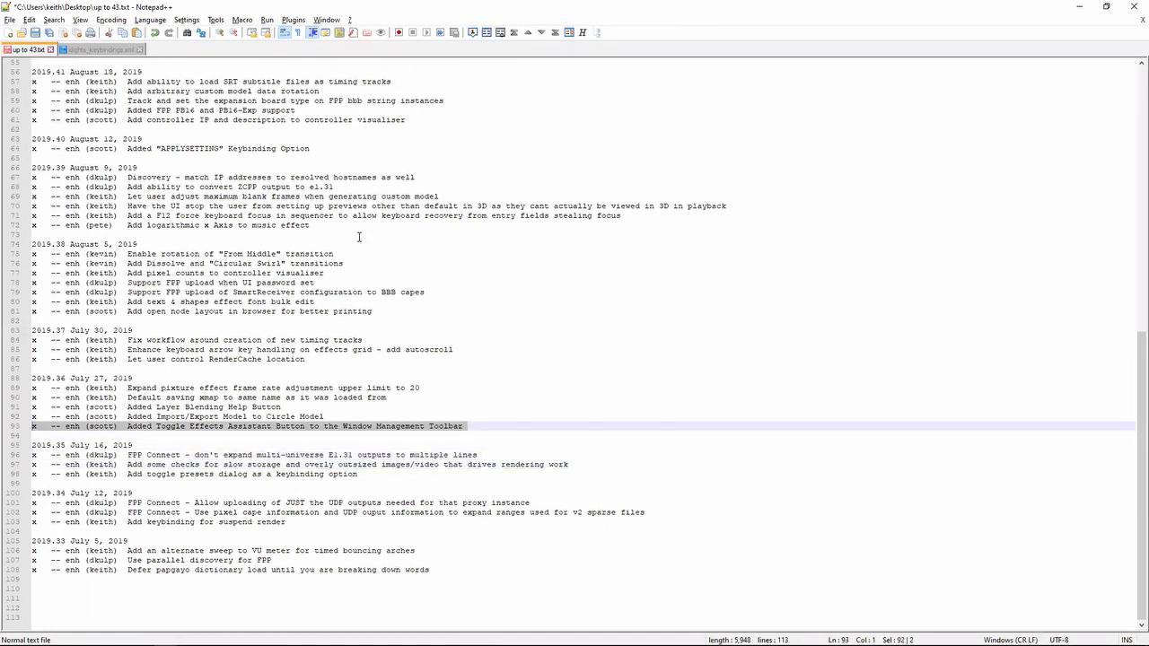
key(Down)
key(shift+Up)
key(alt+Tab)
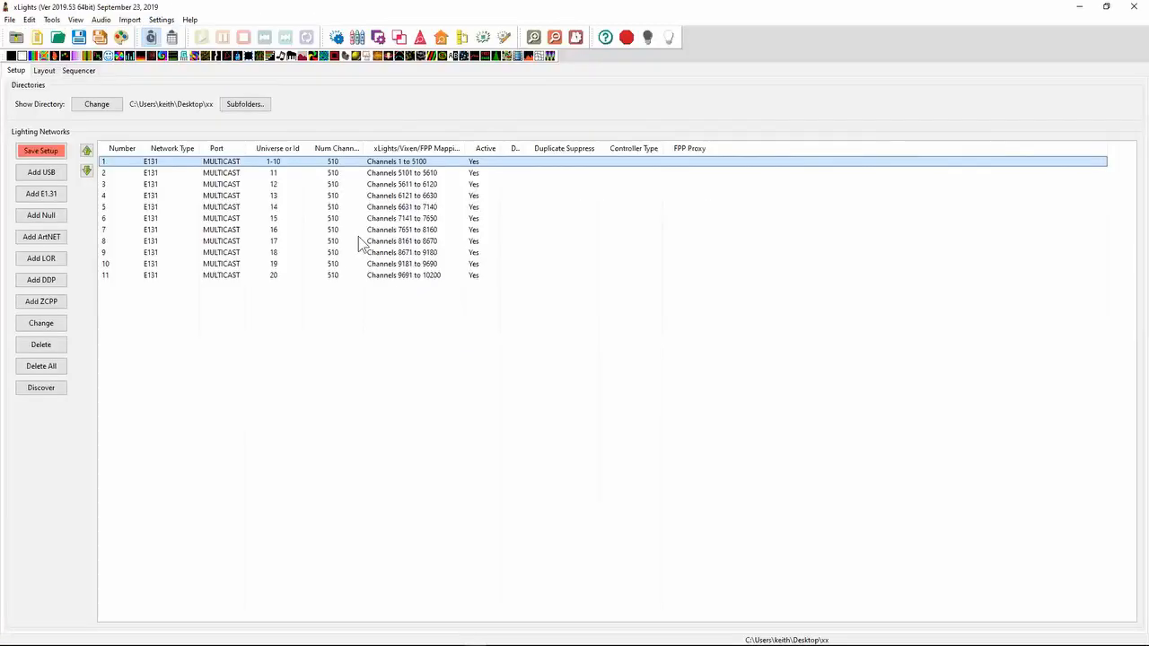
- Show the Effect Assist window in the Sequencer and hide it again with the Toggle Effects Assistant control
click(66, 72)
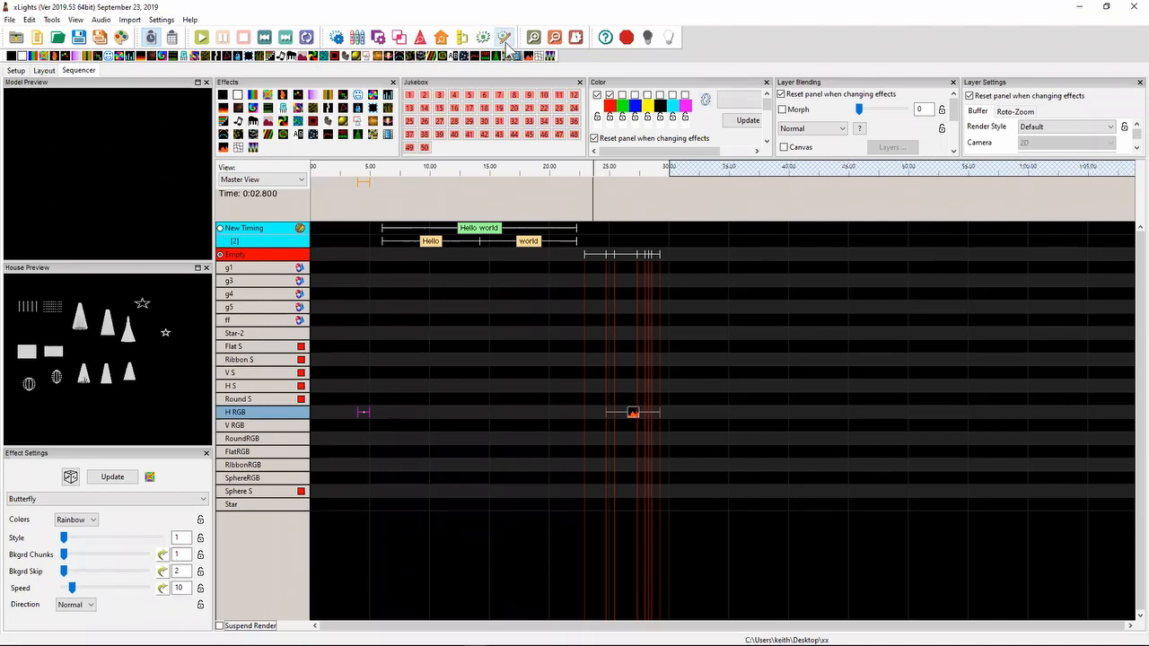
click(507, 43)
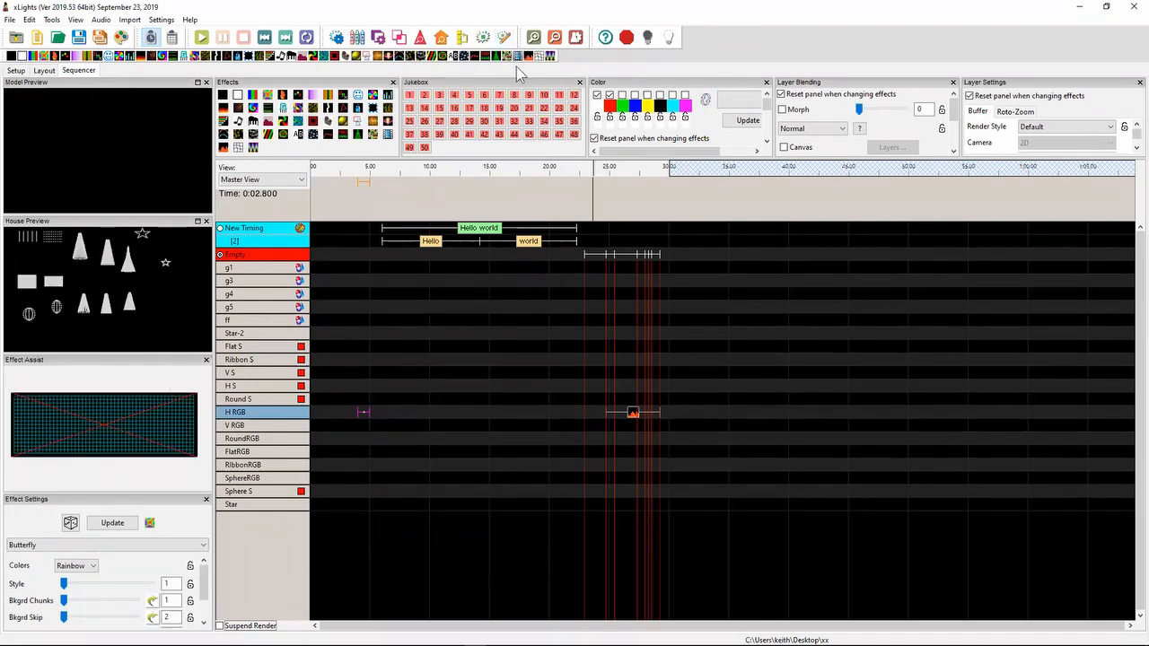
click(506, 41)
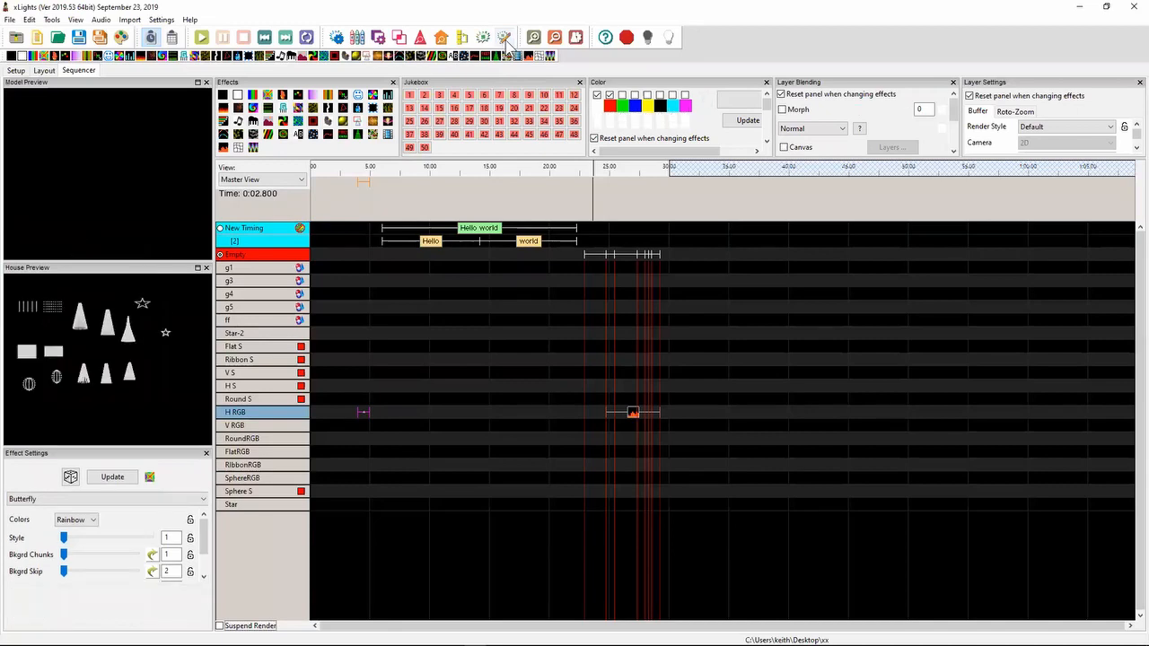
- Switch to the release notes in Notepad++ and highlight the 2019.36 note about Import/Export Model for the Circle model
key(alt+Tab)
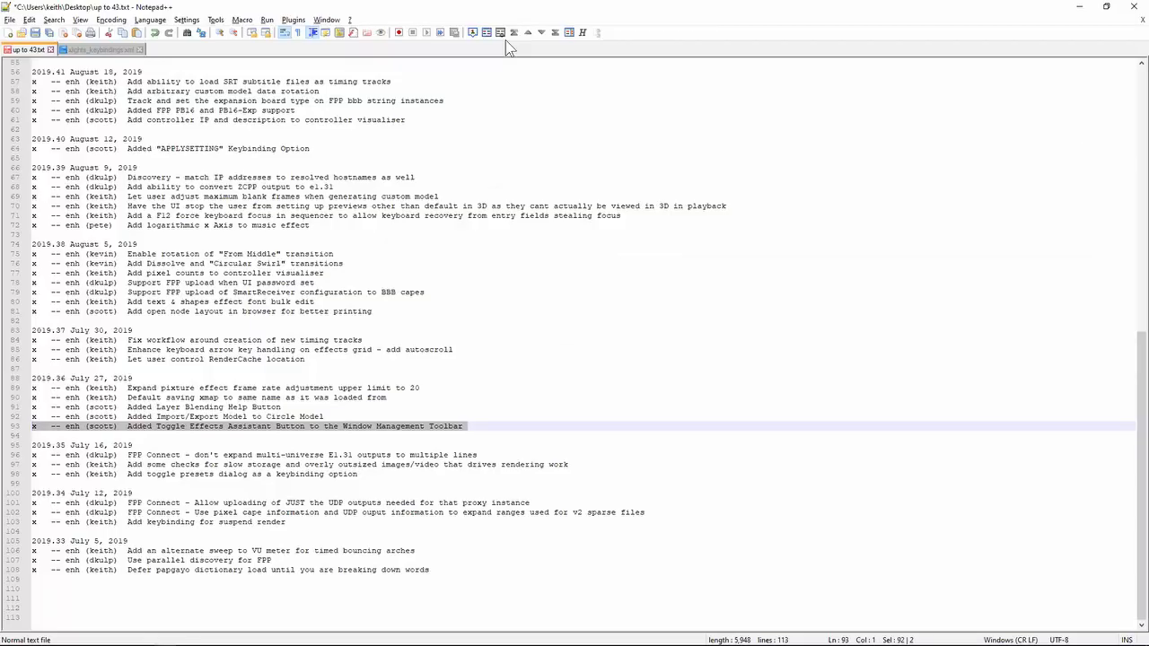
key(Up)
key(Down)
key(shift+Up)
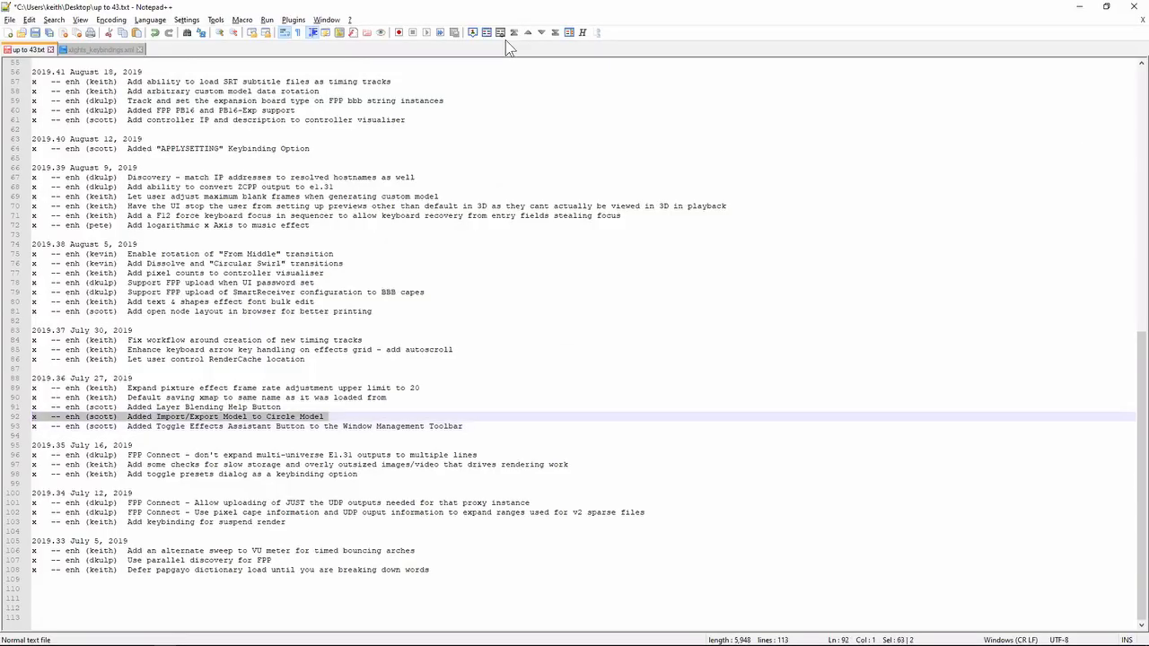
- Switch to the xLights layout, draw a Circle model in the empty area below the smaller star, and review its Export xLights Model option without exporting
key(alt+Tab)
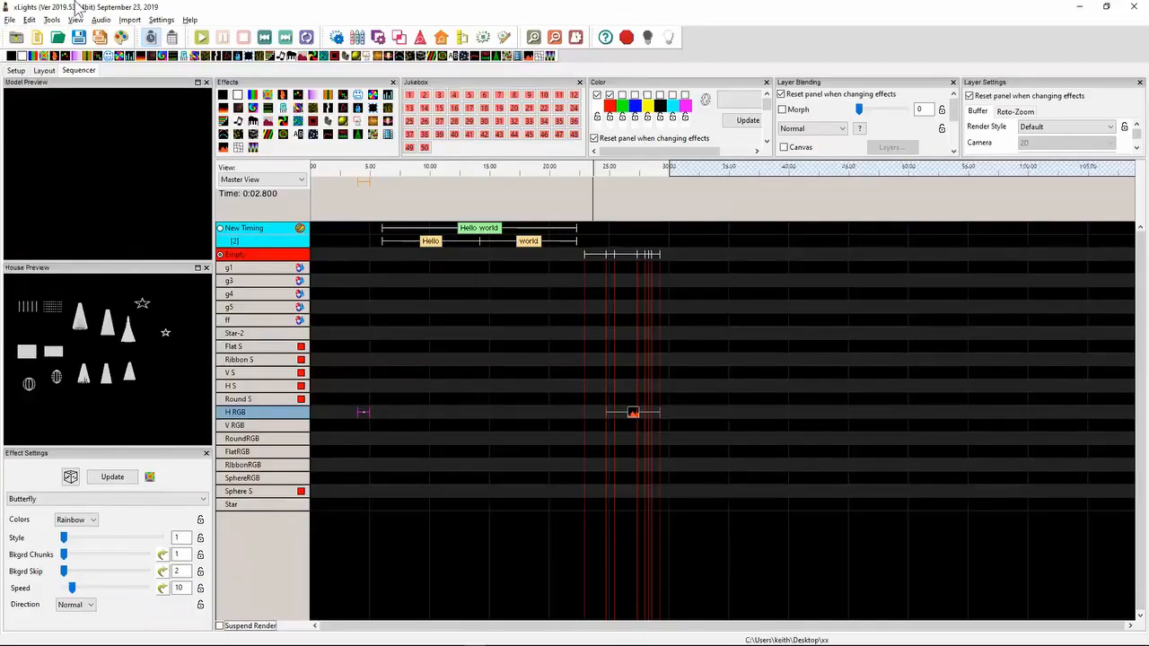
click(44, 70)
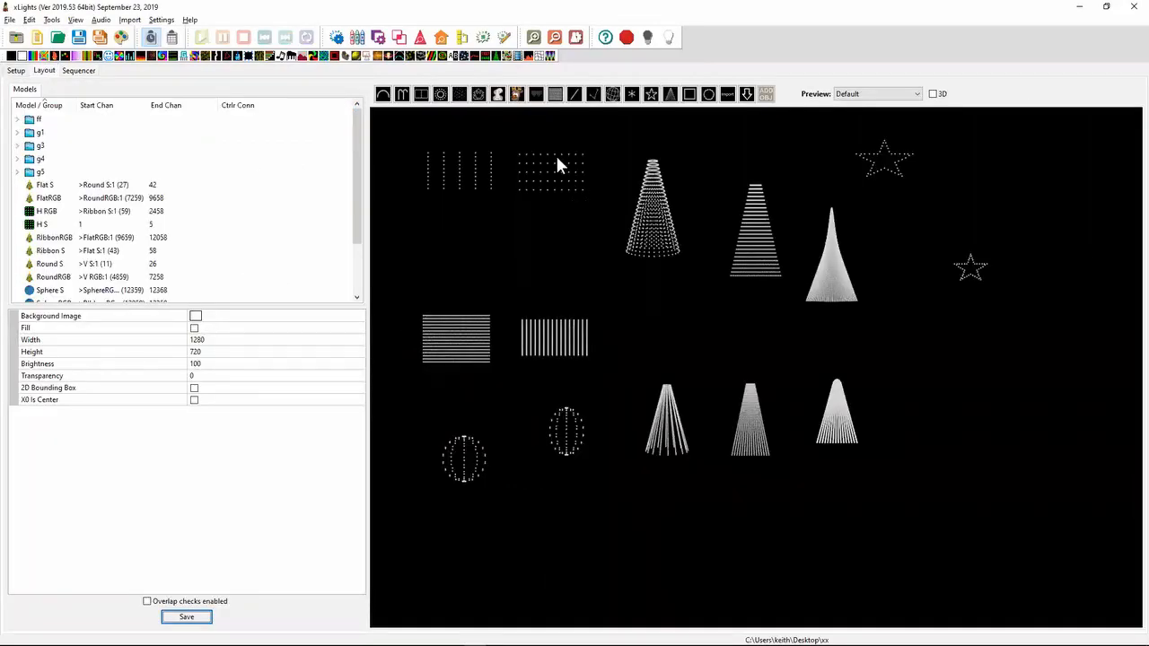
click(440, 94)
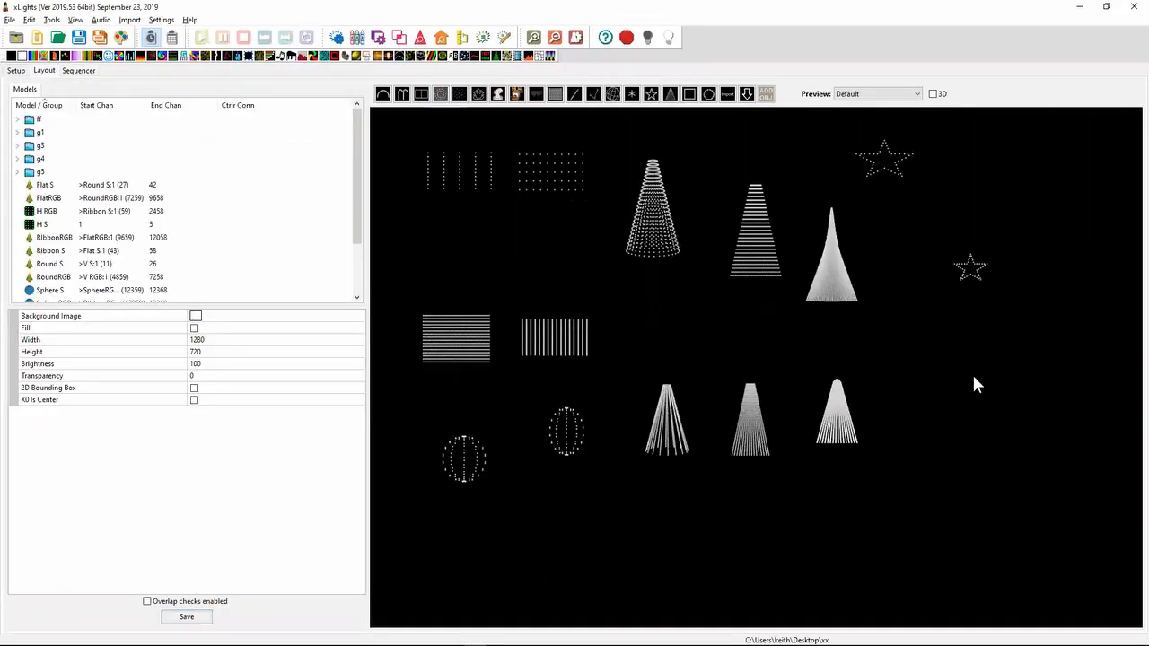
mouse_move(897, 330)
mouse_down()
mouse_move(1053, 452)
mouse_move(1011, 441)
mouse_up()
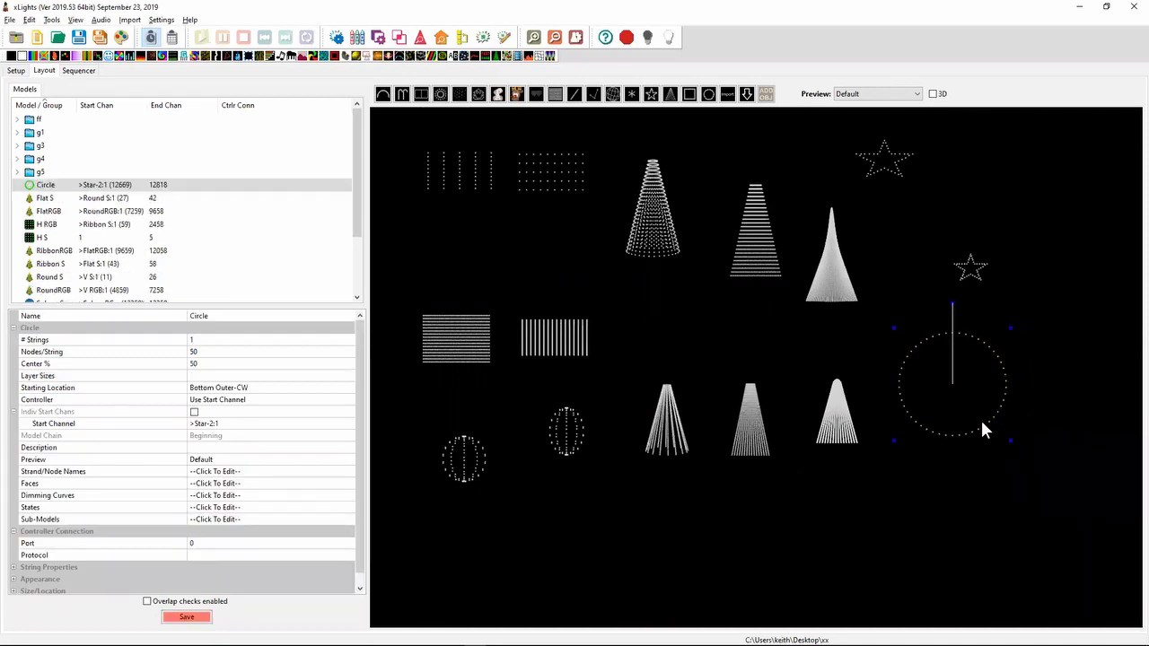
right_click(981, 426)
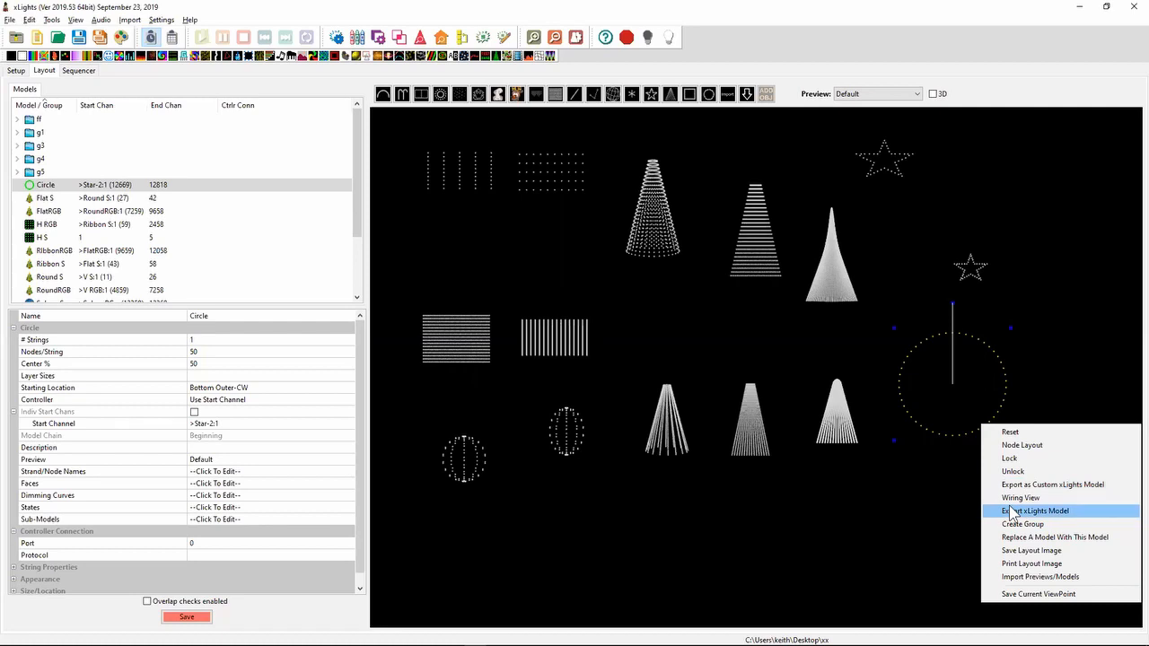
click(932, 547)
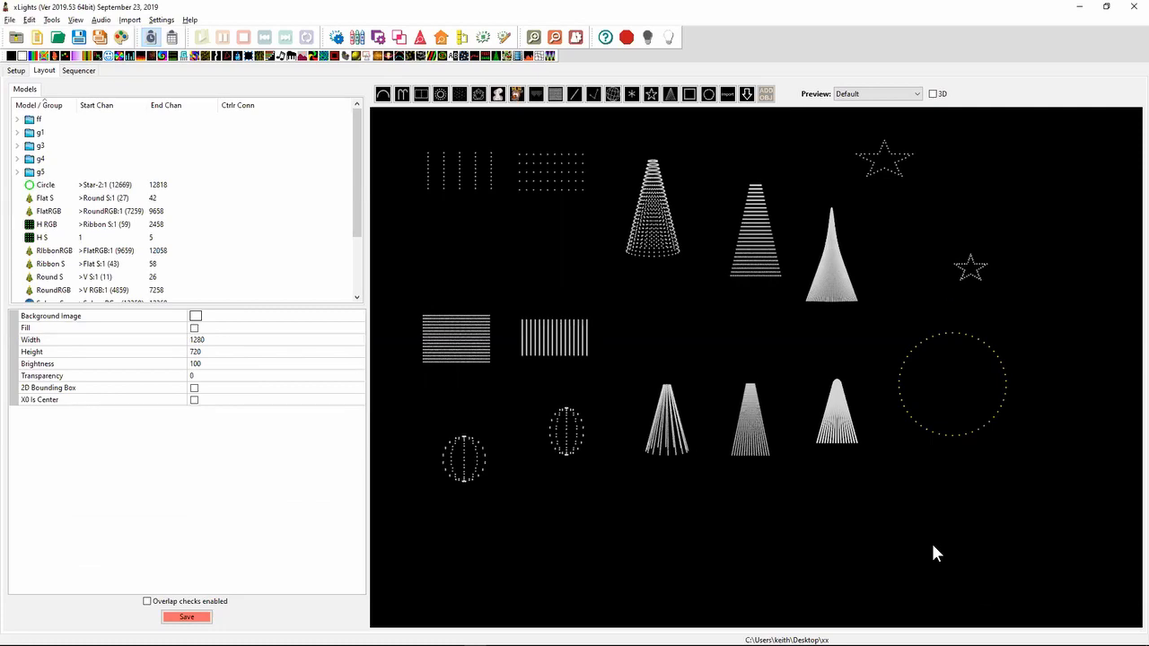
- Return to the release notes in Notepad++ and highlight the 2019.36 note about the Layer Blending Help button
key(alt+Tab)
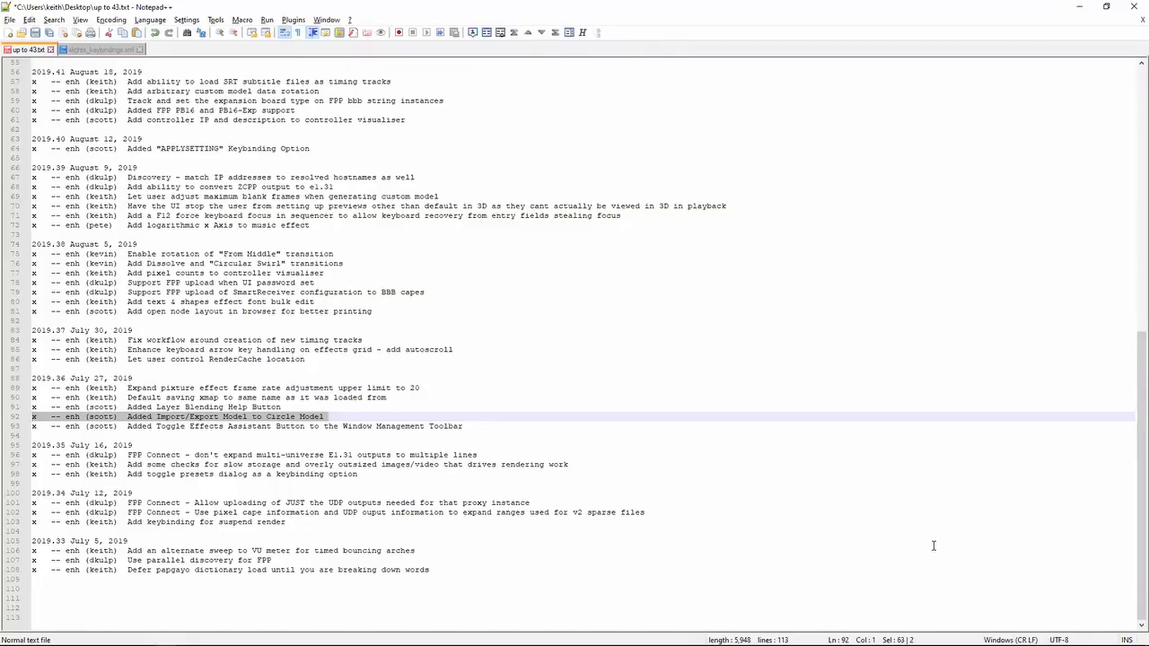
key(Left)
key(shift+Up)
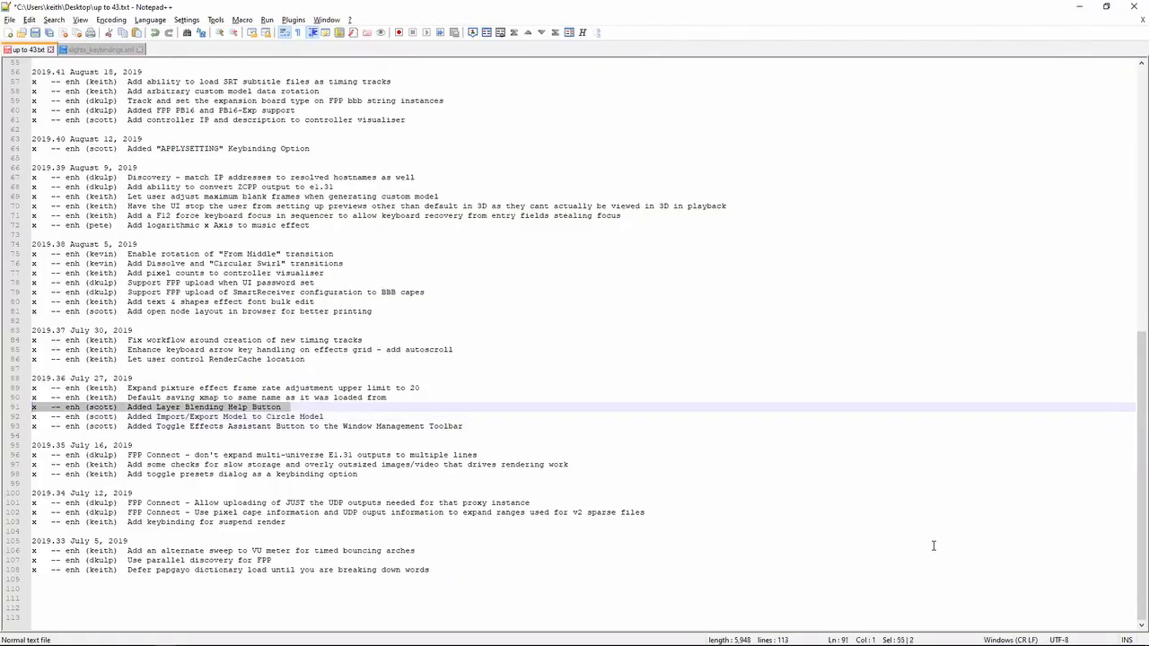
- Switch to the xLights Sequencer, open the help on layer blending types, and review the list of blending descriptions
key(alt+Tab)
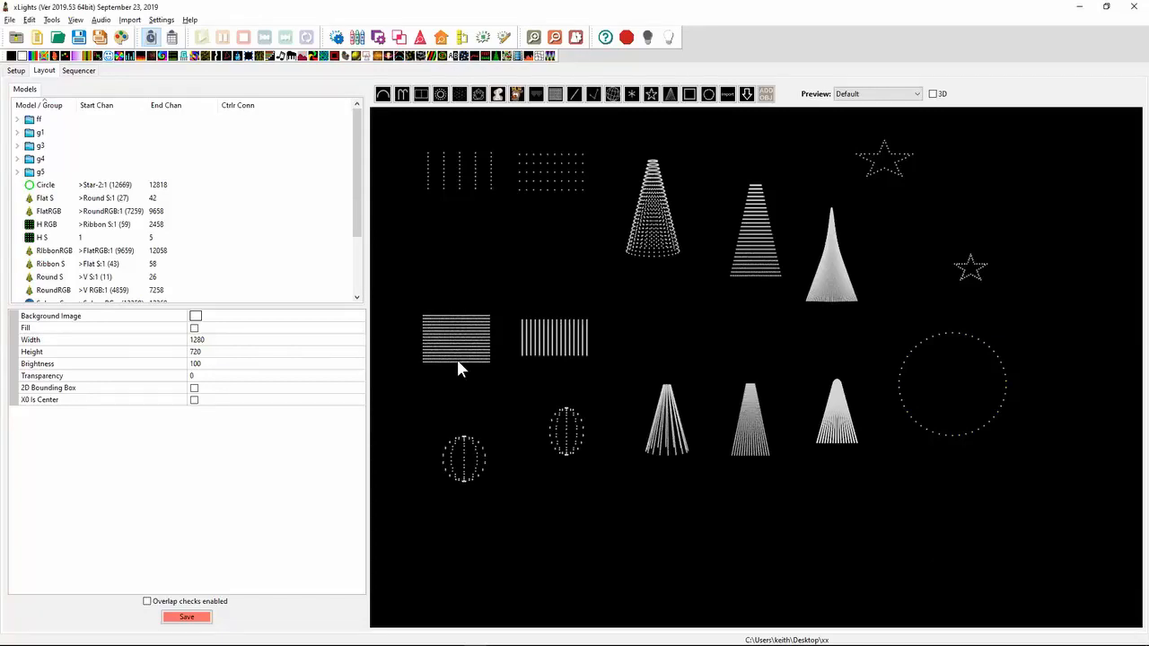
click(92, 69)
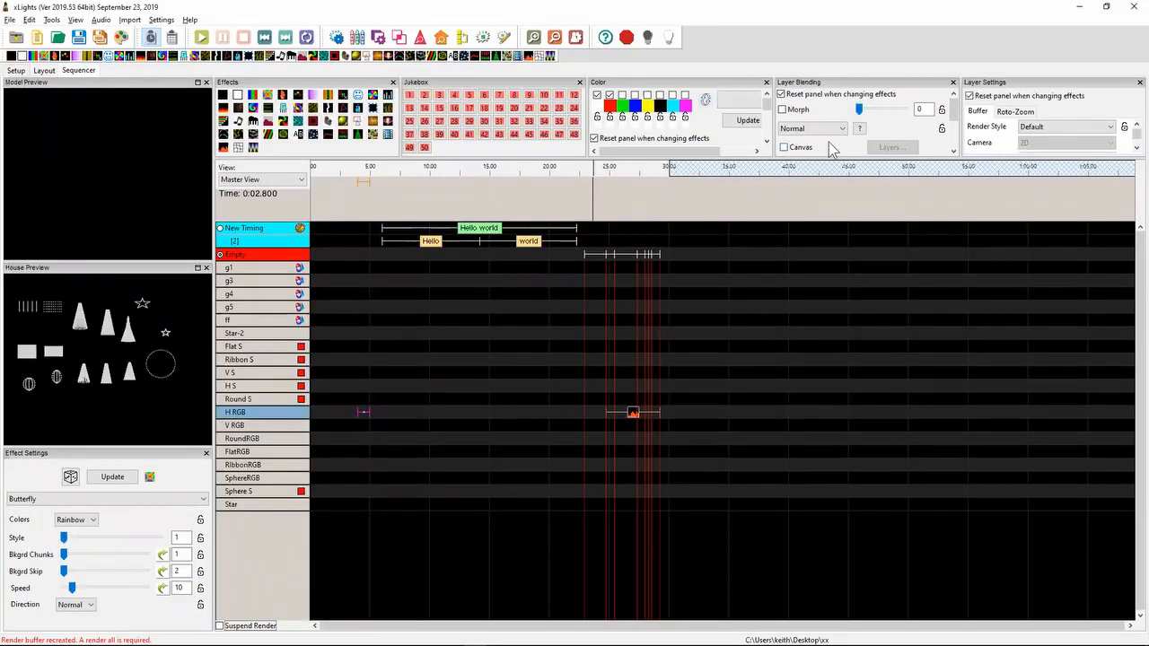
mouse_move(839, 132)
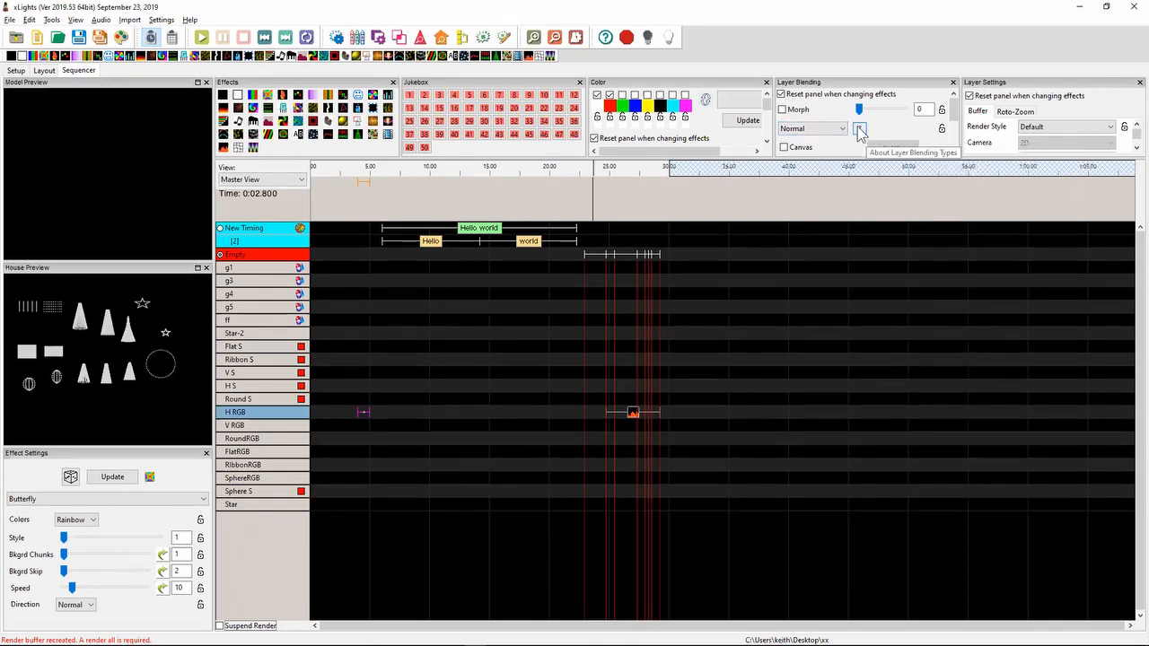
click(859, 129)
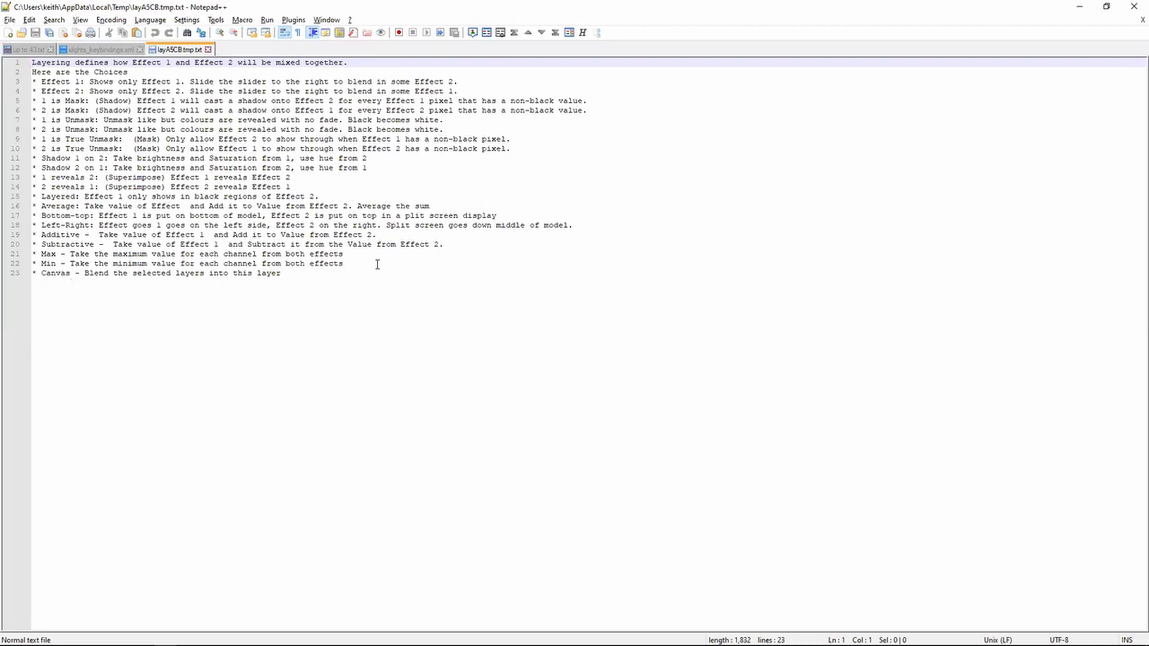
drag(367, 274, 25, 63)
click(109, 297)
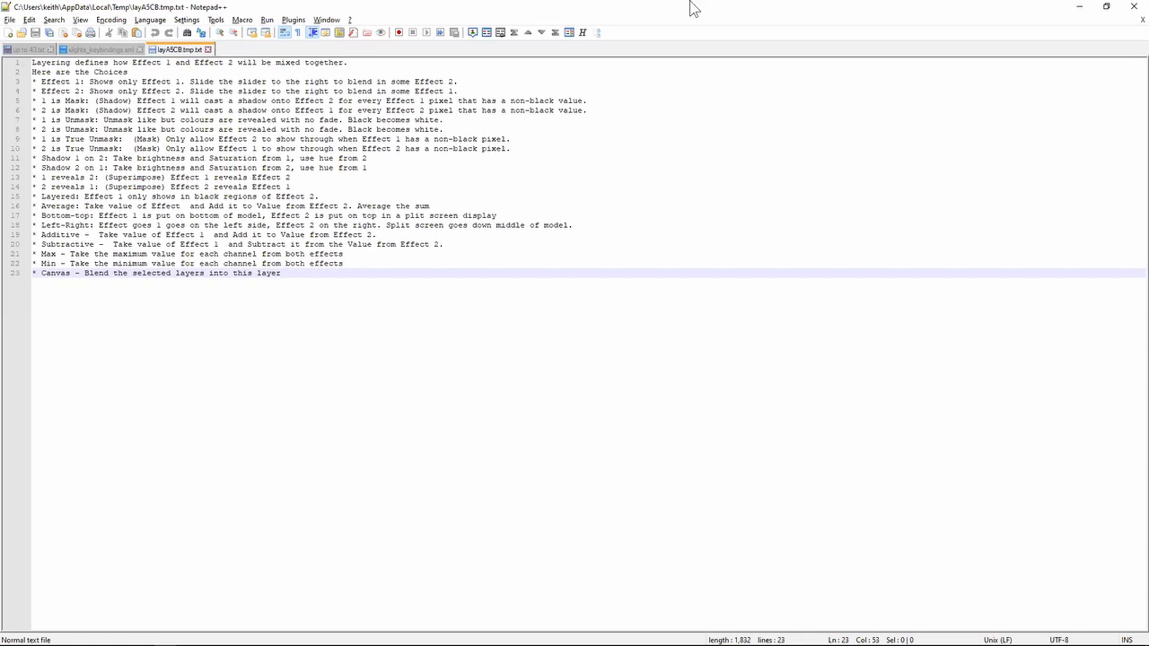
- Go back to the up to 43.txt release notes and highlight the 2019.36 note about the default name for saving an xmap
key(alt+Tab)
key(alt+Tab)
key(ctrl+Tab)
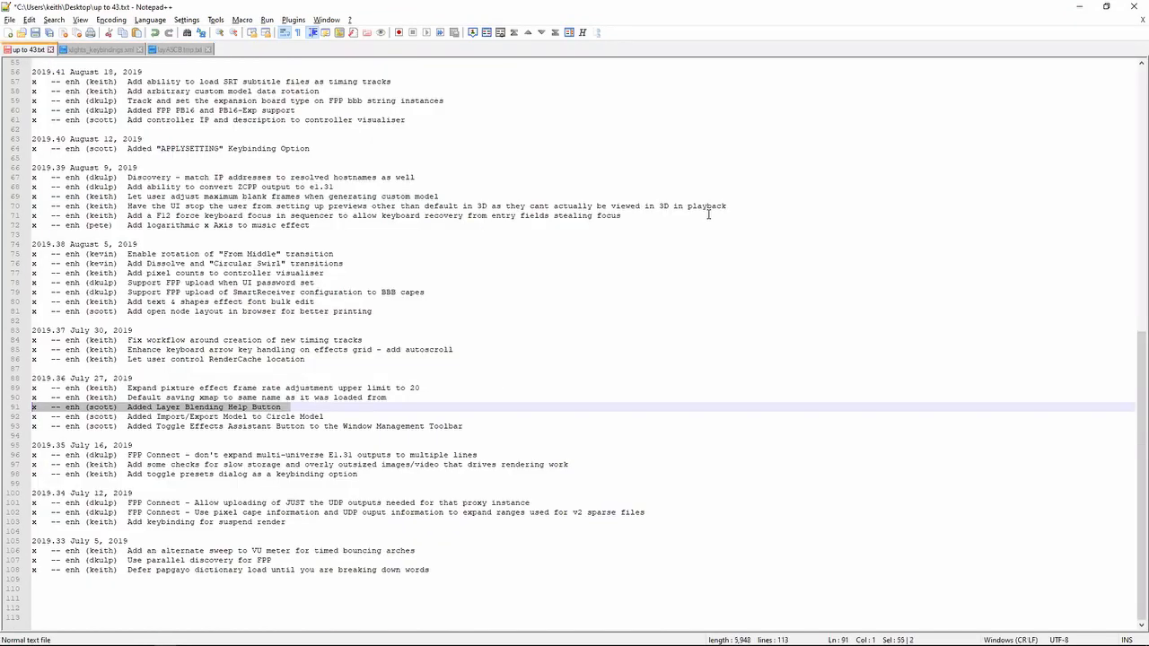
key(Up)
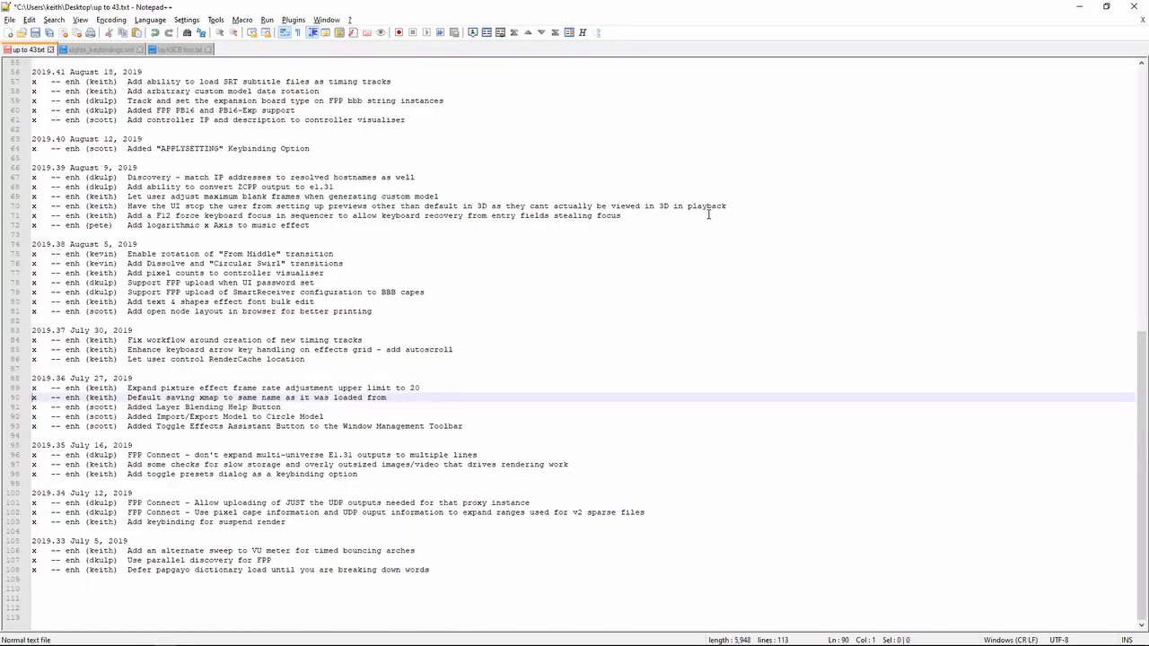
key(shift+Down)
- Switch to xLights, choose Adams Family 2019.xml for importing effects, review Save Mapping in the channel mapping, and close it without mapping anything
key(alt+Tab)
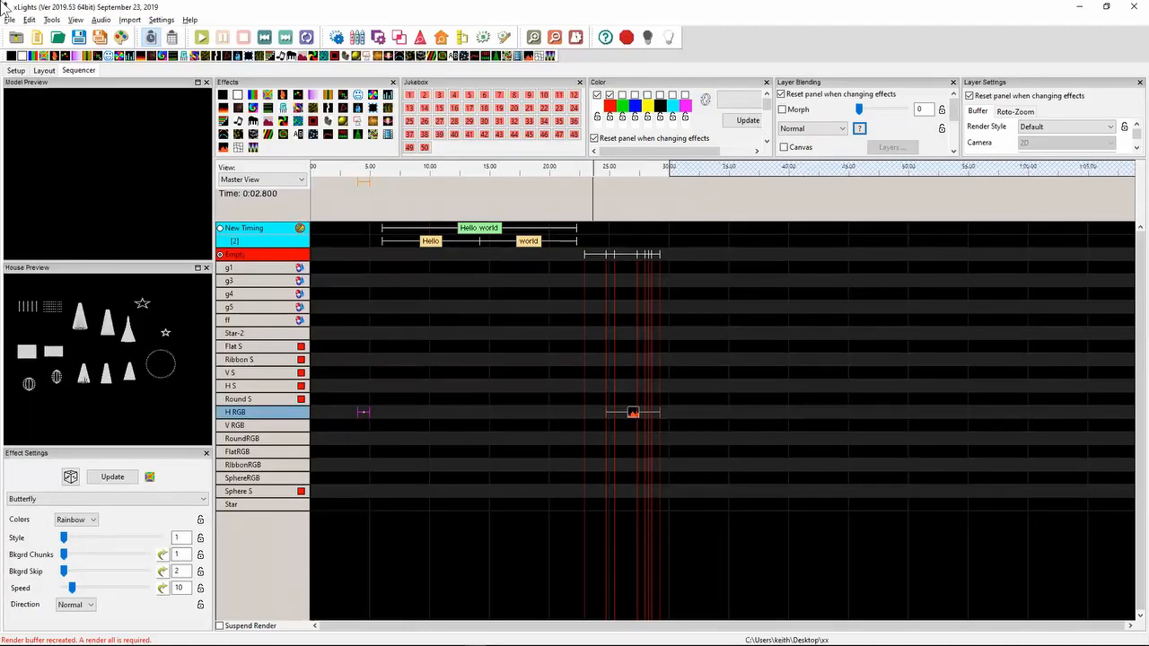
click(131, 20)
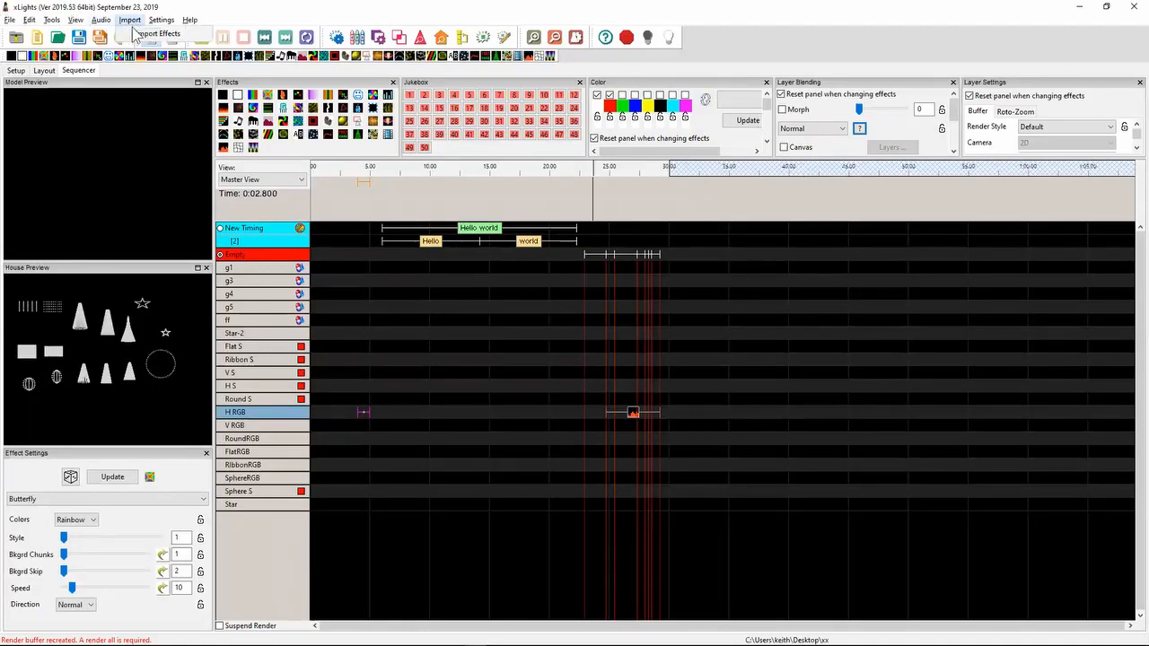
click(427, 371)
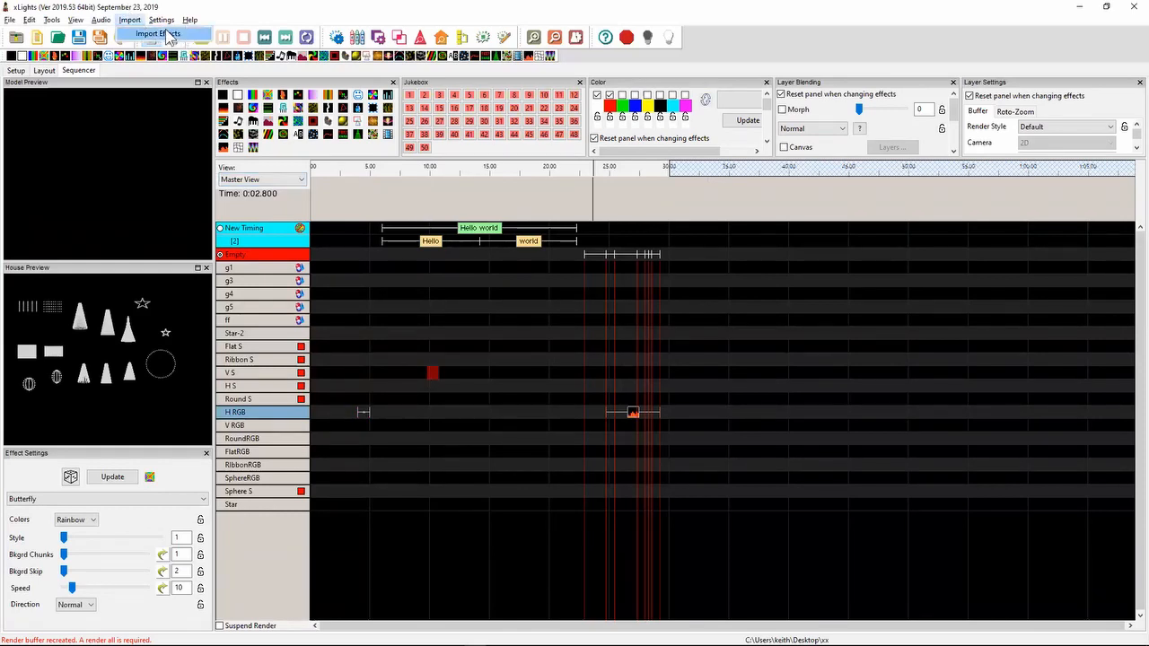
click(171, 36)
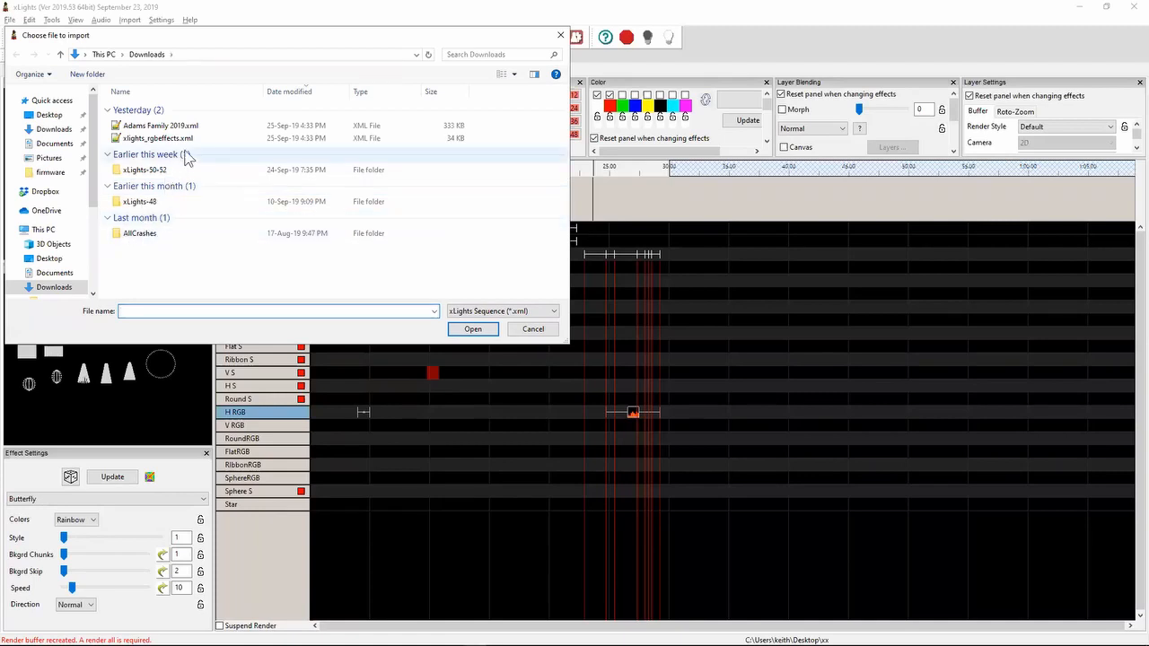
double_click(193, 127)
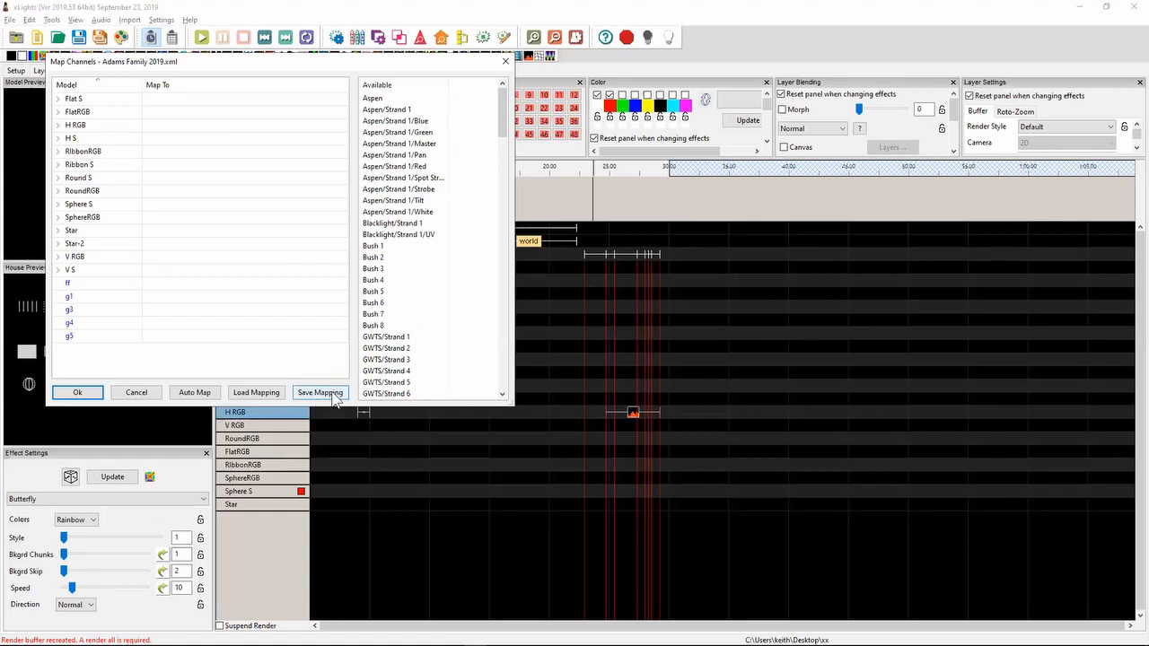
click(506, 61)
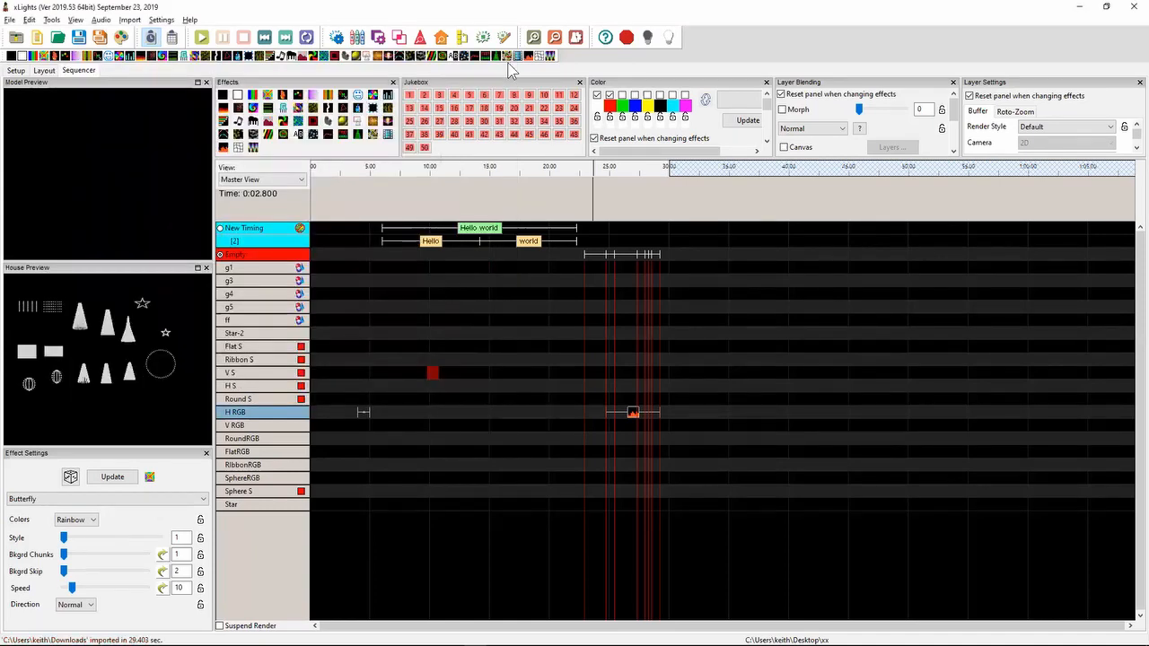
- Return to the release notes in Notepad++ and highlight the 2019.36 note about the picture effect's frame rate adjustment limit
key(alt+Tab)
key(Up)
key(Up)
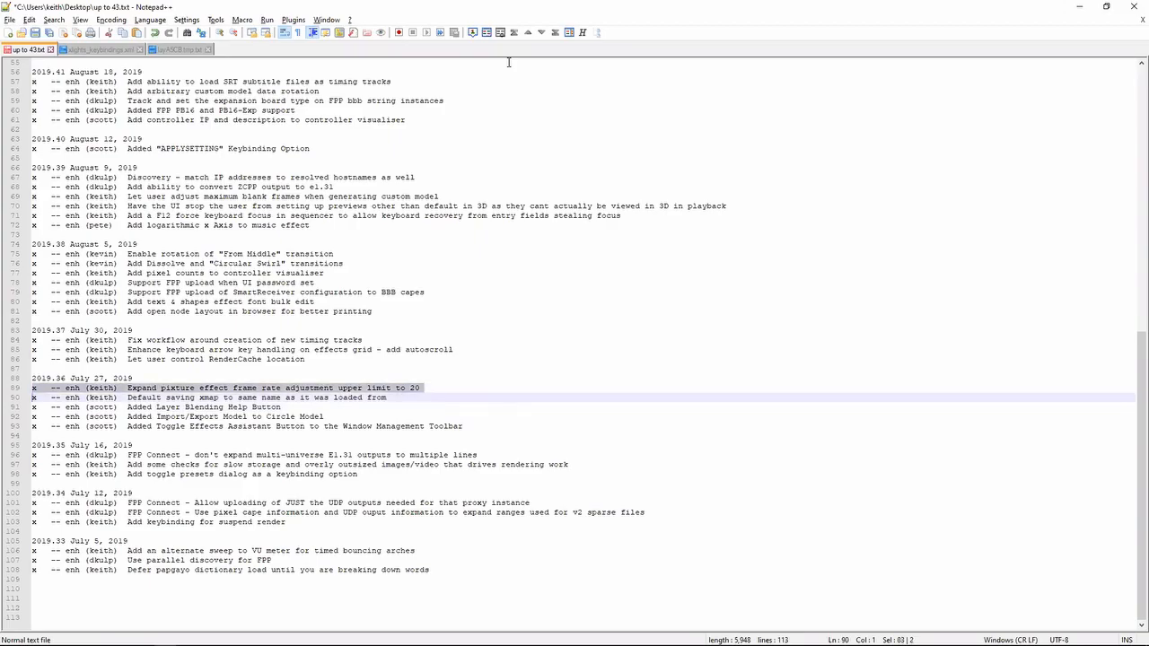
- In xLights, add a Pictures effect to H RGB at about 12 seconds with Frame Rate Adj 10.5, closing House Preview and docking Effect Settings beside the grid
key(alt+Tab)
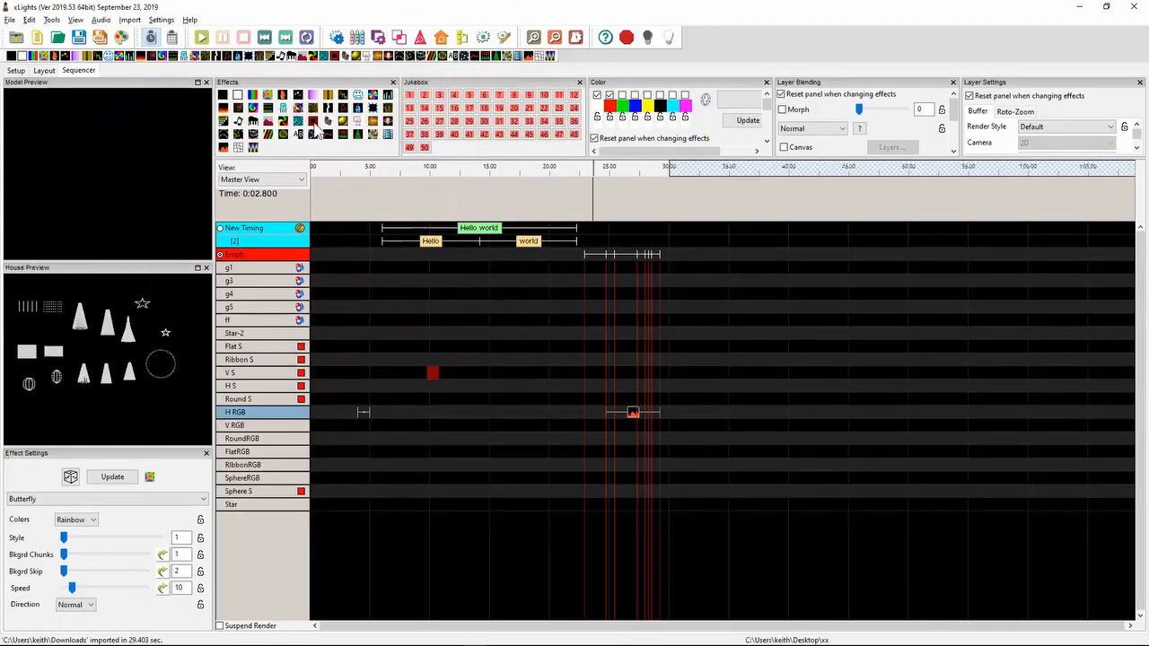
drag(433, 372, 457, 412)
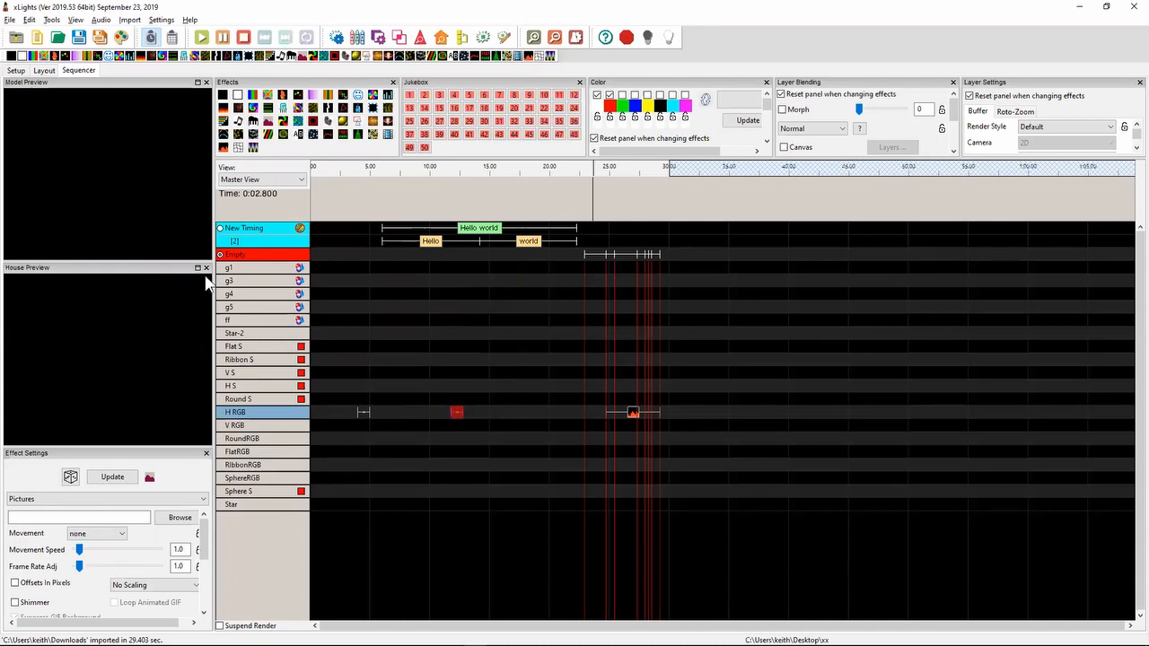
click(206, 268)
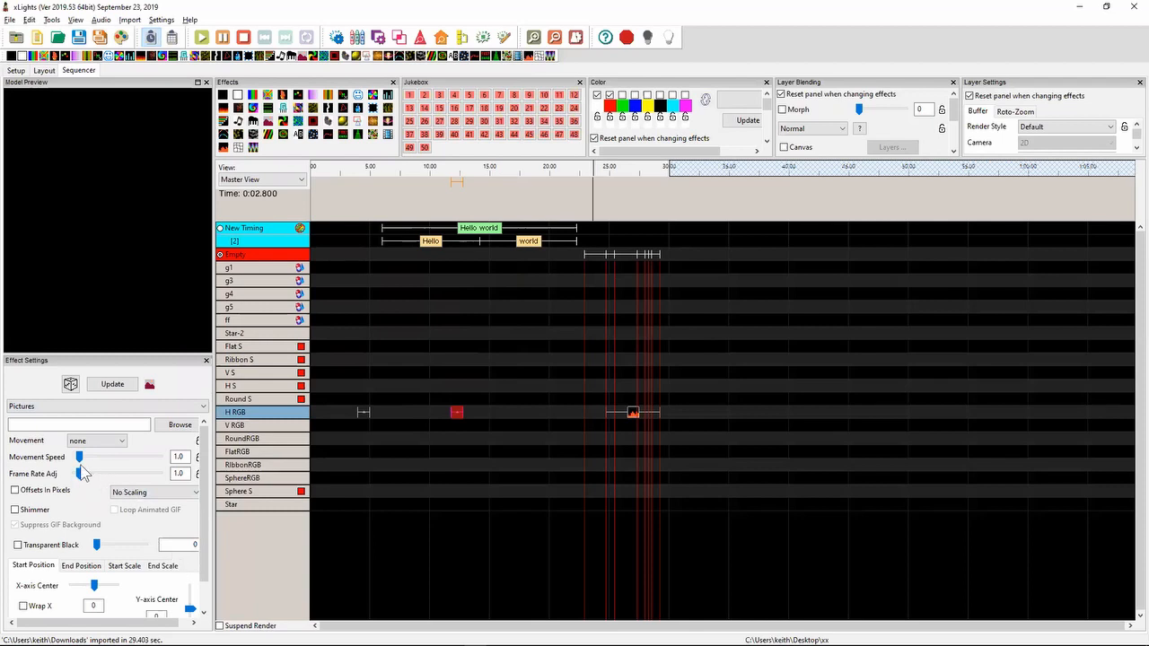
drag(79, 473, 119, 466)
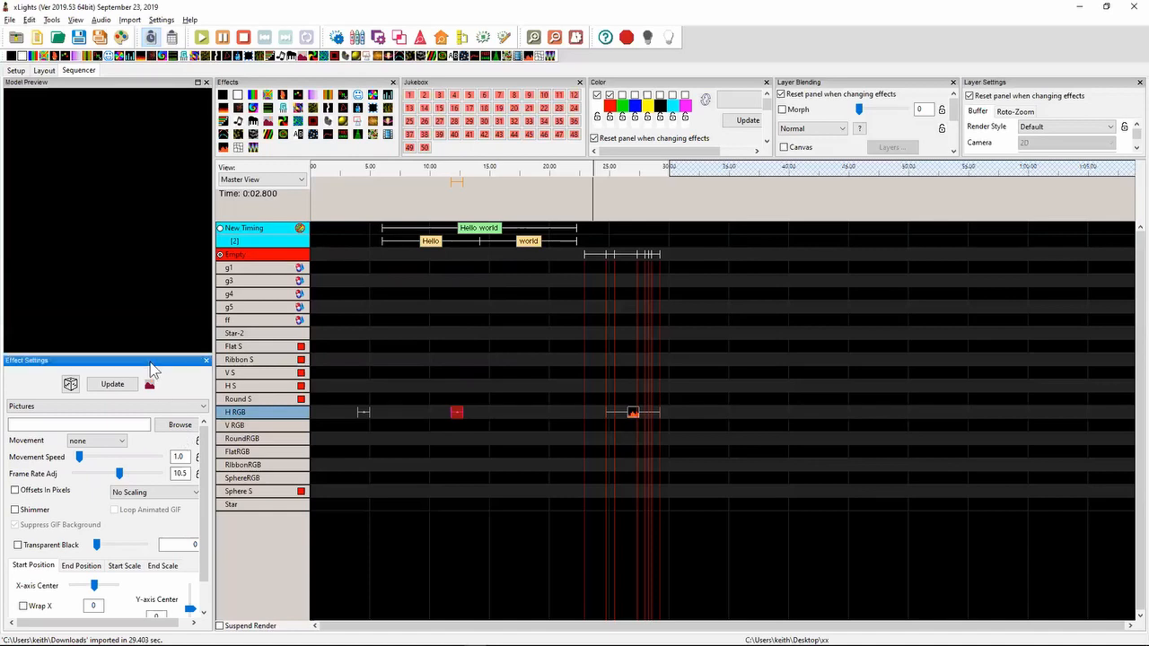
drag(153, 362, 230, 265)
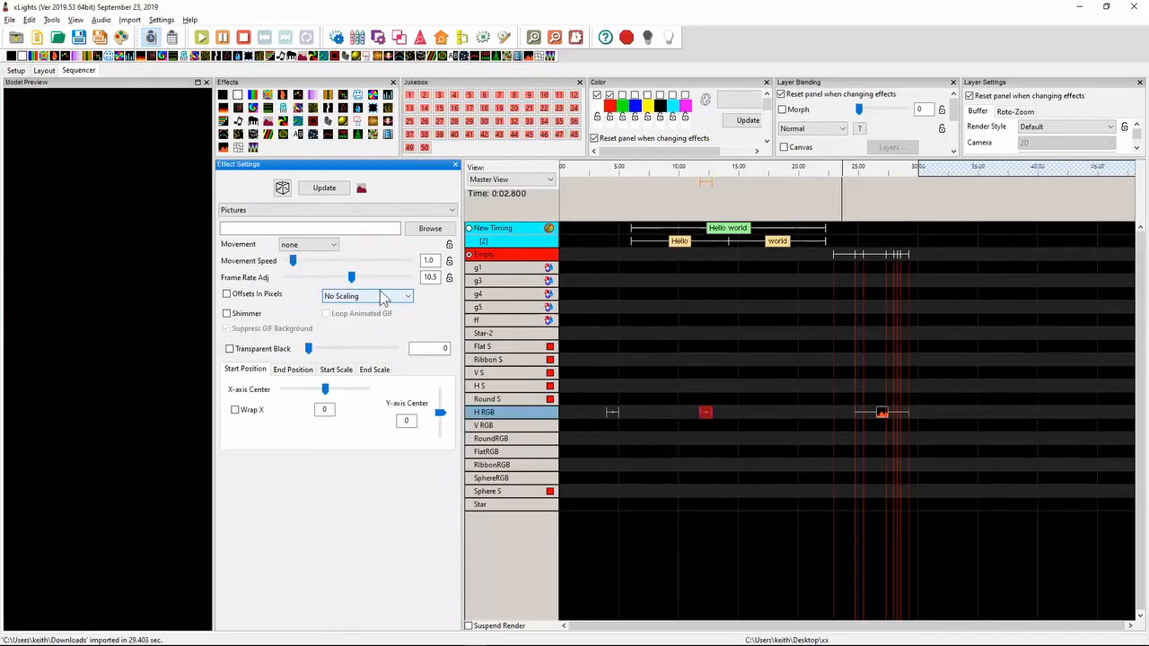
- Switch to the release notes in Notepad++ and highlight the 2019.37 note about letting the user control the RenderCache location
key(alt+Tab)
key(Up)
key(Up)
key(Up)
key(shift+Up)
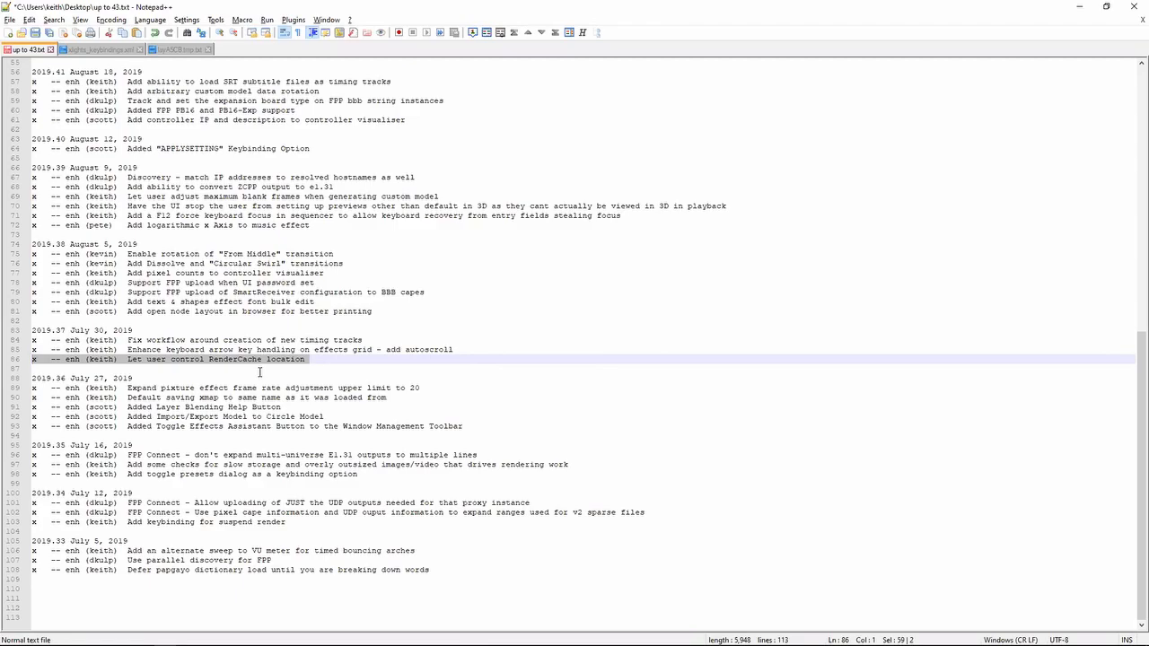
- Switch to xLights and open the show directory's subfolder settings to review the Render Cache Directory option
key(alt+Tab)
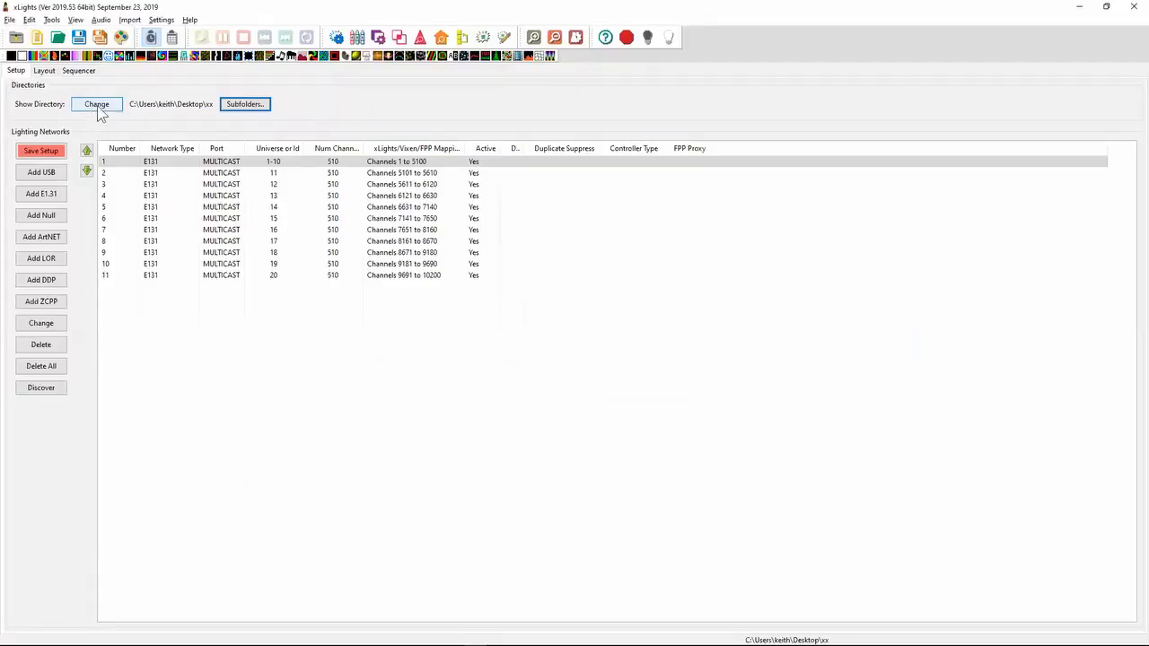
click(227, 104)
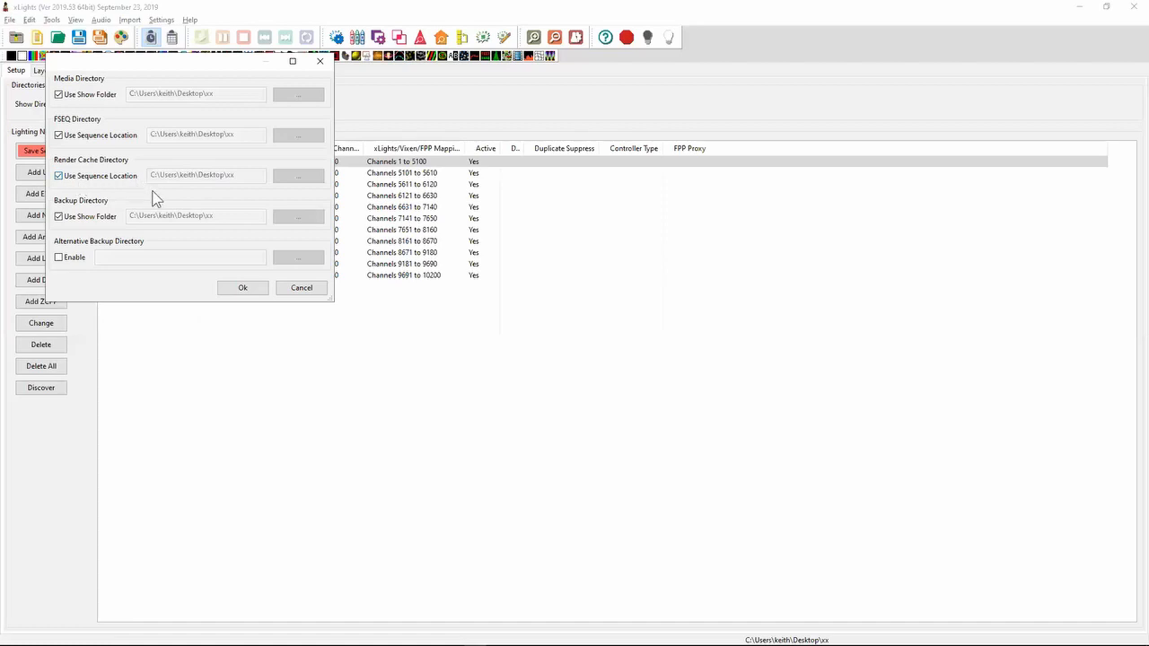
- Return to the release notes in Notepad++ and highlight the 2019.37 note about keyboard arrow key handling and autoscroll on the effects grid
key(alt+Tab)
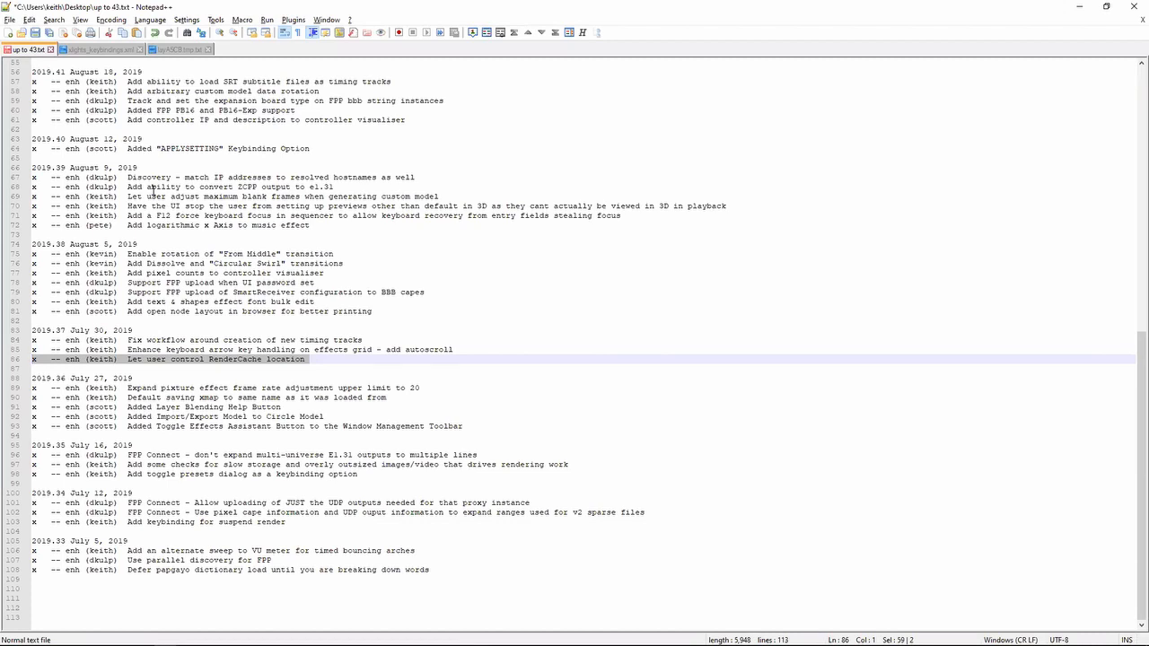
key(Up)
key(shift+Down)
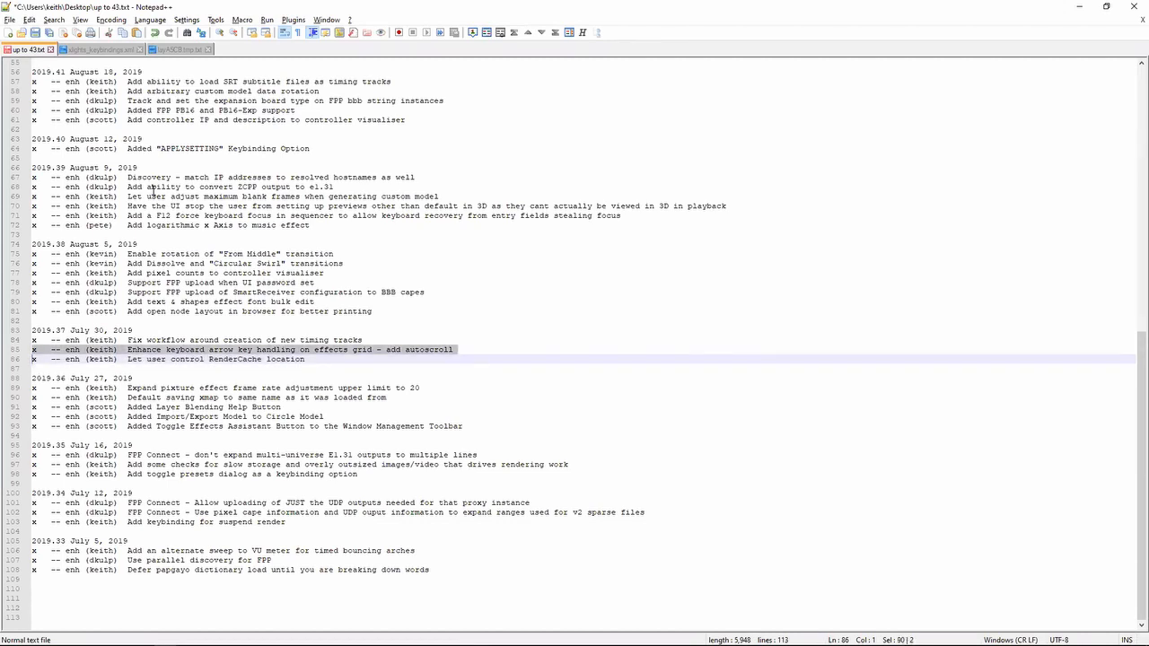
- Go back to xLights and close the subfolder directory settings without changing anything
key(alt+Tab)
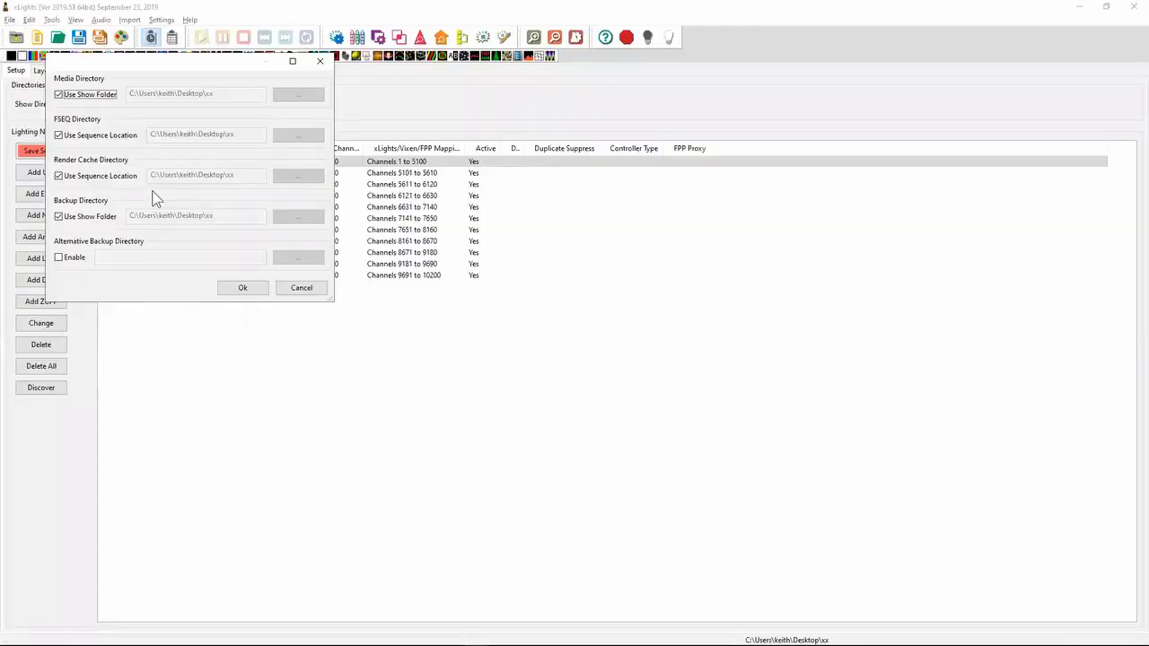
key(alt+Tab)
key(alt+Tab)
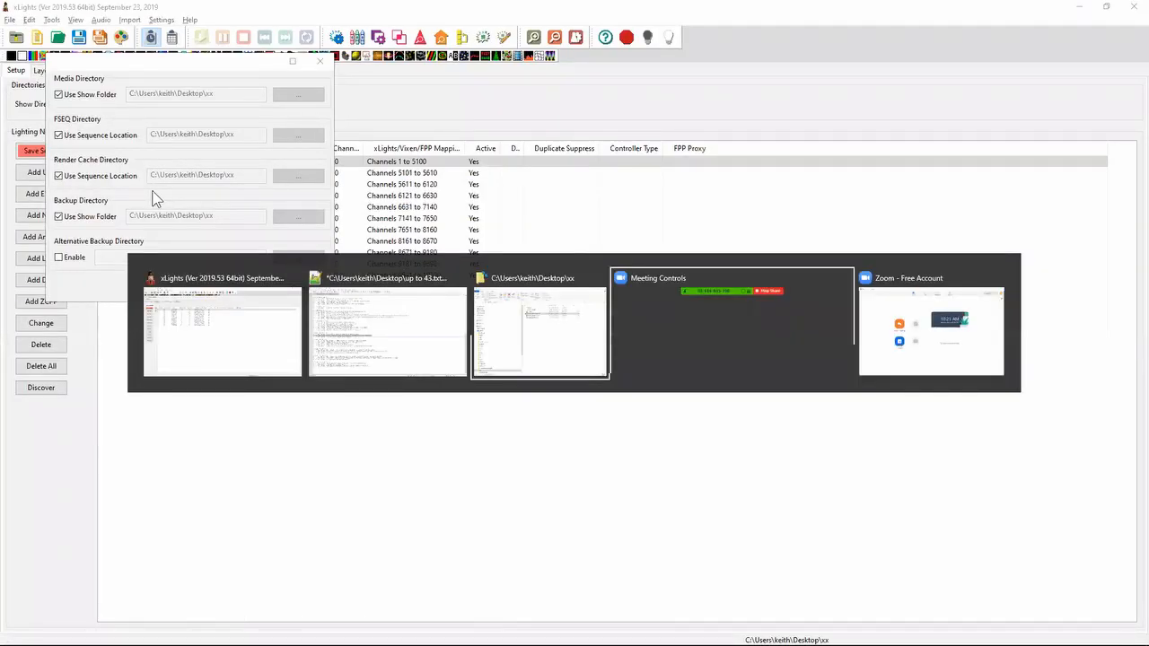
key(alt+Tab)
key(alt+Tab)
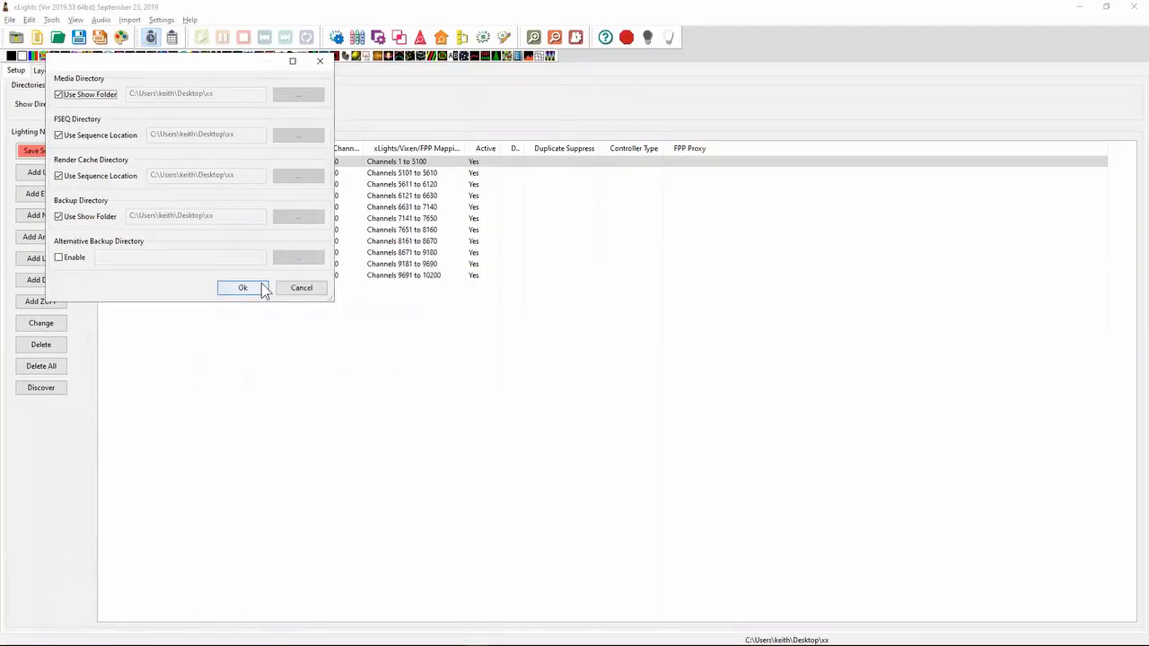
click(286, 293)
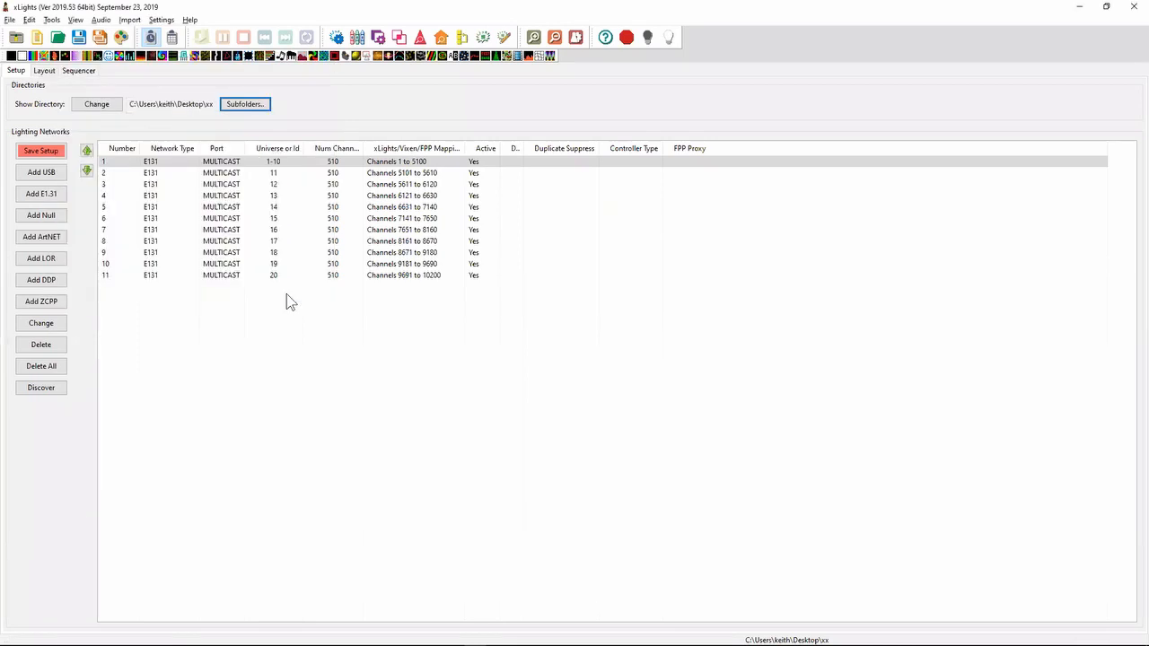
- In the Sequencer, select a g5 cell near 10 seconds, make New Timing the active timing track, and select its cells on Ribbon S and H S
click(83, 71)
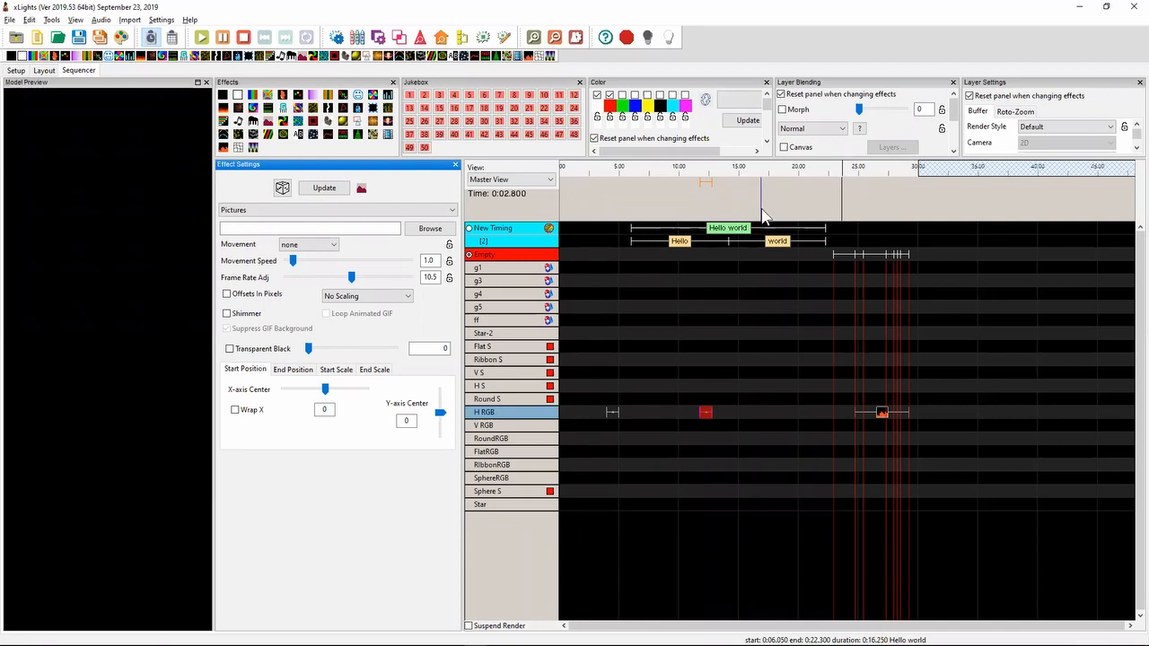
scroll(688, 211, up, 4)
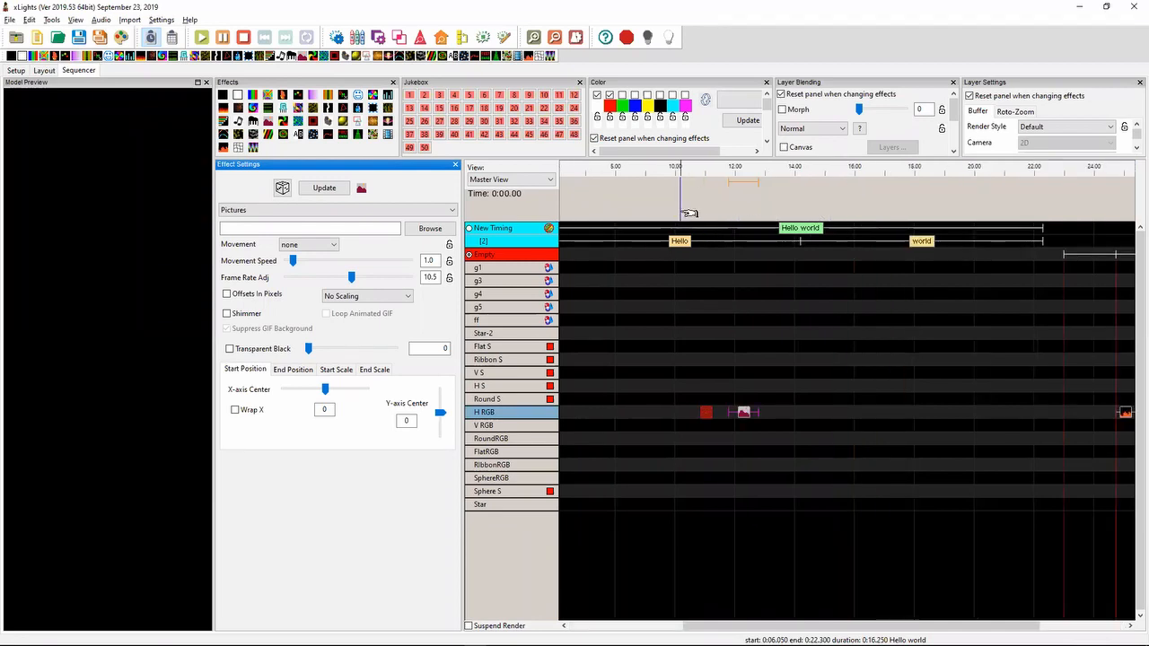
click(652, 303)
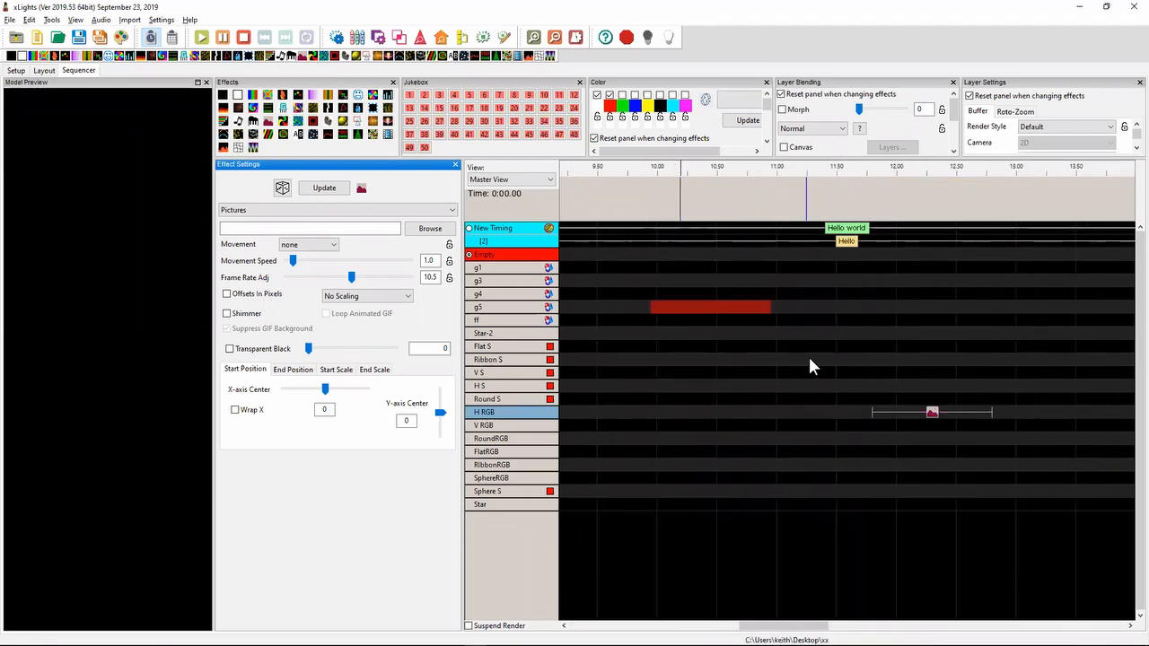
click(475, 235)
click(728, 363)
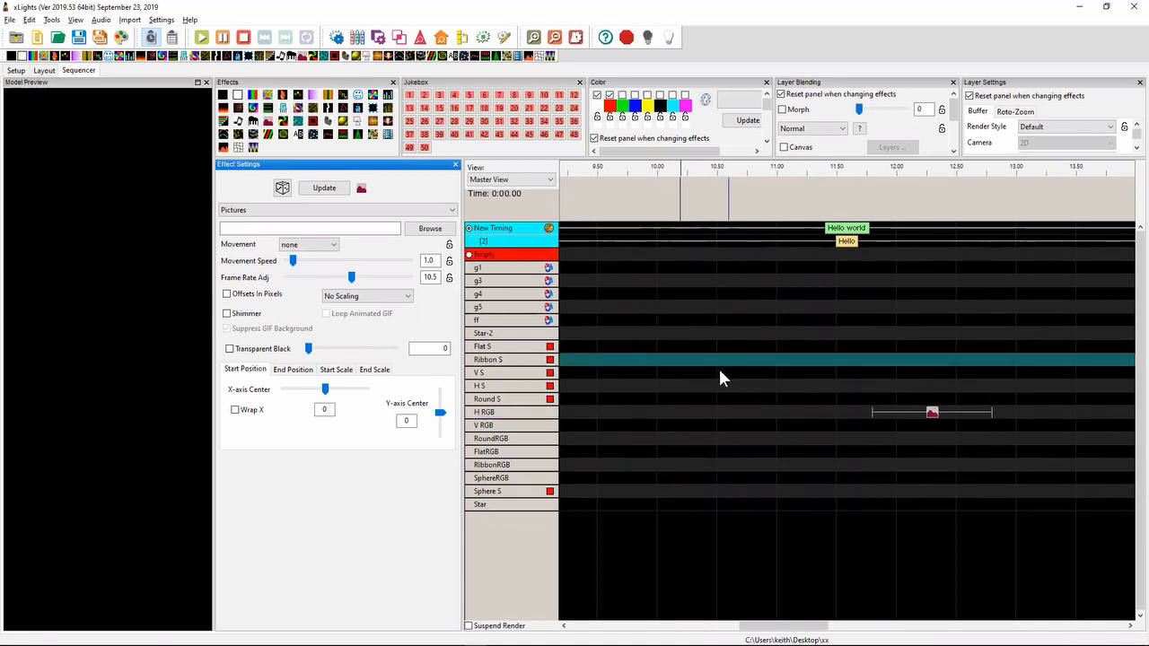
click(710, 384)
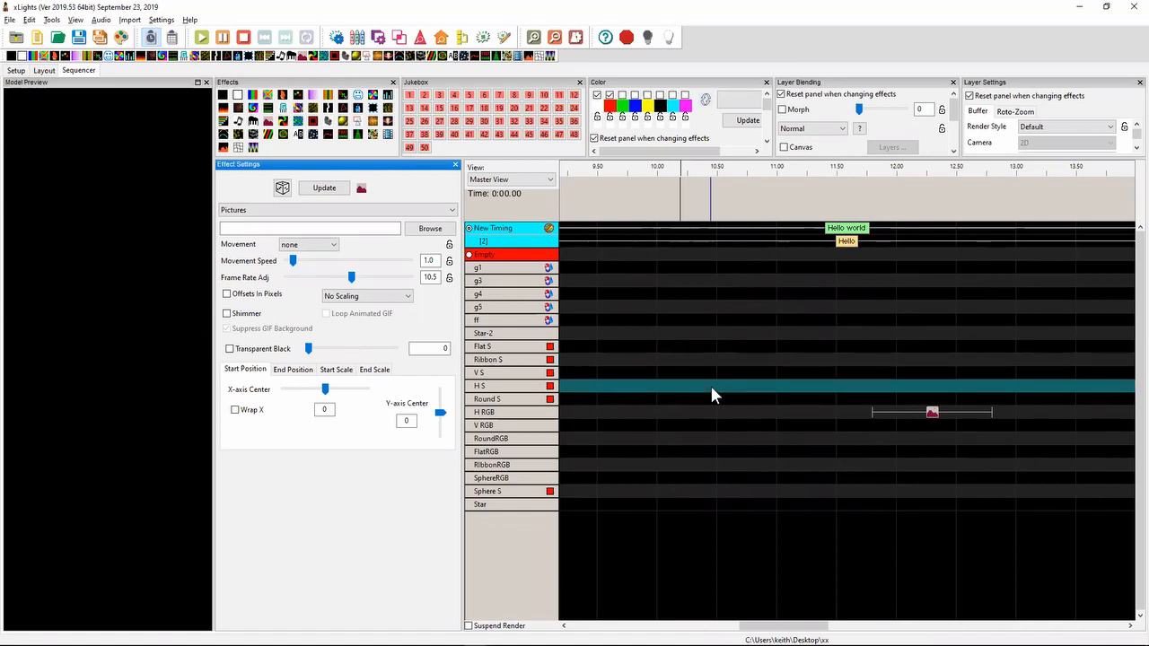
- Add a Metronome timing track with a 500 millisecond interval to the sequence
right_click(514, 255)
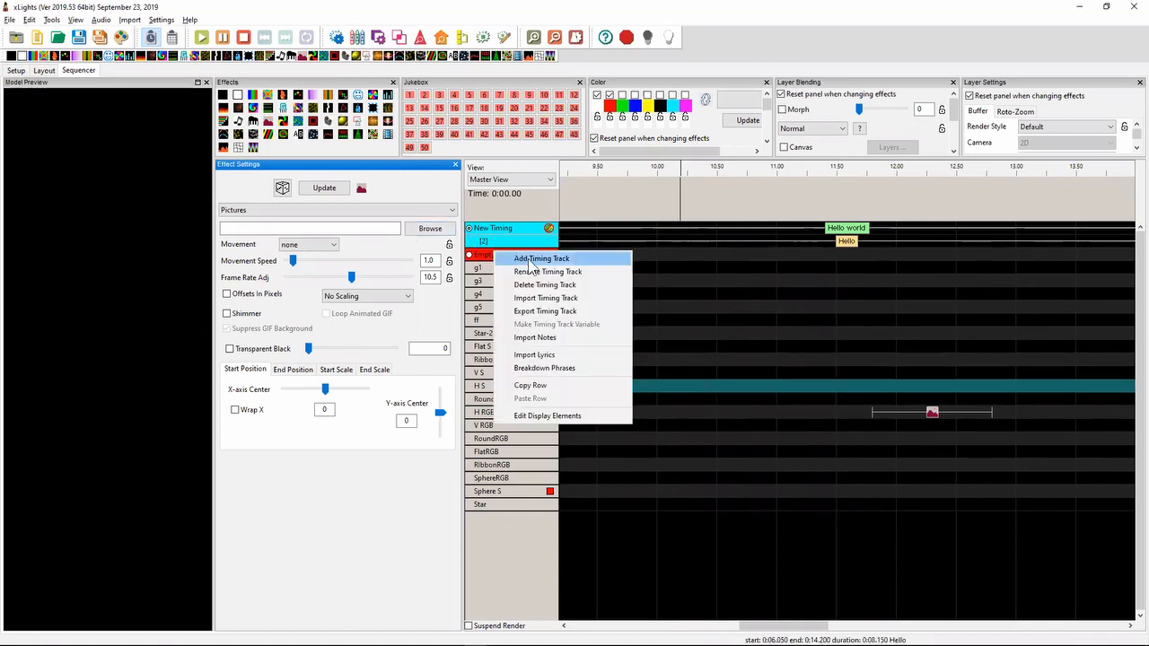
click(516, 259)
click(527, 264)
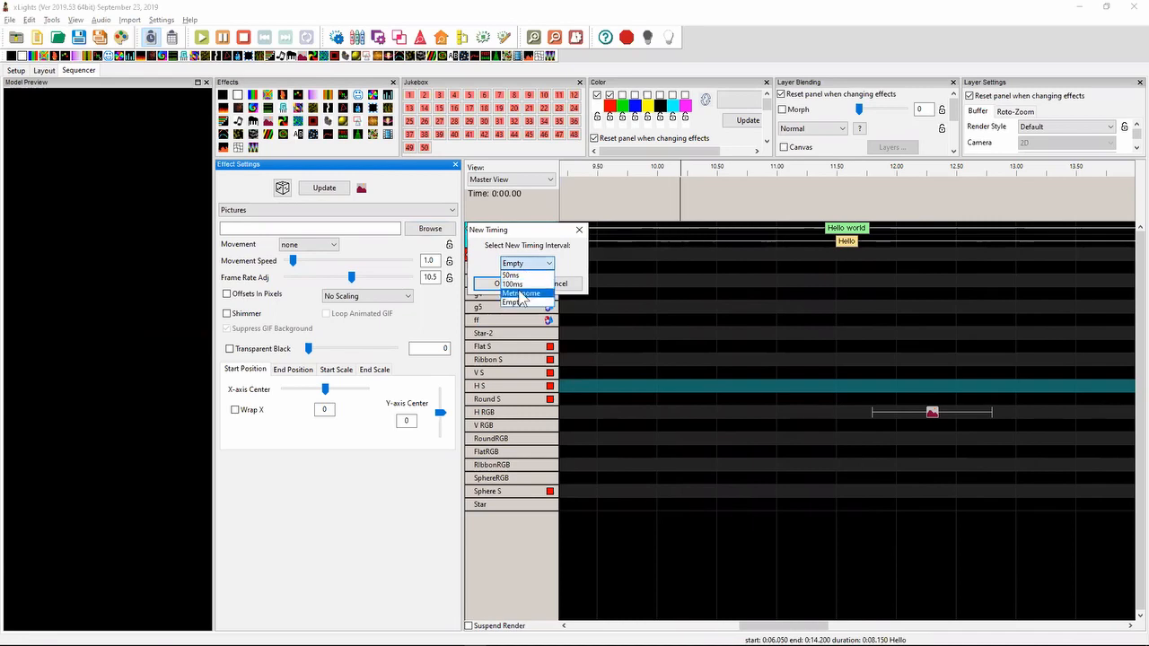
click(521, 293)
click(518, 289)
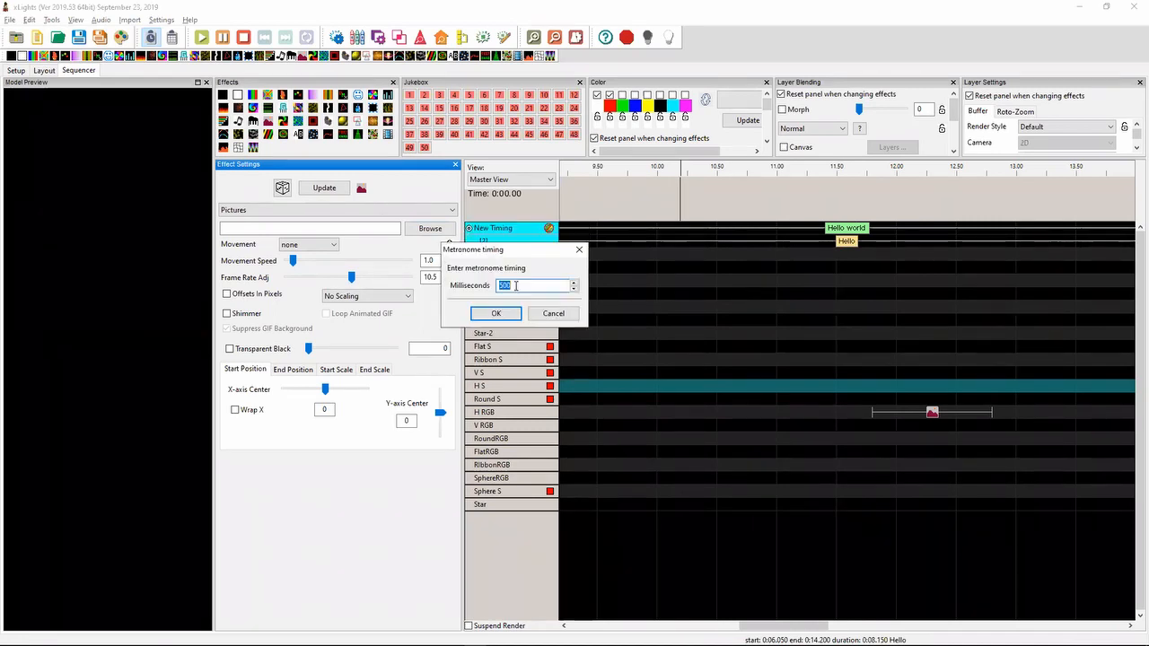
click(507, 315)
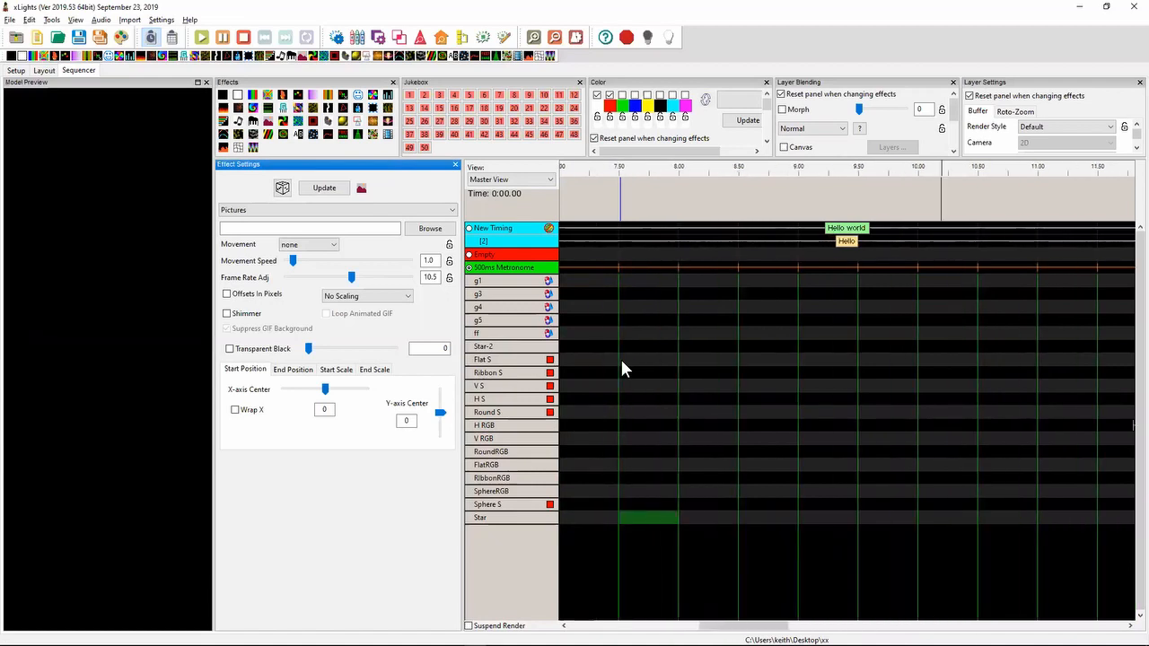
- Switch to the release notes in Notepad++ and highlight the 2019.37 note about the workflow for creating new timing tracks
key(alt+Tab)
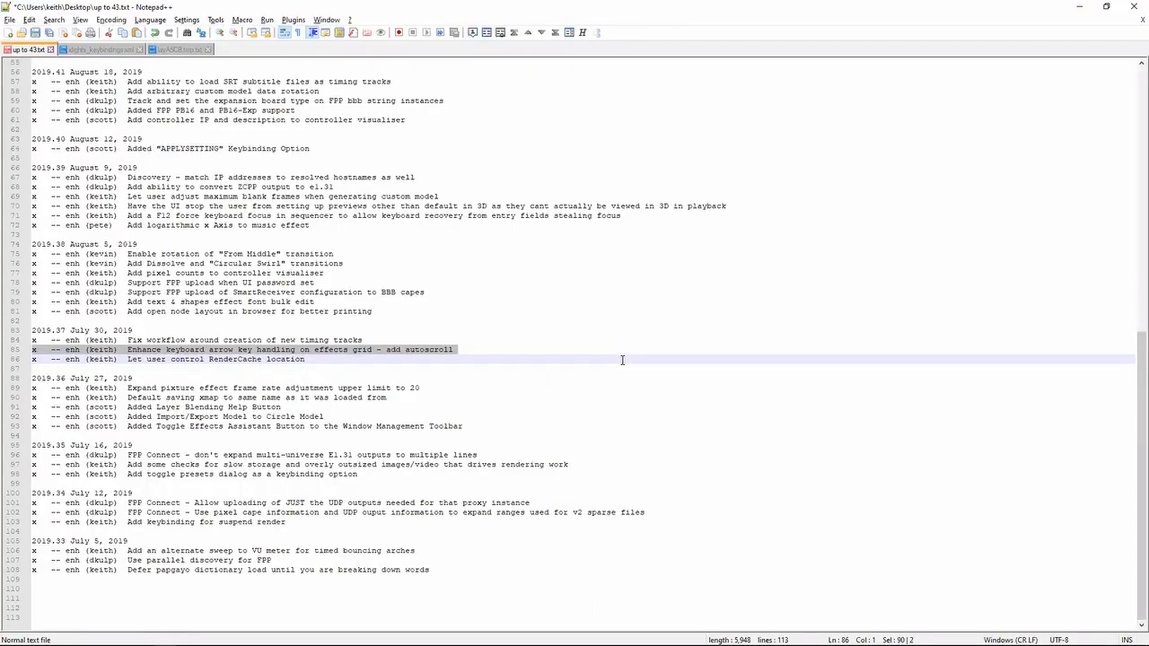
key(Up)
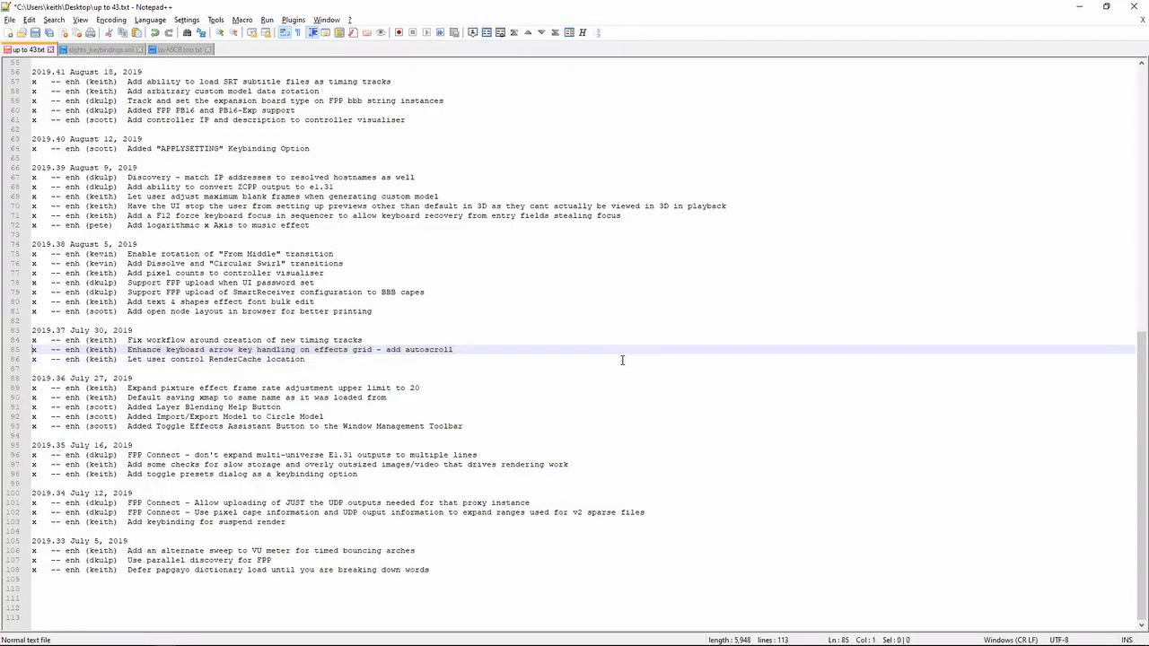
key(shift+Up)
- Switch to xLights and add an Empty timing track named Empty-2, moving the name prompt aside before accepting it
key(alt+Tab)
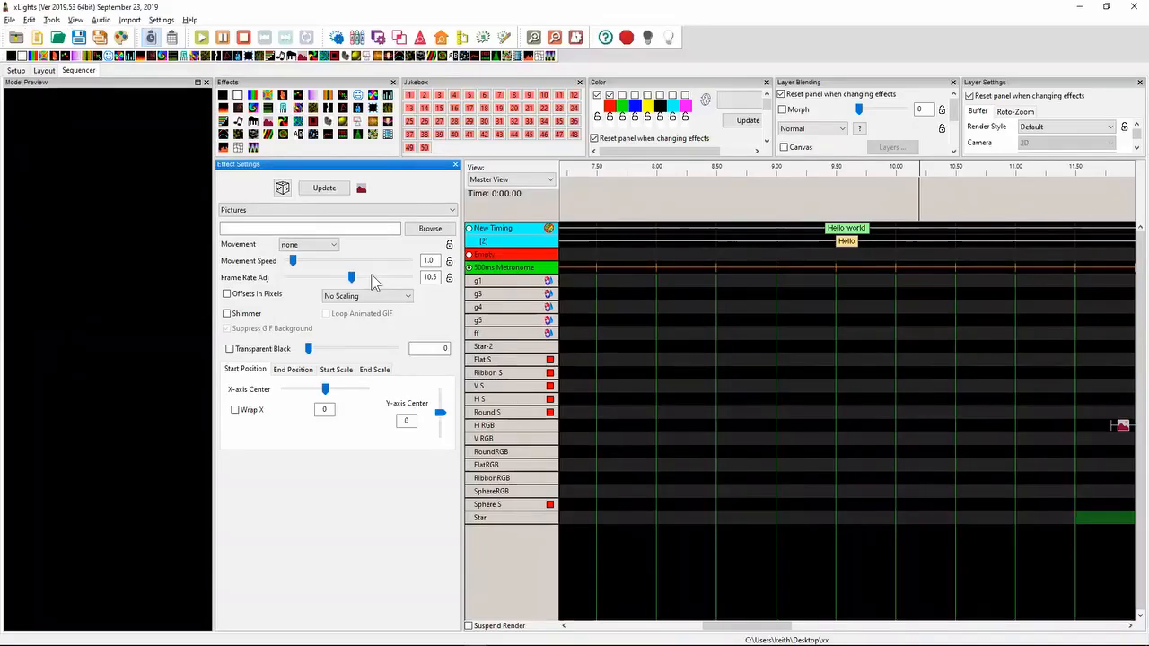
right_click(507, 247)
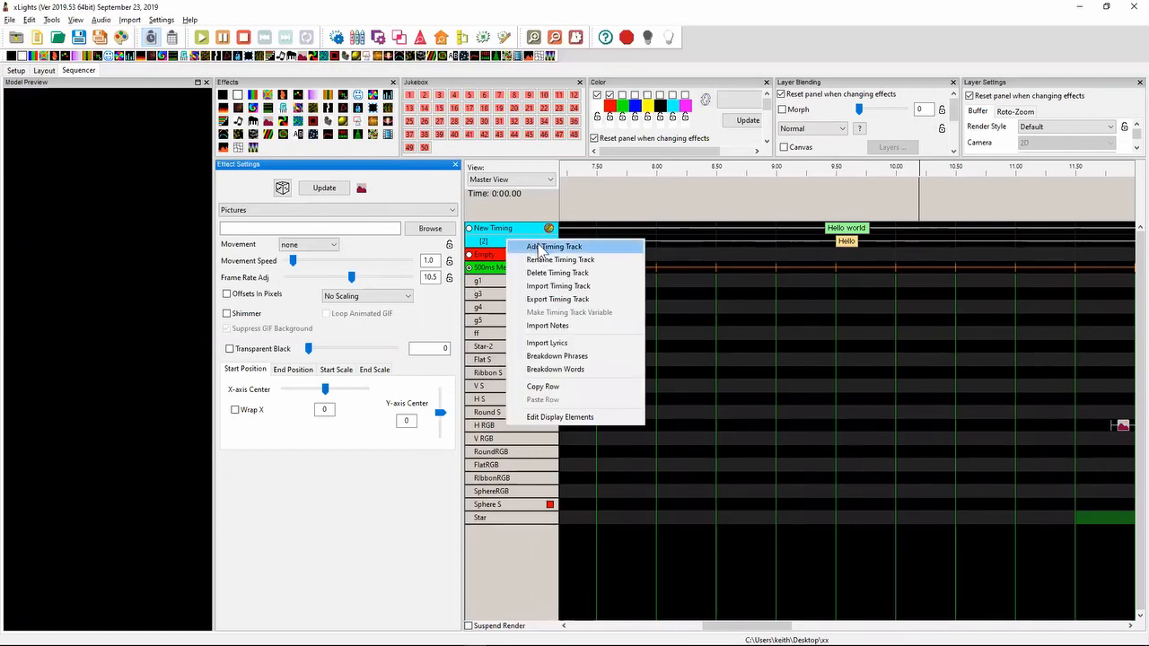
click(542, 246)
click(533, 272)
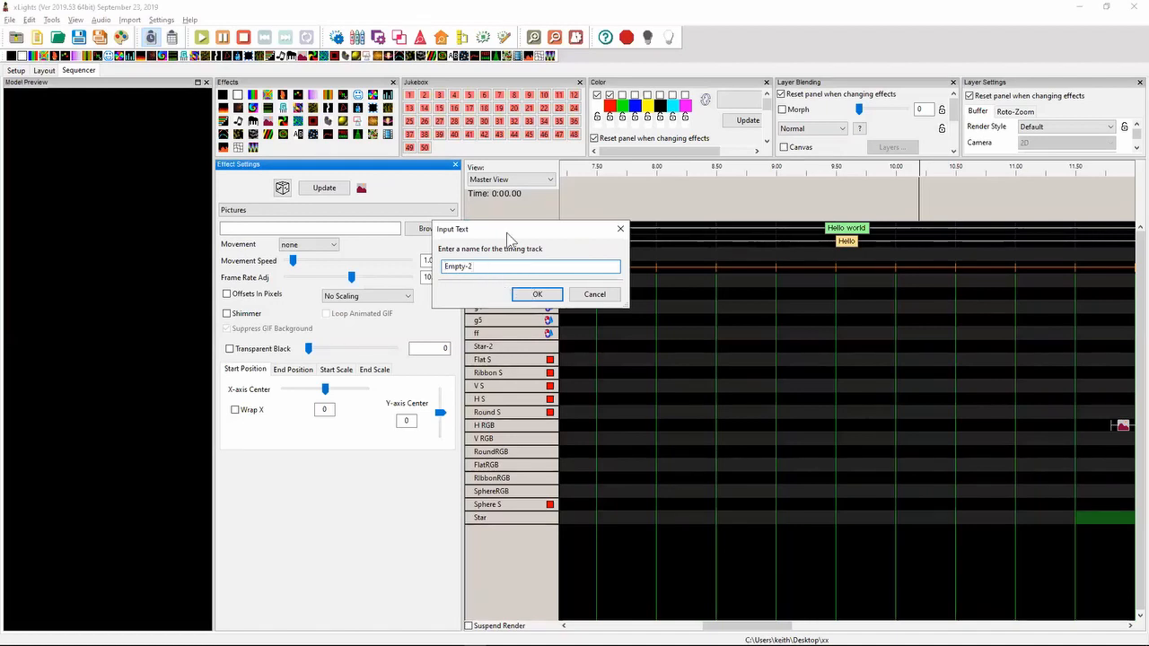
drag(509, 231, 656, 231)
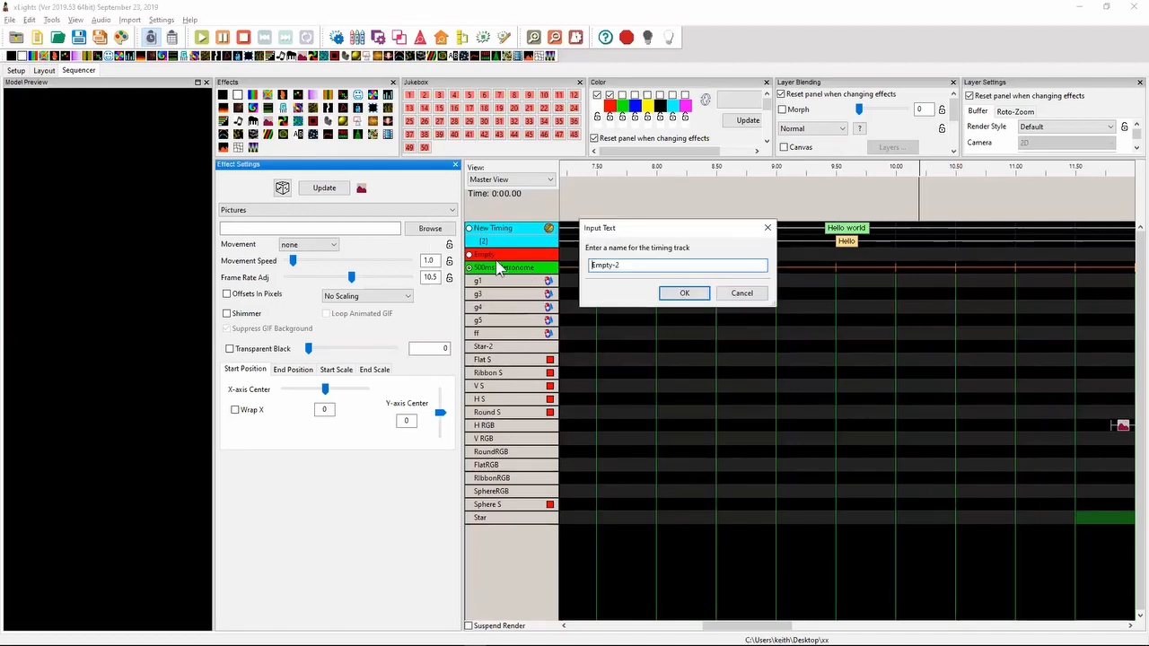
click(680, 293)
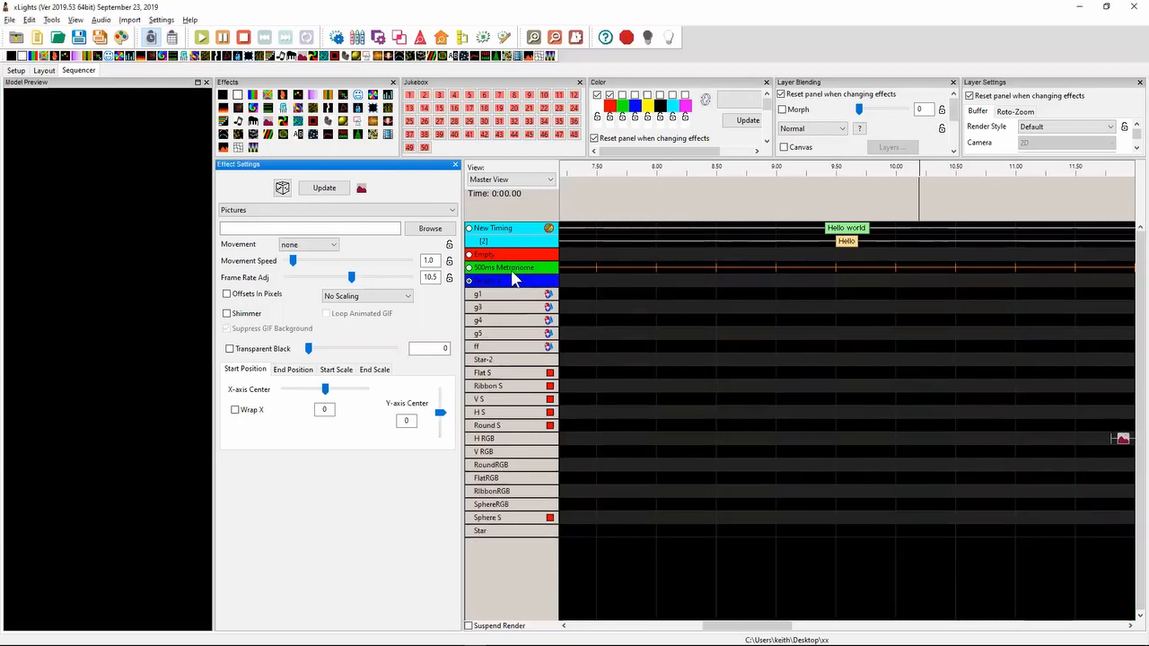
- Return to the release notes in Notepad++ and highlight the 2019.38 note about opening the node layout in a browser for better printing
key(alt+Tab)
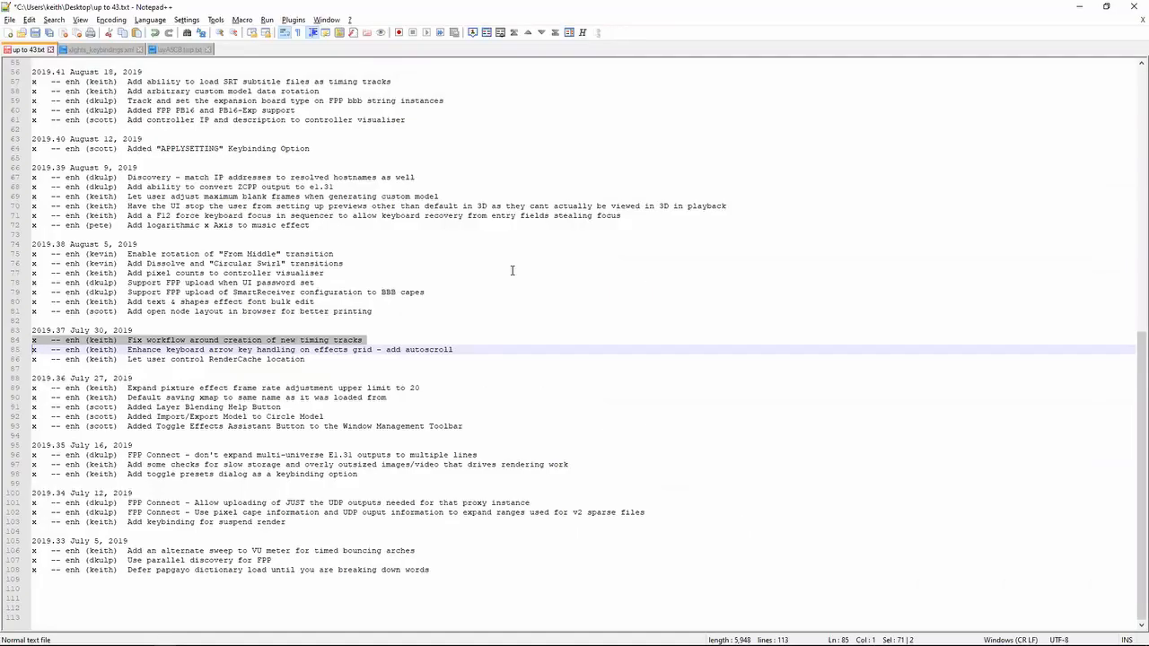
key(Up)
key(Up)
key(Up)
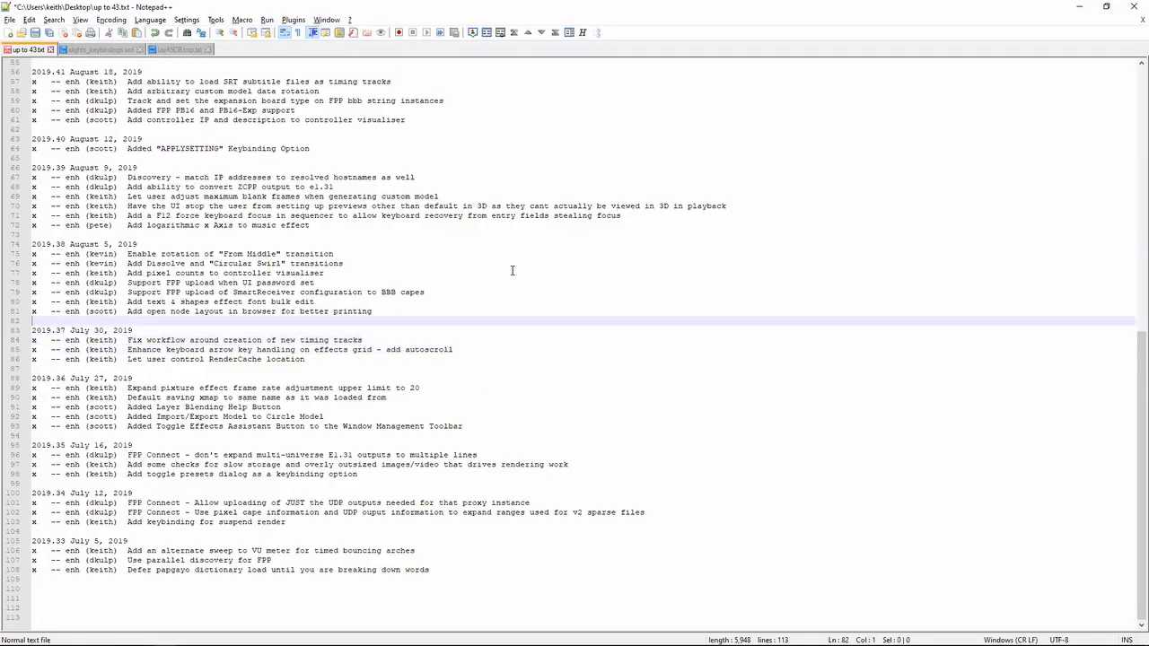
key(shift+Up)
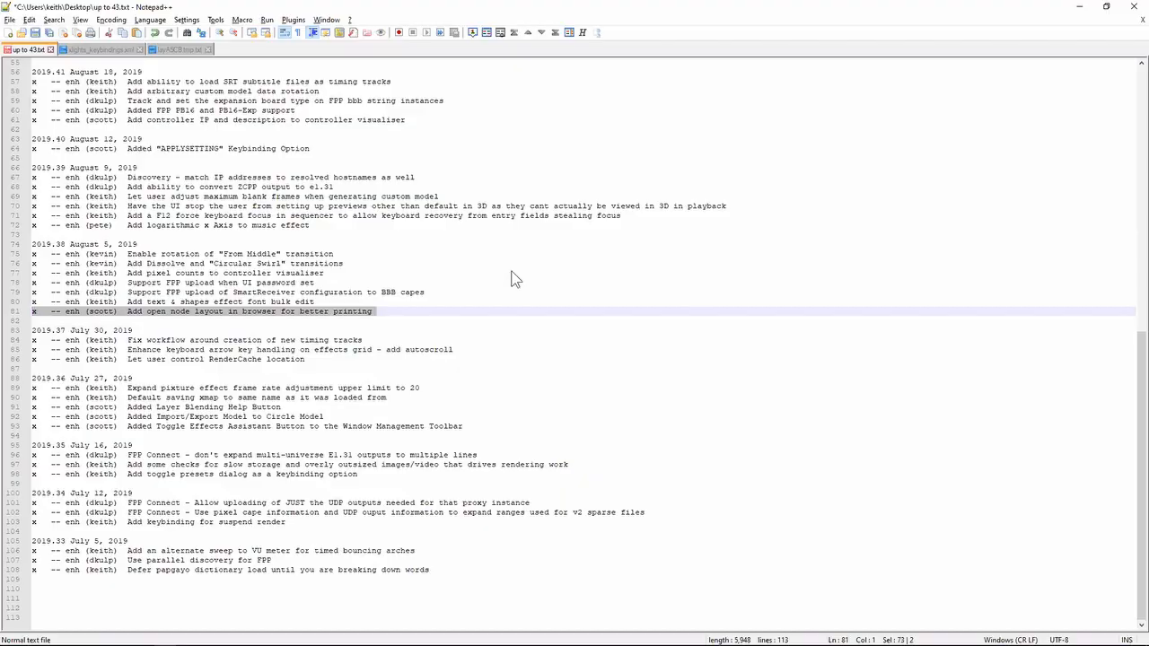
- Switch to xLights, review the Node Layout of the Sphere S model from Layout in an enlarged window, and close it
key(alt+Tab)
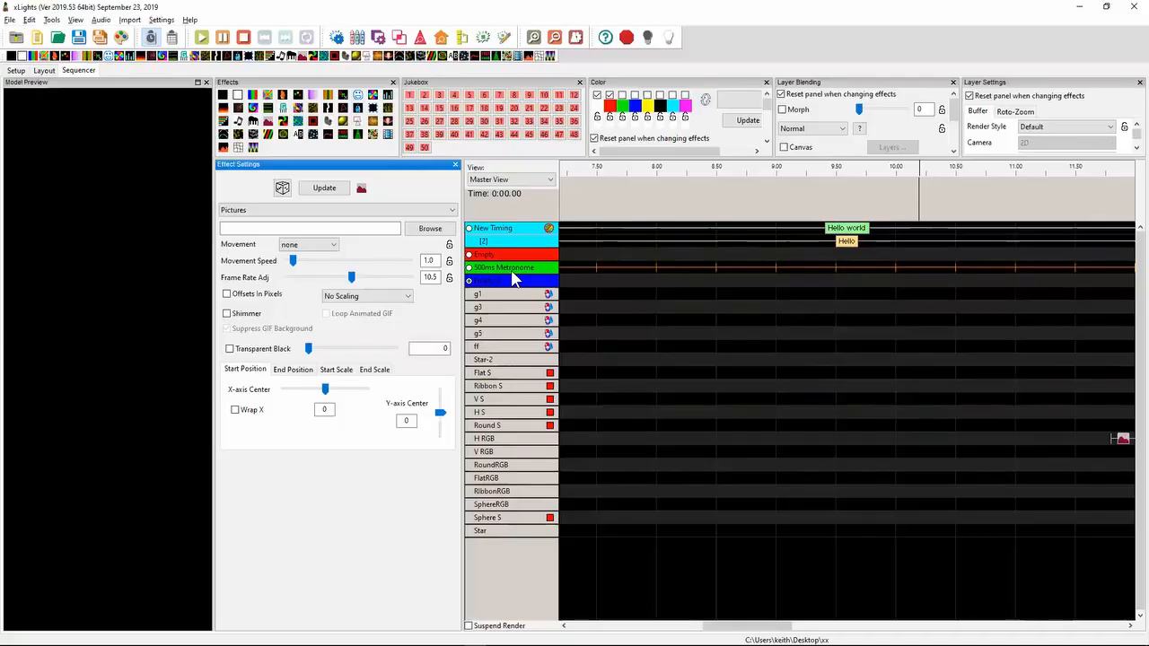
click(44, 70)
click(573, 437)
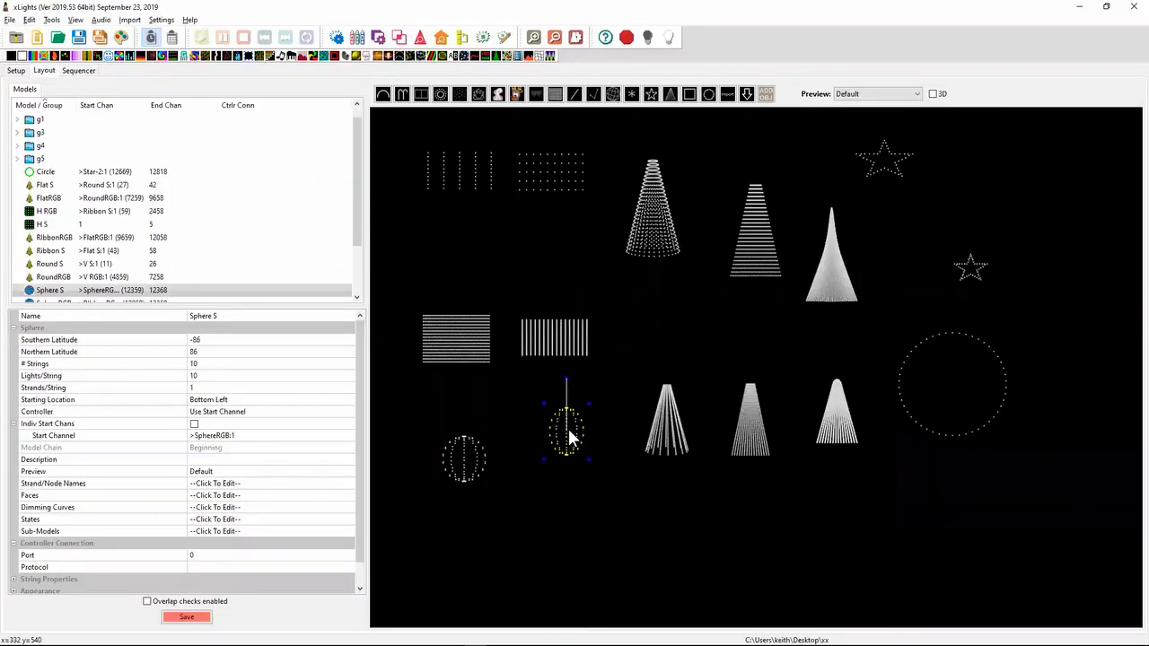
right_click(565, 437)
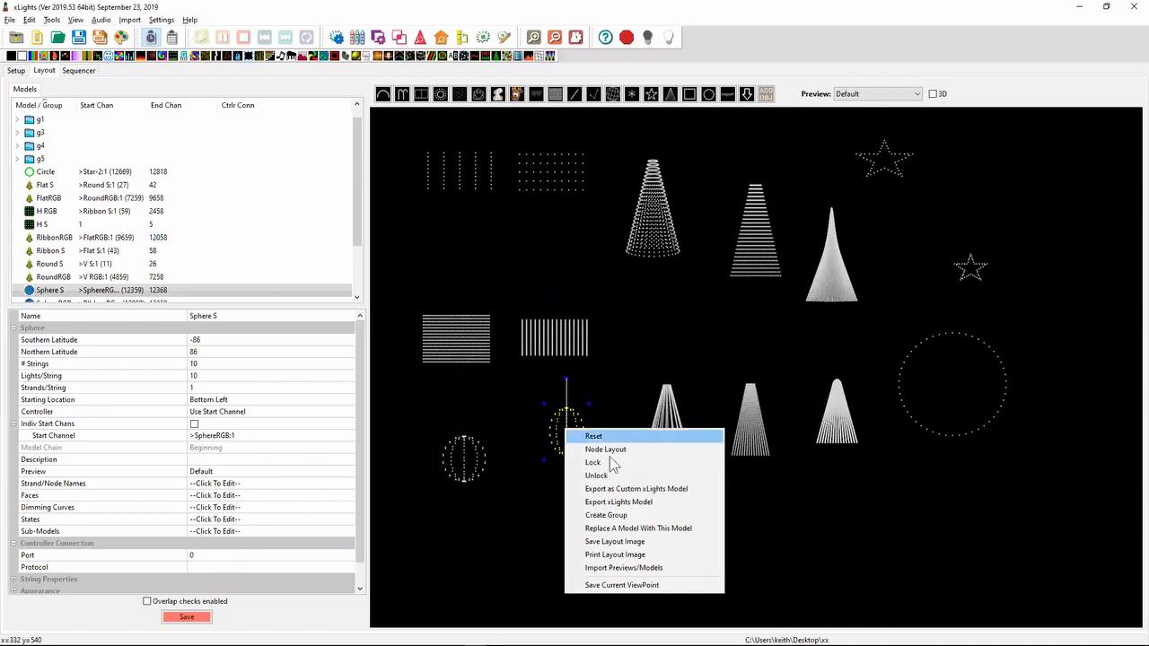
click(608, 449)
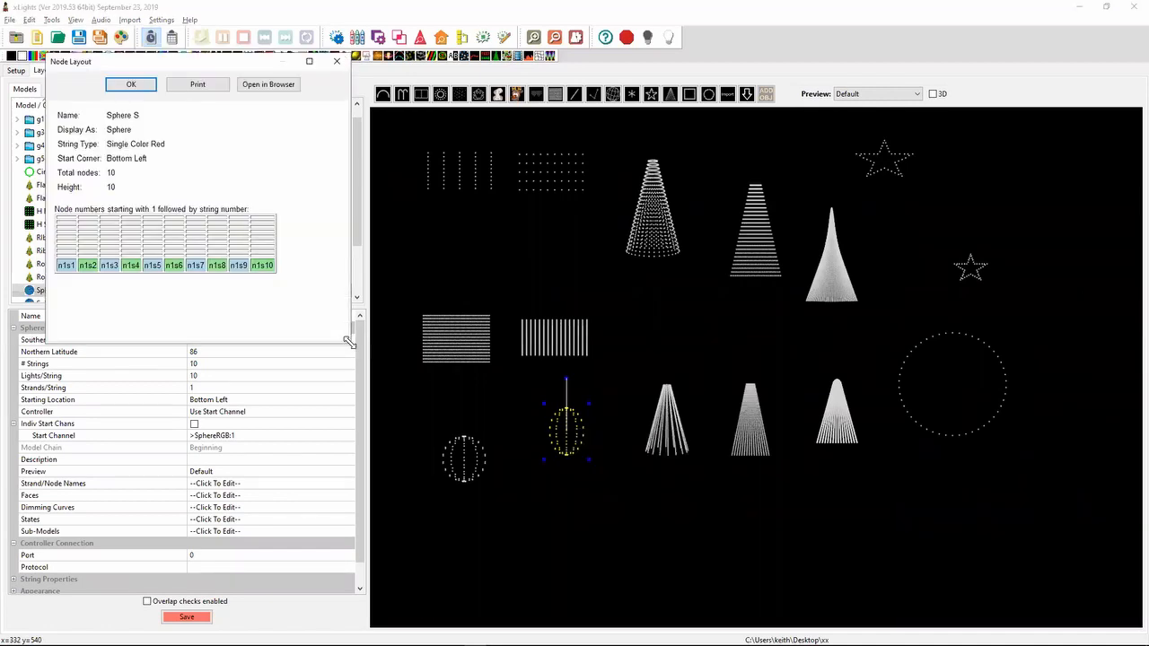
drag(350, 342, 461, 403)
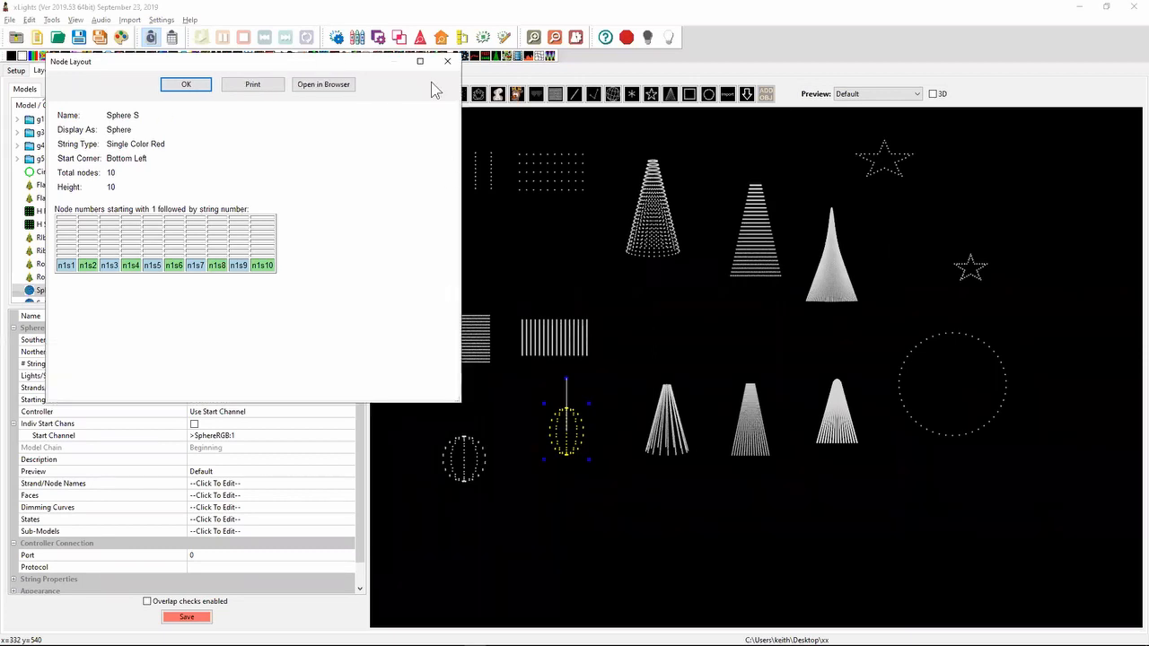
click(447, 63)
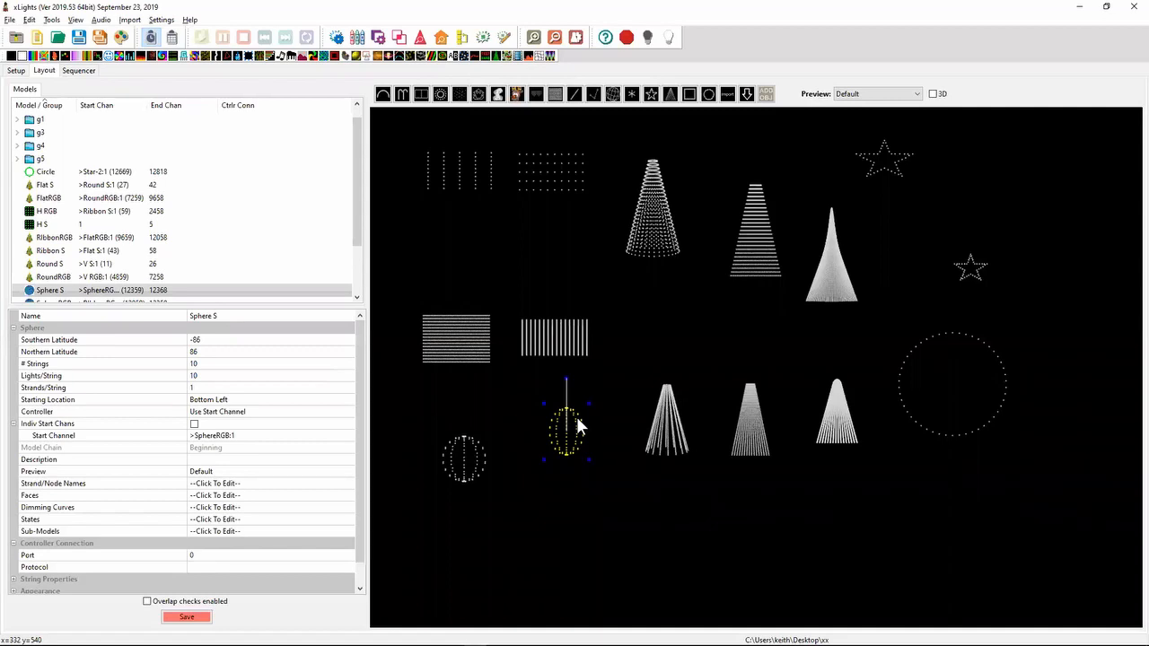
- Open the Node Layout of the SphereRGB model to examine its node numbering and its Open in Browser option
click(467, 454)
right_click(466, 454)
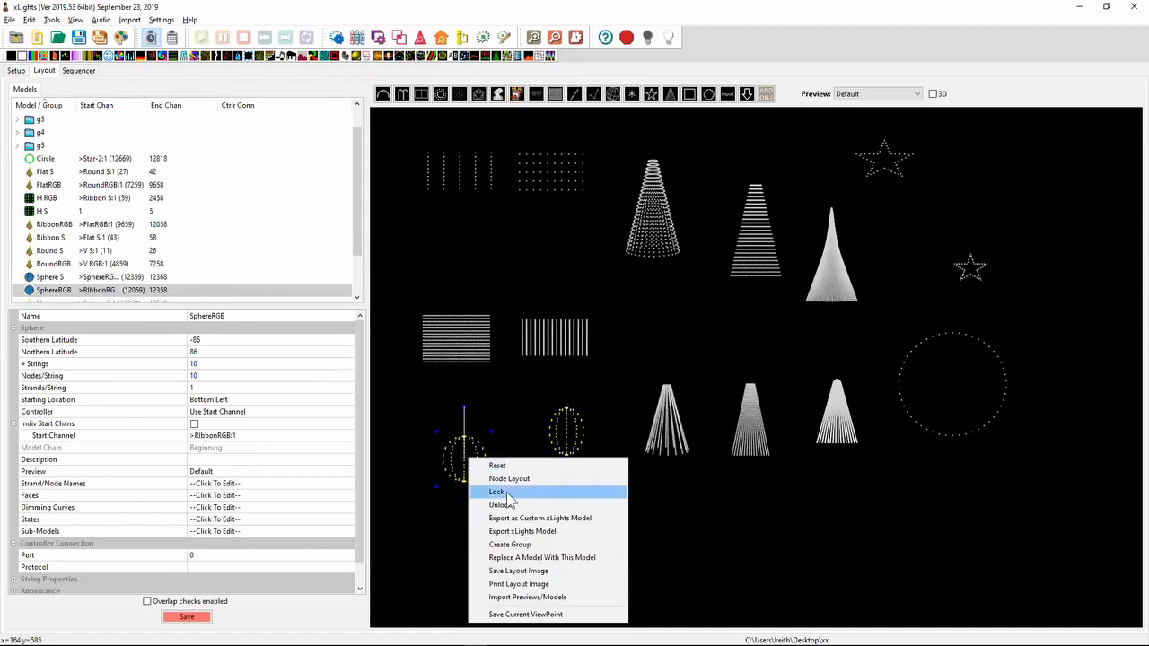
click(521, 479)
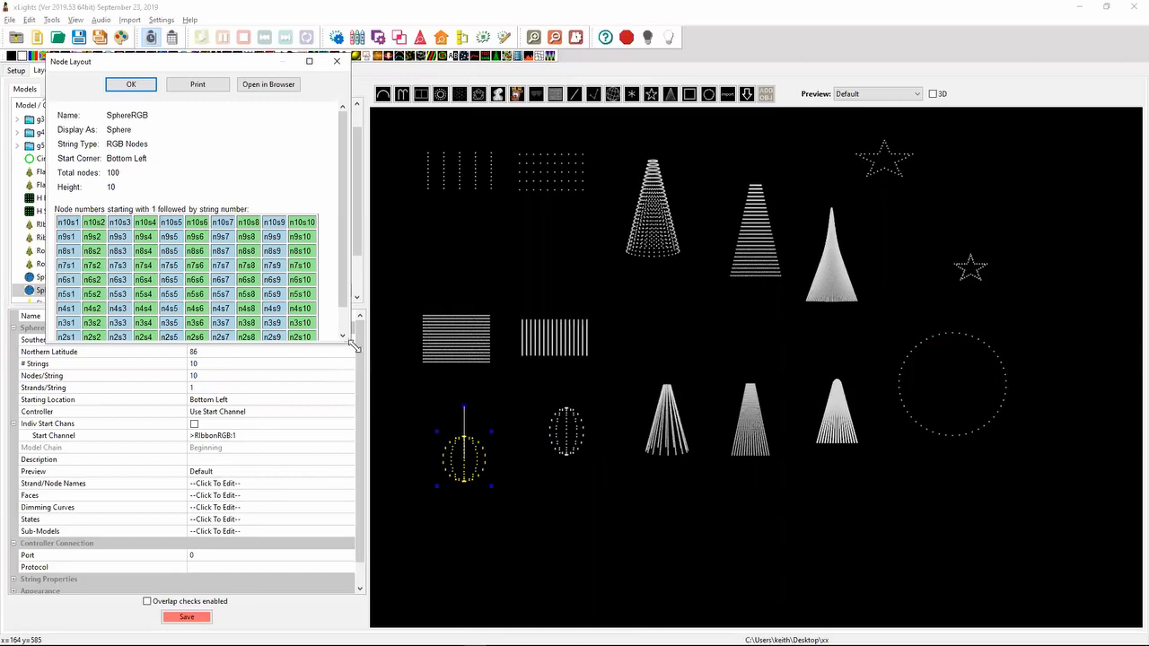
- Enlarge the SphereRGB node layout, open it in the browser to examine it, and close both views
drag(355, 345, 427, 432)
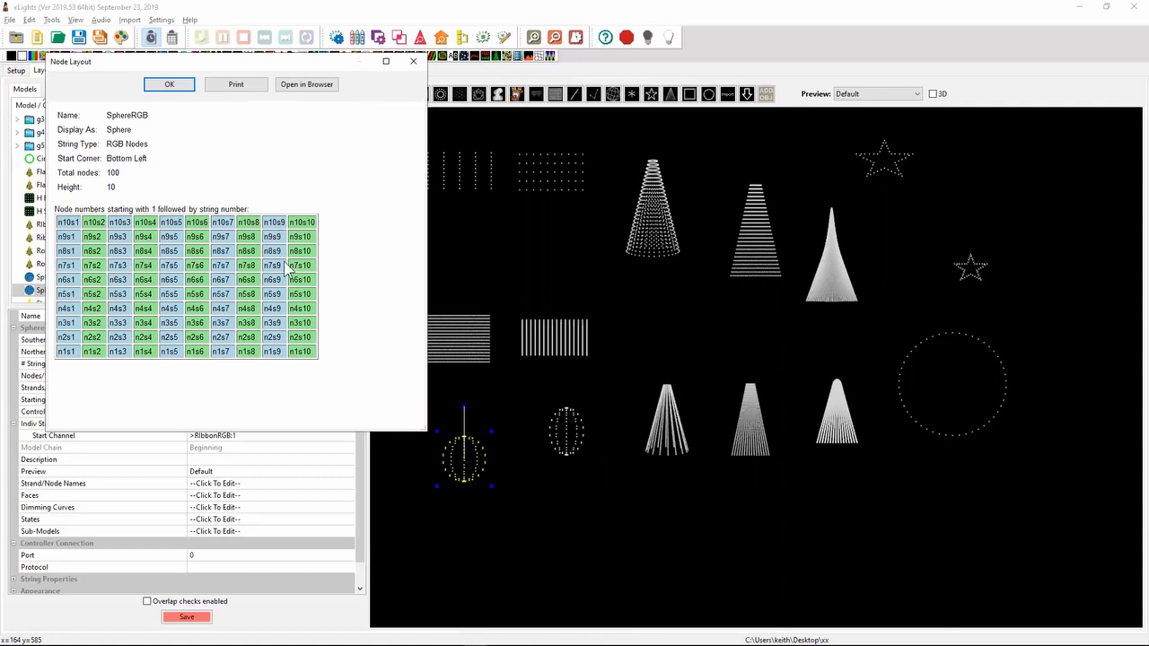
click(311, 87)
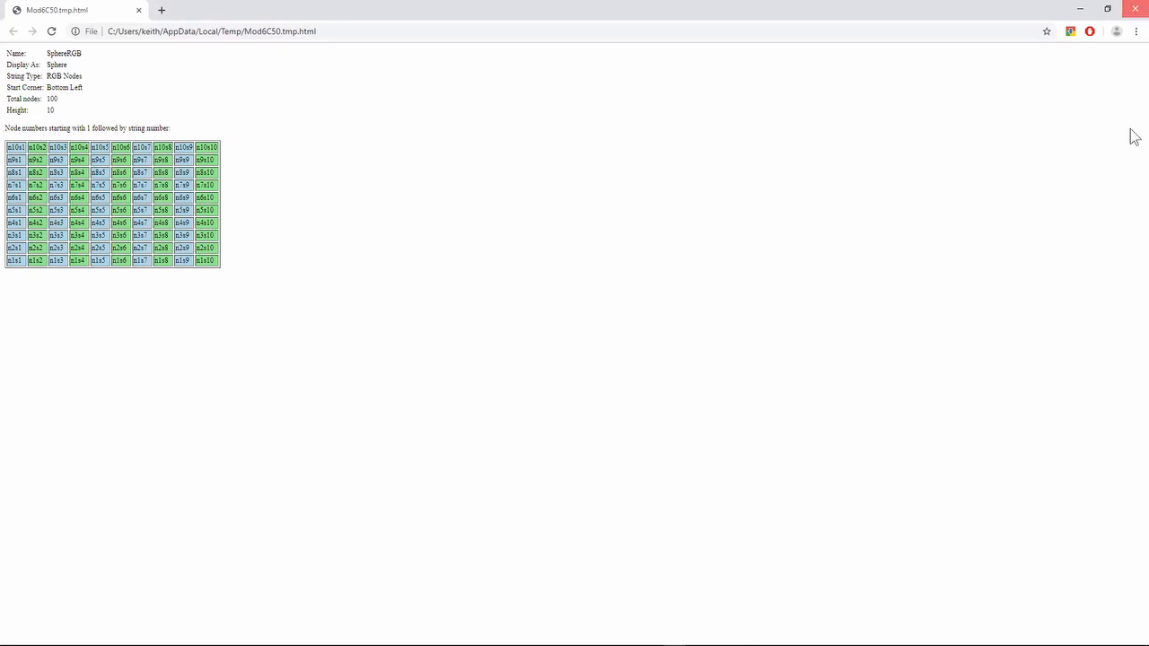
click(1135, 9)
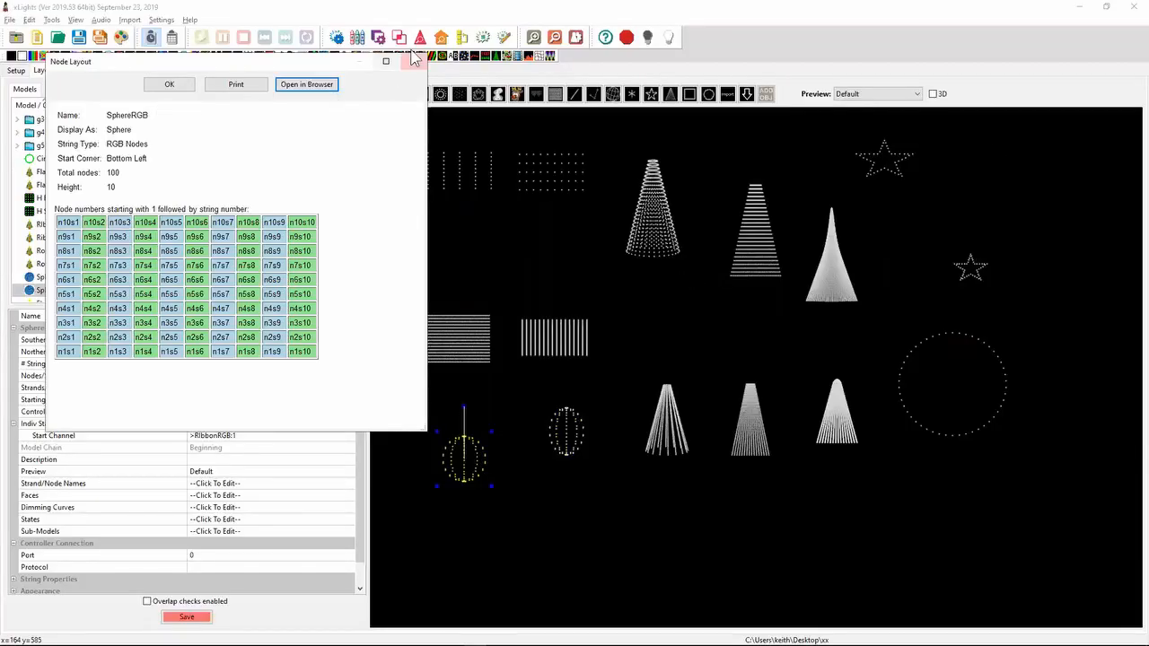
click(408, 63)
- Return to the release notes in Notepad++ and highlight the 2019.38 note about text & shapes effect font bulk edit
key(alt+Tab)
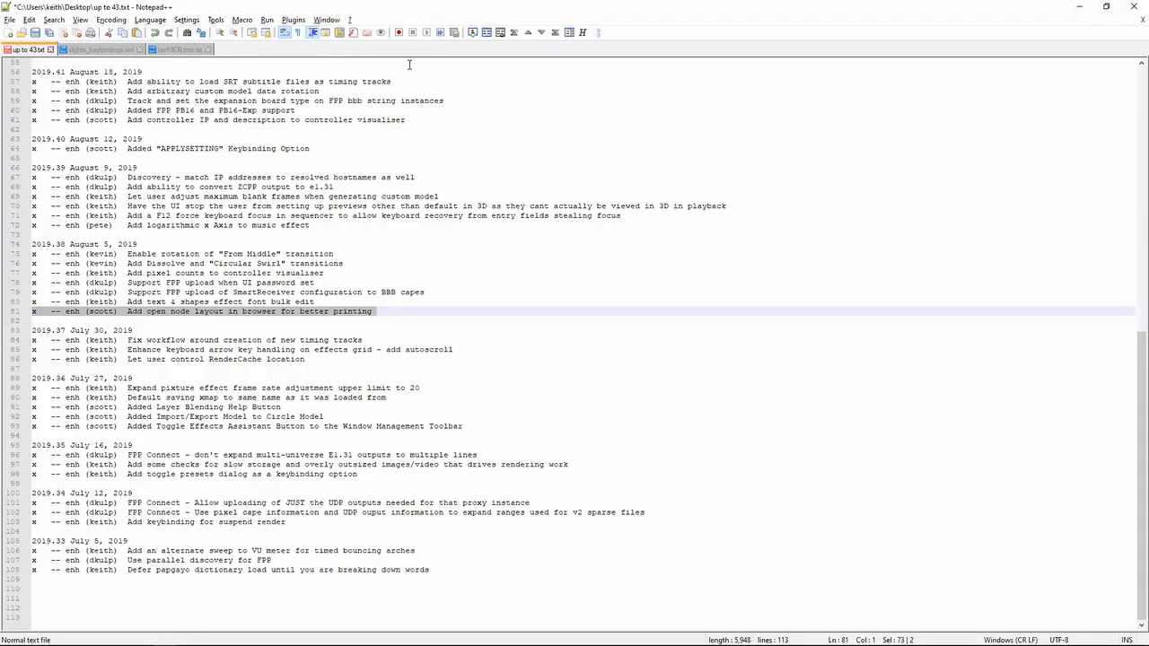
key(Down)
key(Up)
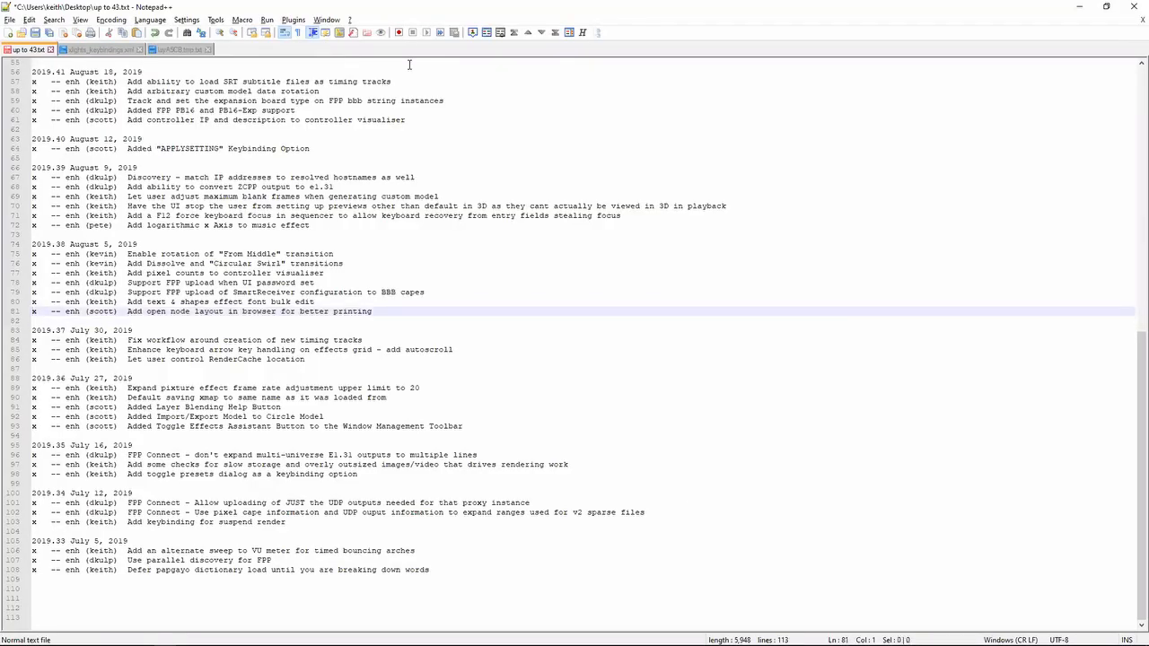
key(shift+Up)
- Switch to the xLights Sequencer and place two Shape effects side by side on the H RGB row, before its Pictures effect
key(alt+Tab)
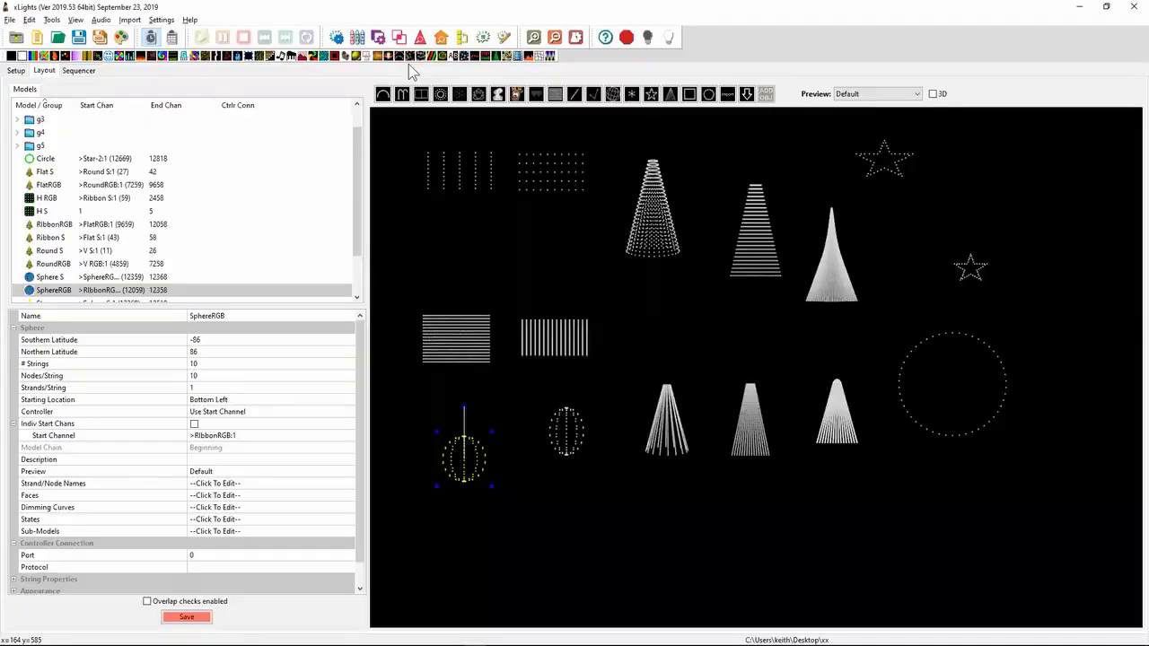
click(79, 70)
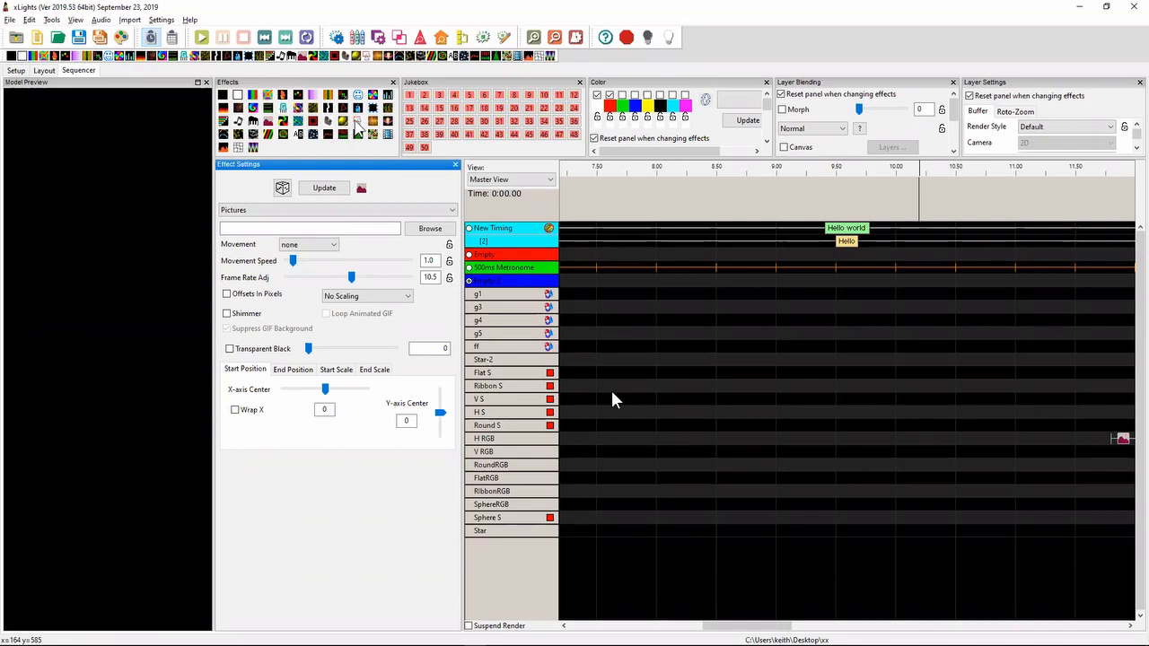
drag(357, 122, 599, 445)
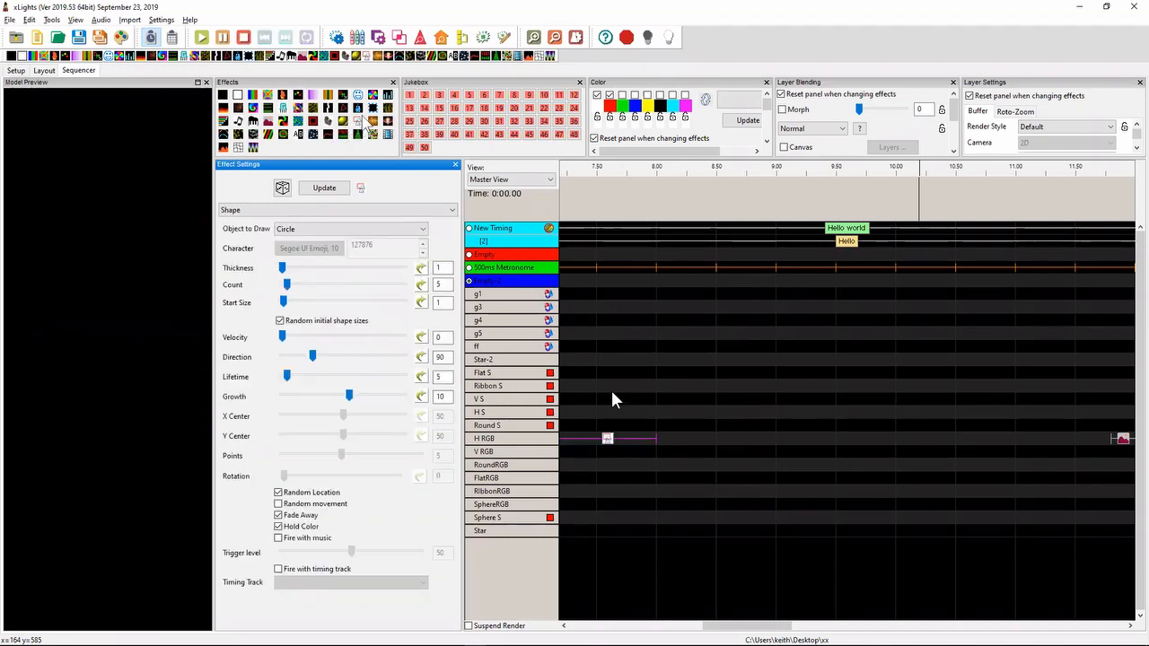
drag(357, 123, 716, 449)
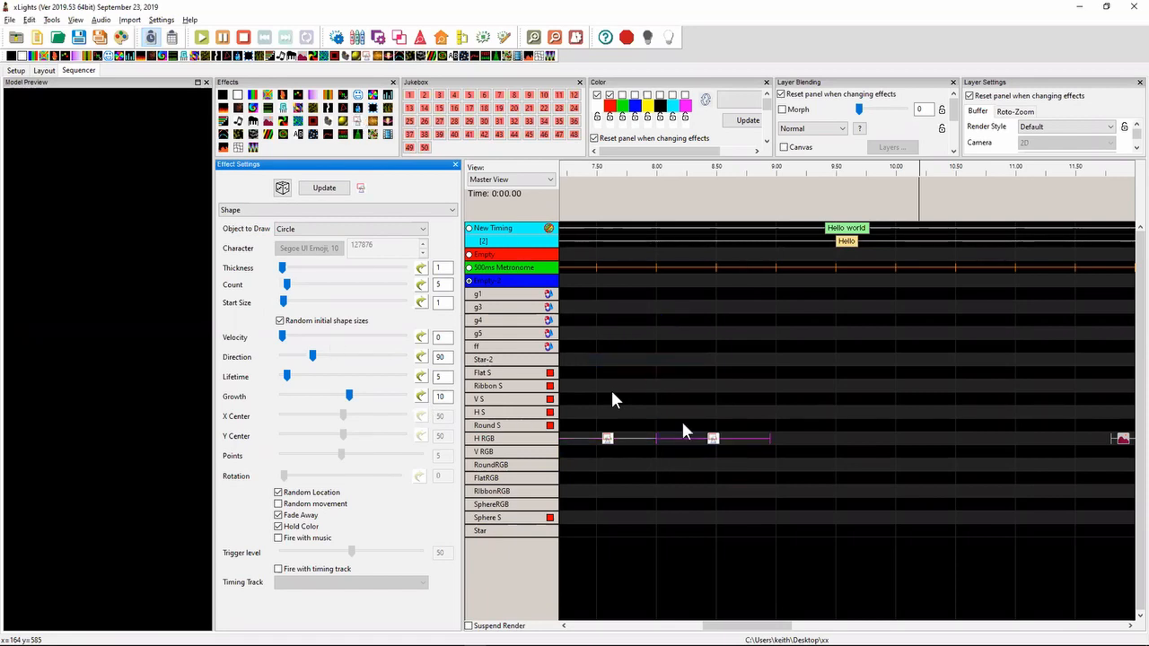
- Select both Shape effects on the H RGB row and bulk edit their Object to Draw to Emoji
click(808, 446)
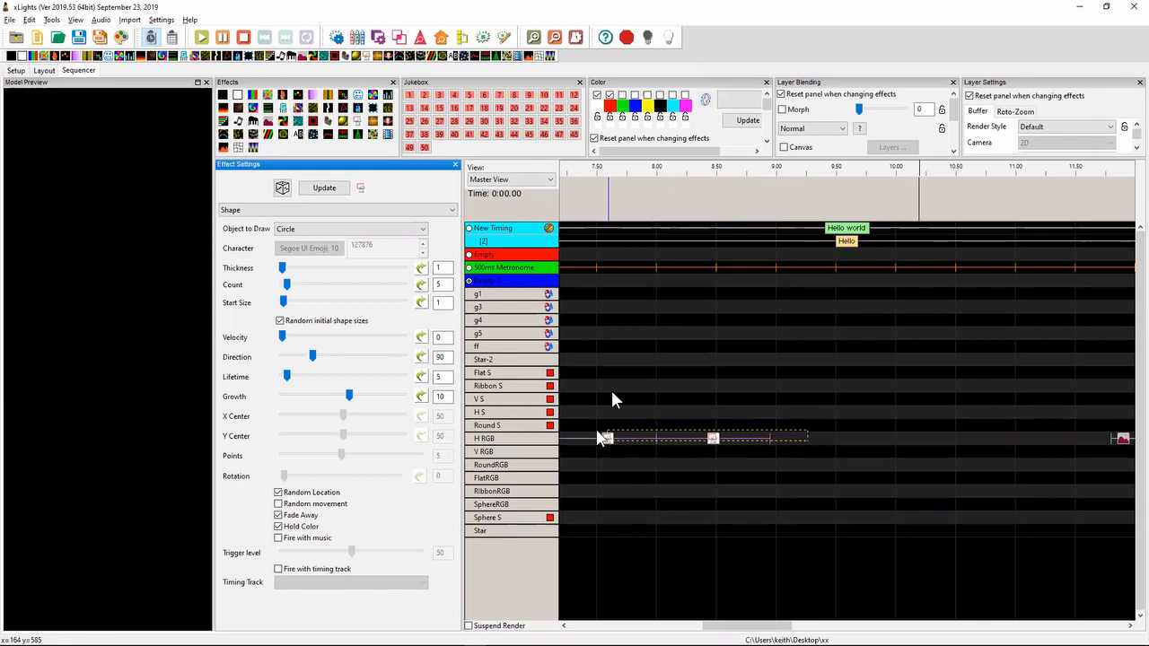
click(325, 230)
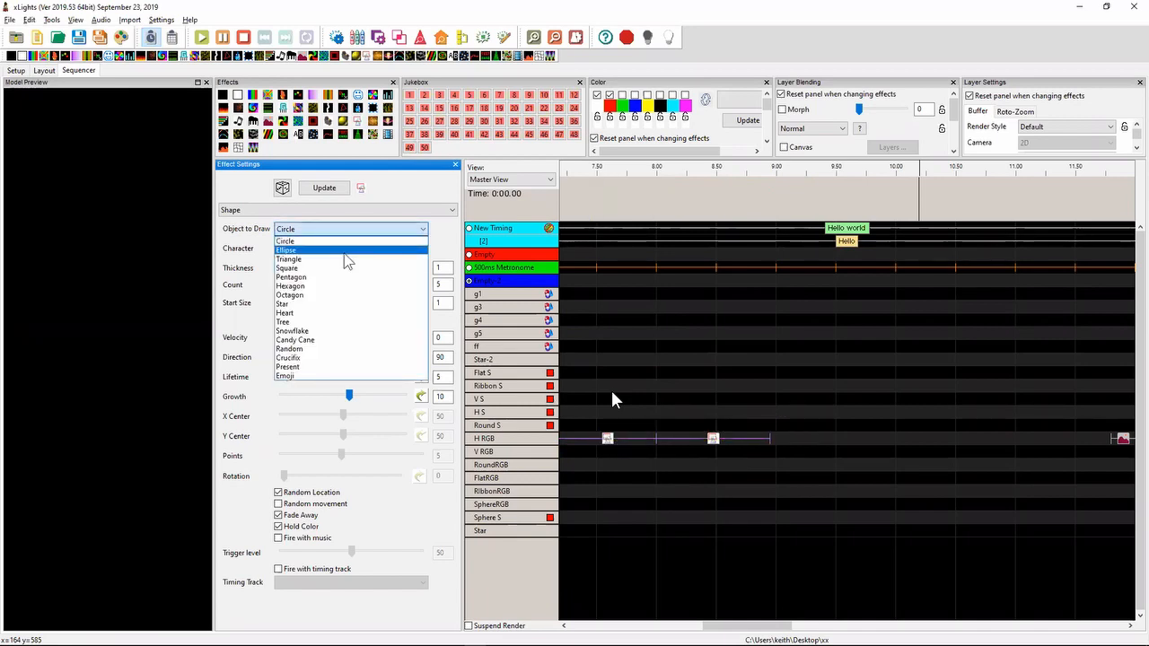
click(824, 494)
drag(821, 455, 581, 423)
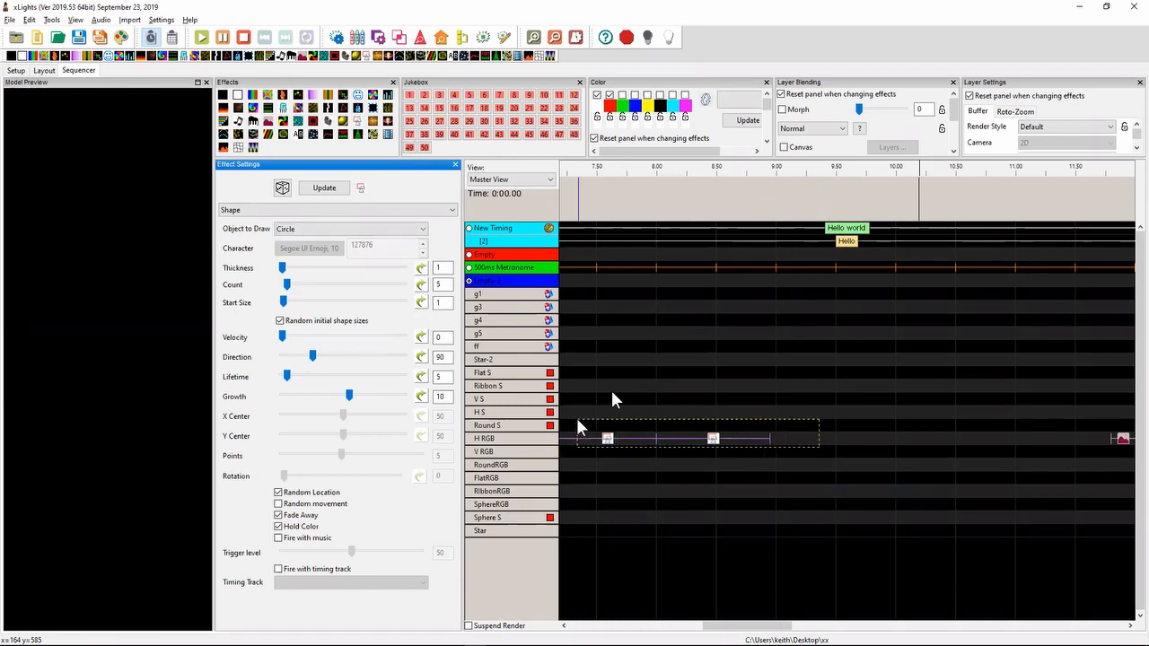
right_click(360, 231)
click(370, 236)
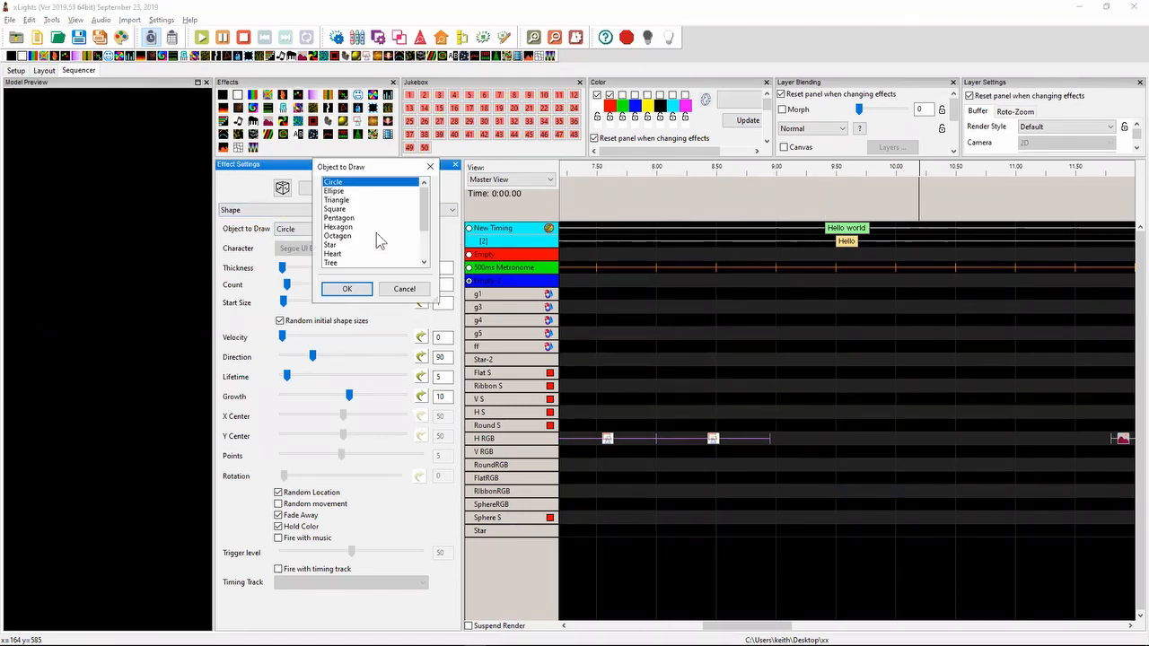
click(424, 244)
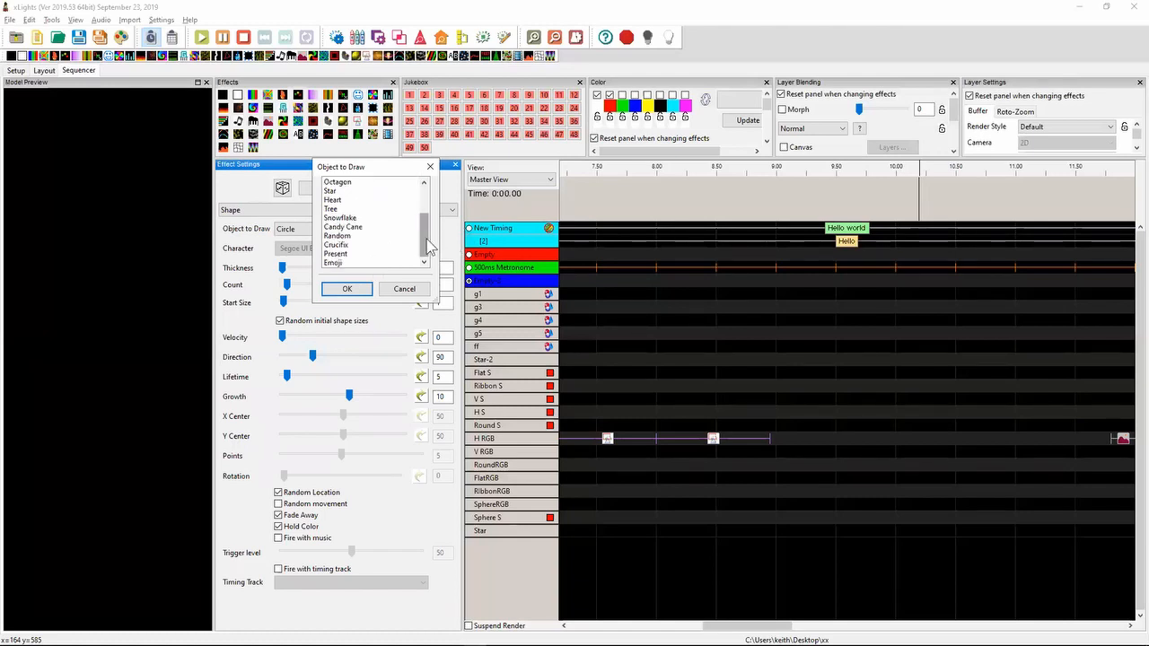
click(370, 263)
click(350, 289)
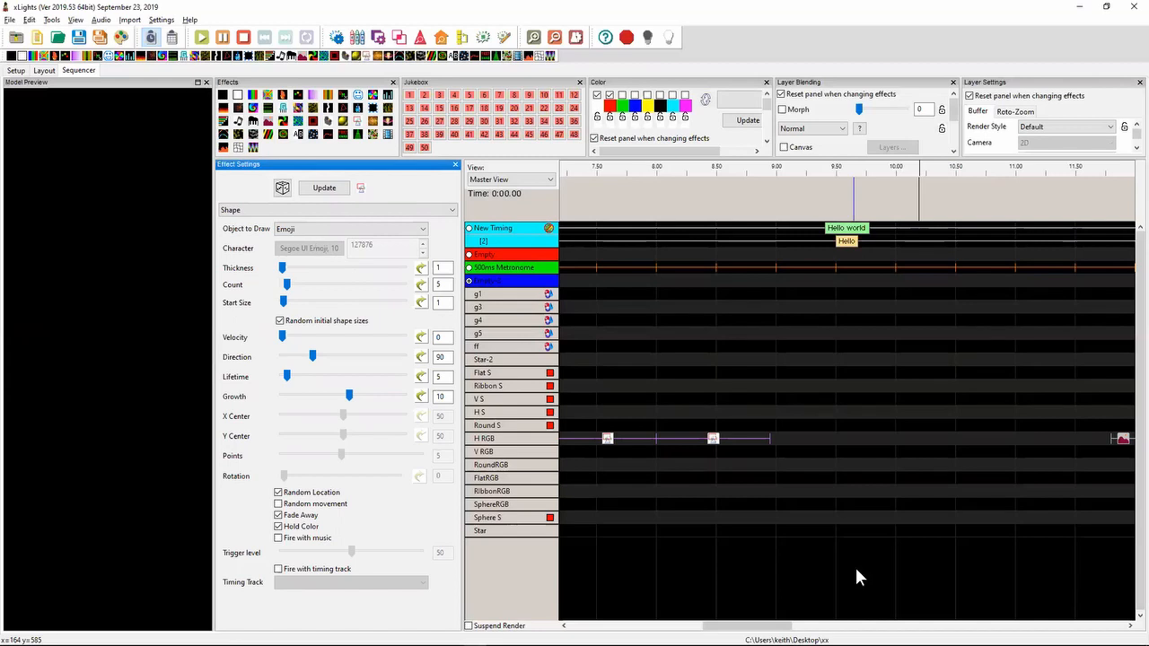
- Reselect both Shape effects, view the bulk edit font option for their emoji character, and cancel it
click(713, 440)
drag(794, 446, 588, 425)
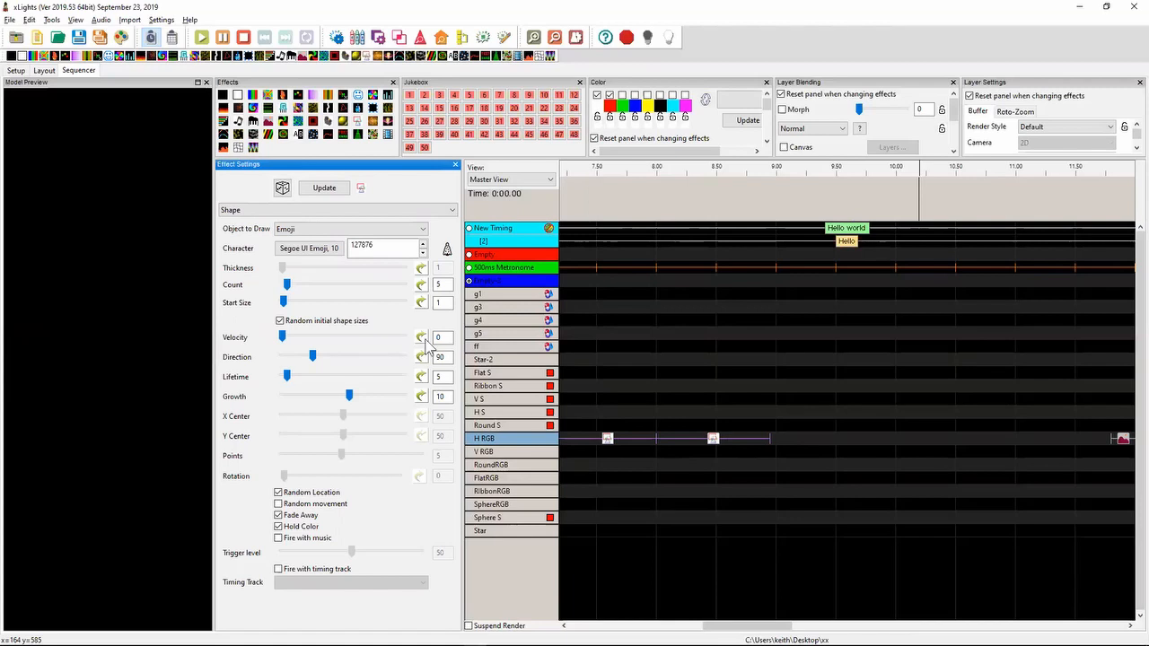
right_click(322, 253)
click(346, 254)
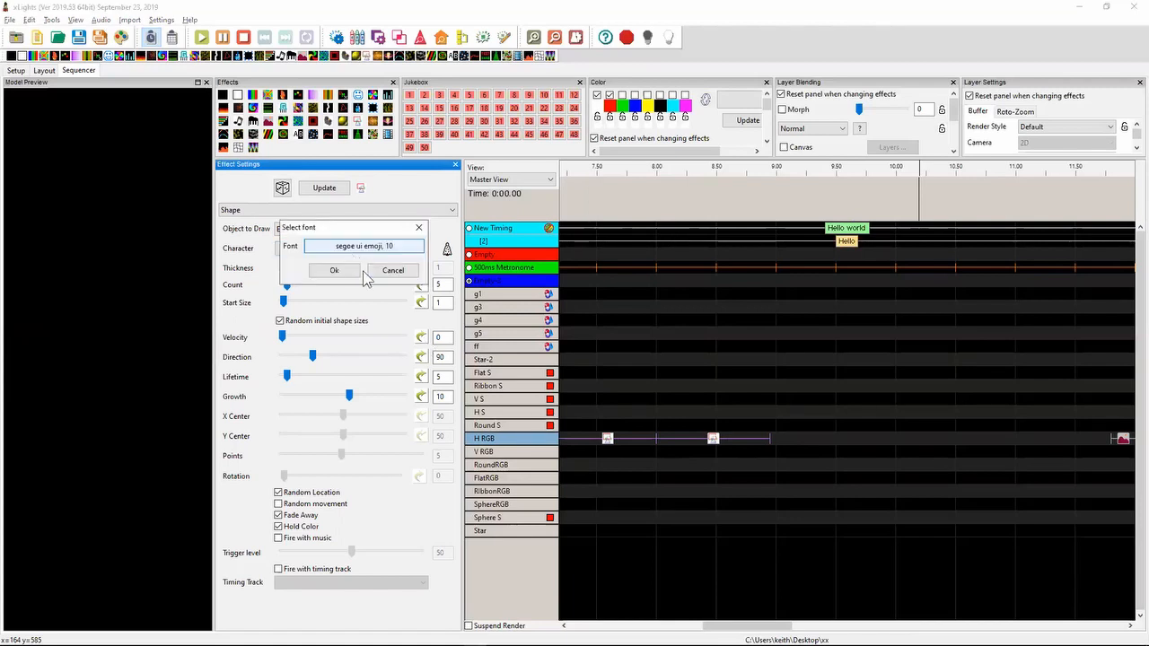
click(392, 271)
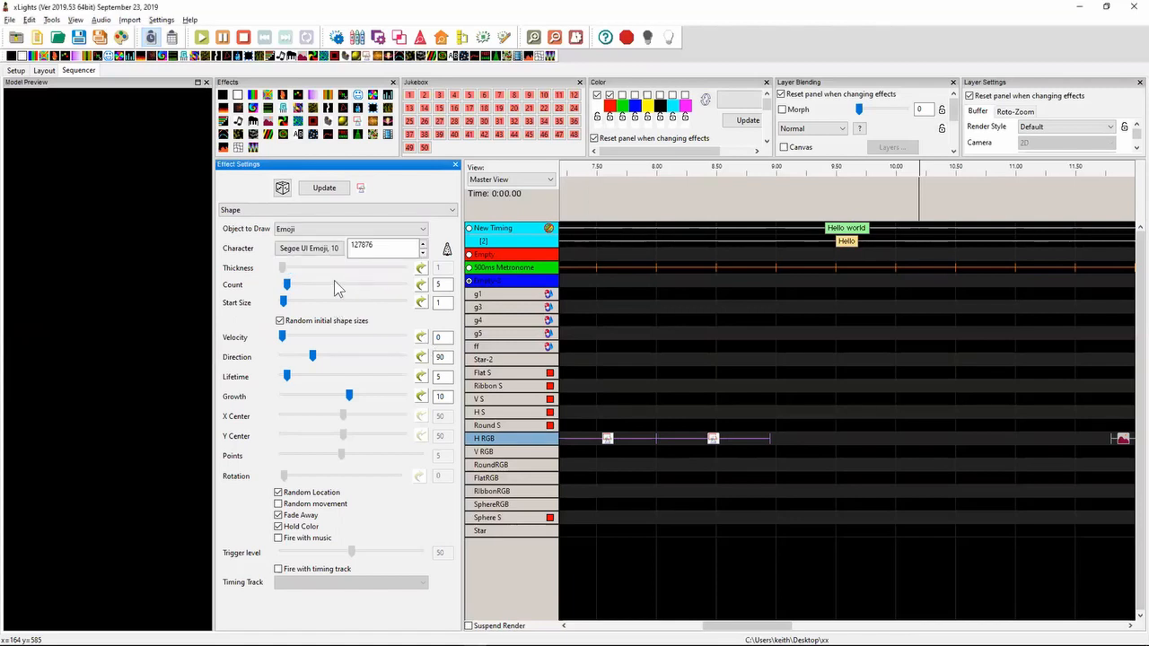
- Return to Notepad++ and highlight the 2019.38 note about FPP upload of SmartReceiver configuration to BBB capes
key(alt+Tab)
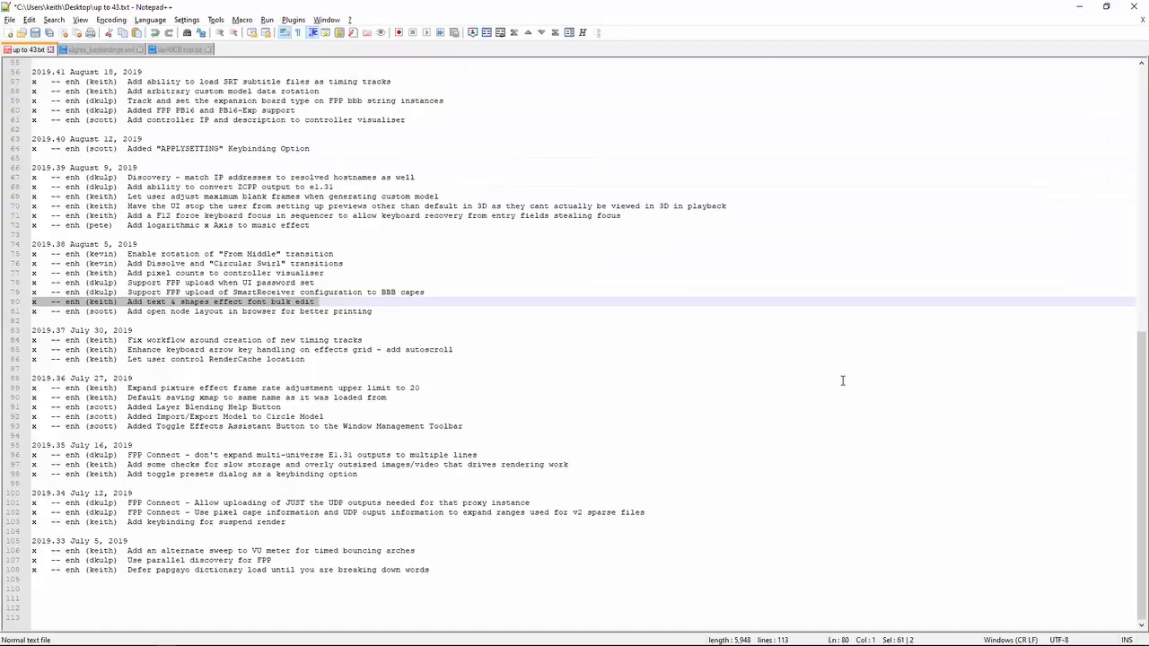
key(Up)
key(Down)
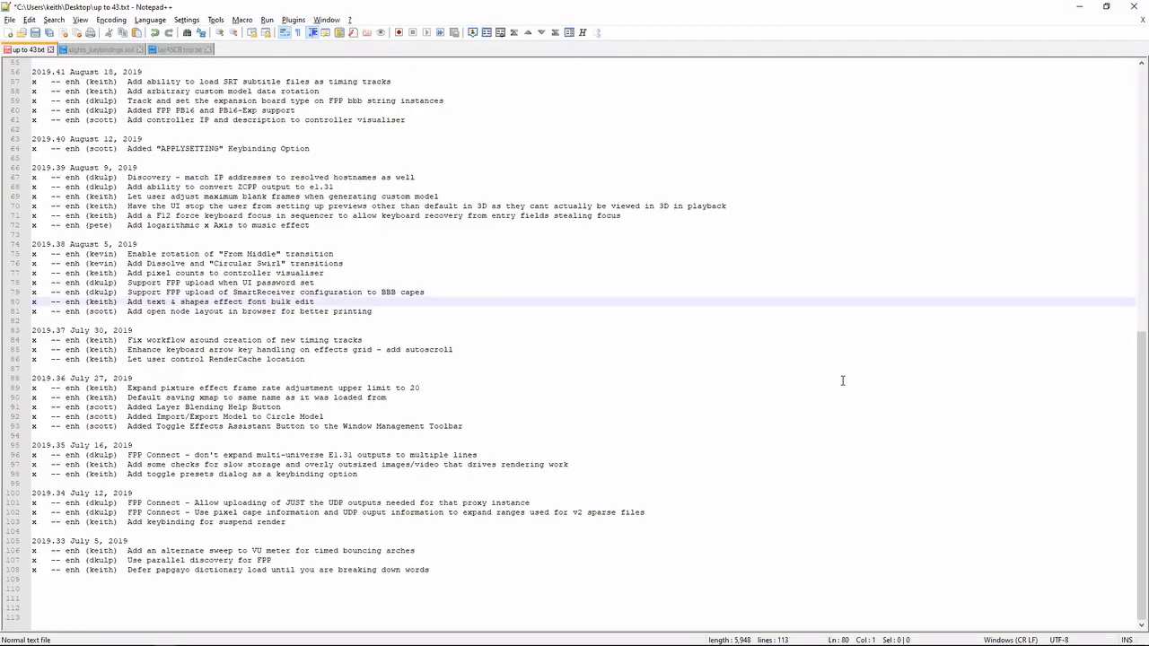
key(shift+Up)
key(shift+Up)
key(shift+Down)
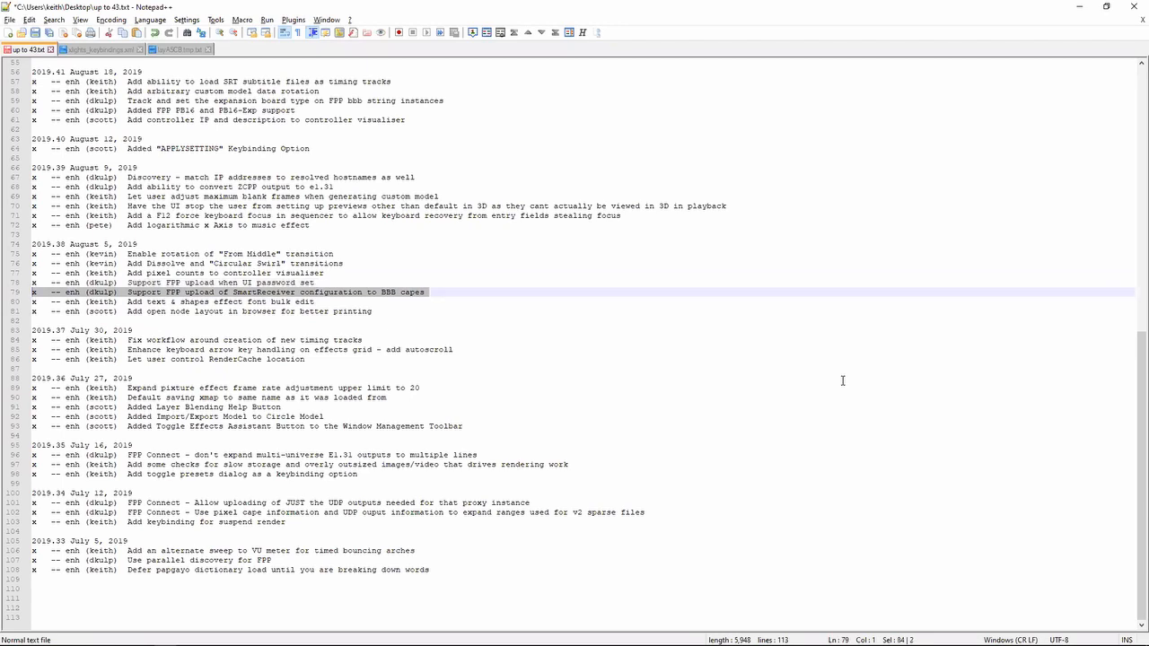
key(shift+Down)
key(shift+Up)
key(shift+Down)
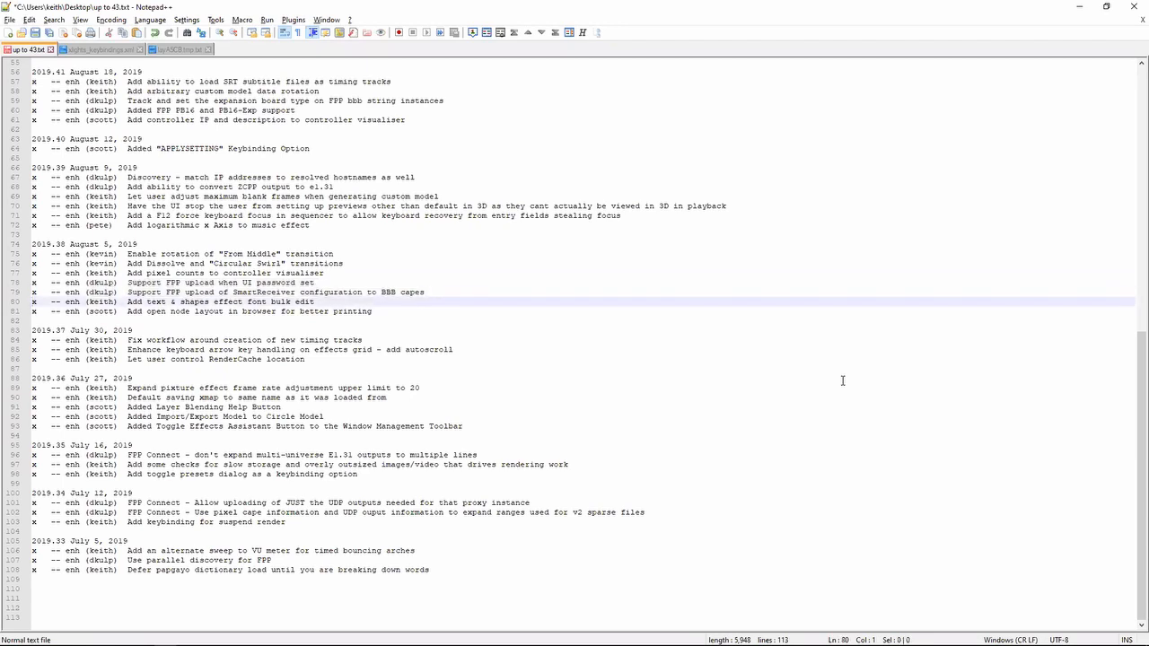
key(shift+Up)
key(shift+Up)
key(shift+Down)
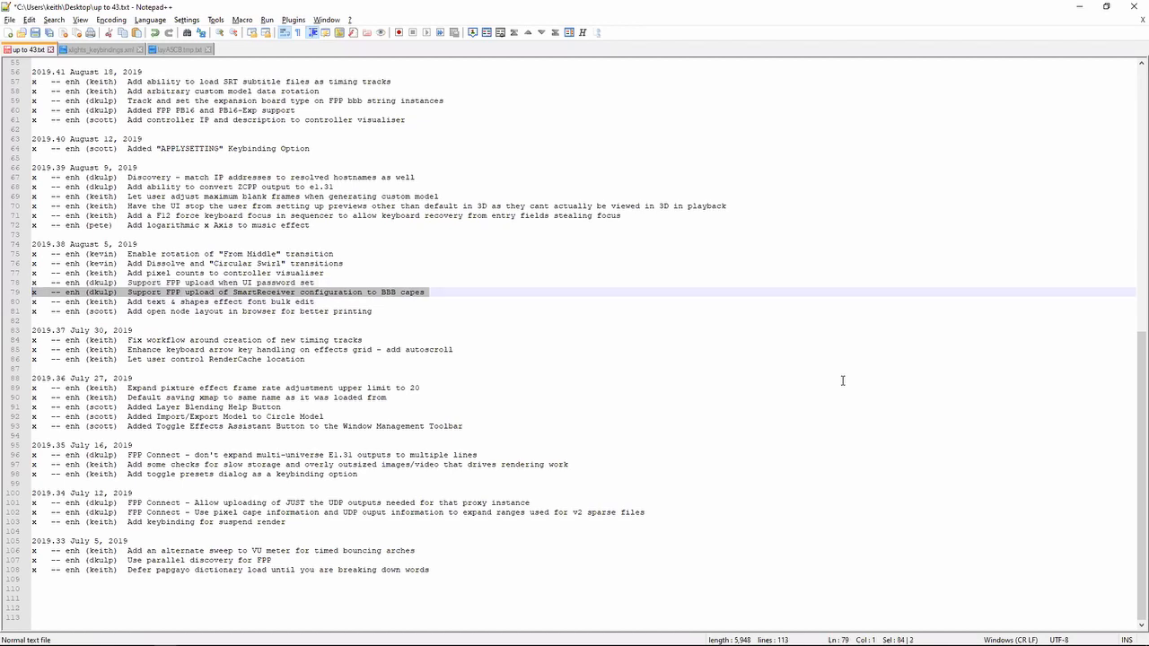
key(shift+Down)
key(shift+Up)
- Highlight the 2019.38 note about supporting FPP upload when a UI password is set
key(Up)
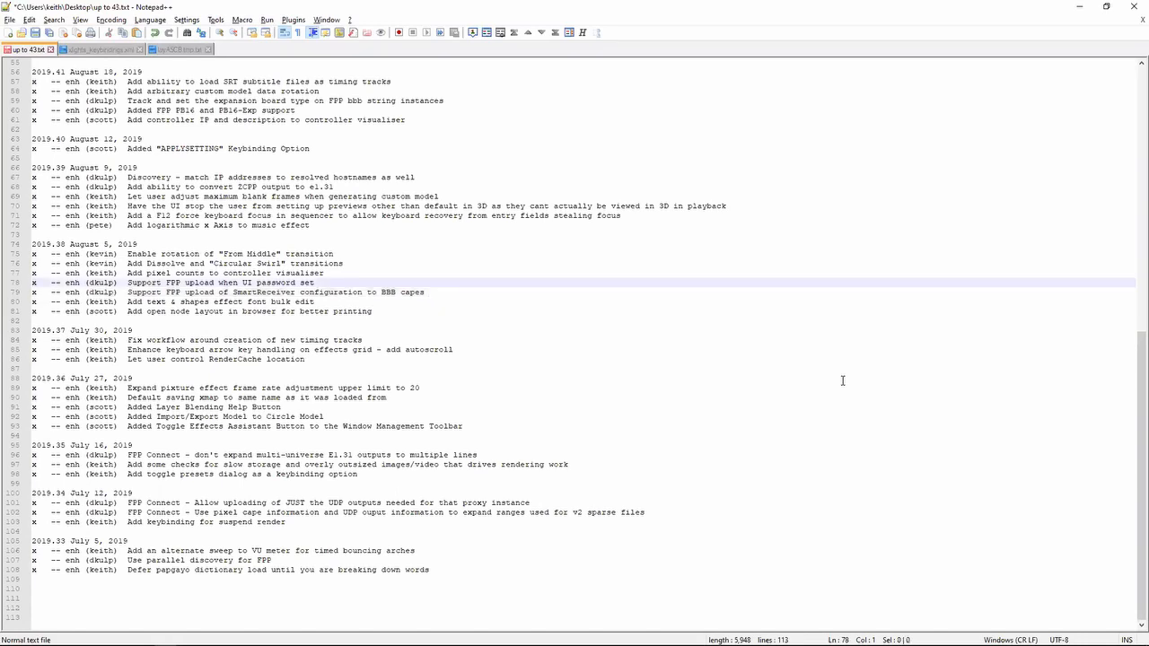
key(shift+Down)
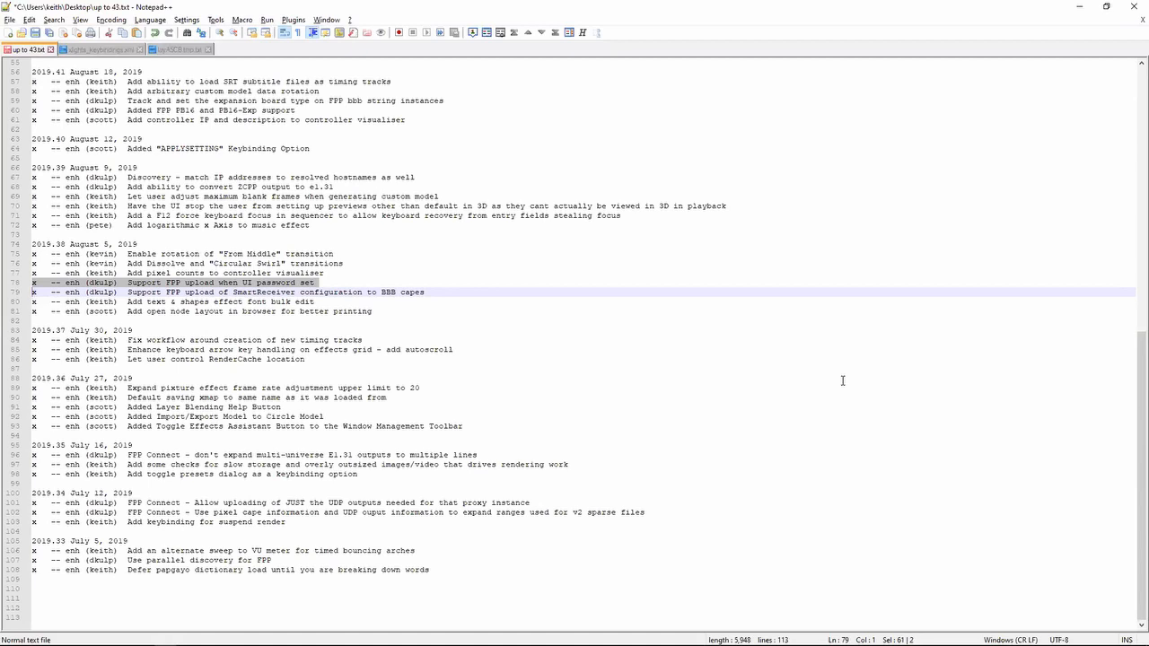
key(Down)
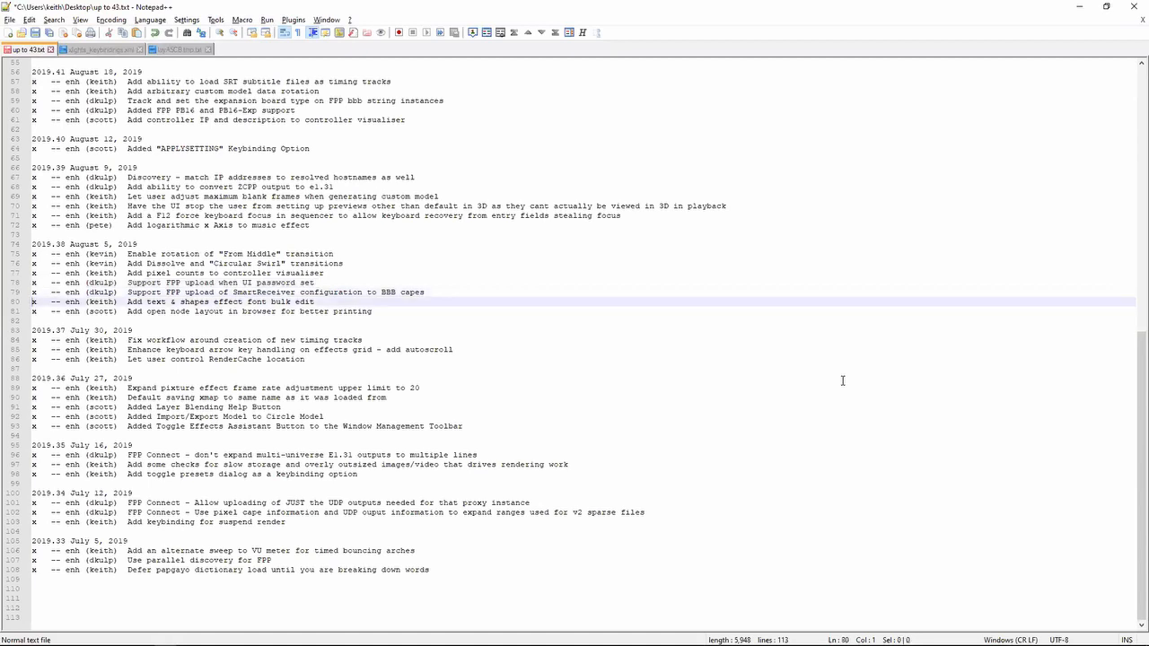
- Highlight the 2019.38 note about adding pixel counts to the controller visualiser
key(Up)
key(Up)
key(shift+Up)
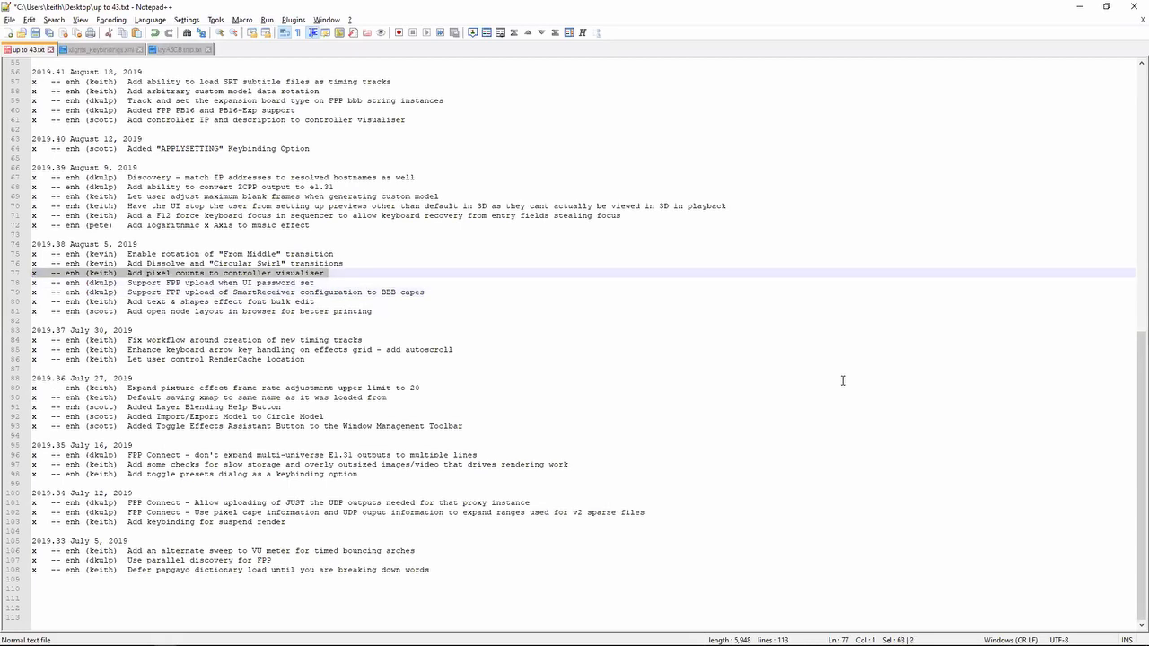
- Switch to xLights Setup, set the first E1.31 output's controller type to FPP F16-B, and open its controller visualiser
key(alt+Tab)
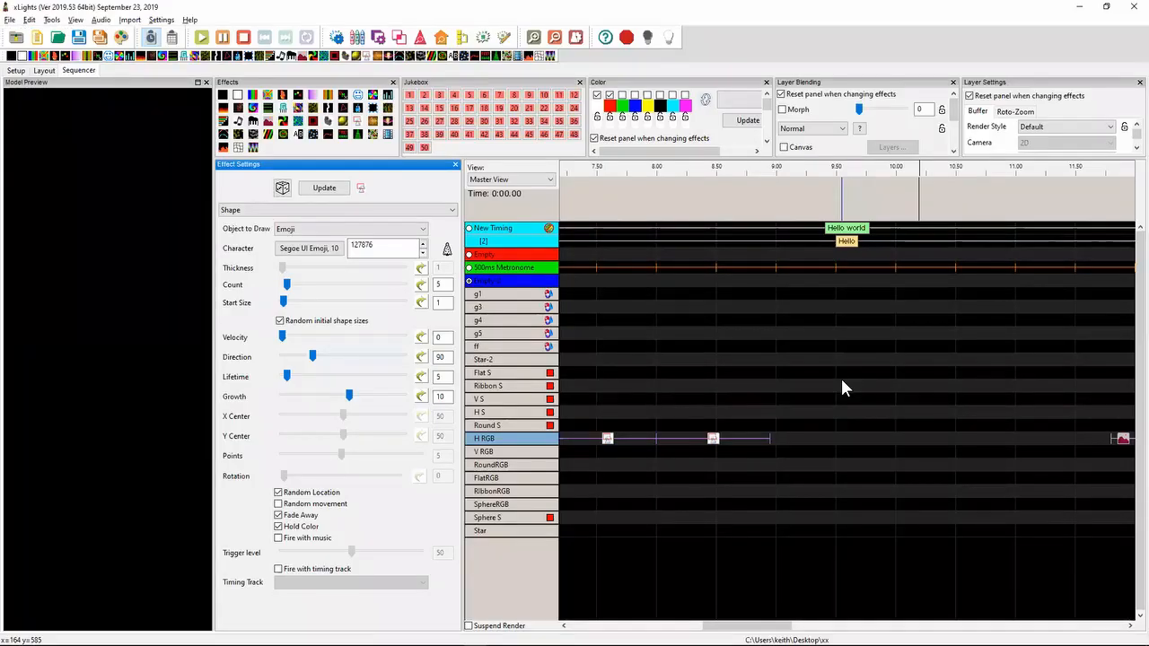
click(44, 71)
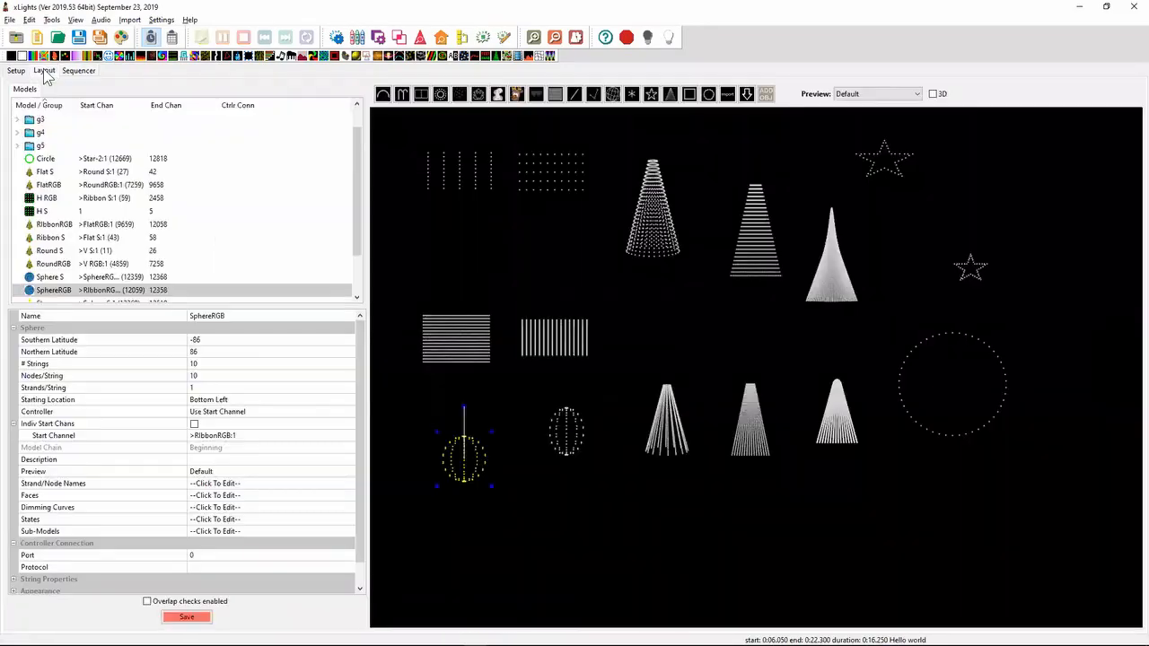
click(16, 71)
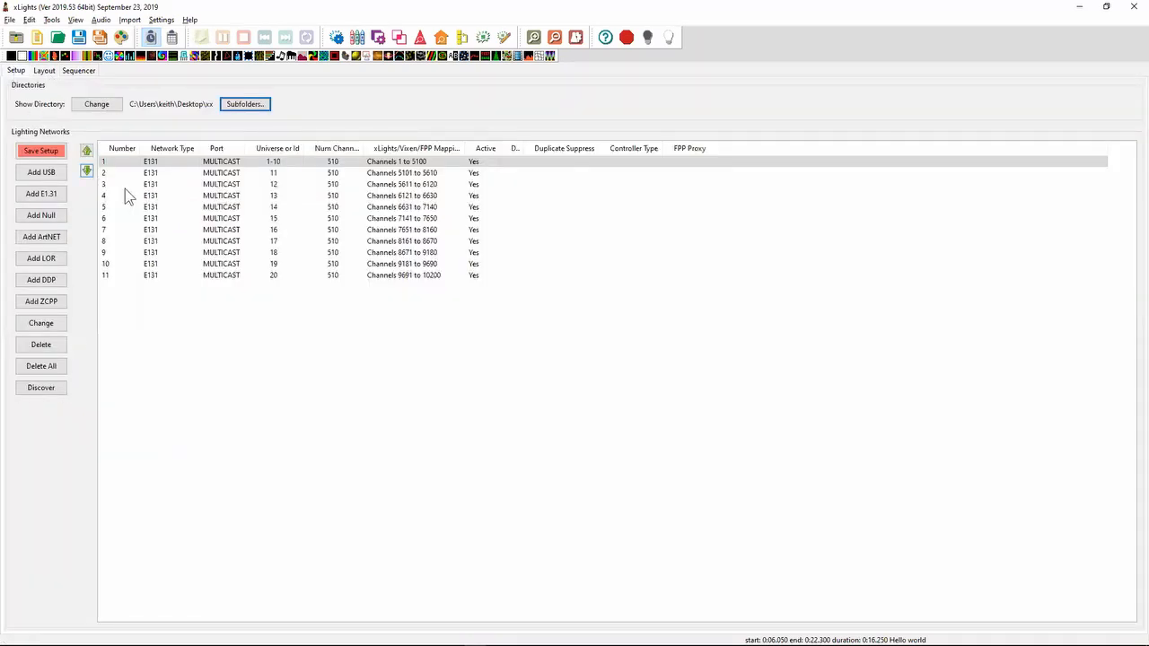
right_click(232, 165)
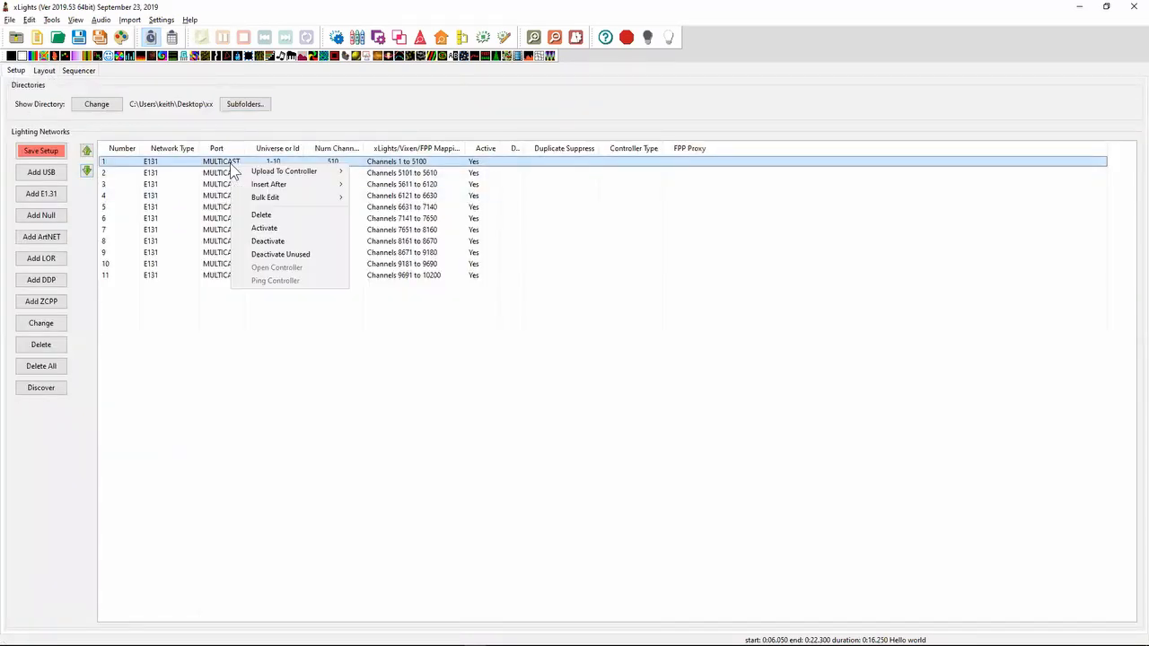
click(226, 167)
double_click(226, 167)
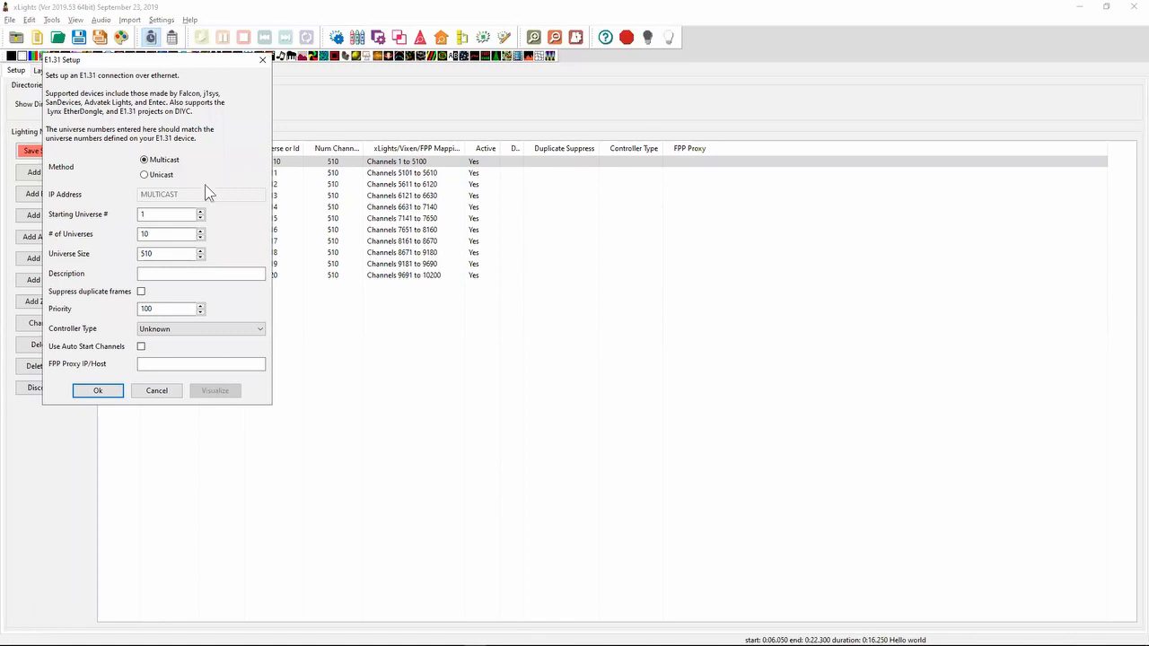
click(179, 329)
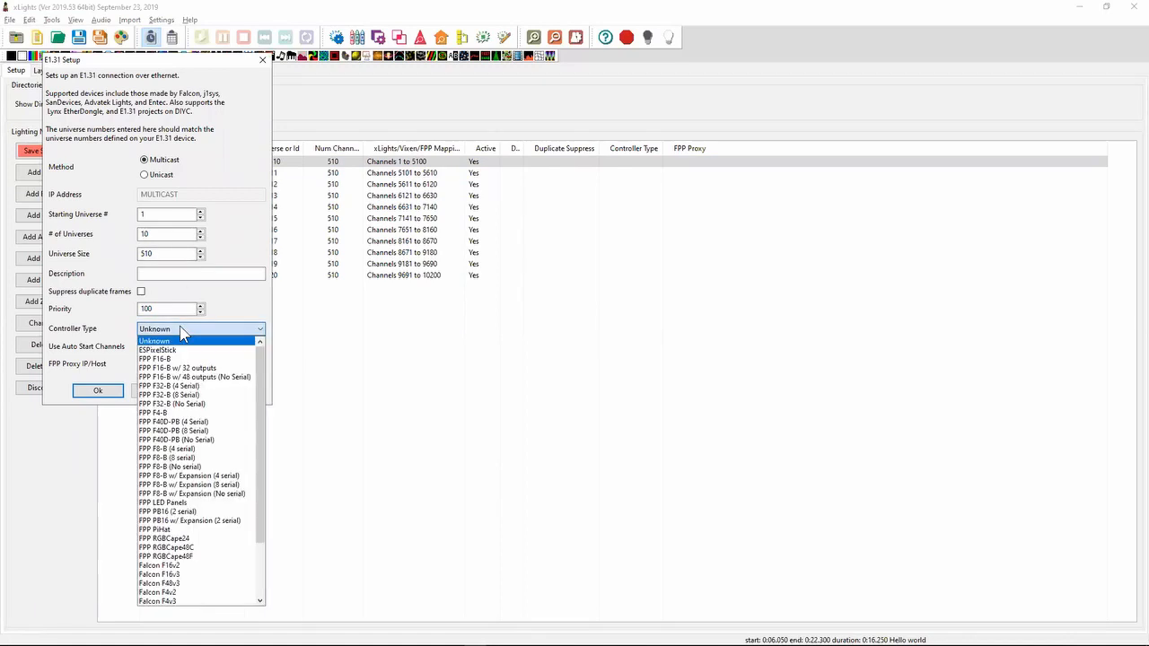
click(176, 359)
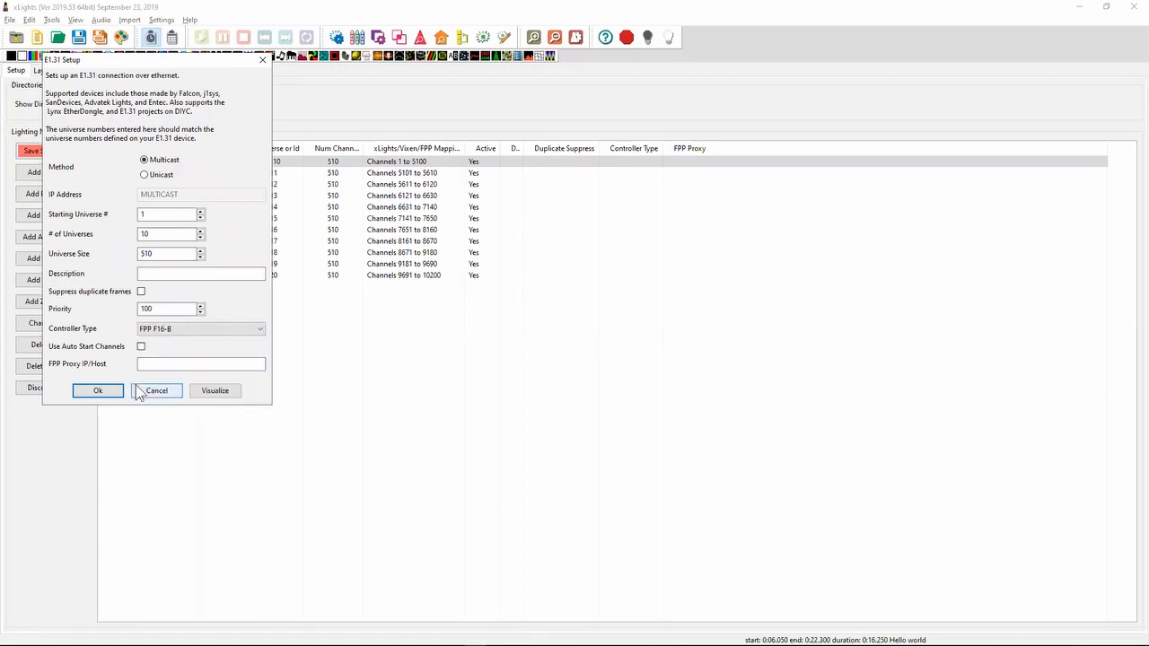
click(212, 394)
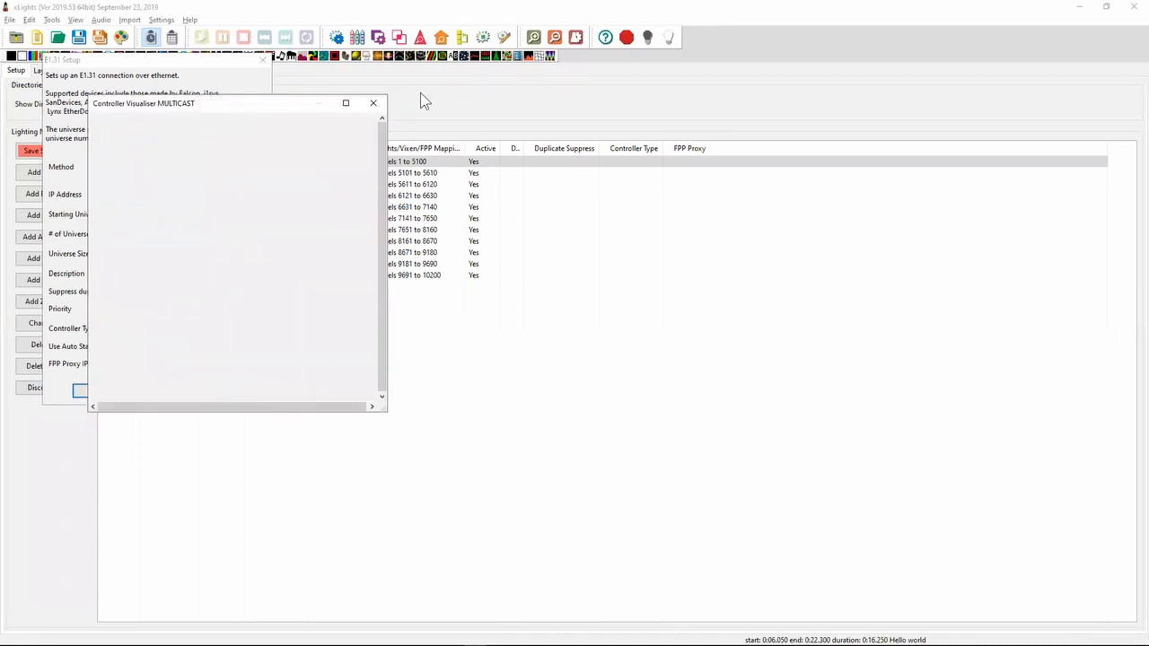
- Close the controller visualiser, accept the E1.31 output's settings and save the setup
click(374, 102)
click(117, 392)
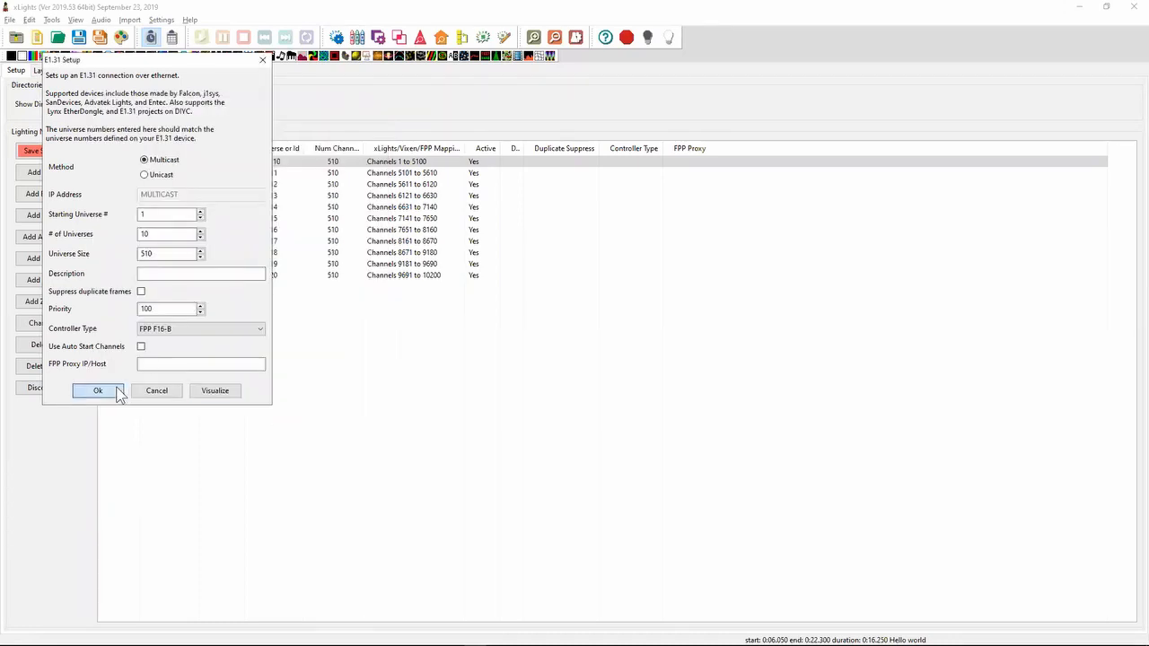
click(45, 153)
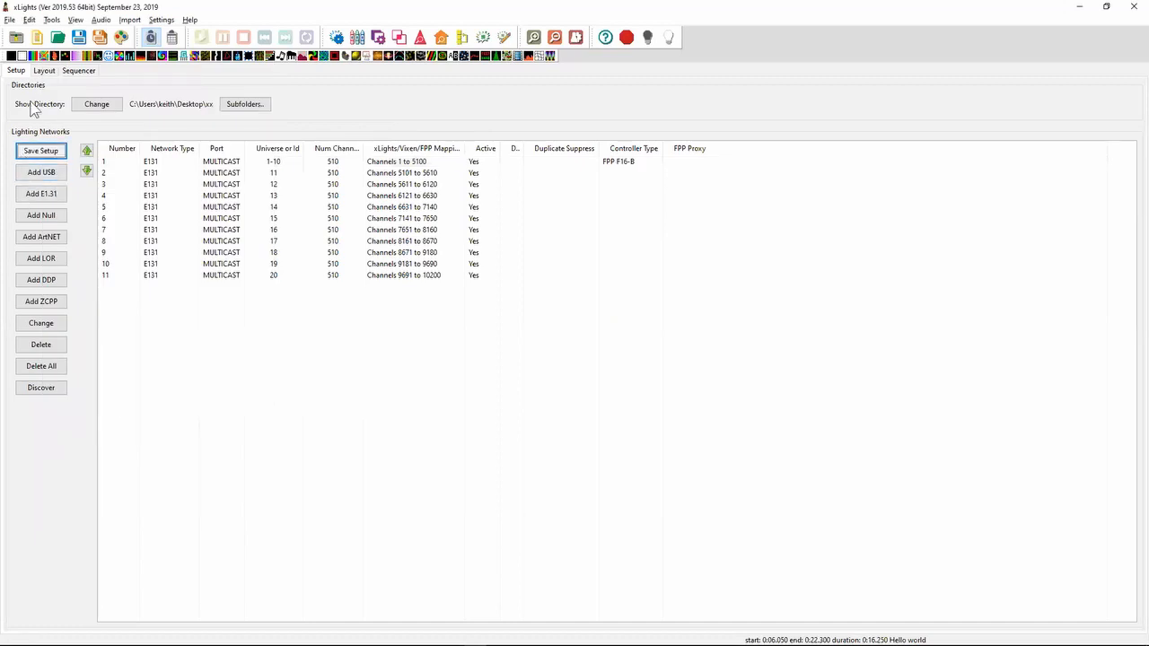
- In the layout, assign the H S matrix to controller port 1 and the V S matrix to port 6
click(44, 71)
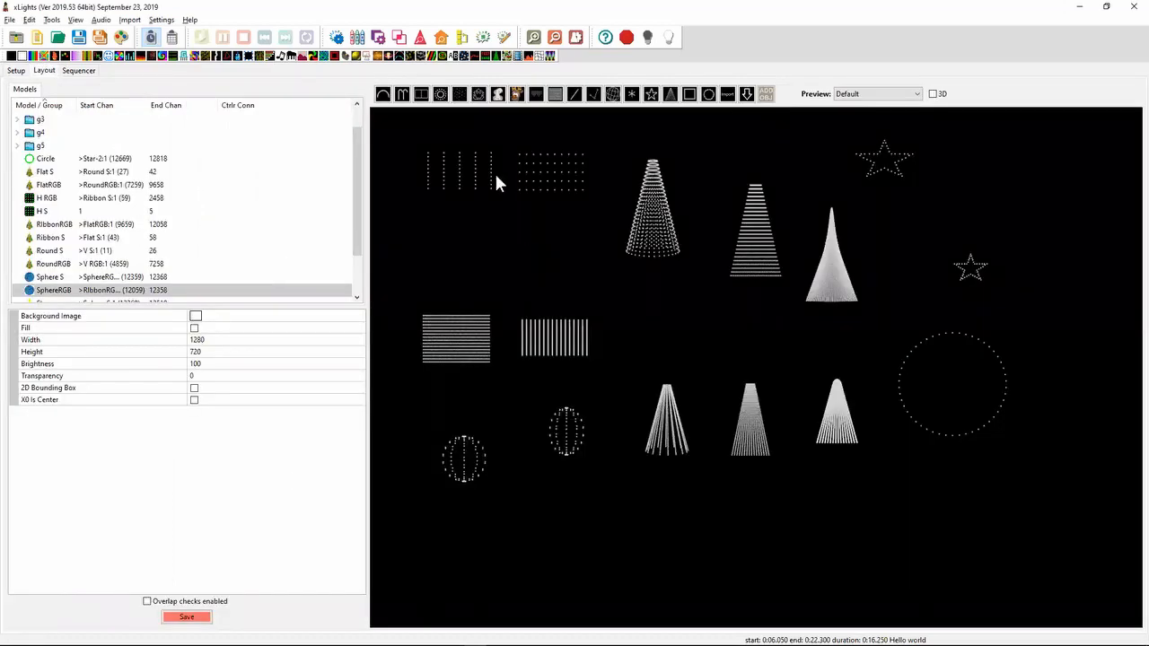
click(458, 168)
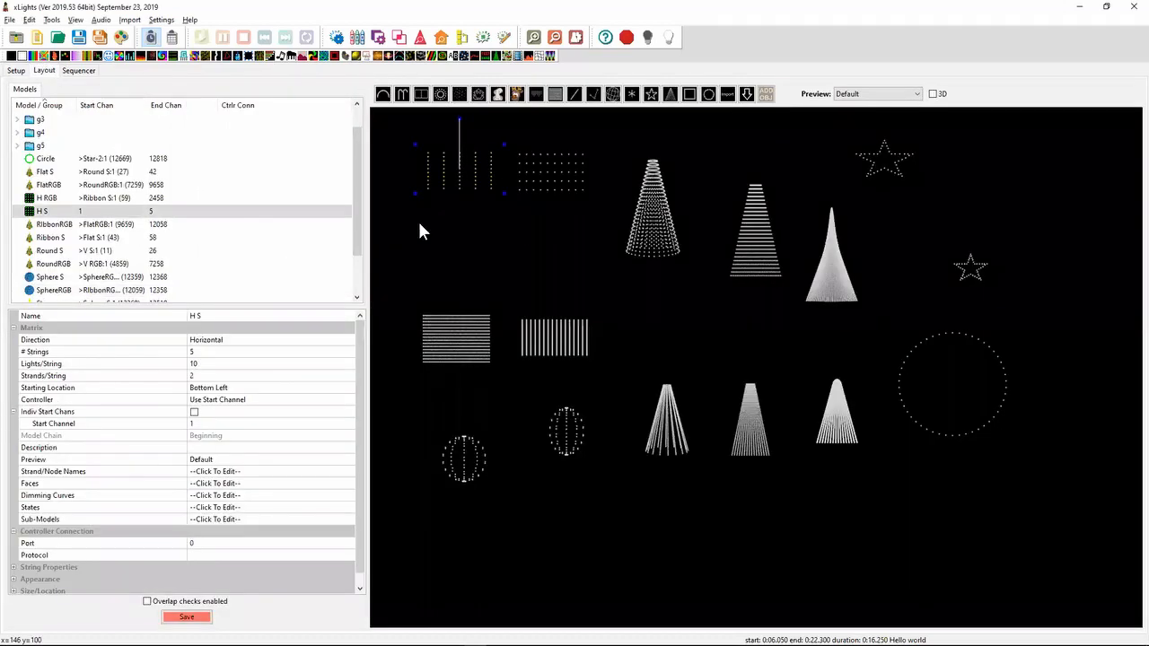
click(240, 545)
text(1)
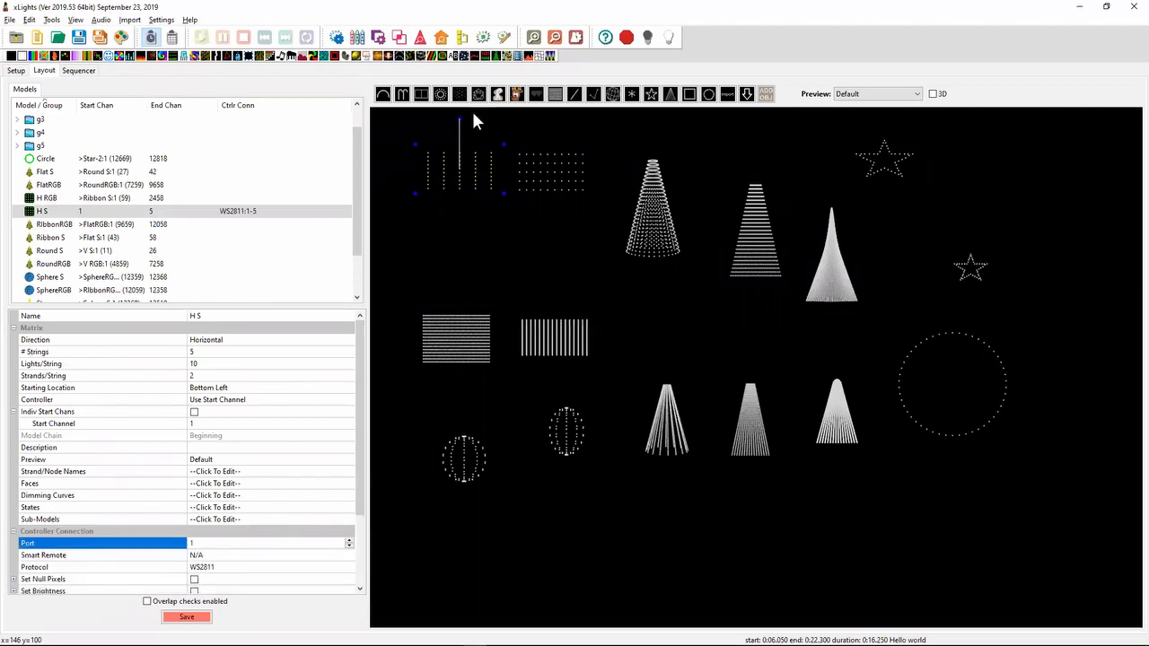
click(532, 161)
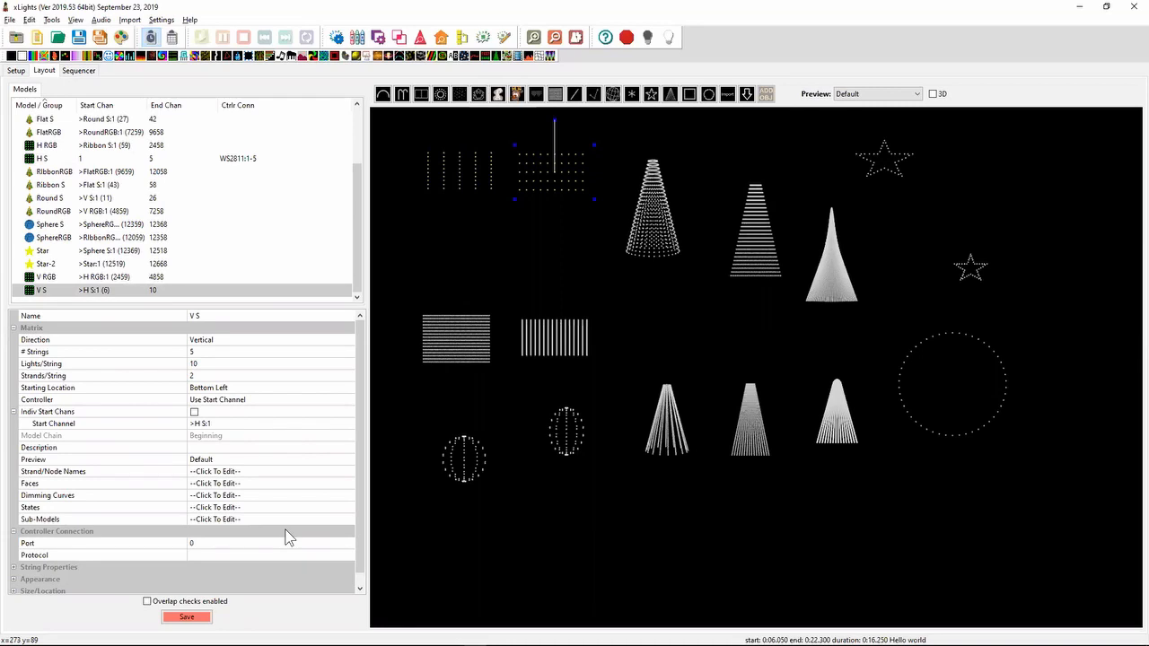
click(260, 543)
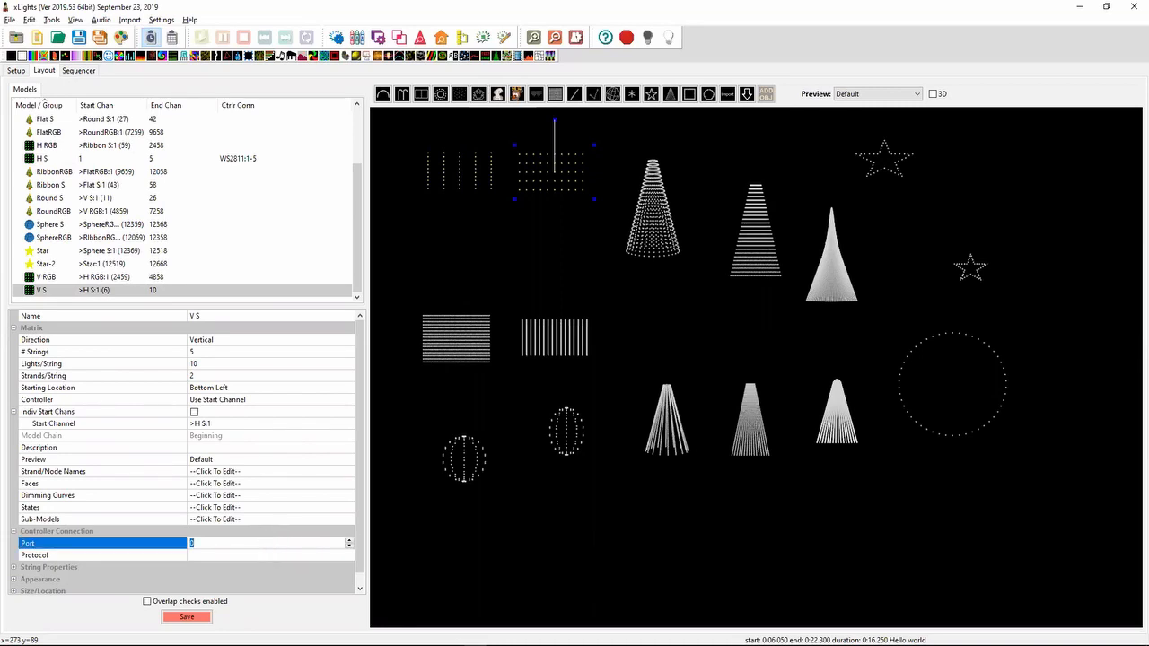
text(6)
- Assign the Round S tree to controller port 11 and save the layout
click(651, 241)
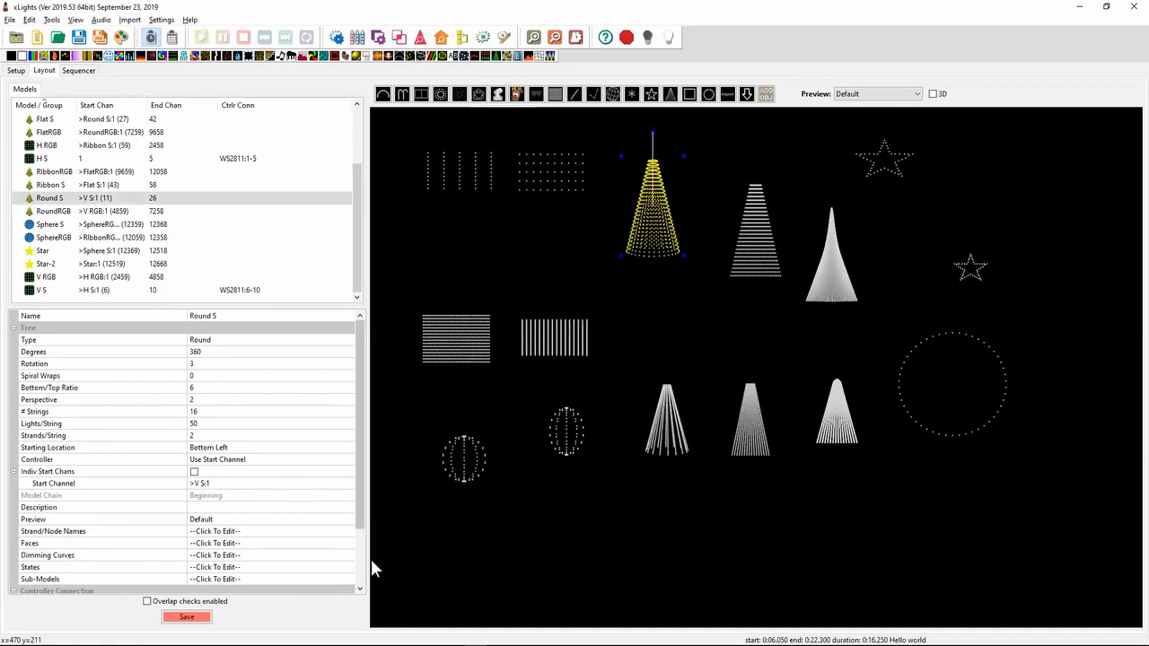
scroll(359, 575, down, 2)
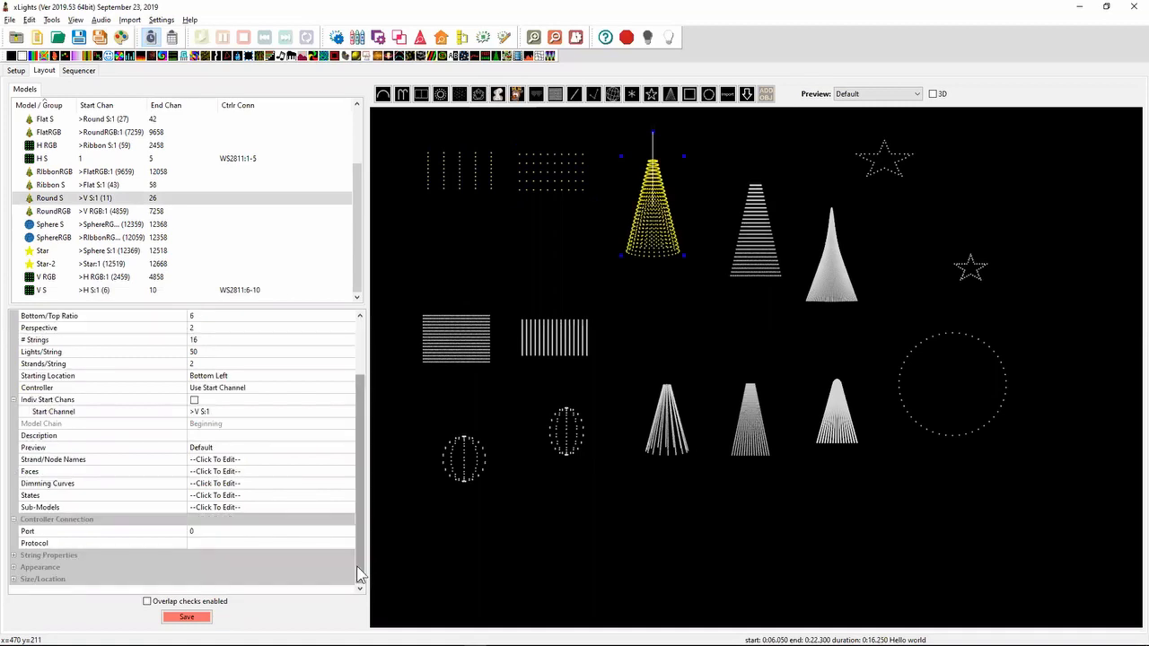
click(290, 531)
key(Return)
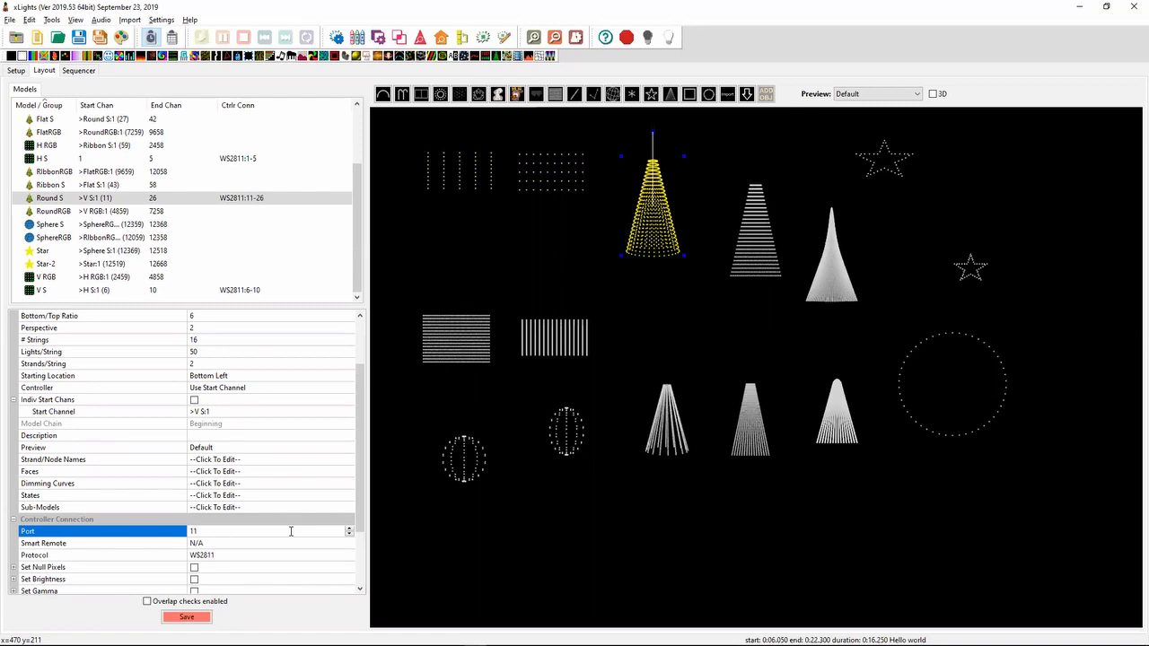
click(577, 250)
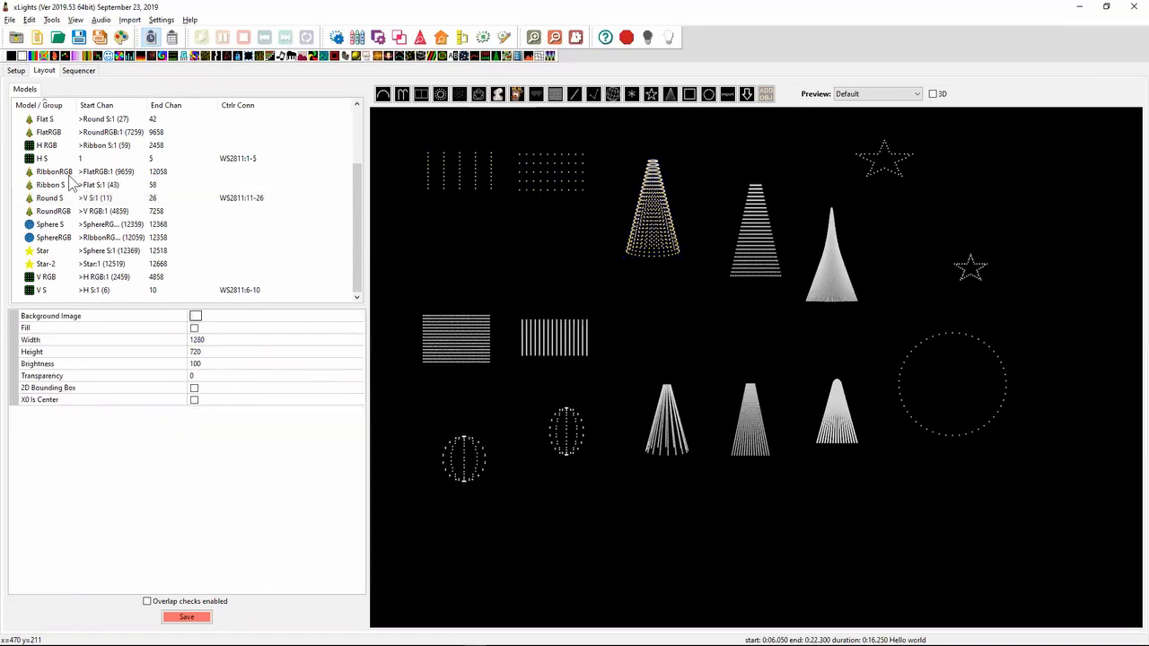
click(185, 618)
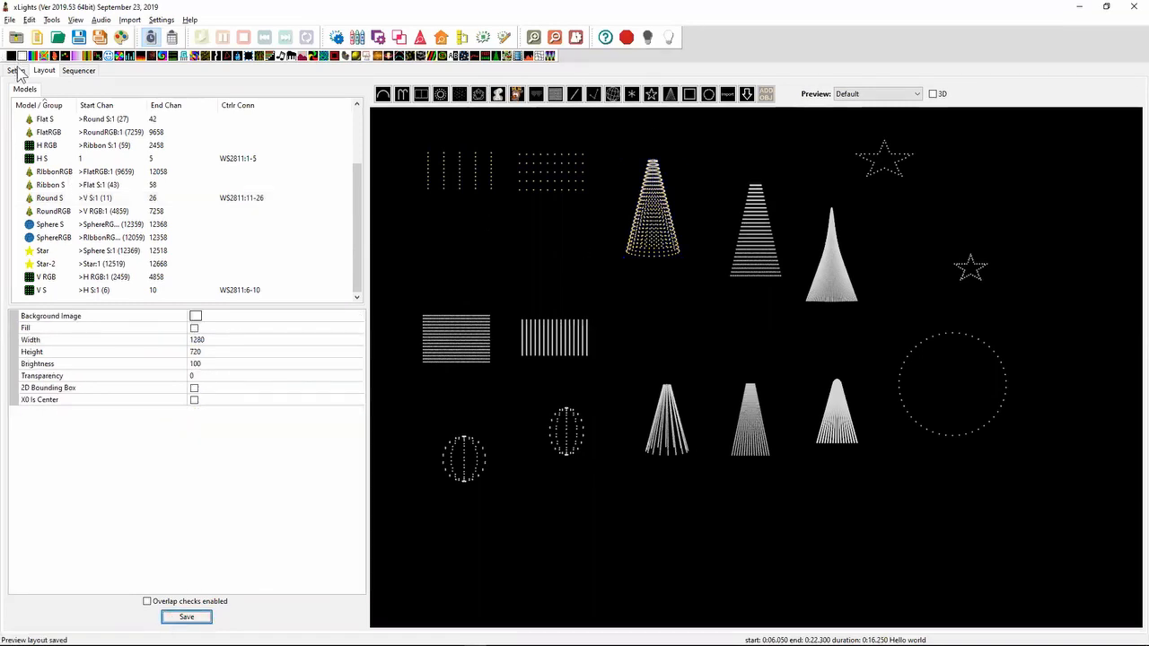
- Return to the setup and visualise the first E1.31 output's controller, enlarging the window to examine the pixel counts per port
click(16, 70)
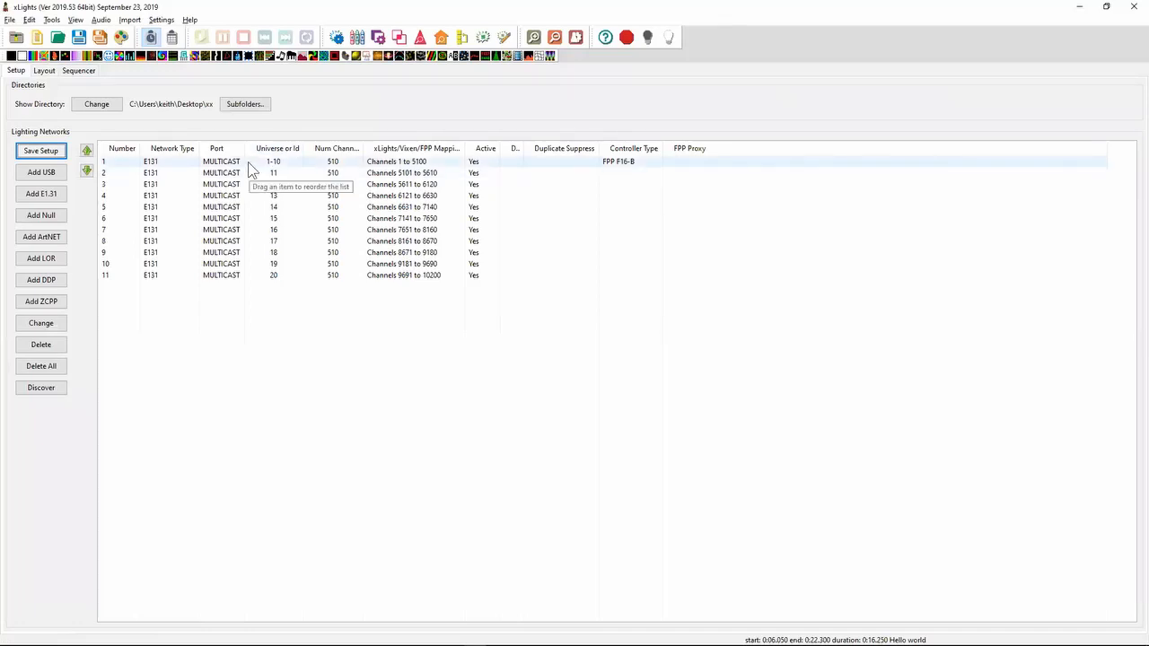
right_click(248, 162)
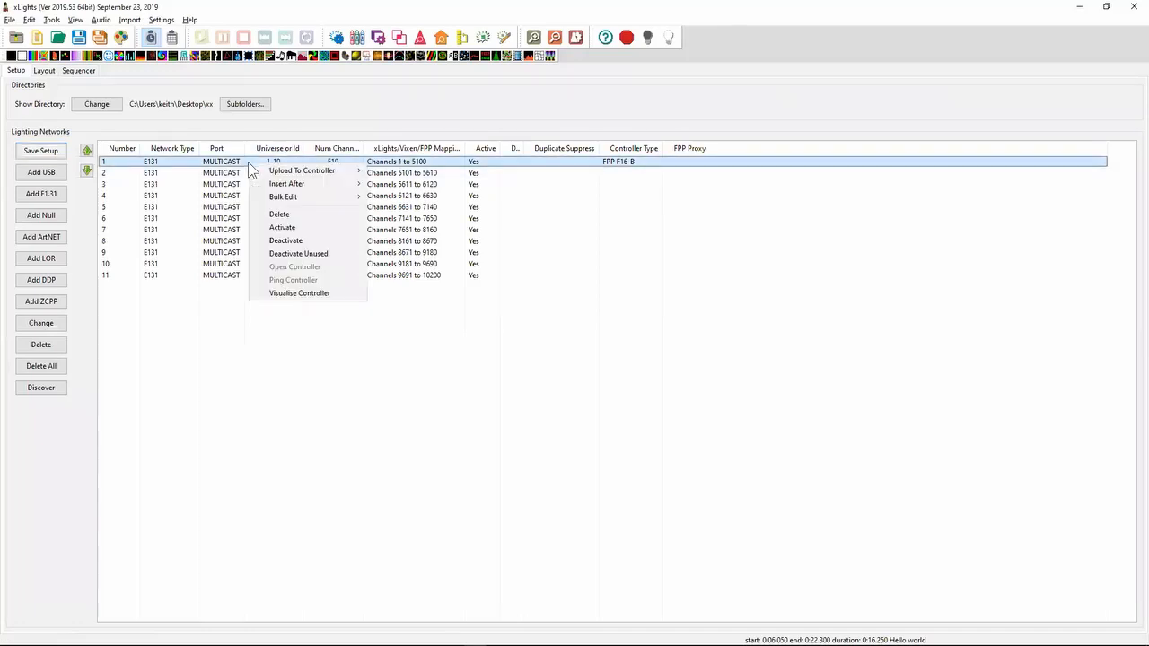
click(303, 294)
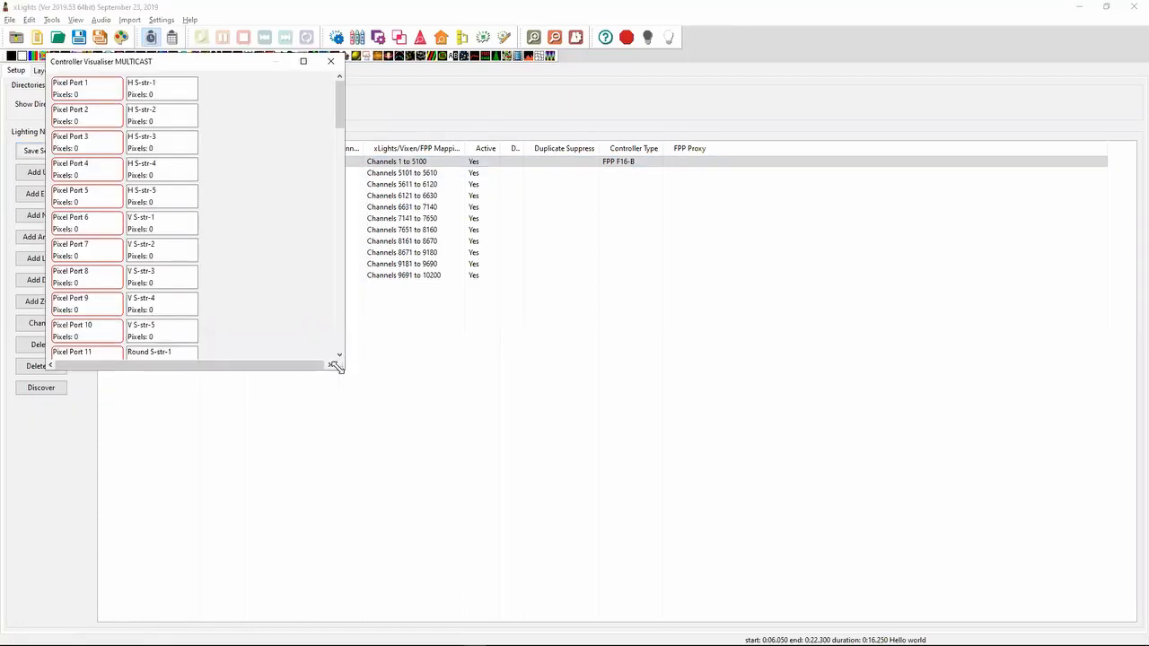
drag(336, 366, 580, 593)
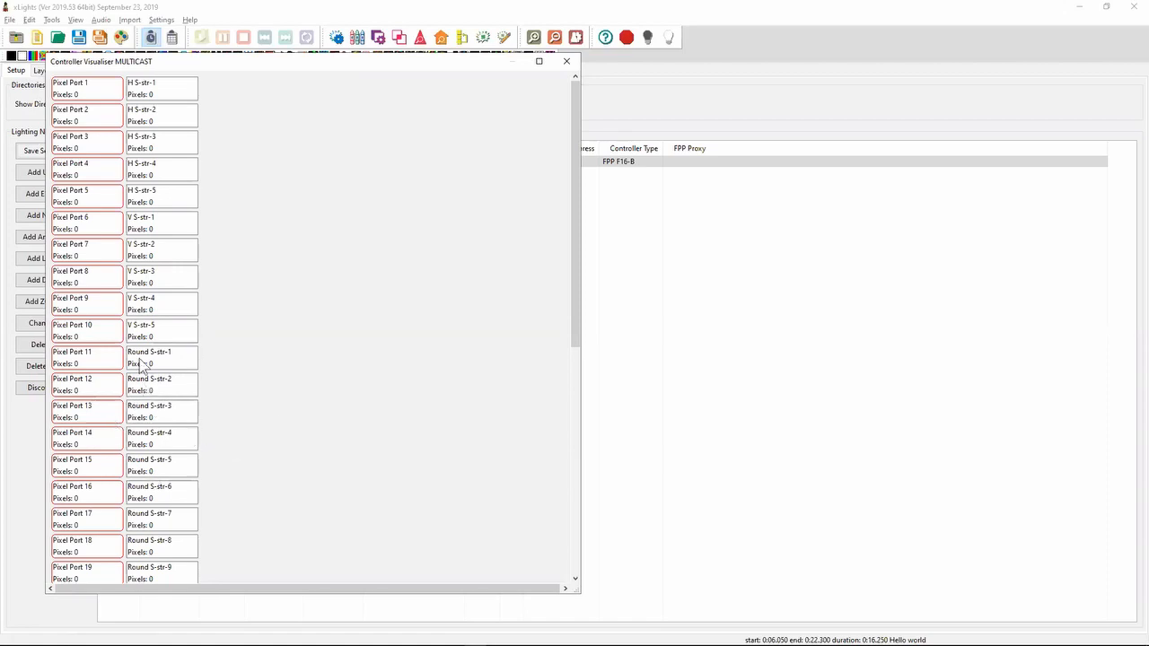
click(574, 386)
drag(573, 386, 579, 143)
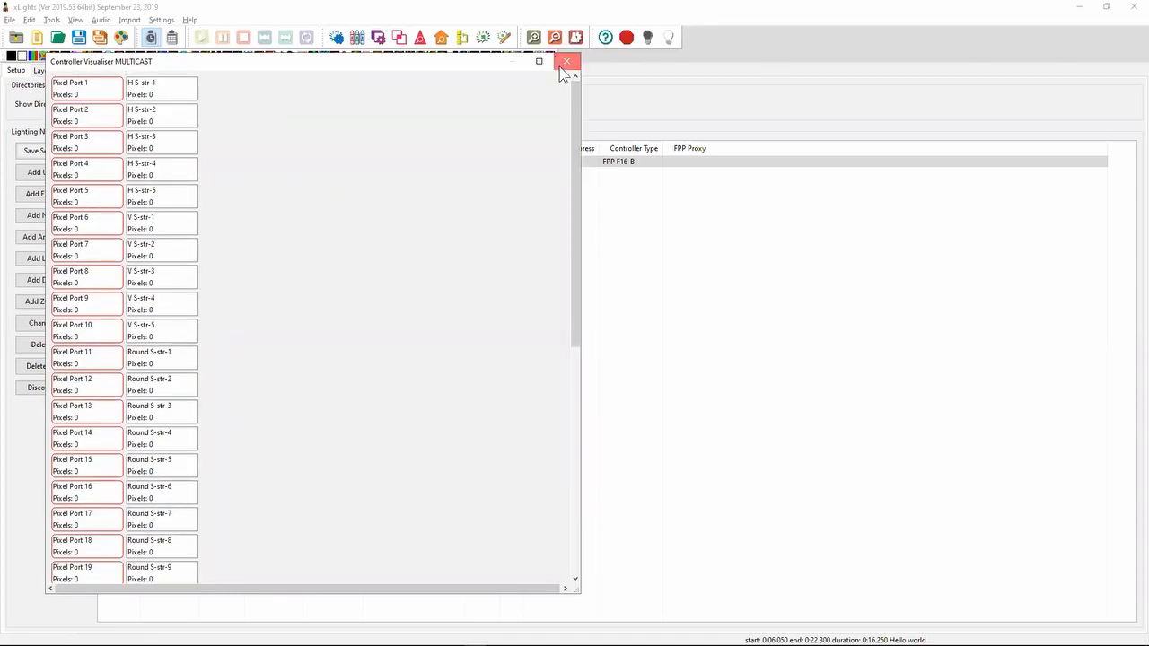
click(564, 64)
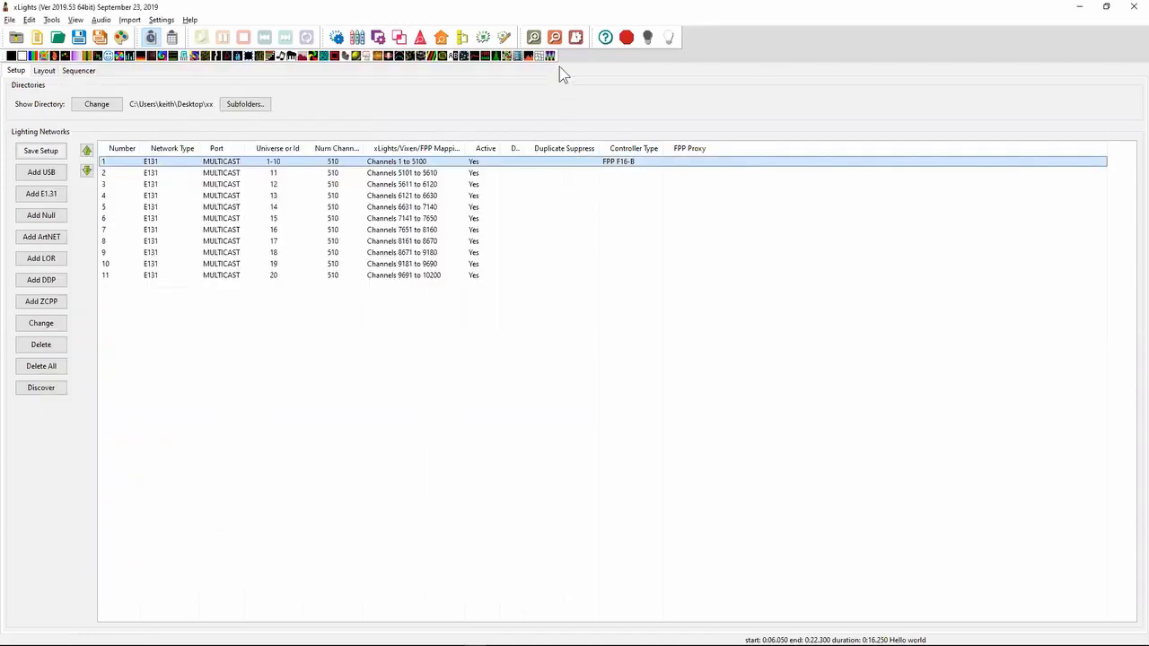
- Back in the layout, review the H S, V S and Round S connections and set the H S matrix's protocol to DMX
click(44, 70)
click(481, 184)
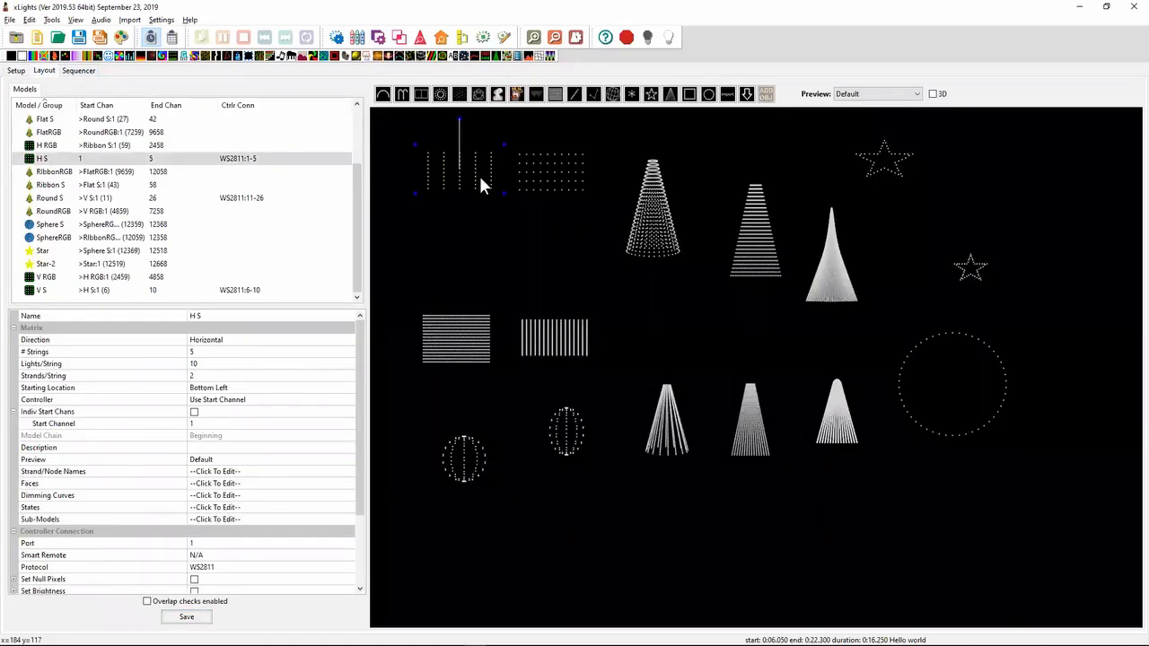
click(536, 183)
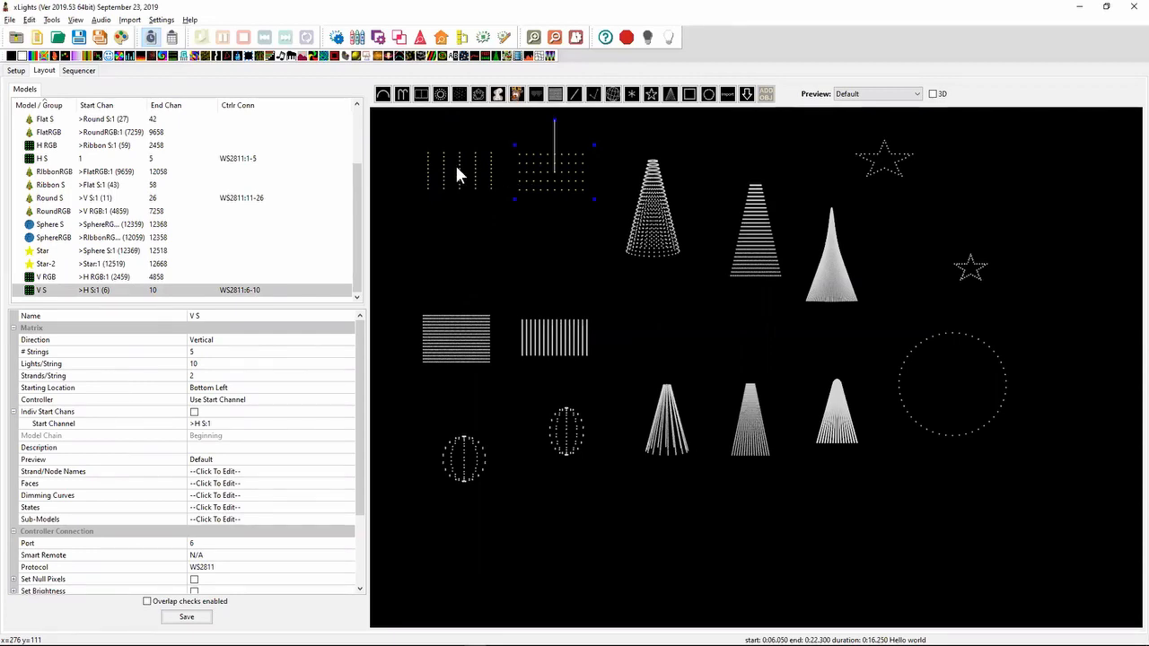
click(645, 229)
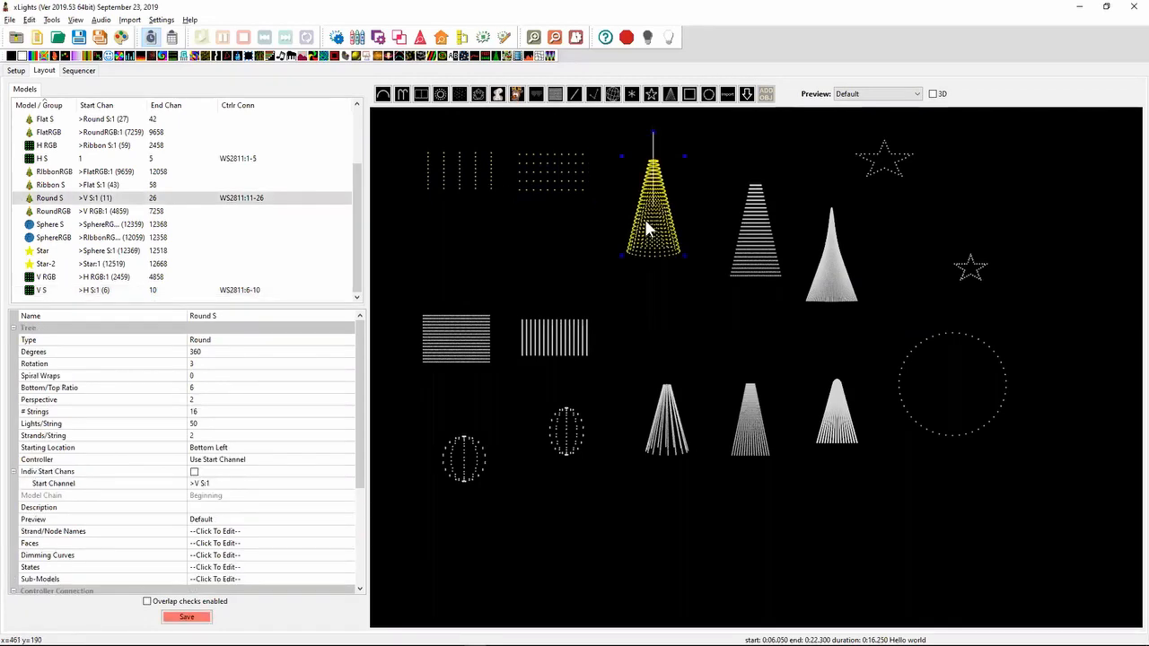
click(500, 187)
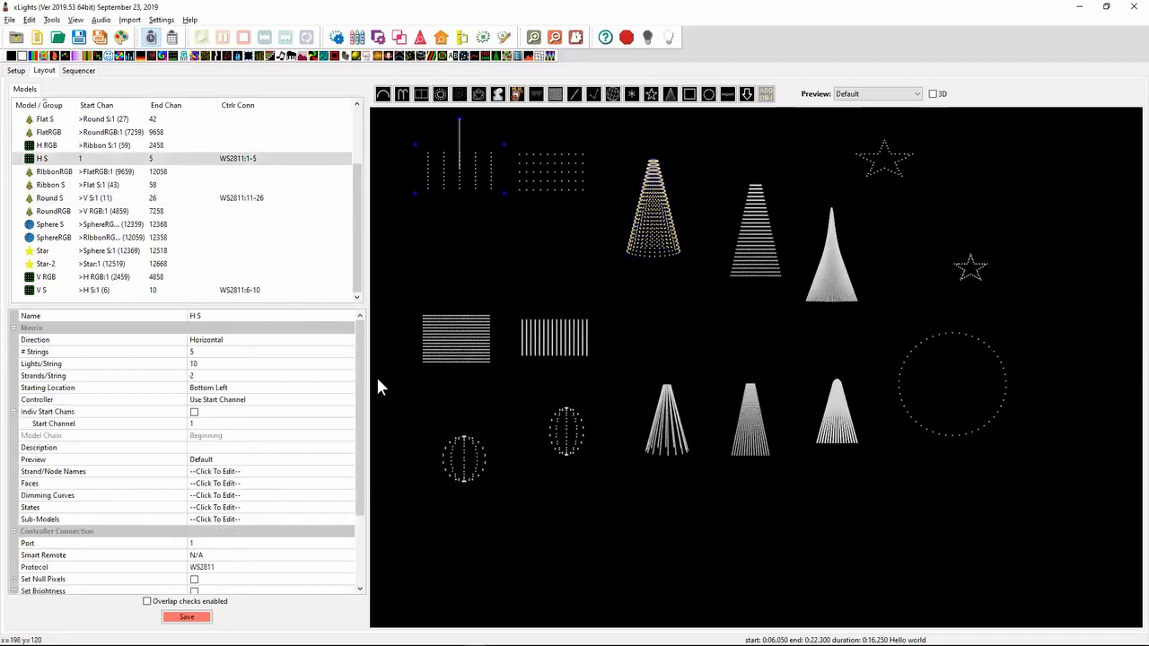
click(231, 568)
click(231, 567)
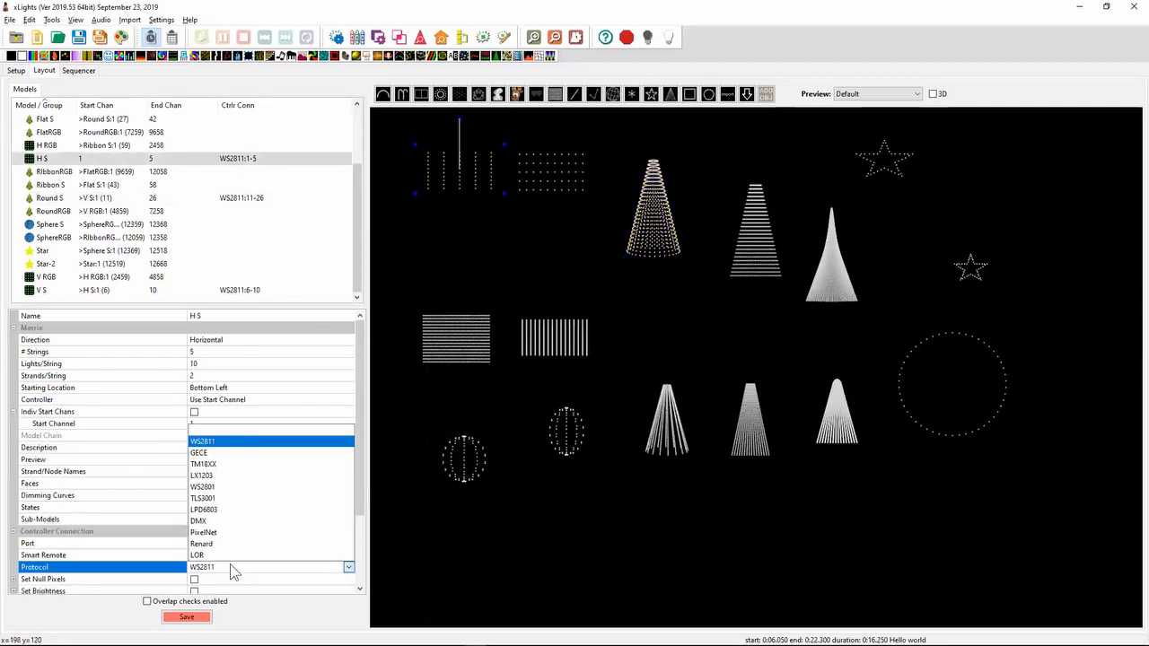
click(227, 521)
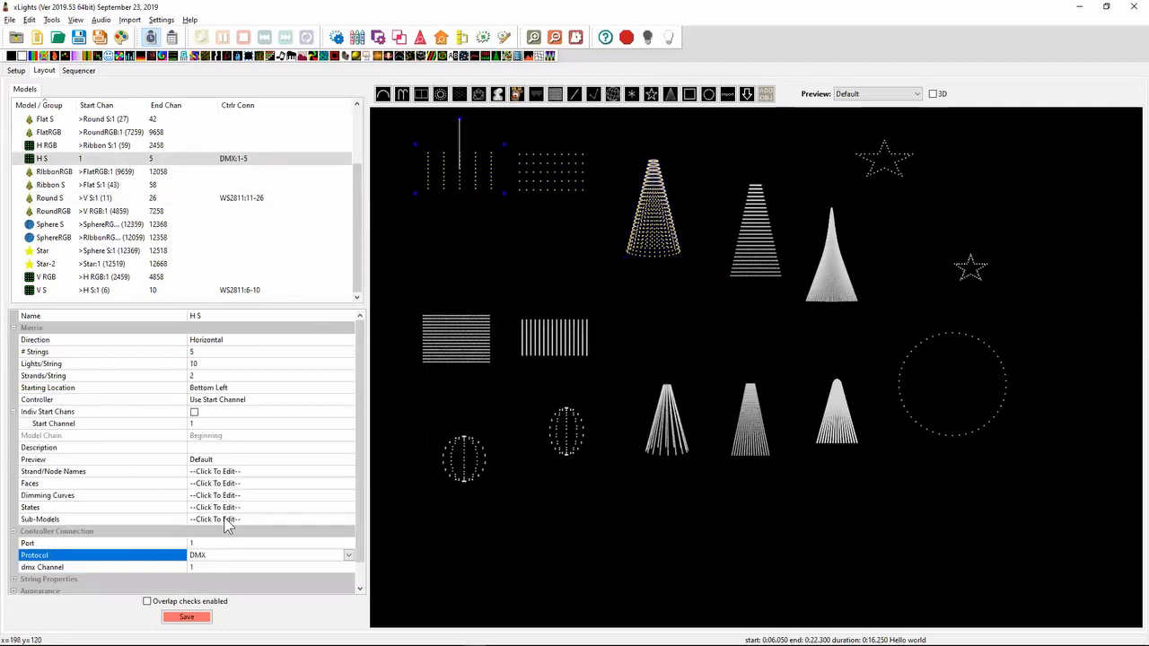
- Try to clear the controller port of the V S, H S and Round S models
click(529, 168)
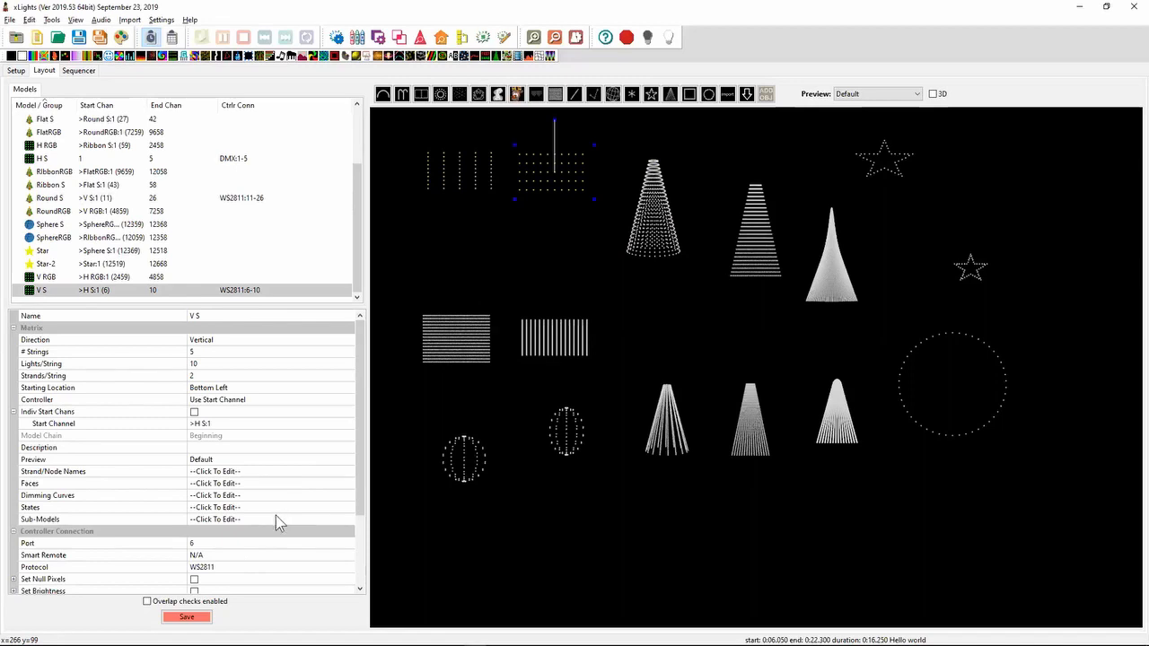
click(263, 543)
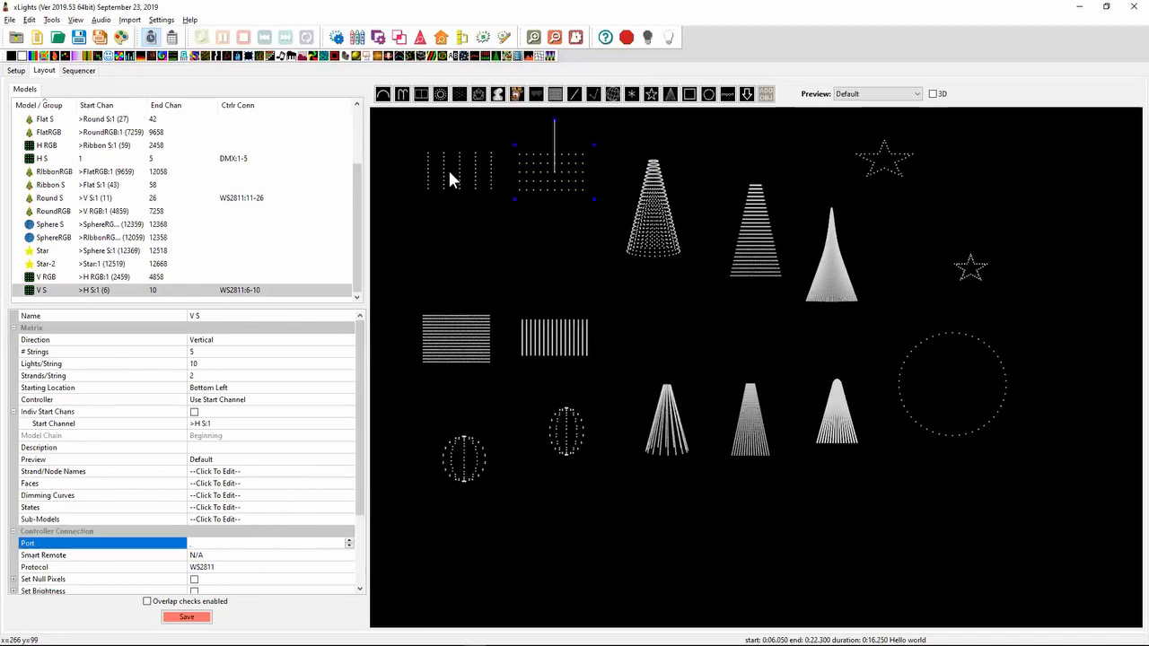
click(448, 168)
click(227, 543)
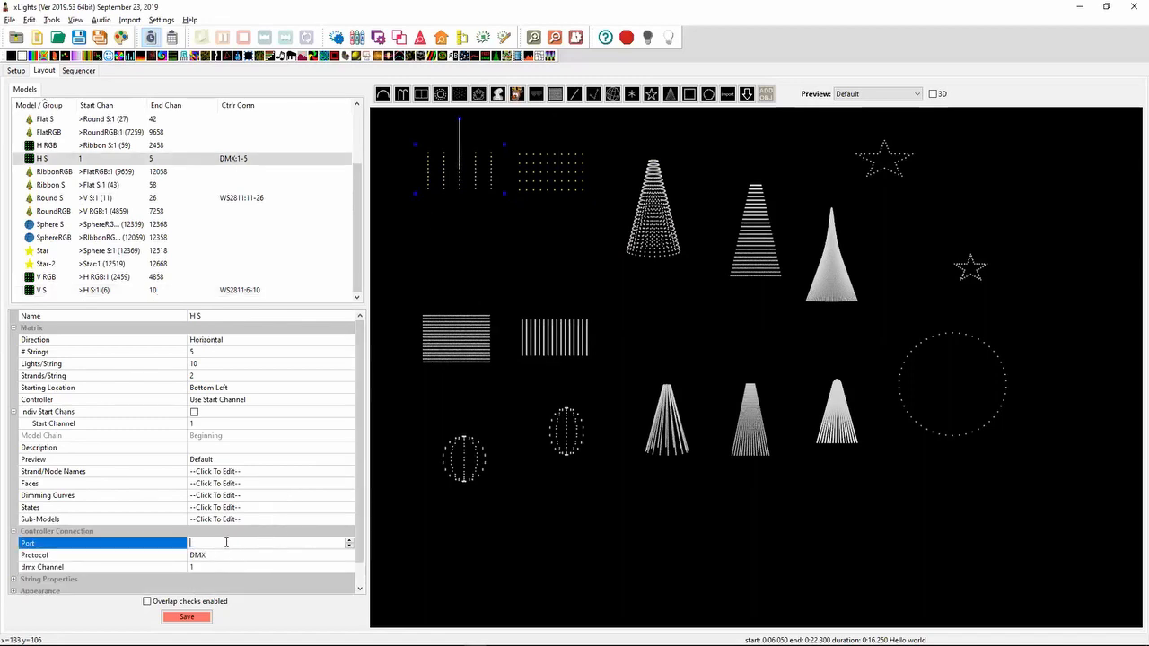
click(664, 224)
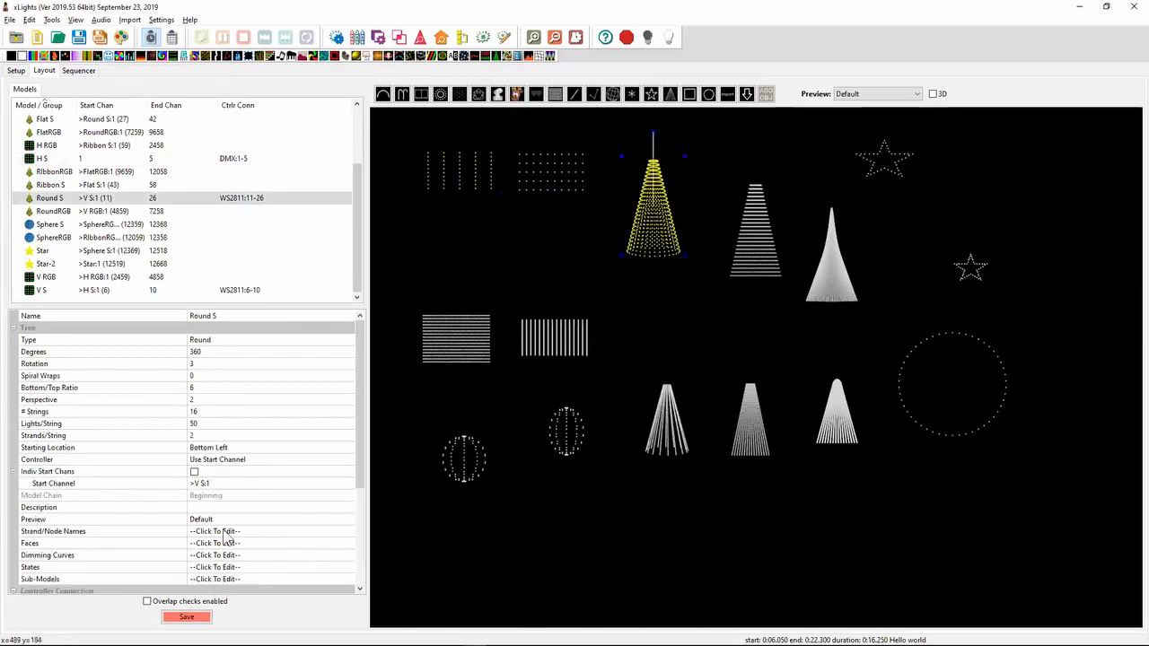
scroll(364, 533, down, 4)
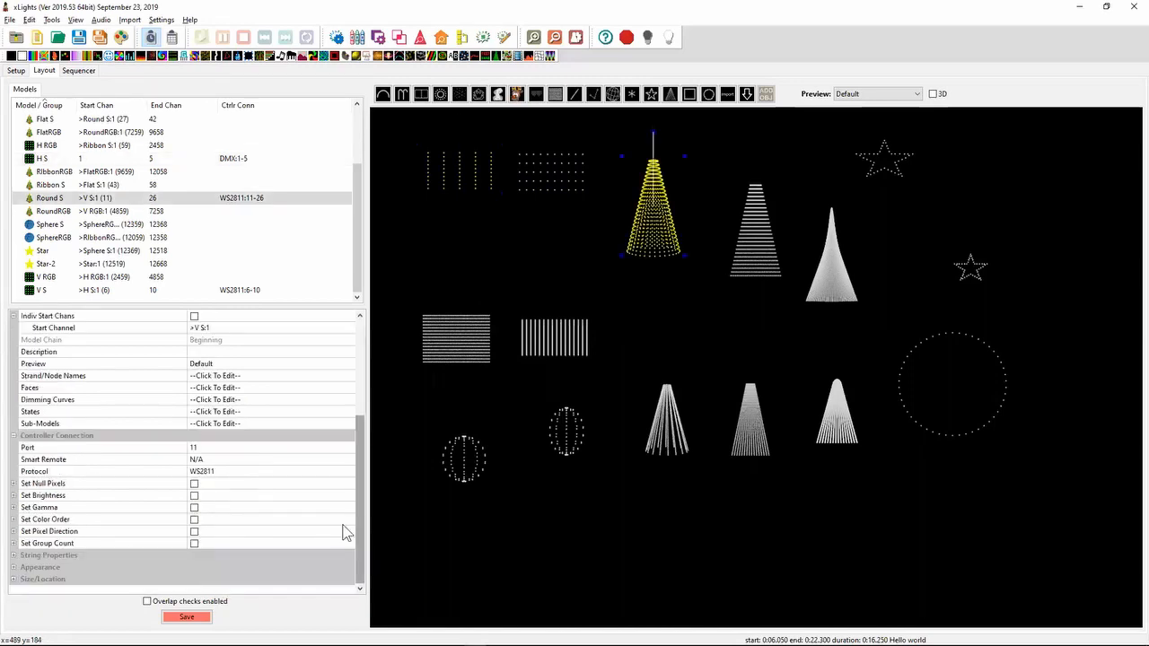
click(237, 447)
click(516, 194)
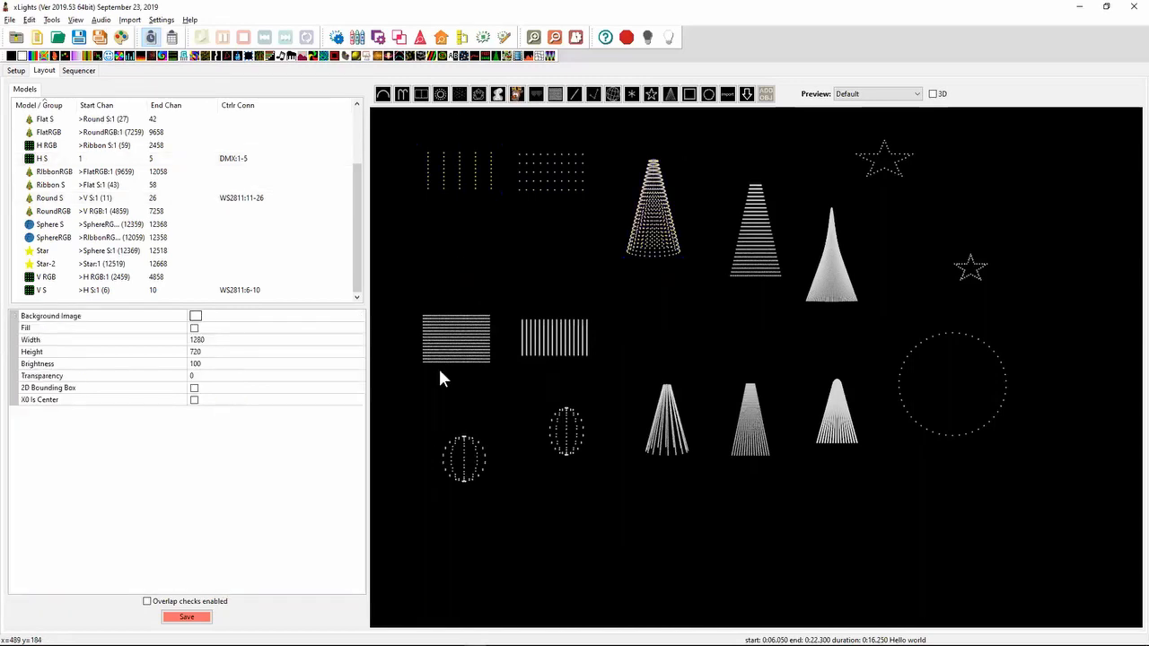
- Assign the H RGB matrix to controller port 1
click(449, 343)
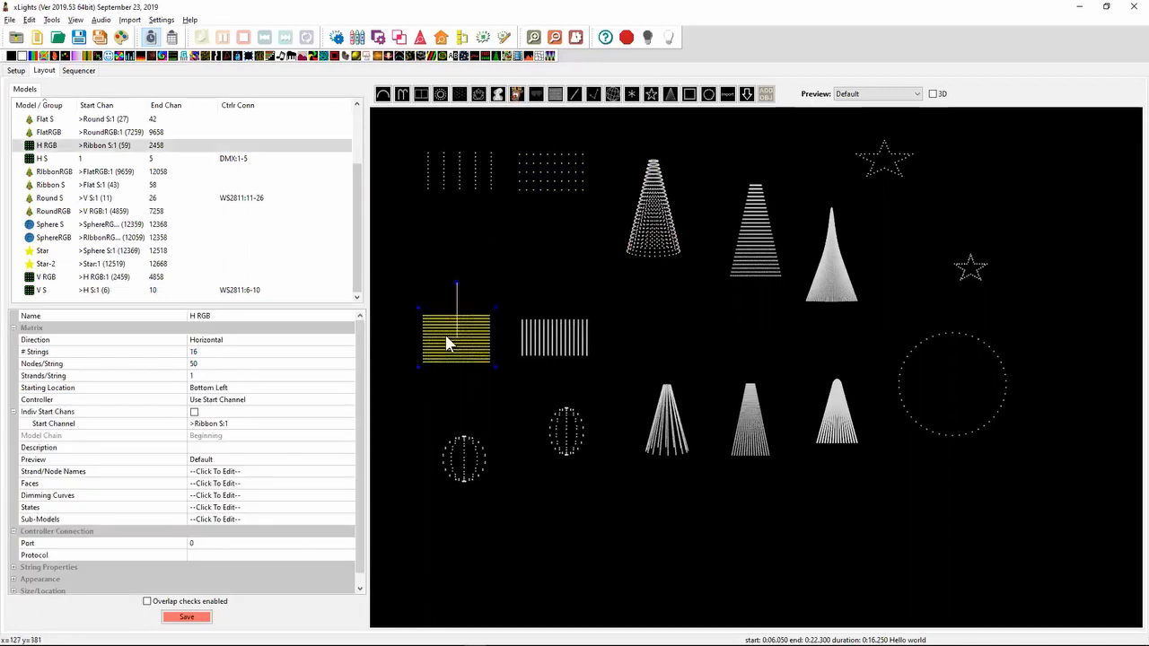
click(215, 544)
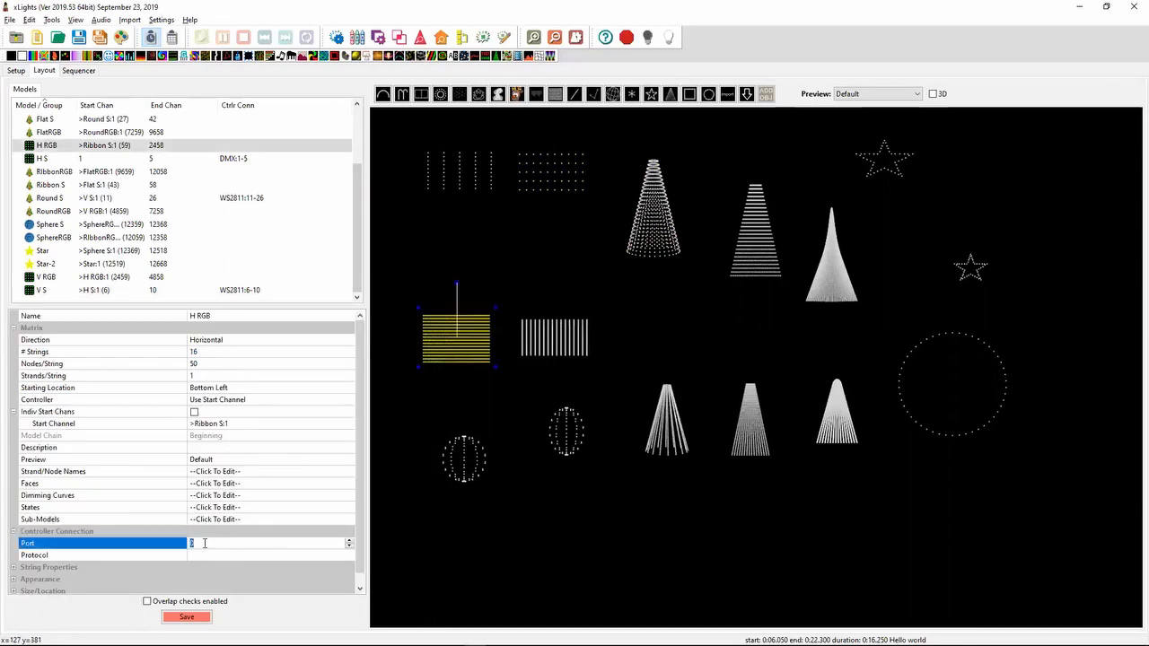
text(1)
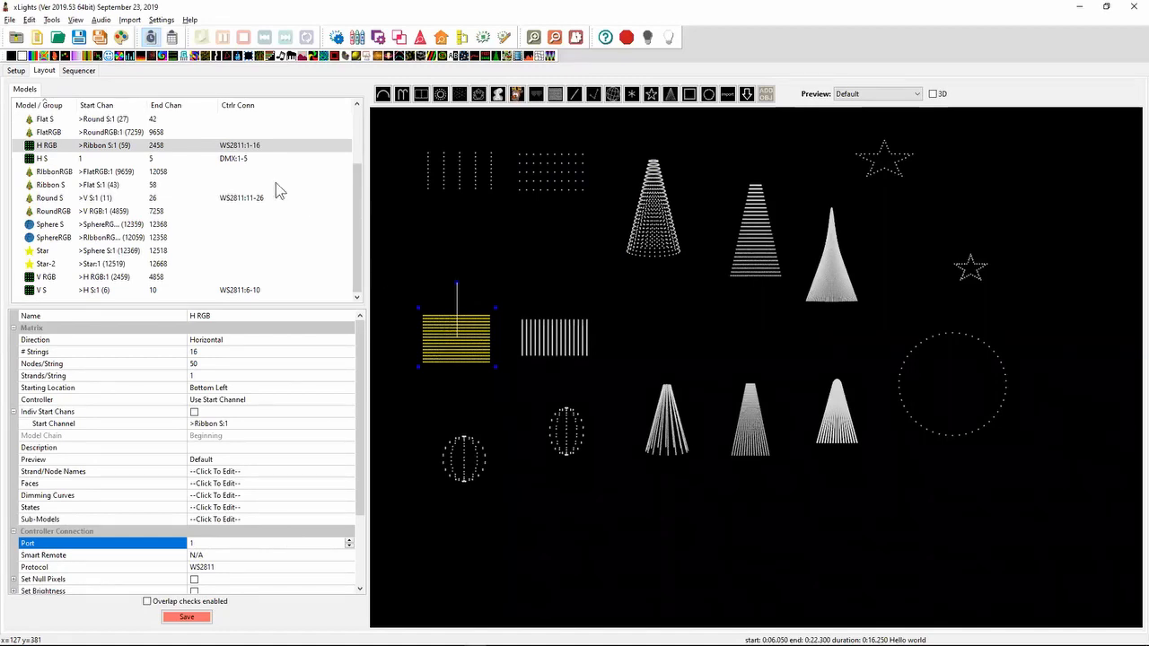
- Set the H S matrix's controller port to 0
click(238, 160)
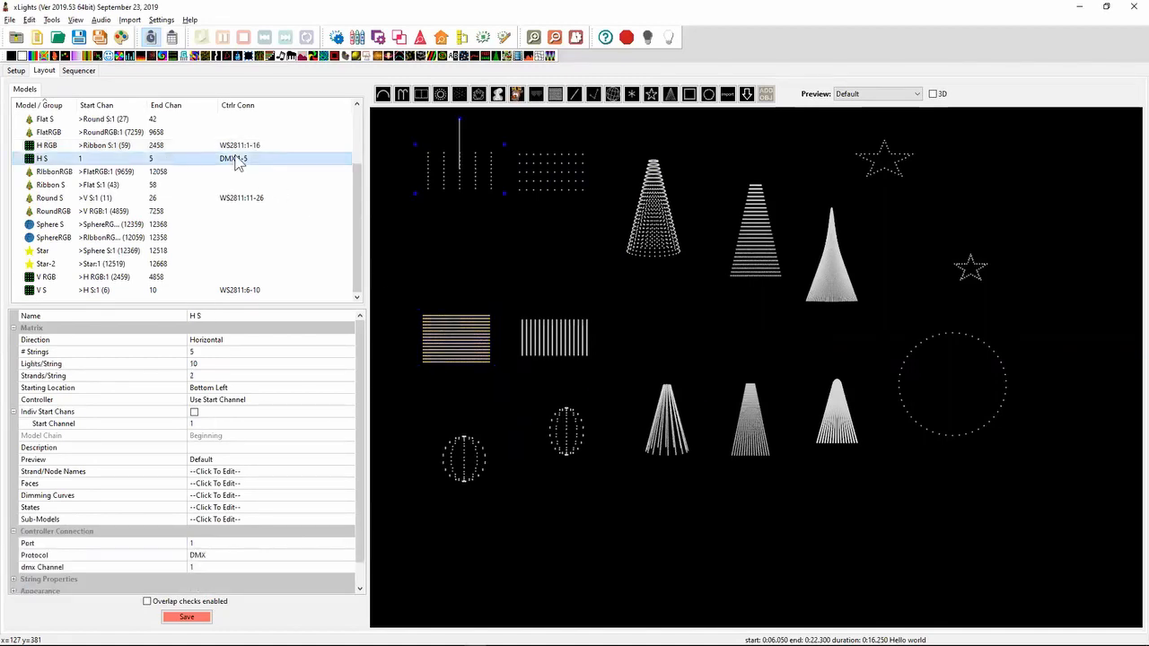
click(248, 544)
text(0)
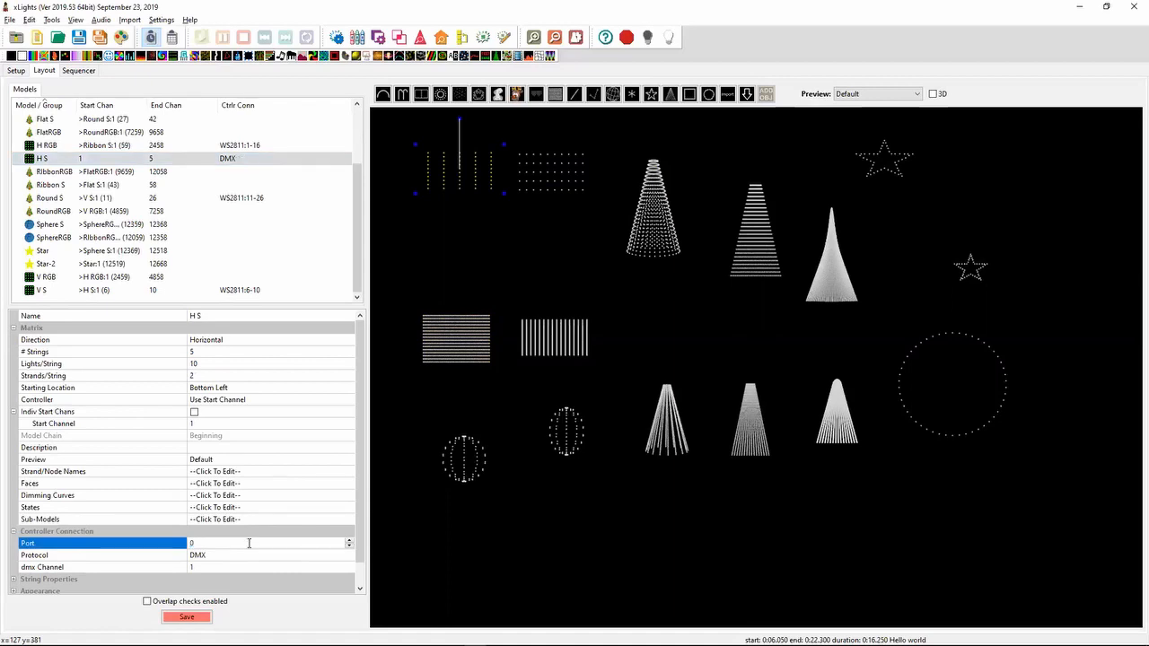
- Set the V S matrix's controller port to 0
click(557, 184)
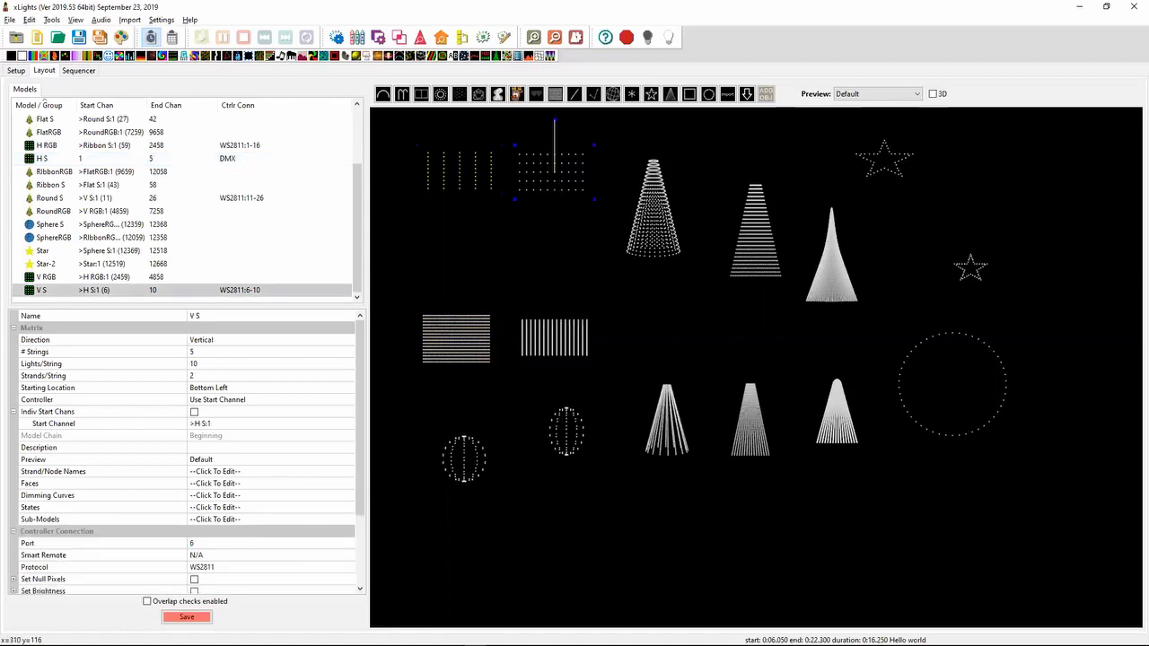
click(215, 545)
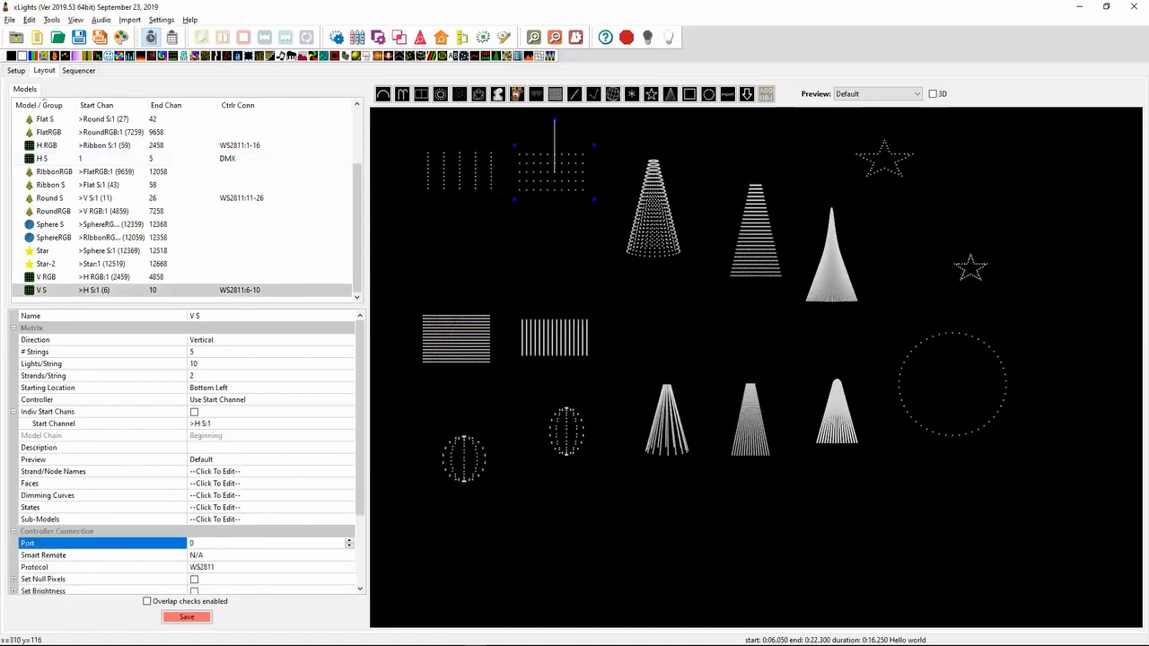
text(0)
- Set the Round S tree's controller port to 0
click(653, 205)
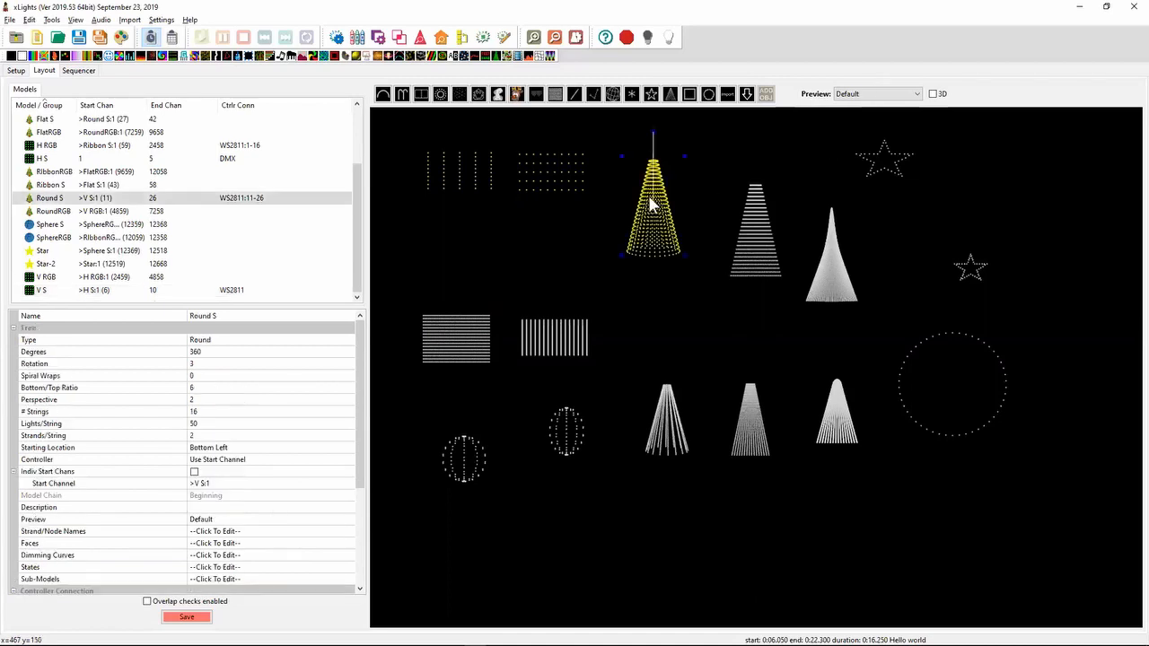
click(359, 521)
click(238, 448)
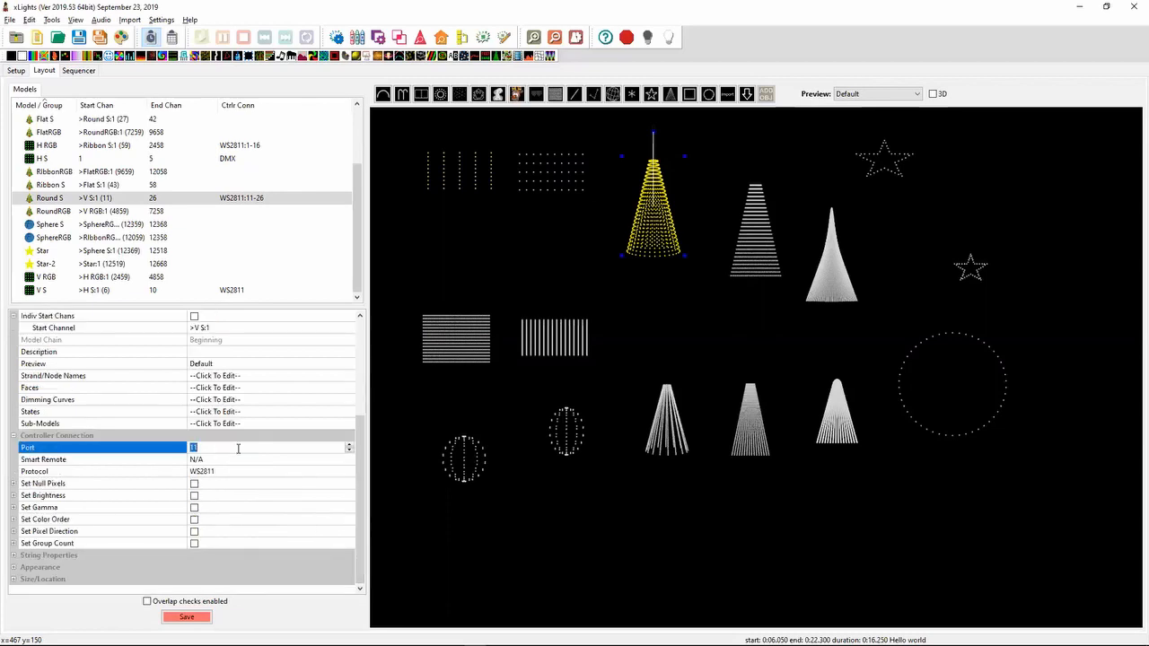
key(Return)
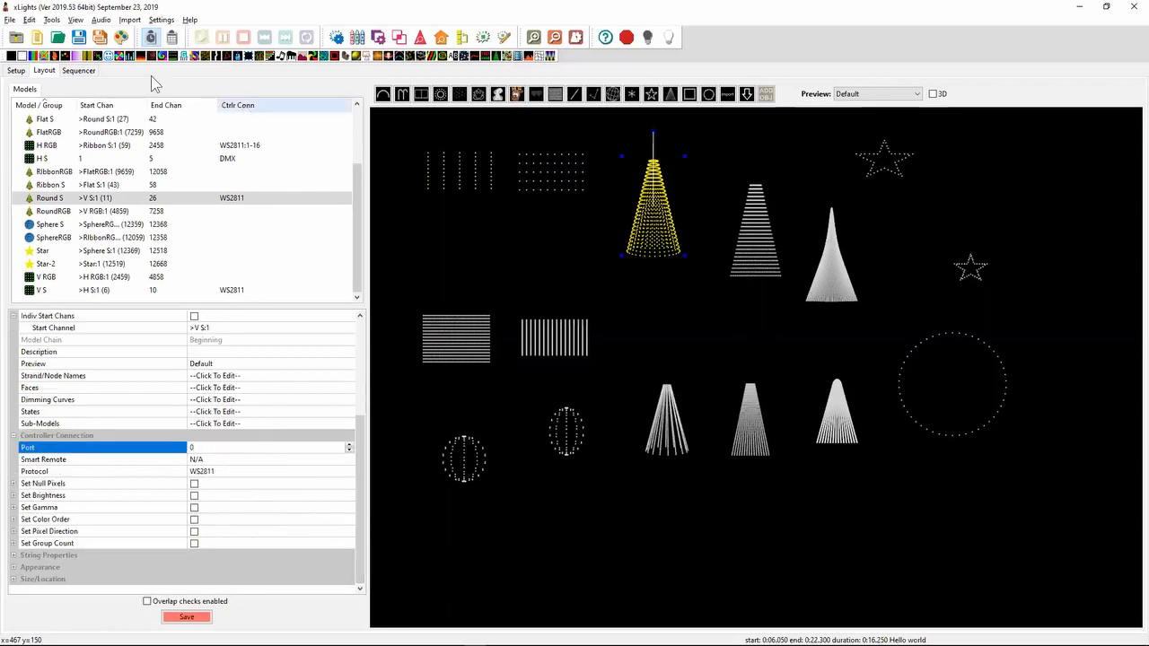
- Dismiss the prompt to save a sequence and save the layout changes instead
click(93, 41)
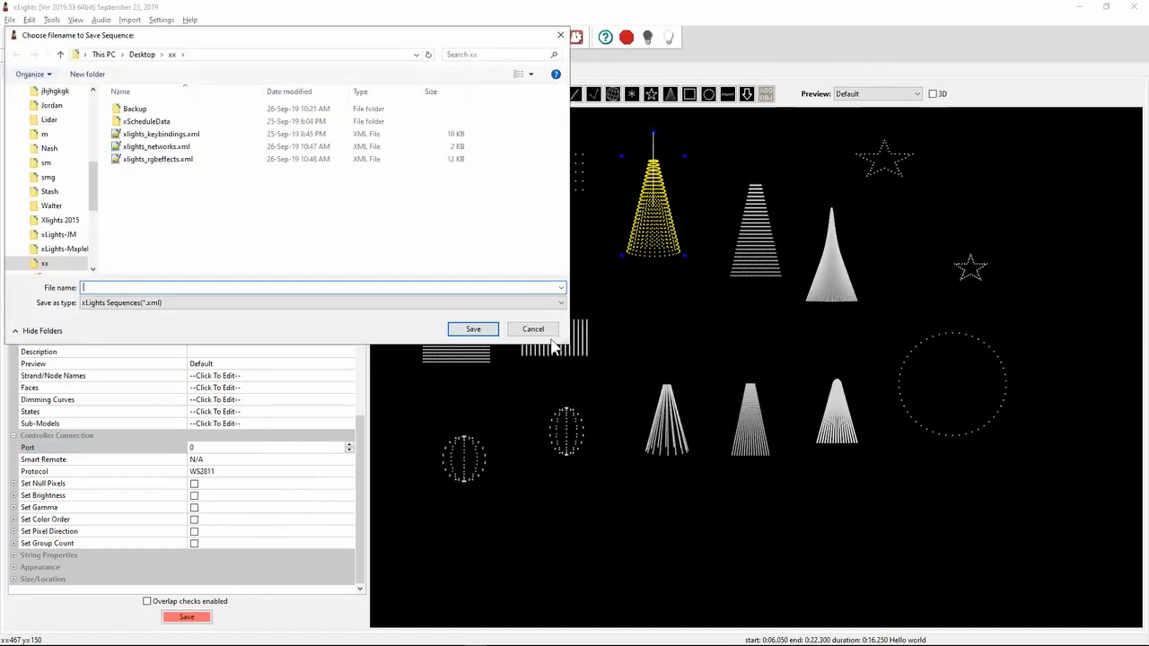
click(537, 329)
click(189, 617)
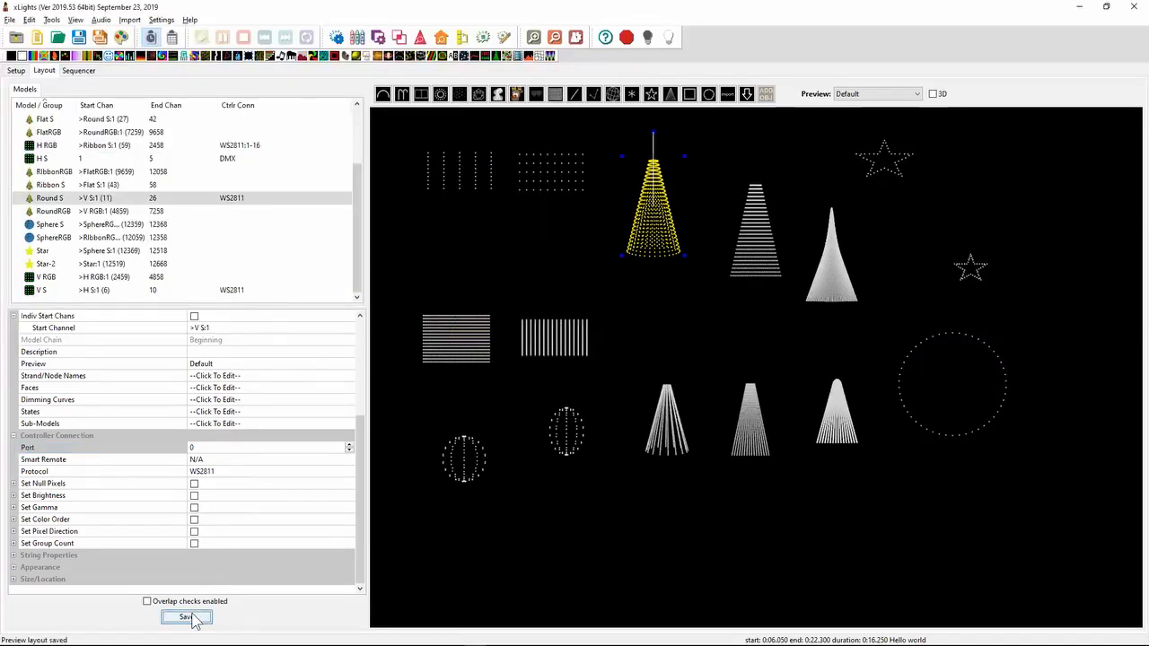
- Visualise the FPP F16-B controller on the first E131 network and enlarge the visualiser to show all 16 pixel ports
click(17, 71)
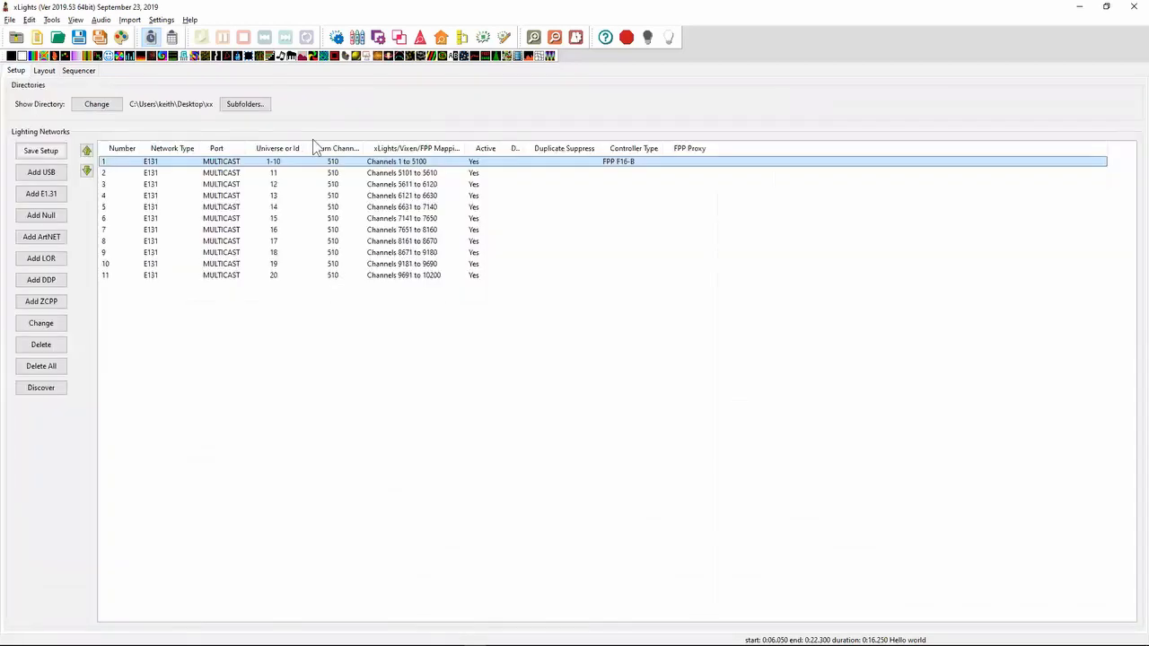
right_click(188, 162)
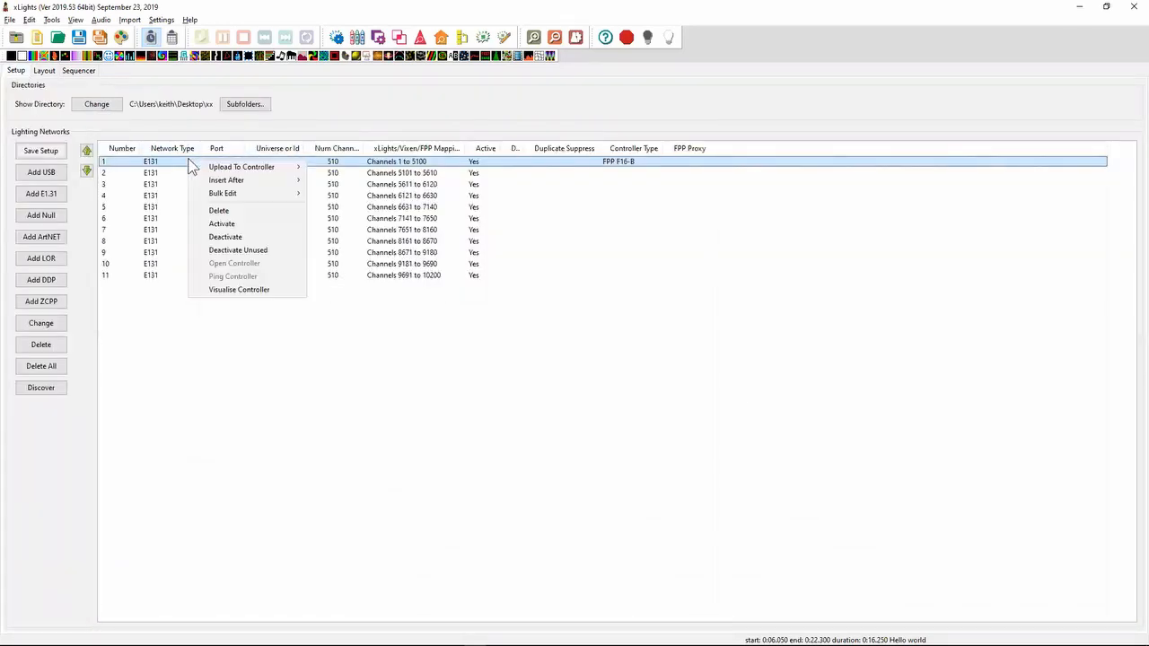
click(216, 290)
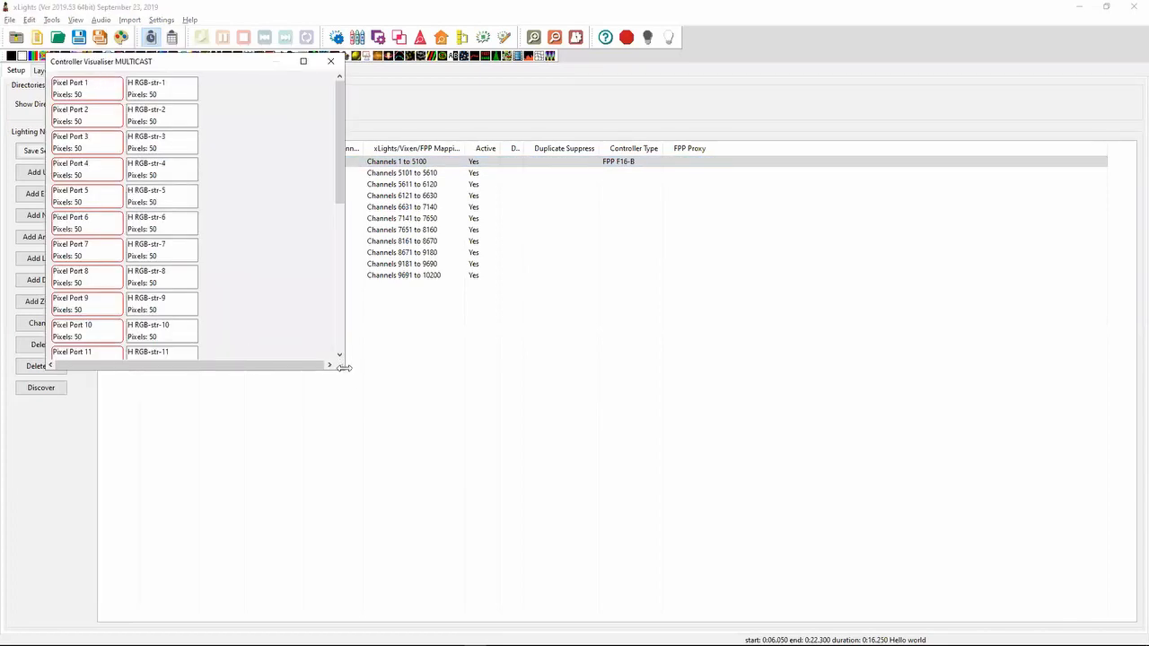
drag(345, 371, 639, 569)
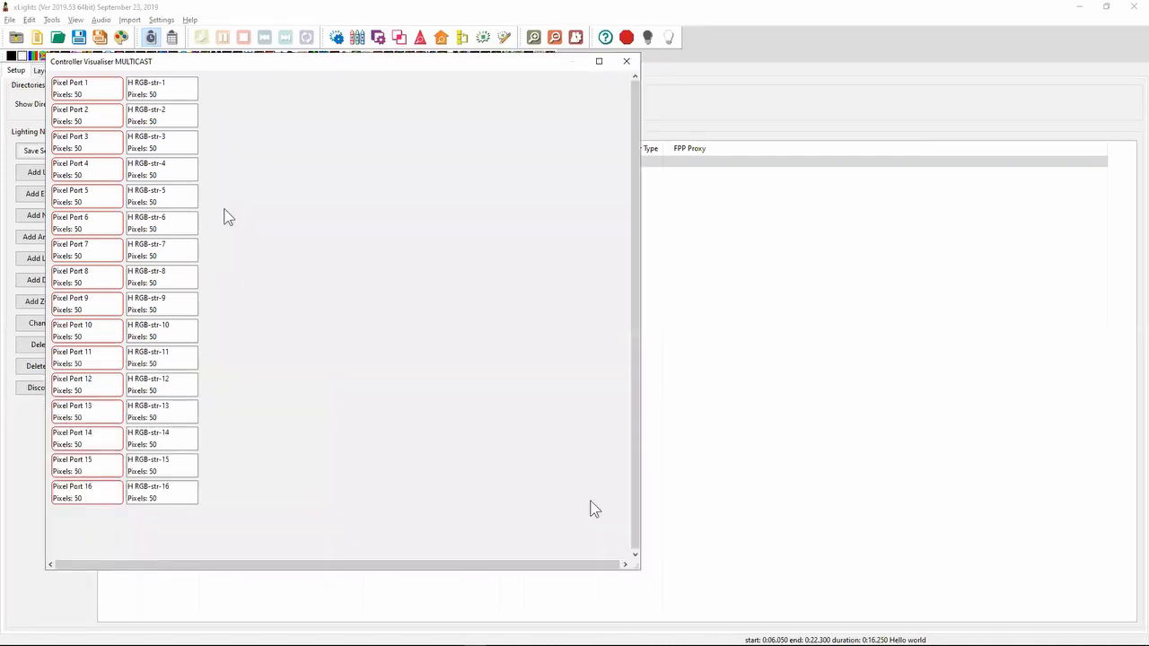
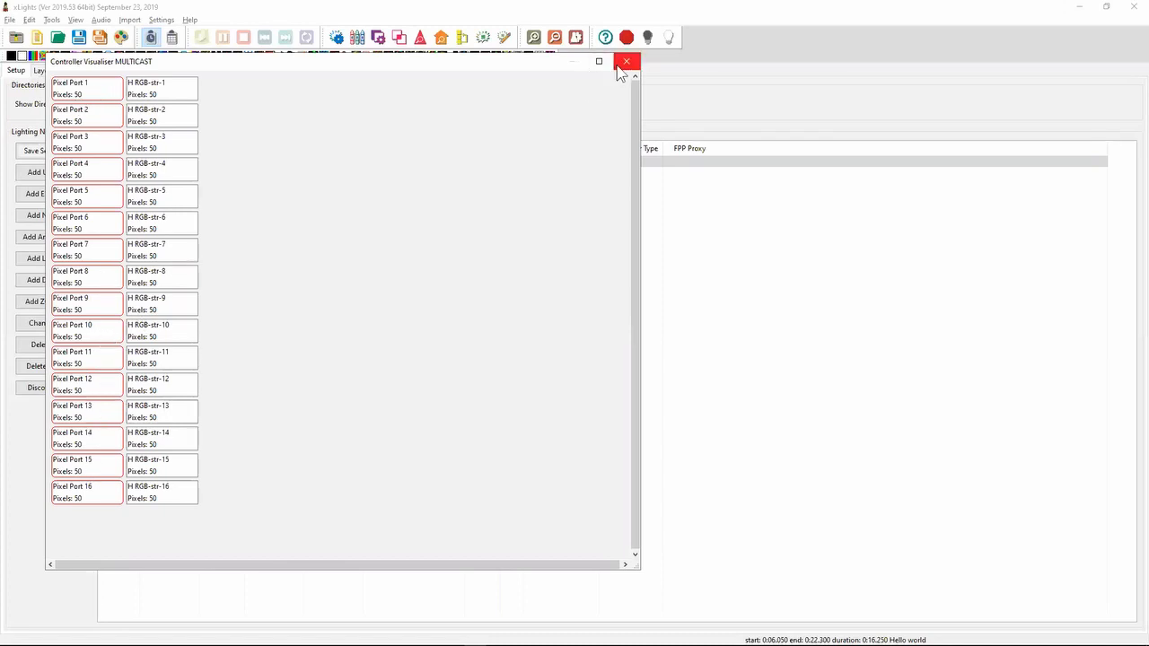
- Show the controller visualiser's print and CSV export options, and close the visualiser
right_click(293, 186)
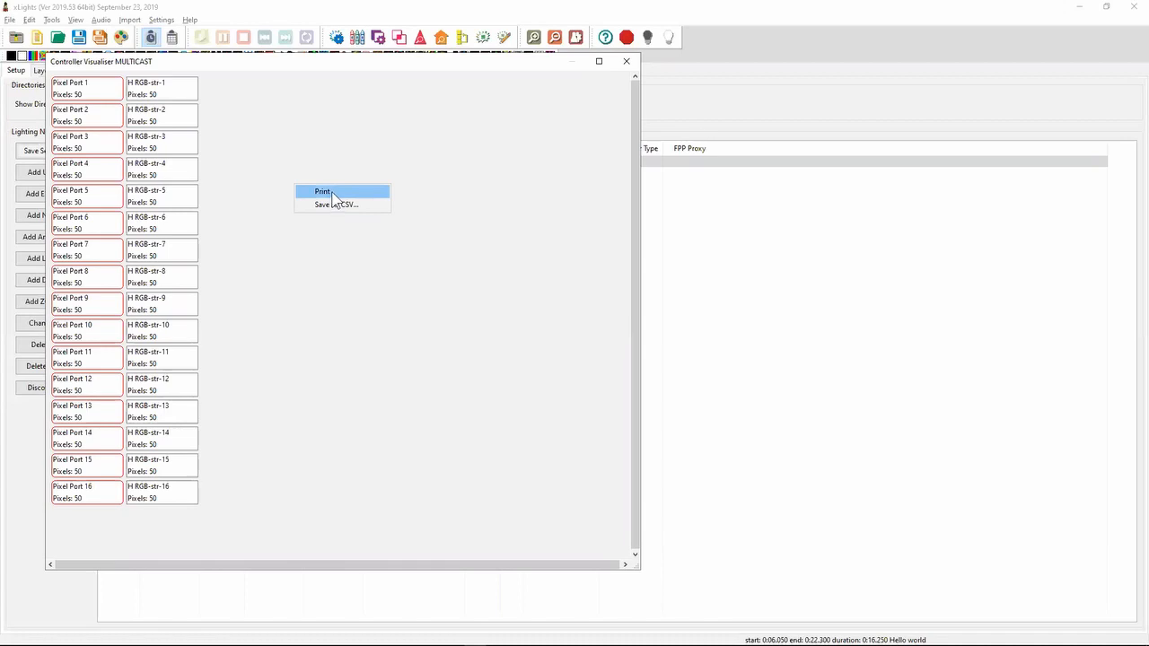
click(626, 63)
click(626, 63)
- Switch to Notepad++ and highlight the 2019.38 release note about the Dissolve and "Circular Swirl" transitions
key(alt+Tab)
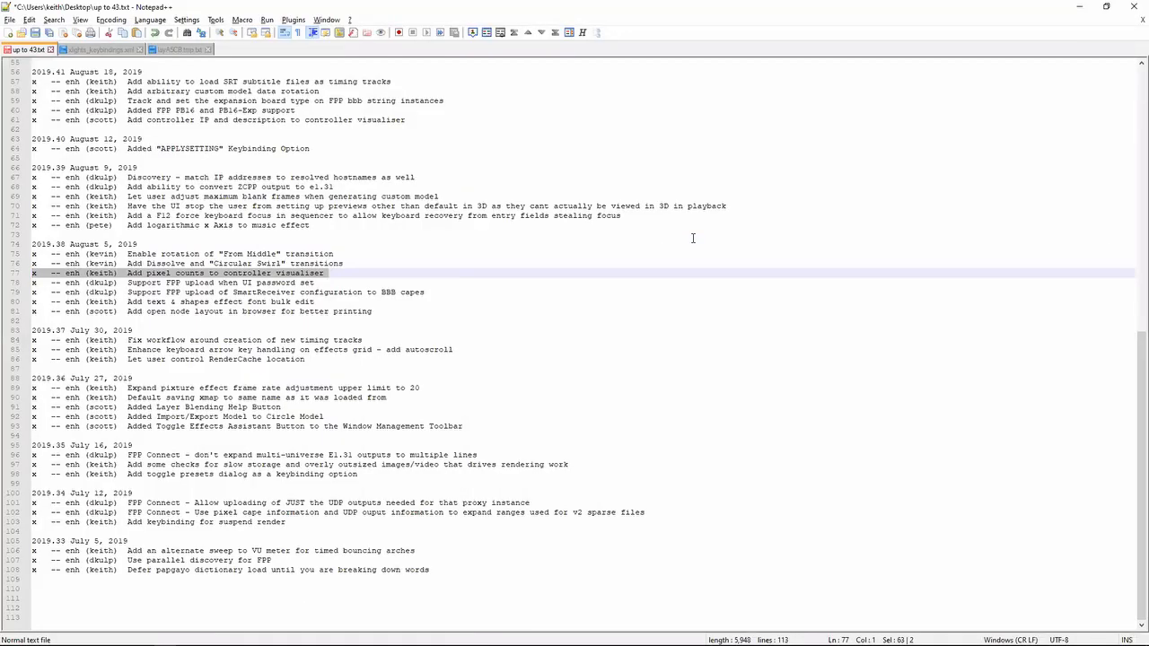
key(Up)
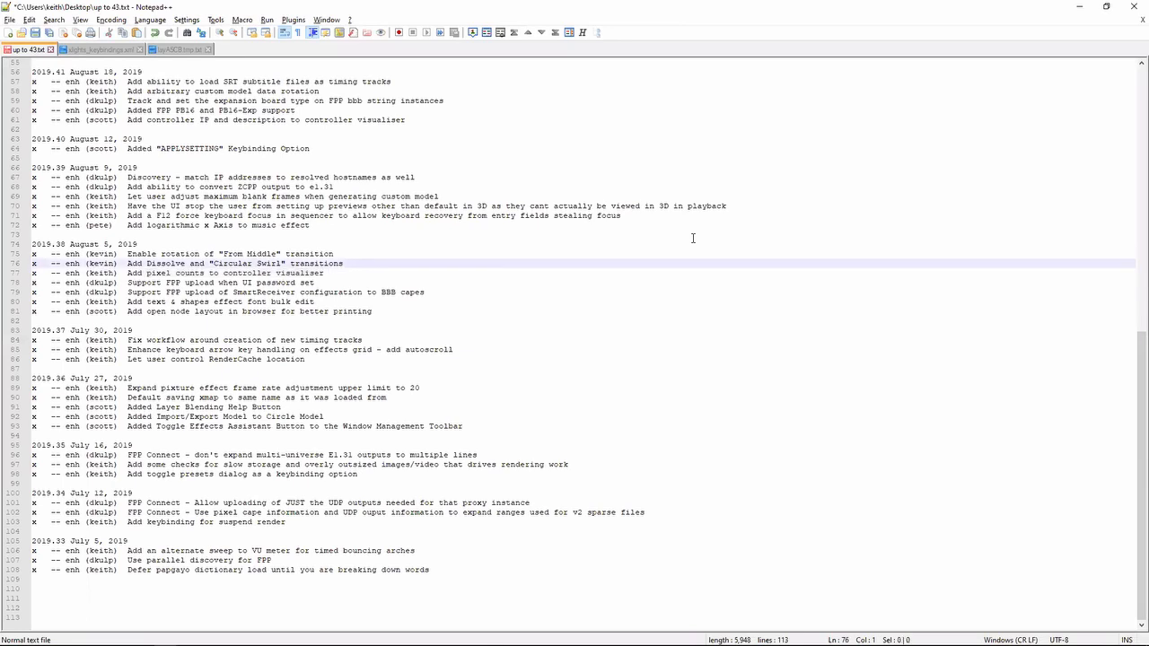
key(shift+Down)
- Switch to xLights and place a Bars effect on the H RGB row of the sequence, from about 9.15 s to 11.6 s
key(alt+Tab)
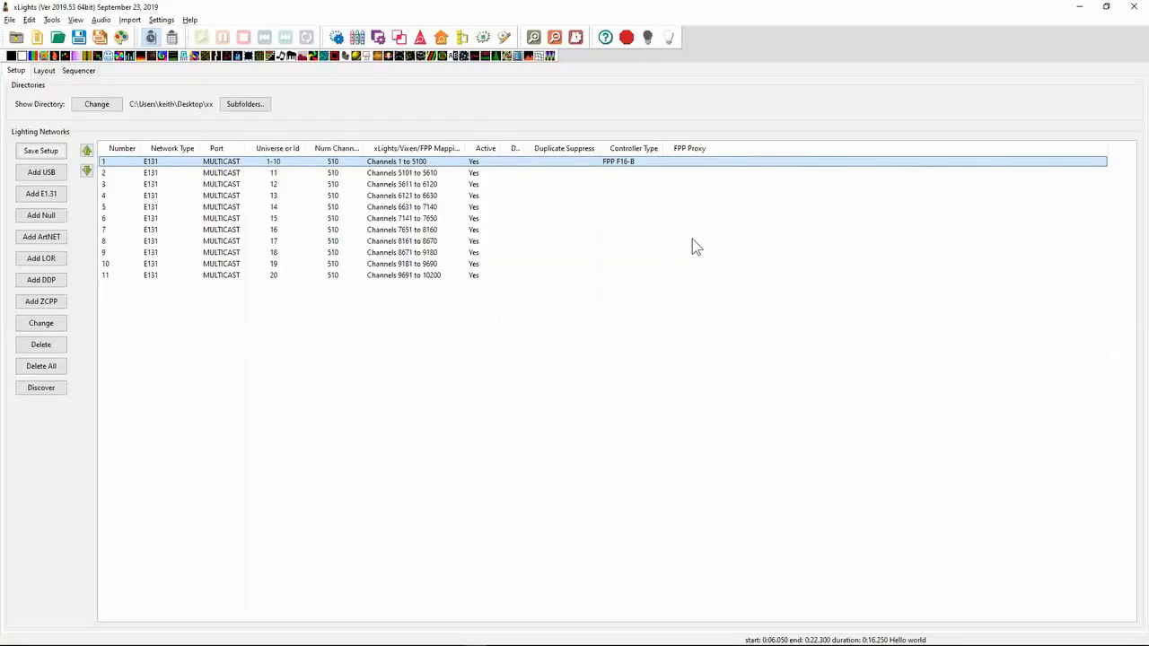
click(44, 71)
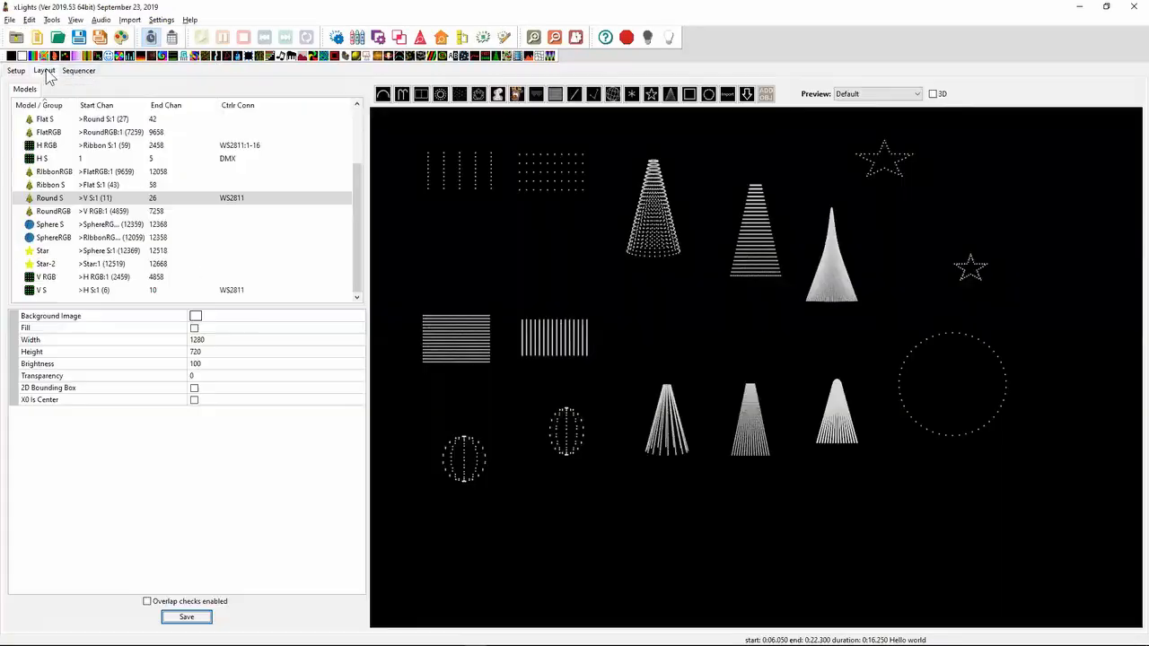
click(83, 71)
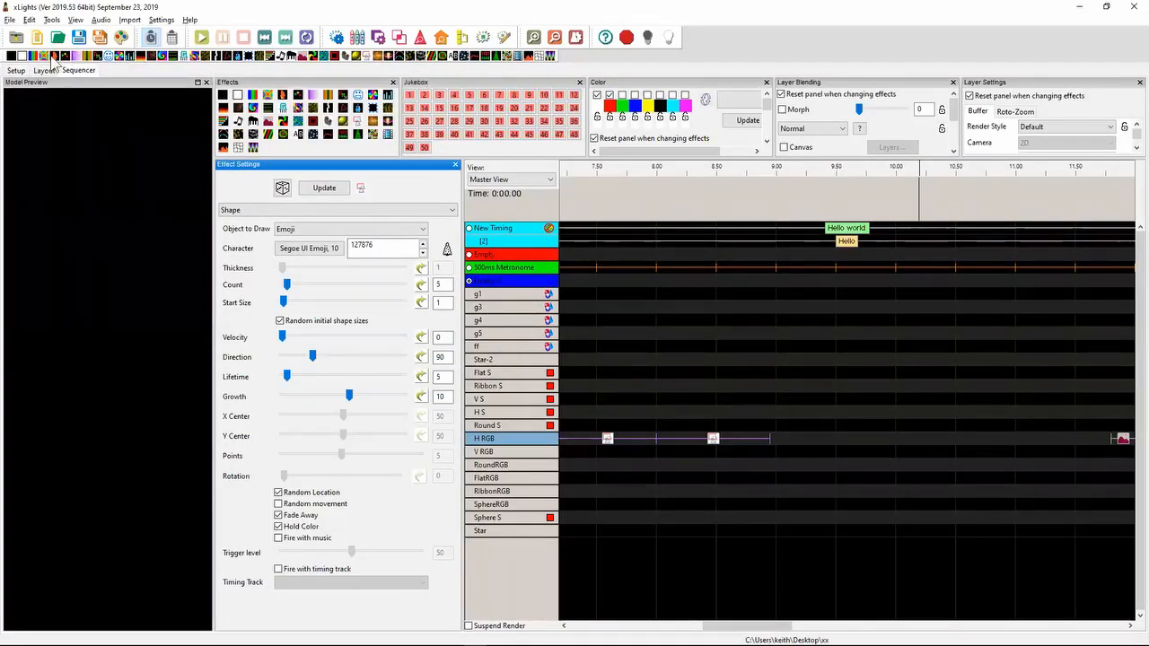
drag(38, 59, 862, 447)
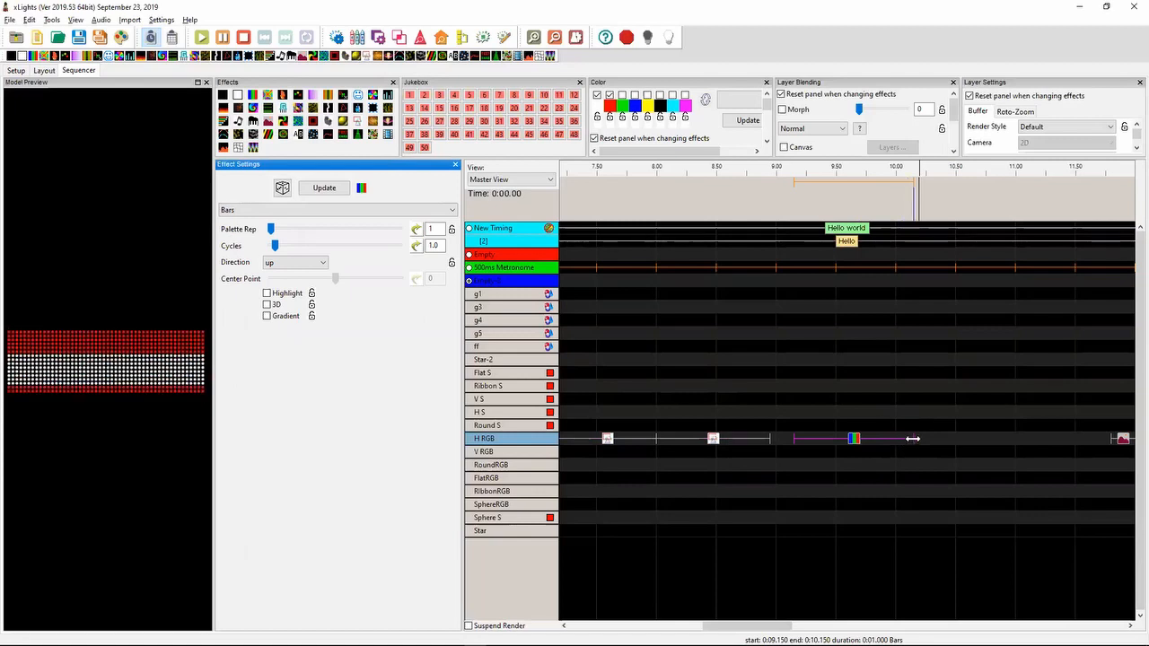
drag(1052, 434, 1087, 436)
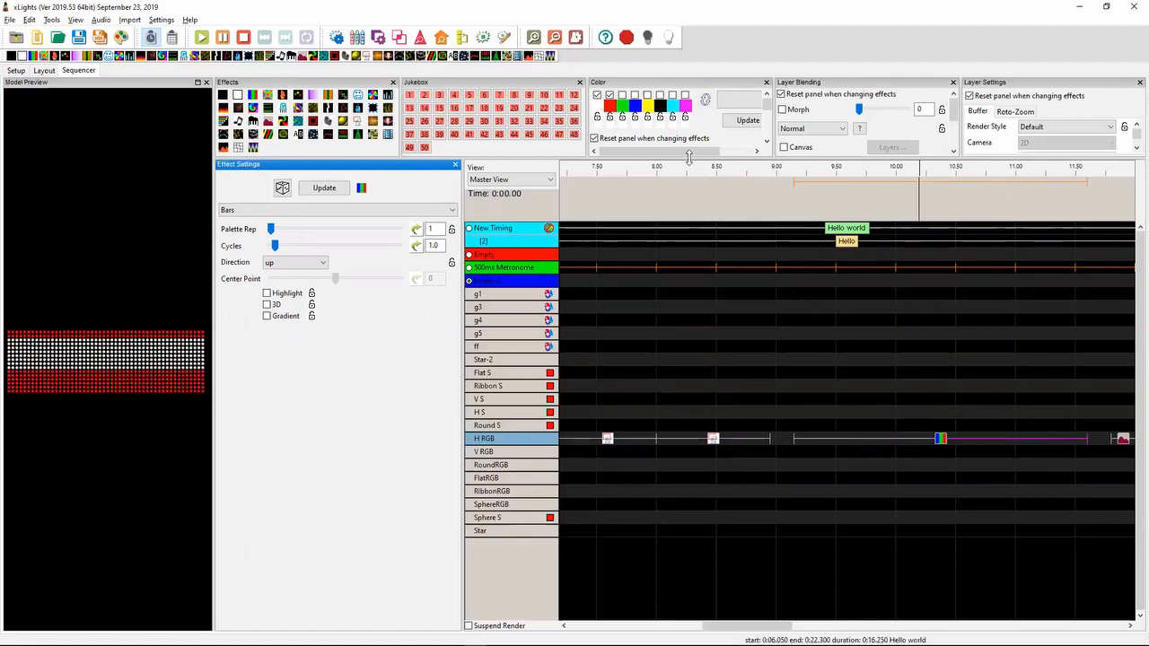
- Enlarge the effect option panels and set the Bars effect's in transition time to 1 second
drag(683, 160, 688, 272)
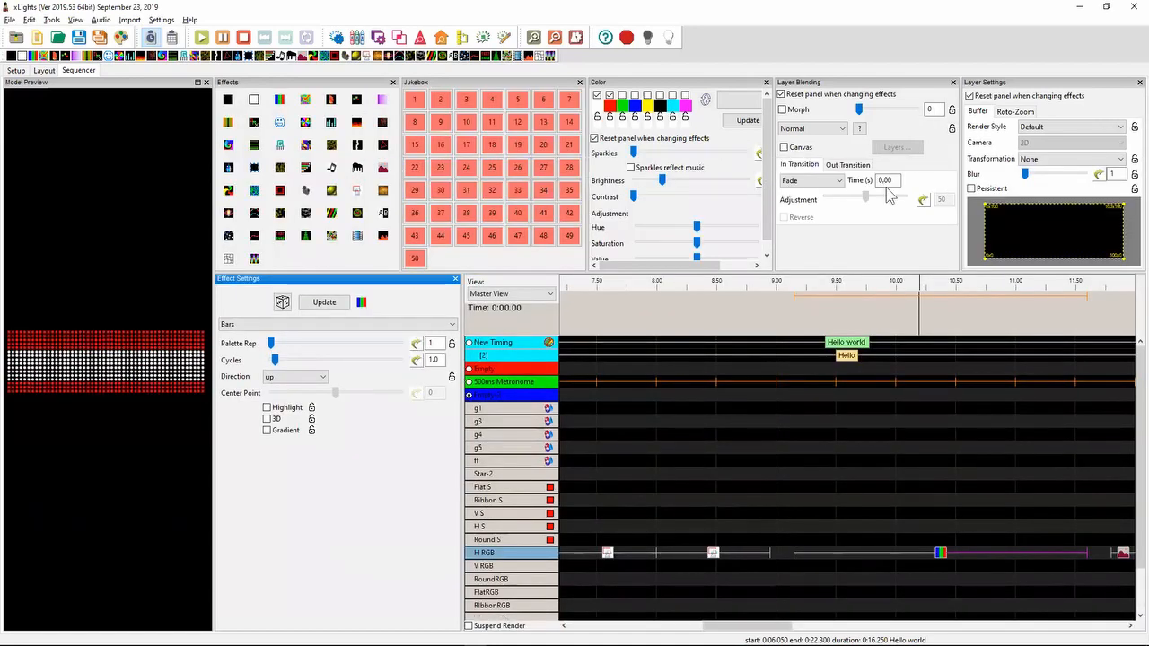
drag(893, 181, 875, 183)
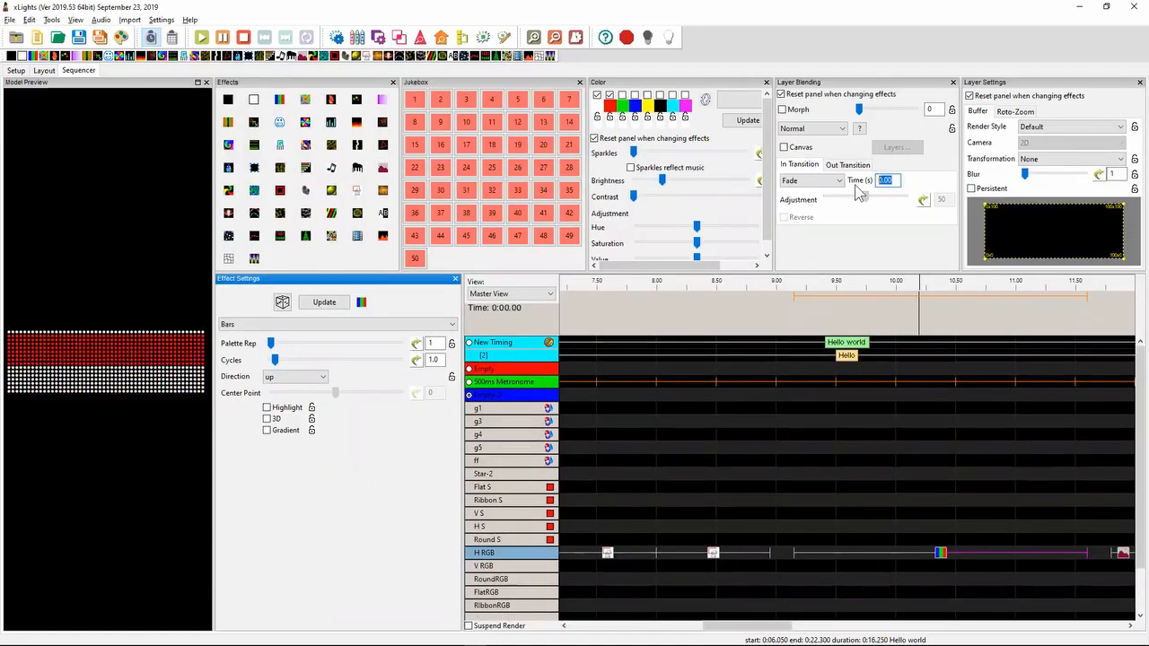
text(1)
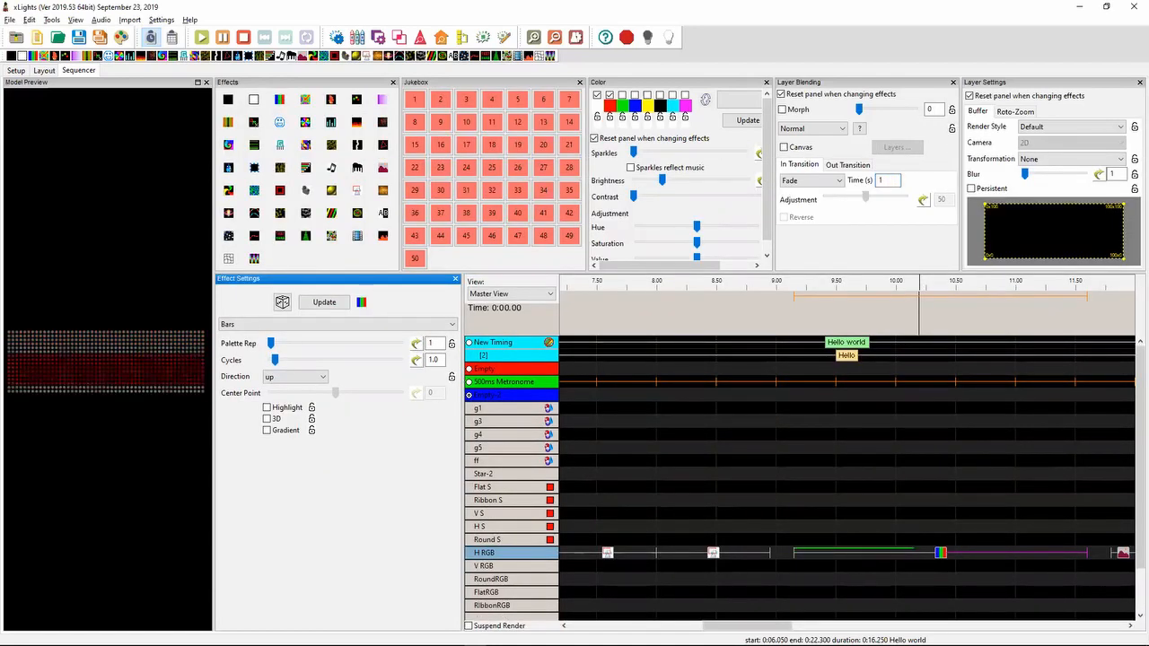
- Try the Dissolve in transition on the Bars effect, followed by Circular Swirl
click(815, 180)
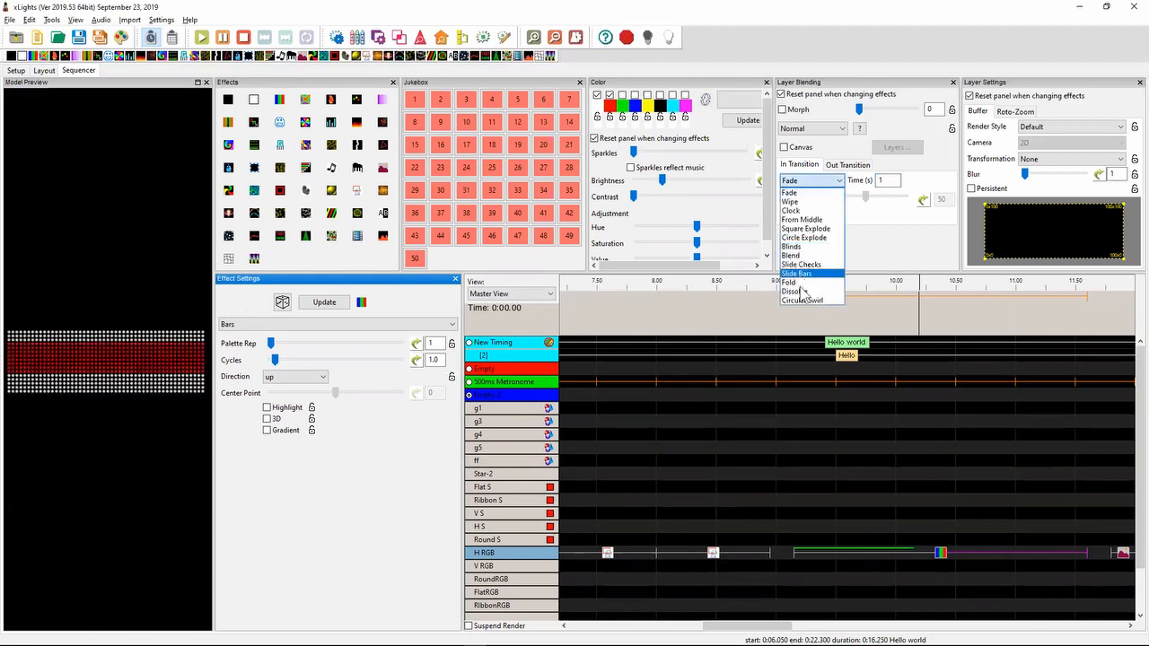
click(800, 291)
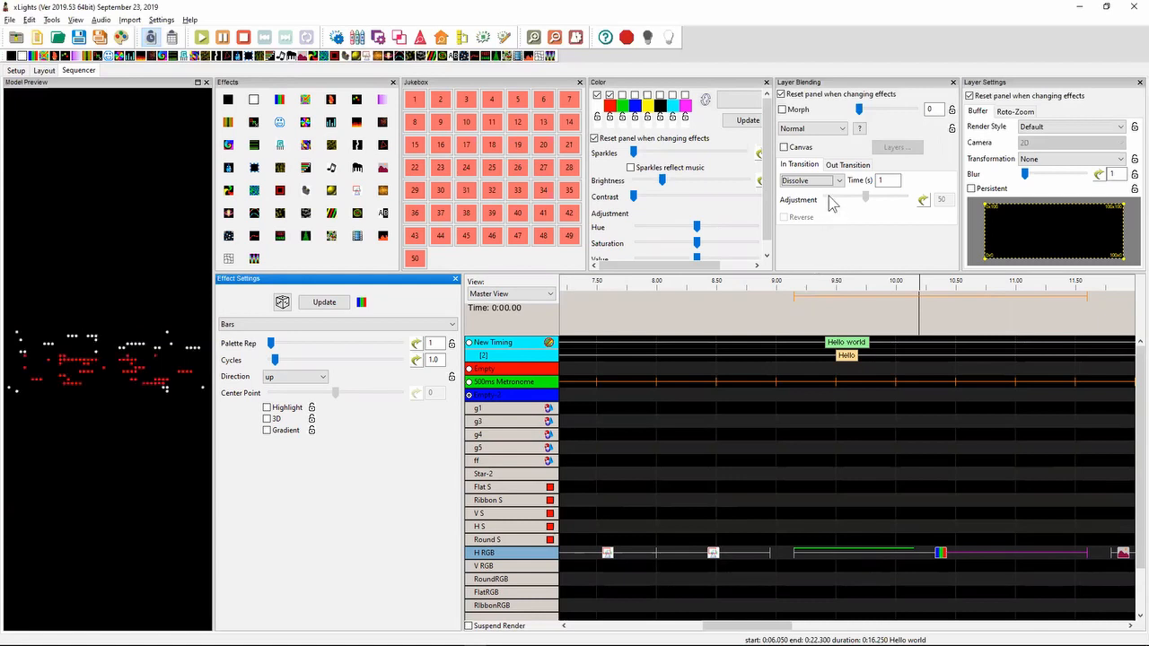
click(822, 181)
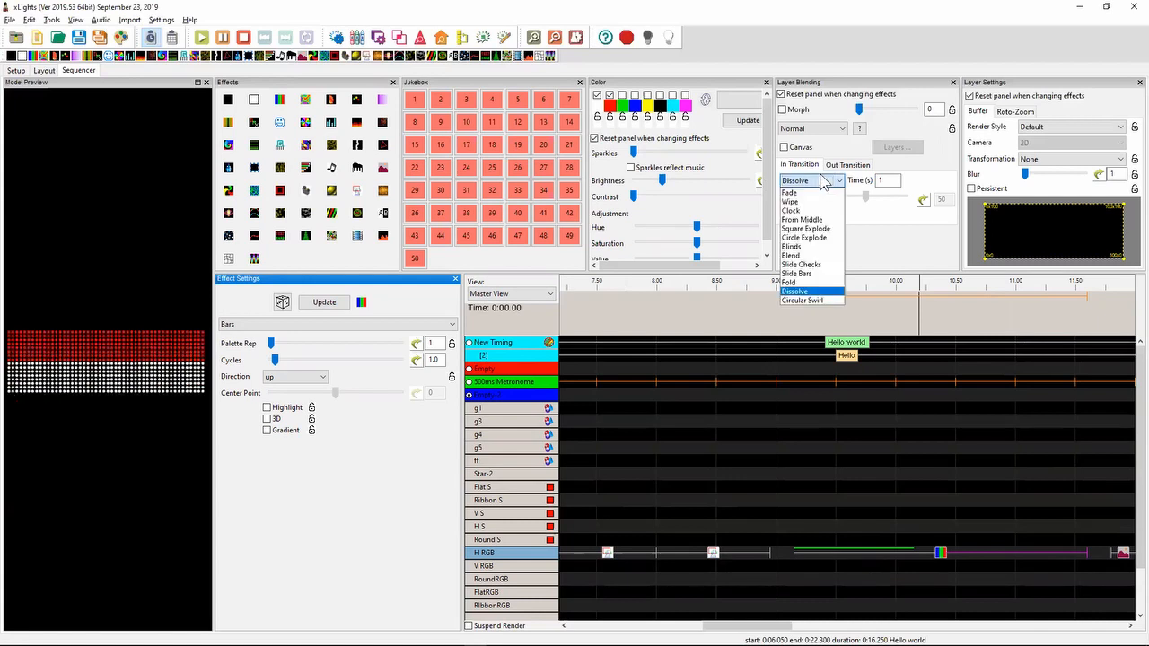
click(803, 301)
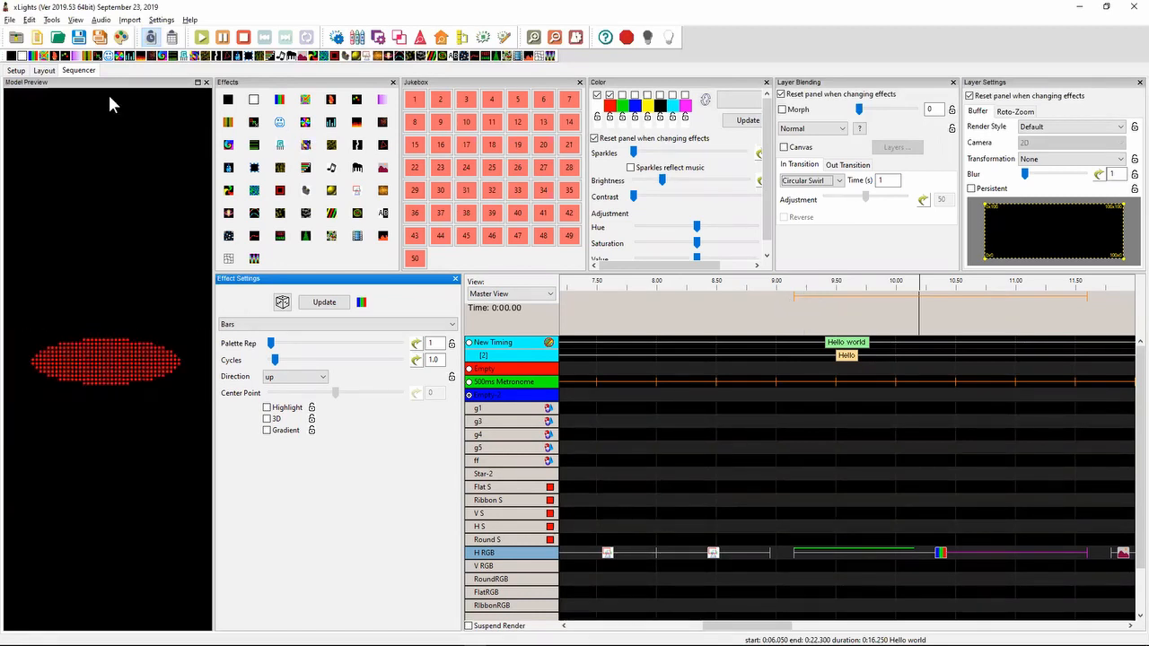
- Replace the Bars effect on H RGB with Butterfly and give it a 1-second Circular Swirl in transition
click(955, 555)
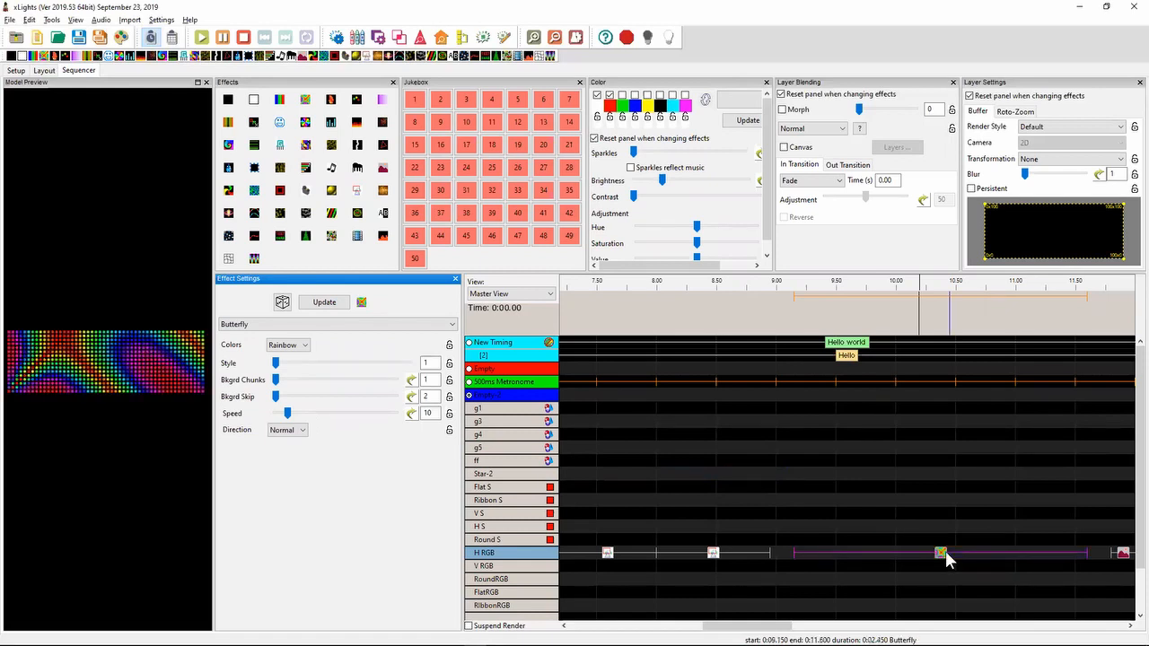
click(828, 184)
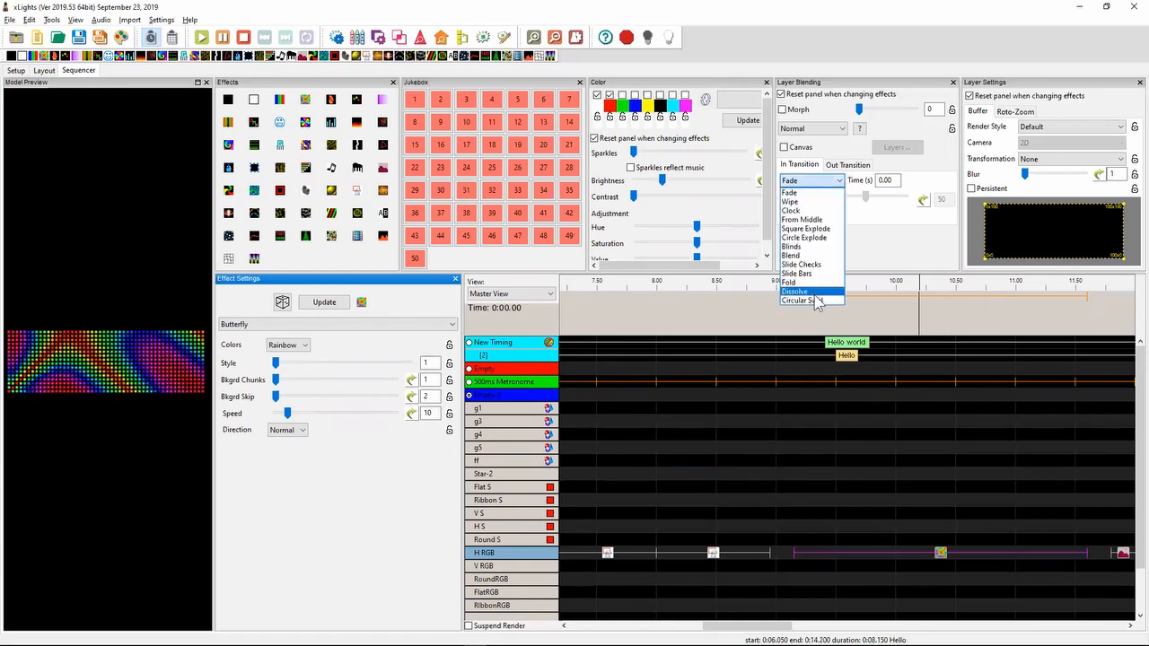
click(817, 302)
click(887, 180)
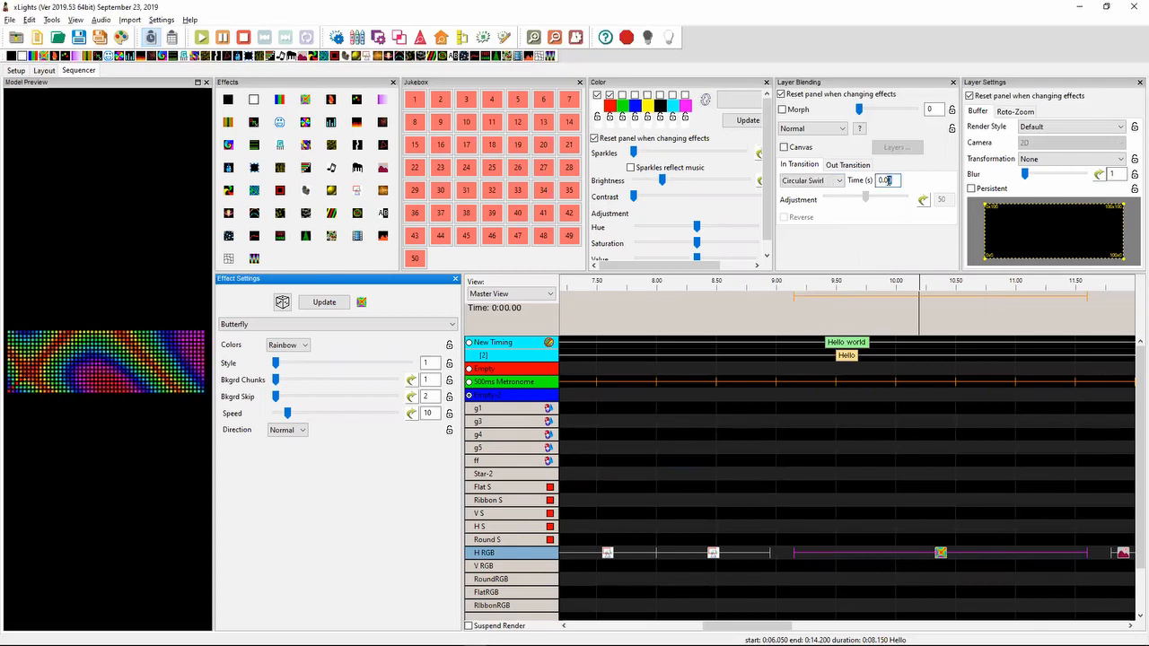
text(1)
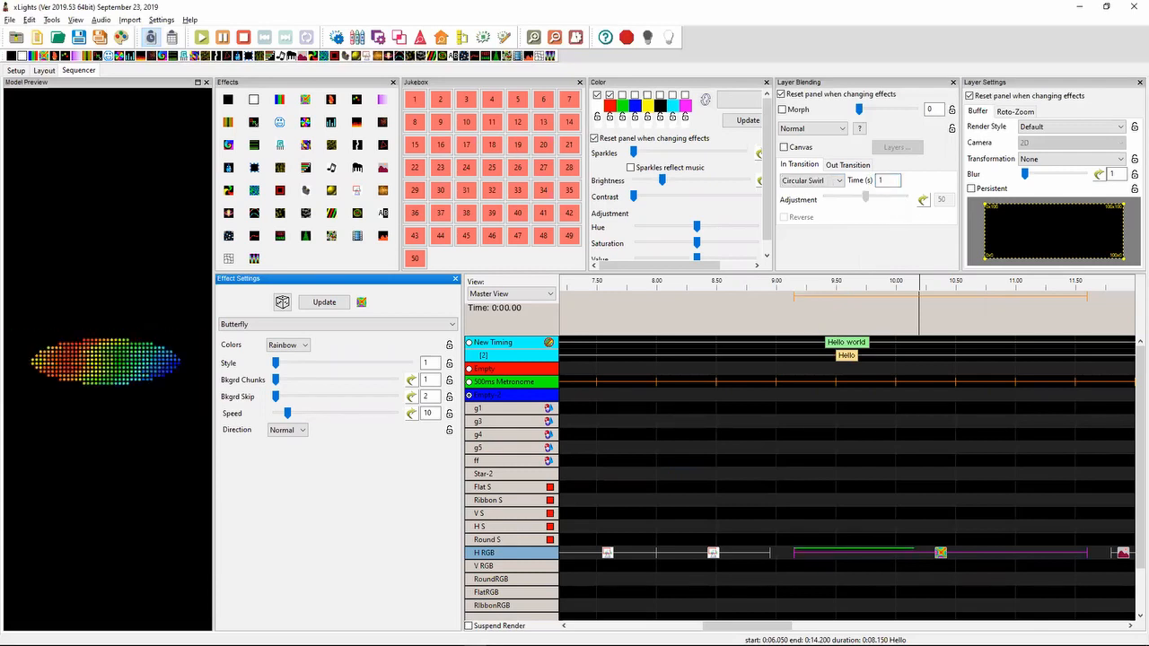
- Switch to Notepad++ and highlight the 2019.38 release note about rotation of the "From Middle" transition
key(alt+Tab)
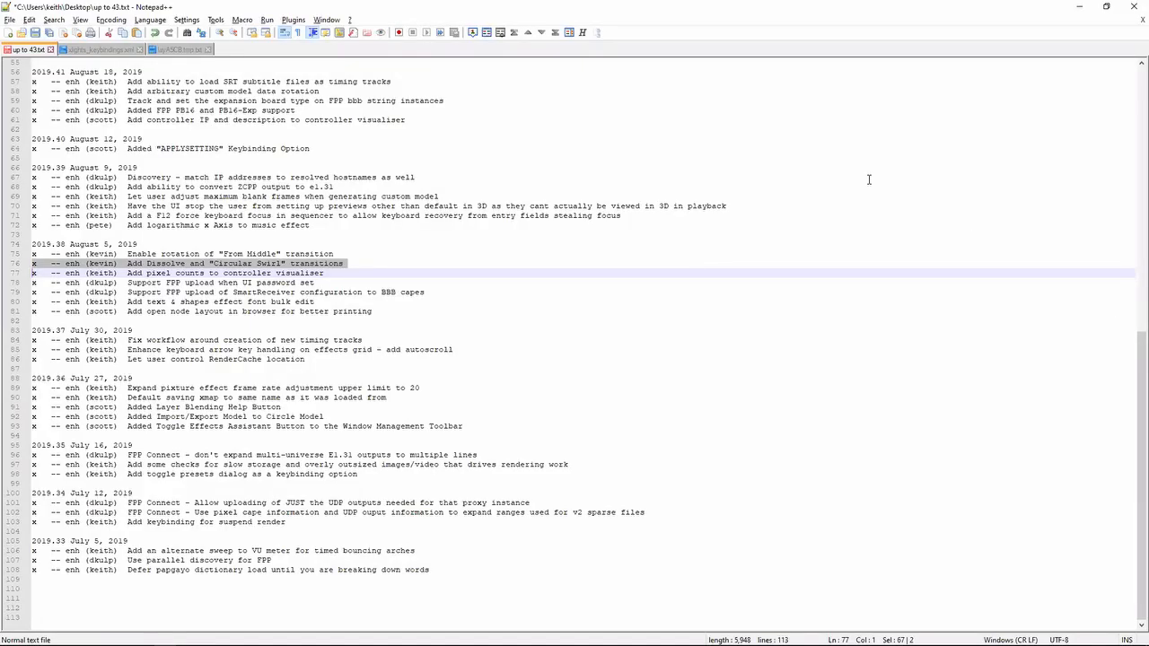
key(shift+Up)
key(shift+Up)
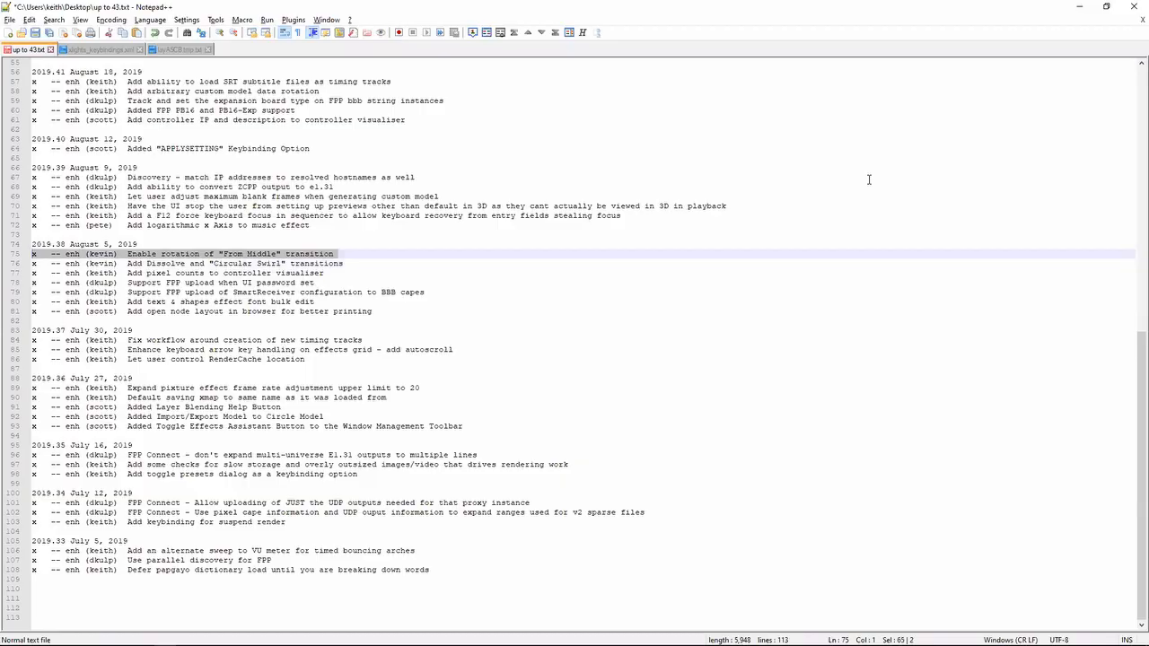
- Back in xLights, set the Butterfly effect's in transition to From Middle with an adjustment of 25
key(alt+Tab)
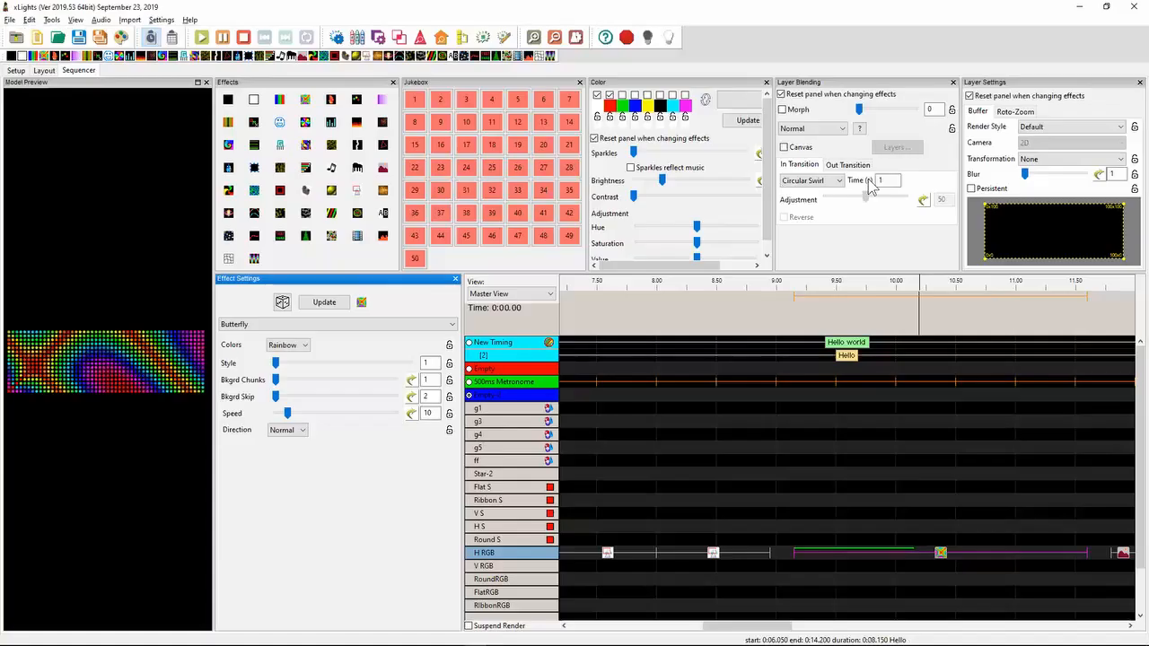
click(839, 181)
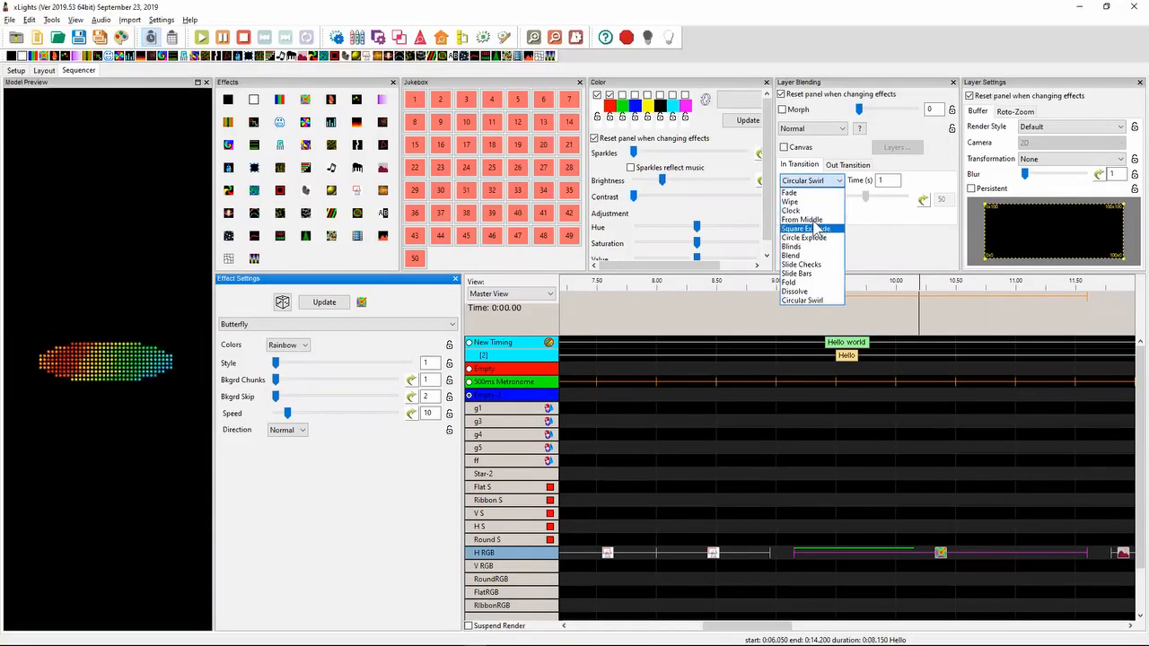
click(813, 220)
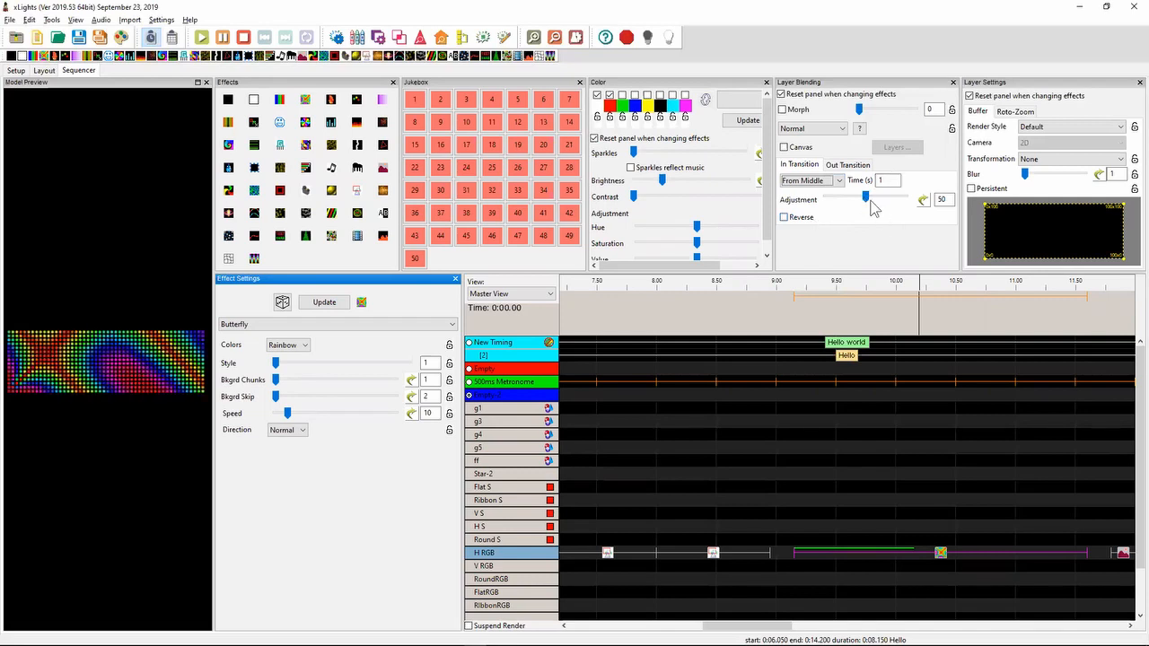
drag(866, 195, 848, 197)
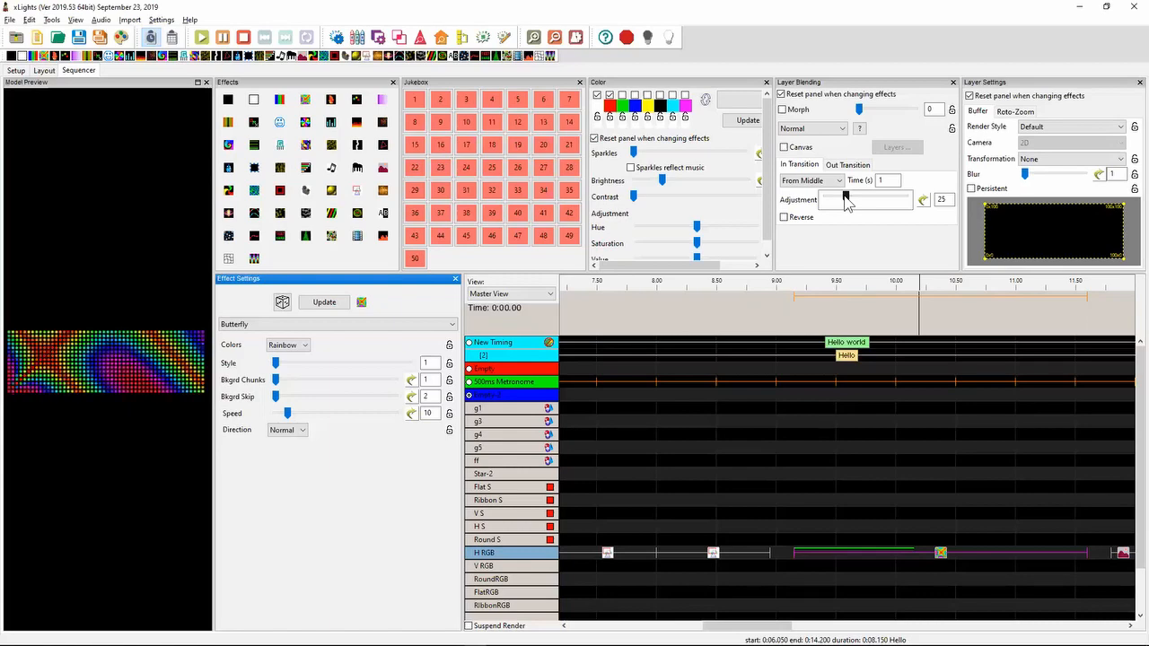
- Switch to Notepad++ and highlight the 2019.39 release note about the music effect's logarithmic x axis
key(alt+Tab)
key(Up)
key(Up)
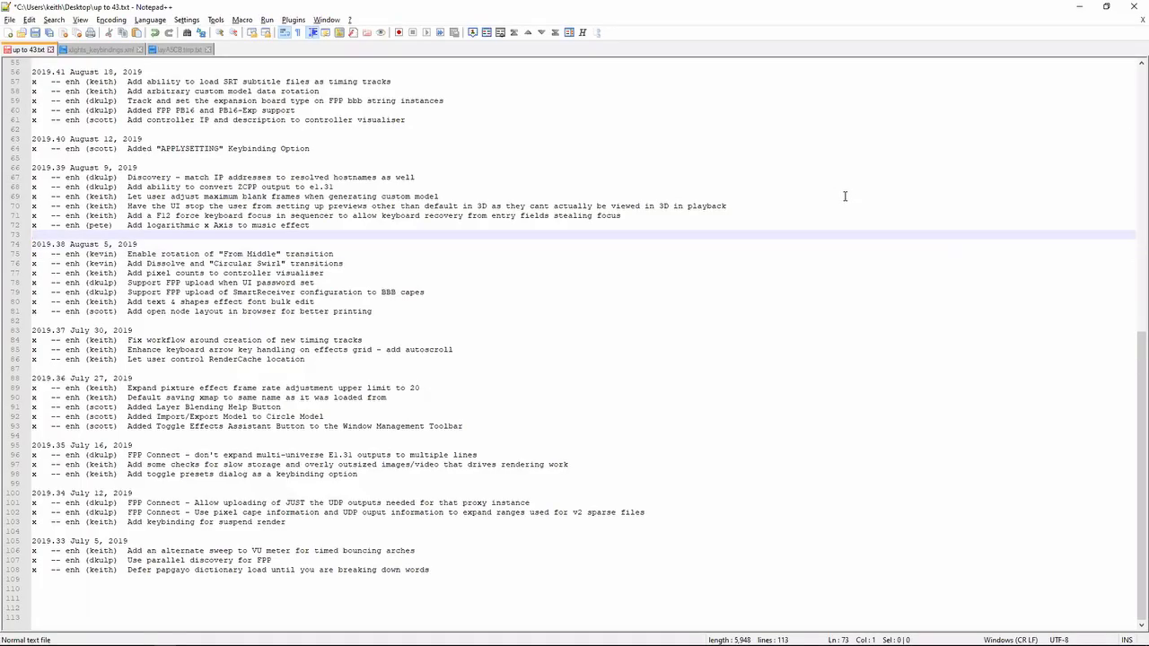
key(shift+Up)
- Back in xLights, replace the Shape effect just before the Butterfly effect on H RGB with a Music effect and select it
key(alt+Tab)
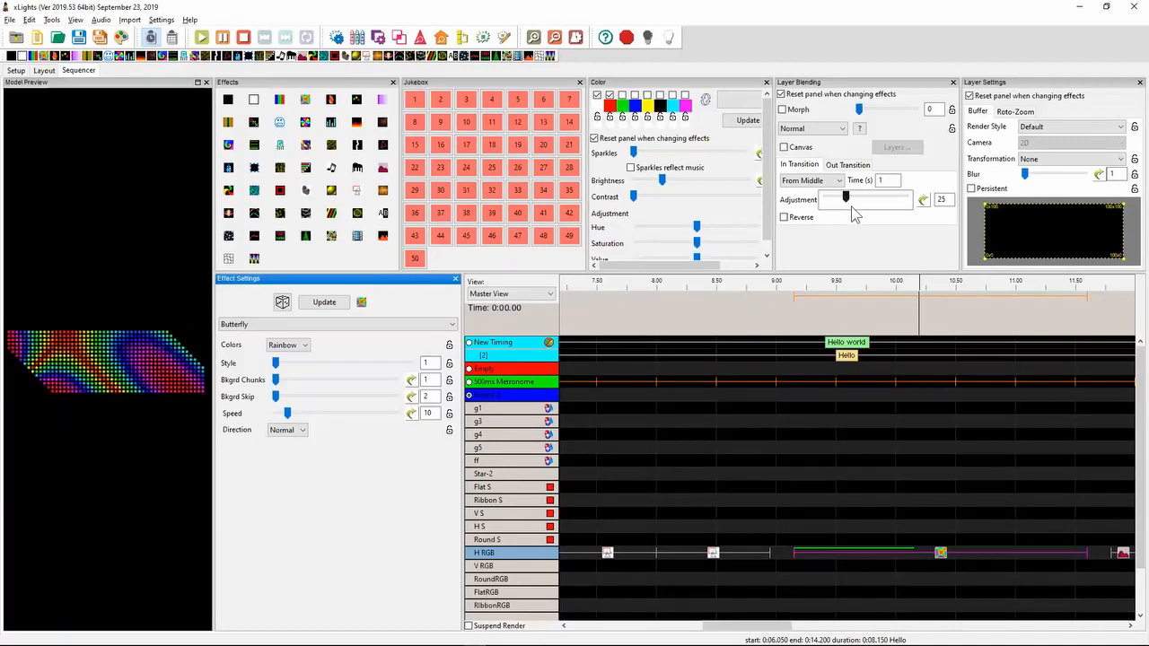
click(714, 553)
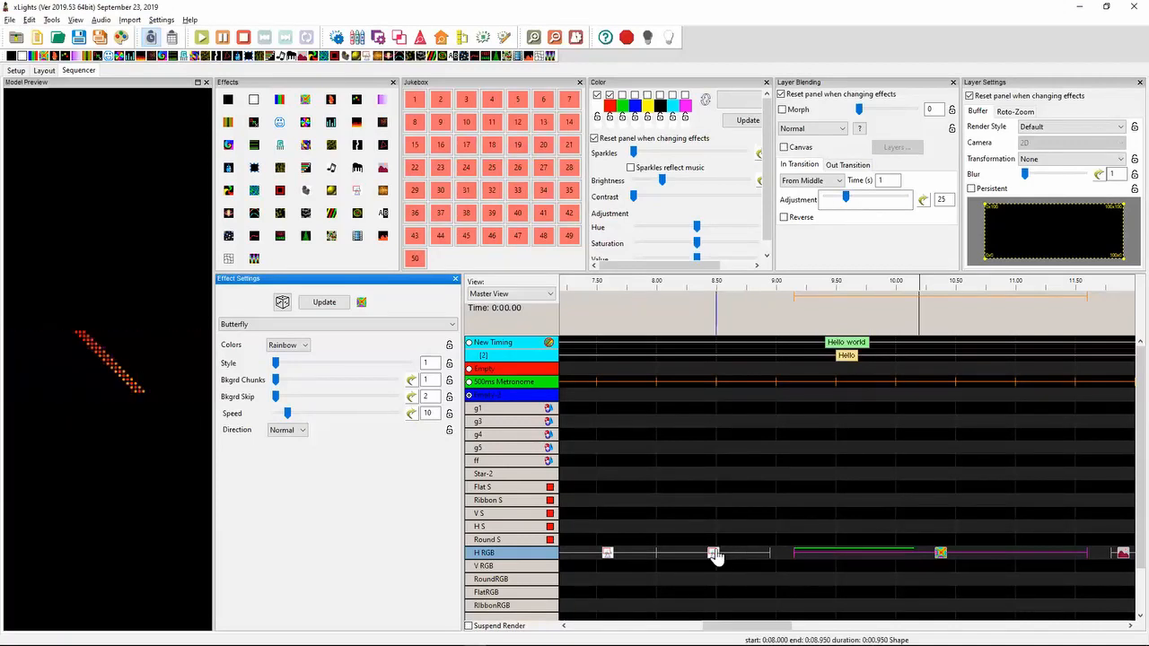
key(Delete)
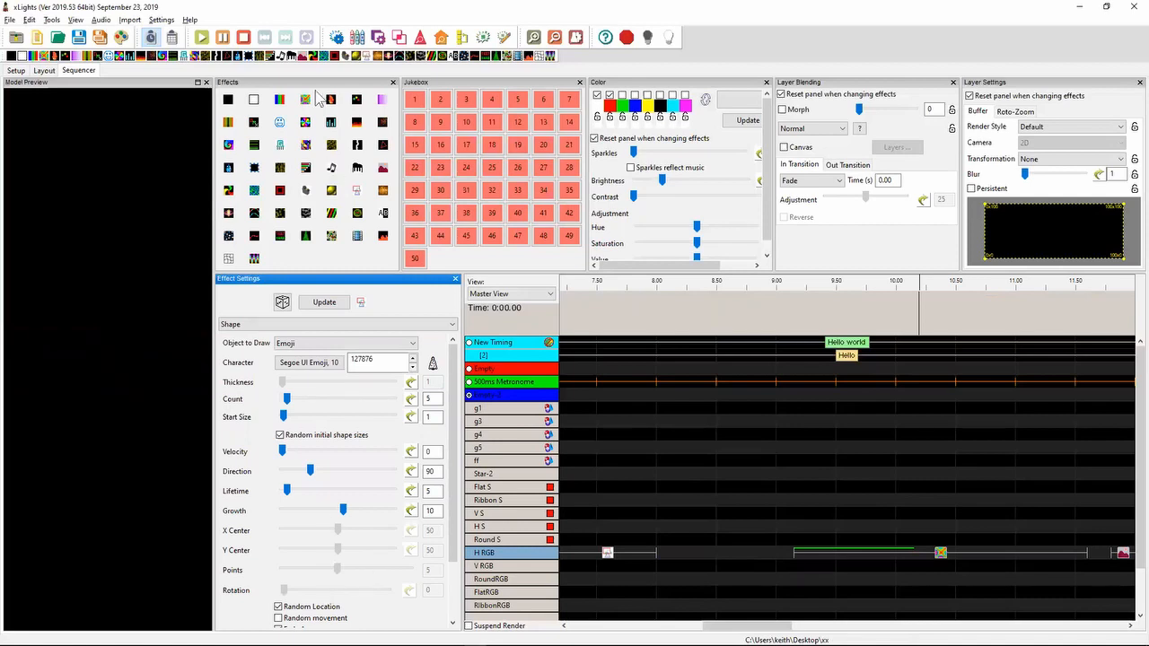
drag(593, 413, 714, 553)
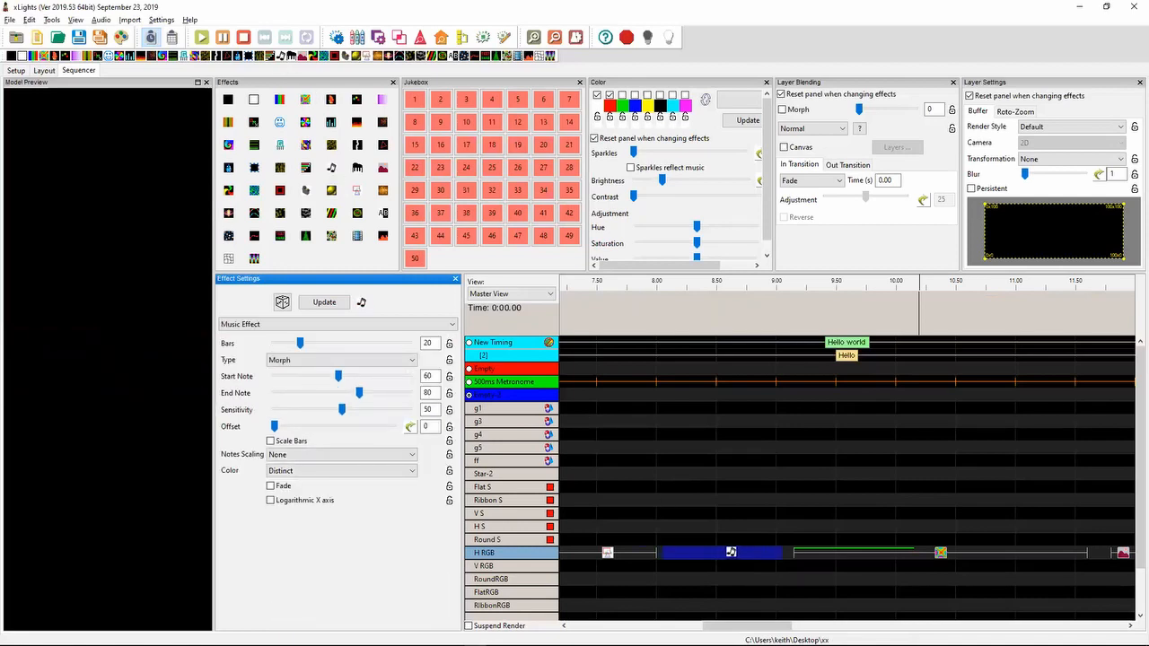
click(725, 552)
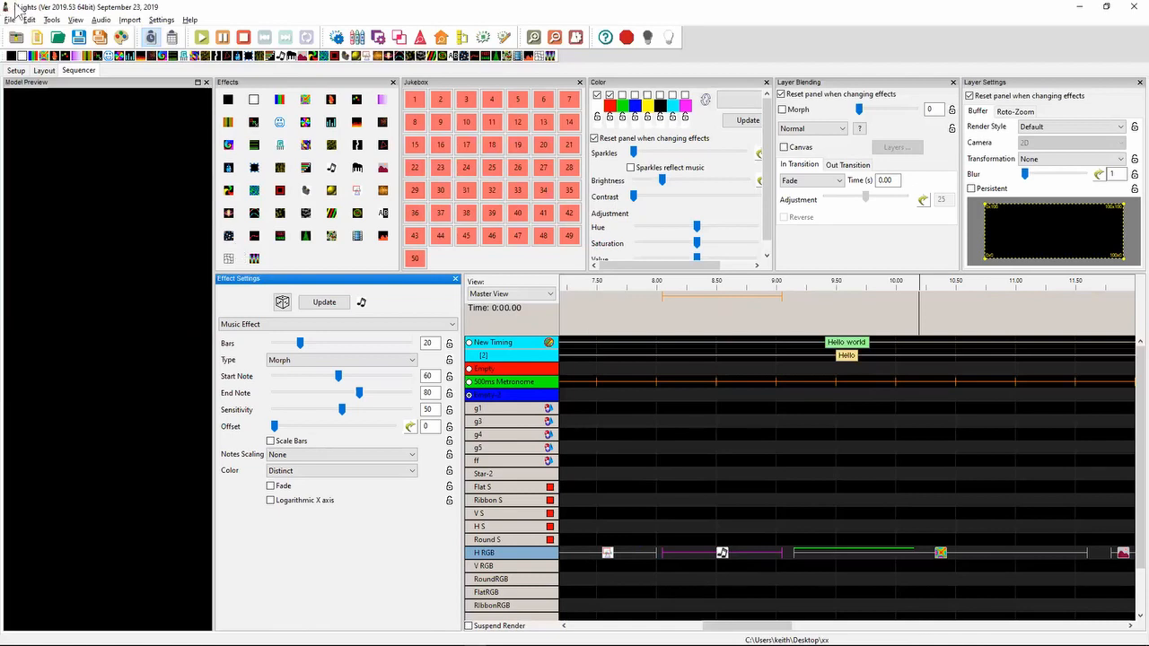
- Start a new musical sequence, discarding the unsaved changes to the current one
click(37, 39)
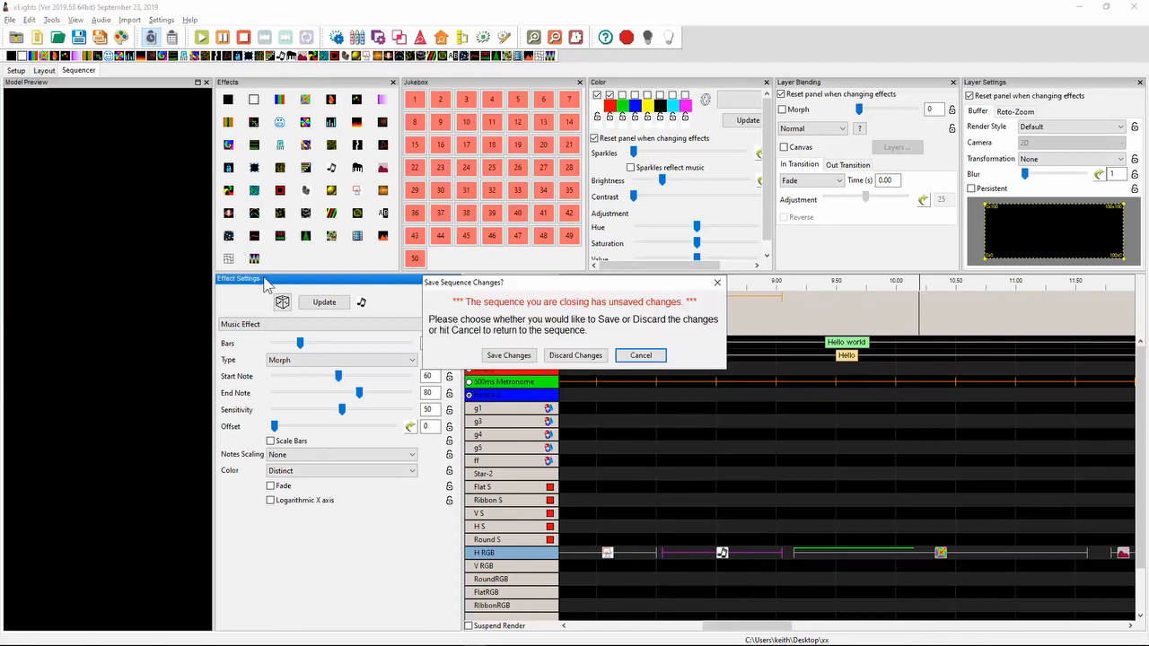
click(581, 354)
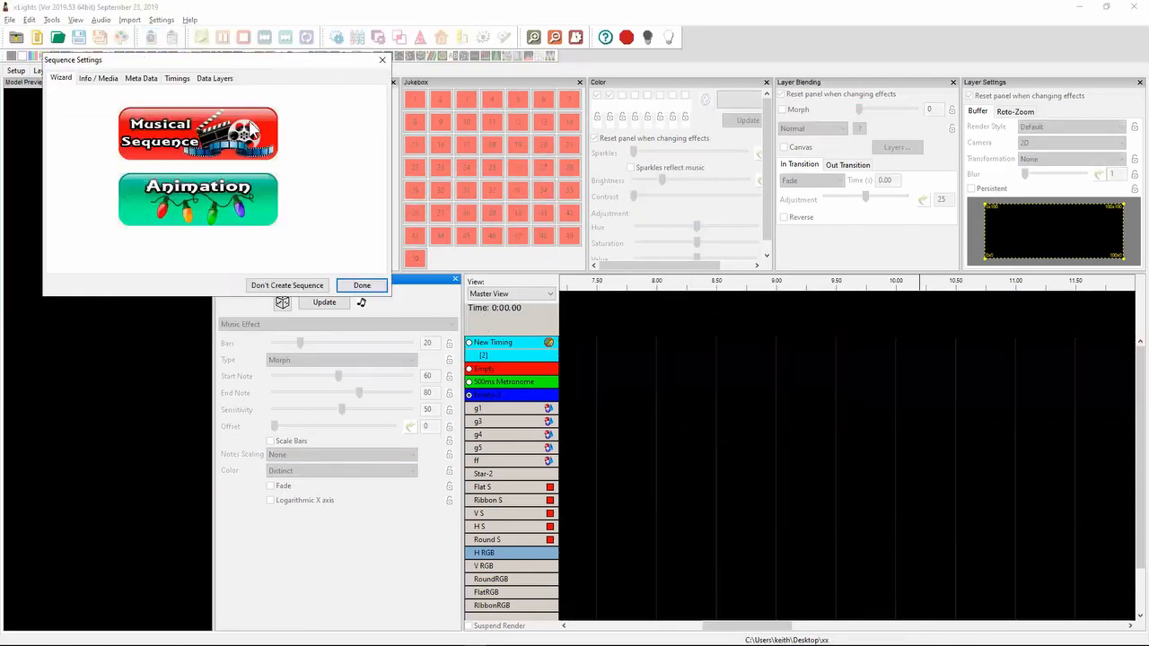
click(248, 129)
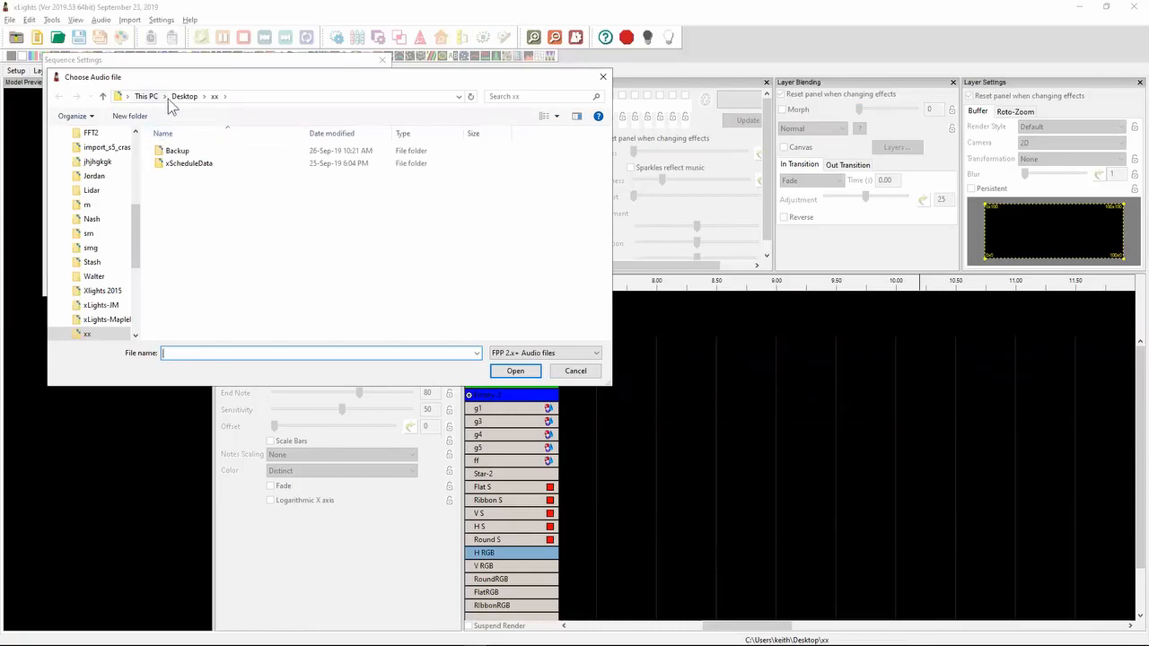
- Find MP3 files on the Desktop with a *.mp3 search and create the musical sequence from Jingle Bell Rock.mp3
click(183, 97)
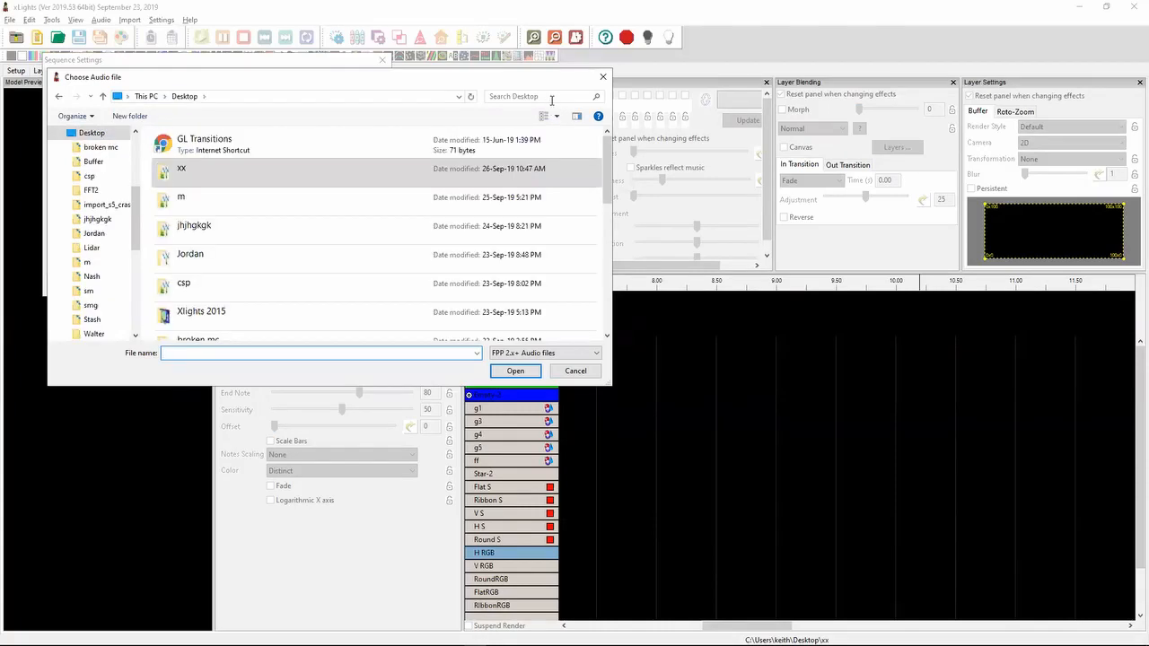
click(545, 95)
text(*)
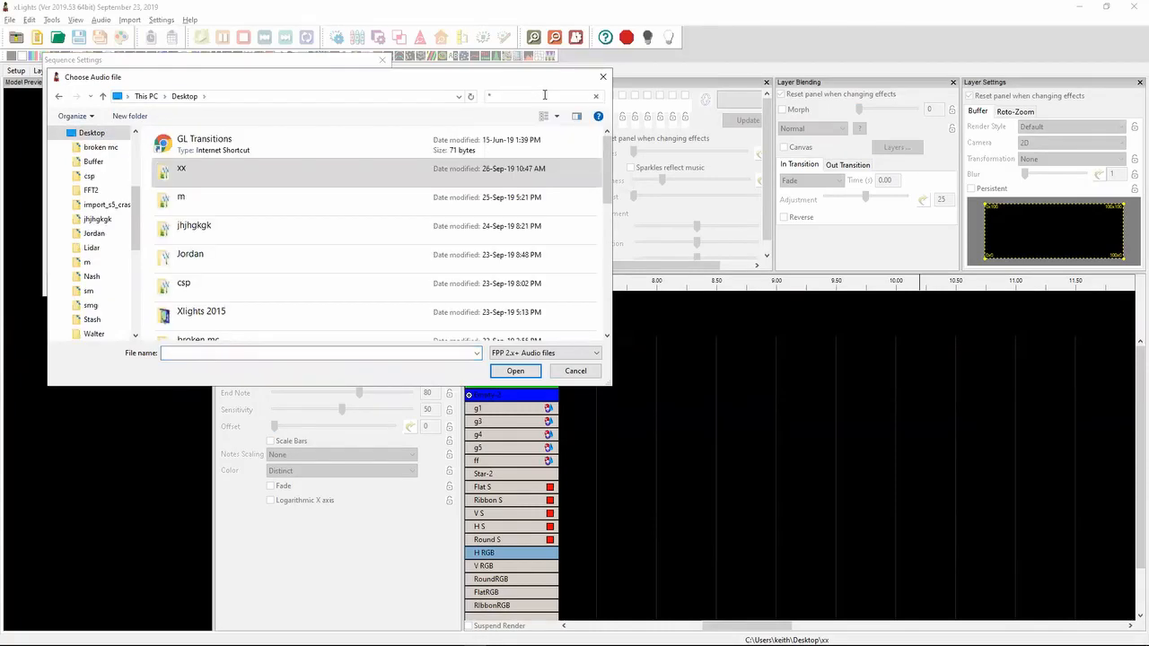
text(.mp3)
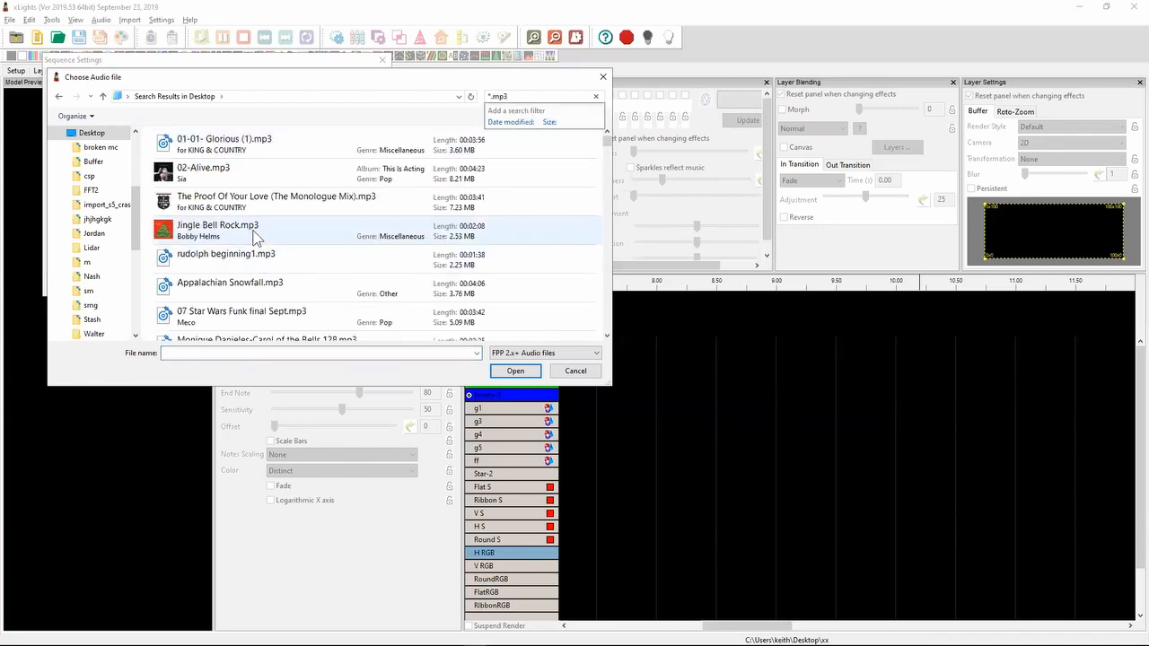
double_click(254, 236)
click(351, 312)
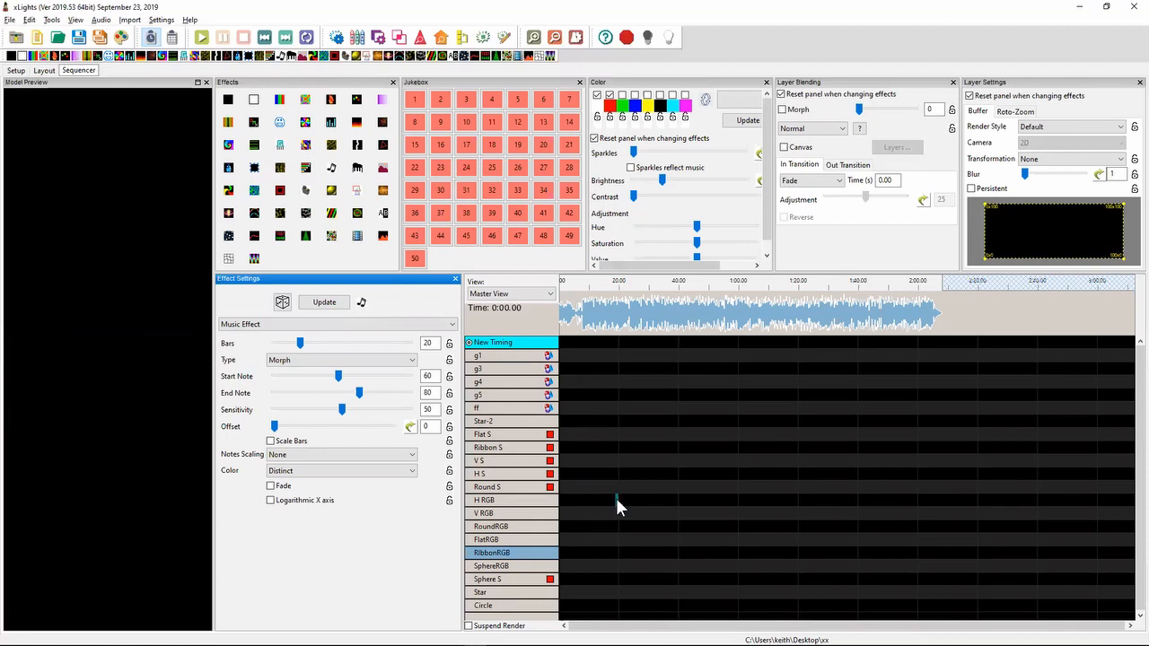
- Add a Music effect on H RGB from about 0:18.9 to 0:28.2, with Start Note 0 and Scale Bars enabled
drag(617, 500, 644, 500)
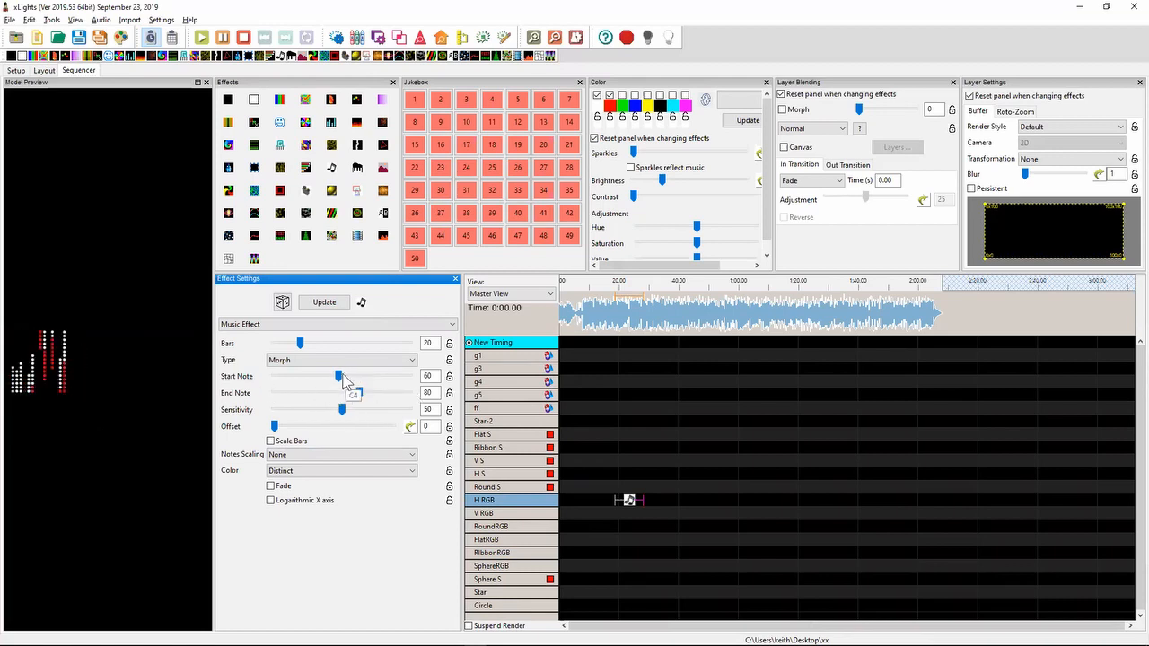
drag(299, 384, 271, 377)
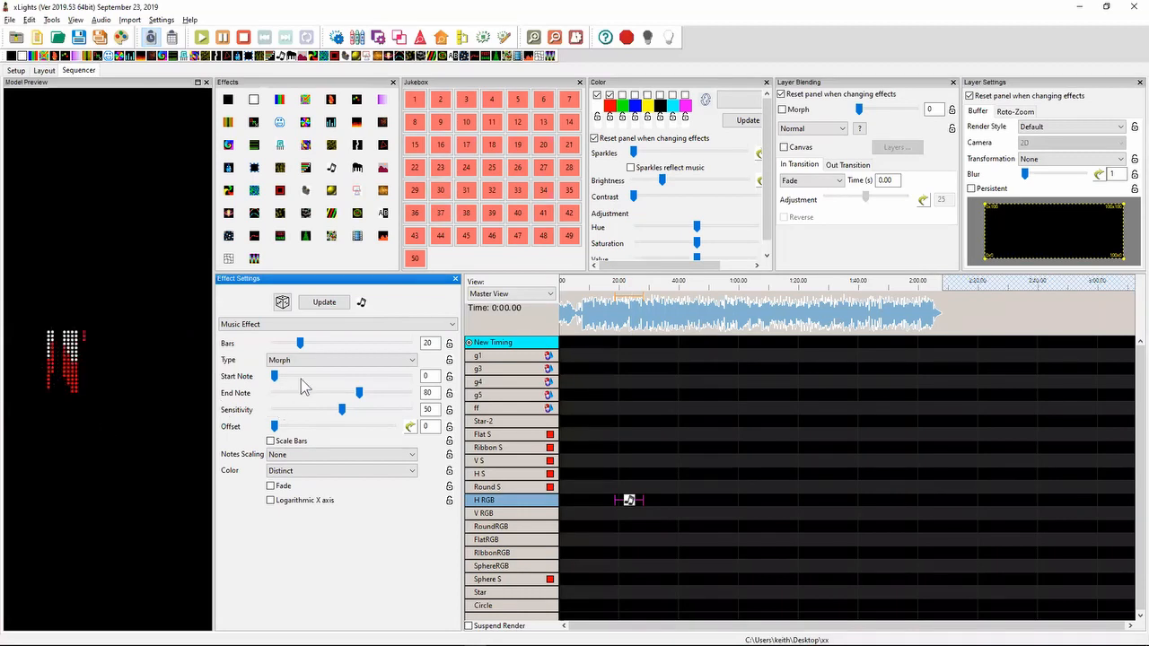
click(280, 445)
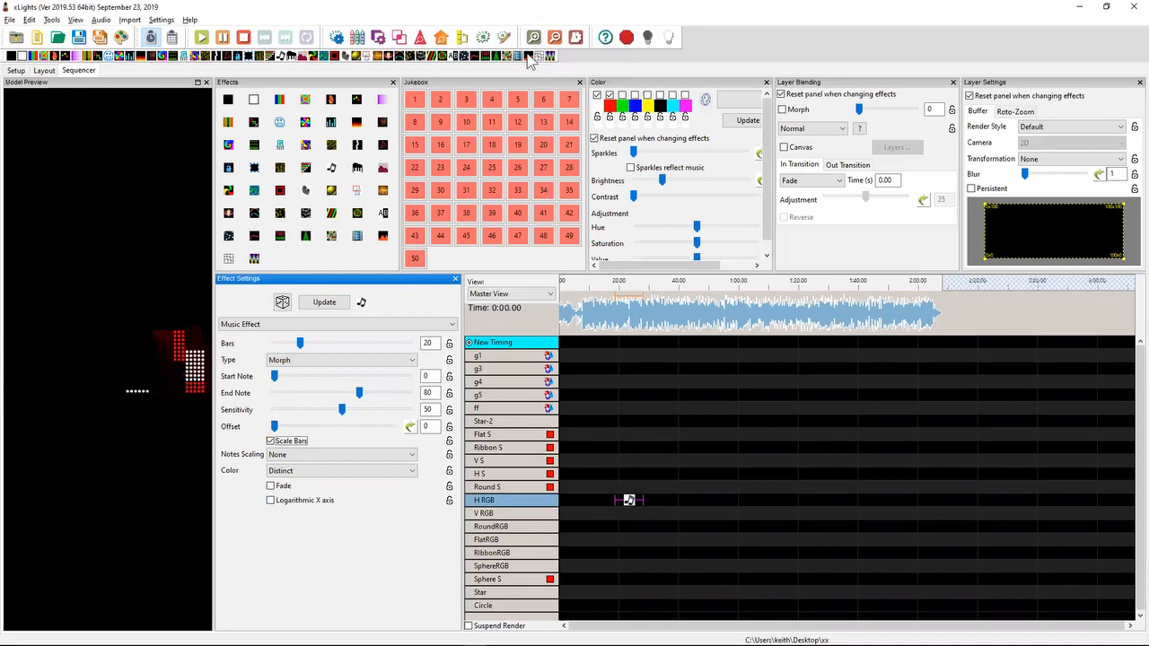
- Add a VU Meter effect on H RGB at about 0:42.7 and set its type to Spectrogram
drag(528, 55, 686, 496)
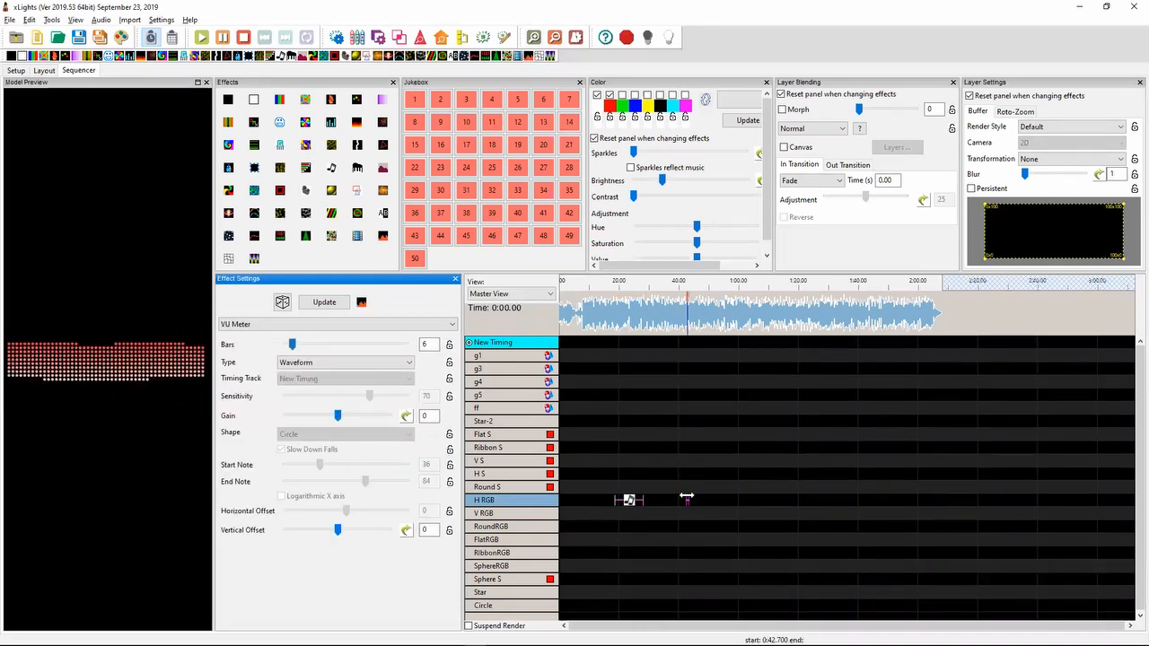
click(341, 363)
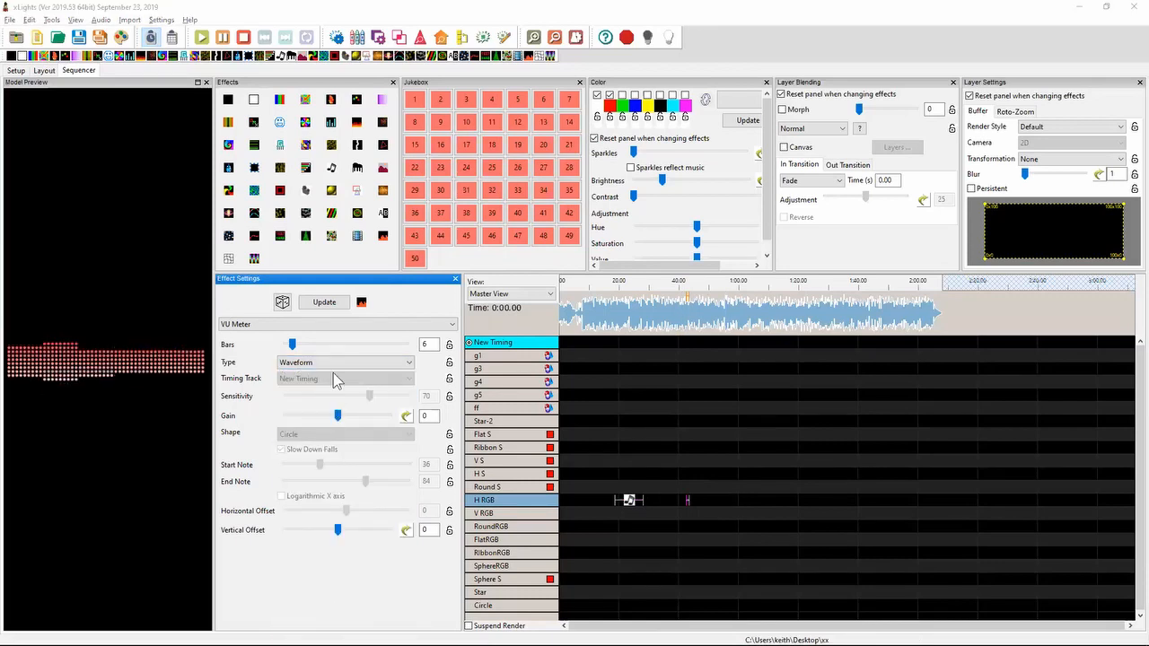
click(333, 362)
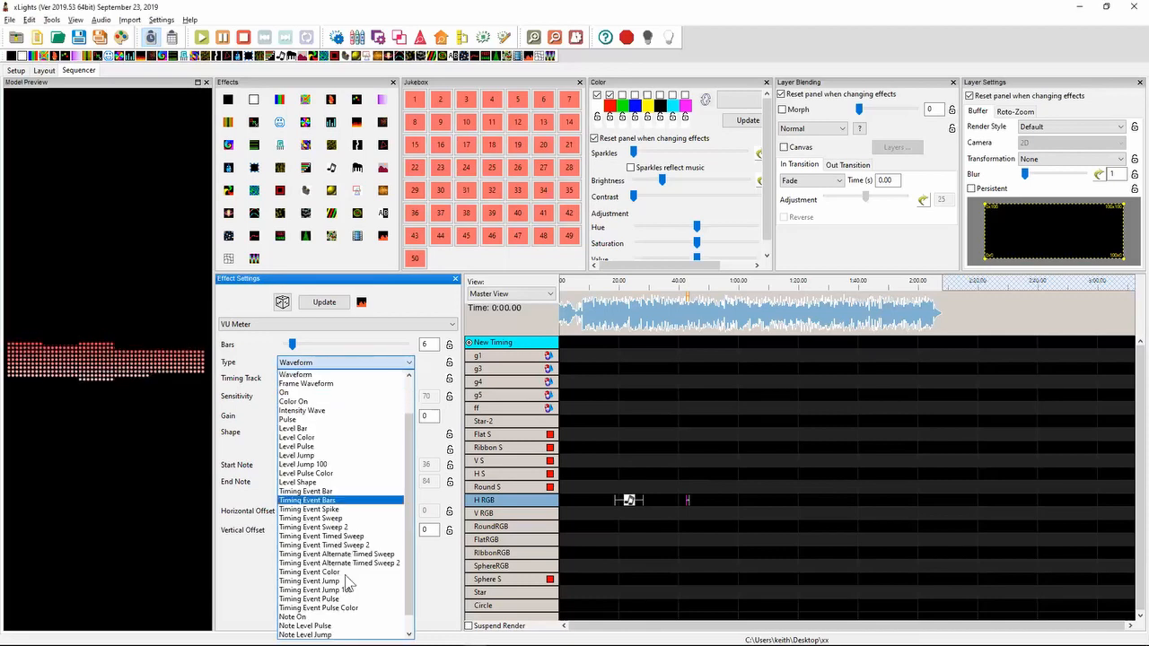
scroll(414, 413, up, 1)
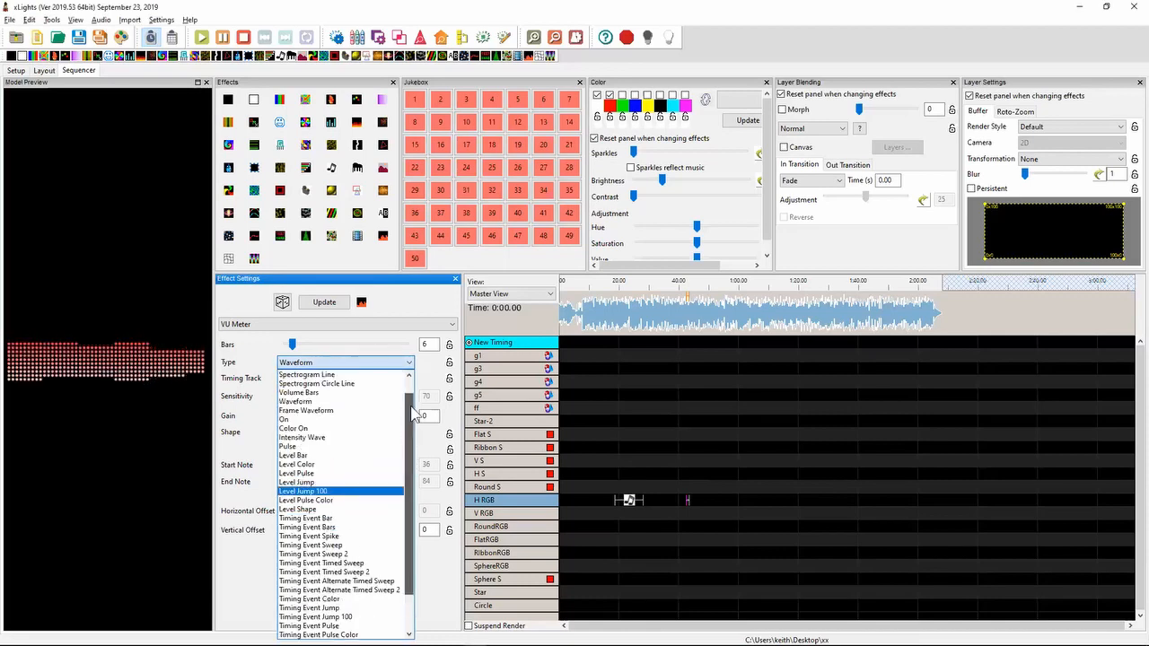
scroll(414, 413, up, 1)
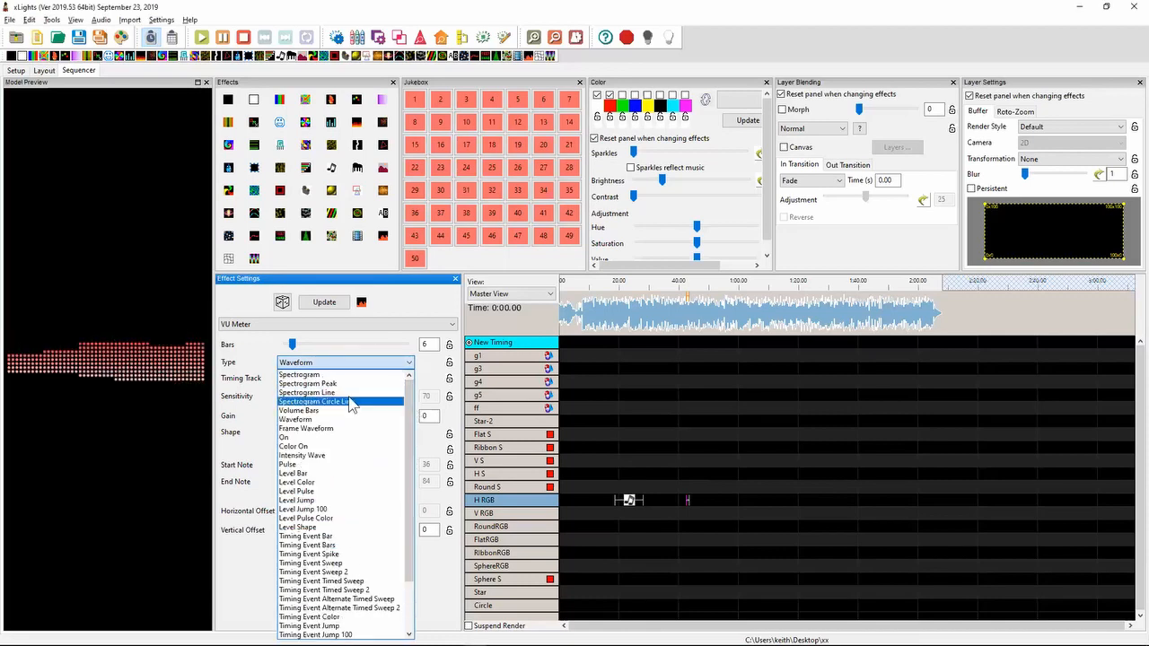
click(325, 377)
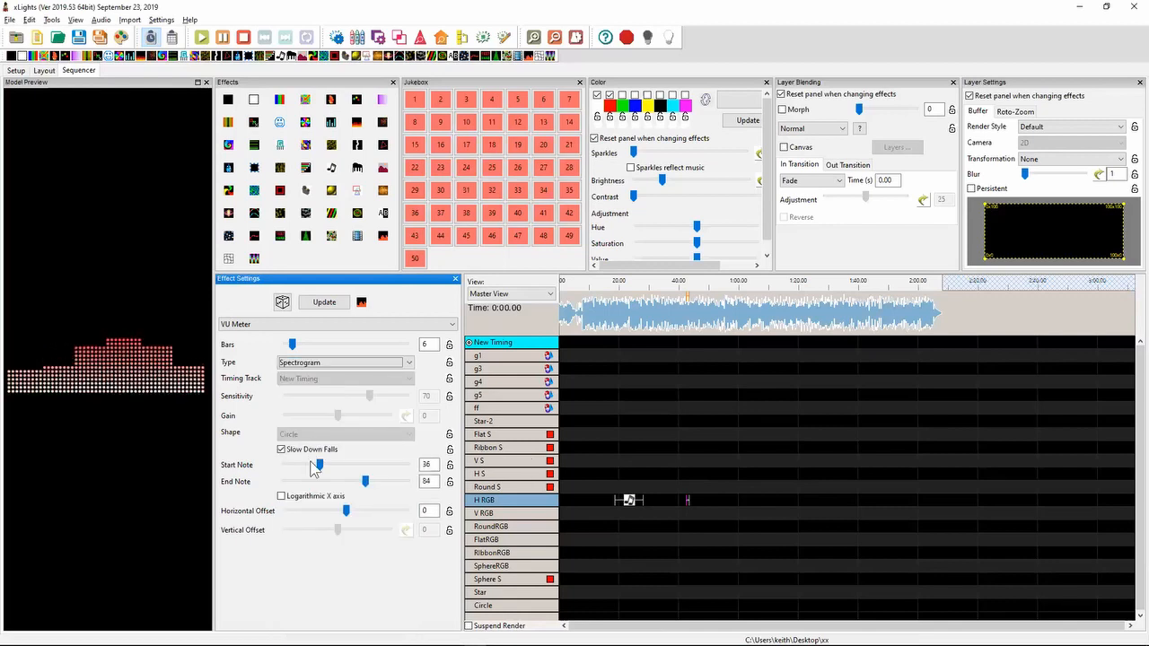
- Set the VU Meter effect's Start Note to 0, End Note to 127 and Bars to 59
drag(319, 465, 247, 471)
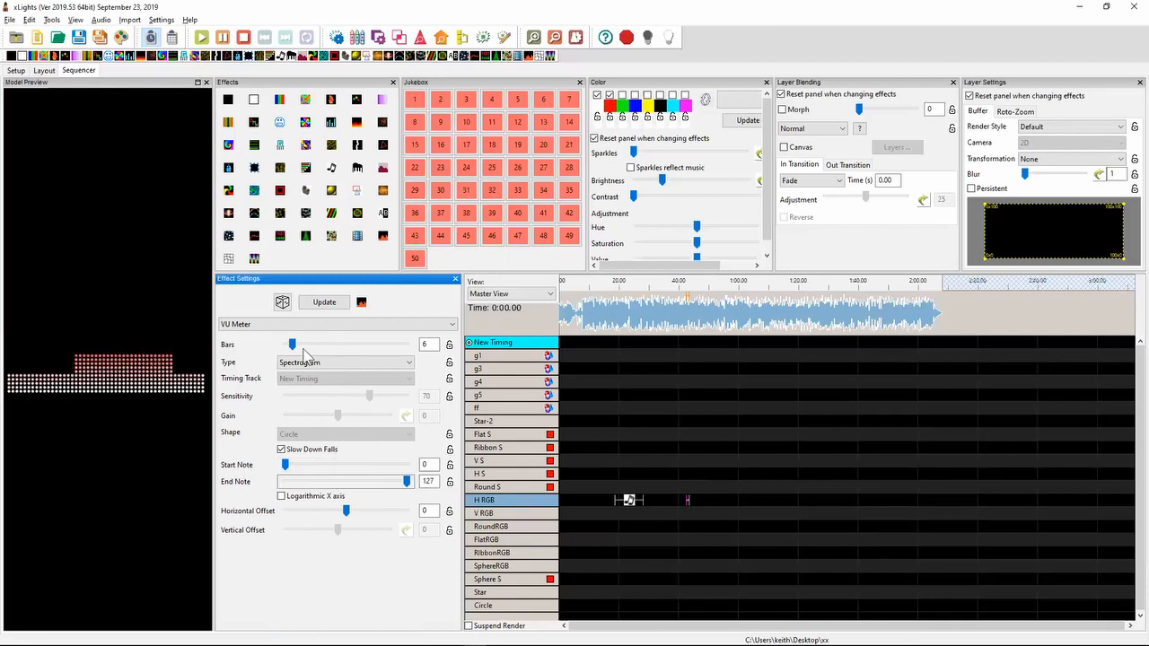
drag(292, 345, 358, 346)
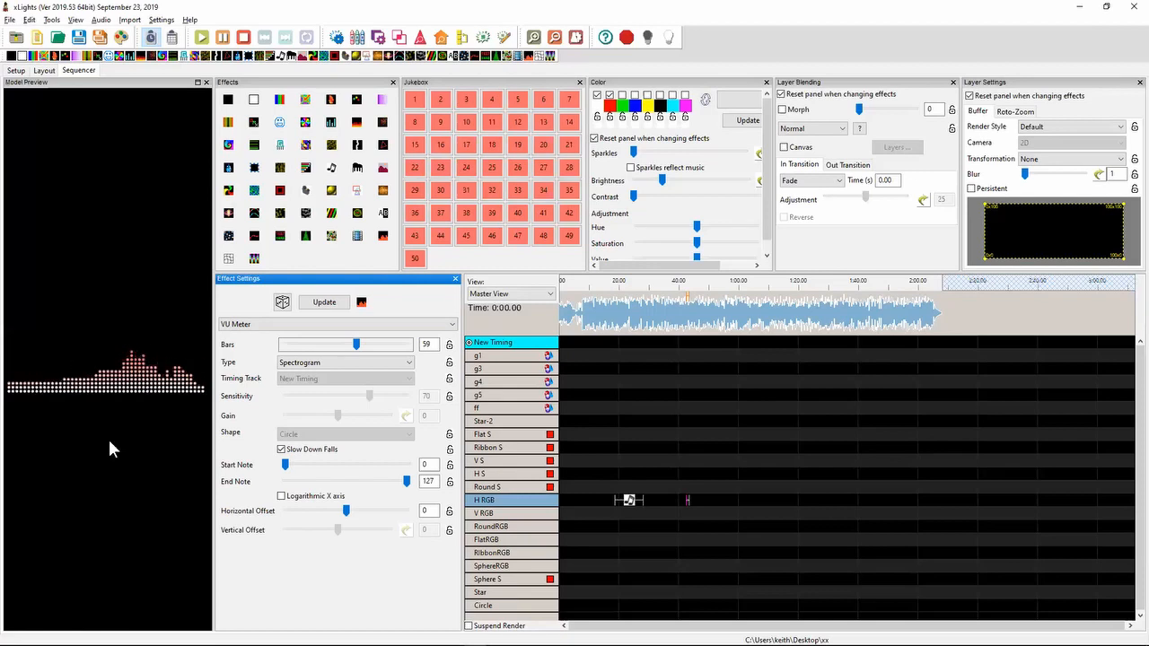
- Enable Logarithmic X axis on both the VU Meter effect and the Music effect on H RGB
click(292, 496)
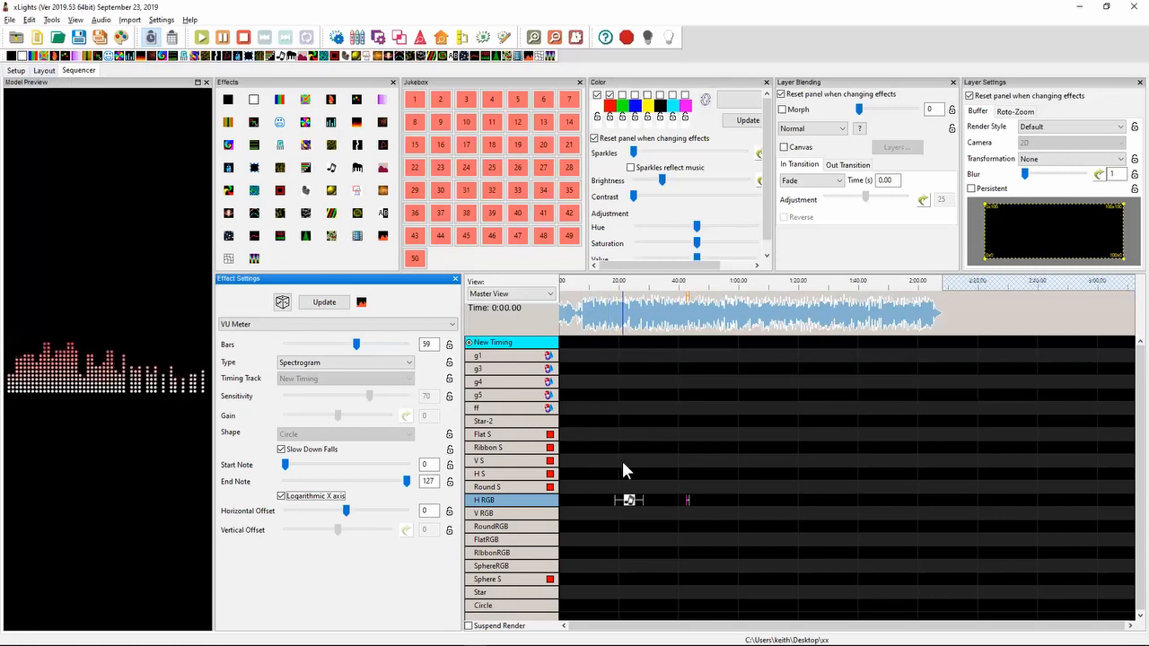
click(628, 503)
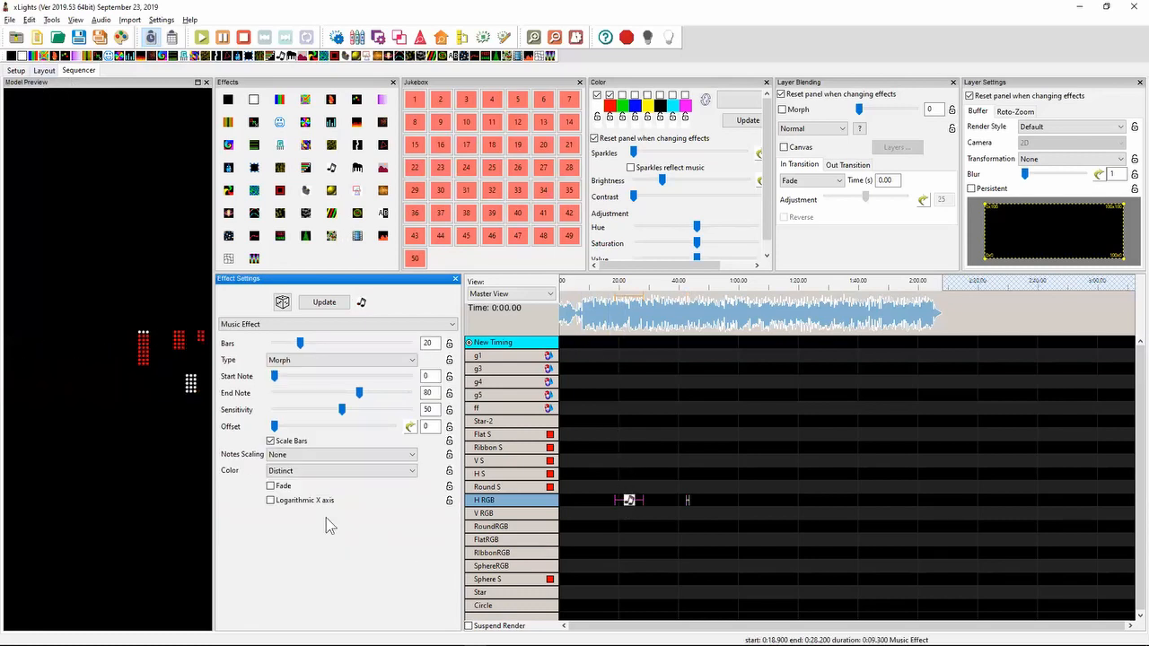
click(280, 504)
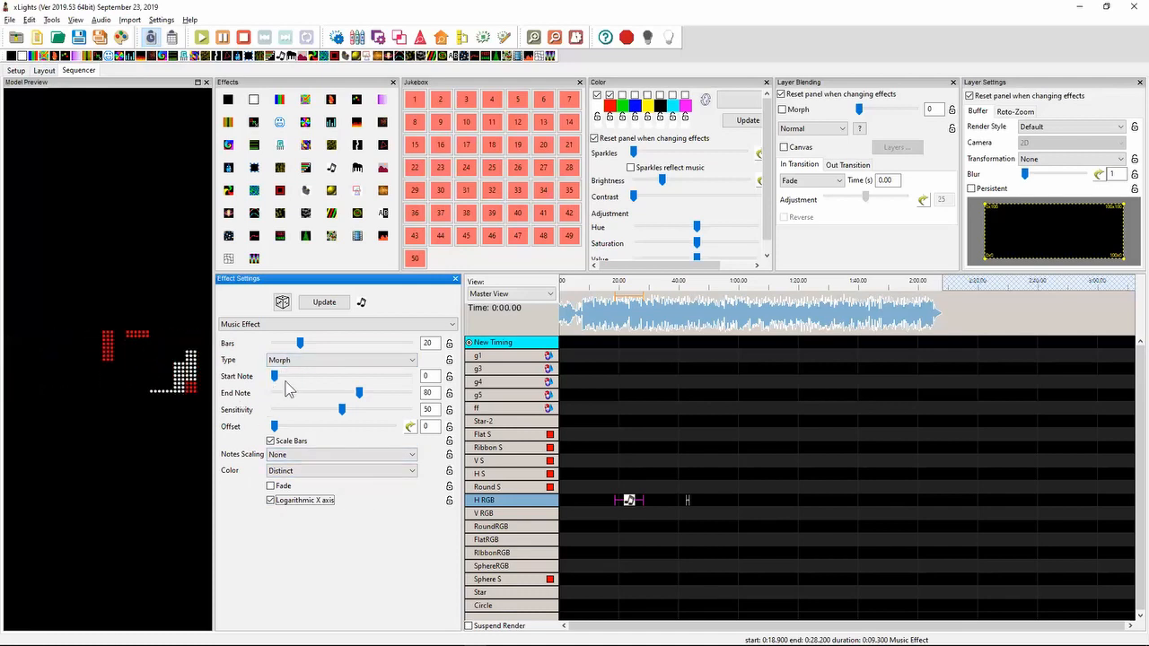
- Switch to Notepad++ and highlight the 2019.39 release note about F12 forcing keyboard focus in the sequencer
key(alt+Tab)
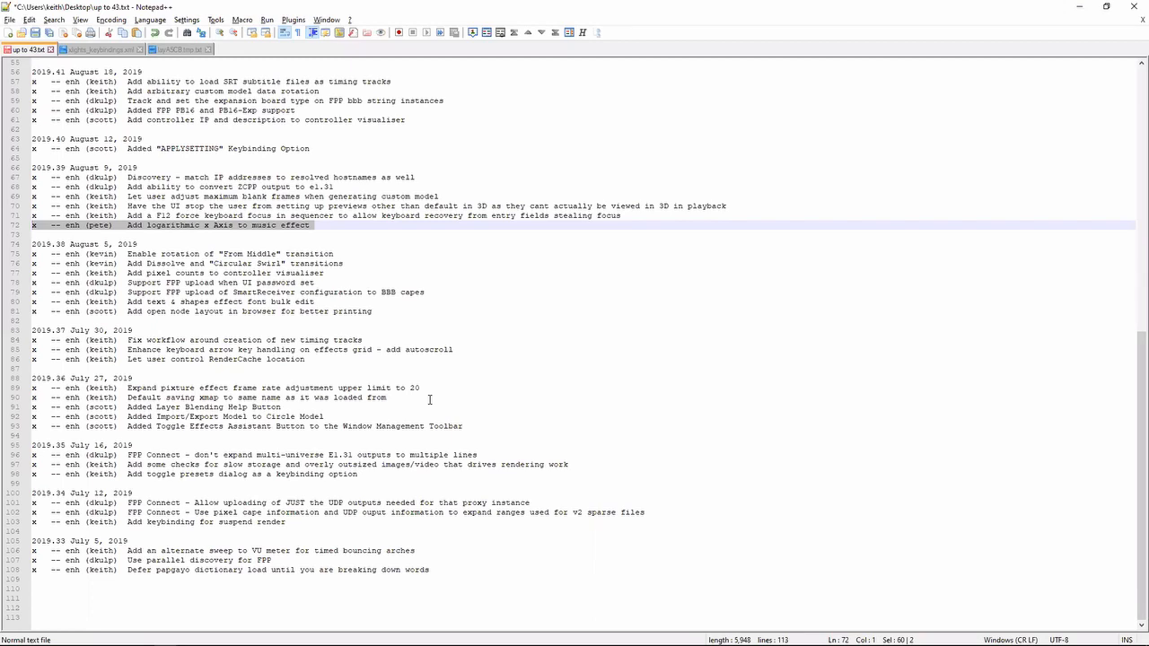
key(Left)
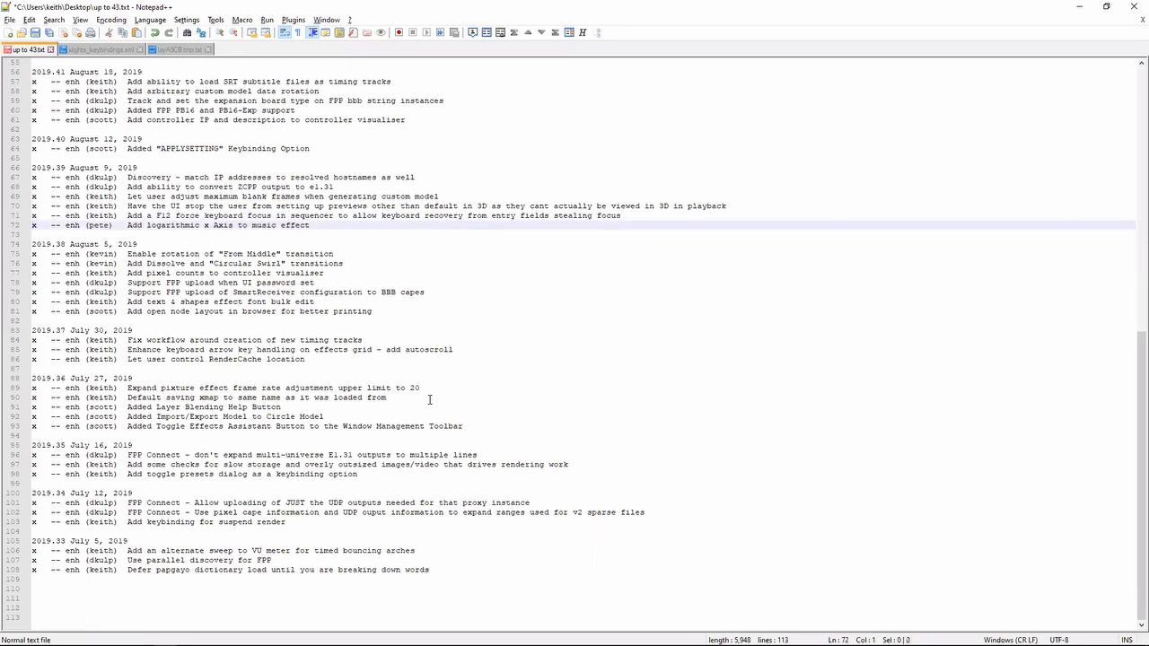
key(shift+Up)
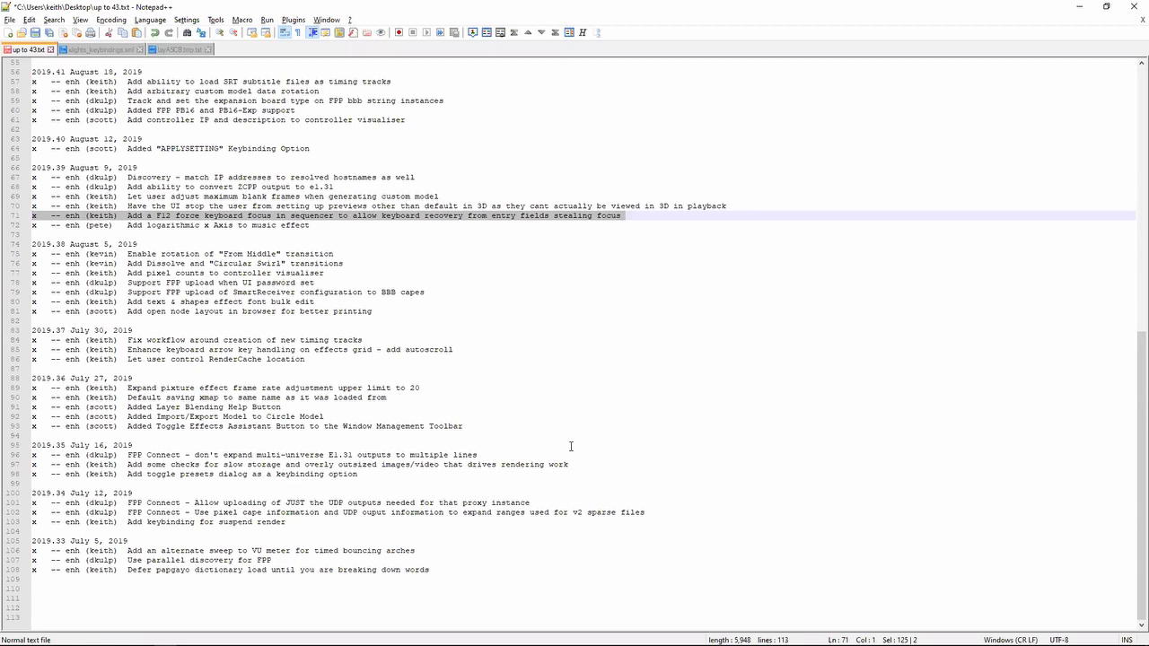
- Back in xLights, place timeline tag 3 just past the 1:20 mark
key(alt+Tab)
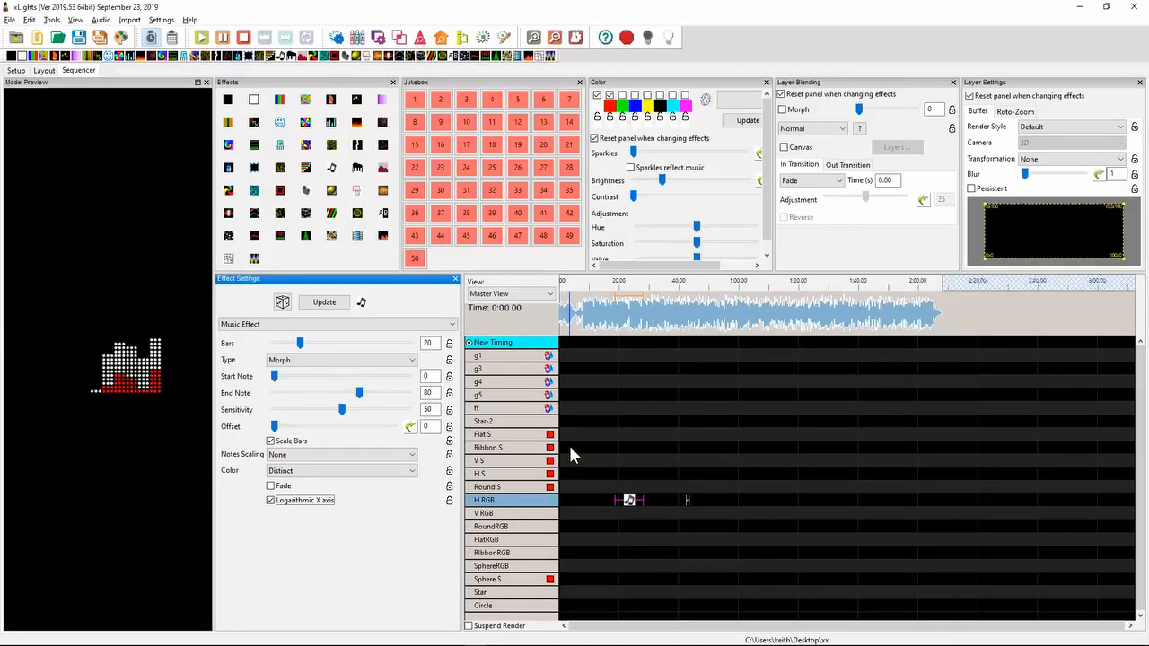
click(697, 420)
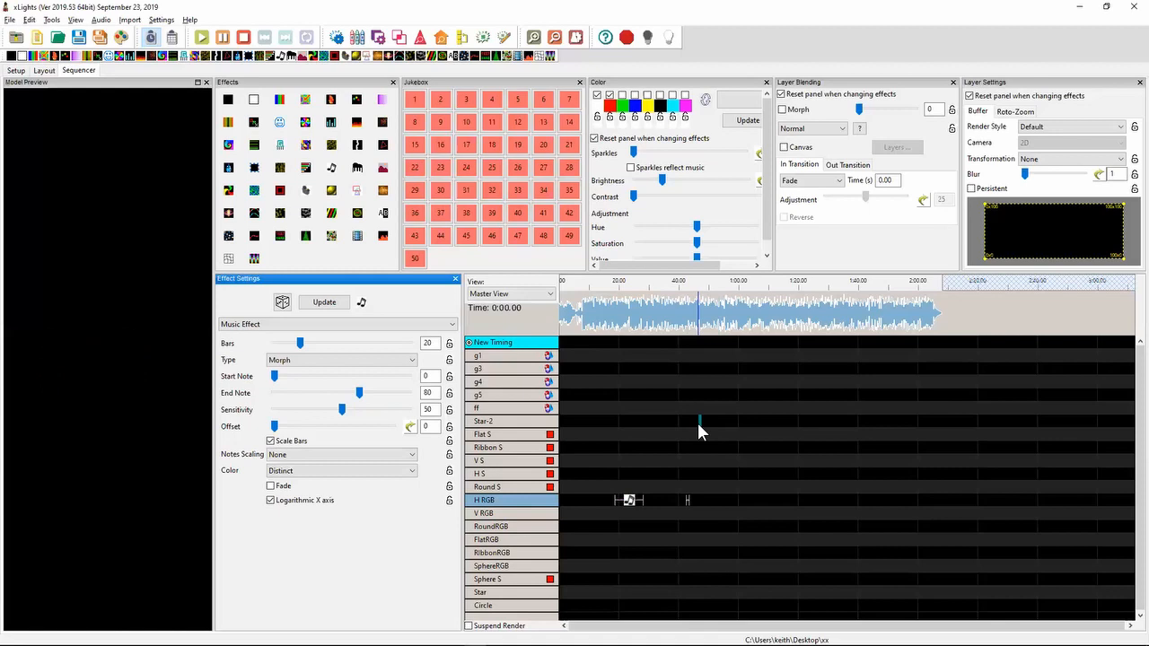
click(643, 448)
click(798, 381)
click(817, 285)
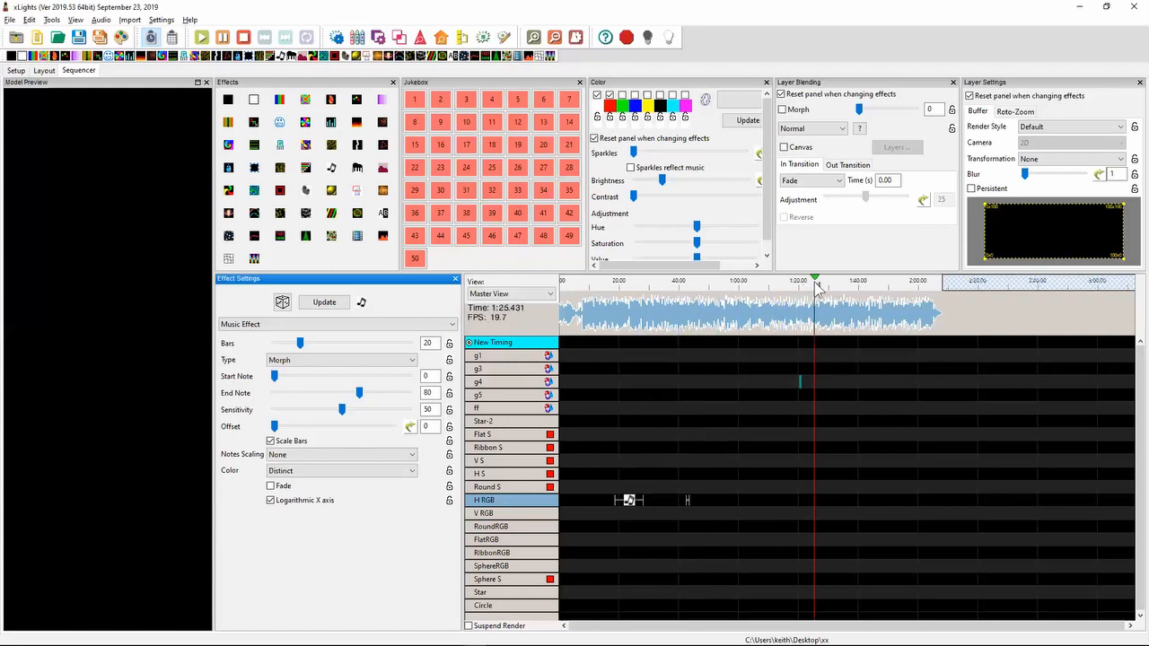
right_click(815, 287)
click(811, 283)
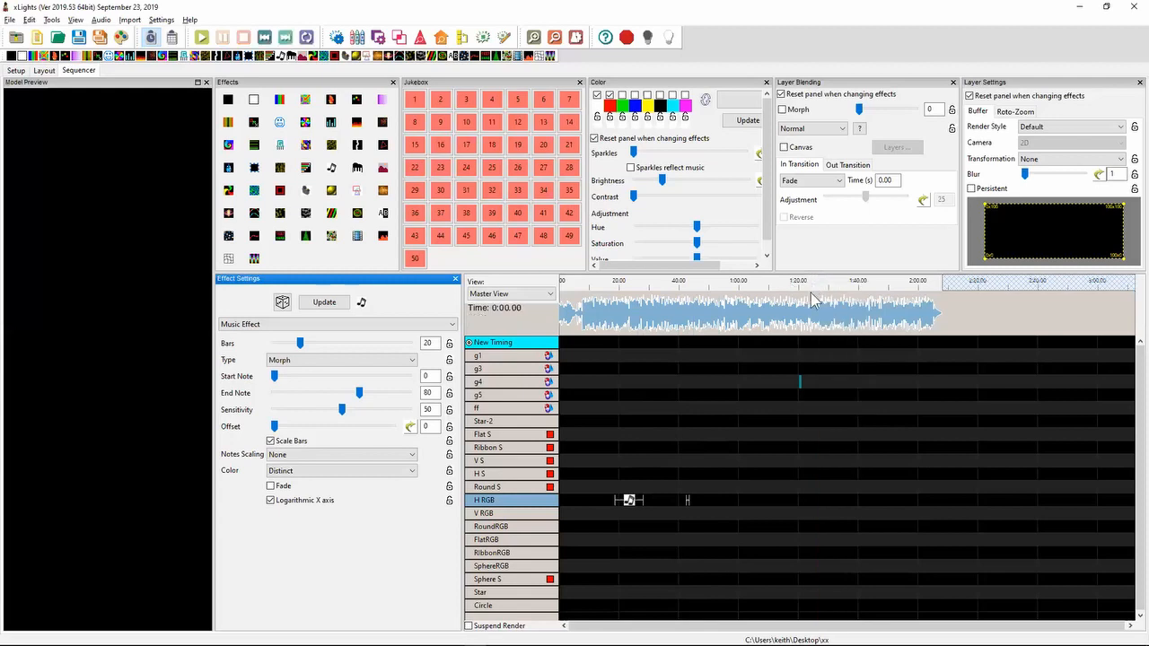
right_click(811, 288)
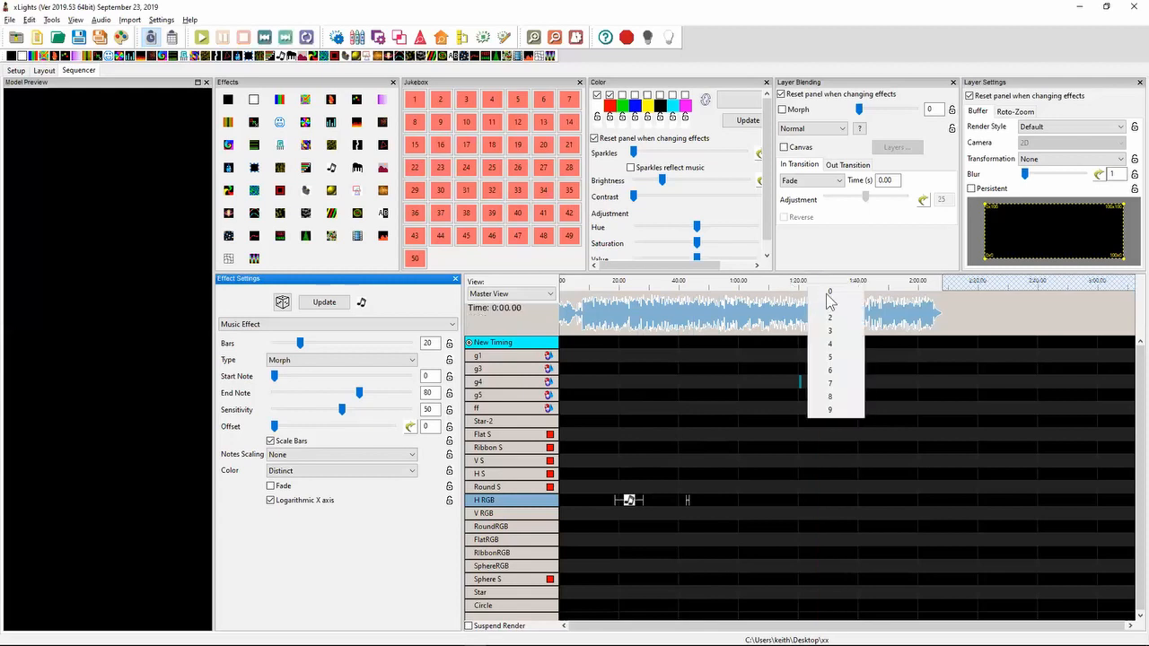
click(831, 332)
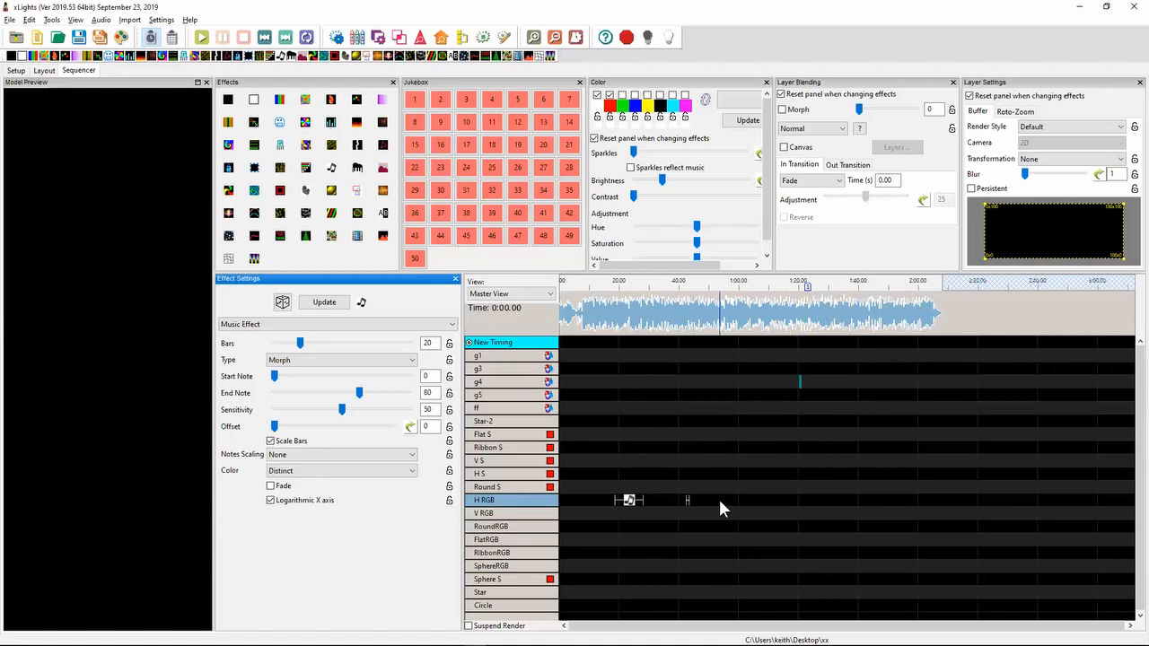
- Set the Music effect's End Note to 68 and close the Jukebox and Effects windows
click(306, 399)
click(579, 82)
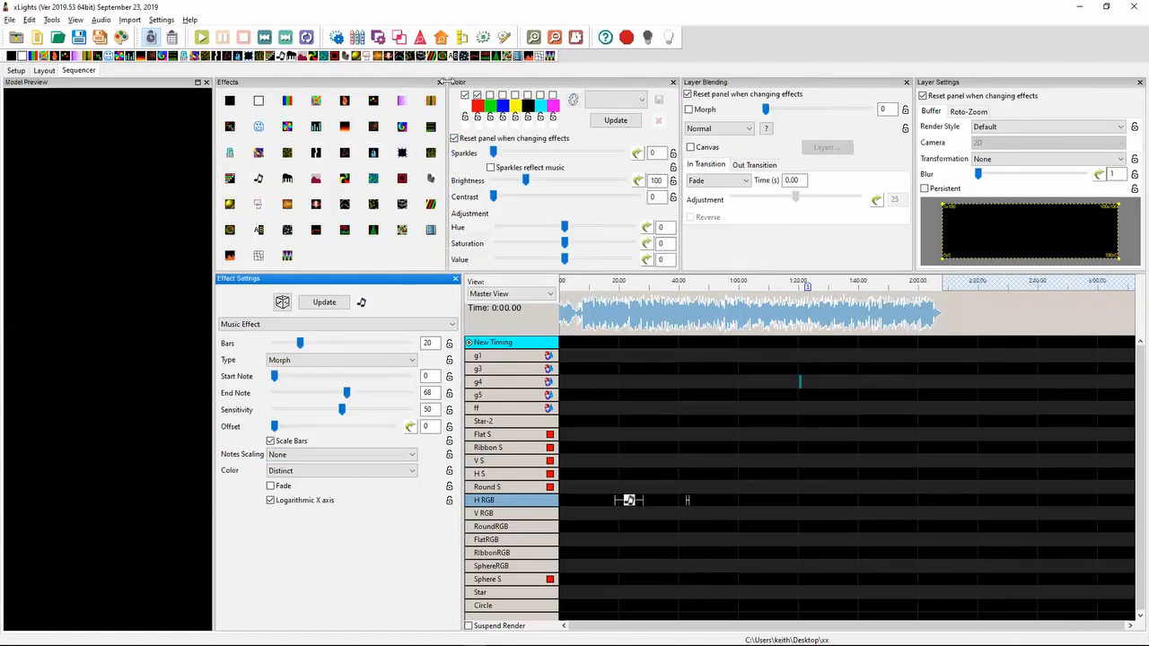
click(439, 83)
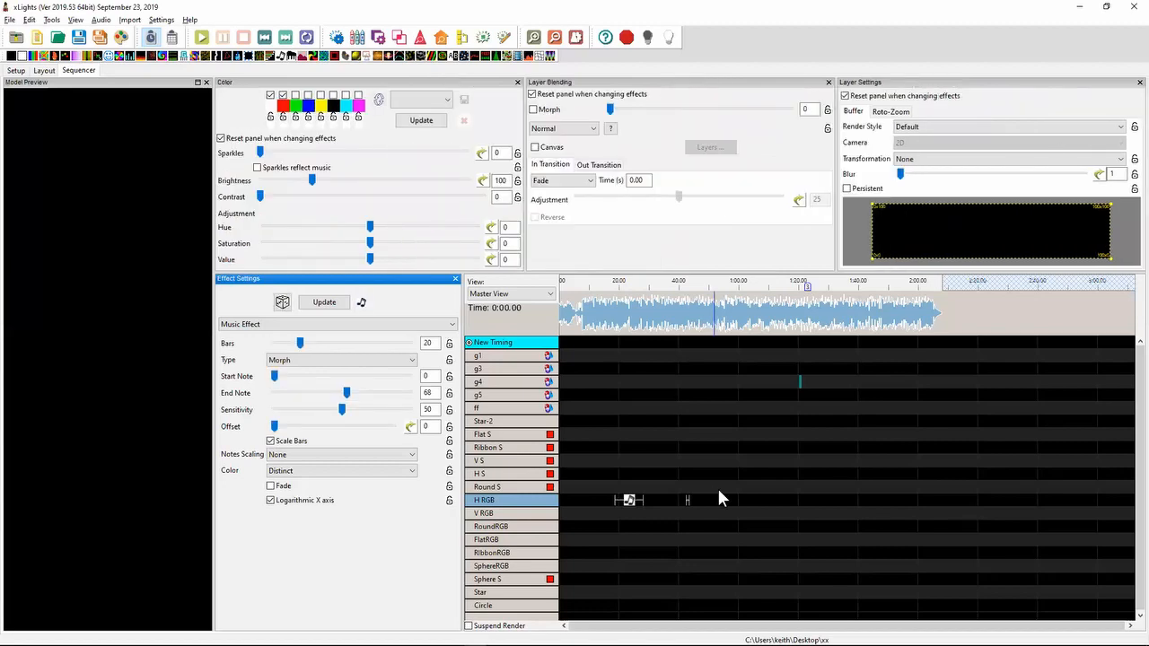
- Switch to Notepad++ and highlight the 2019.39 release note about preventing non-default previews in 3D
key(alt+Tab)
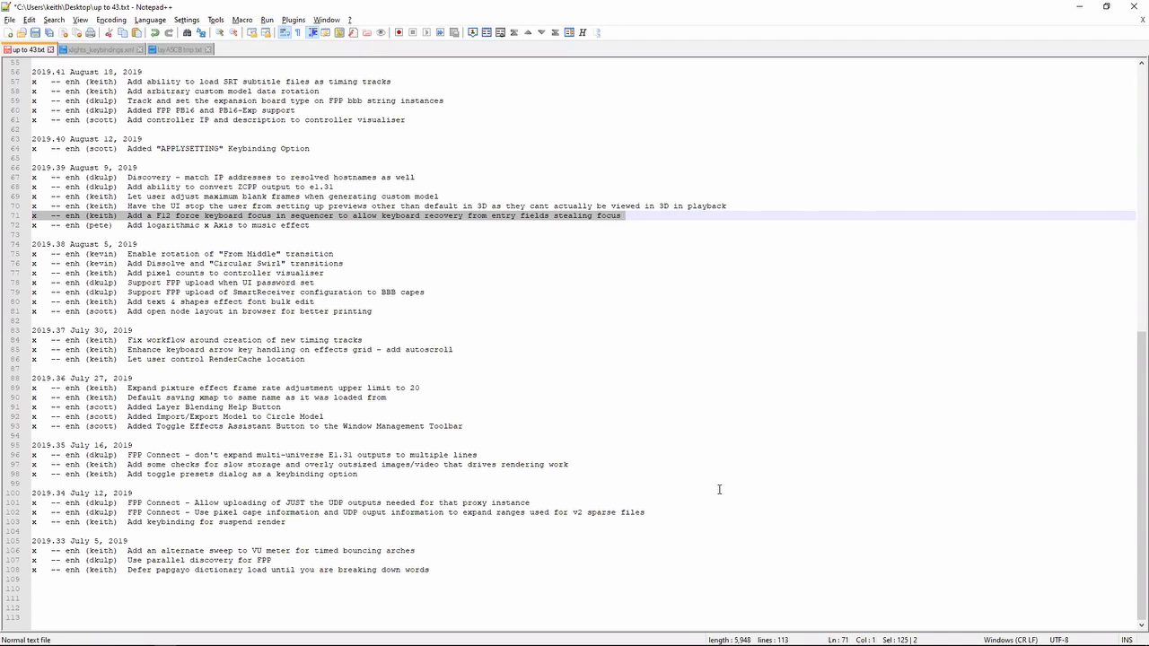
key(Left)
key(shift+Up)
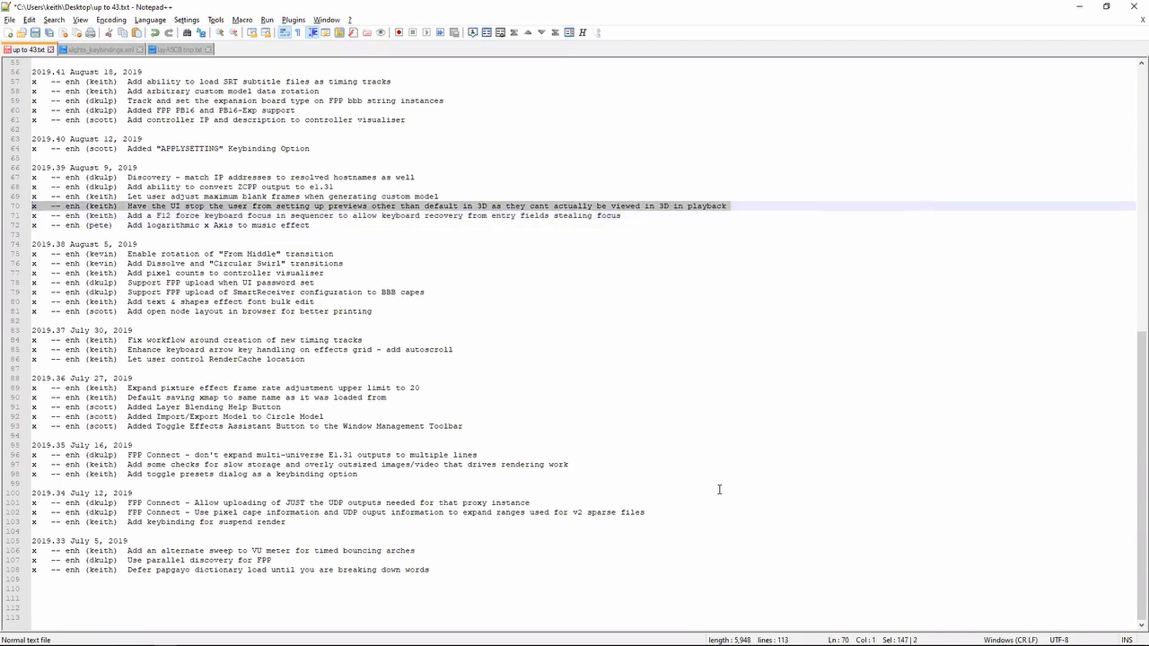
- Switch to xLights and create a new layout preview named fred
key(alt+Tab)
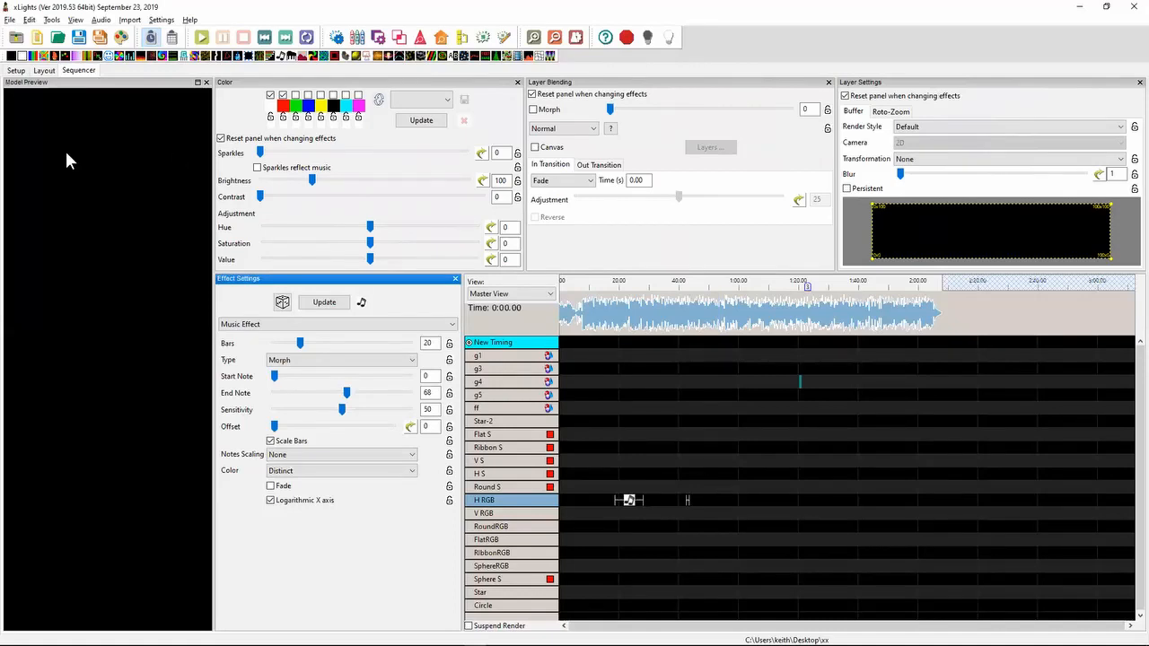
click(44, 70)
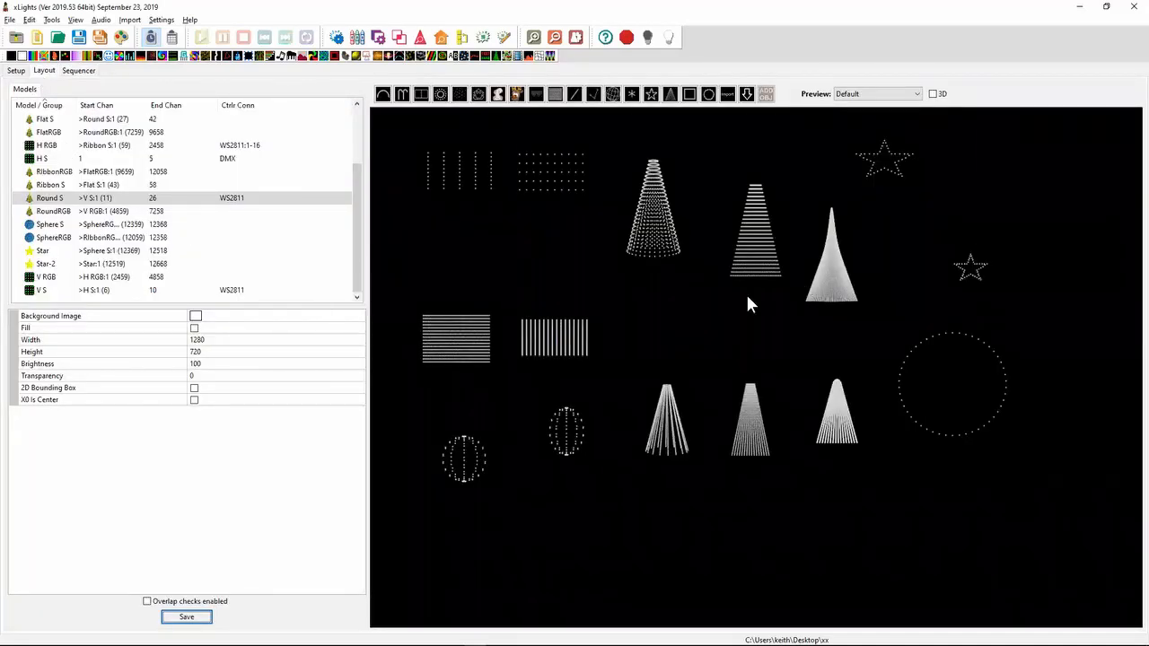
click(908, 95)
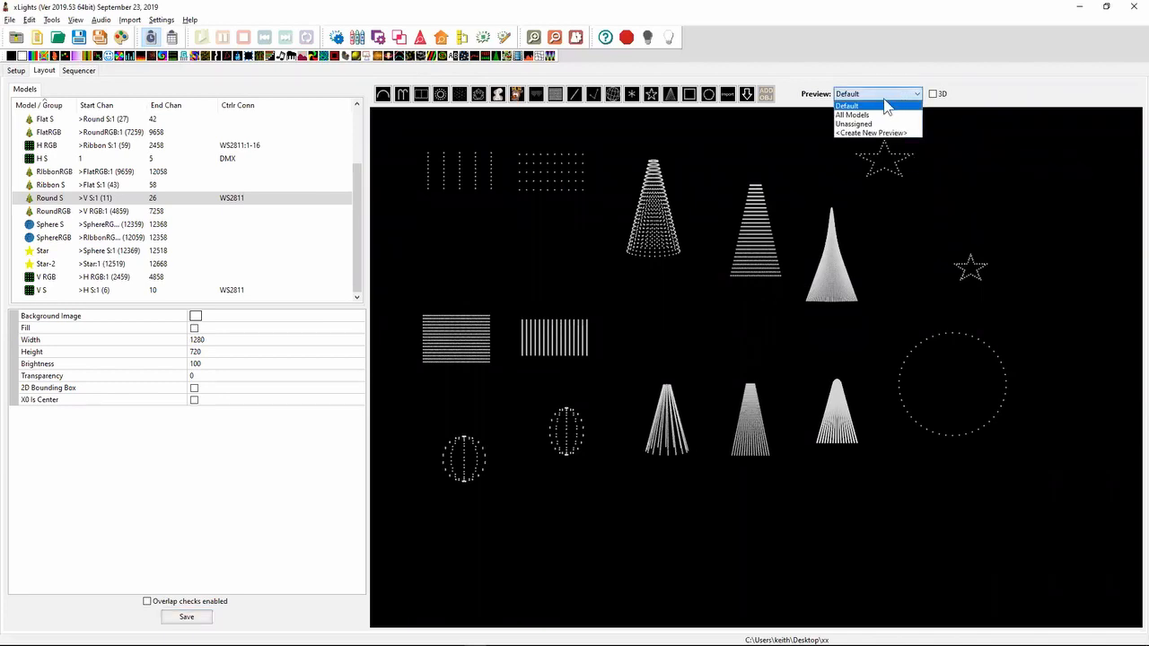
click(877, 135)
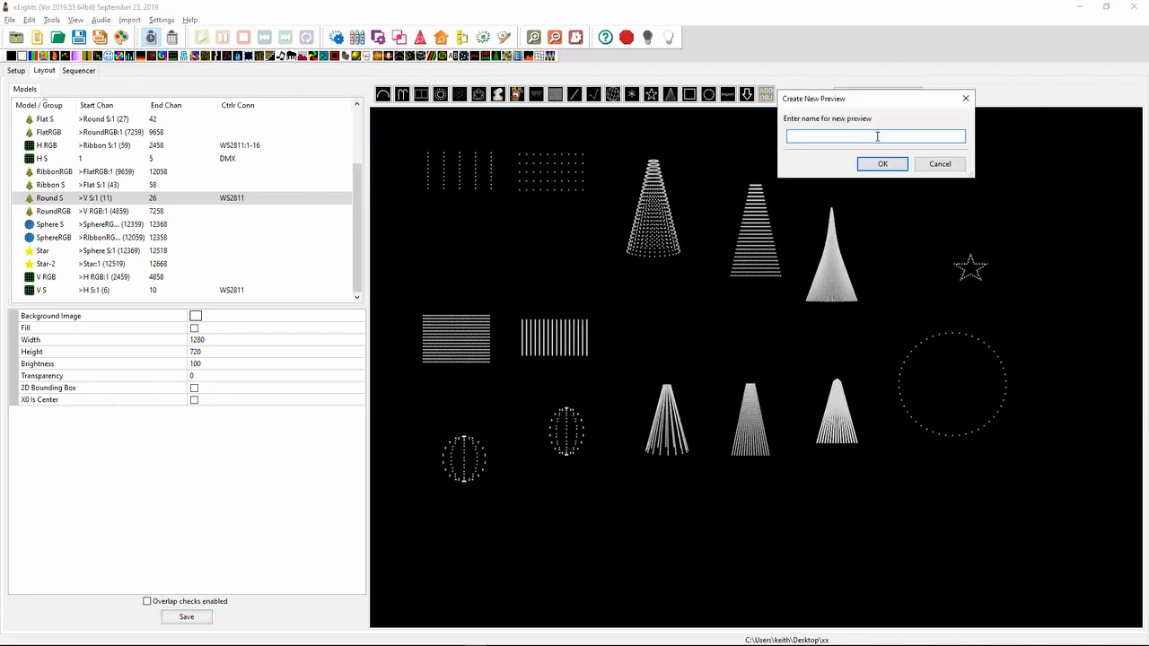
key(Return)
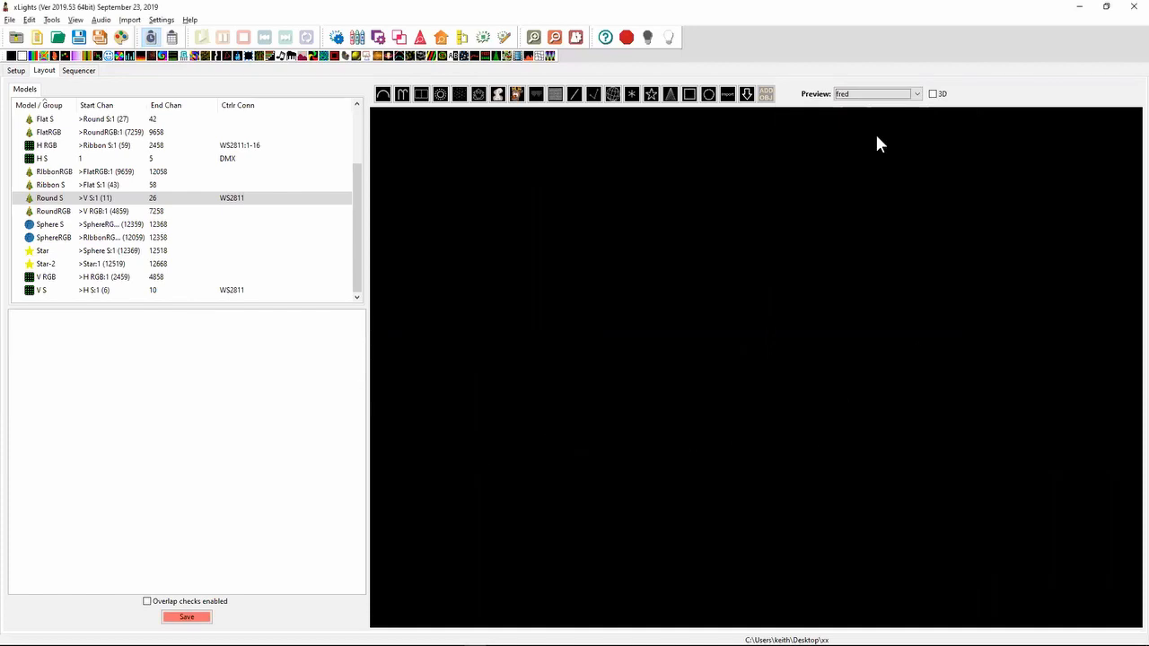
- Turn on 3D for the layout, select the RoundRGB tree and look at the scene from other angles
click(925, 94)
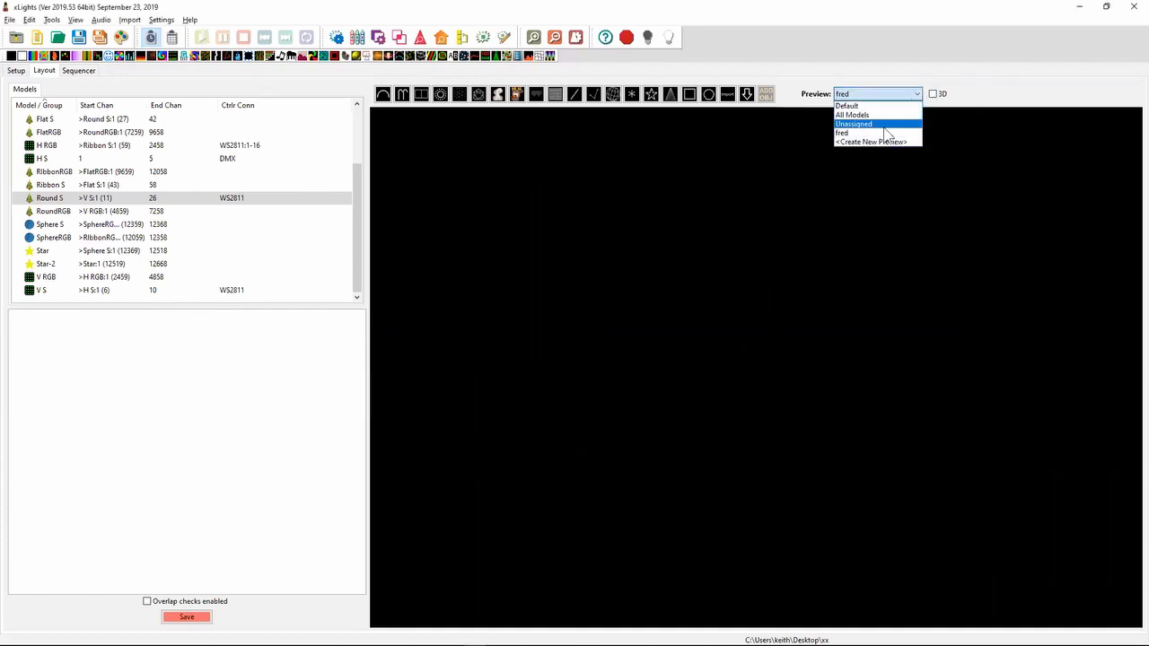
click(940, 97)
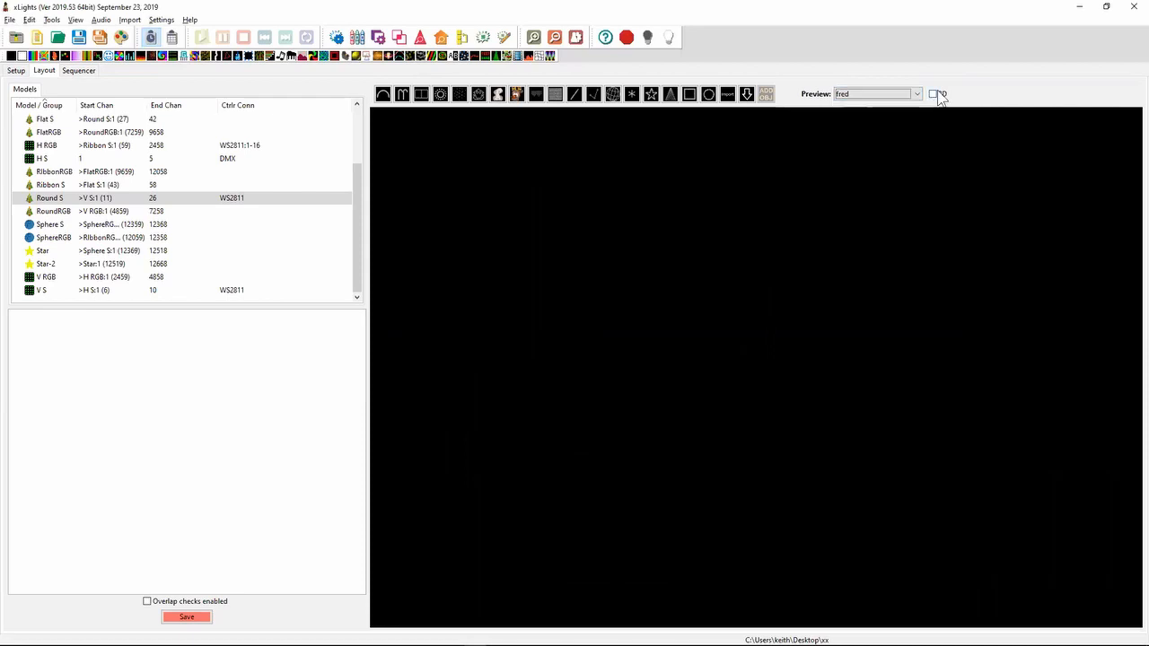
click(934, 95)
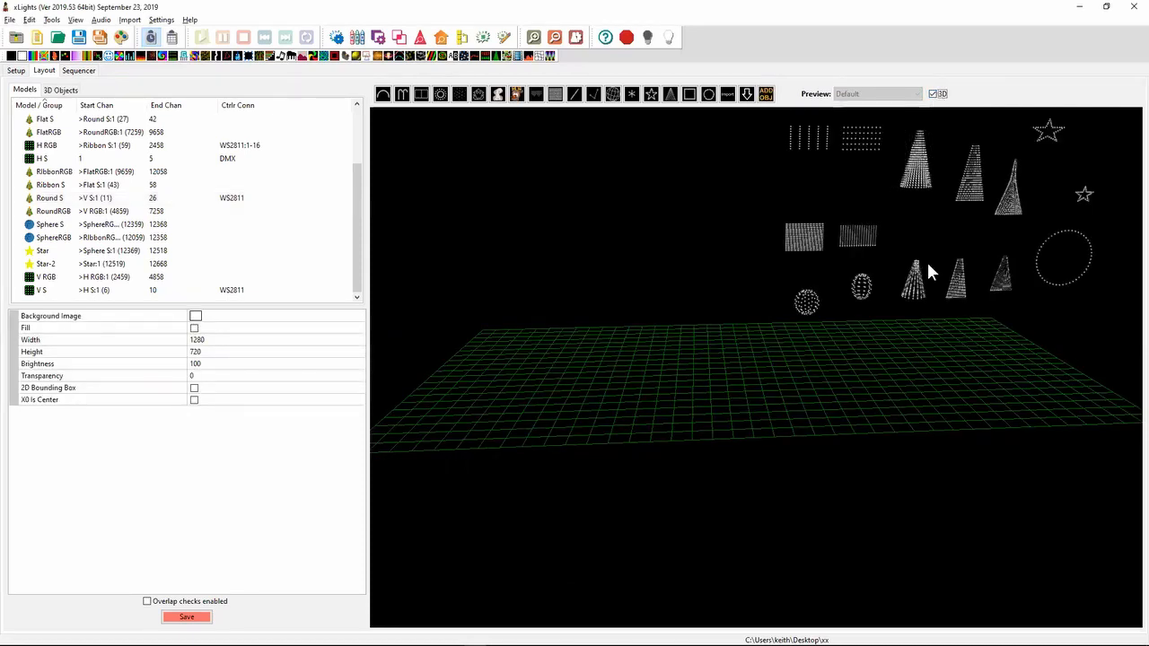
click(914, 283)
mouse_move(973, 335)
mouse_down()
mouse_move(917, 359)
mouse_move(955, 339)
mouse_up()
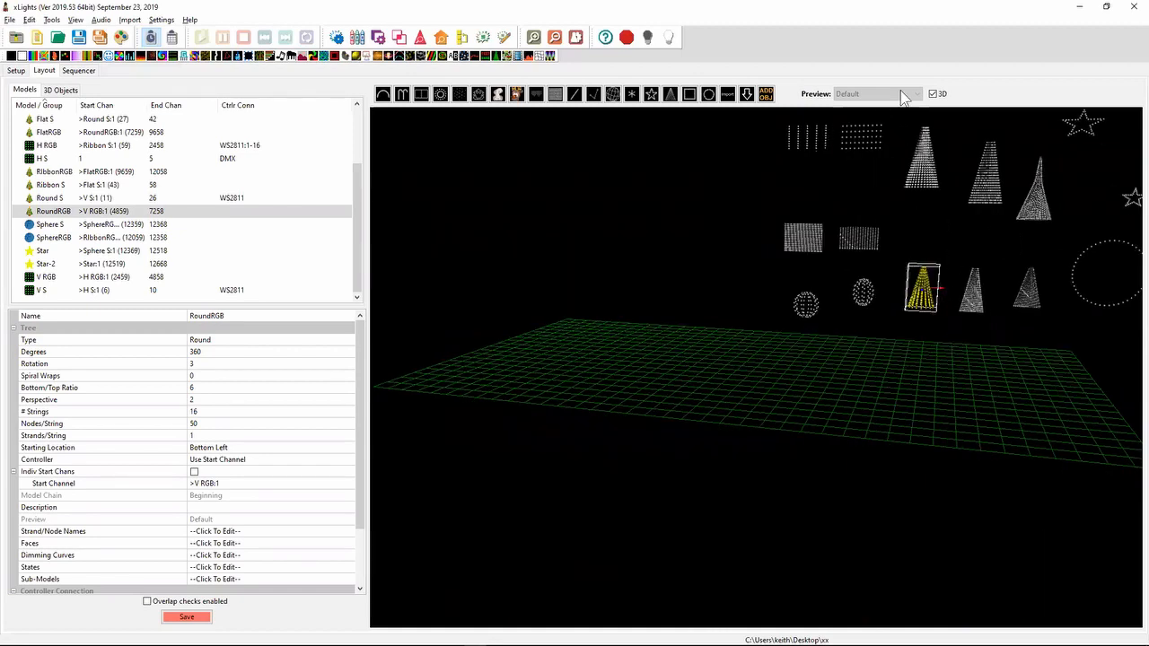
drag(888, 338, 938, 258)
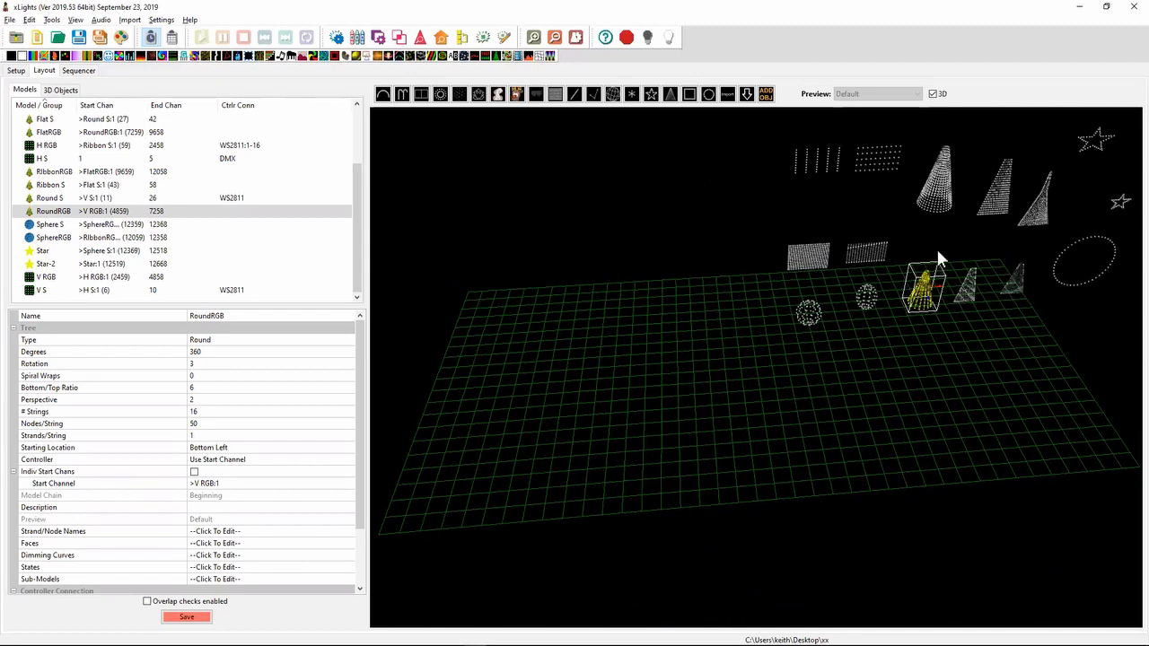
- Turn off 3D and switch the layout to the fred preview
click(933, 93)
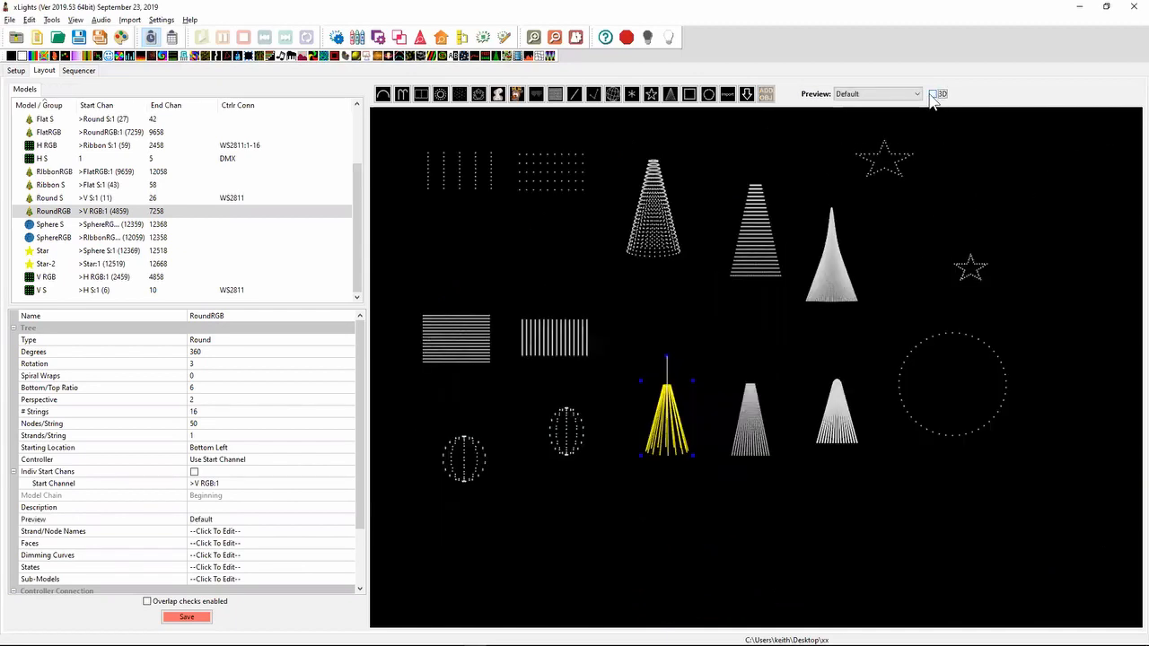
click(916, 93)
click(880, 133)
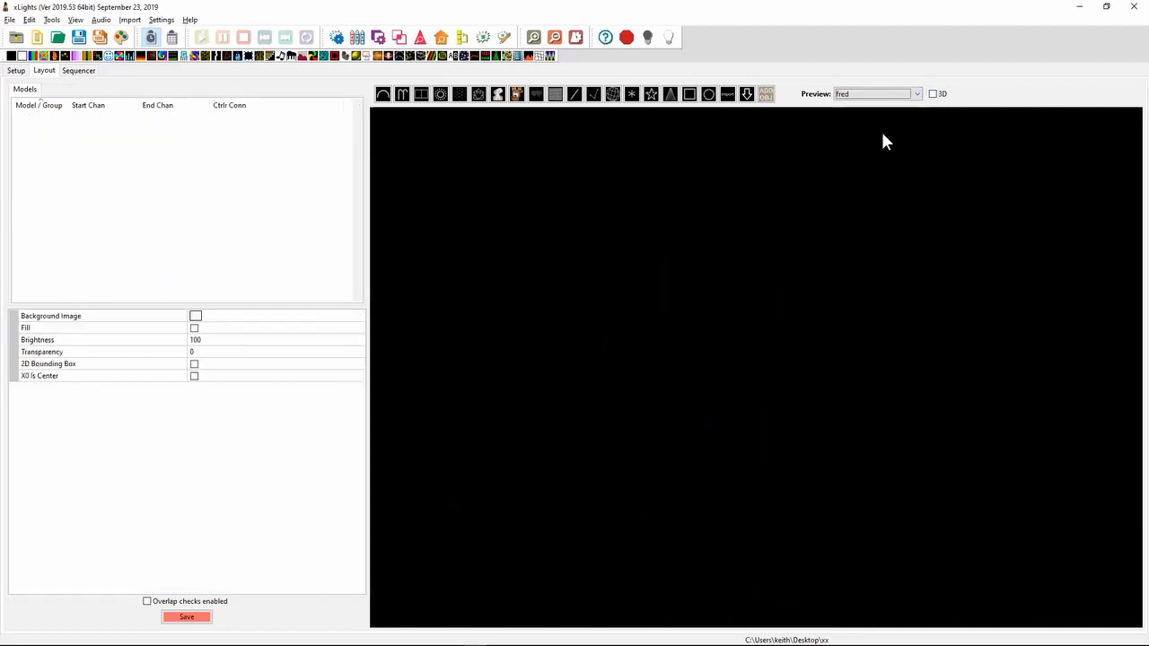
drag(860, 308, 751, 411)
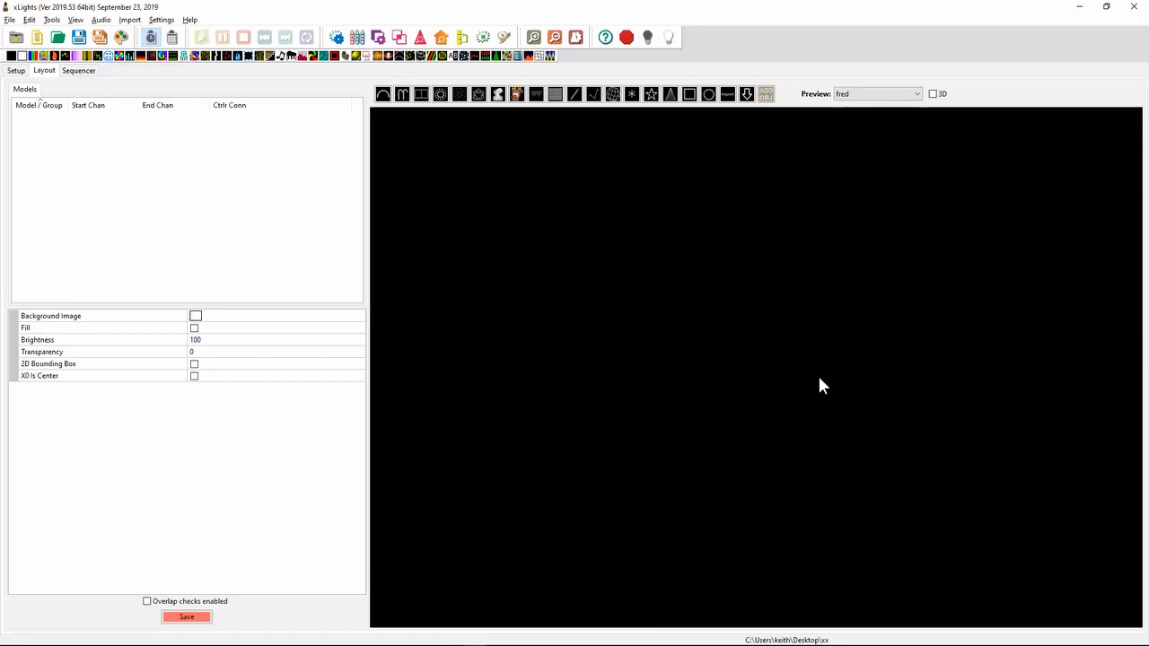
- Look at the sequencer's model preview, return to the layout and review the available previews
click(75, 73)
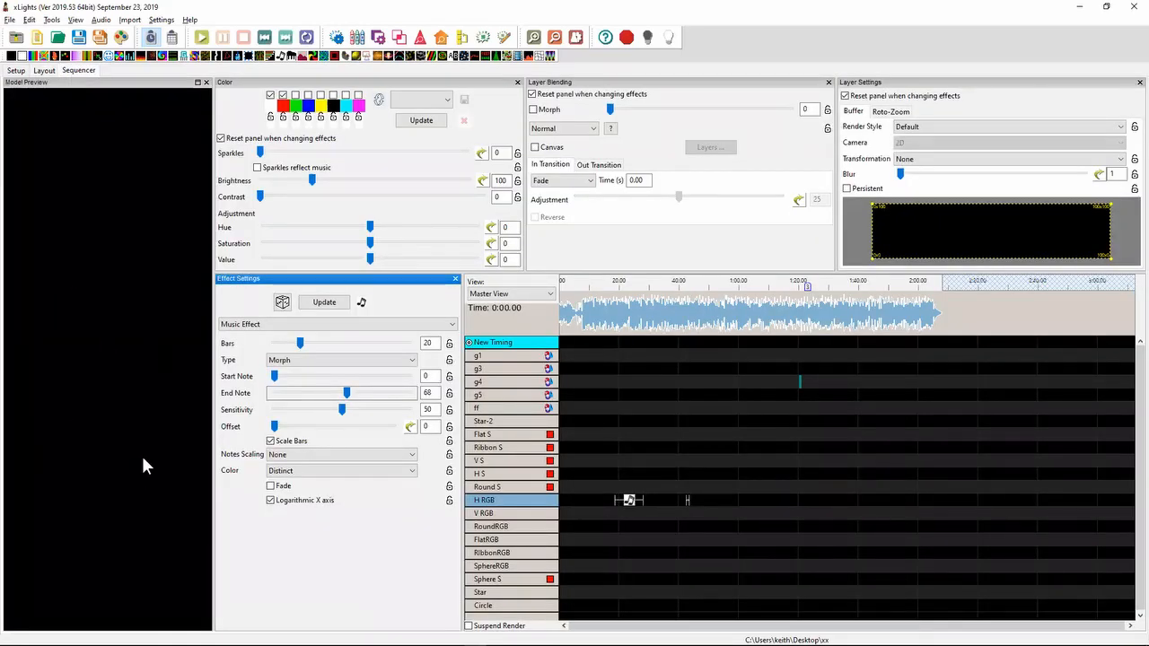
click(42, 71)
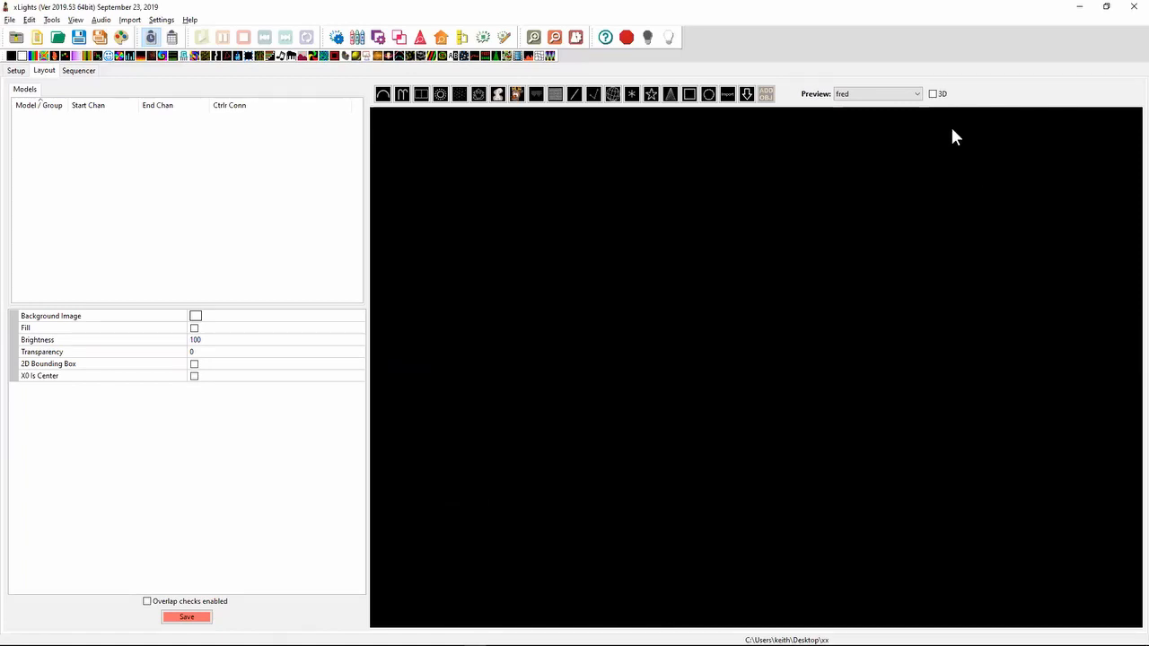
click(918, 95)
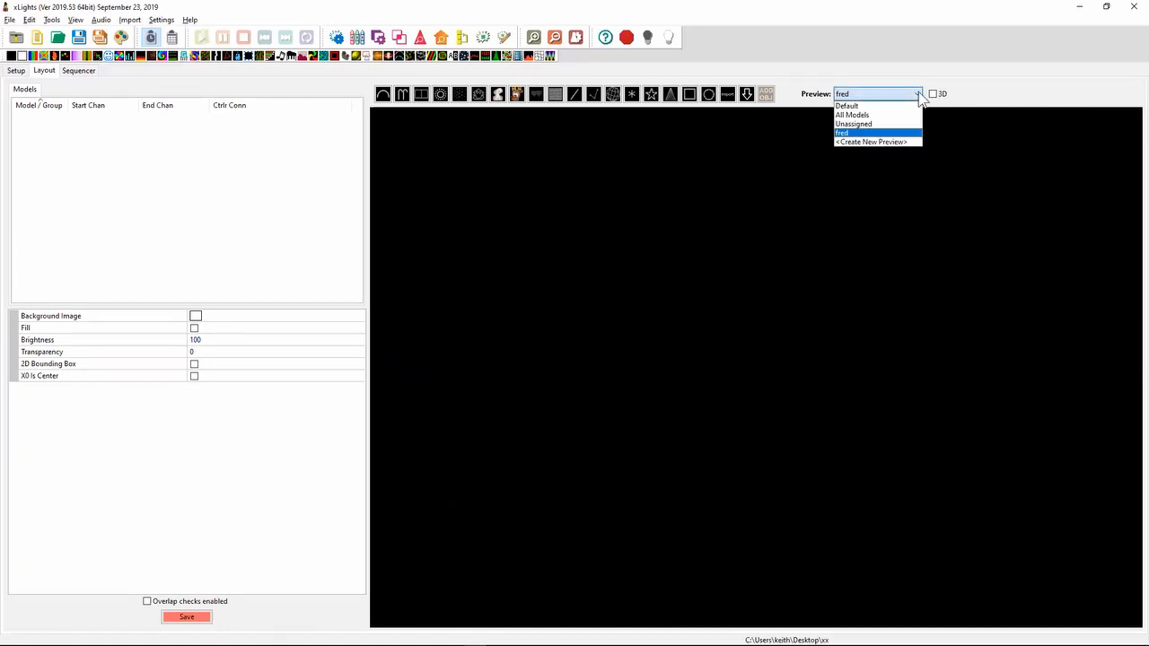
click(959, 292)
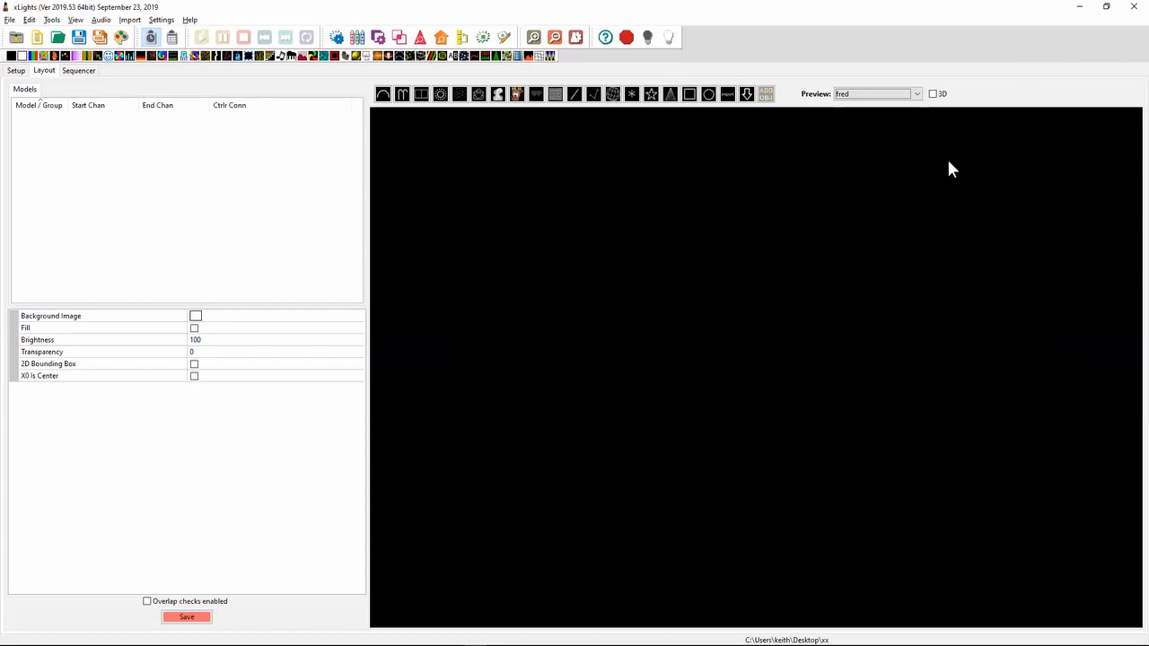
- Switch to Notepad++ and highlight the 2019.39 release note about adjusting maximum blank frames when generating a custom model
key(alt+Tab)
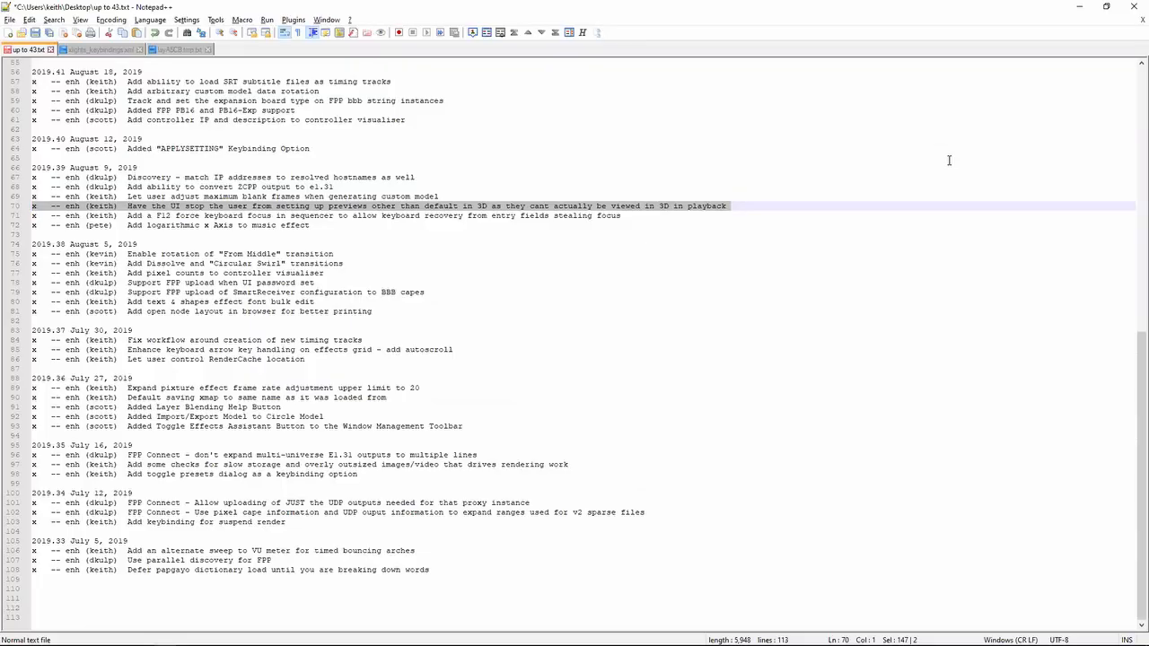
key(Left)
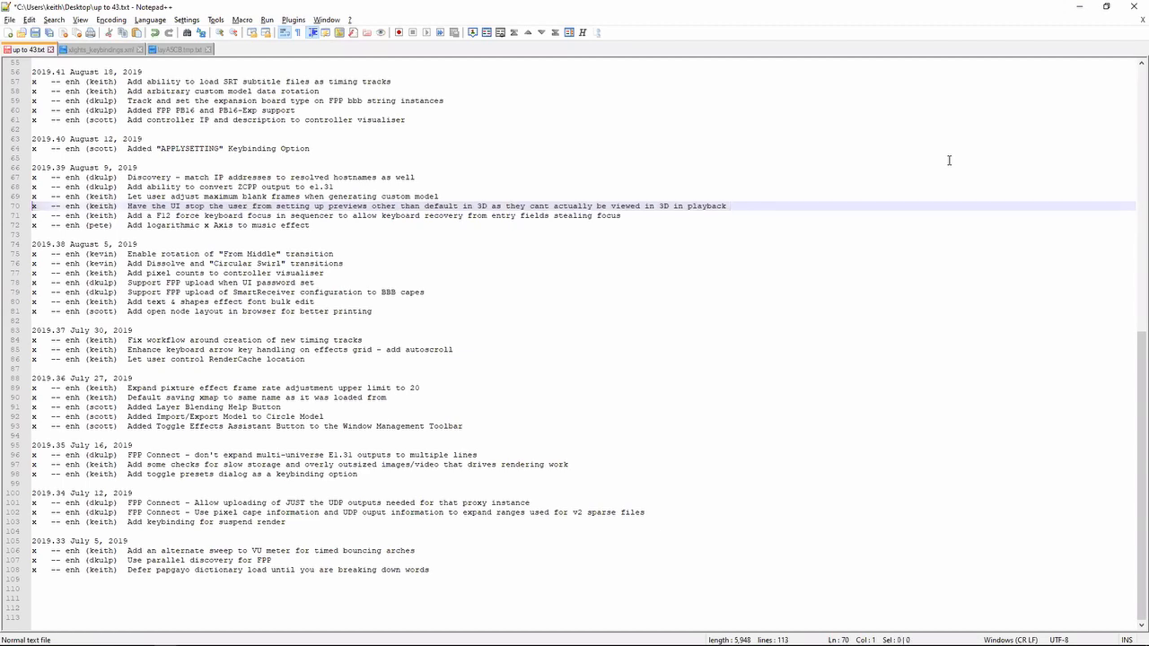
key(shift+Up)
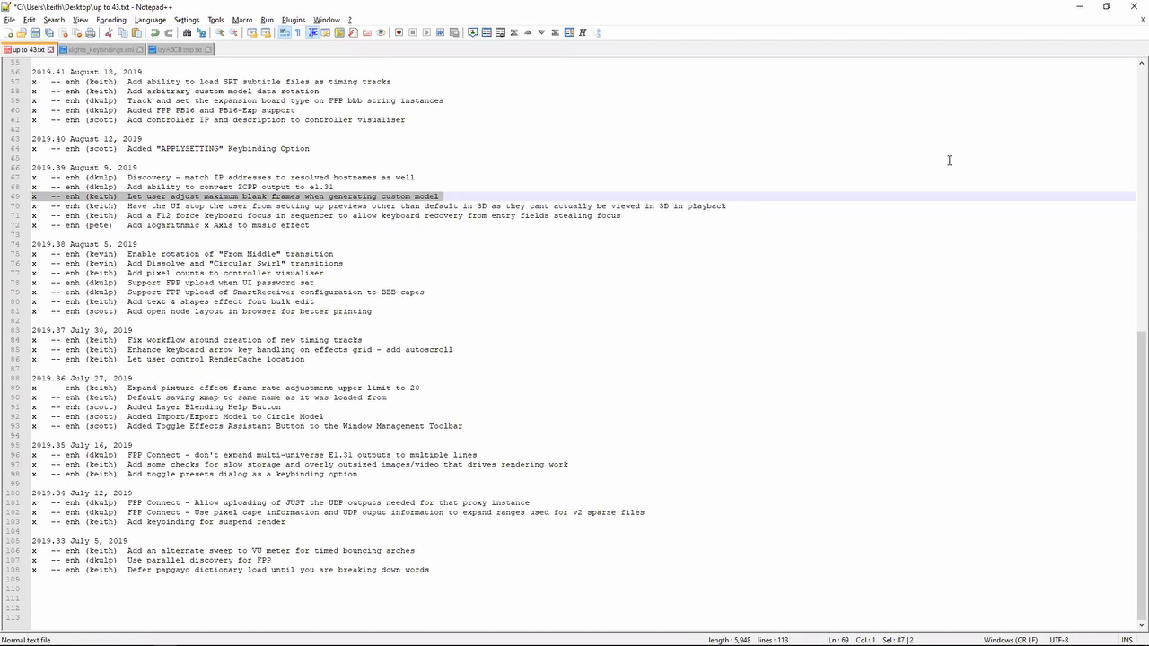
- Back in xLights, start generating a custom model and advance its processing to media selection with the Nodes type
key(alt+Tab)
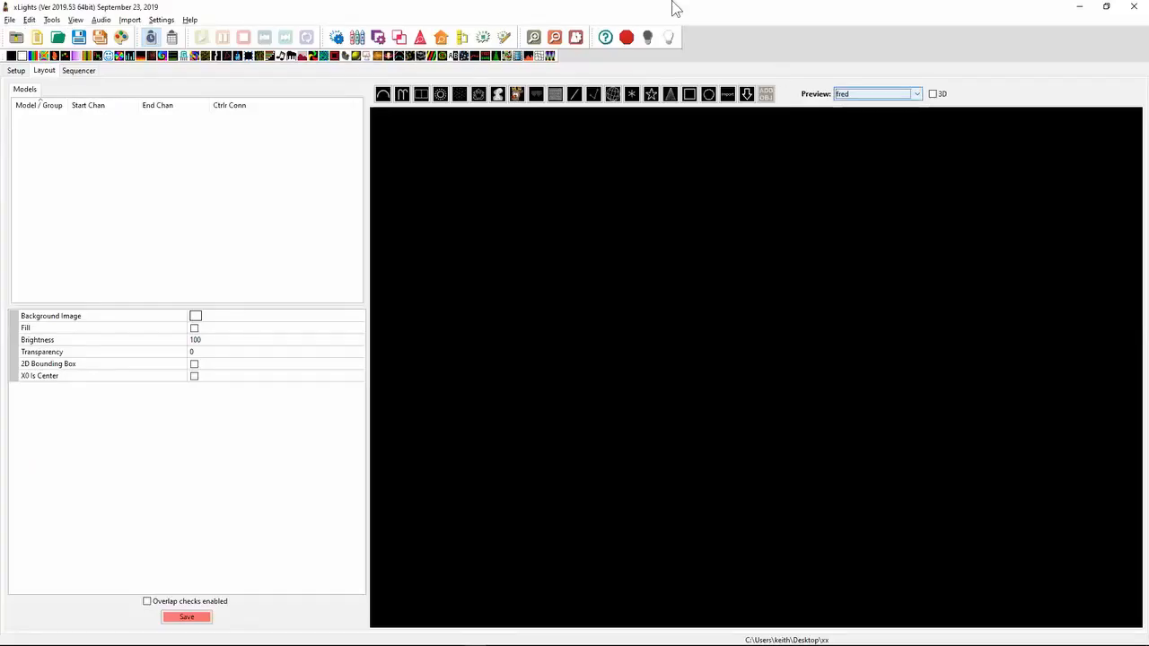
click(33, 20)
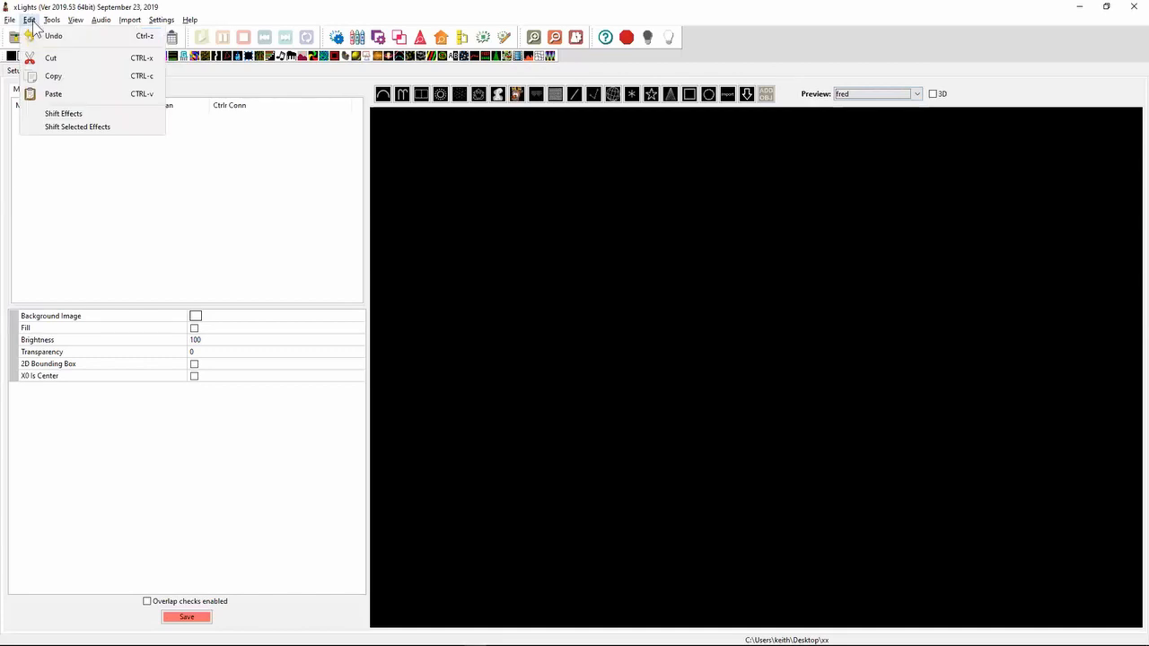
mouse_move(58, 22)
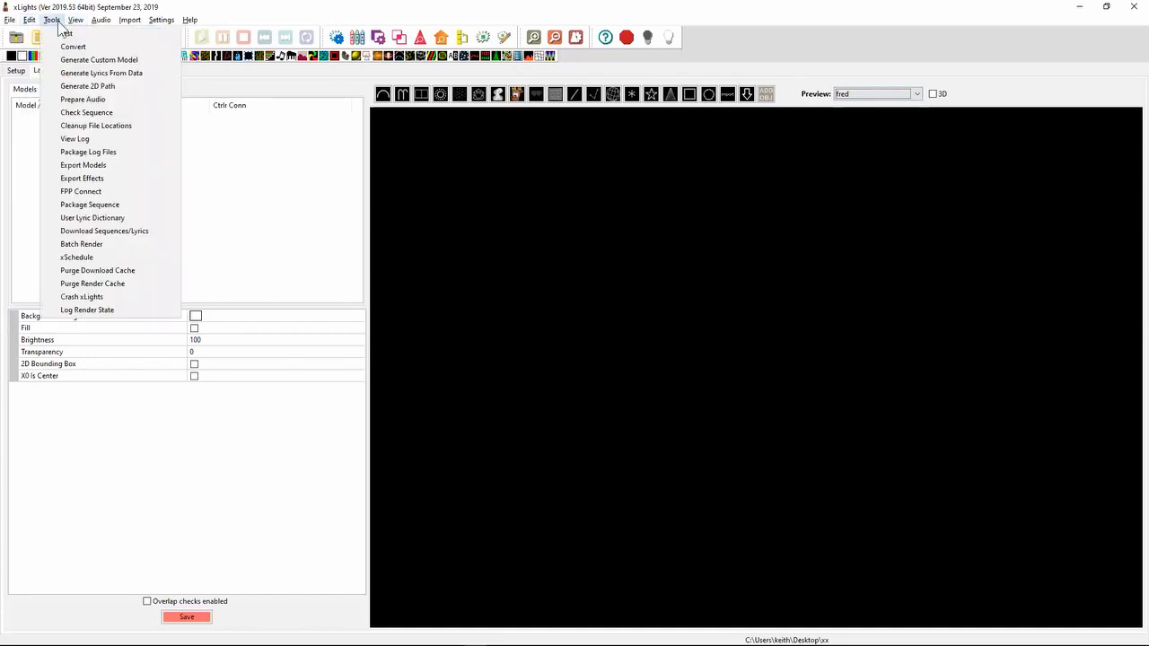
click(91, 61)
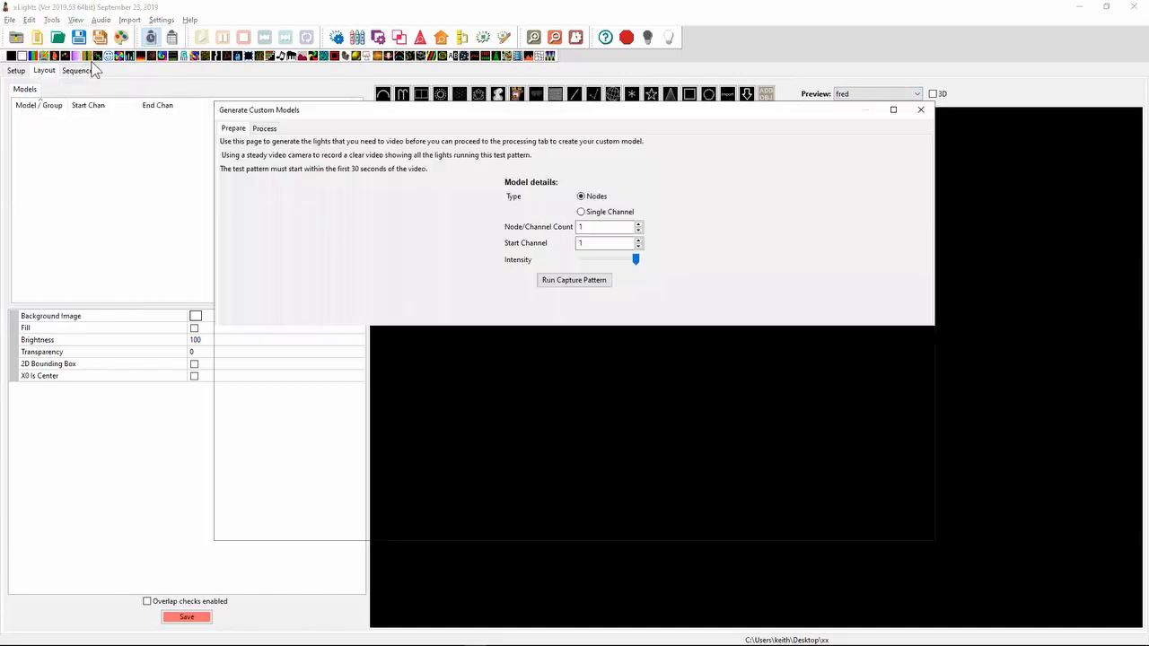
click(264, 128)
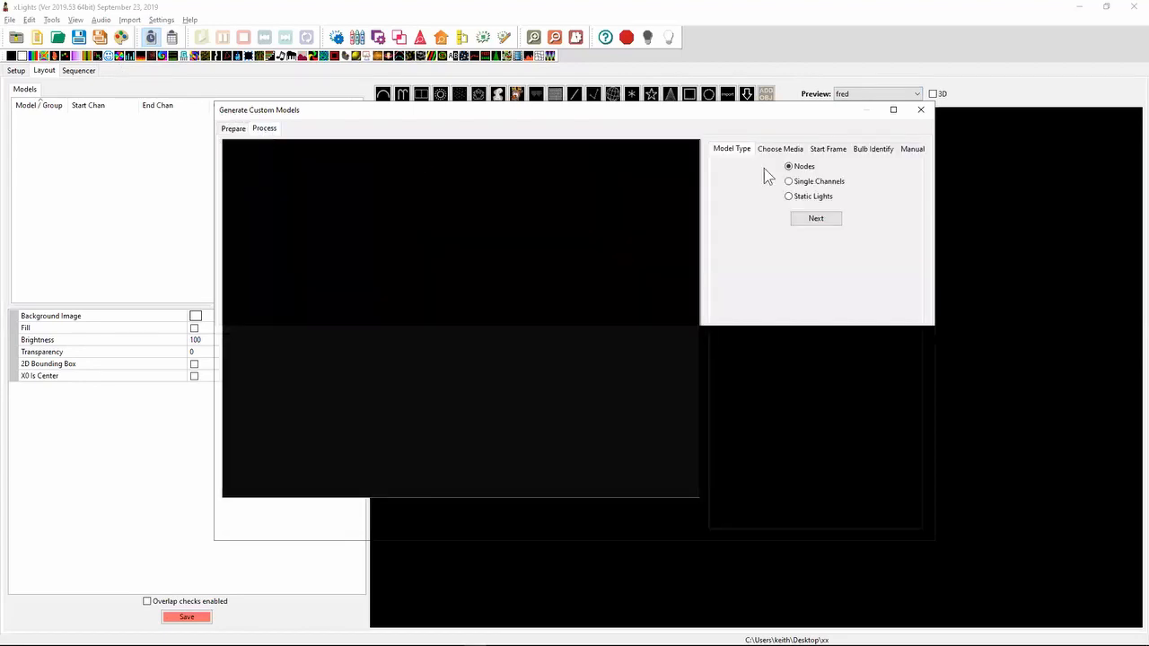
click(813, 218)
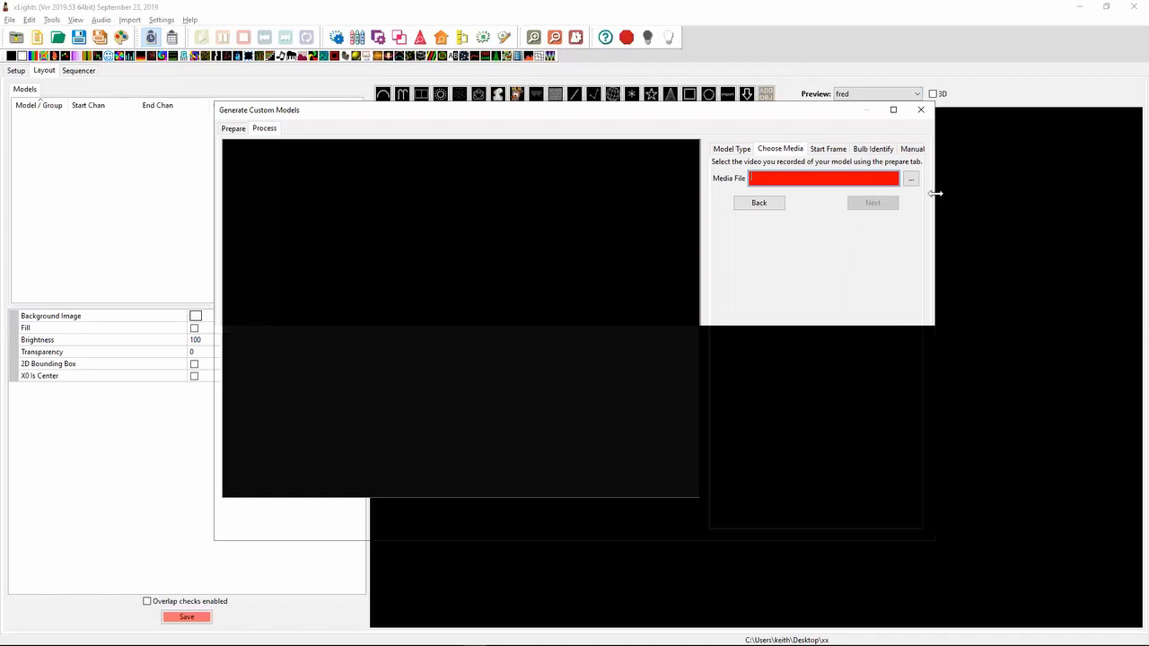
- Browse for the custom model's media file and open the Stash folder on the Desktop
click(910, 180)
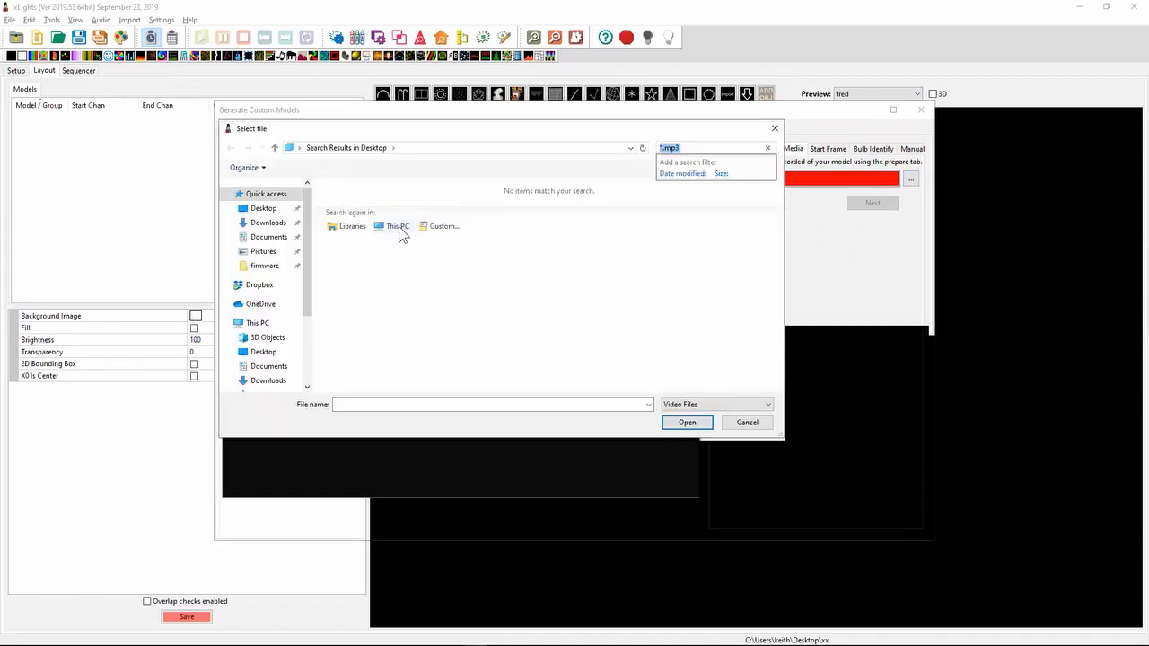
click(266, 352)
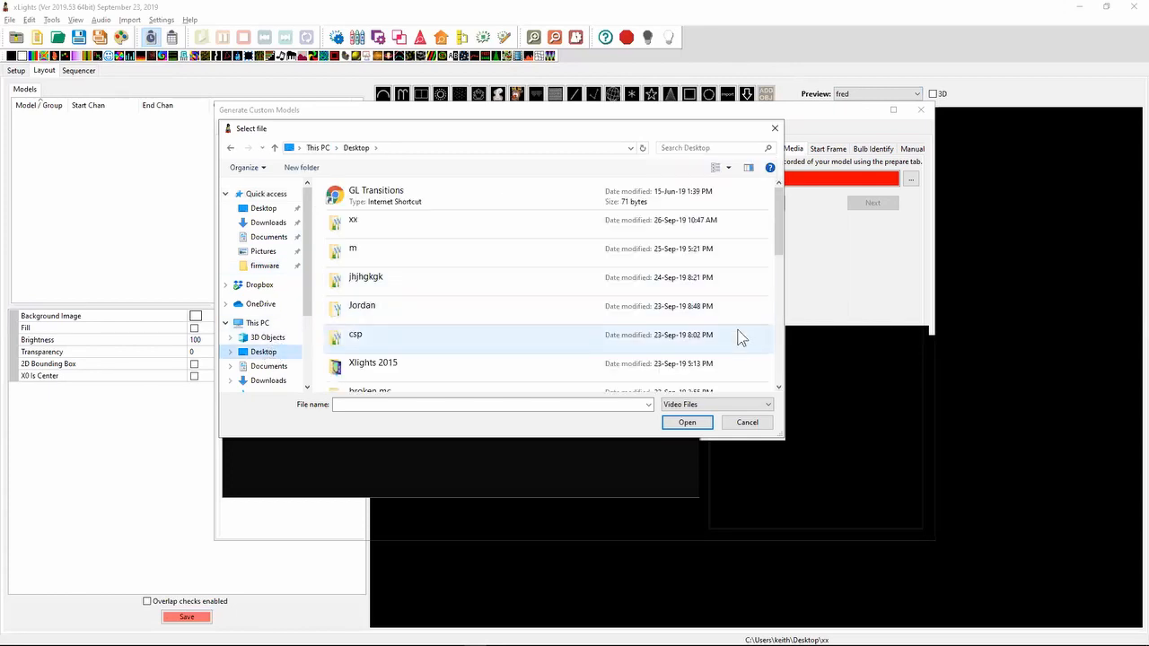
click(781, 341)
click(781, 341)
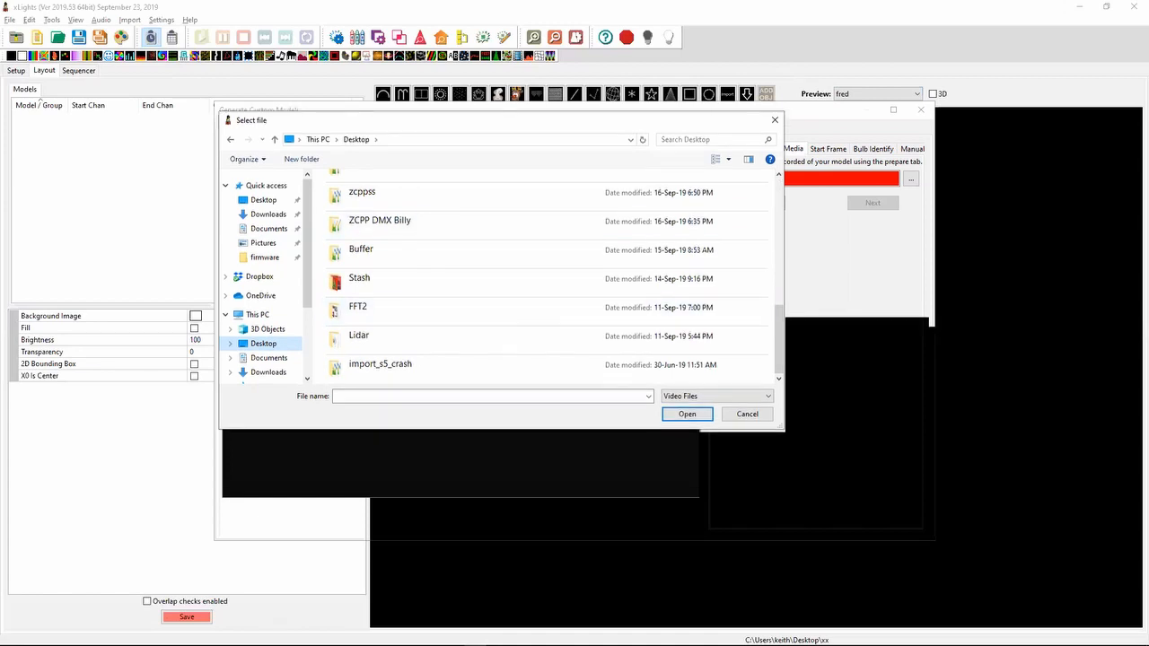
click(781, 258)
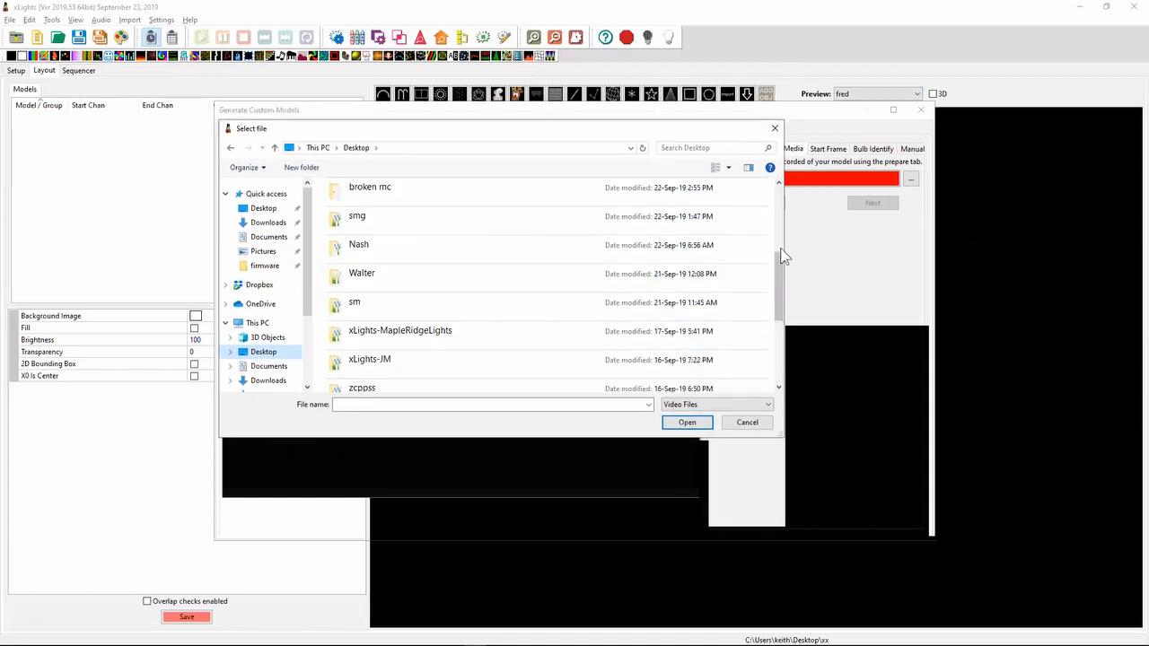
click(781, 257)
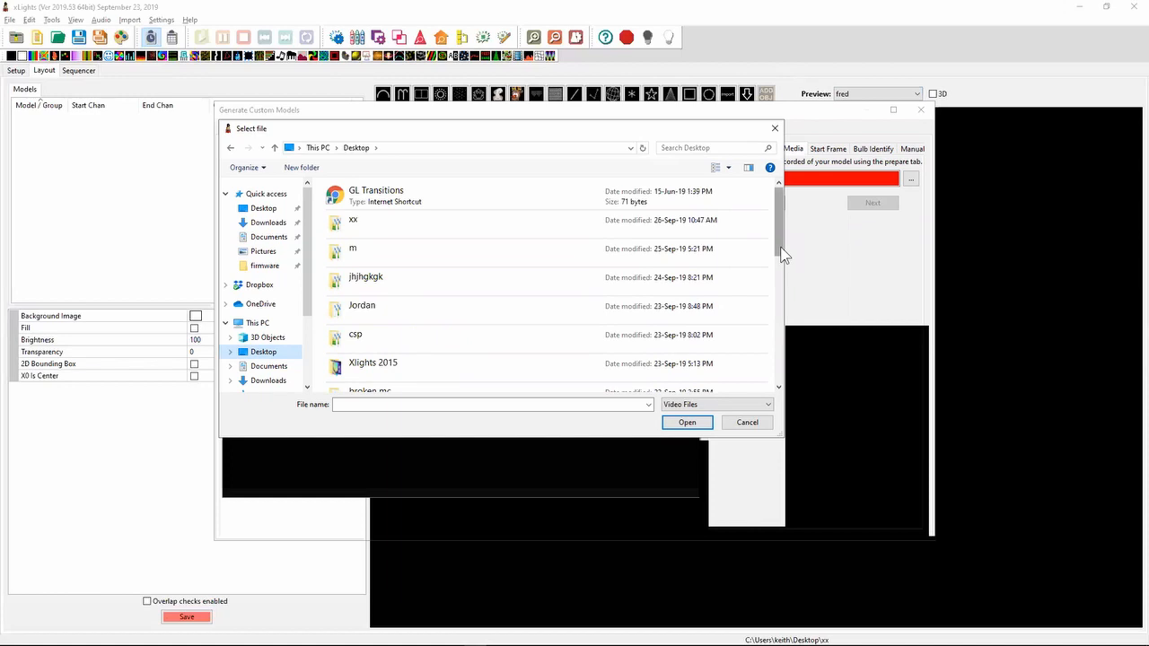
drag(779, 212, 782, 337)
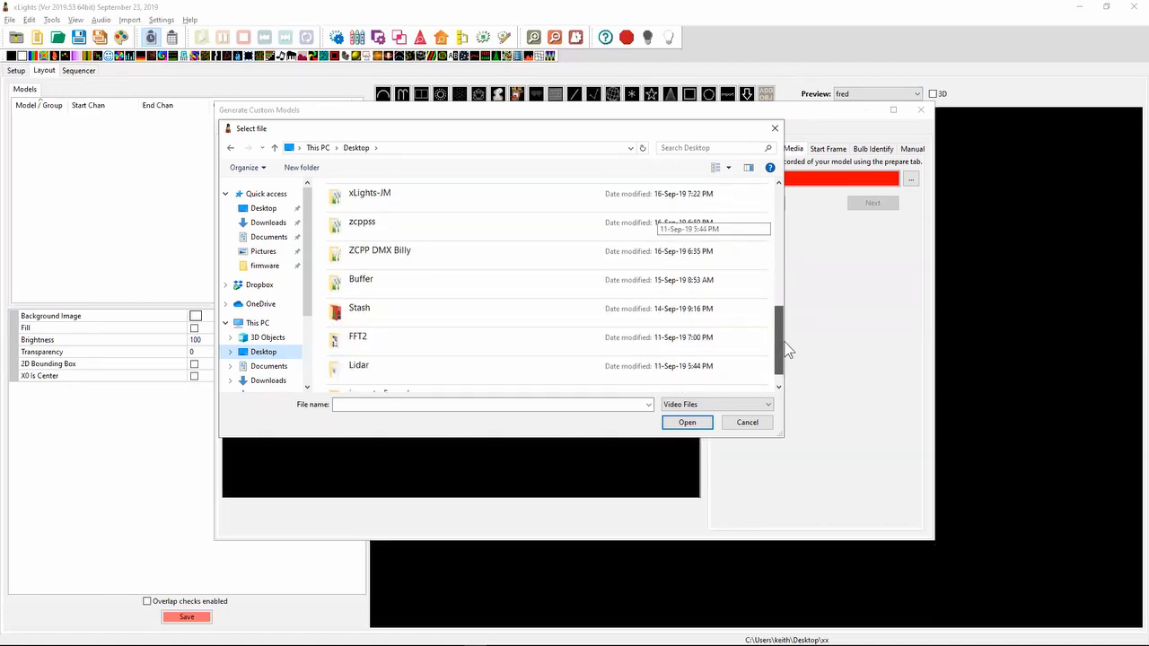
double_click(544, 311)
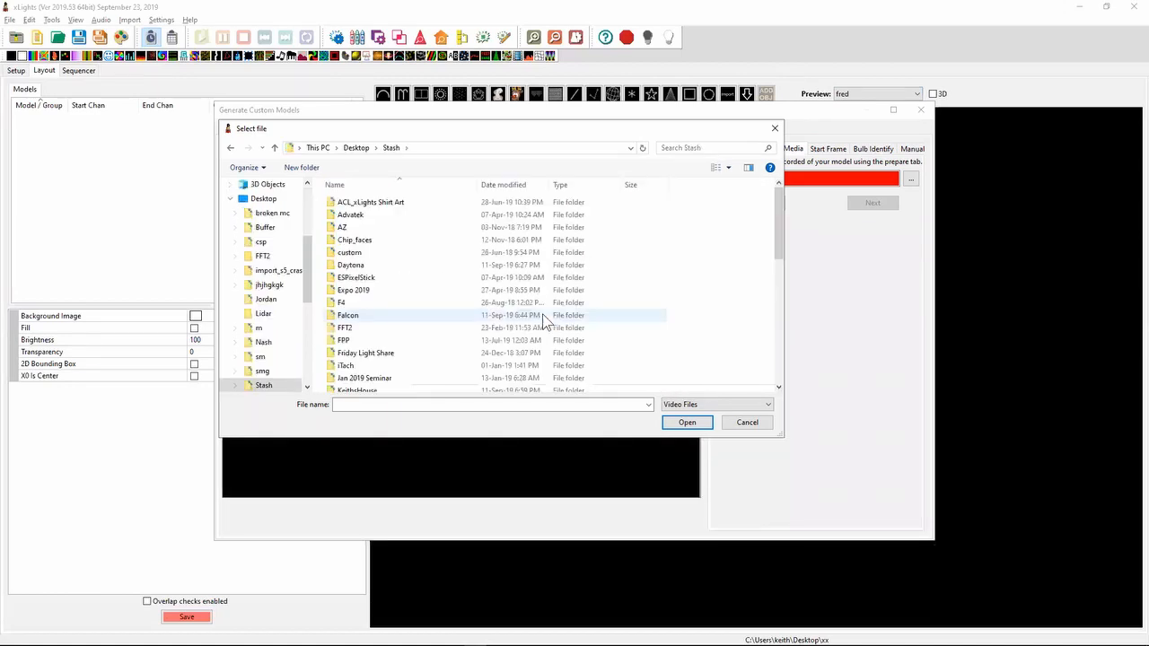
- Load Lower Brightness.mp4 from the AutoModelGeneration folder inside xLights Development as the media file
drag(778, 208, 781, 330)
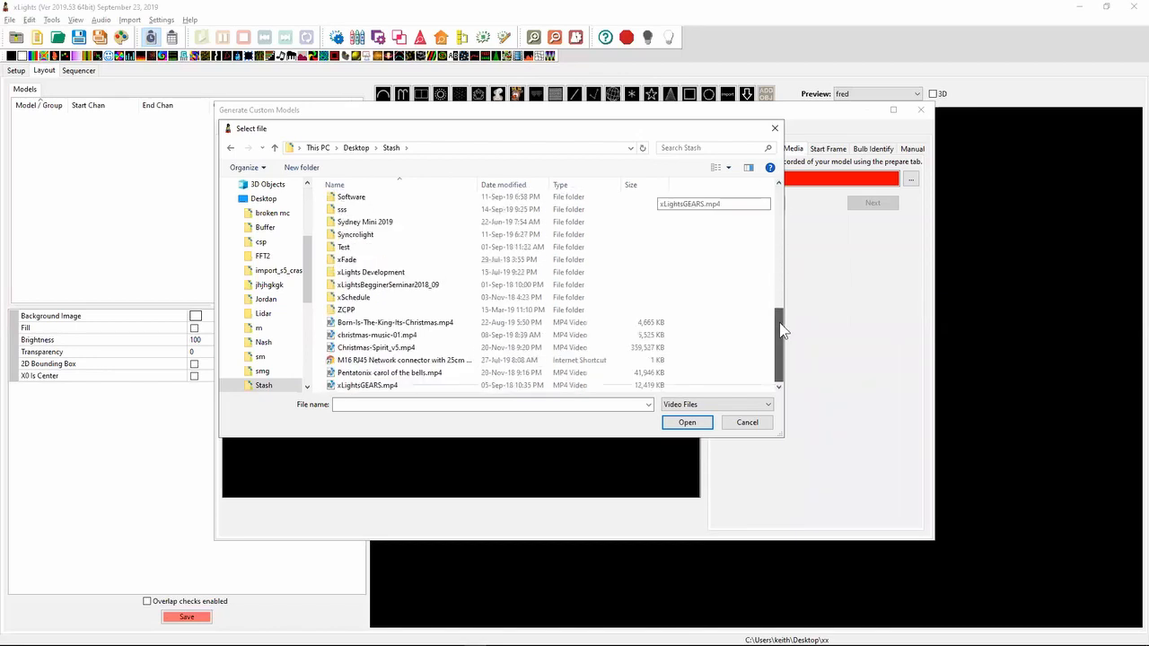
drag(780, 330, 781, 249)
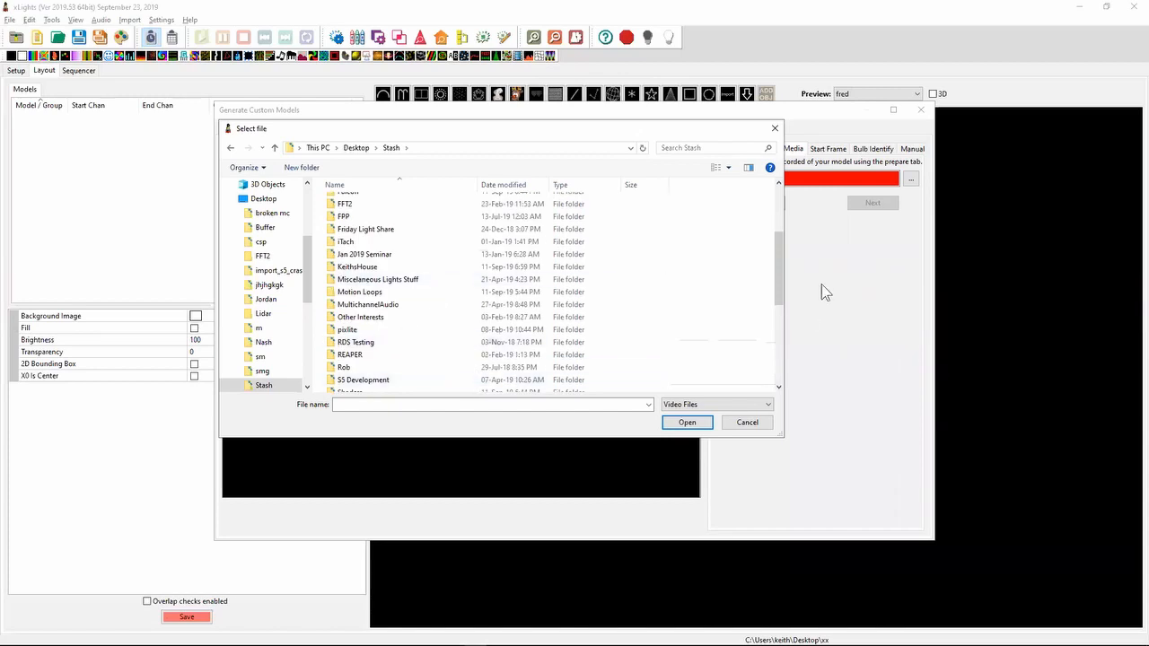
drag(780, 266, 789, 369)
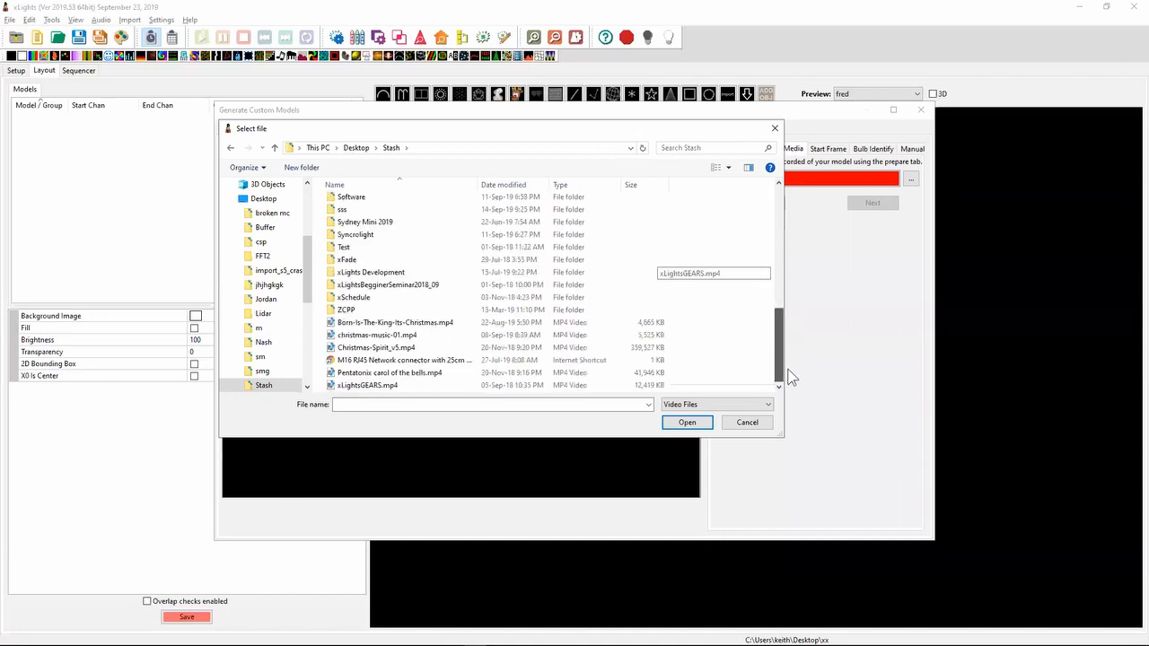
click(392, 262)
double_click(390, 271)
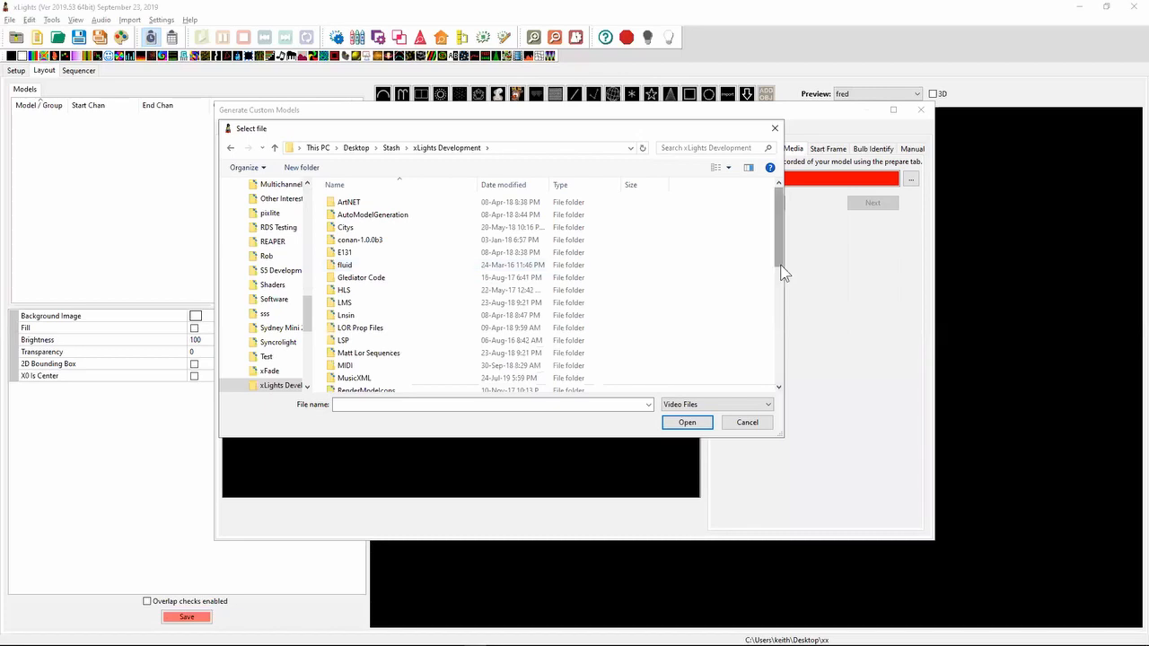
click(367, 219)
double_click(368, 221)
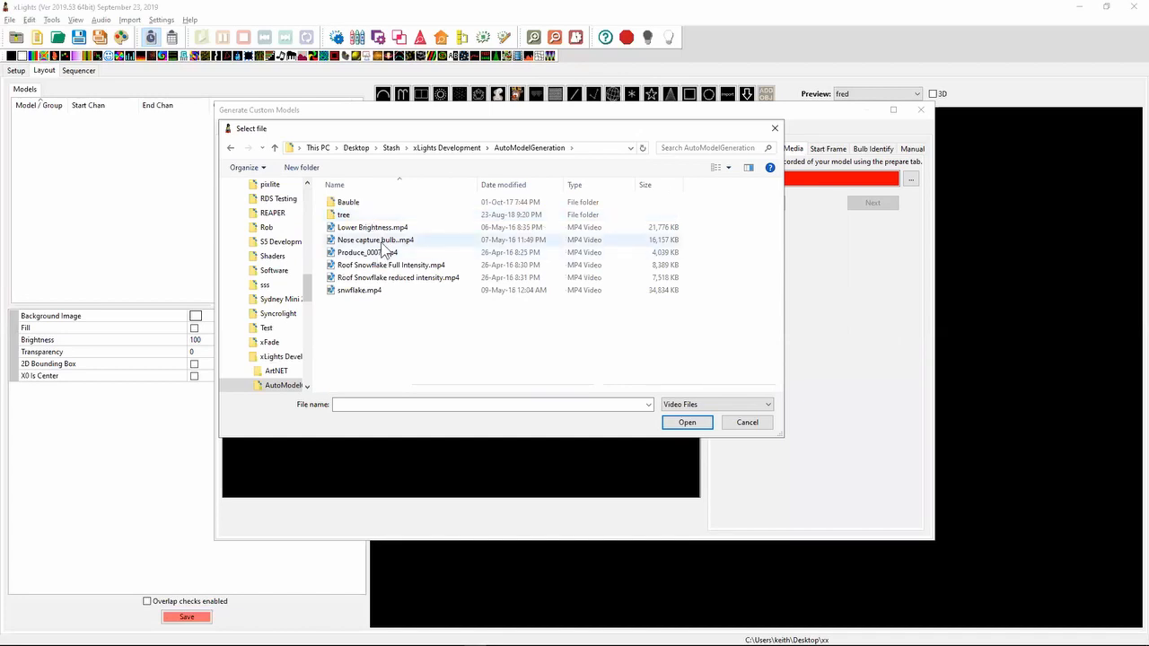
double_click(391, 228)
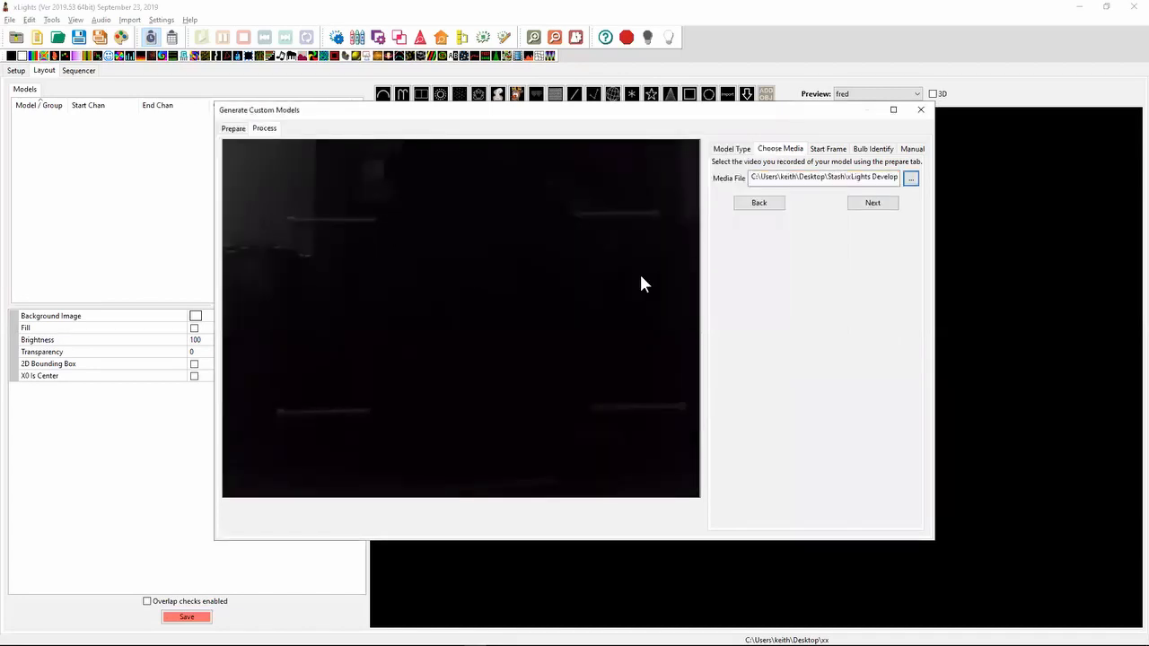
- Proceed to automatic bulb identification, widen the dialog to inspect the Blank Frames Limit setting, and close the custom model generator
click(875, 199)
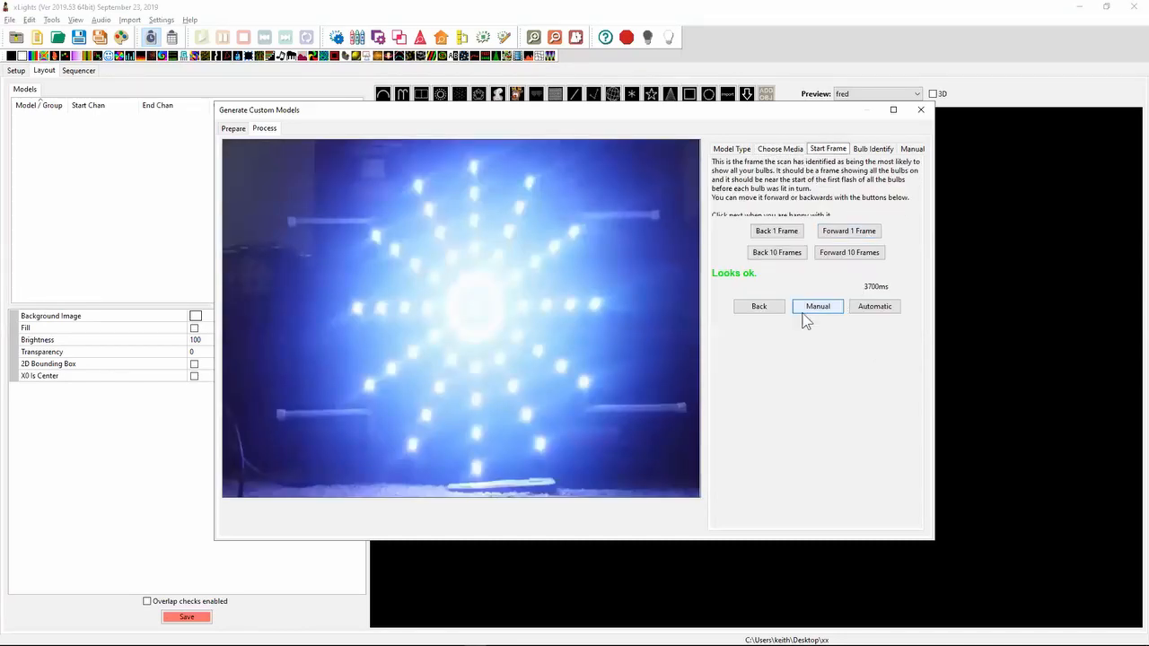
click(864, 311)
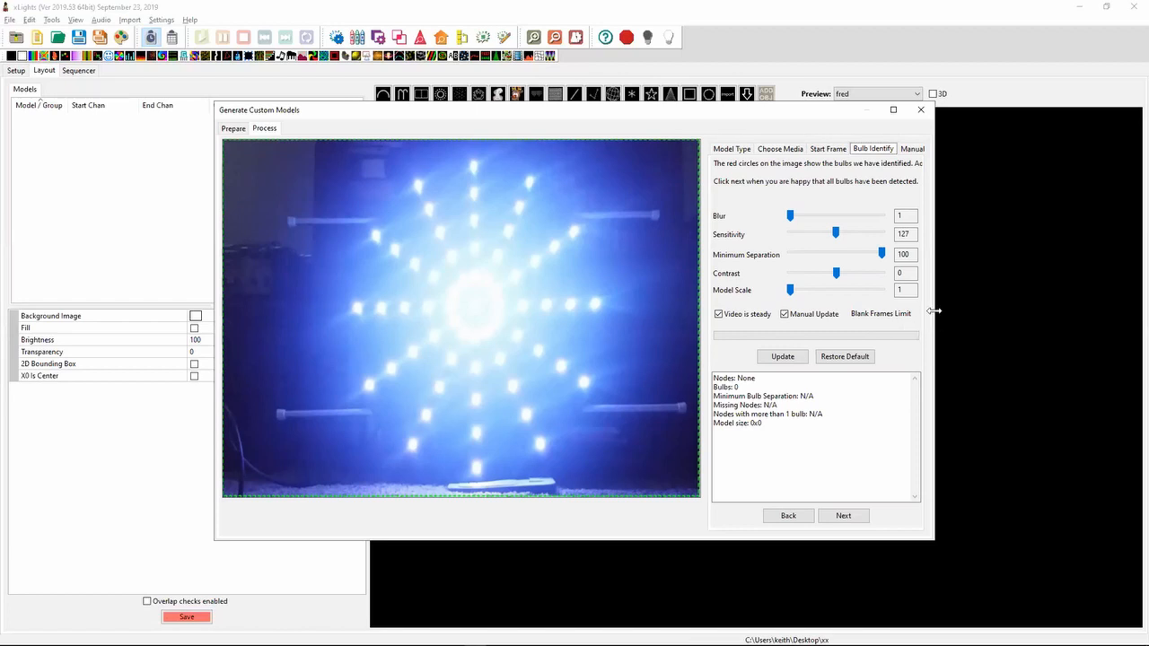
drag(935, 310, 1033, 310)
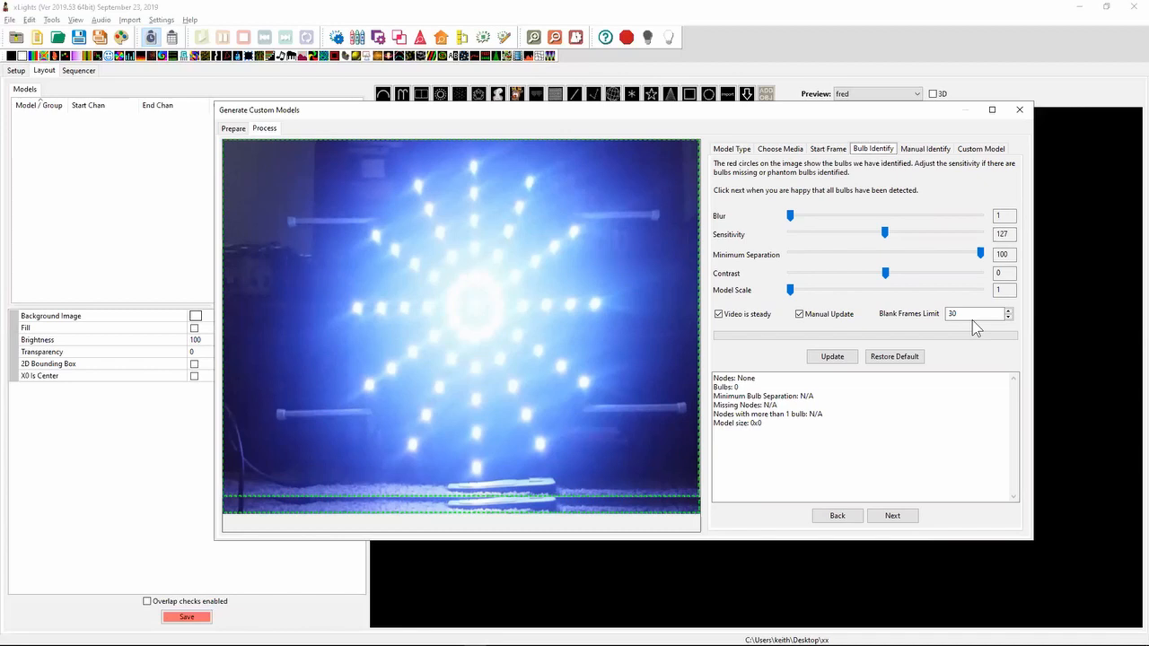
click(953, 314)
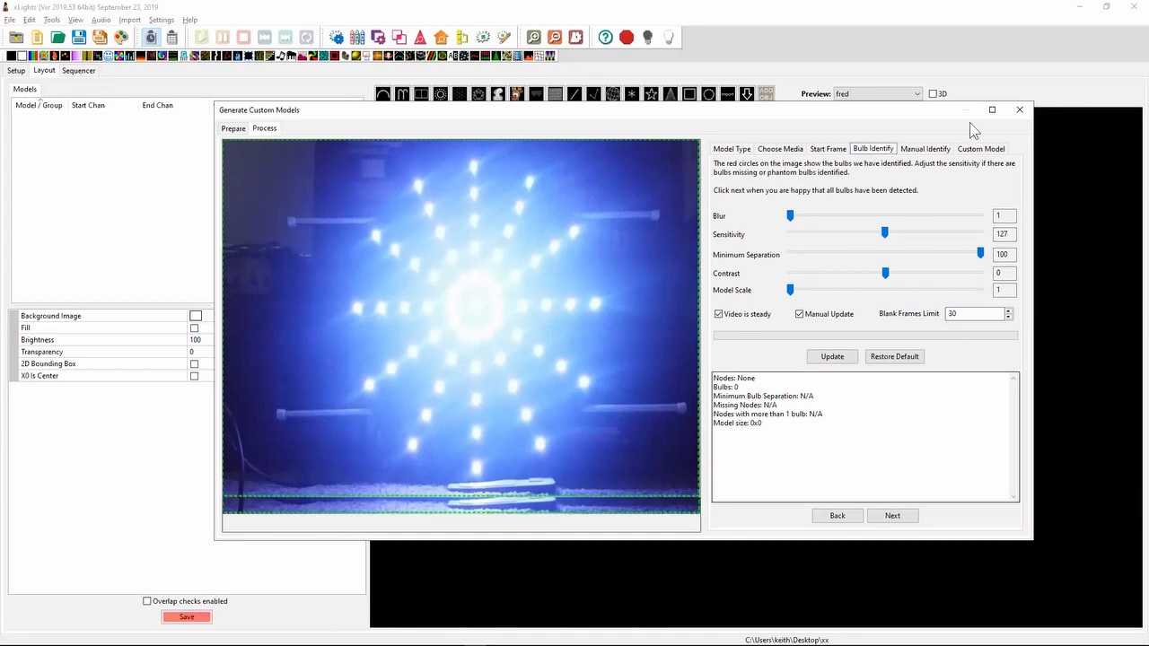
click(1018, 112)
- Switch to Notepad++ and highlight the 2019.39 release note about converting ZCPP output to e1.31
key(alt+Tab)
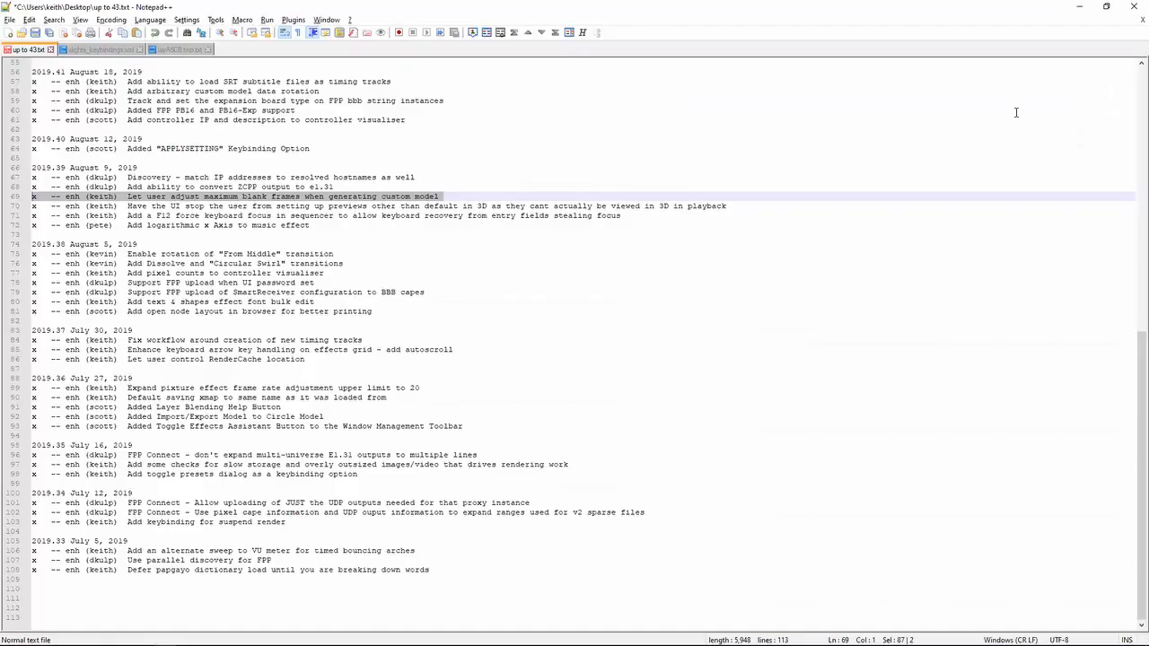
key(Left)
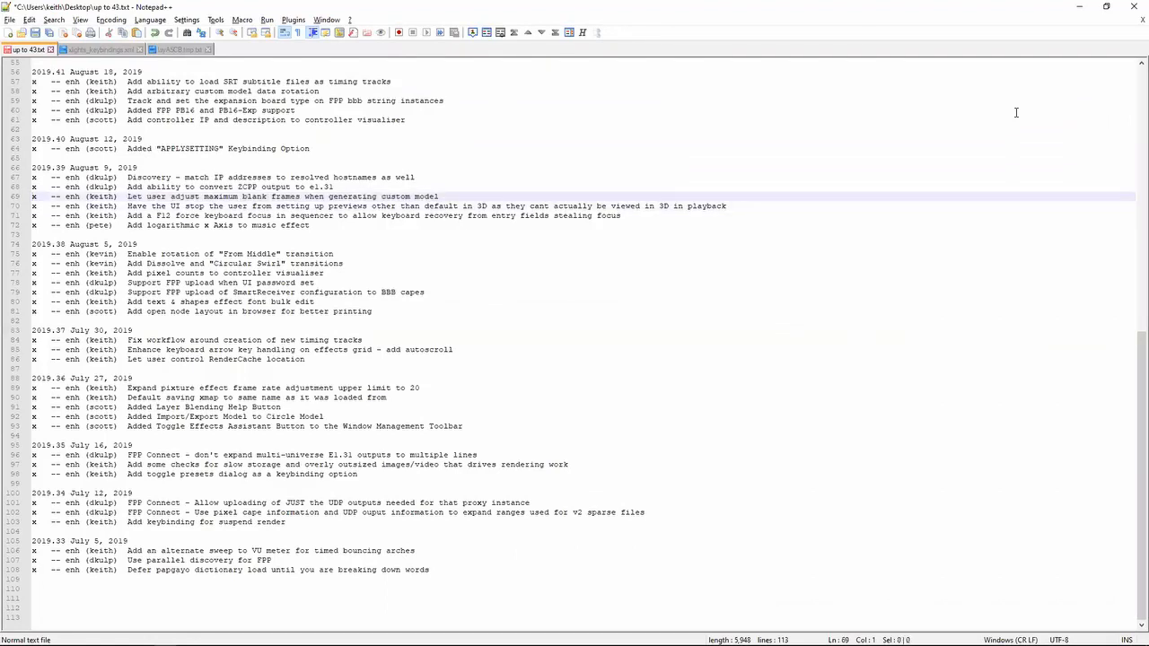
key(shift+Up)
- Back in xLights, add a ZCPP output to the lighting networks with IP address 192.168.0.1 and description zcpp
key(alt+Tab)
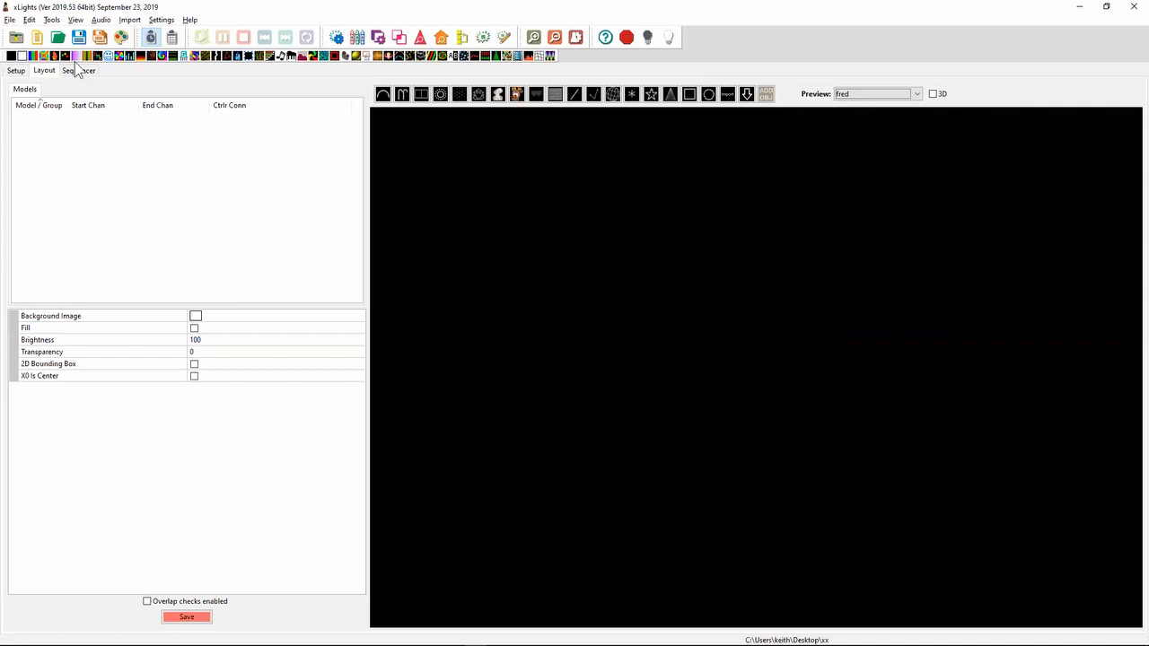
click(16, 70)
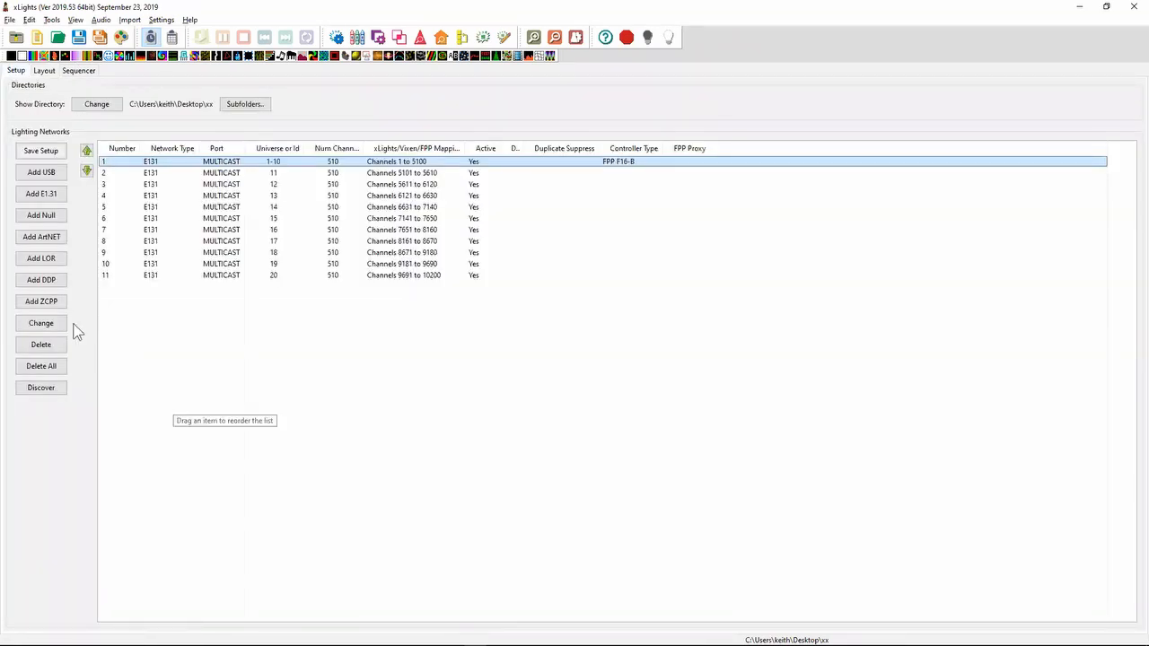
click(47, 304)
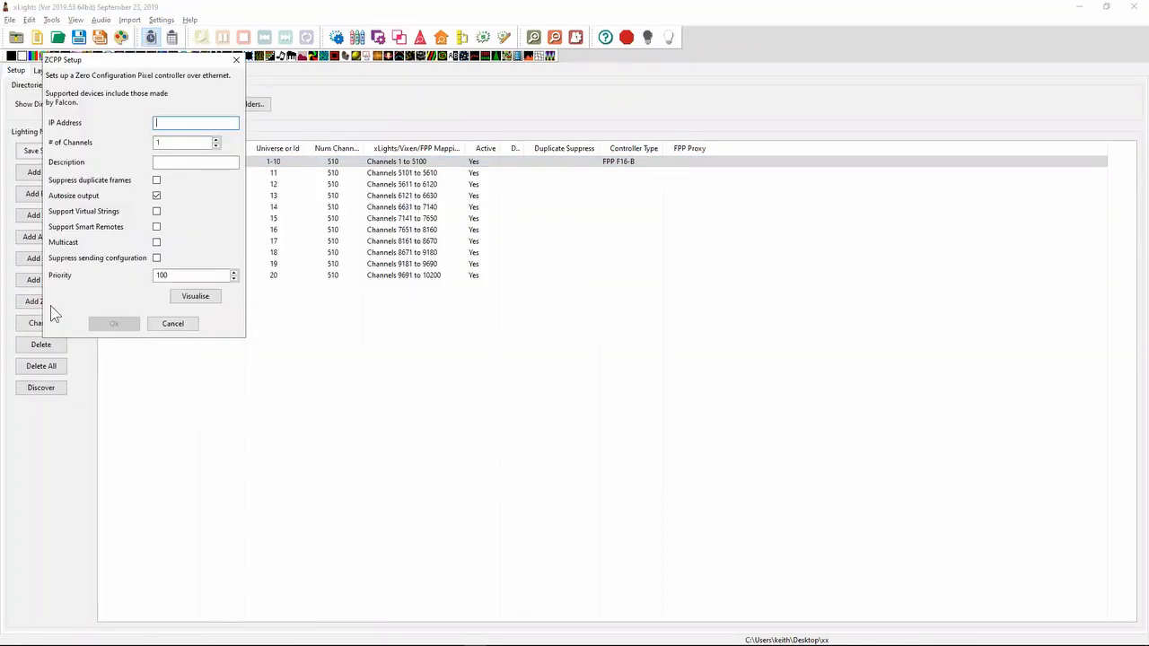
text(192.168.0.1)
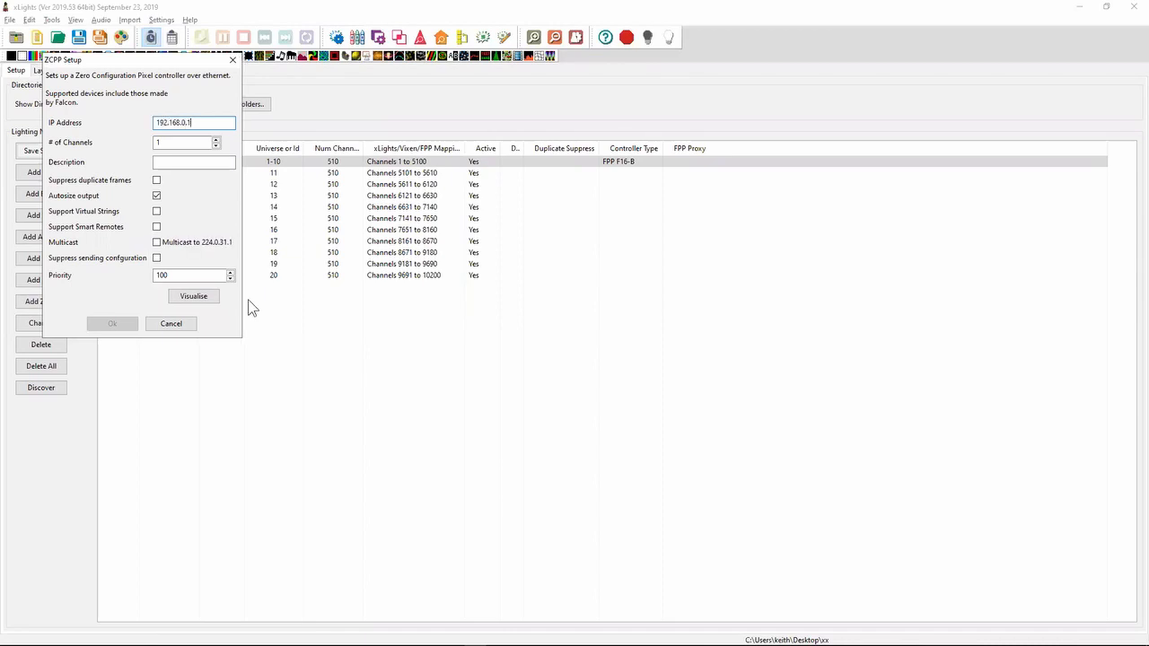
key(Tab)
click(179, 168)
text(zcpp)
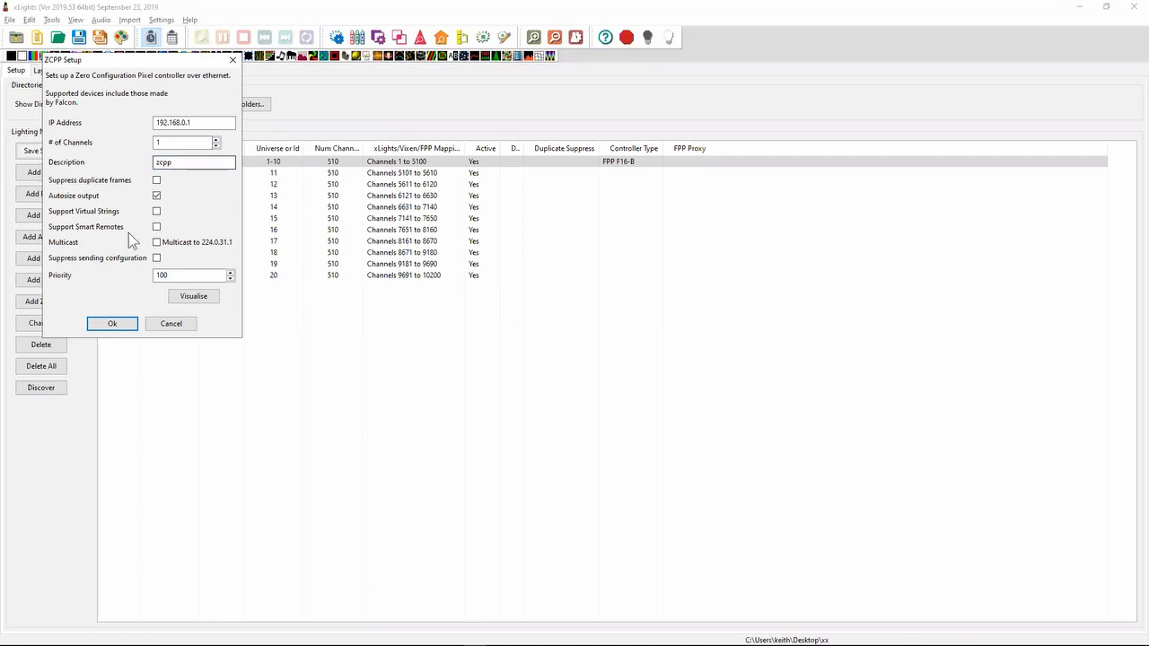
click(117, 326)
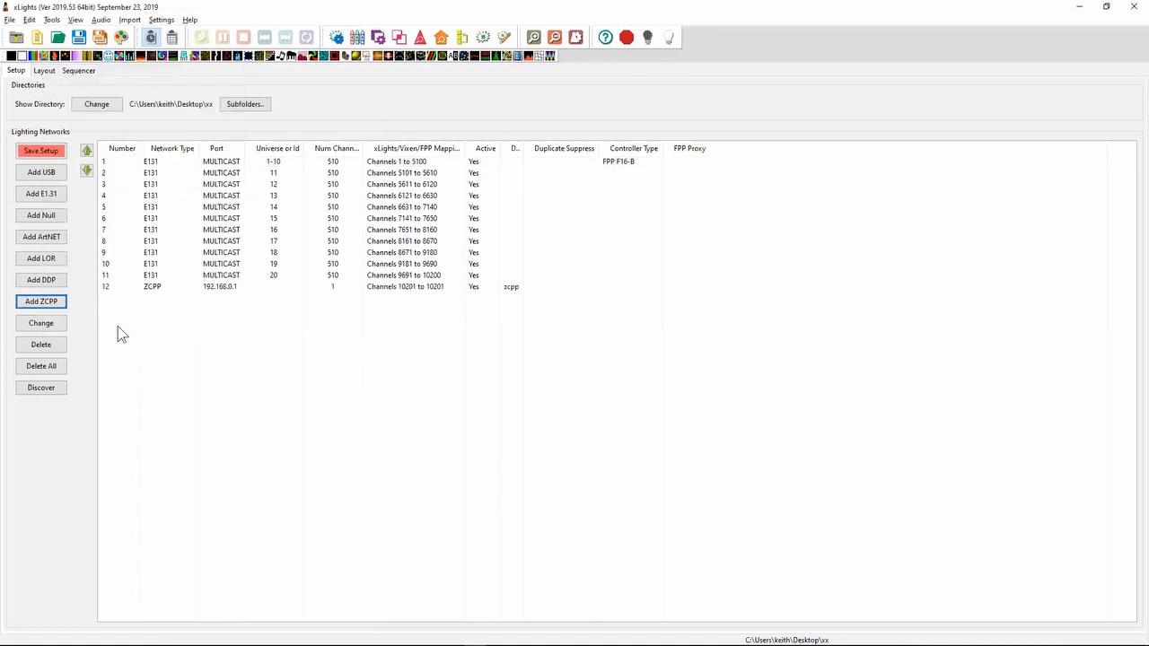
- Convert the new ZCPP output at 192.168.0.1 to e1.31
click(210, 287)
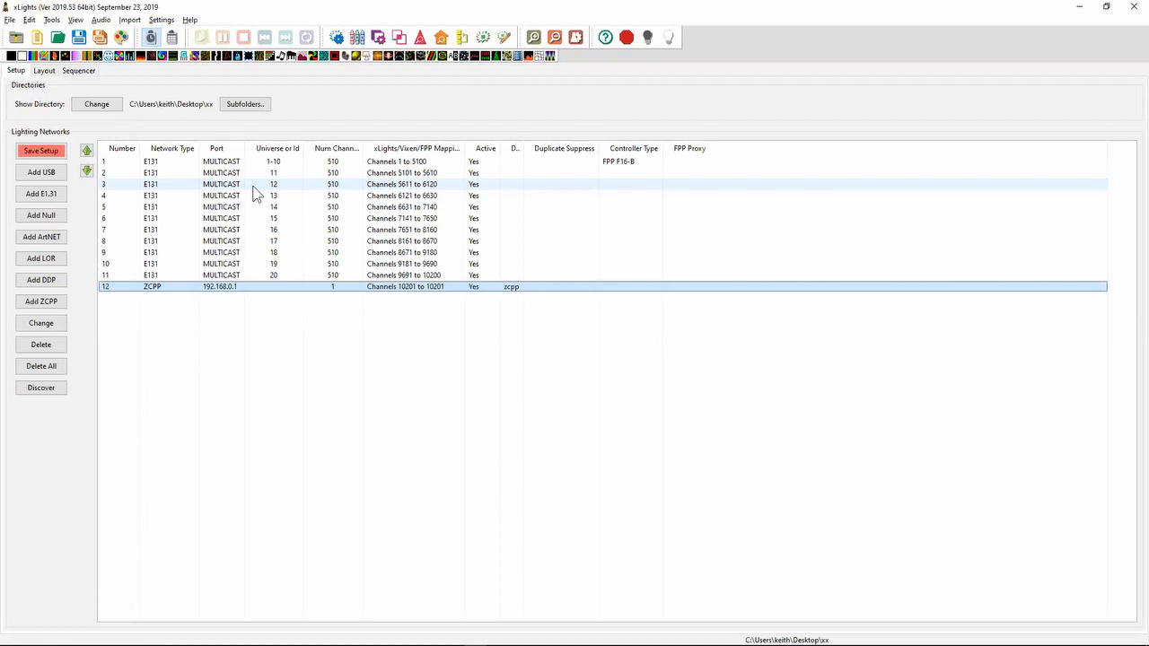
right_click(218, 292)
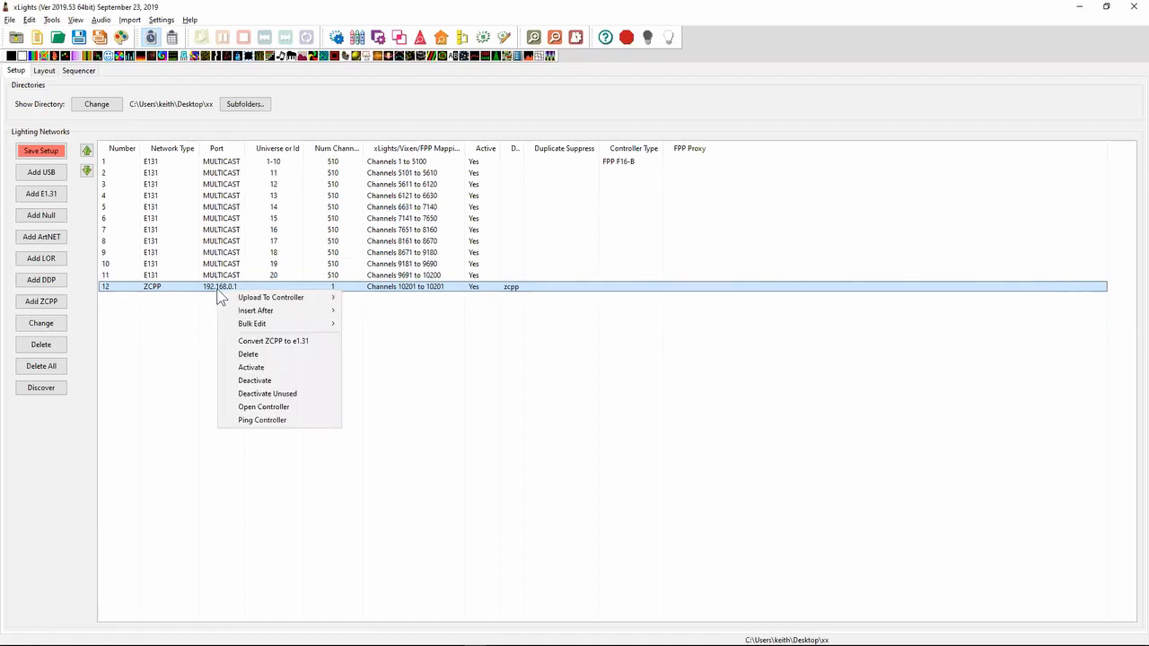
click(274, 343)
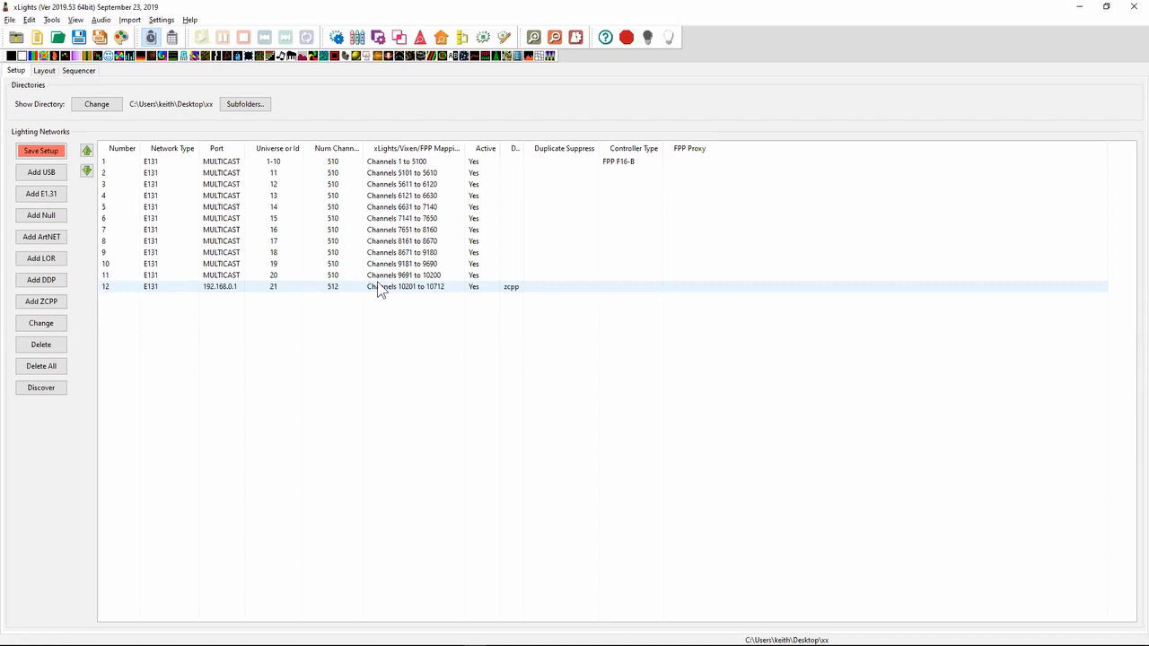
- In Notepad++, highlight the 2019.39 note about discovery matching IP addresses to hostnames, and return to the xLights network setup to locate Discover
key(alt+Tab)
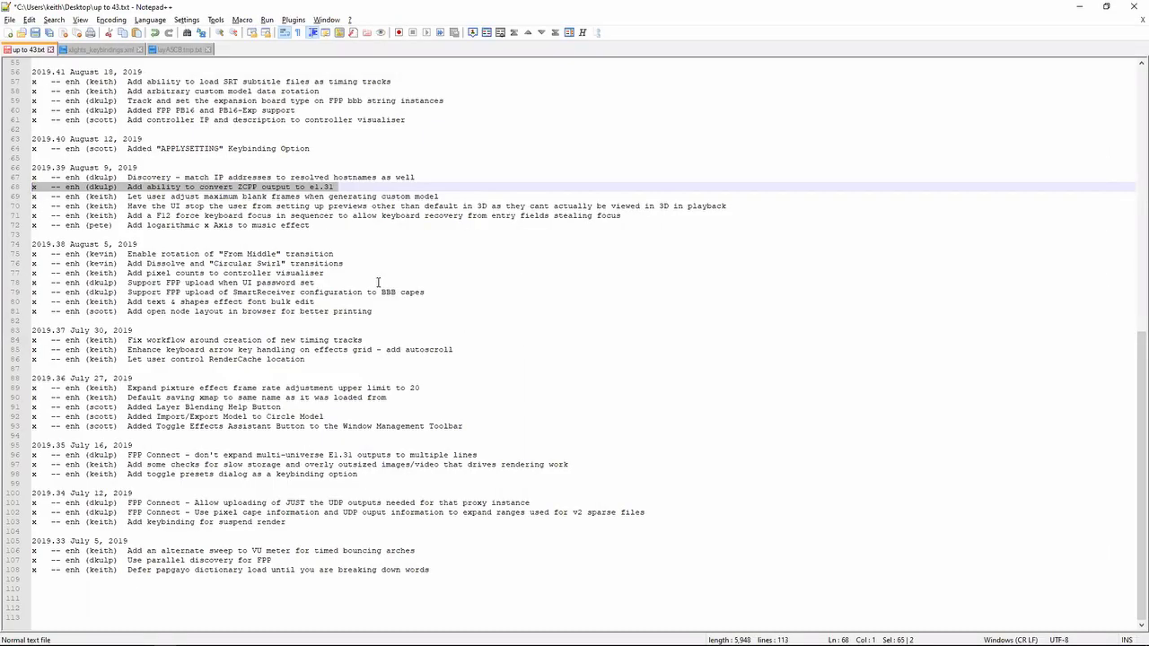
key(Down)
key(shift+Up)
key(Down)
key(shift+Up)
key(shift+Up)
key(Left)
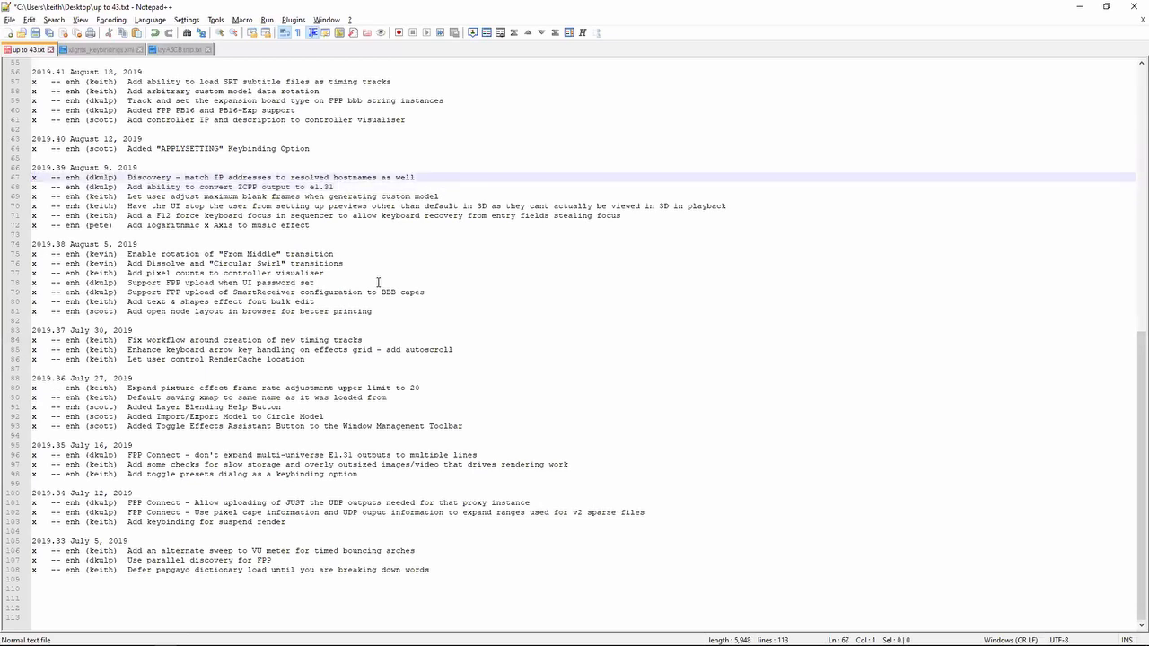
key(shift+Down)
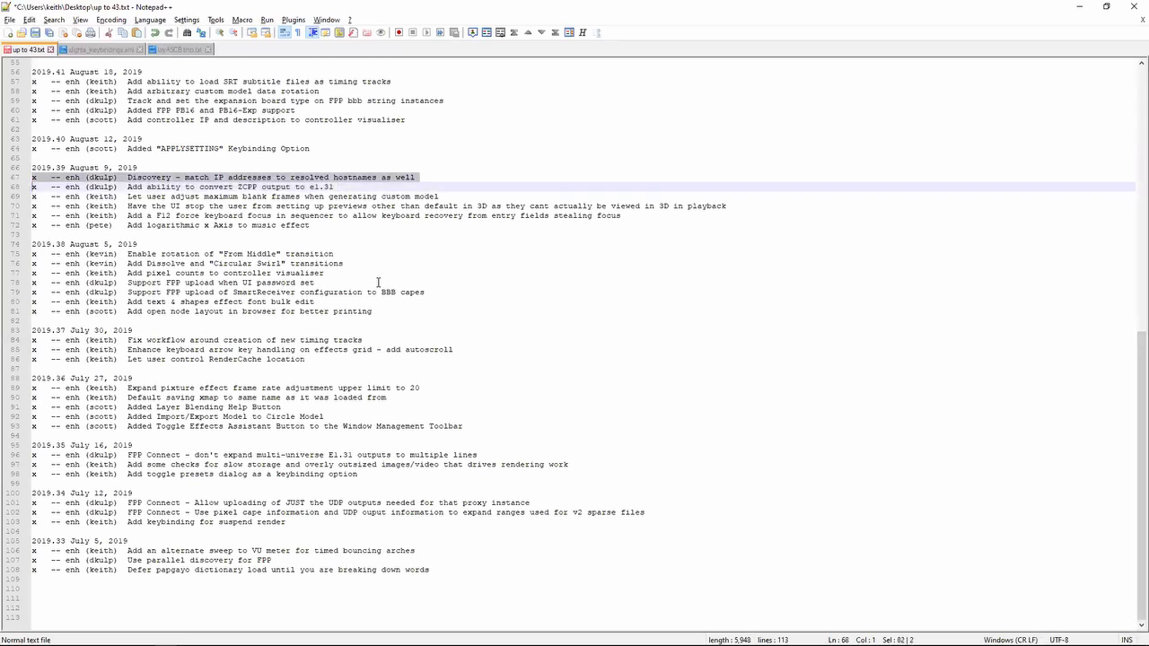
key(alt+Tab)
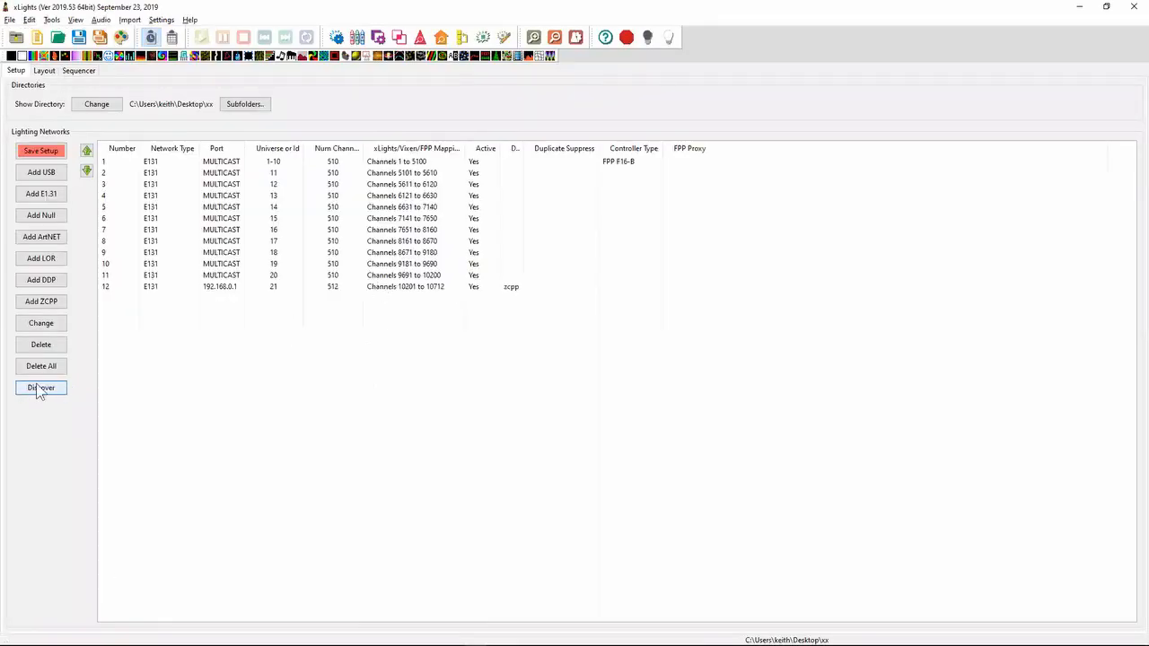
- Switch to Notepad++, highlight the 2019.40 release note about the "APPLYSETTING" keybinding option, and return to xLights
key(alt+Tab)
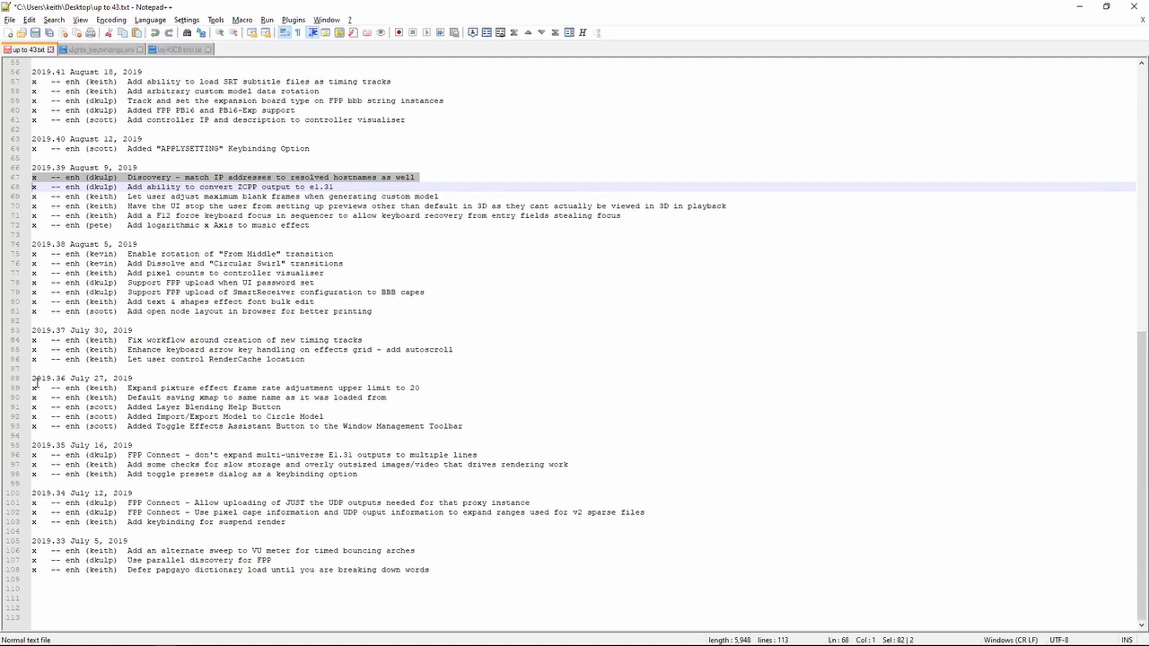
key(Up)
key(Up)
key(Up)
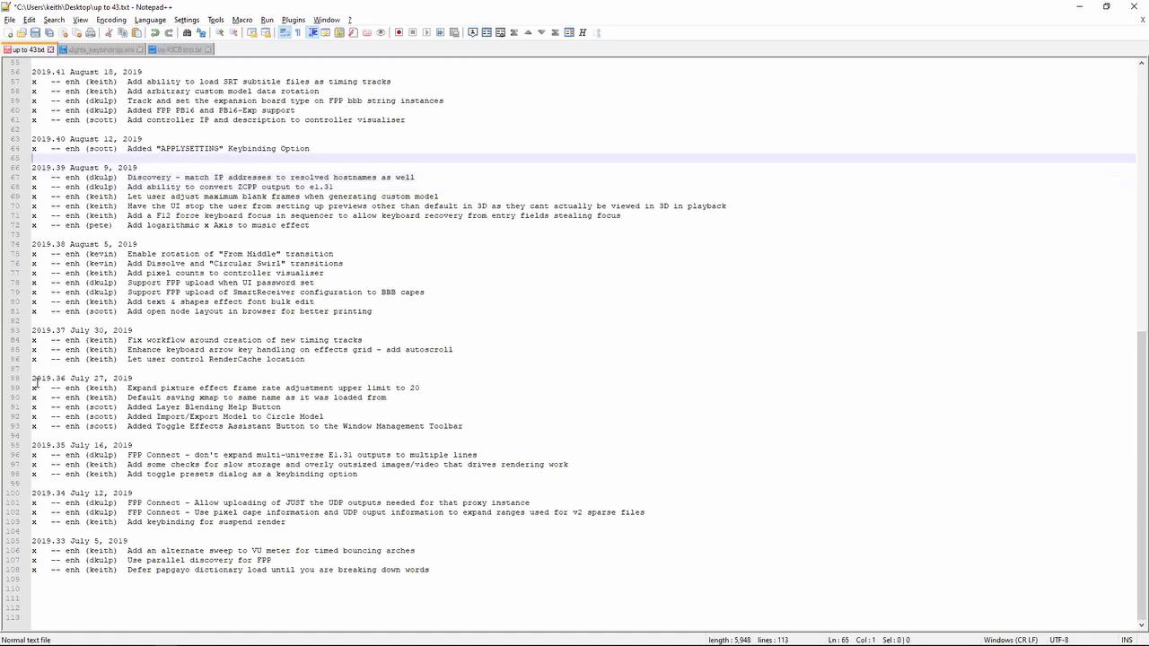
key(shift+Up)
key(alt+Tab)
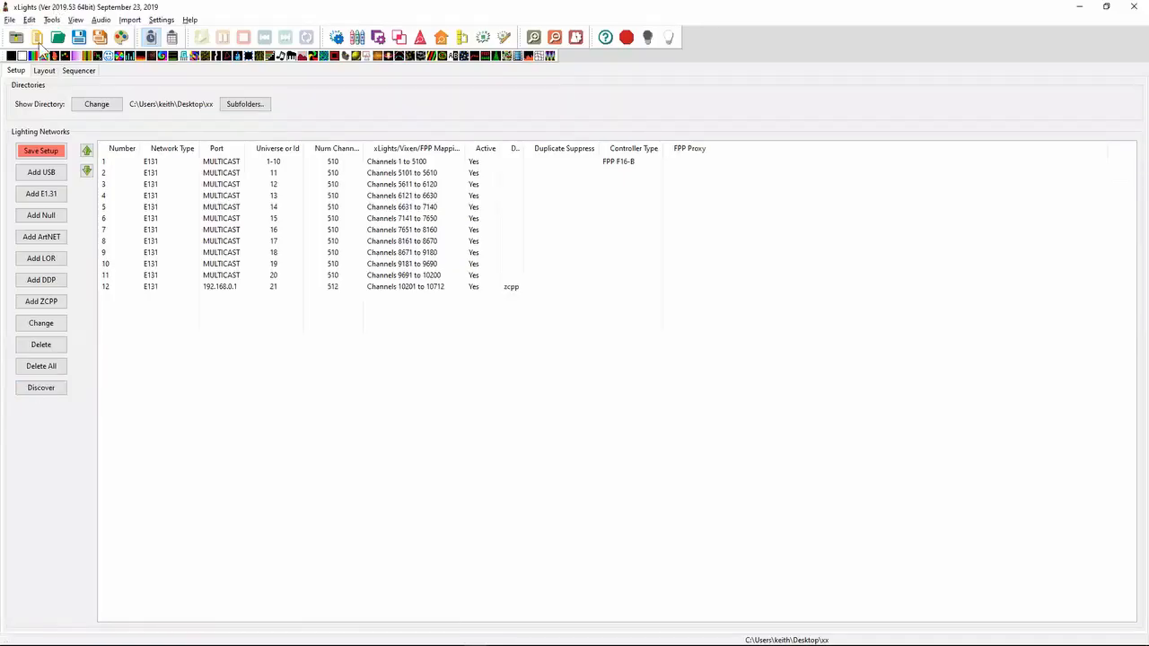
- View the layout and the sequencer's effect settings, and recheck the 2019.40 APPLYSETTING note in Notepad++ before returning to xLights
click(45, 72)
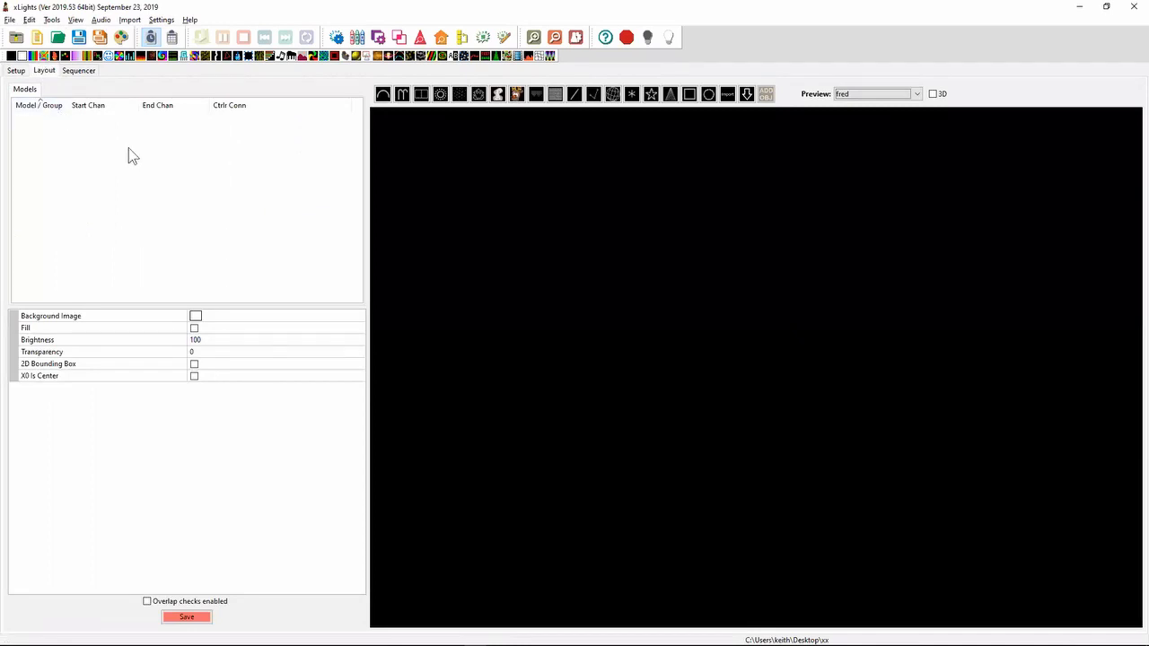
click(79, 72)
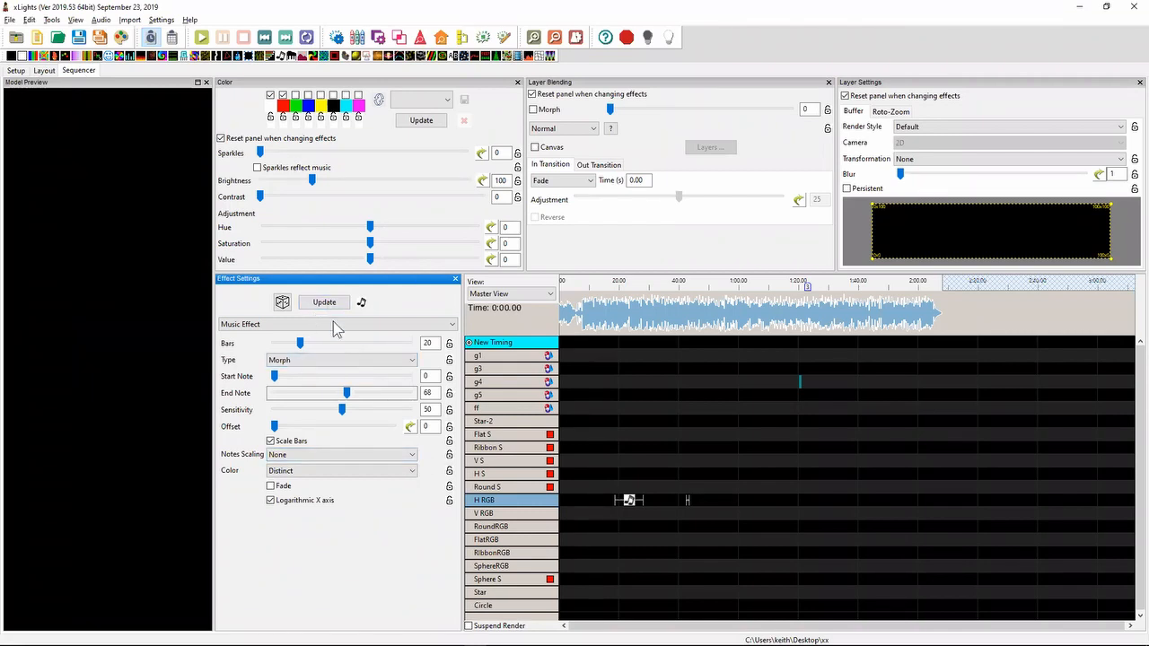
key(alt+Tab)
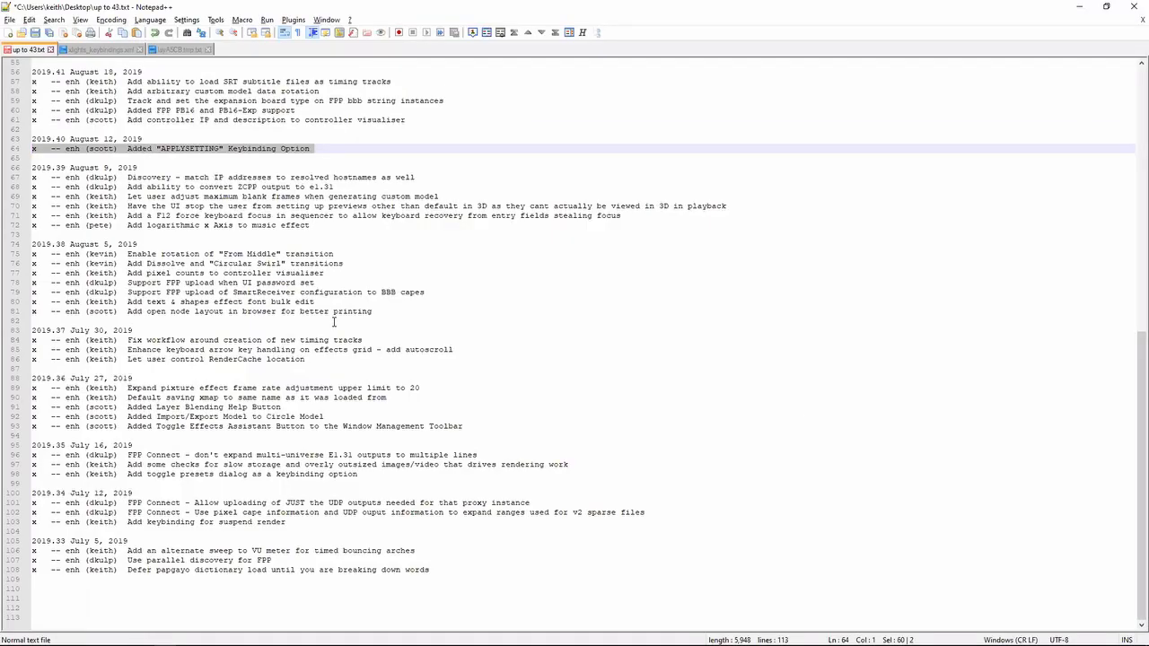
key(alt+Tab)
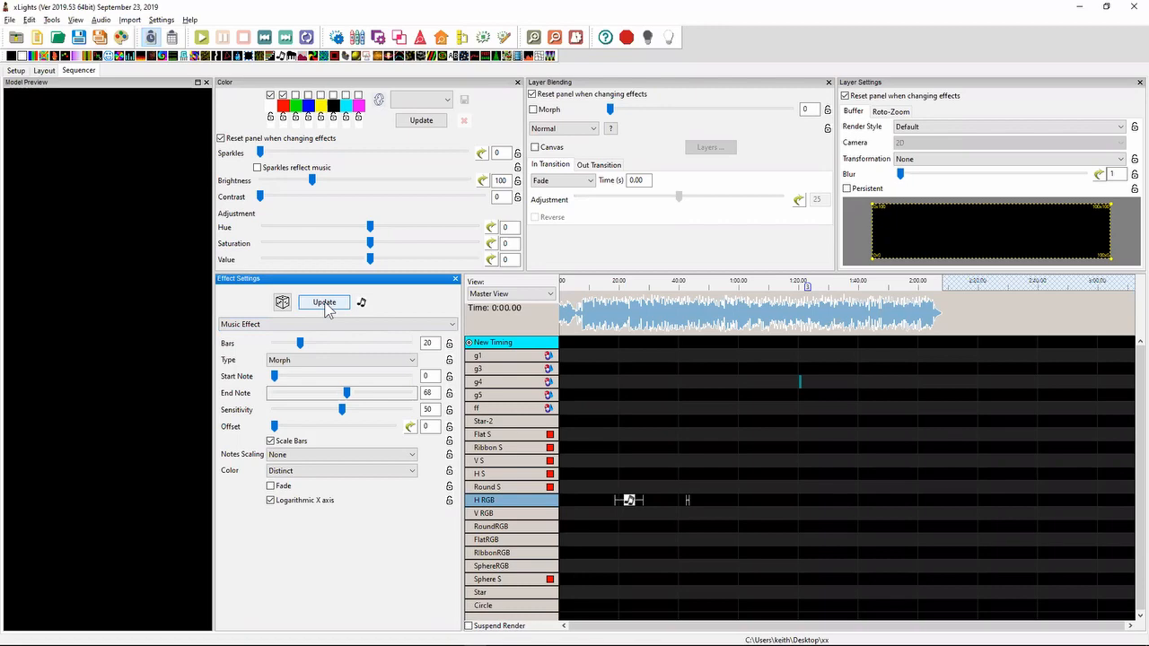
- In Notepad++, highlight the 2019.41 note about adding controller IP and description to the controller visualiser, and return to xLights
key(alt+Tab)
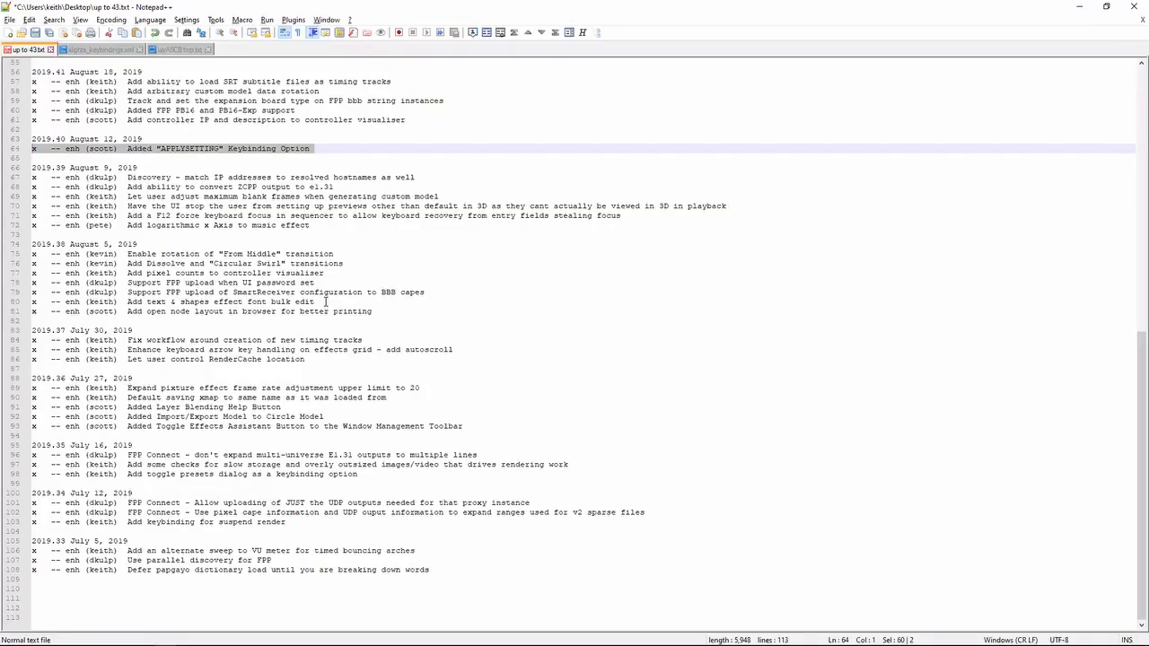
key(Up)
key(Up)
key(shift+Up)
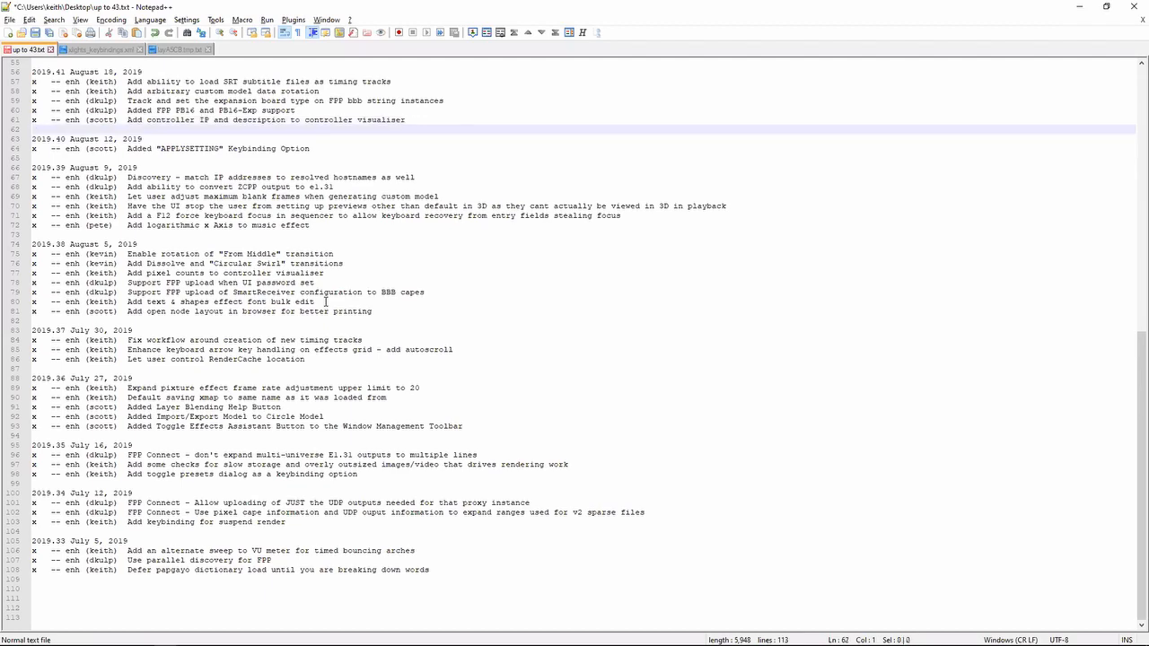
key(alt+Tab)
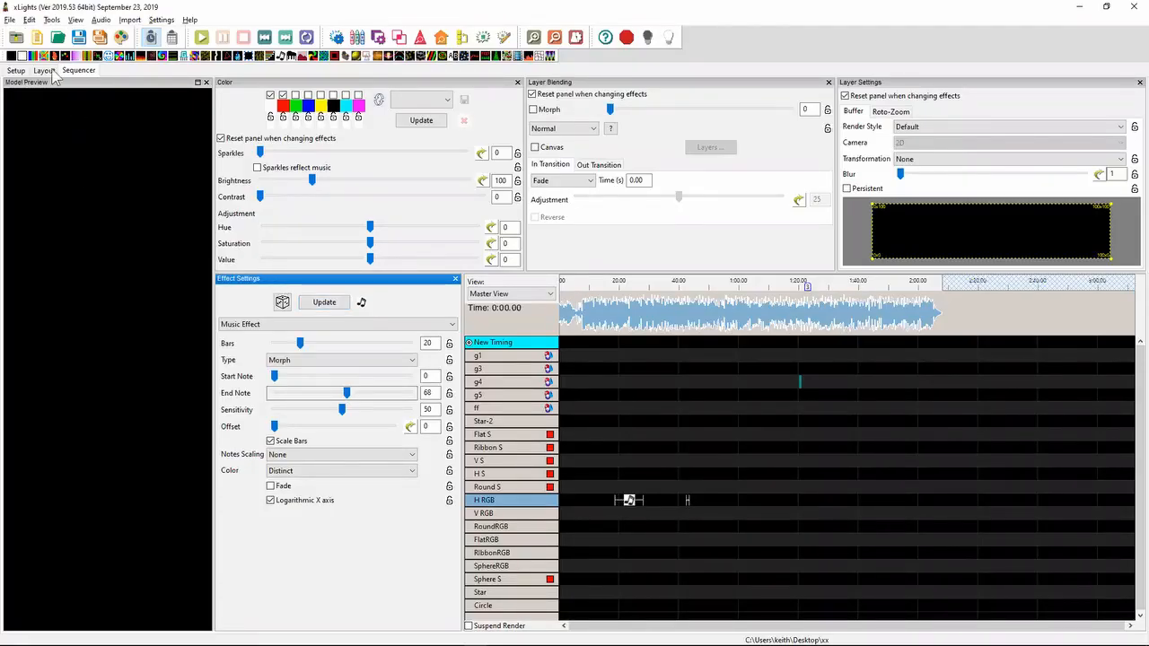
- In the network setup, visualise the controller of the first E131 output, move the visualiser clear of the list, and close it
click(20, 71)
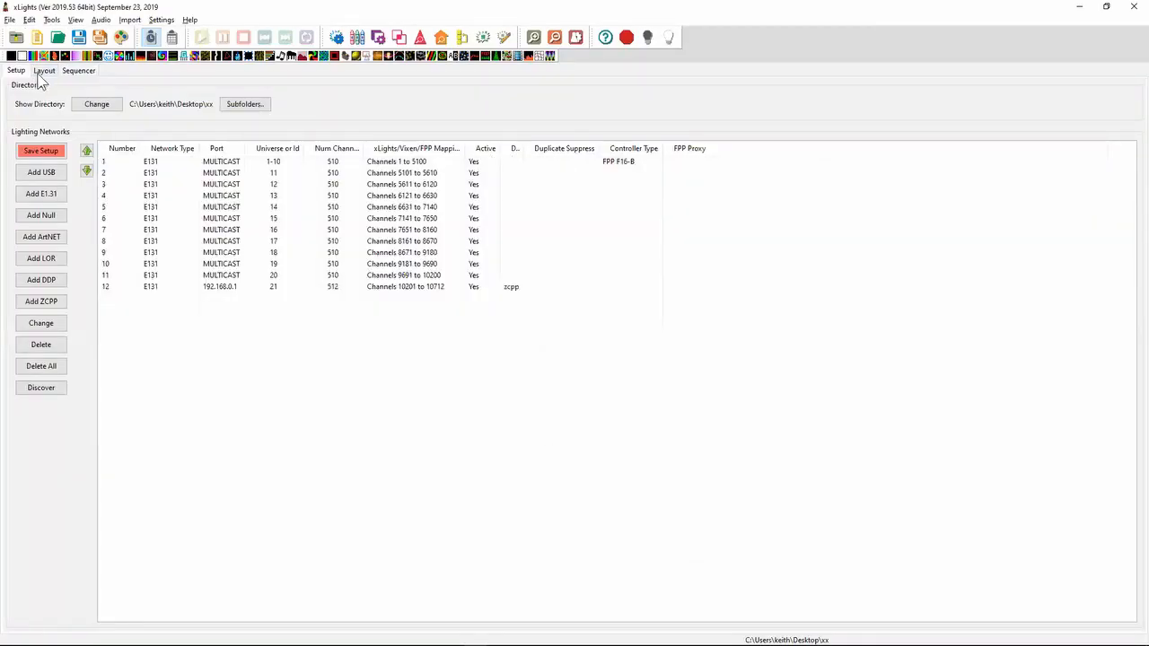
click(150, 161)
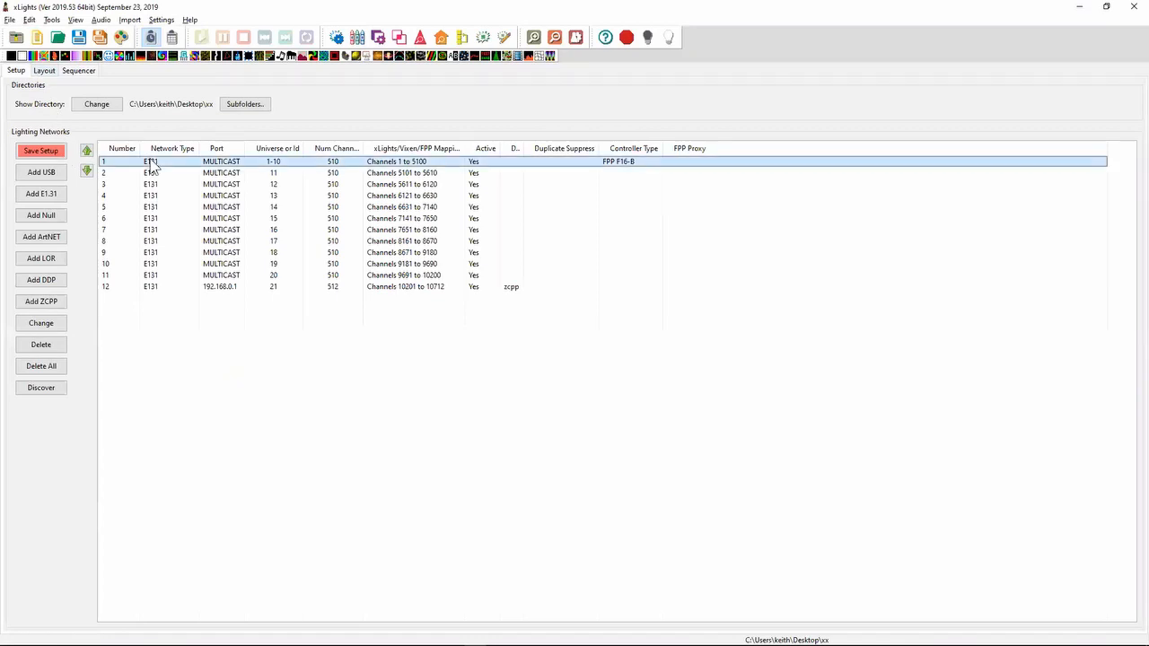
right_click(150, 162)
click(229, 298)
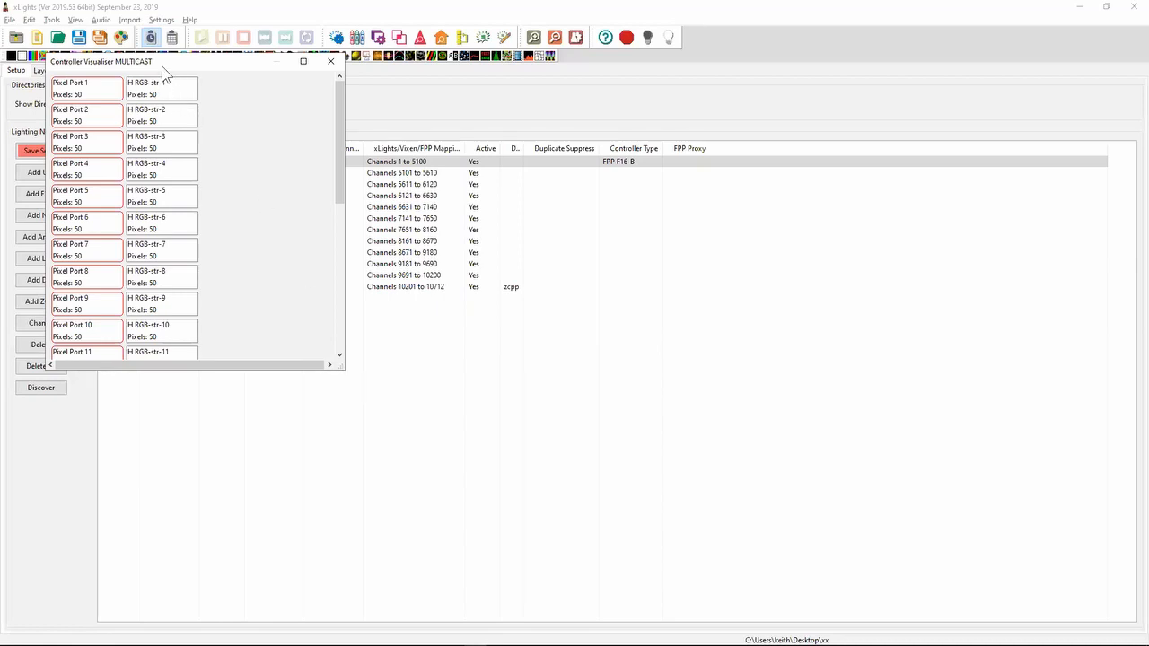
drag(163, 71, 776, 206)
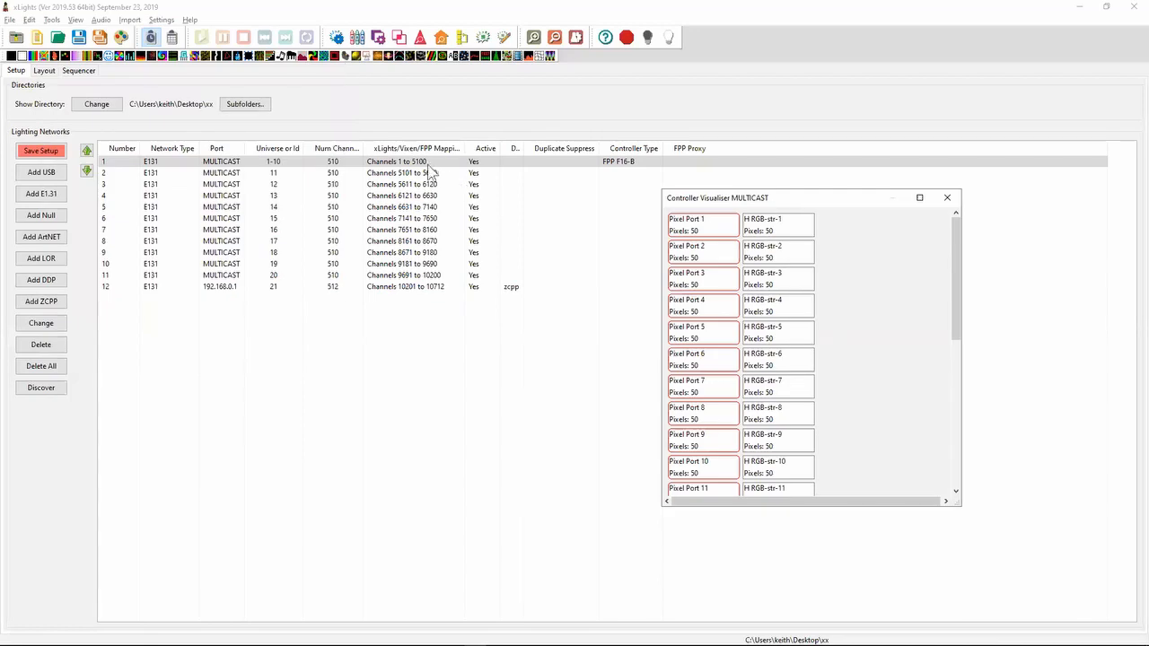
click(947, 199)
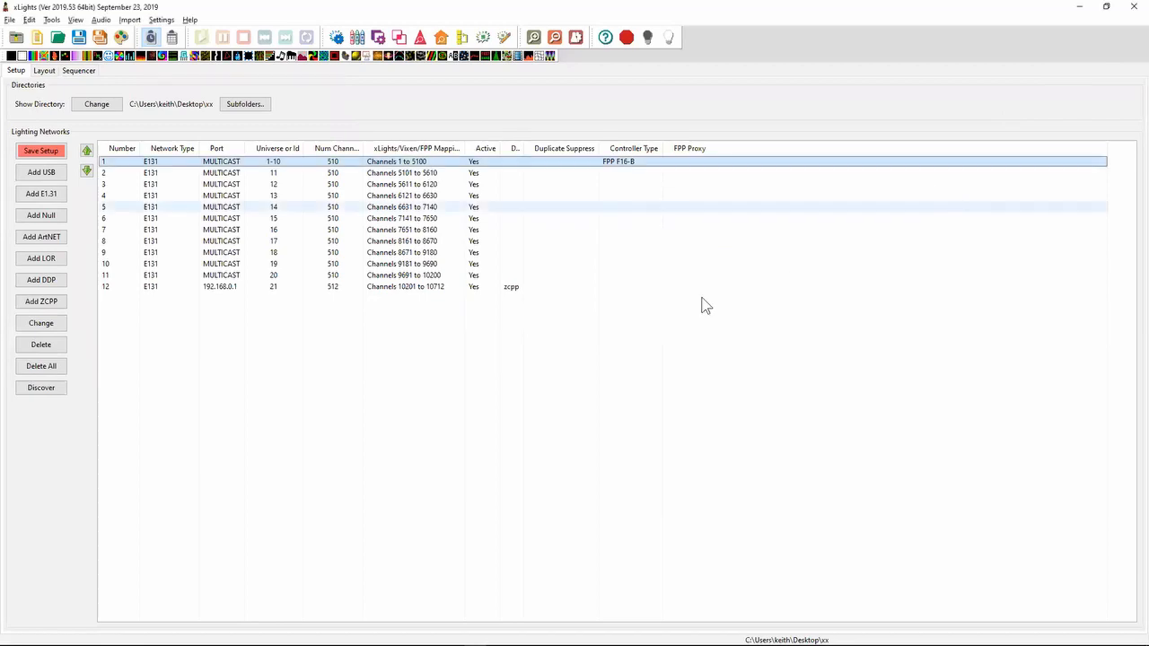
- Switch to Notepad++, highlight the 2019.41 note about FPP PB16 and PB16-Exp support, and return to xLights
key(alt+Tab)
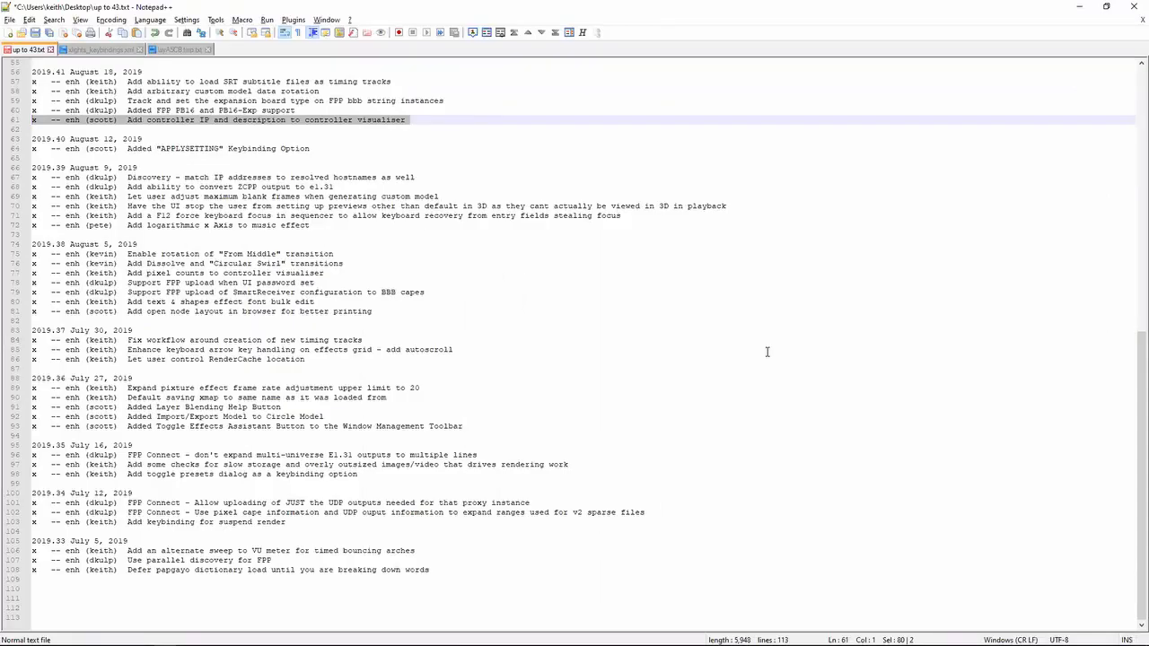
key(Left)
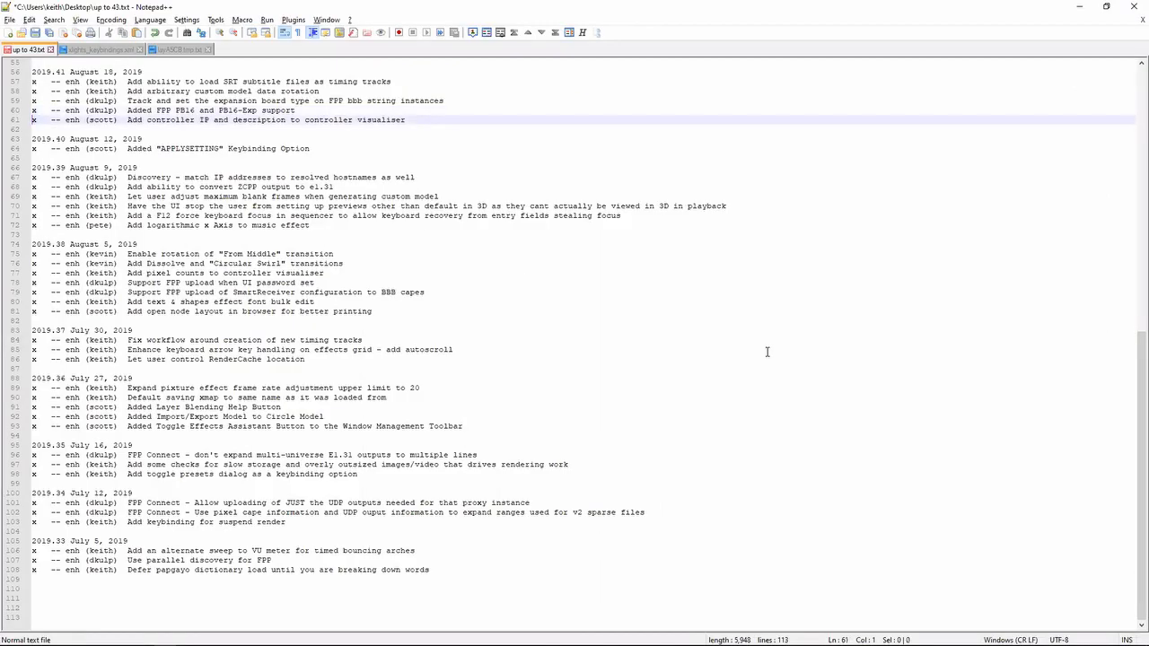
key(shift+Up)
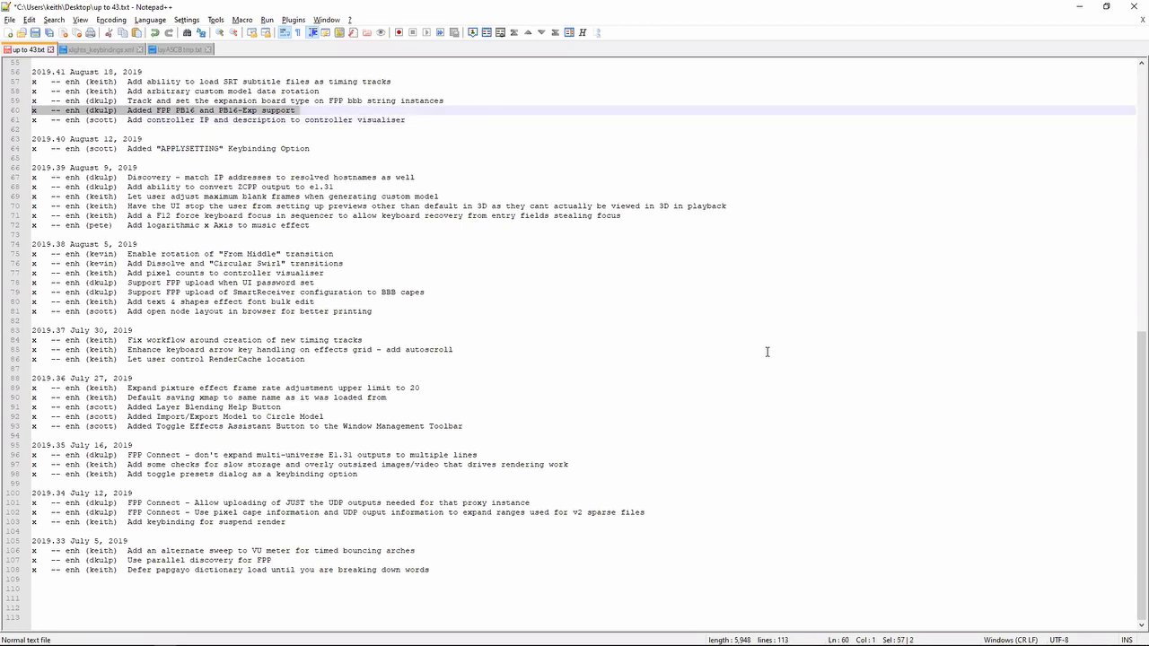
key(shift+Down)
key(shift+Up)
key(alt+Tab)
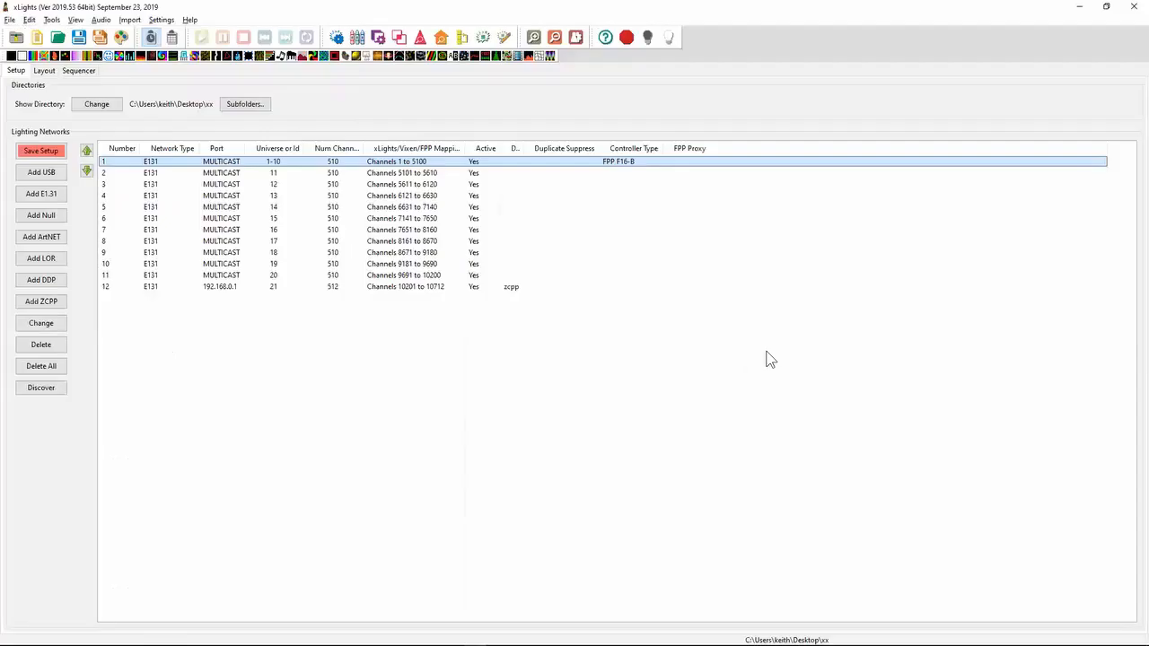
- Look through the controller types of the first E131 output and set its description to mary
double_click(395, 163)
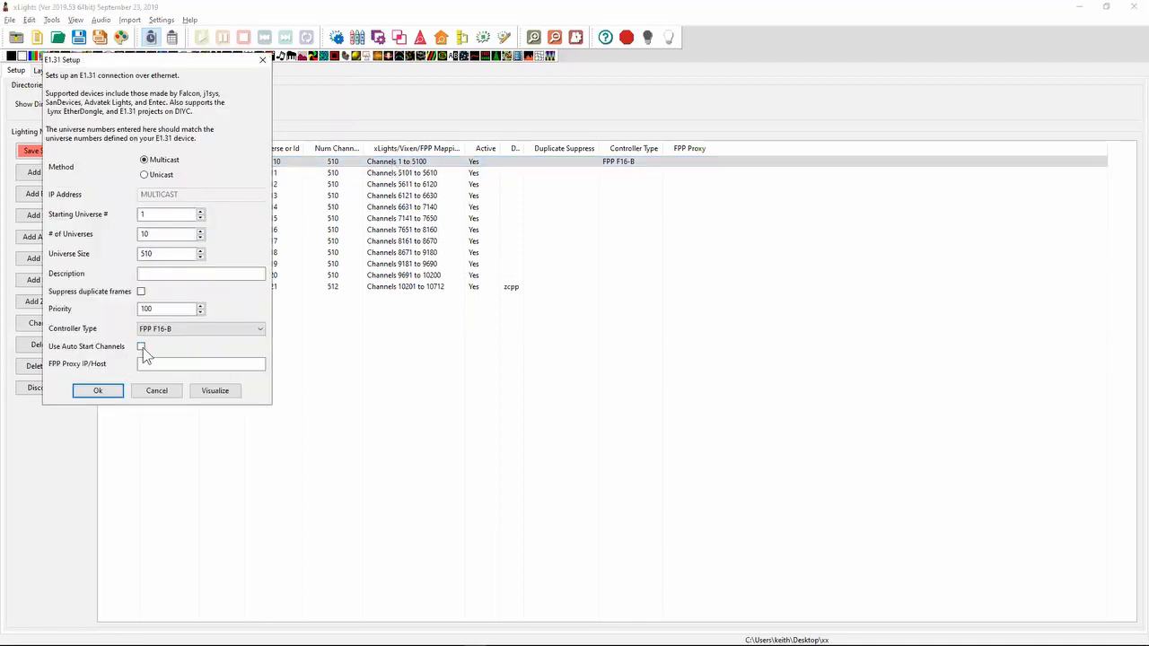
click(199, 329)
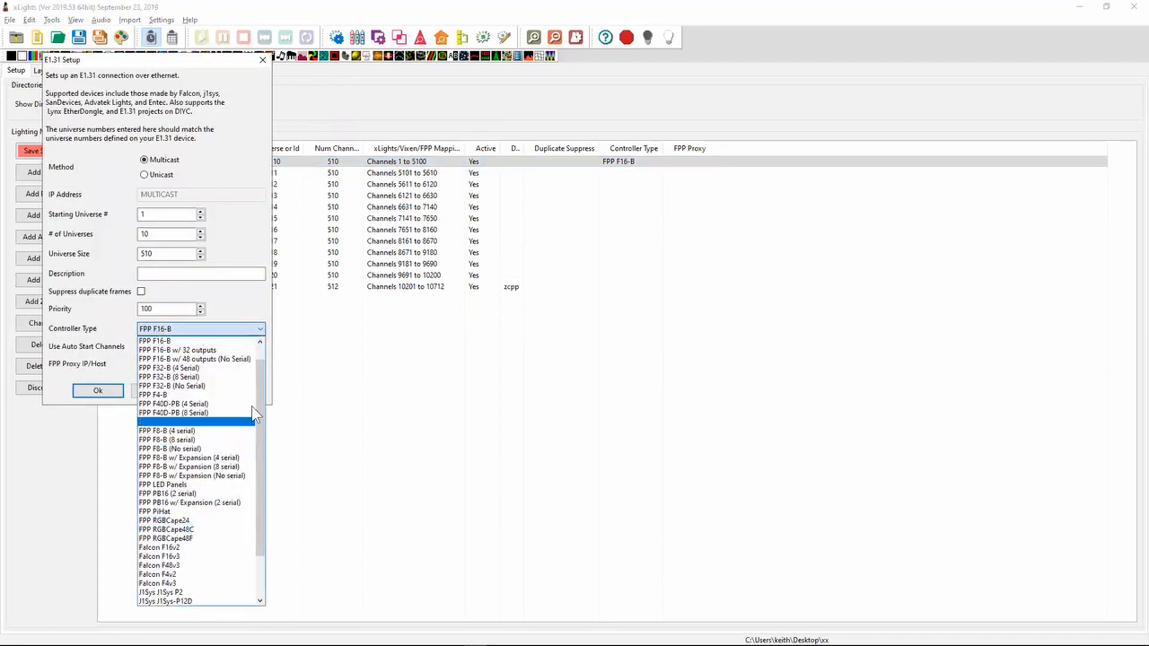
click(211, 272)
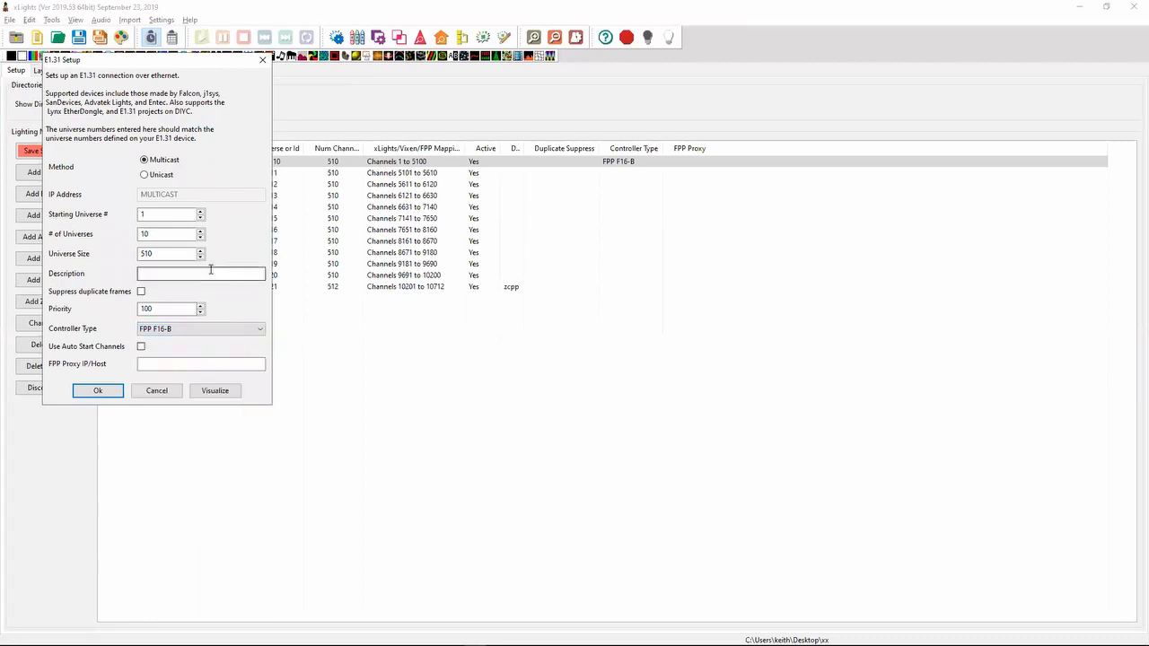
text(mary)
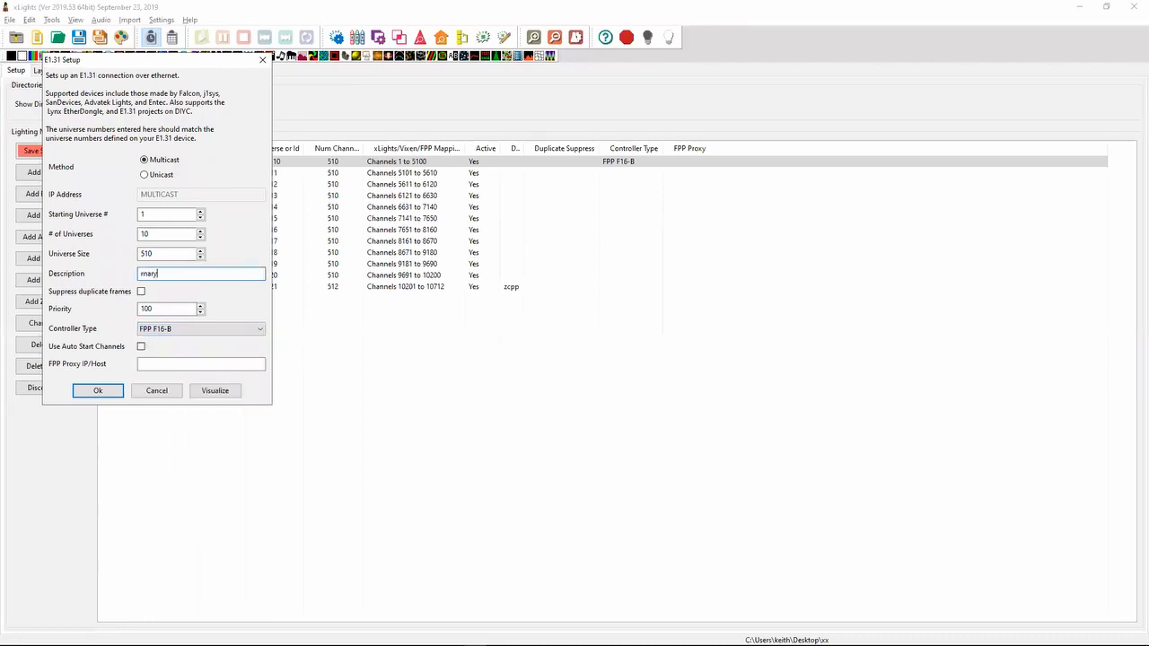
key(Return)
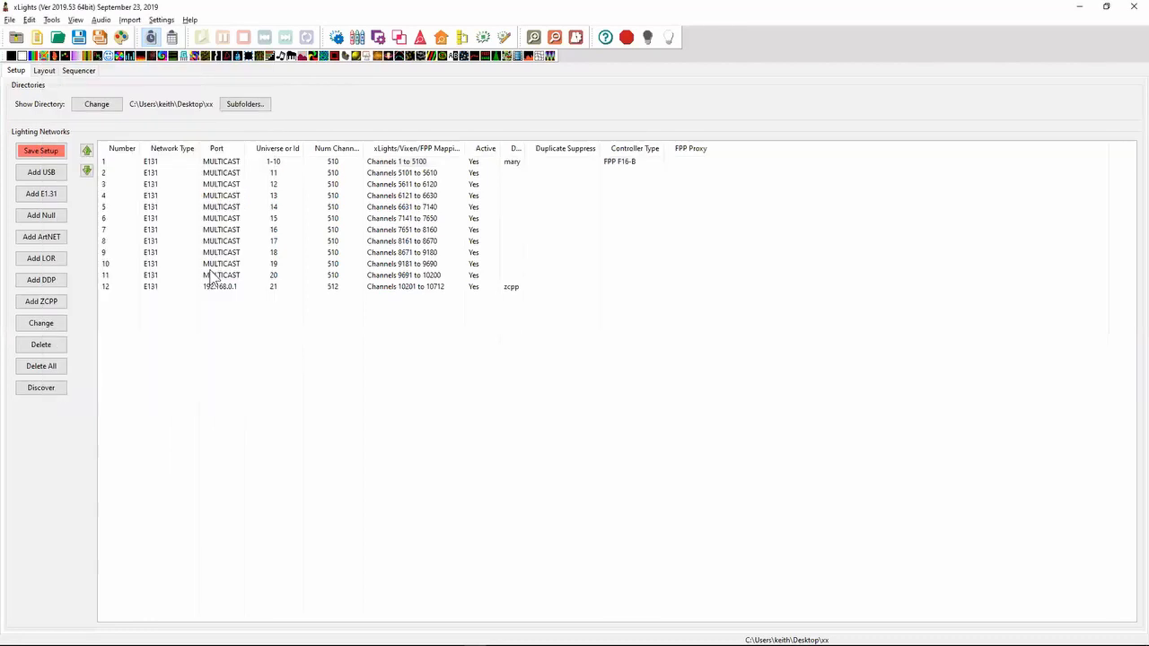
- Visualise the first output's controller again to check its description in the window title, and close the visualiser
right_click(325, 159)
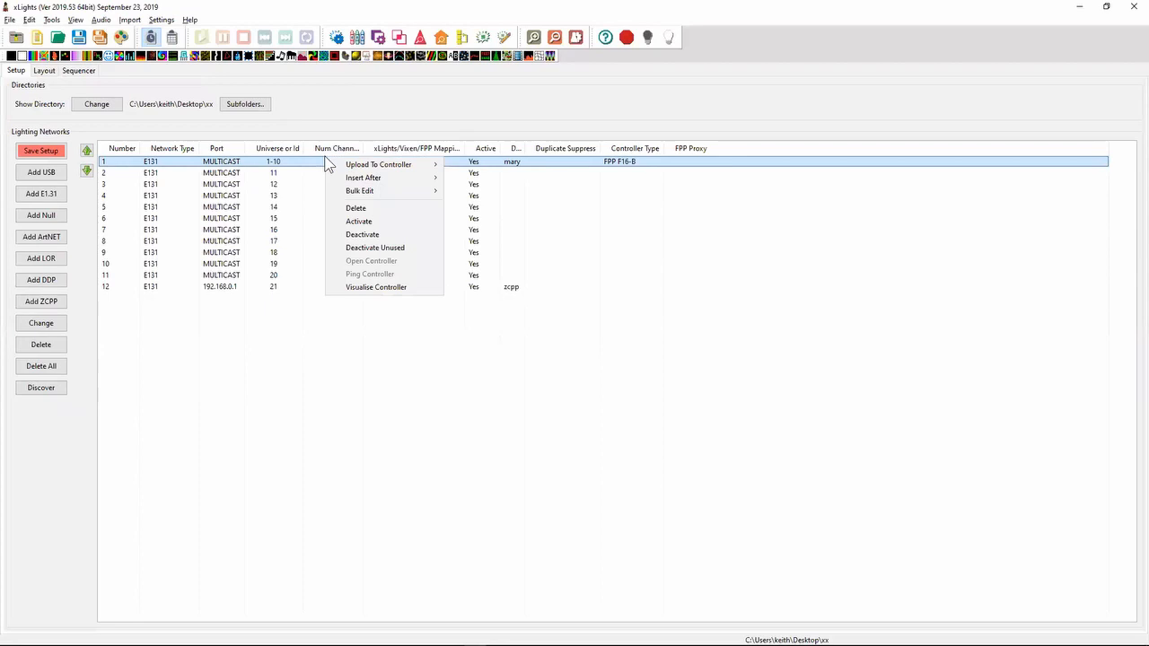
click(389, 287)
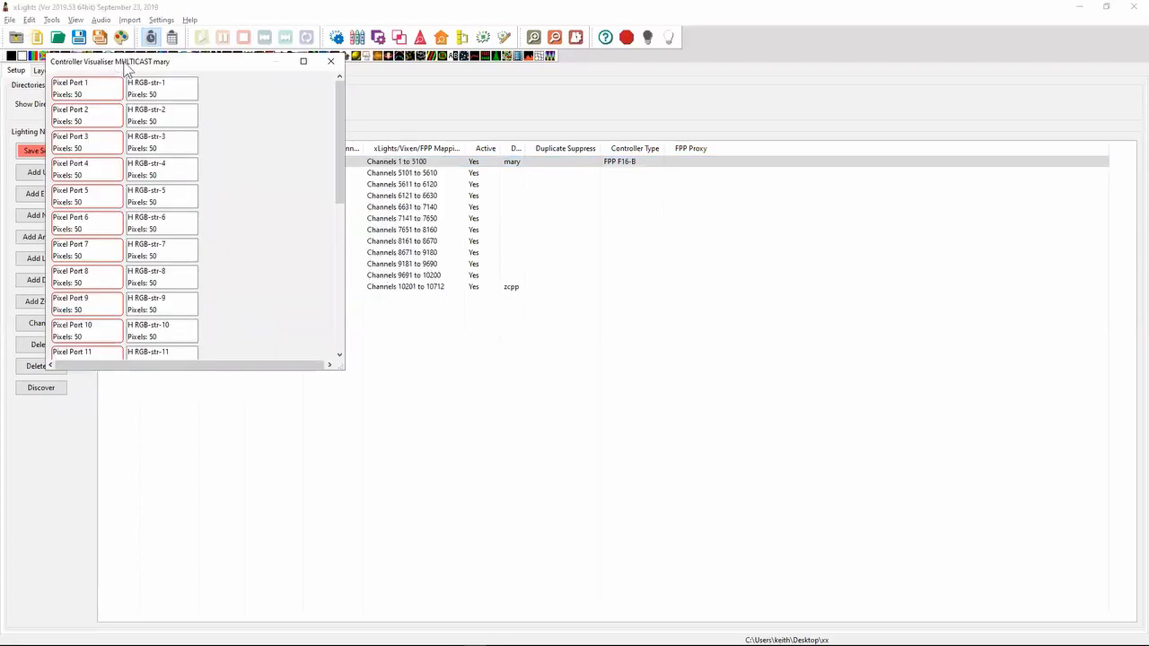
click(330, 61)
- In Notepad++, highlight the 2019.41 note about tracking the expansion board type on FPP bbb string instances, and return to xLights
key(alt+Tab)
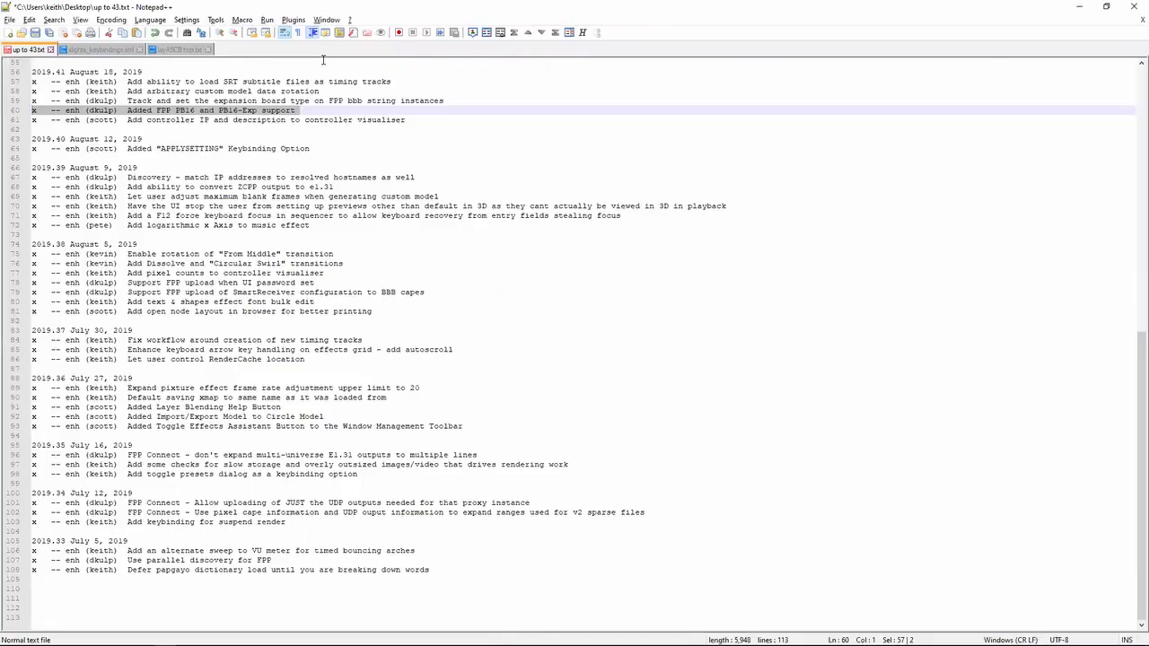
key(Up)
key(shift+Down)
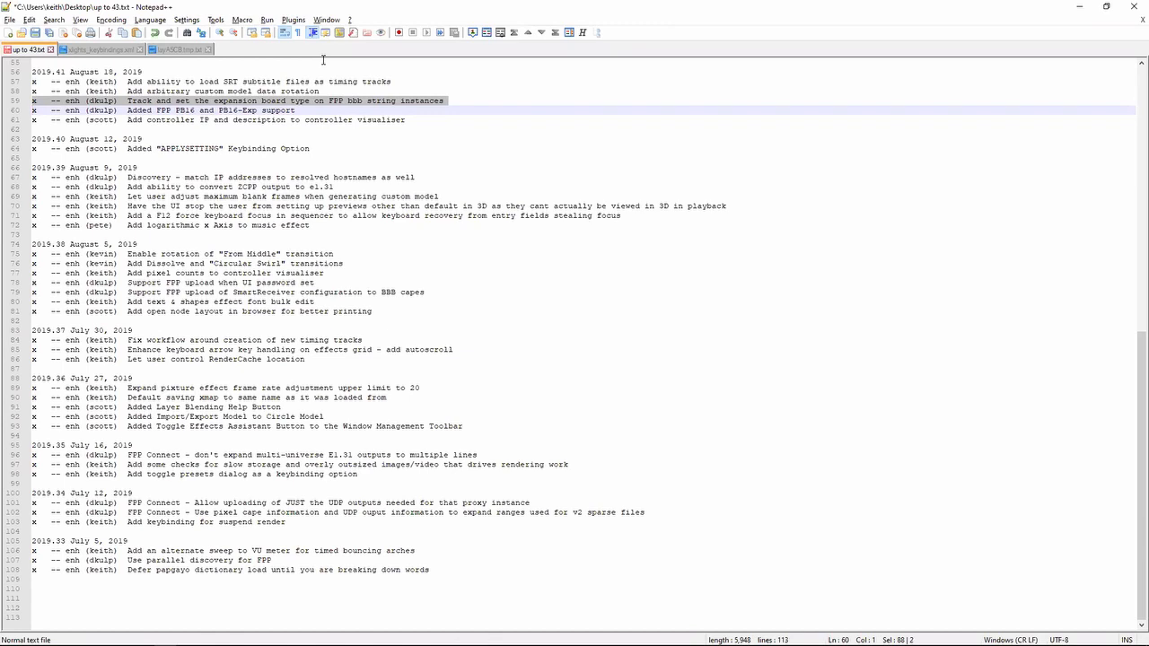
key(alt+Tab)
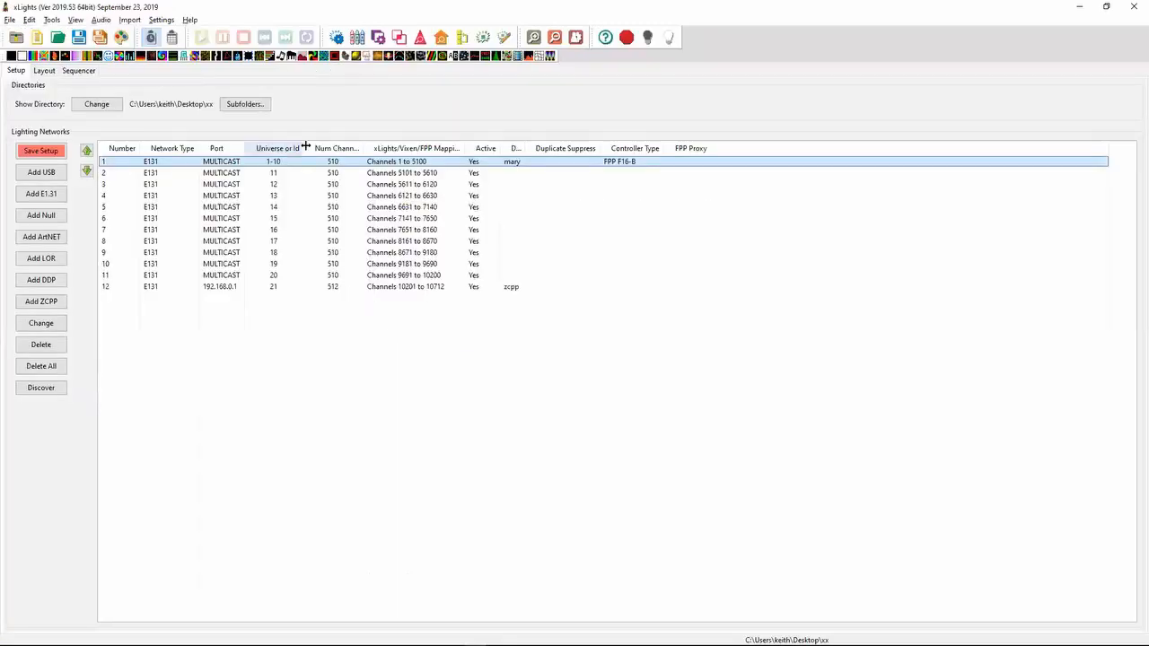
- Examine the first output's controller upload options and the FPP expansion board choices among its controller types, cancelling the setup unchanged
right_click(269, 165)
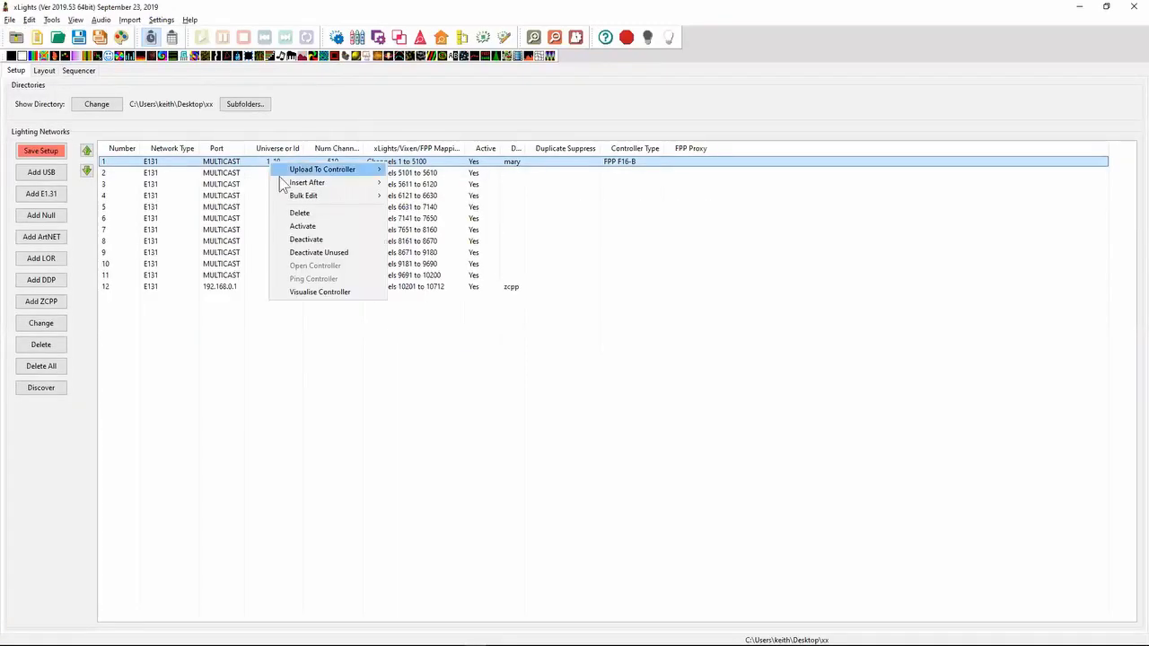
mouse_move(346, 171)
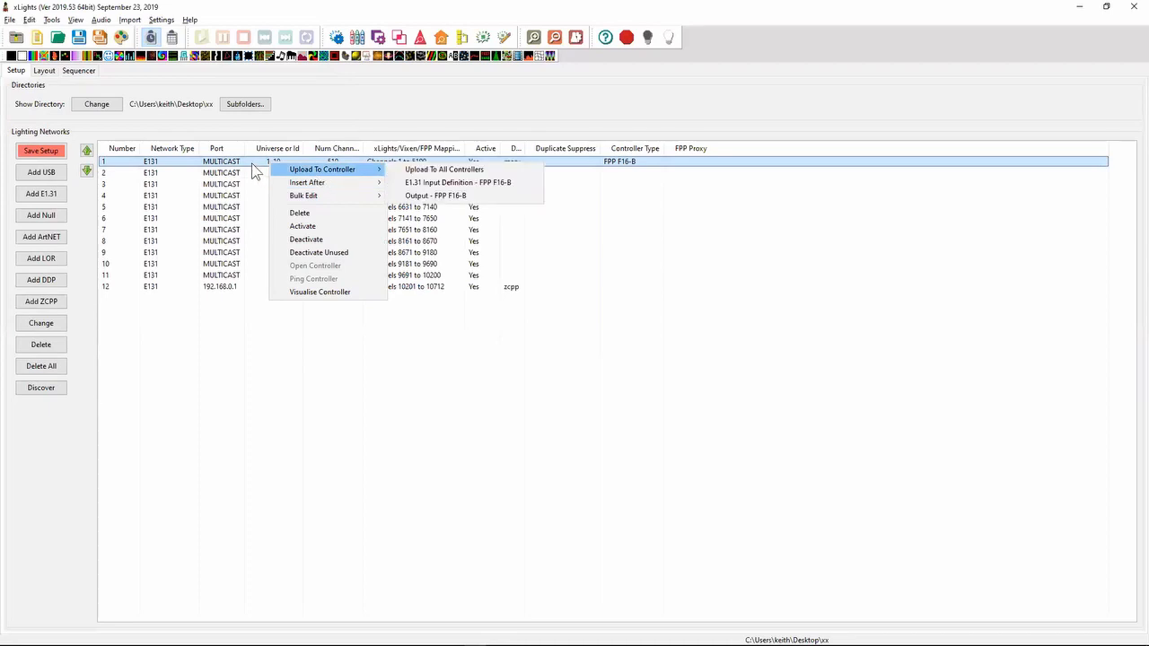
click(259, 171)
double_click(258, 171)
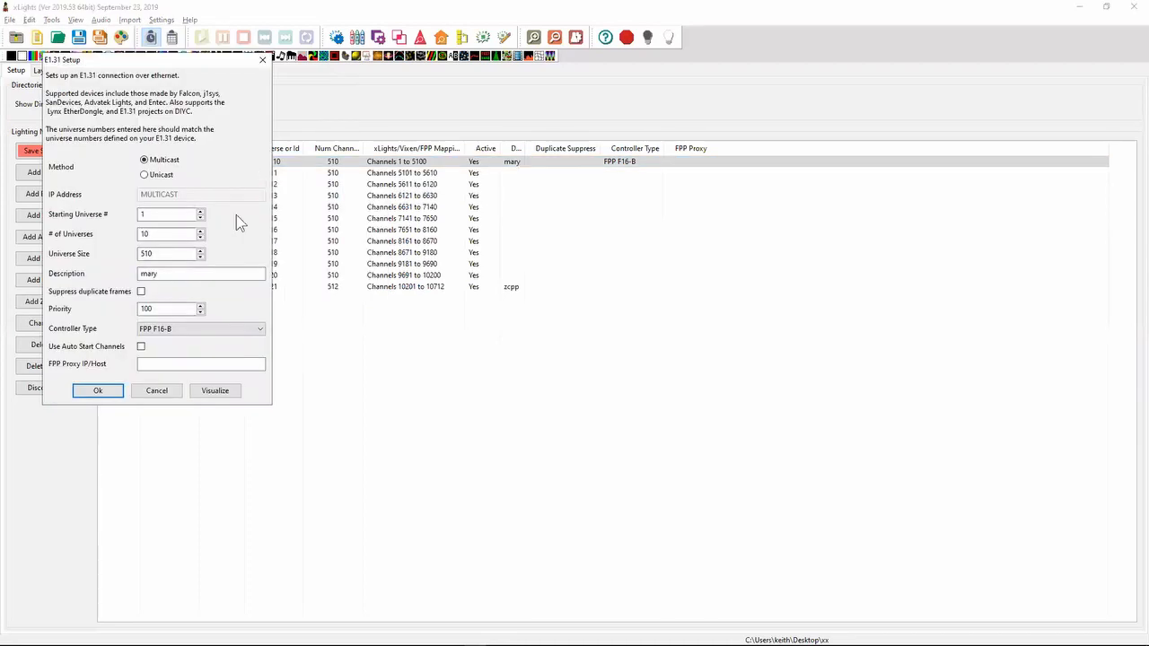
click(216, 334)
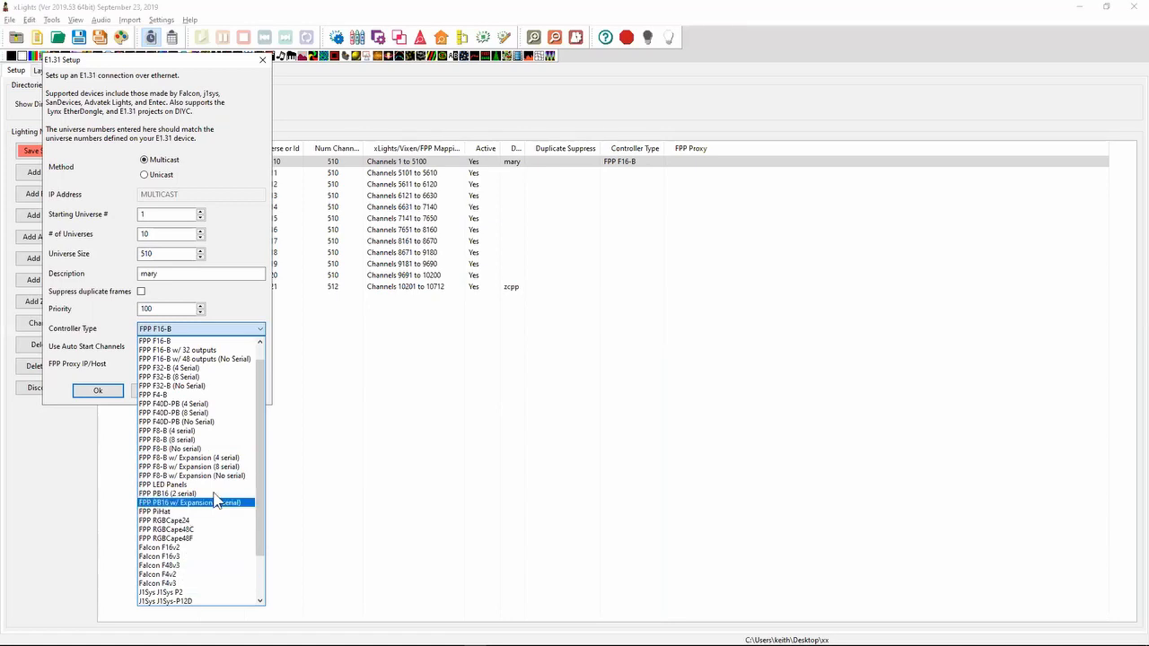
click(330, 482)
click(175, 393)
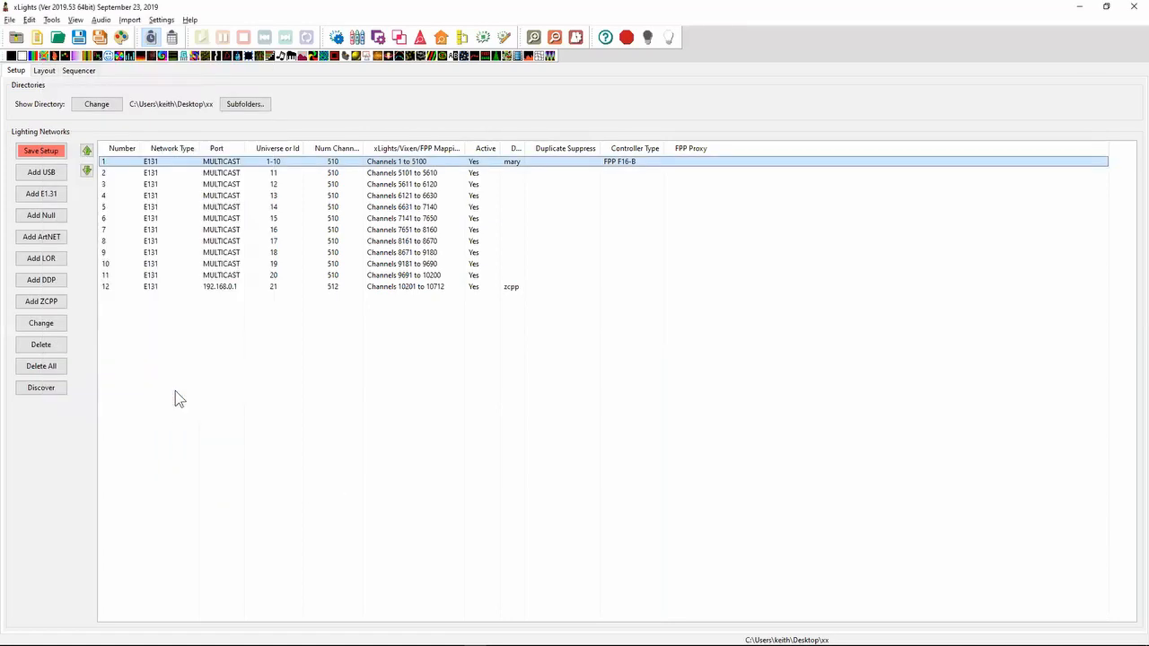
- Switch to Notepad++, highlight the 2019.41 note about arbitrary custom model data rotation, and return to xLights
key(alt+Tab)
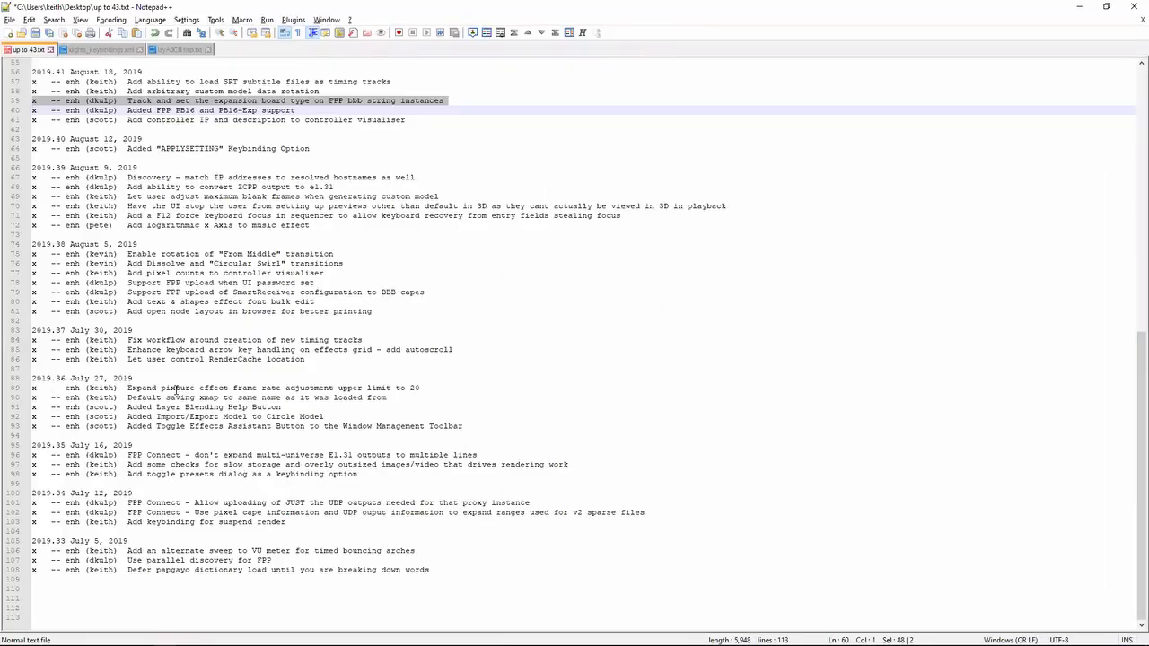
key(Down)
key(Up)
key(Up)
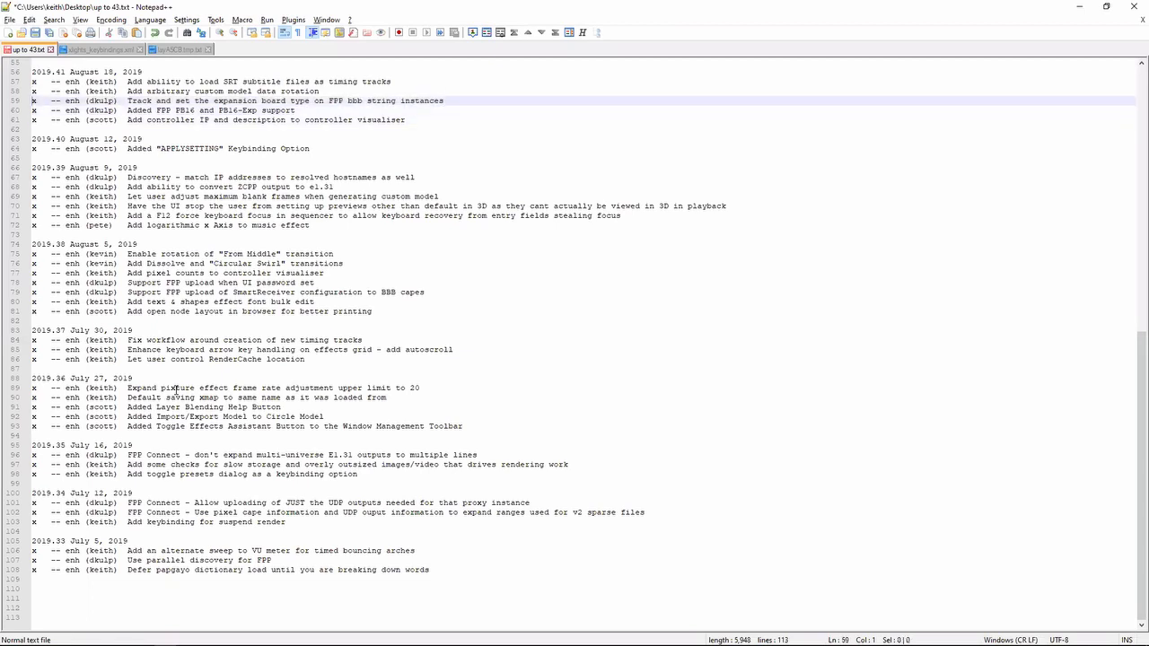
key(shift+Up)
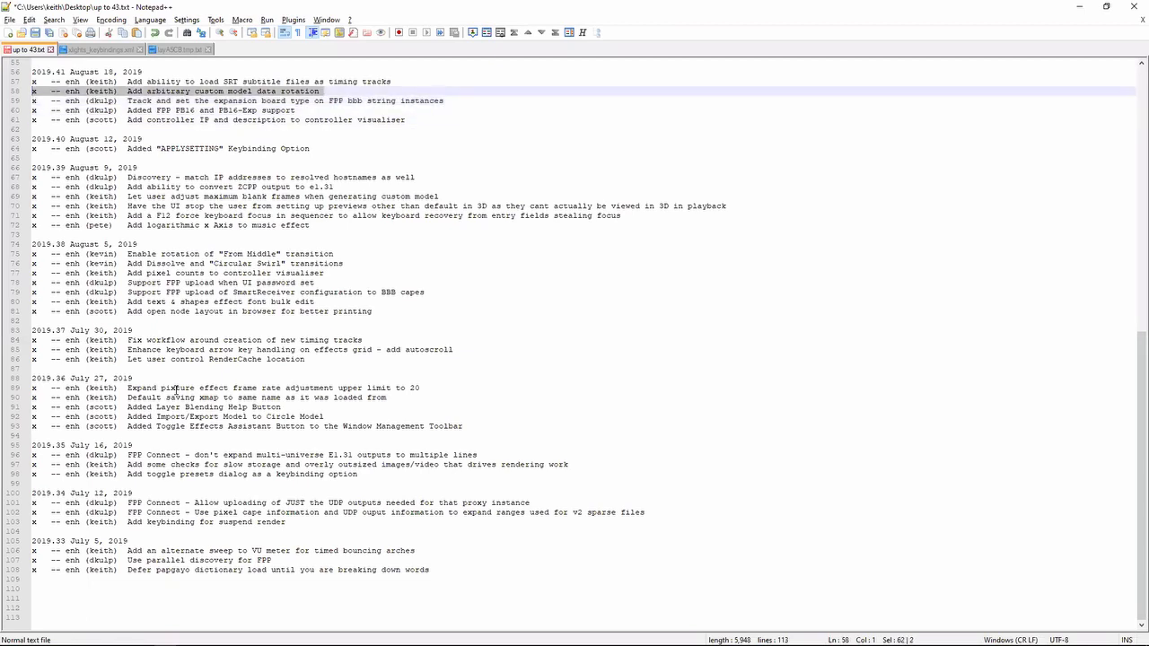
key(alt+Tab)
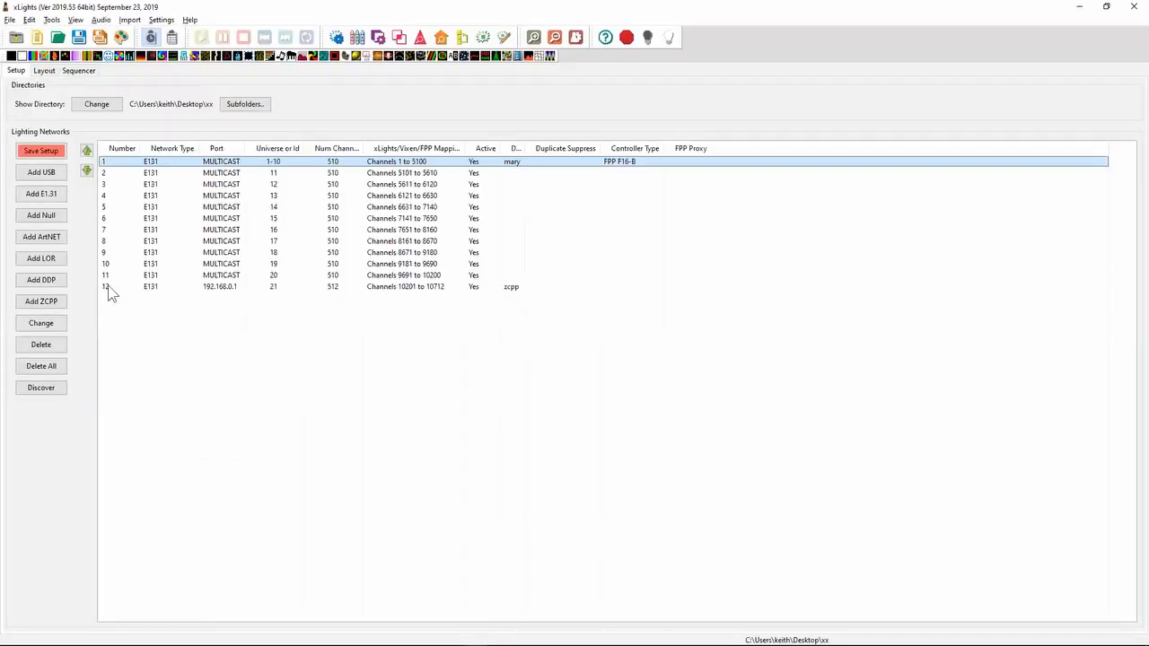
- Save the setup, and insert the Boscoyo ChromaFlakes 12"-- 3 prong snowflake as a downloaded model in the fred layout preview
click(50, 147)
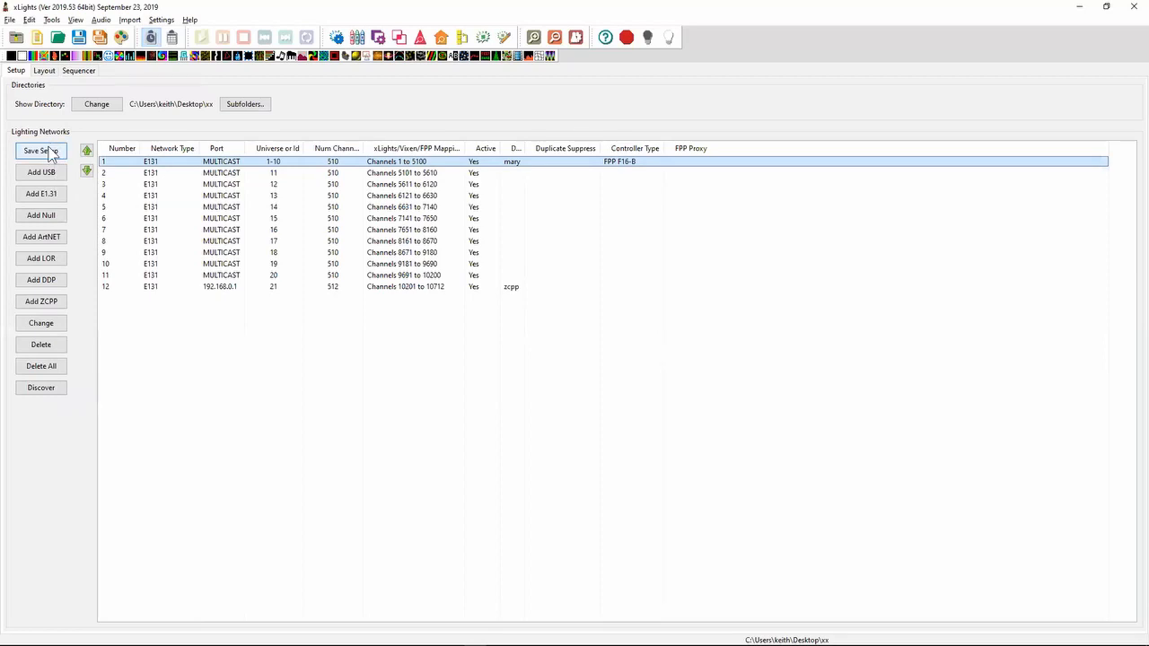
click(44, 71)
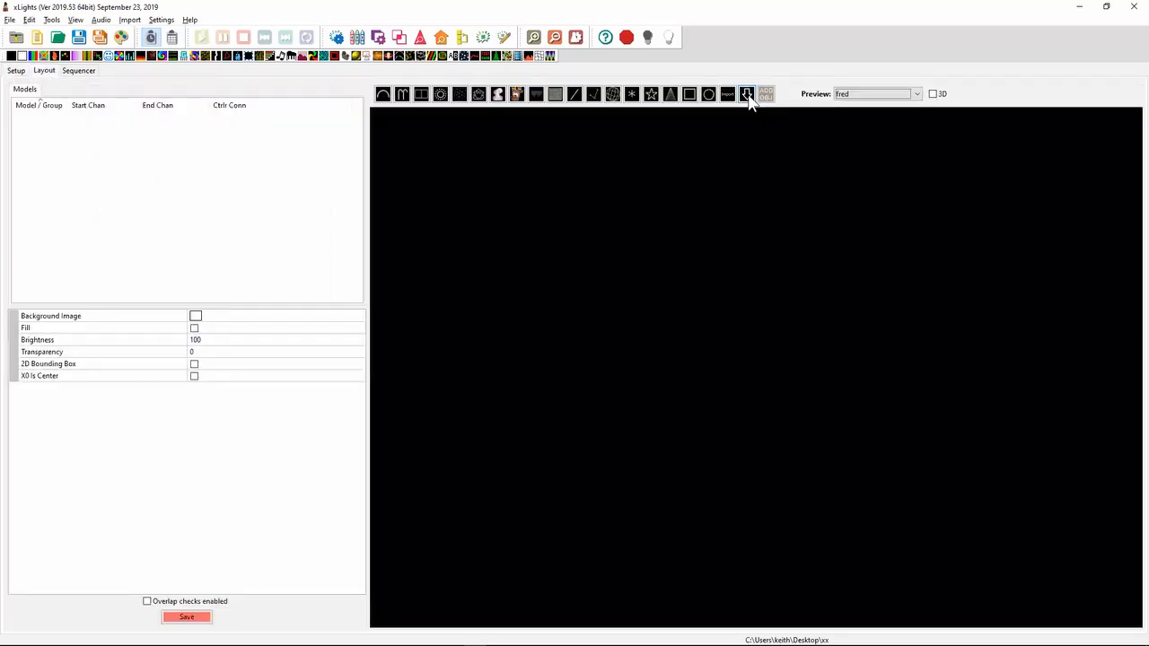
drag(642, 202, 728, 273)
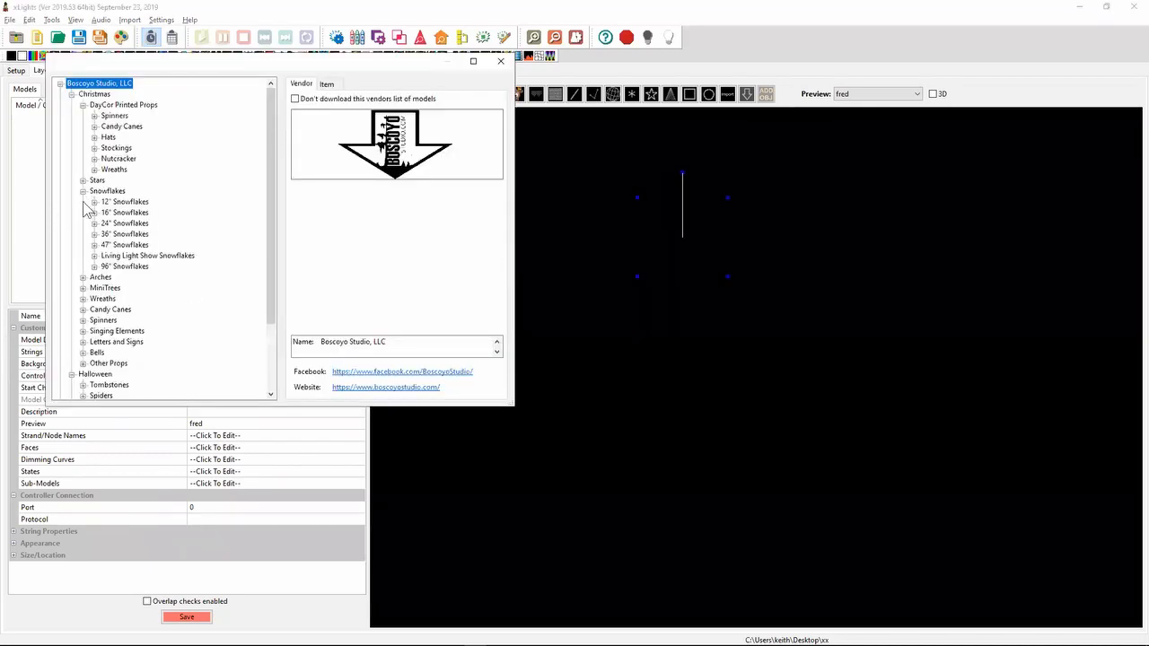
click(95, 202)
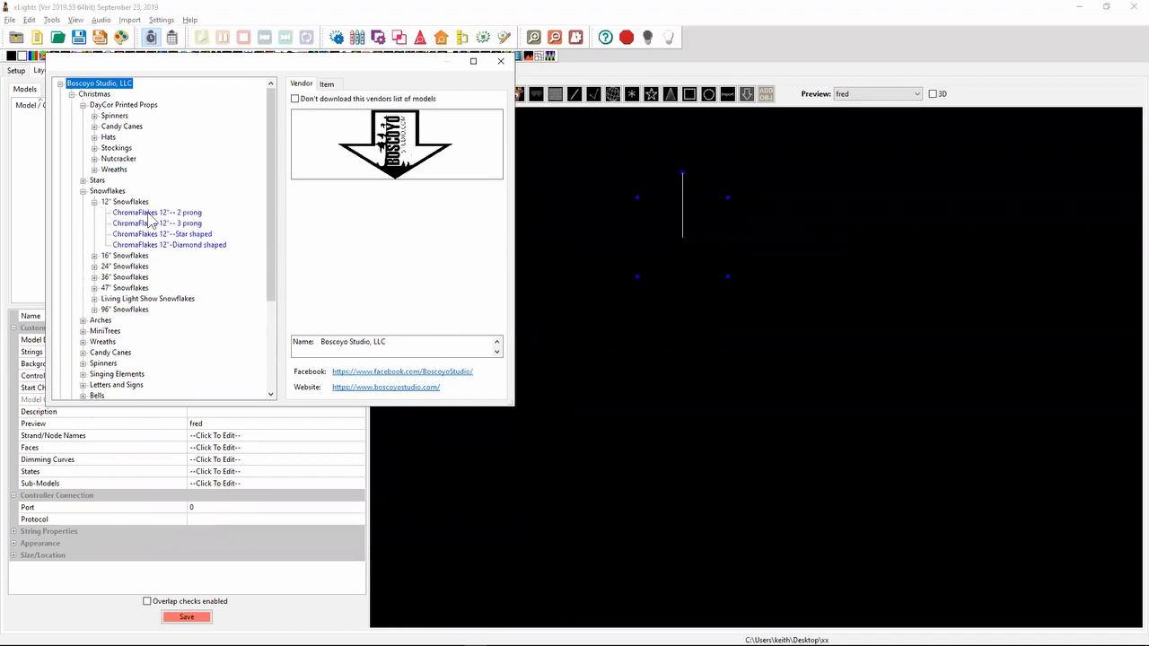
click(148, 213)
click(151, 224)
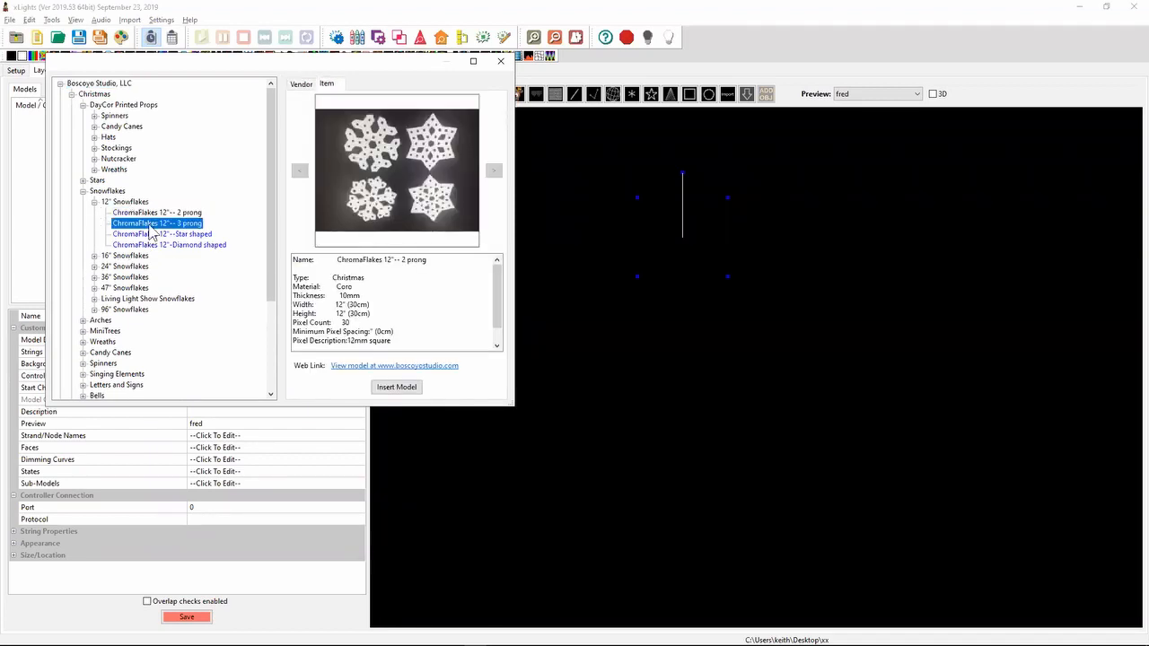
click(396, 387)
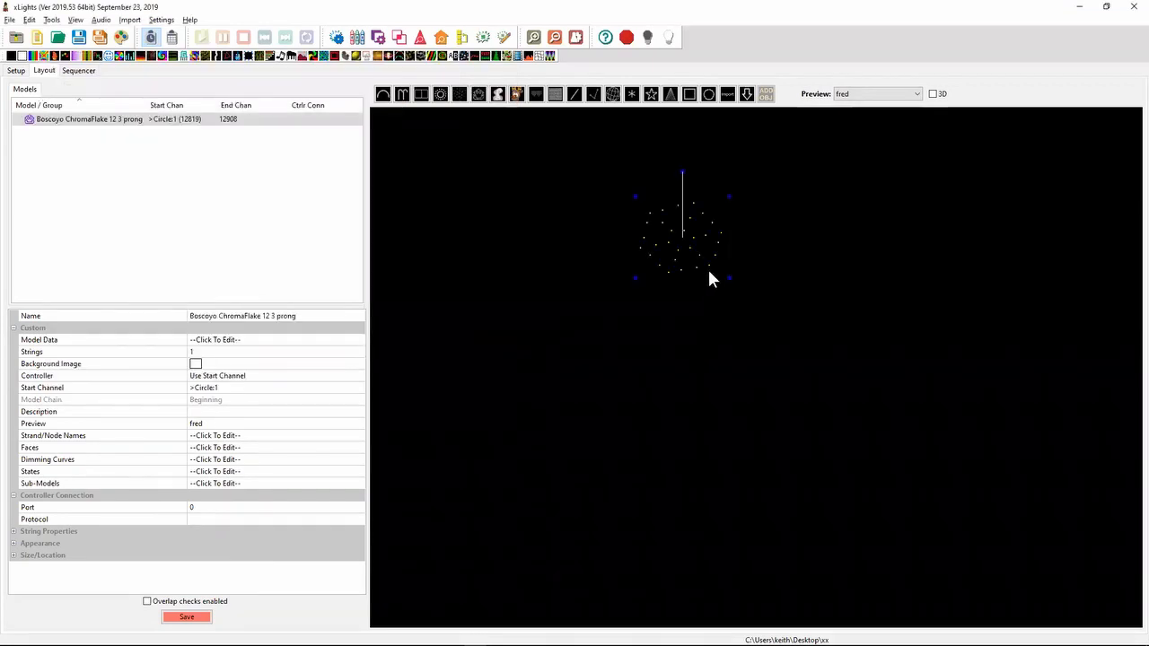
- Enlarge the snowflake slightly in the layout, and examine its node order in the wiring view before closing it
drag(729, 280, 749, 303)
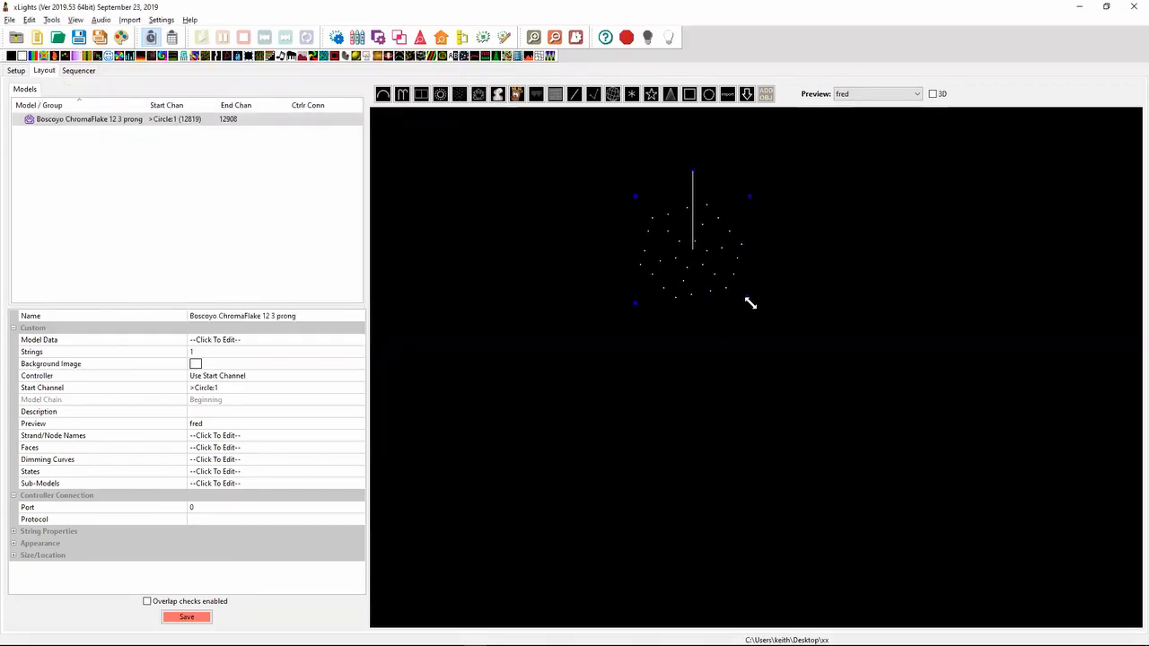
right_click(681, 275)
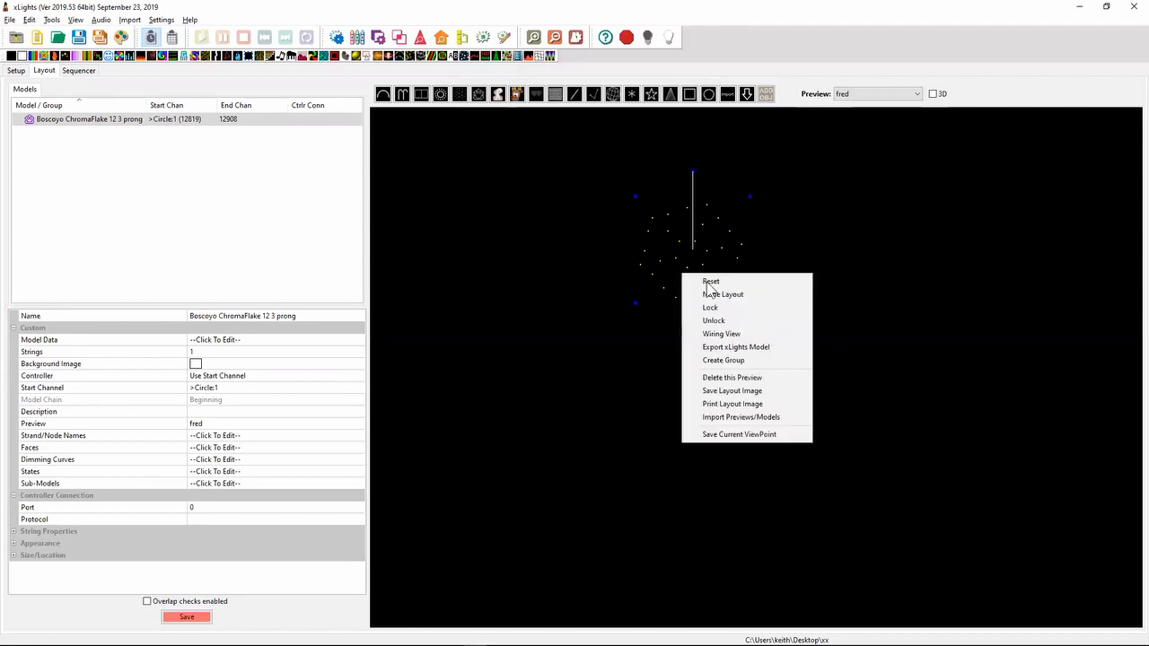
click(724, 334)
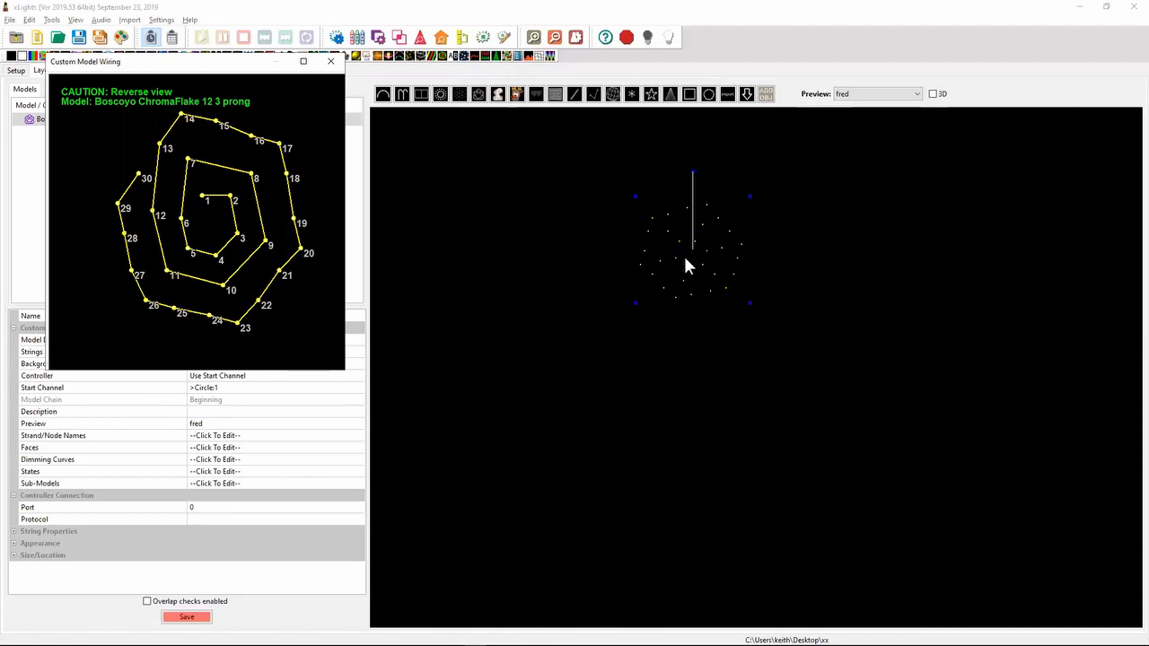
click(330, 61)
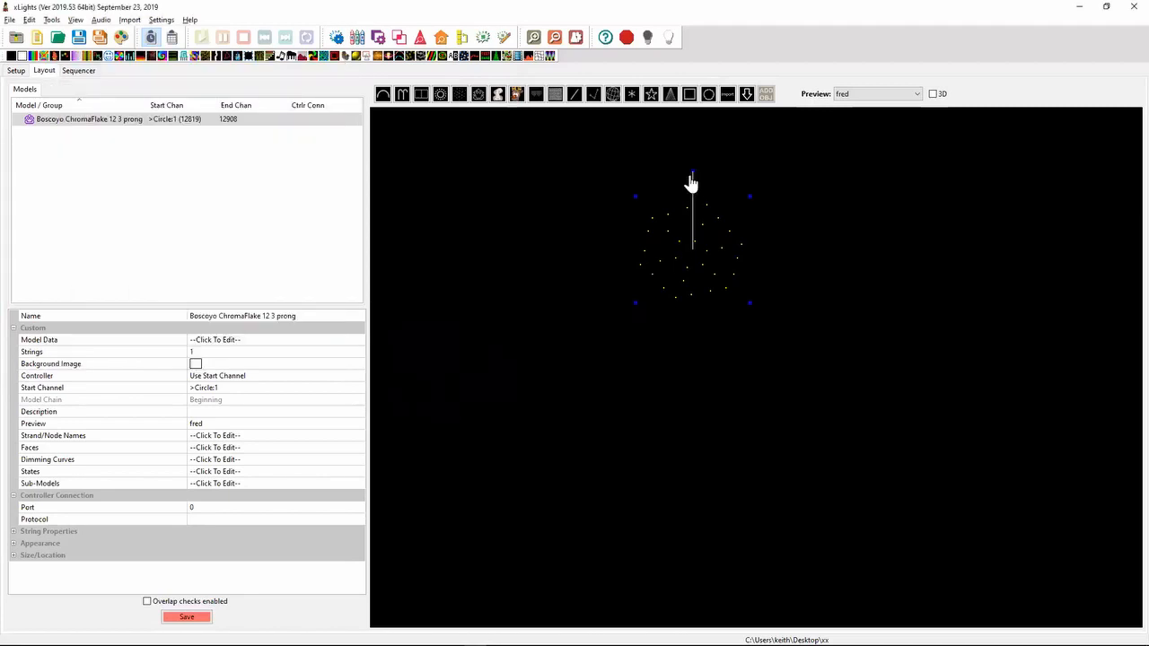
mouse_move(691, 184)
mouse_down()
mouse_move(680, 180)
mouse_move(613, 251)
mouse_move(696, 185)
mouse_up()
right_click(691, 263)
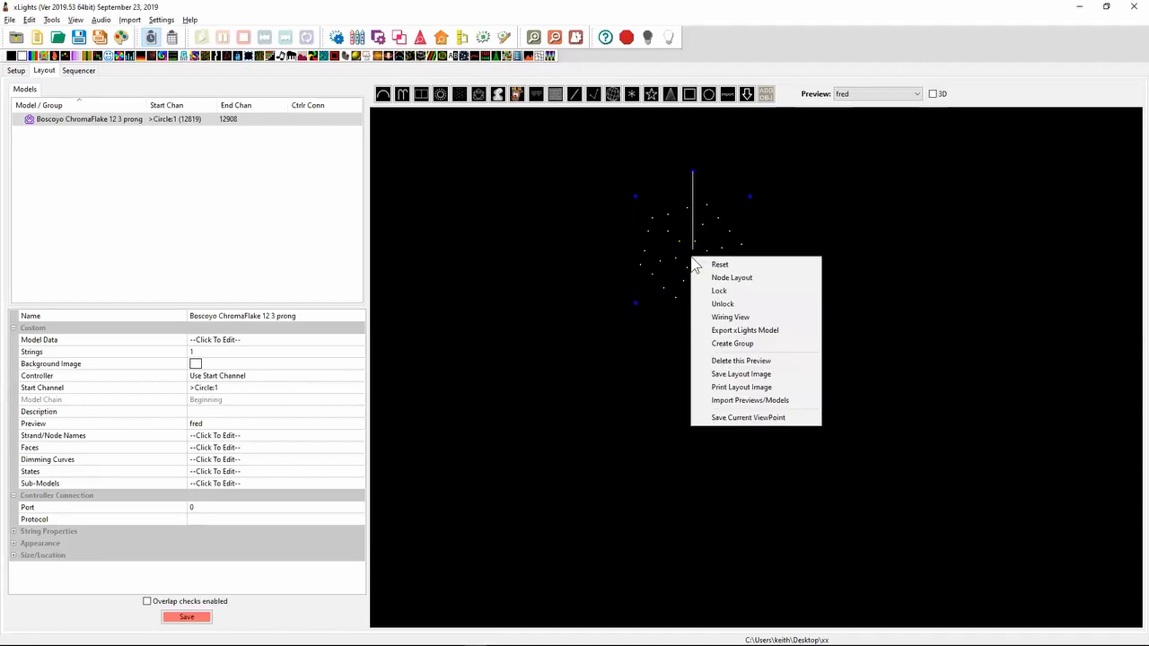
click(471, 326)
click(687, 282)
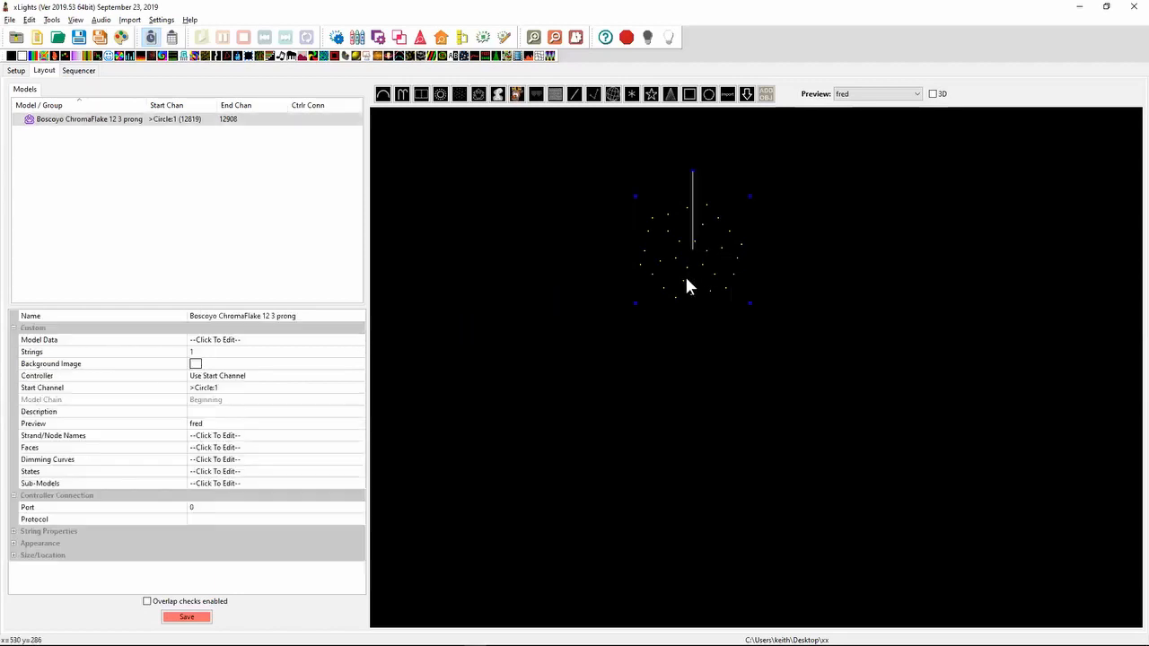
- Try rotating the snowflake's custom model data by -60 degrees in the enlarged editor, and discard the change
click(332, 344)
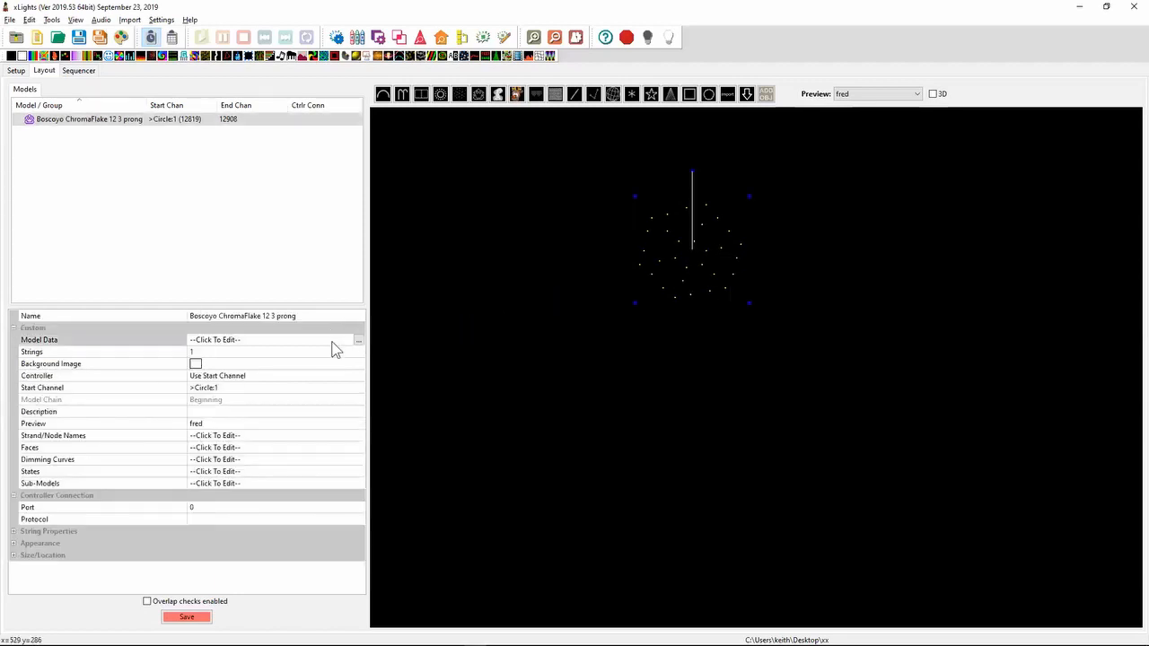
click(362, 345)
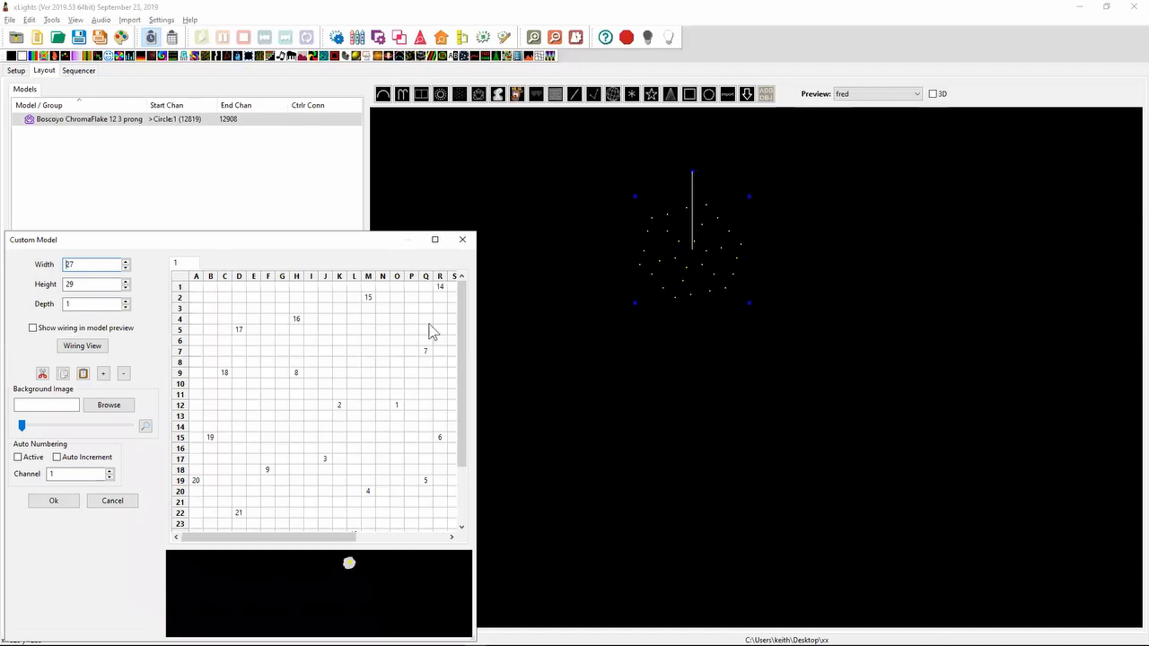
click(435, 239)
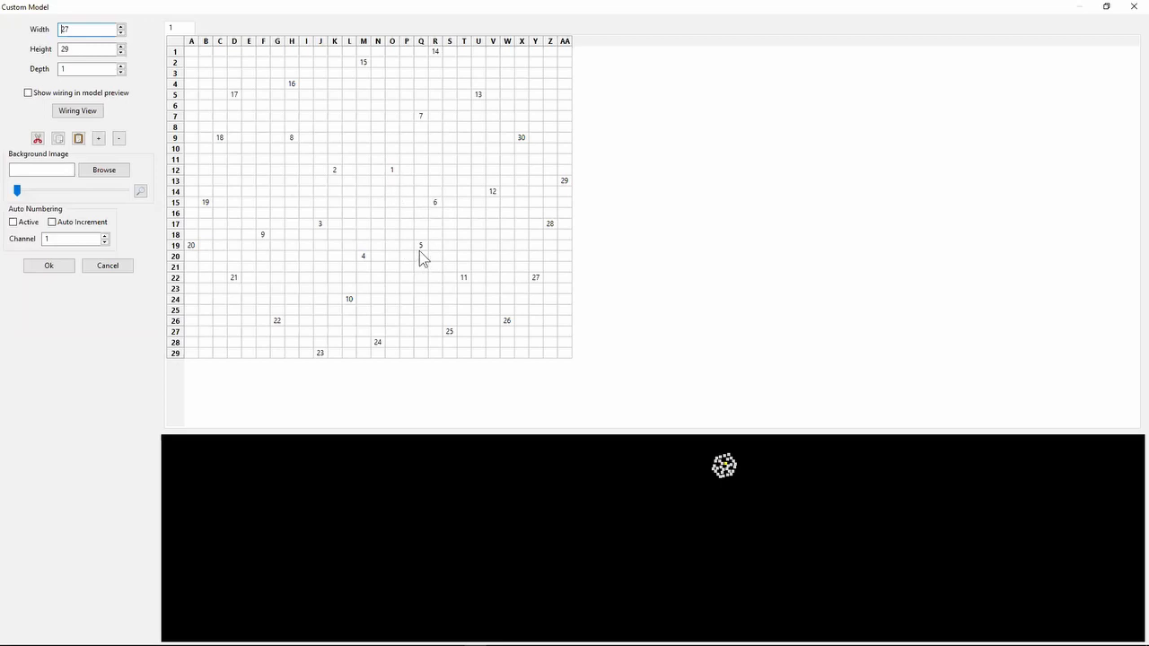
right_click(406, 214)
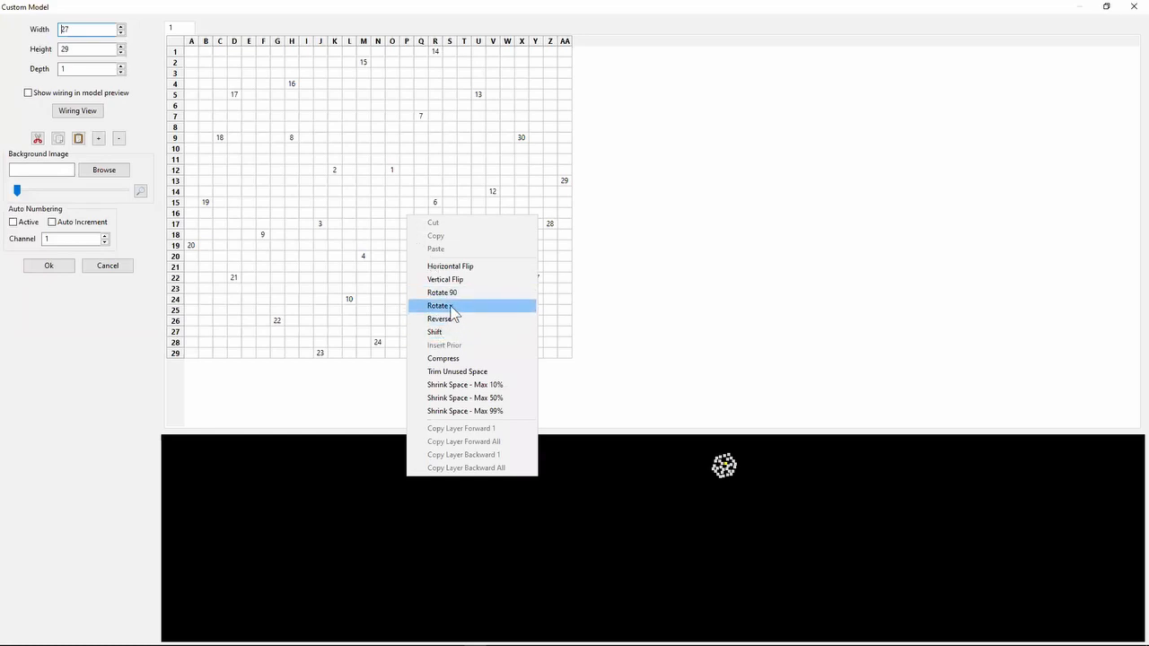
click(451, 308)
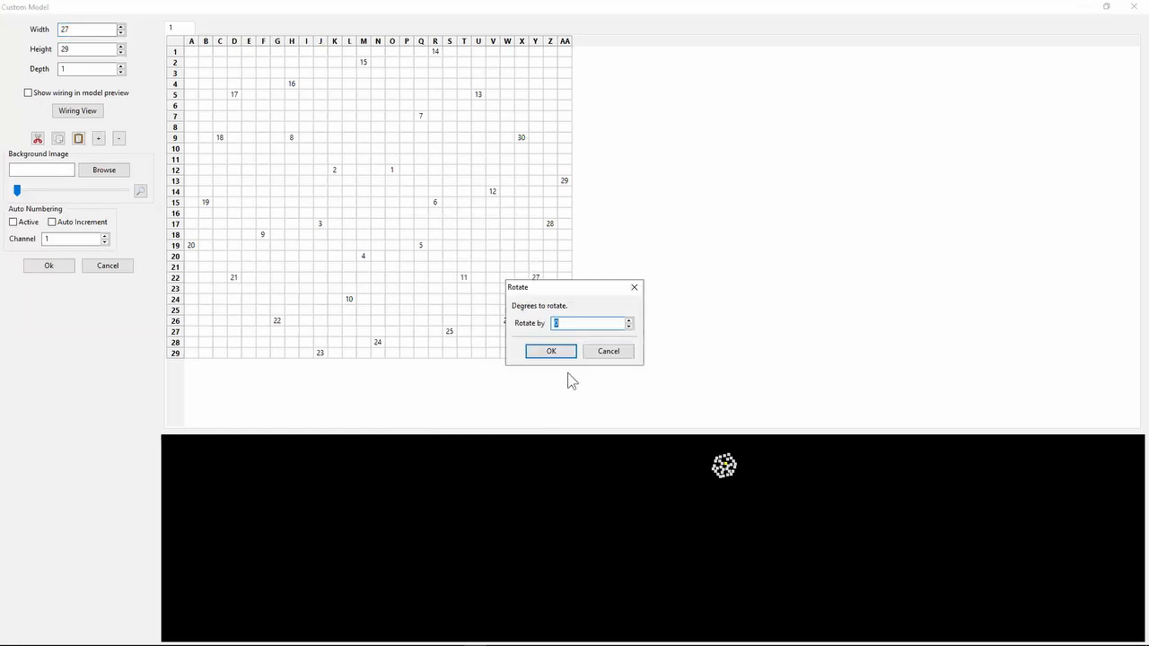
text(-60)
click(558, 351)
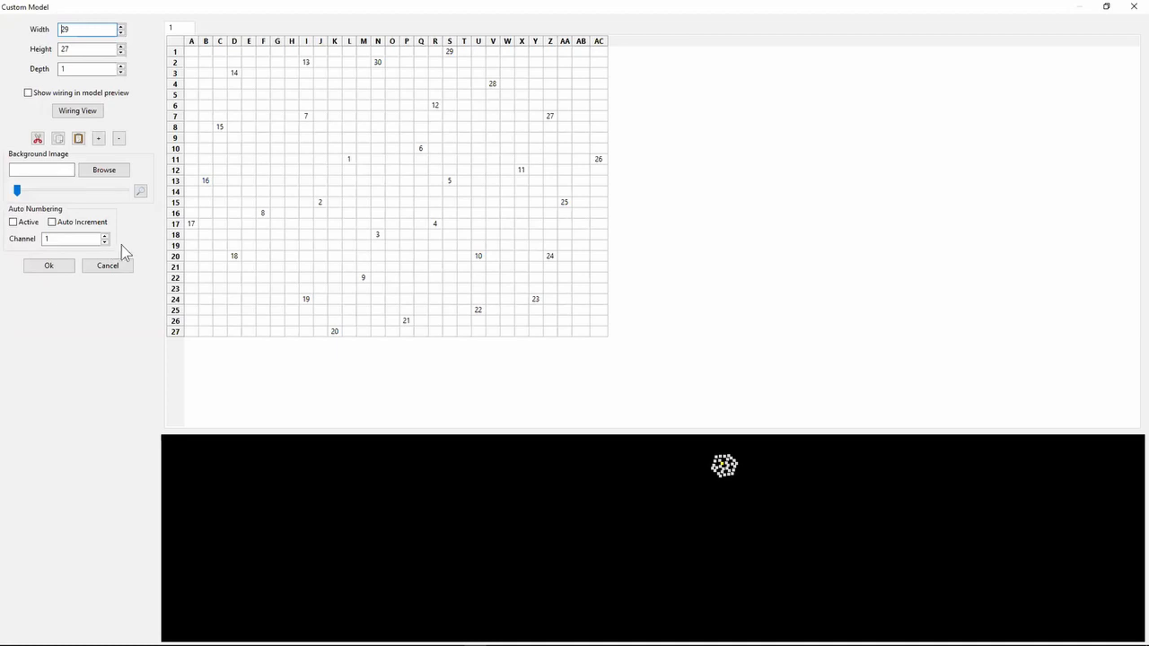
click(108, 268)
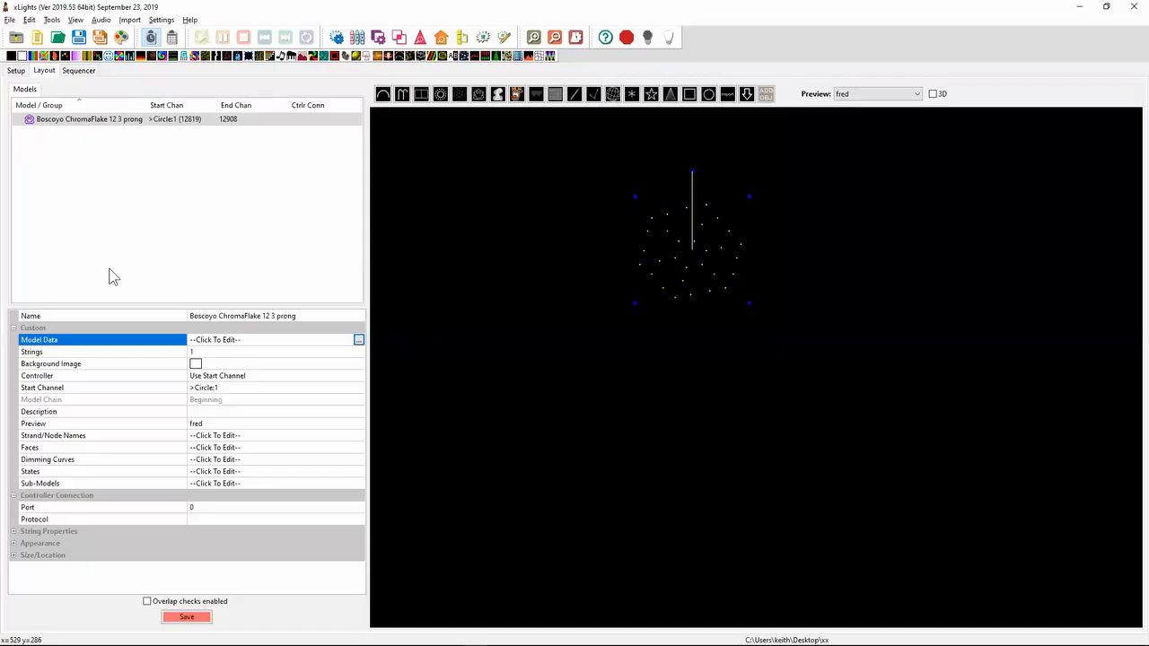
- Reopen the snowflake's model data, try a rotation of 60 degrees, and discard the change
click(358, 339)
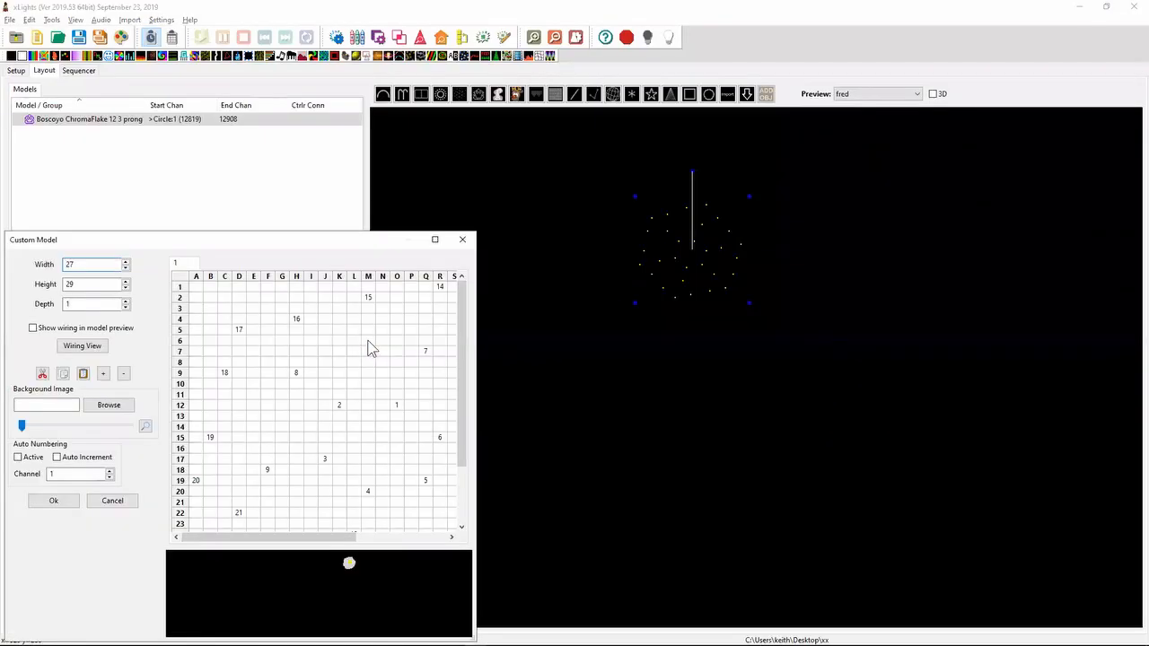
click(436, 240)
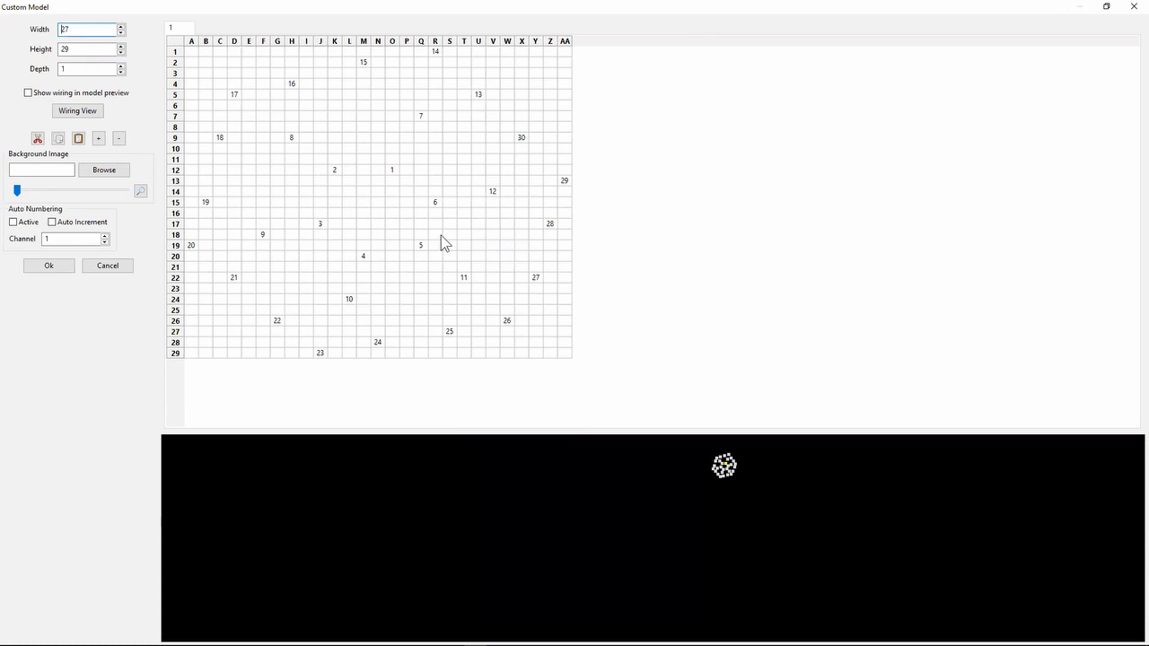
right_click(442, 239)
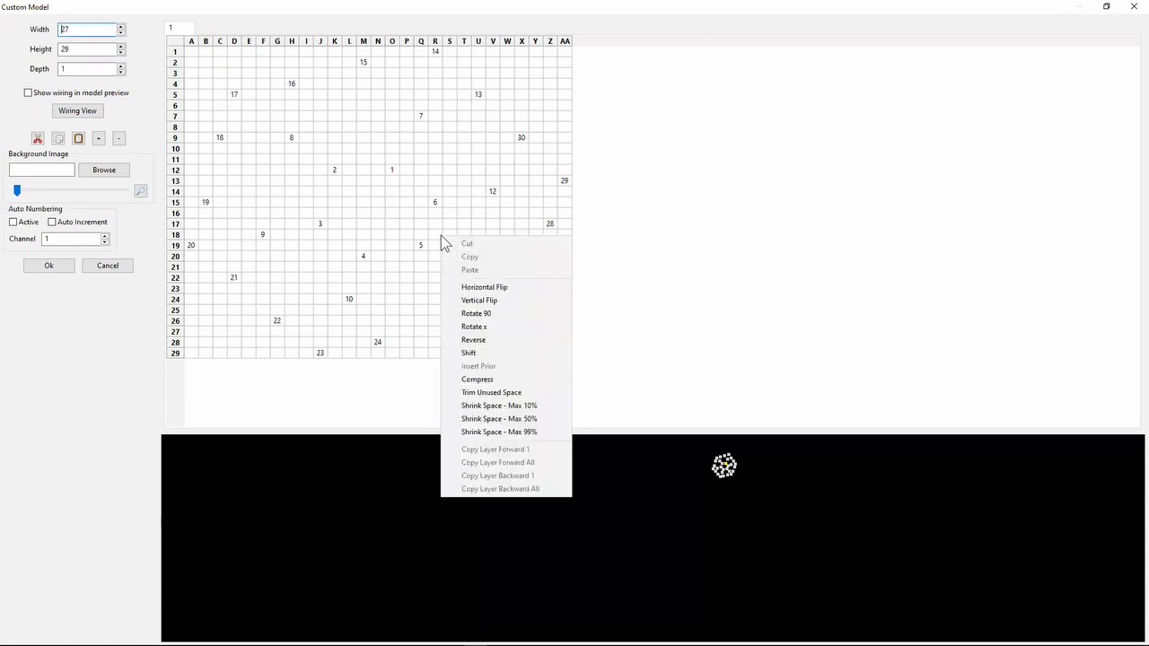
click(492, 327)
text(60)
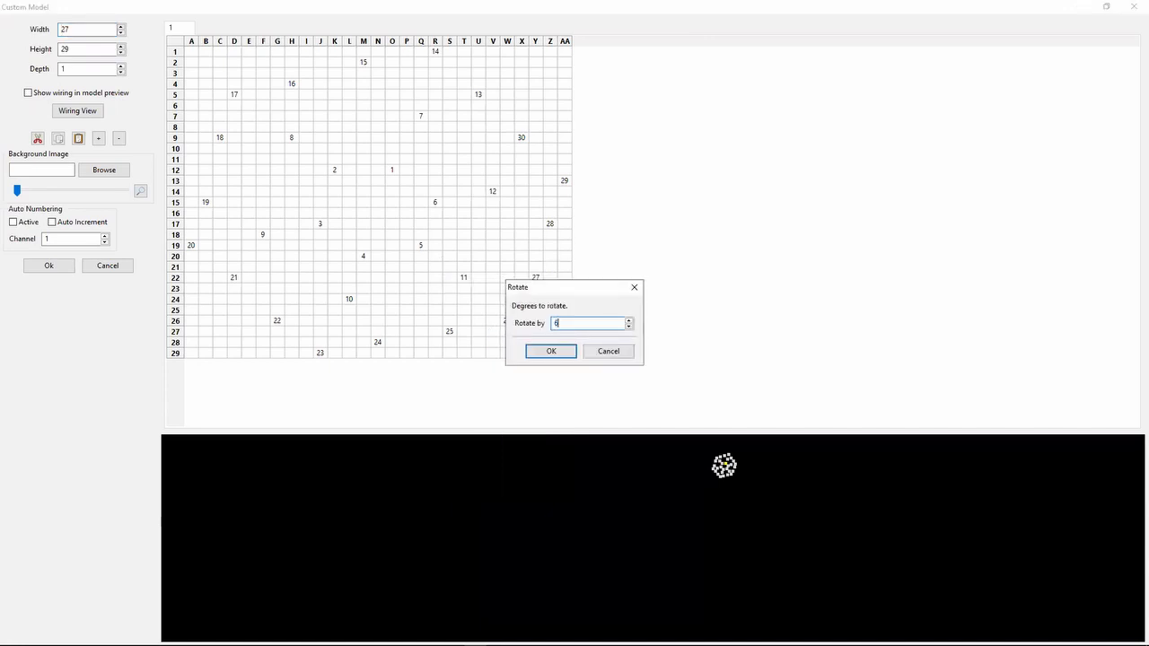
click(554, 355)
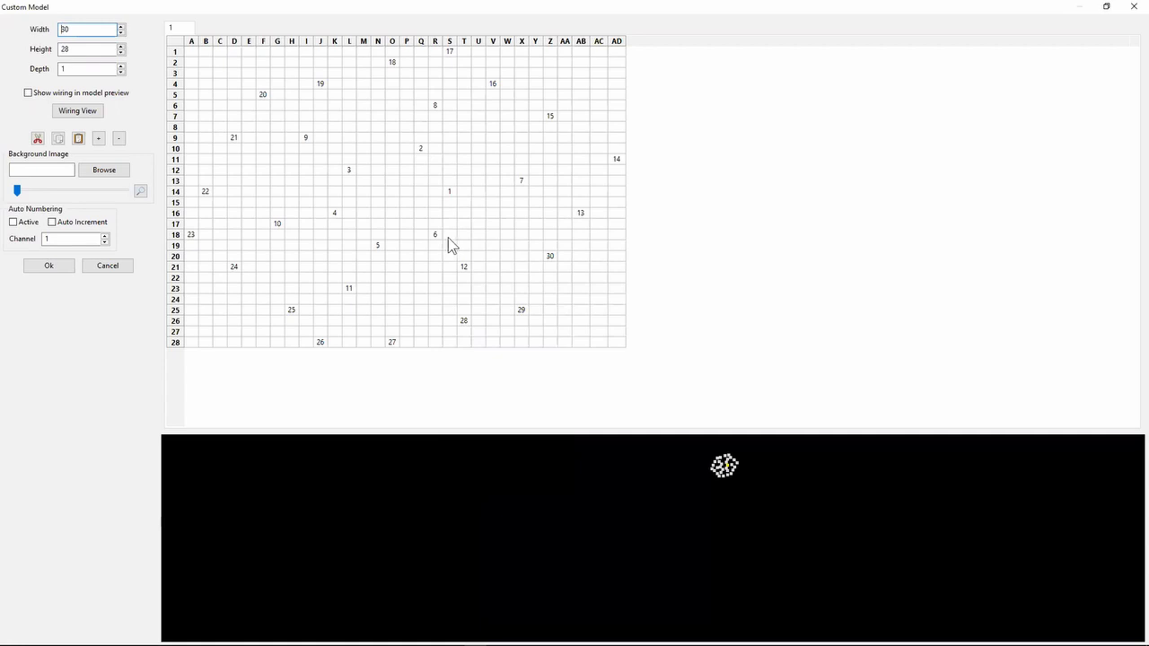
click(122, 266)
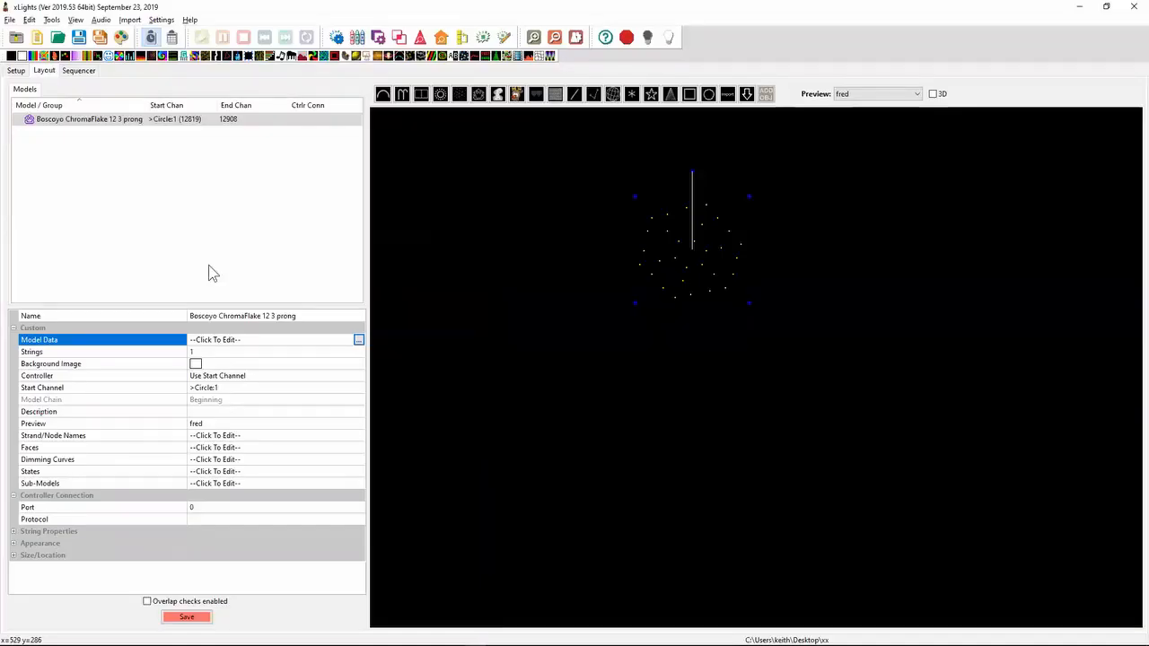
- Rotate the snowflake's custom model data by 120 degrees, inspect the full grid, and accept the change
click(358, 342)
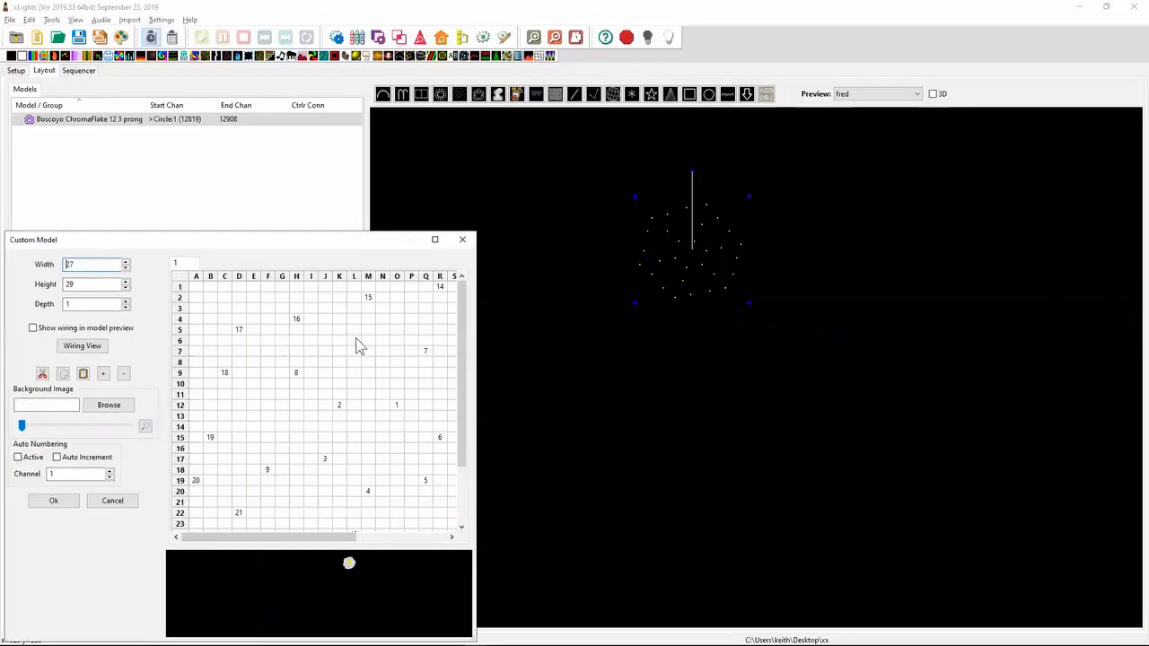
right_click(332, 353)
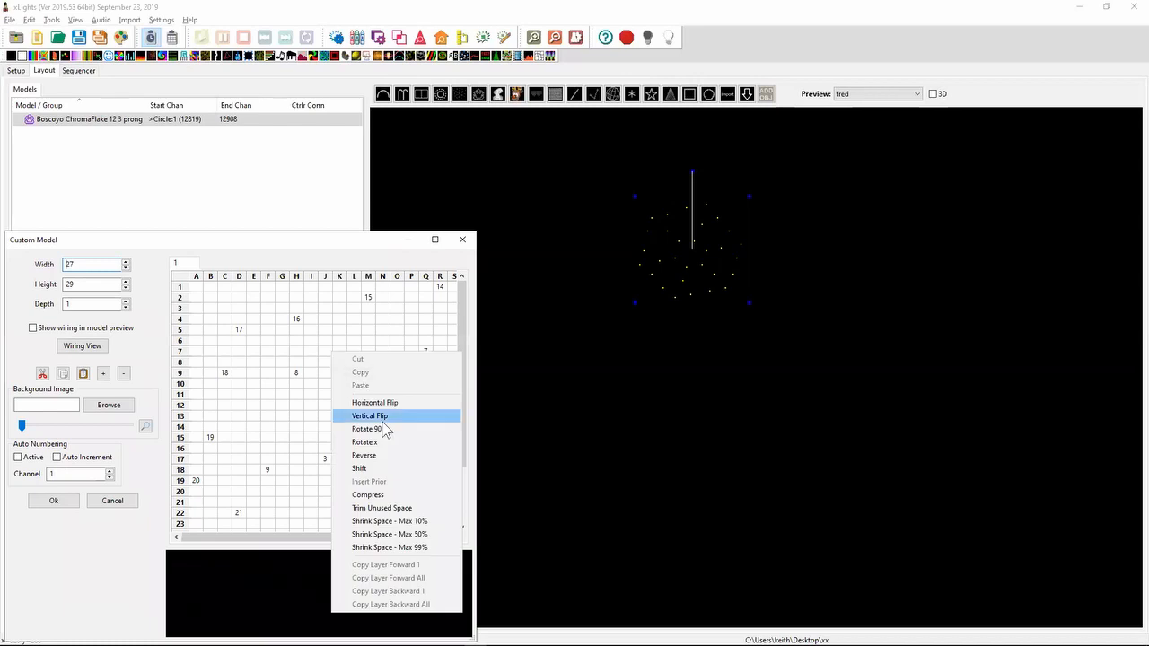
click(364, 443)
text(120)
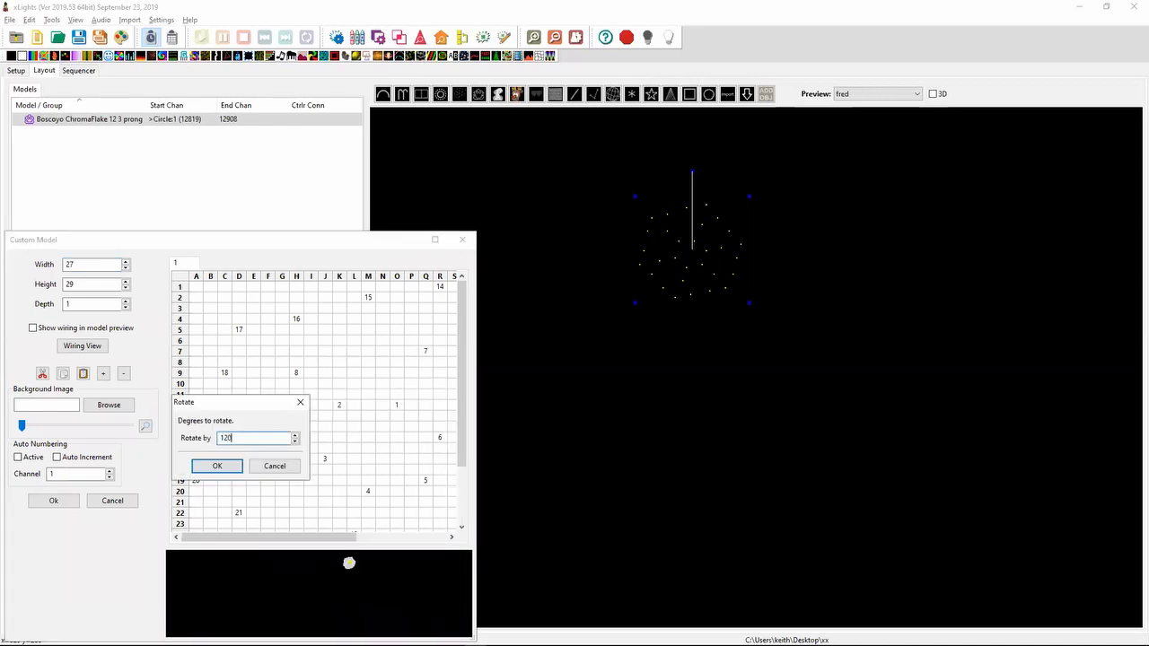
key(Return)
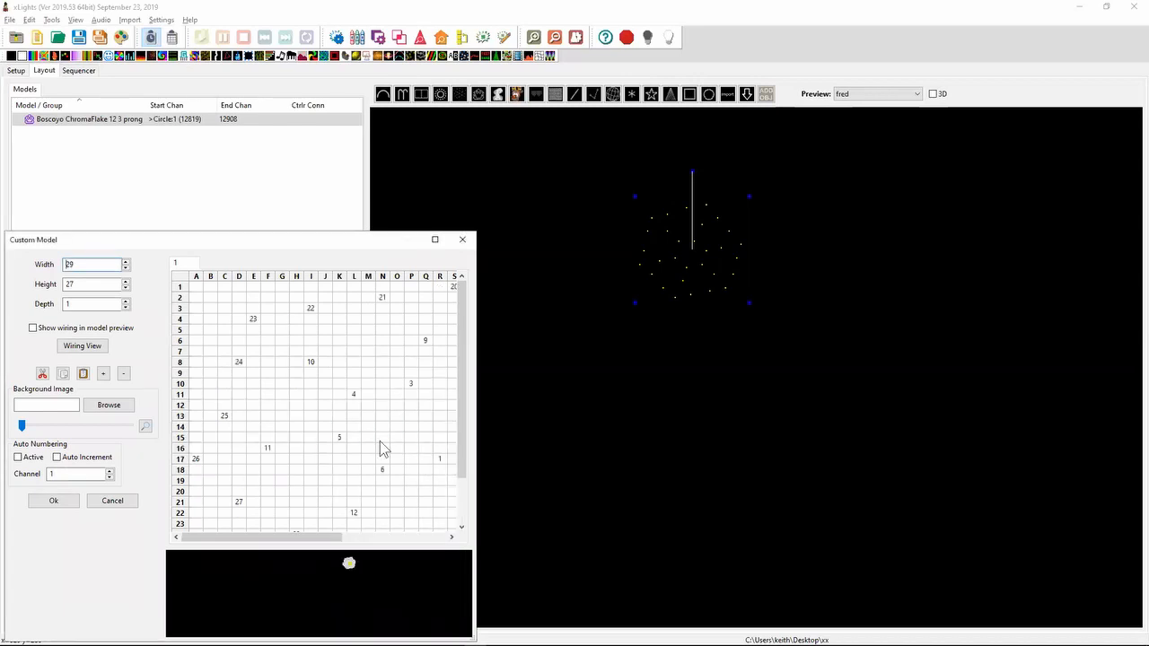
click(434, 239)
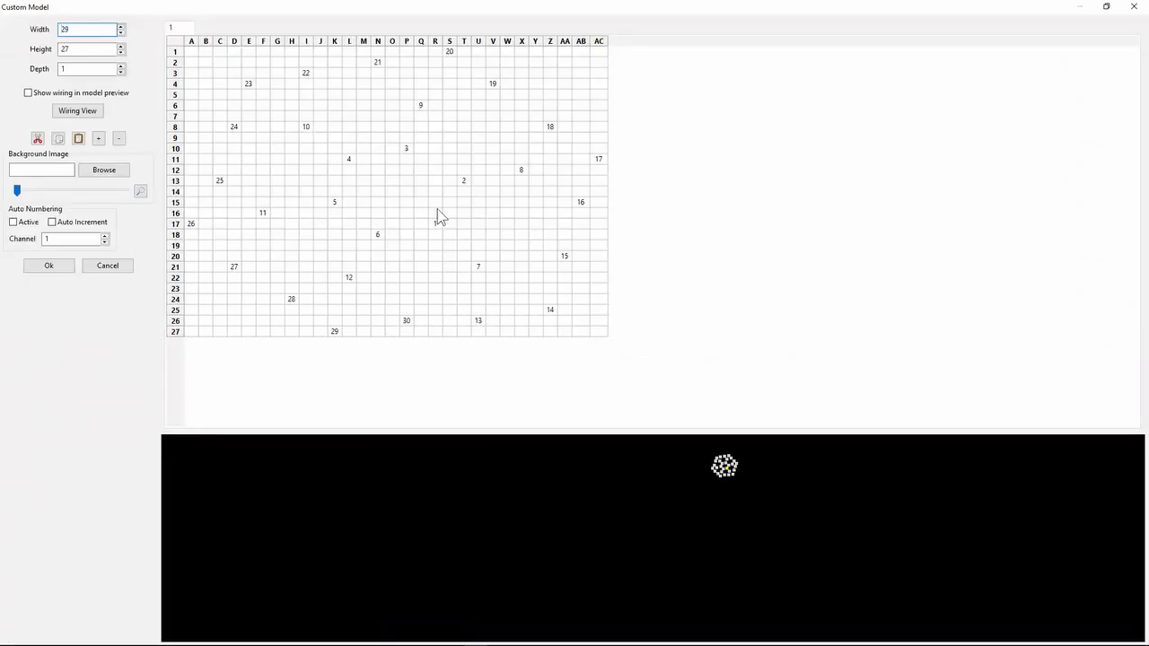
click(65, 267)
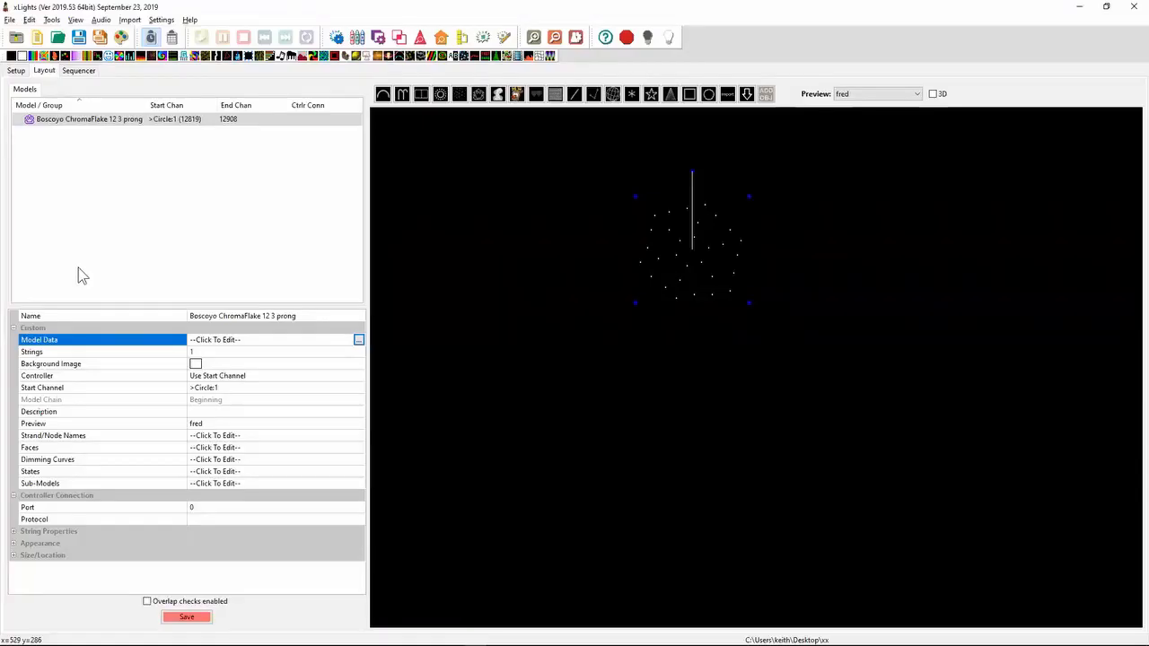
- Examine the rotated snowflake's node order in the wiring view, and close the view
right_click(654, 262)
click(697, 323)
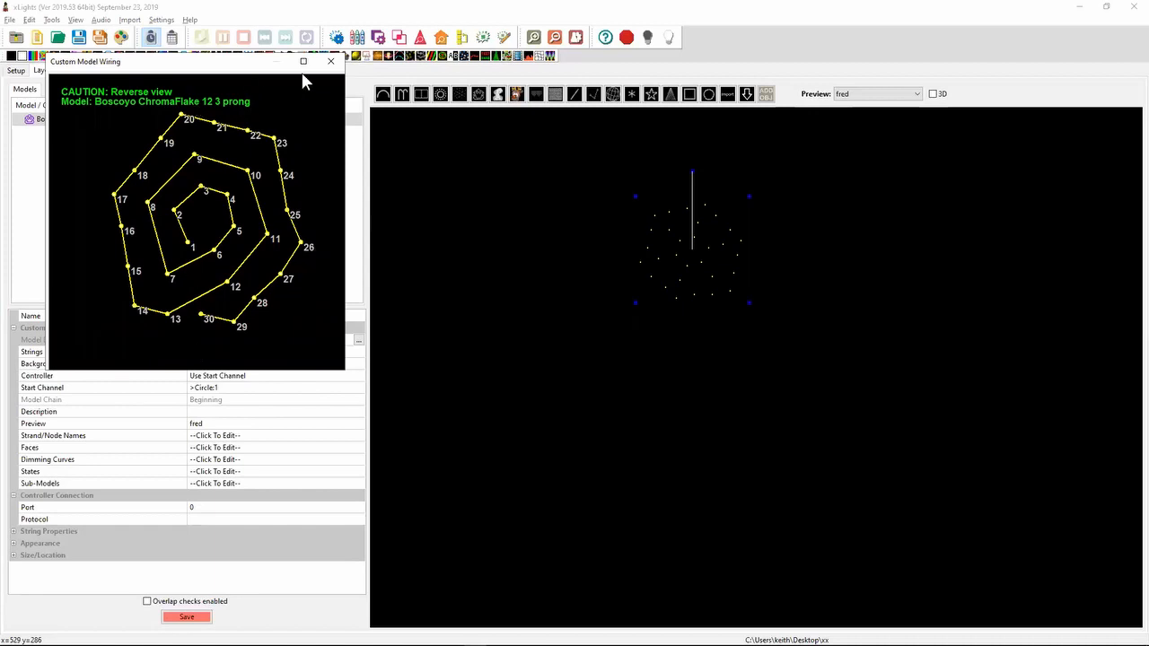
click(330, 61)
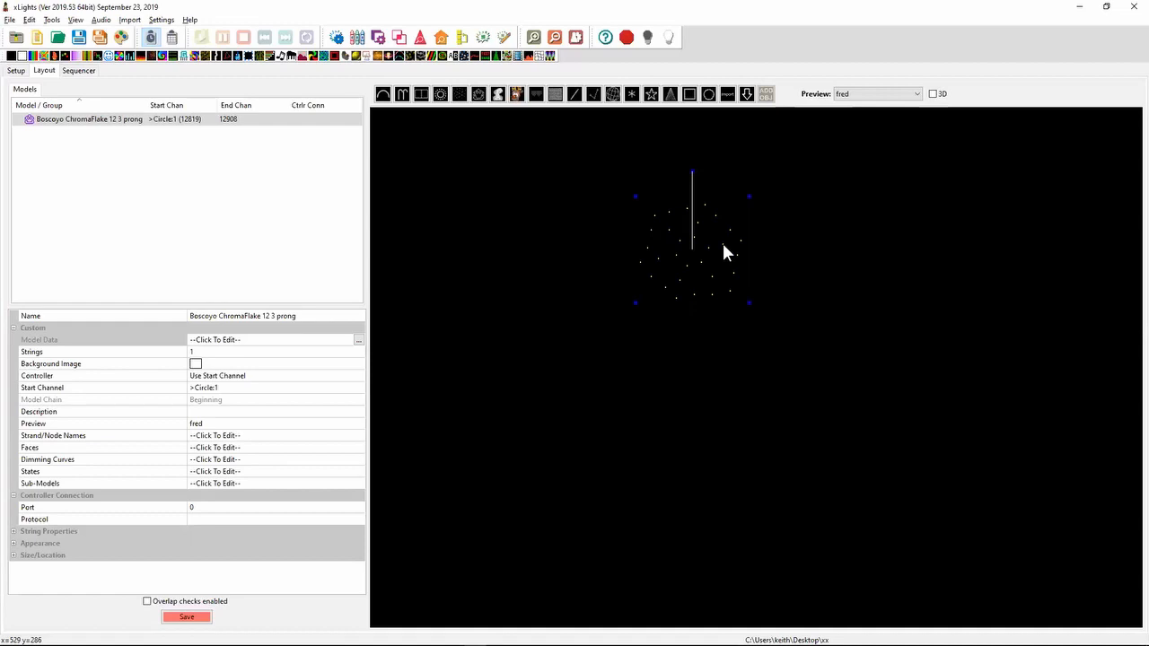
- Switch to Notepad++ and highlight the 2019.41 note about loading SRT subtitle files as timing tracks
key(alt+Tab)
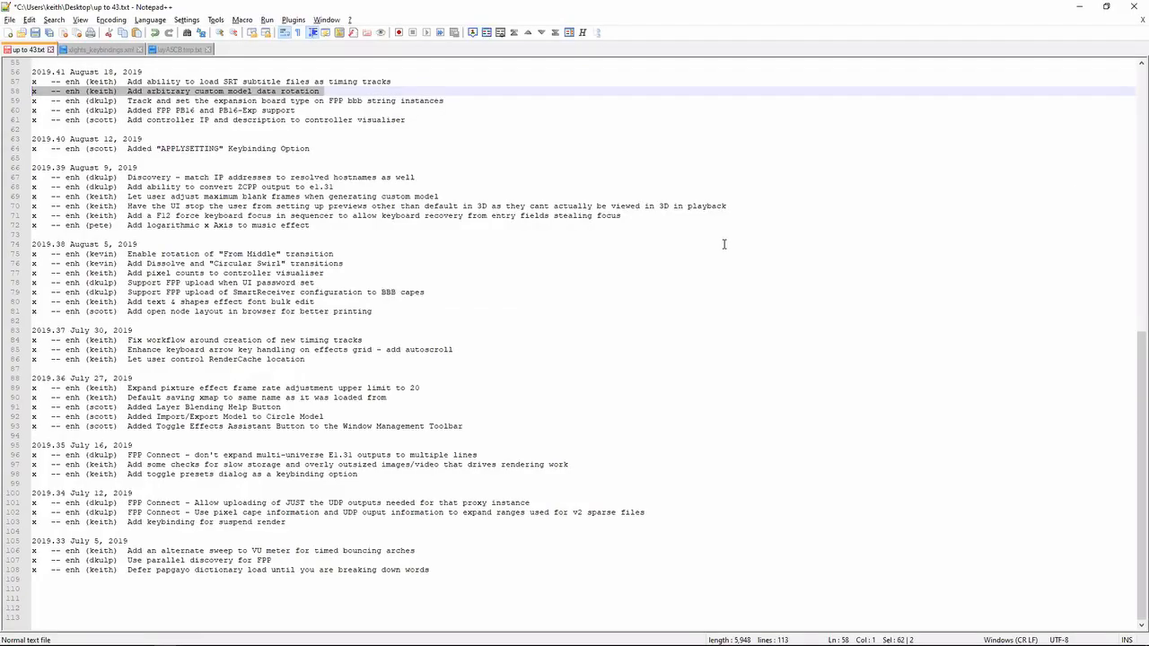
key(Up)
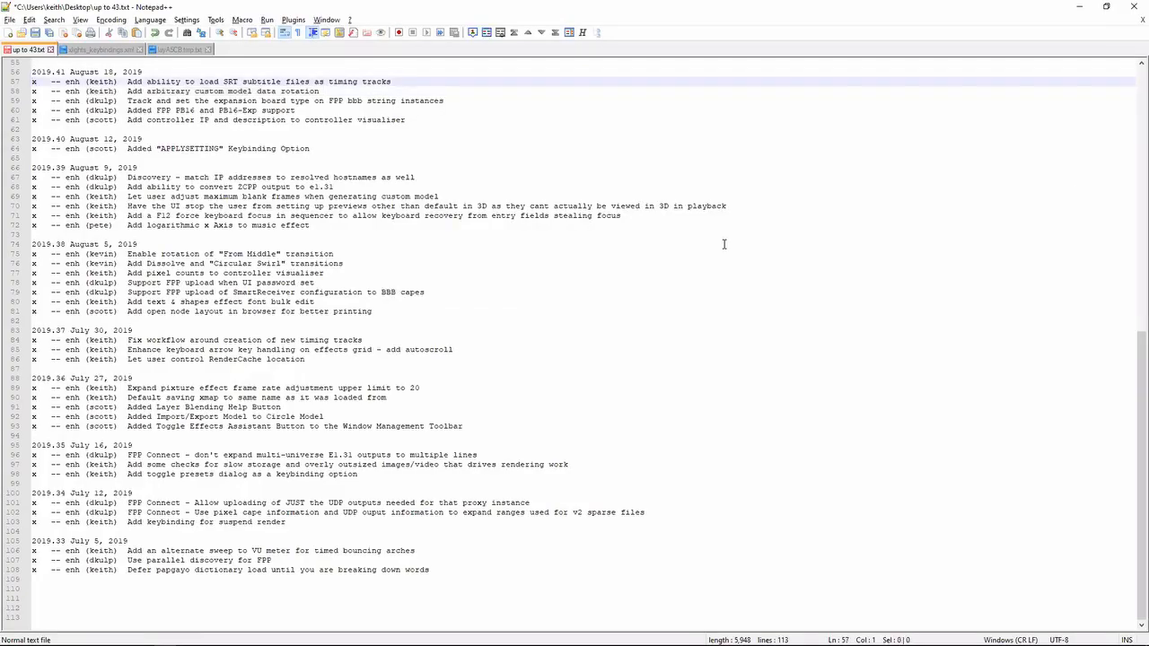
key(shift+Down)
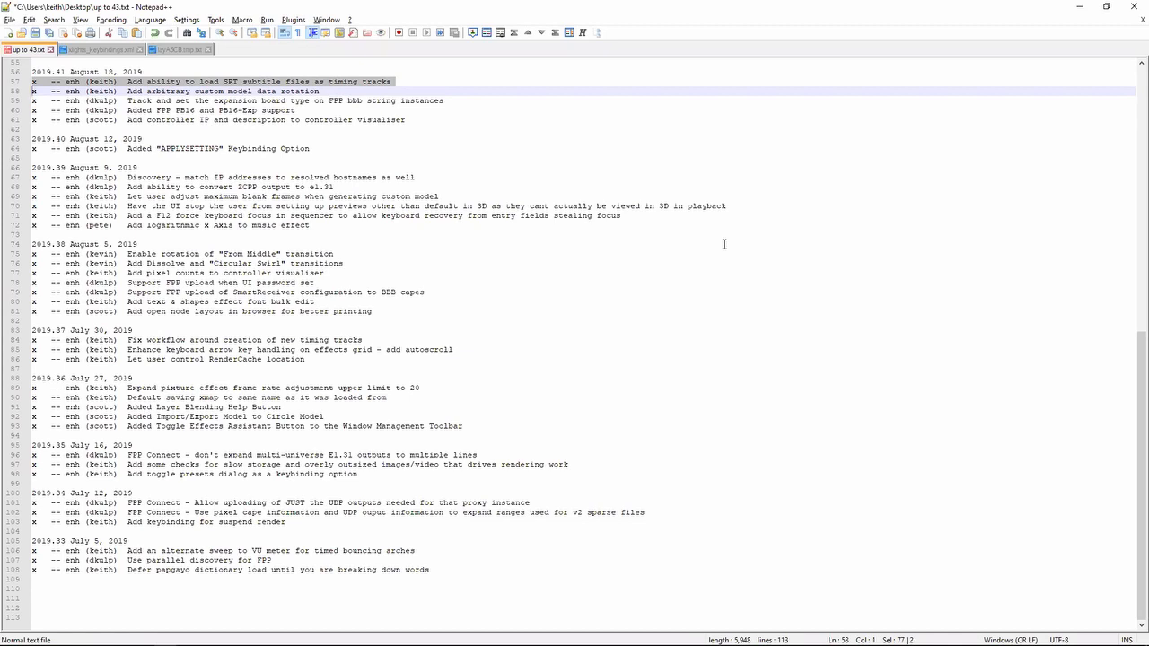
- Switch to xLights and start importing a timing track, limiting the file type to Subrip Subtitle File (*.srt)
key(alt+Tab)
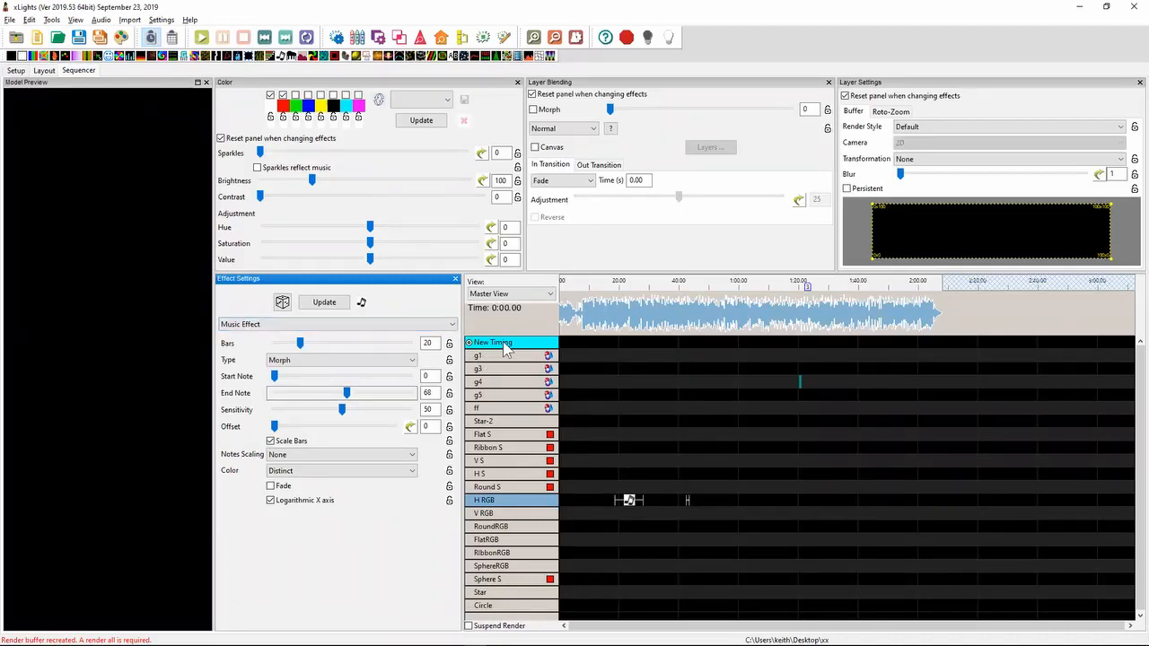
key(alt+Tab)
key(alt+Tab)
right_click(505, 348)
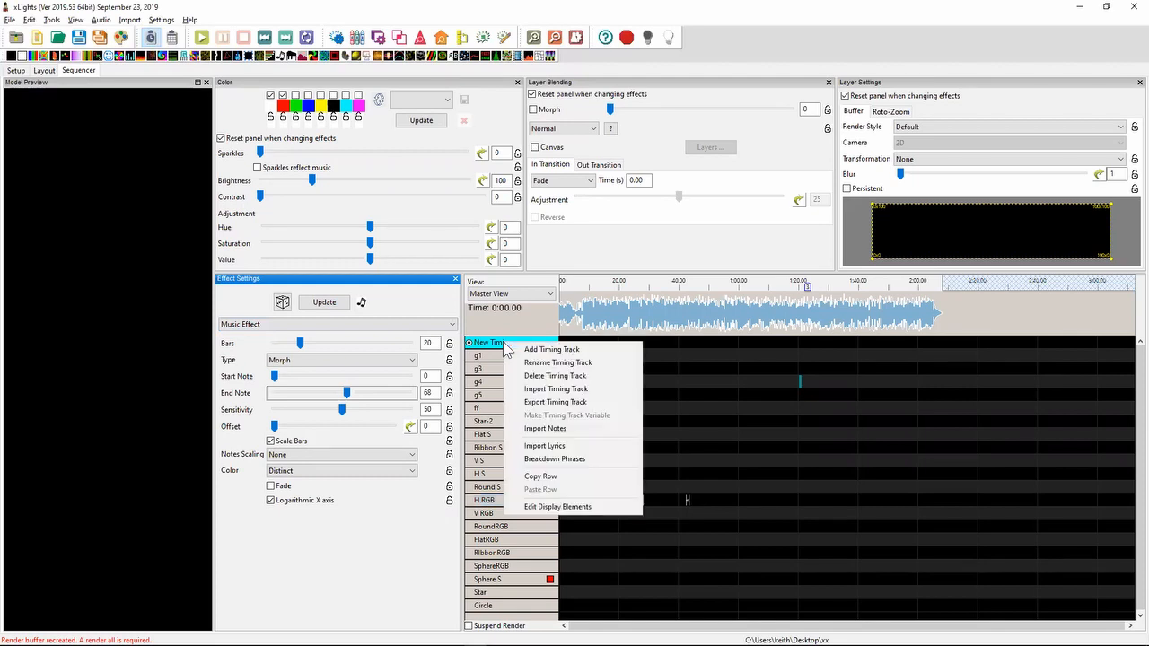
click(546, 389)
click(489, 311)
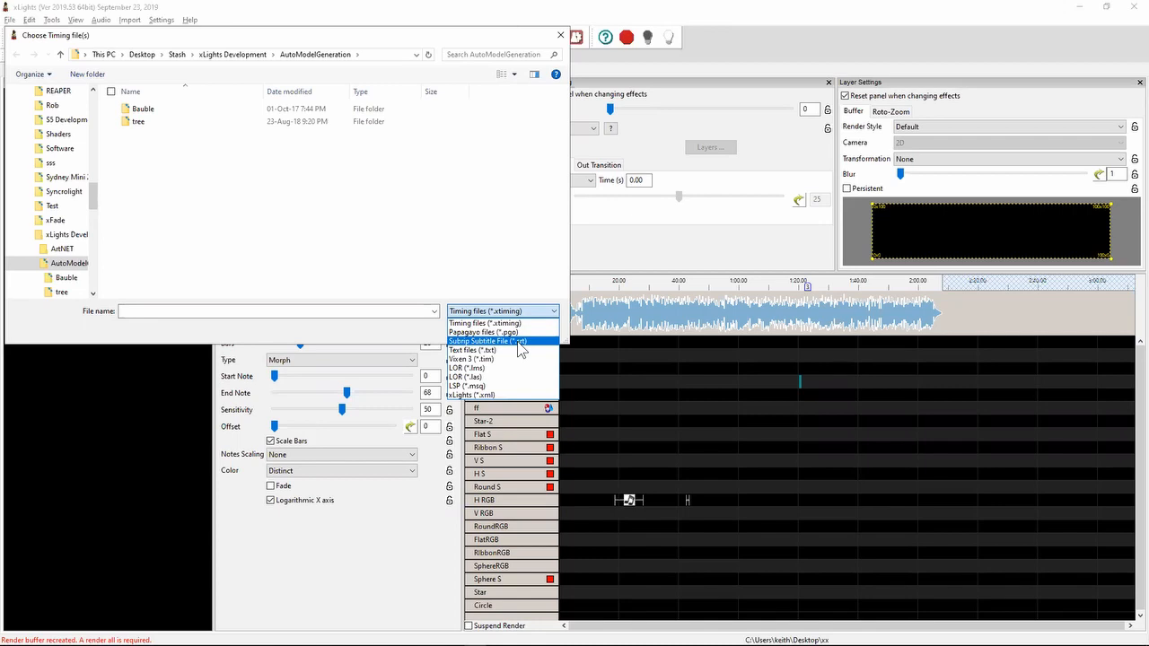
click(508, 341)
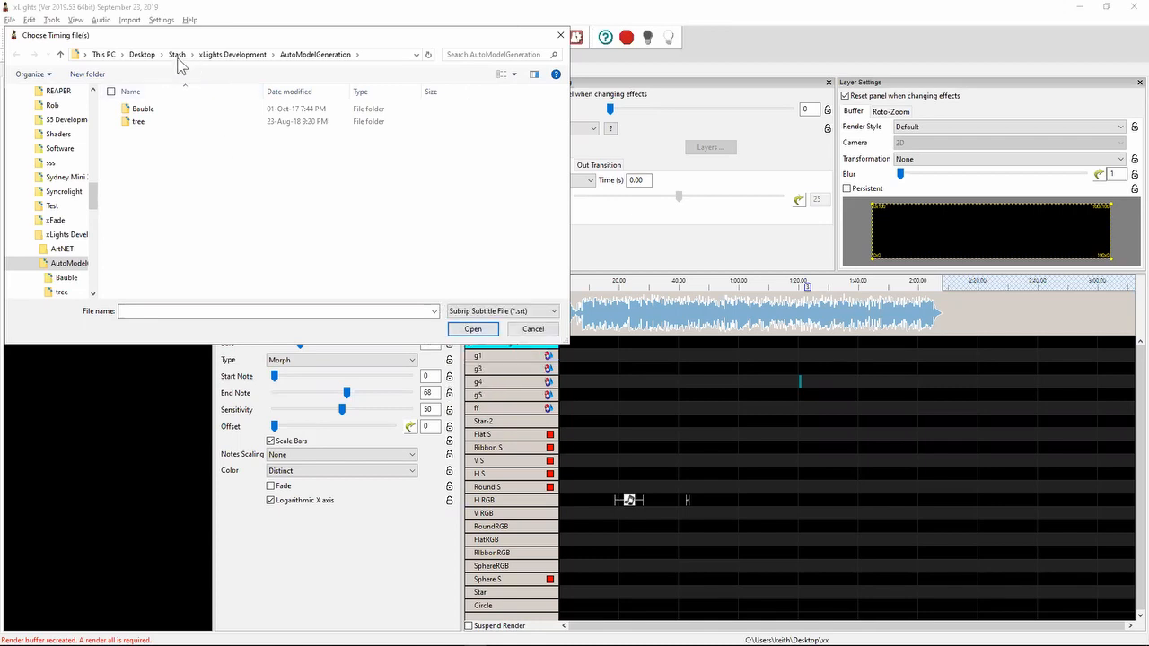
- Search the Desktop for "*.sr", import Youtube subtitles.srt as a timing track, and inspect its phrases on the timeline
click(144, 54)
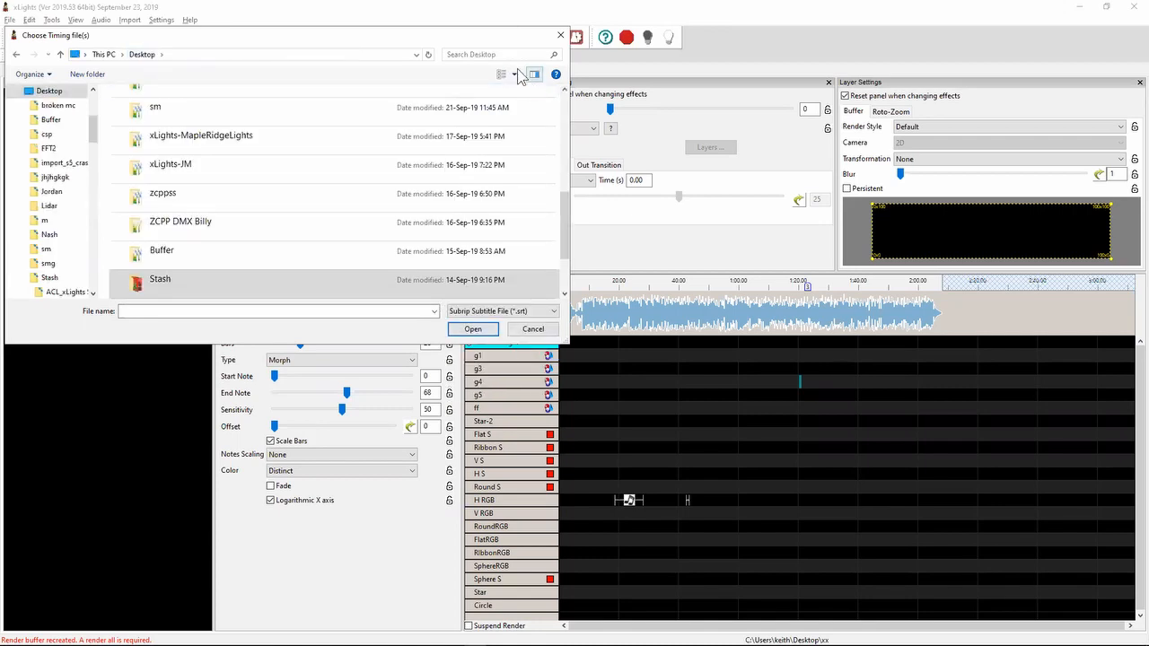
click(501, 55)
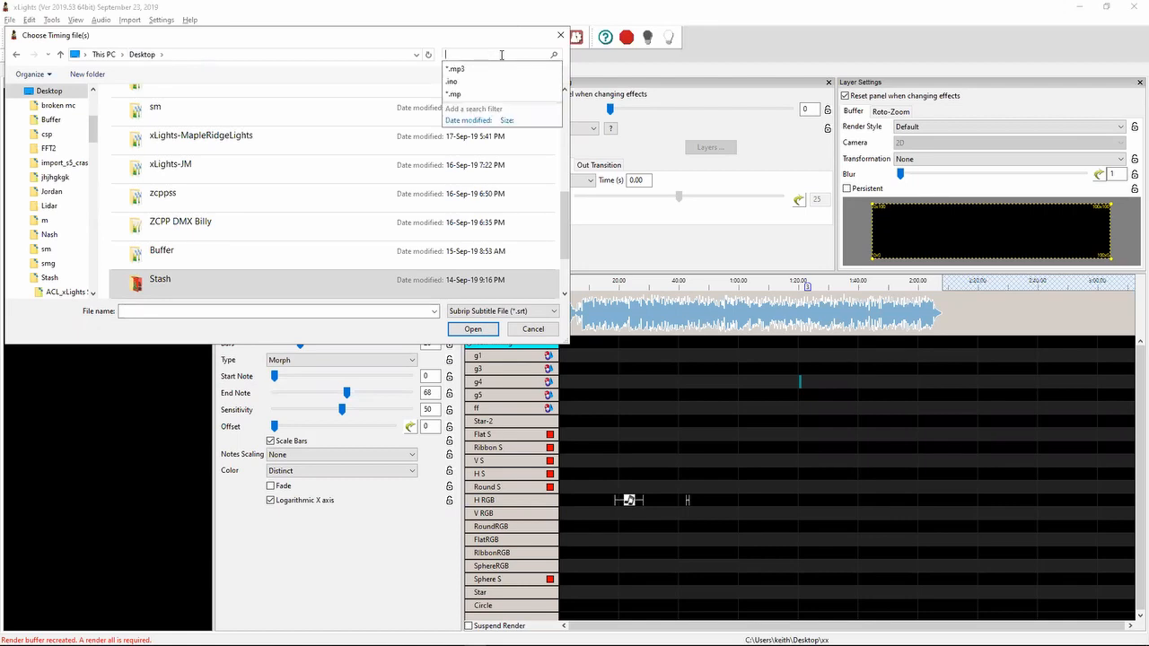
text(*.sr)
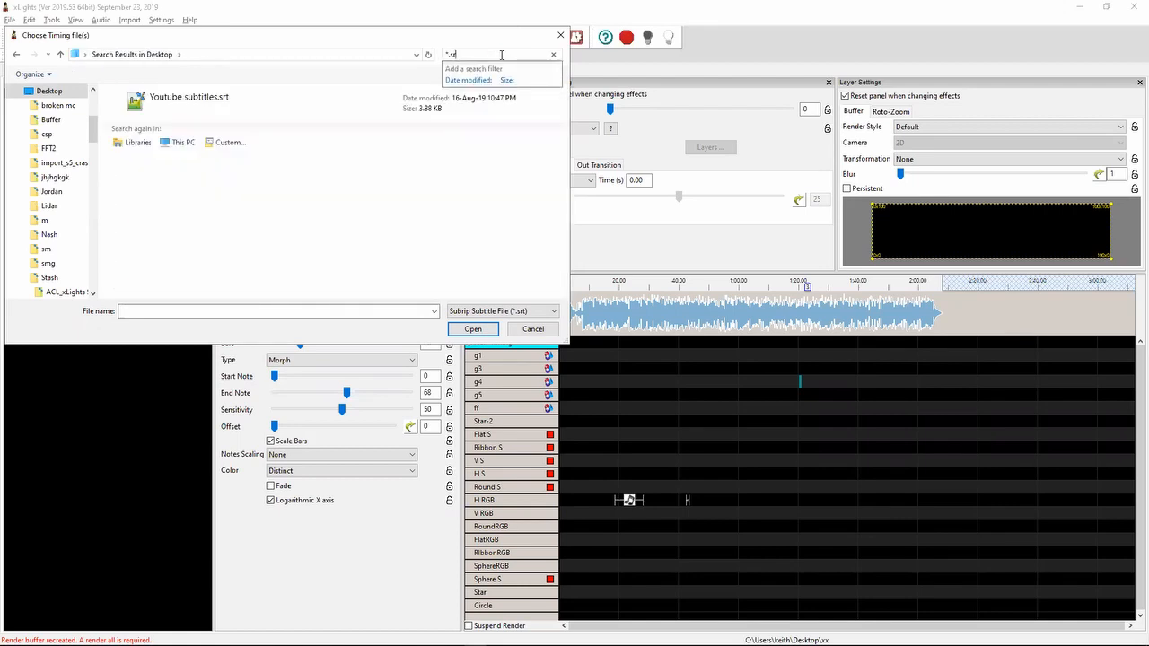
double_click(282, 113)
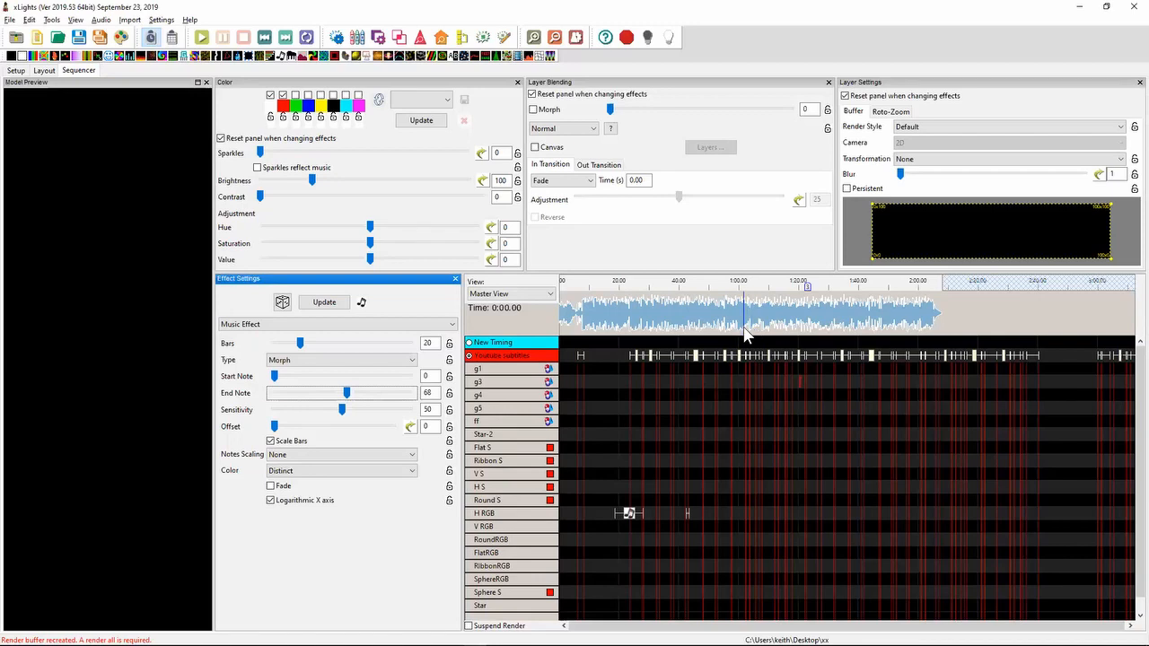
scroll(748, 325, up, 4)
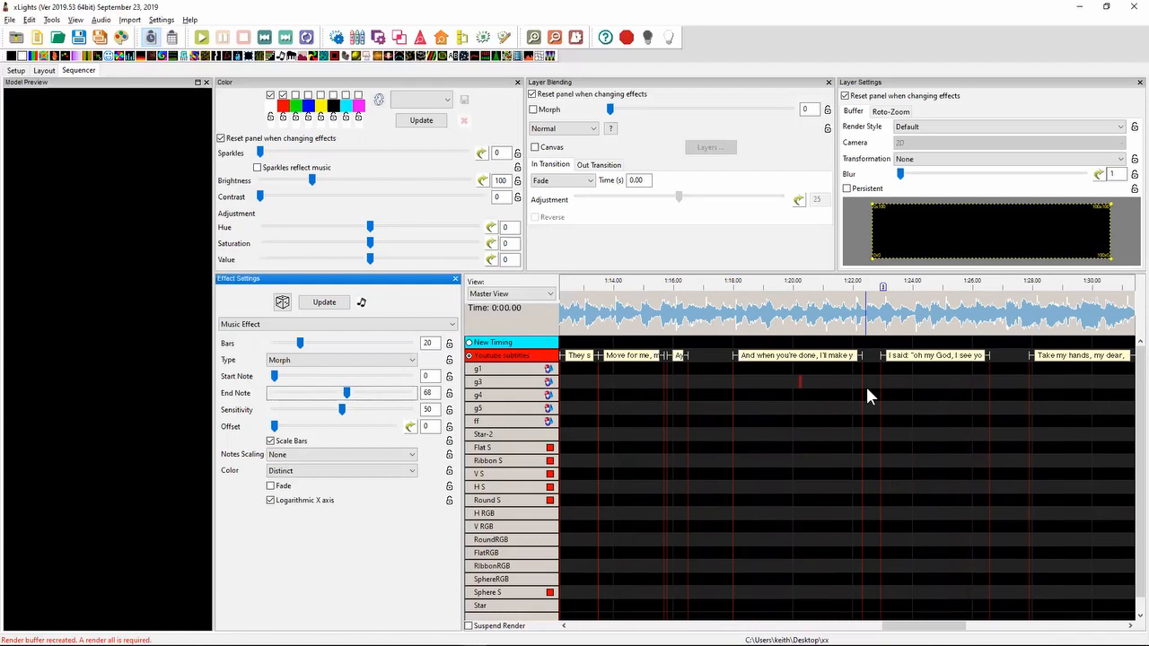
scroll(865, 386, down, 5)
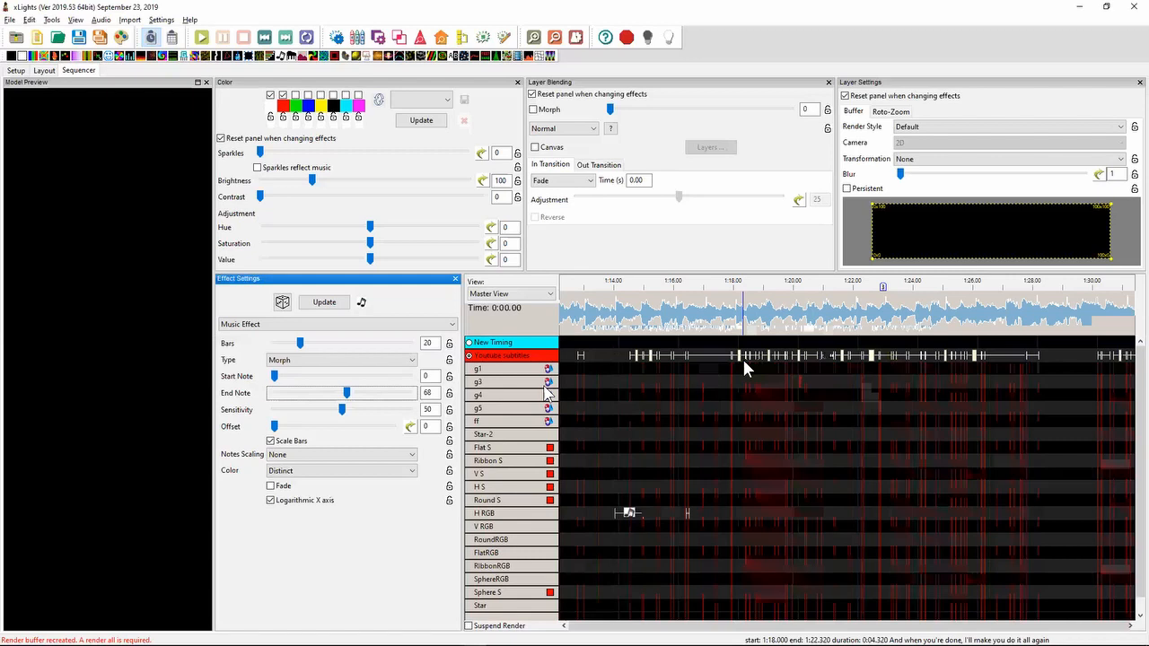
- Switch to Notepad++ and highlight the 2019.42 note about updating models when an output's IP address changes
key(alt+Tab)
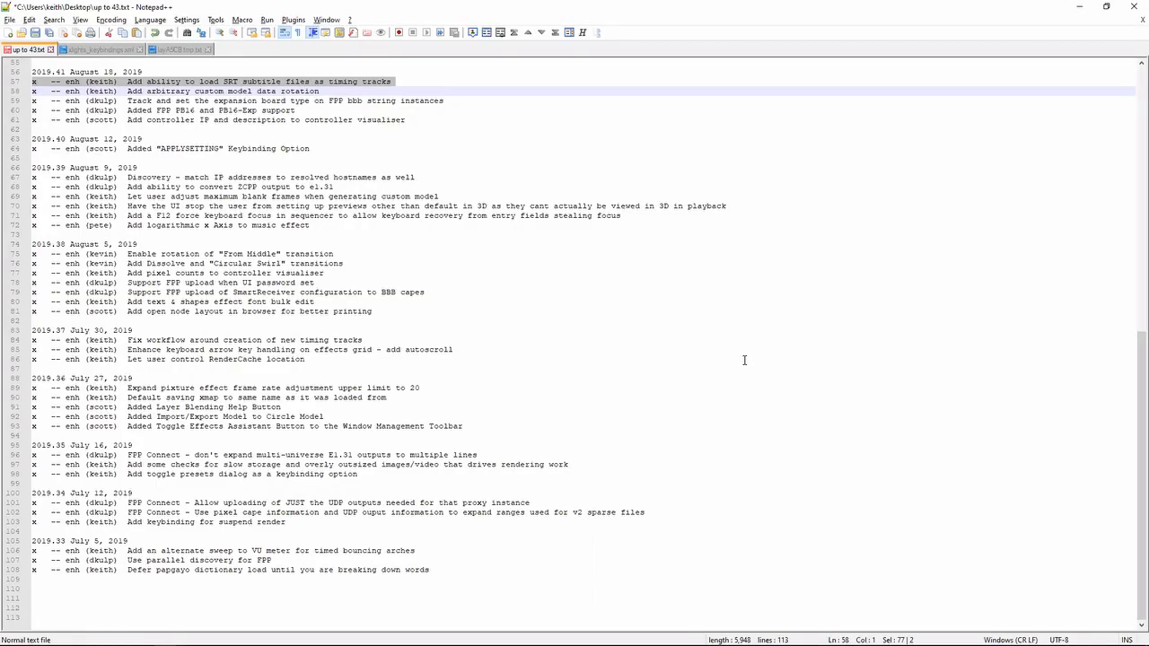
key(Up)
key(Up)
key(Up)
key(Up)
key(Up)
key(Up)
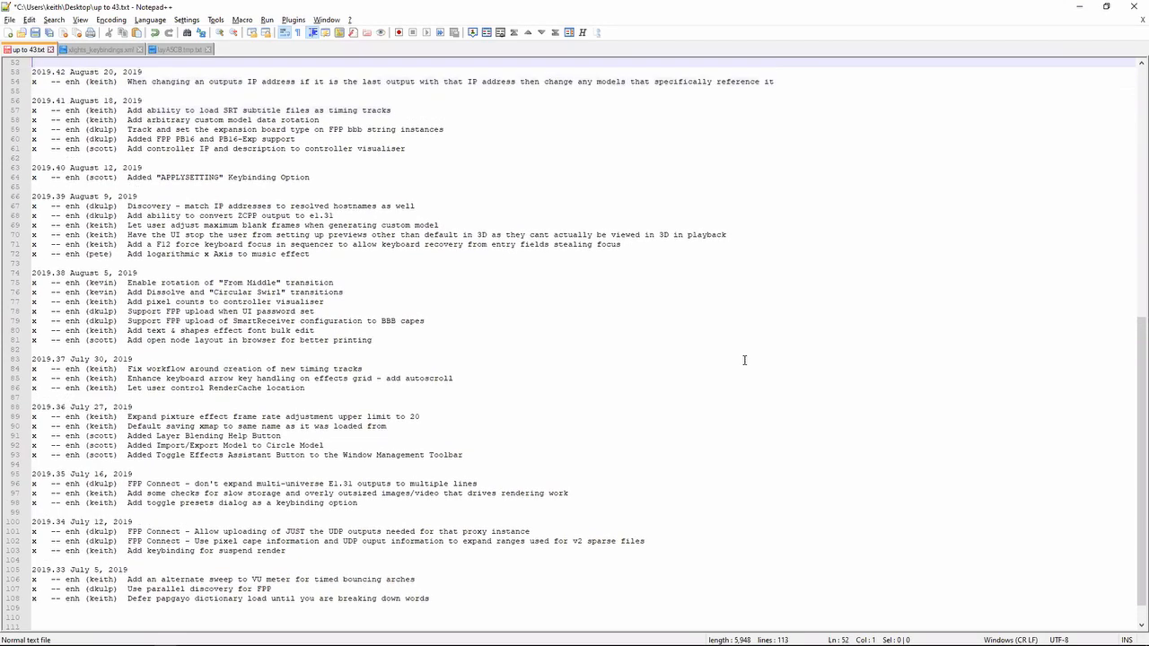
key(Up)
key(Up)
key(Down)
key(Down)
key(Down)
key(Down)
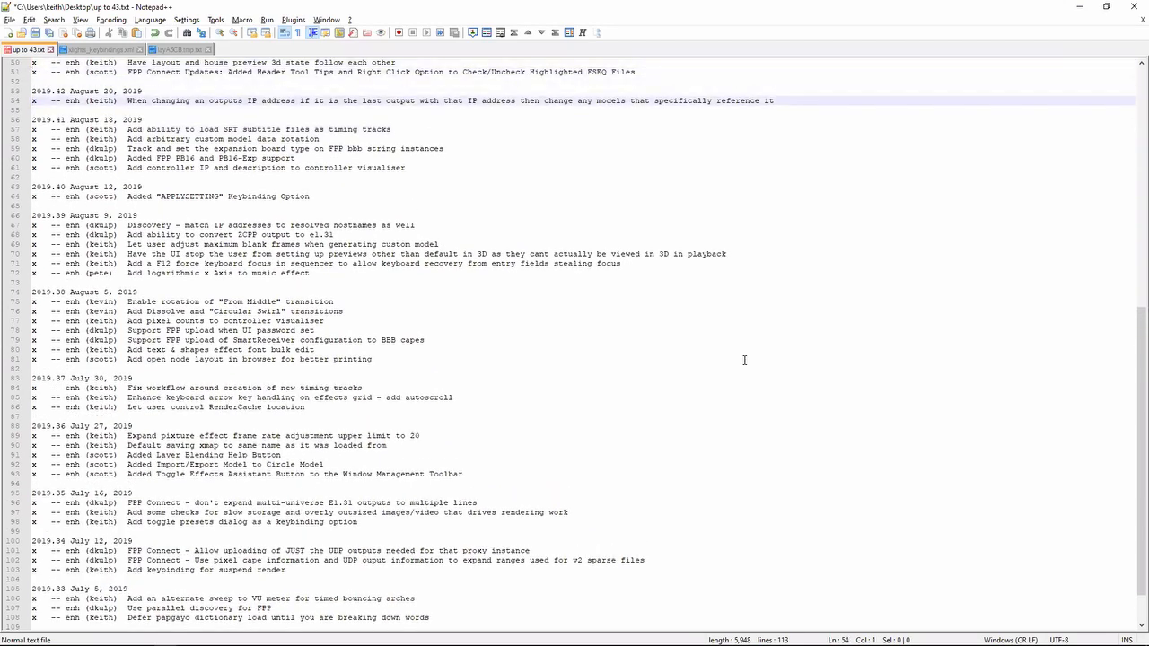
key(Down)
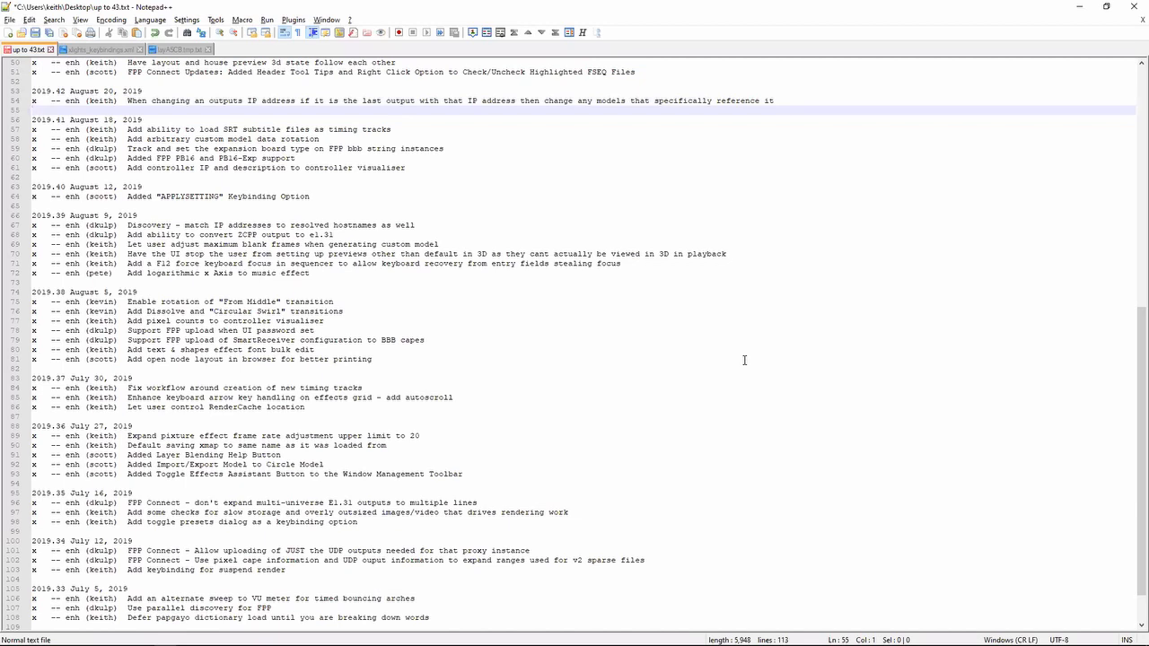
key(shift+Up)
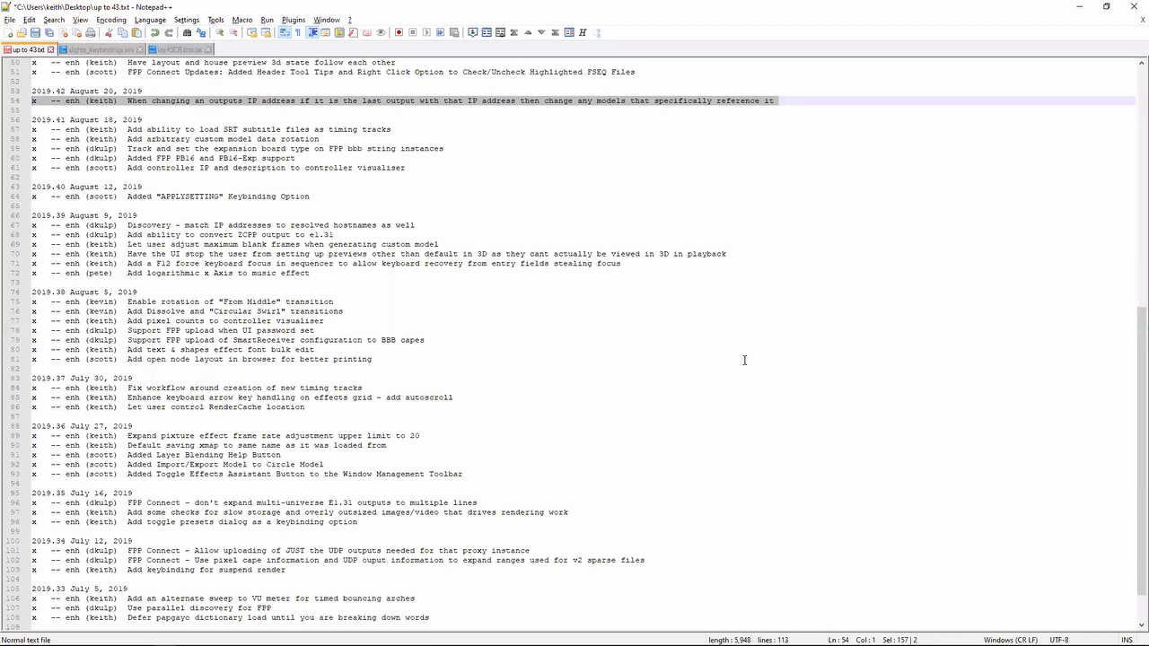
key(Down)
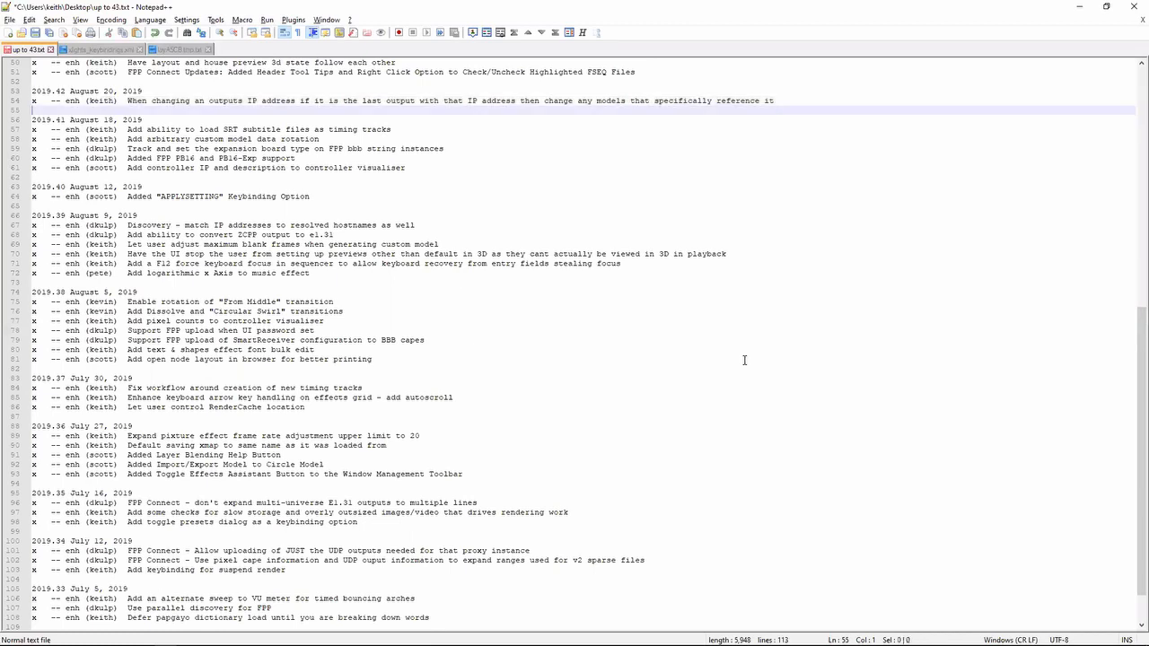
key(shift+Up)
- Switch to the xLights layout and assign the Boscoyo ChromaFlake 12 3 prong model to the Default preview
key(alt+Tab)
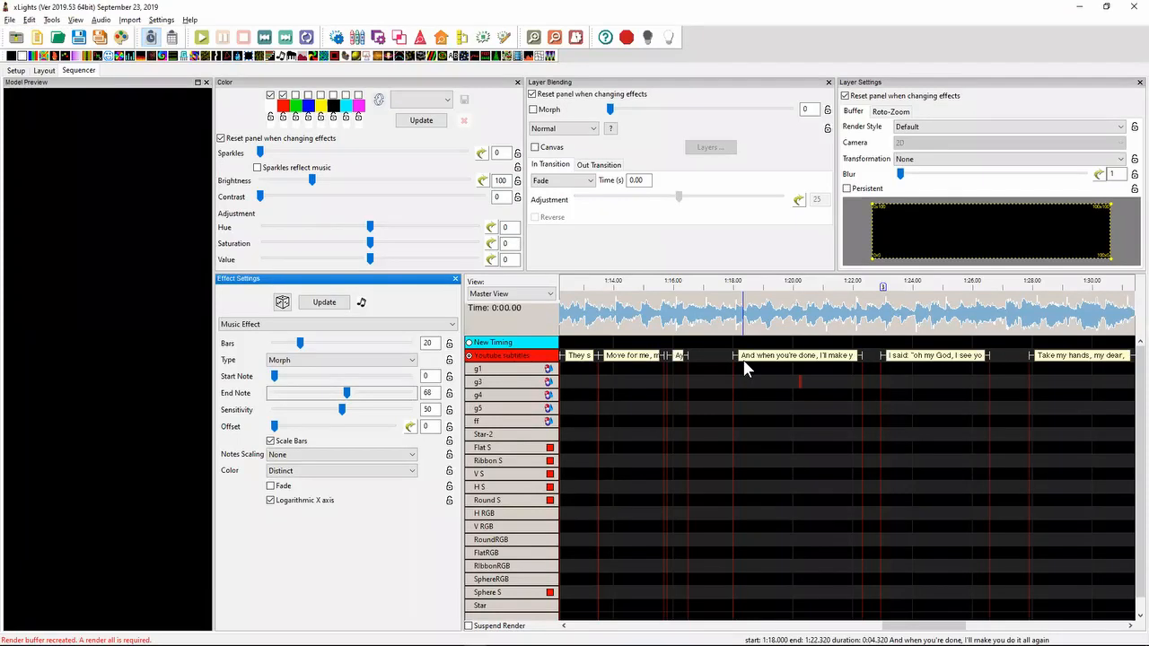
click(45, 71)
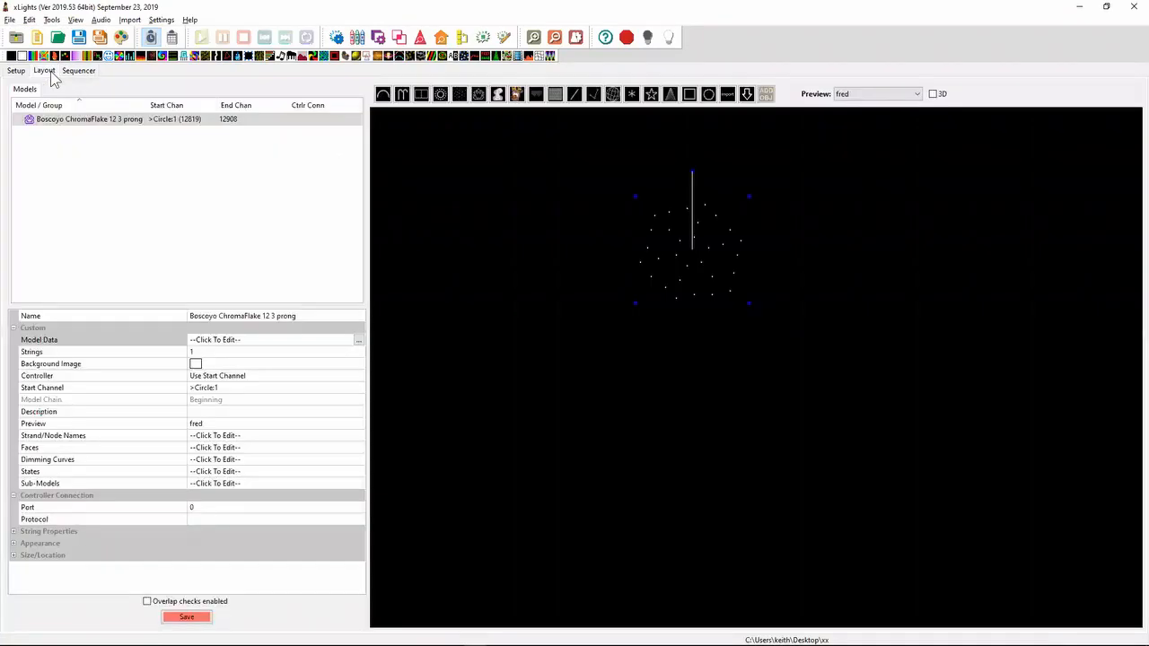
click(178, 126)
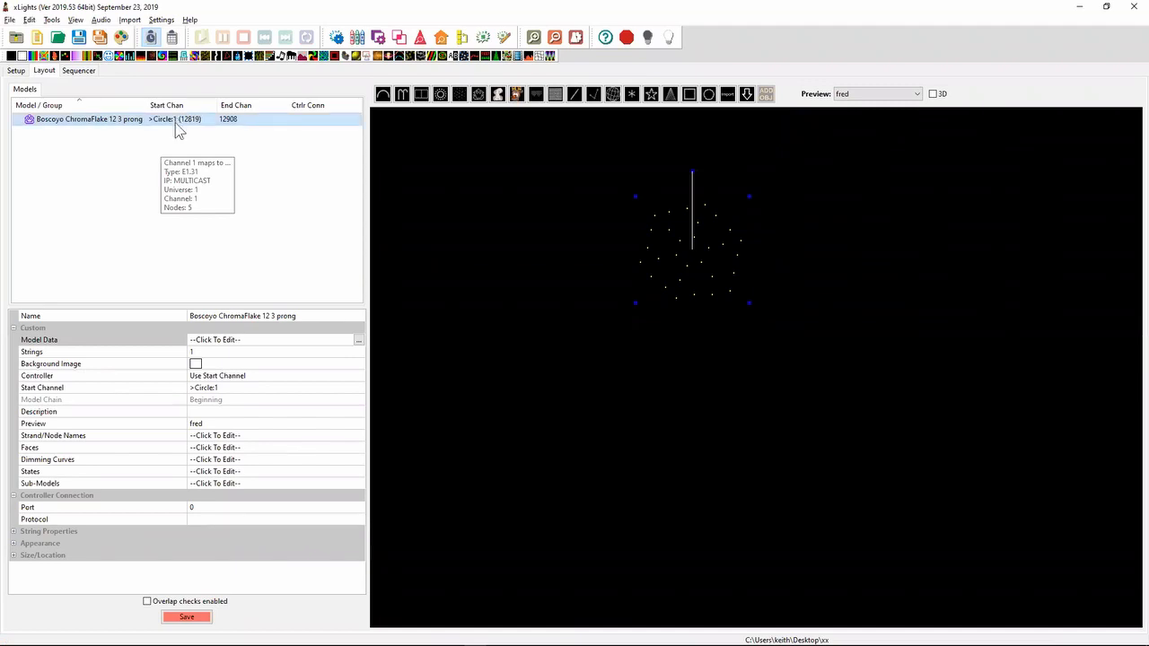
click(871, 95)
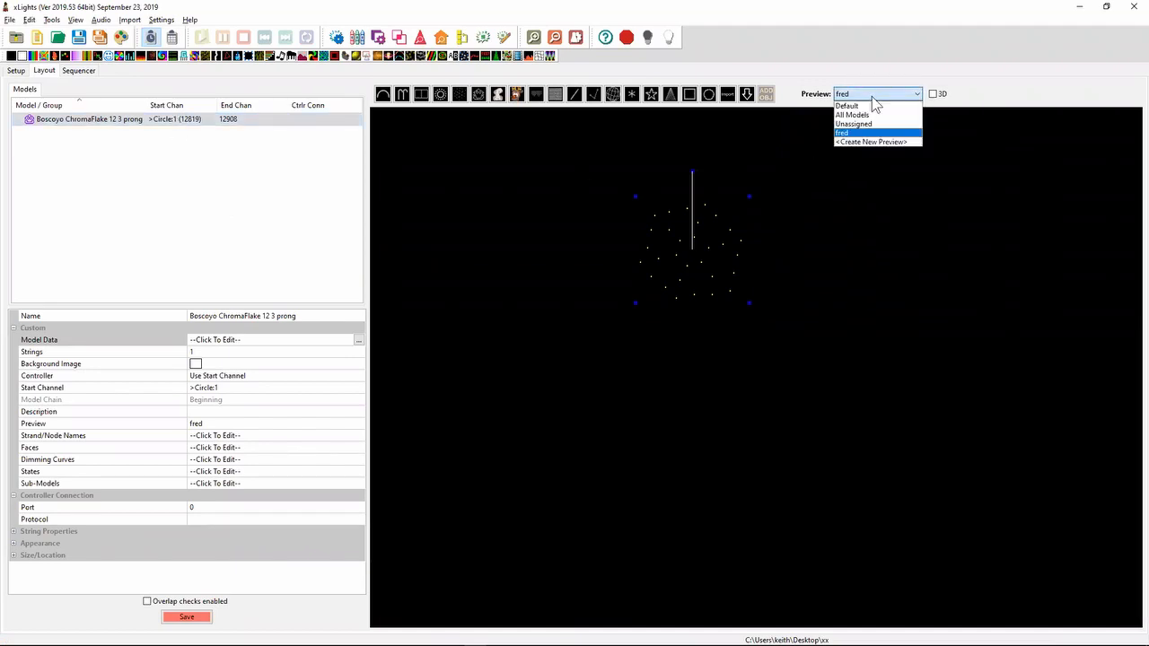
click(686, 298)
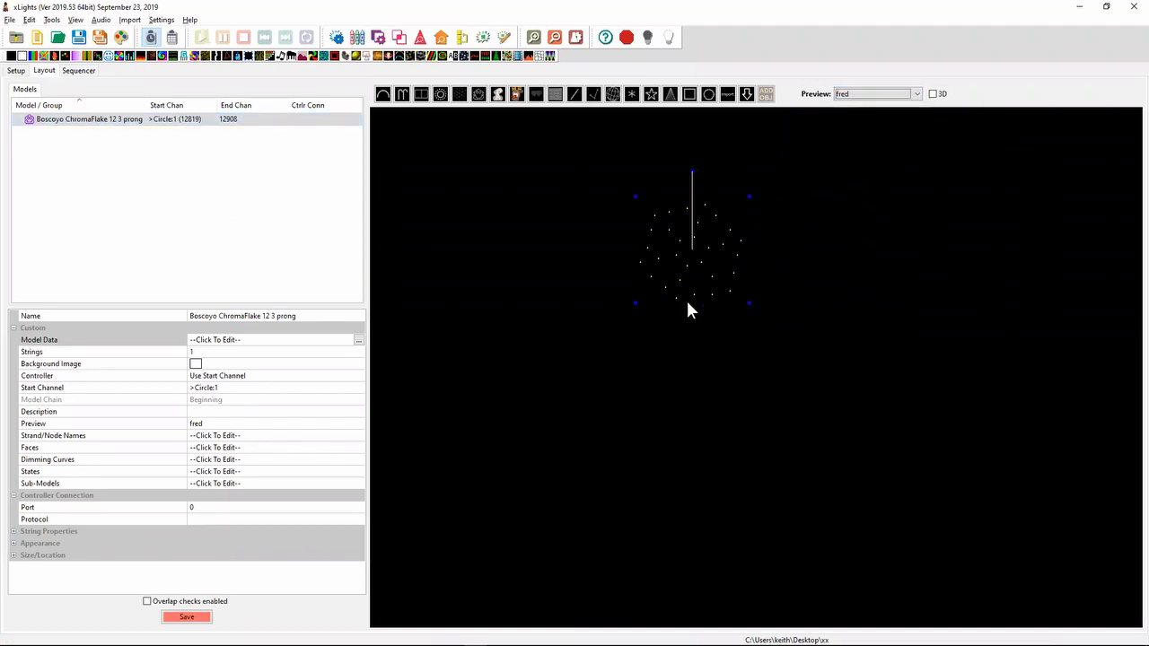
click(267, 427)
click(266, 426)
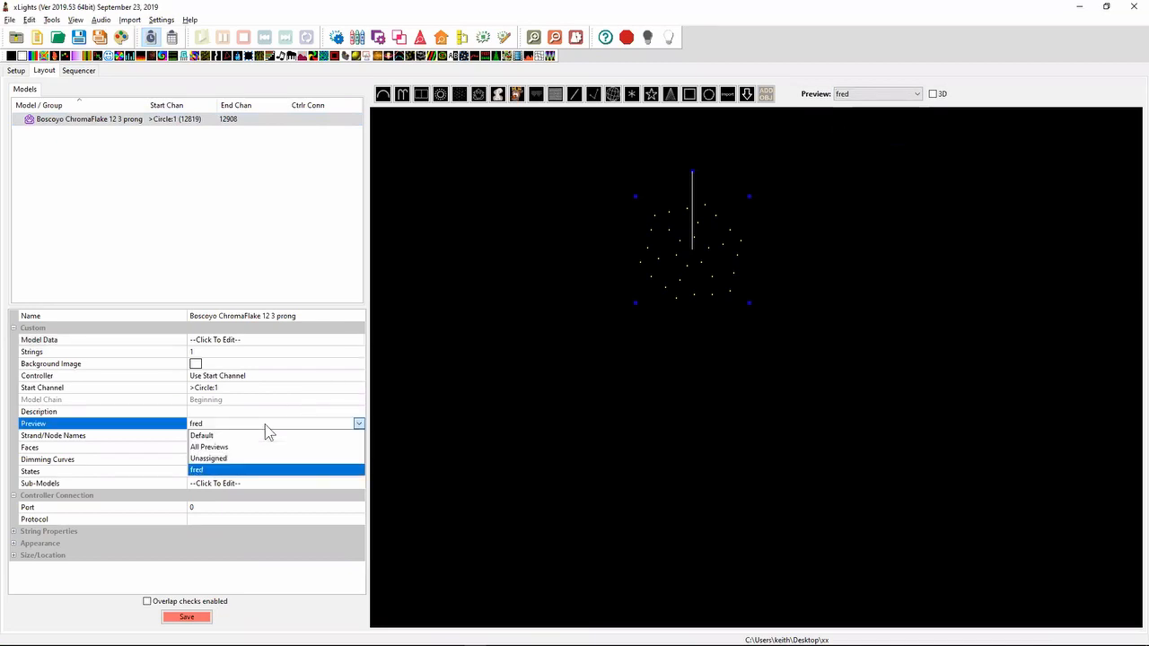
click(245, 436)
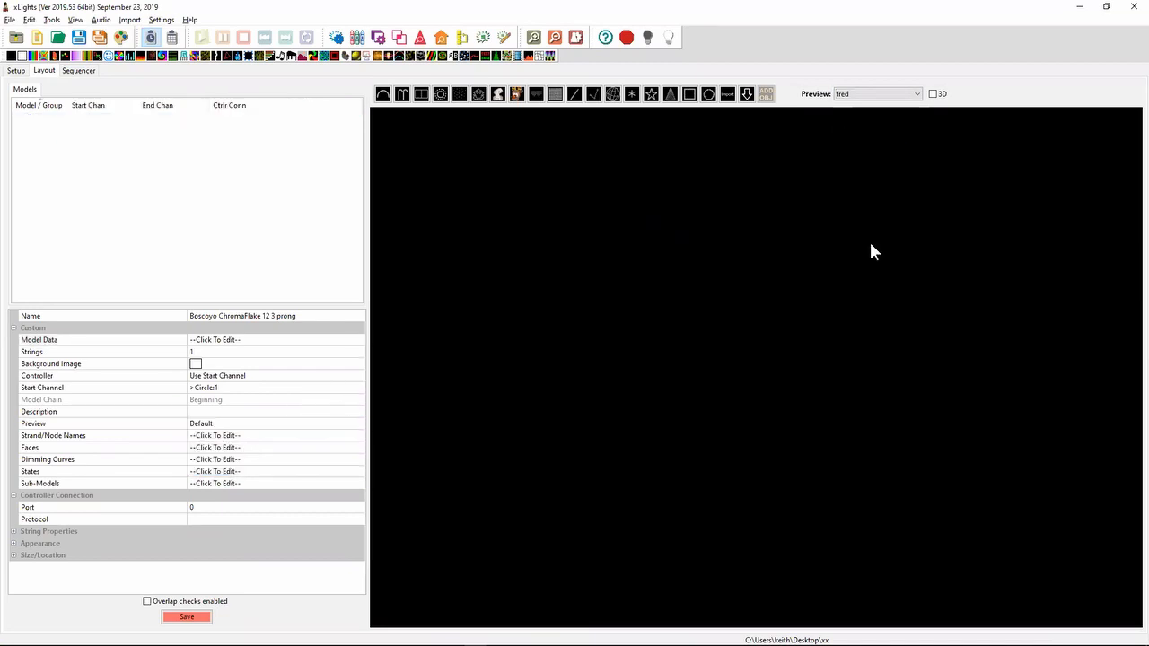
- Show the Default preview and move the ChromaFlake model away from the trees to just above the small star
click(865, 94)
click(846, 106)
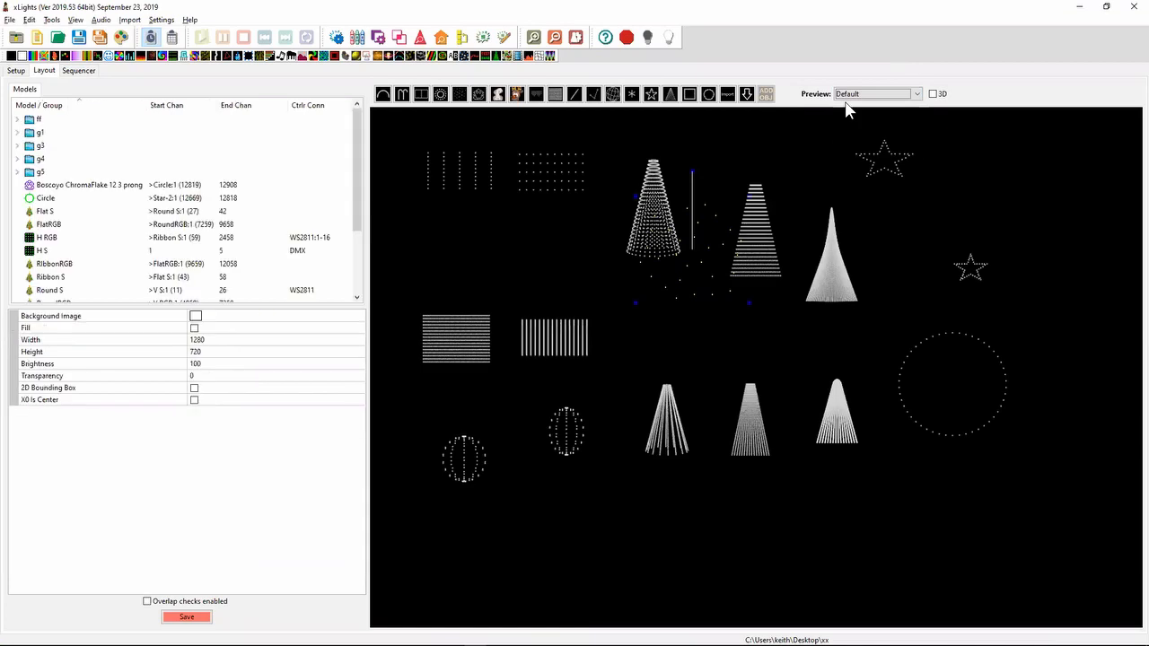
drag(715, 223, 1035, 162)
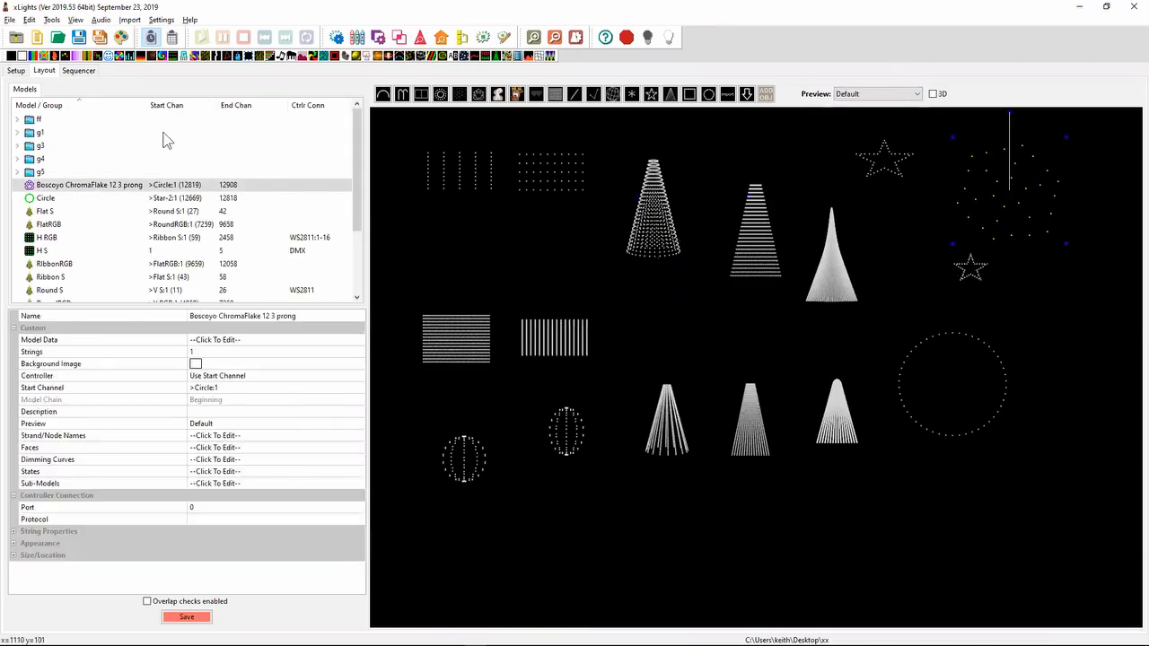
- Set the ChromaFlake's start channel to channel 1 of universe 21 on the output at 192.168.0.1
click(267, 391)
click(358, 390)
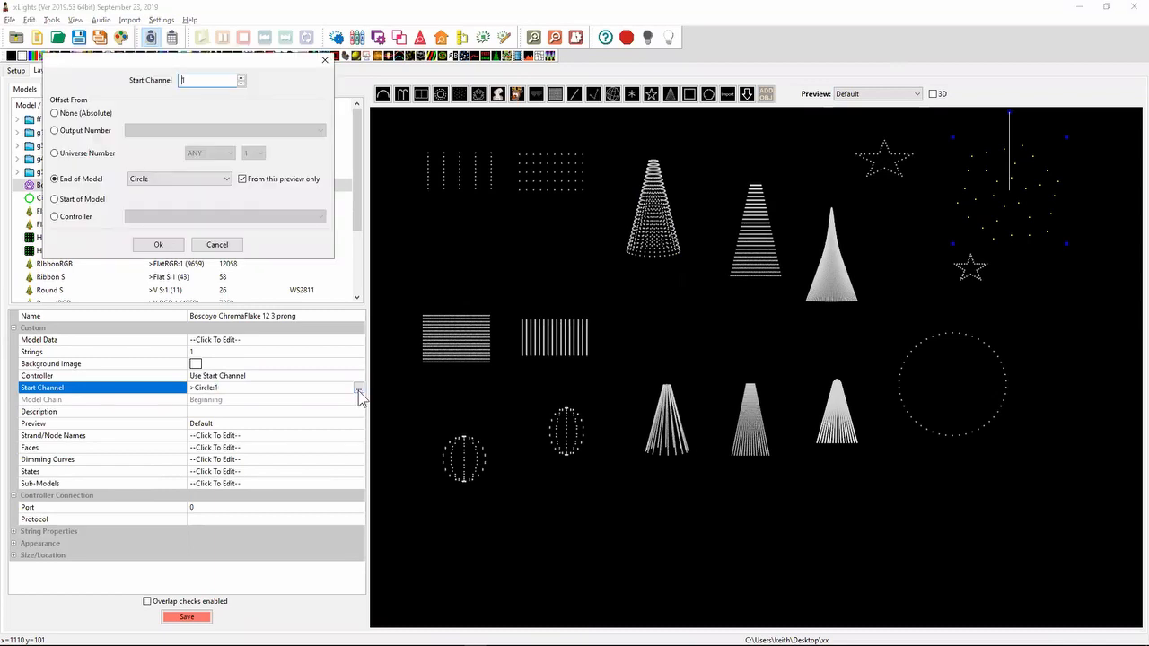
click(85, 154)
click(228, 153)
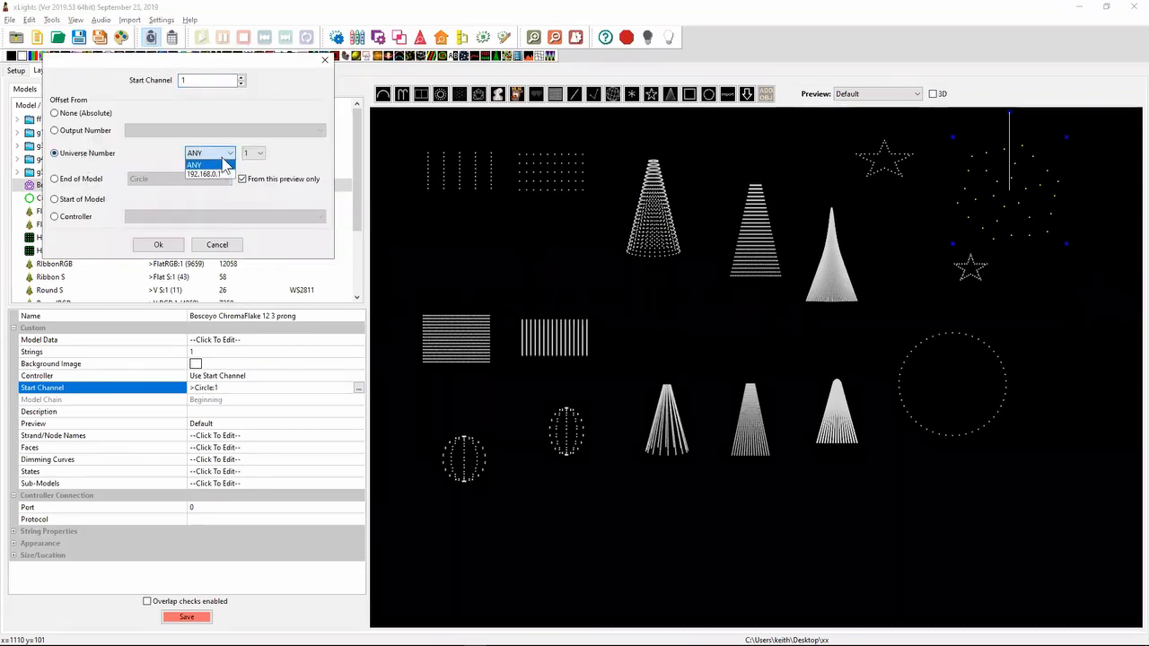
click(216, 174)
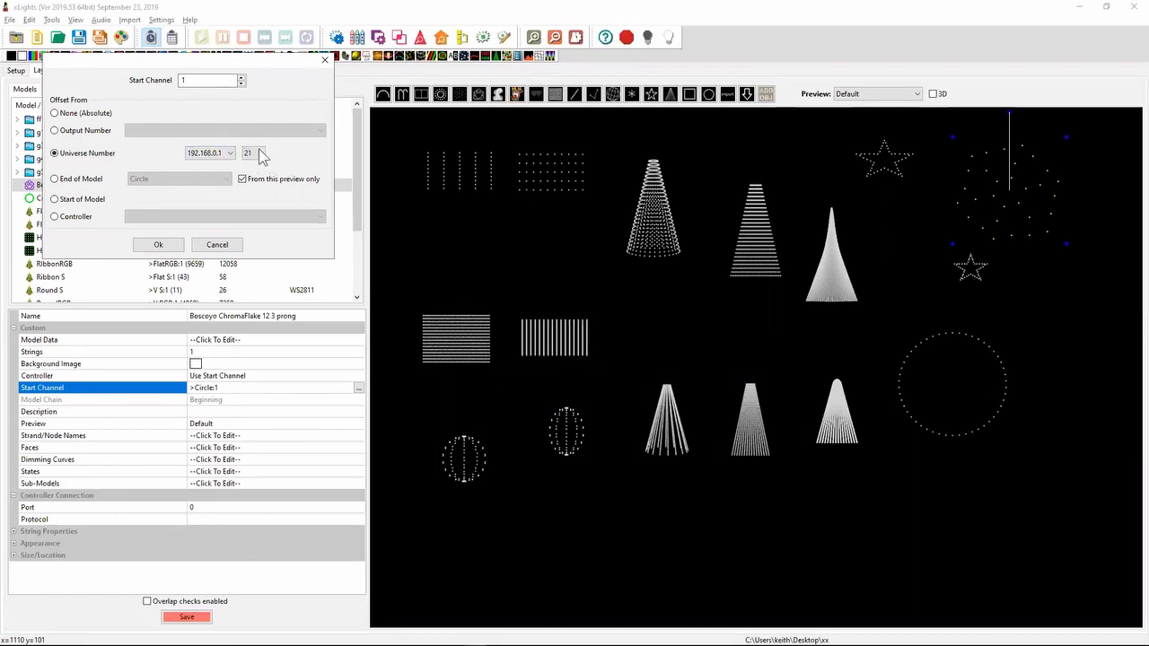
click(211, 154)
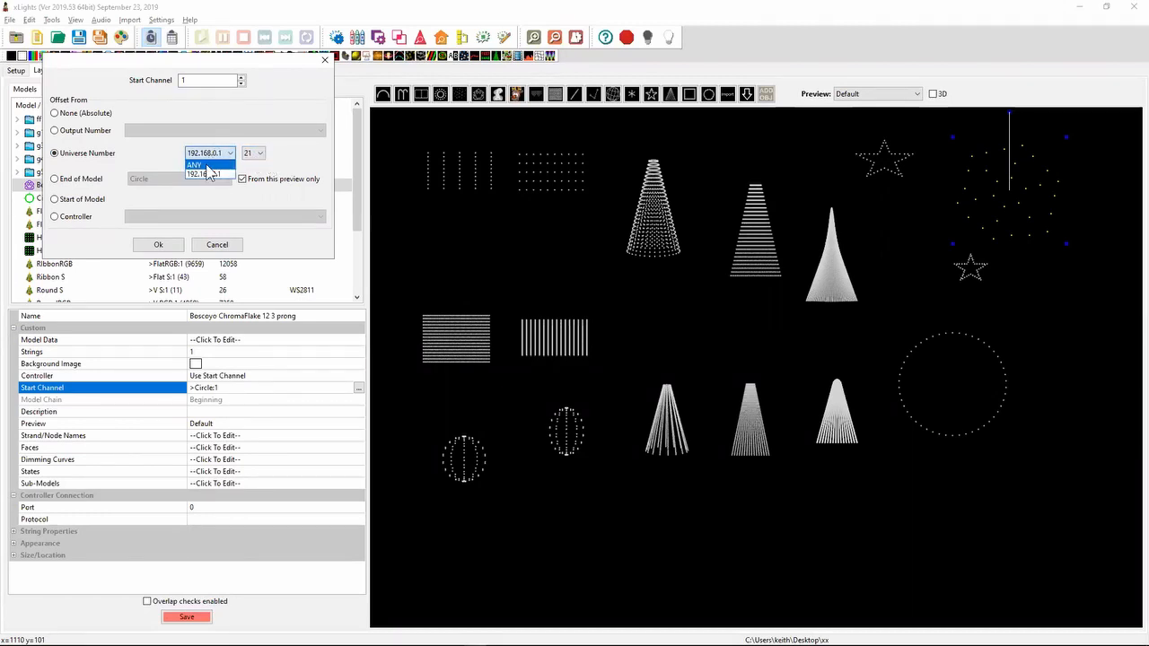
click(167, 153)
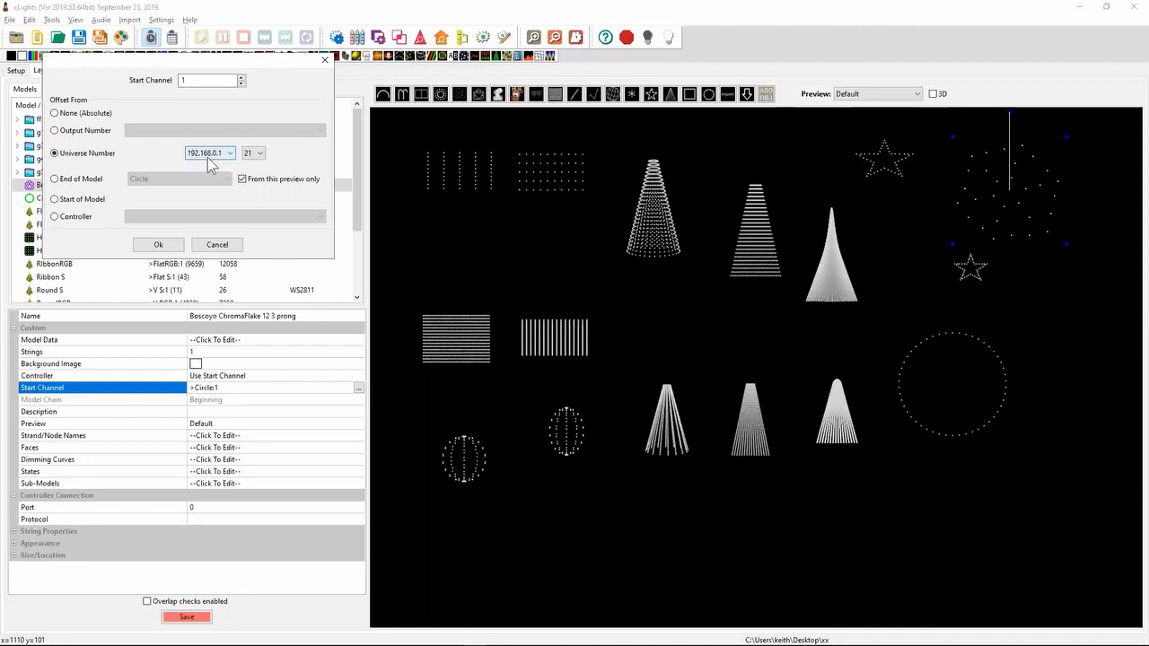
click(158, 245)
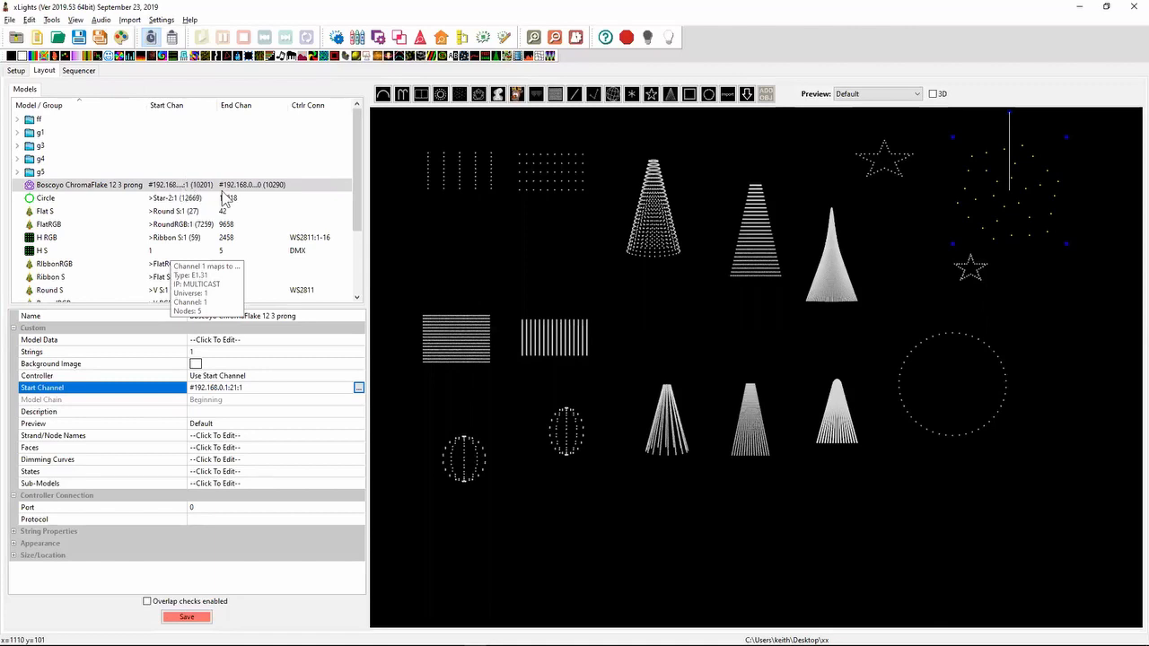
- Change the universe 21 output's IP address to 192.168.0.2 in the lighting networks setup and save the setup
click(16, 70)
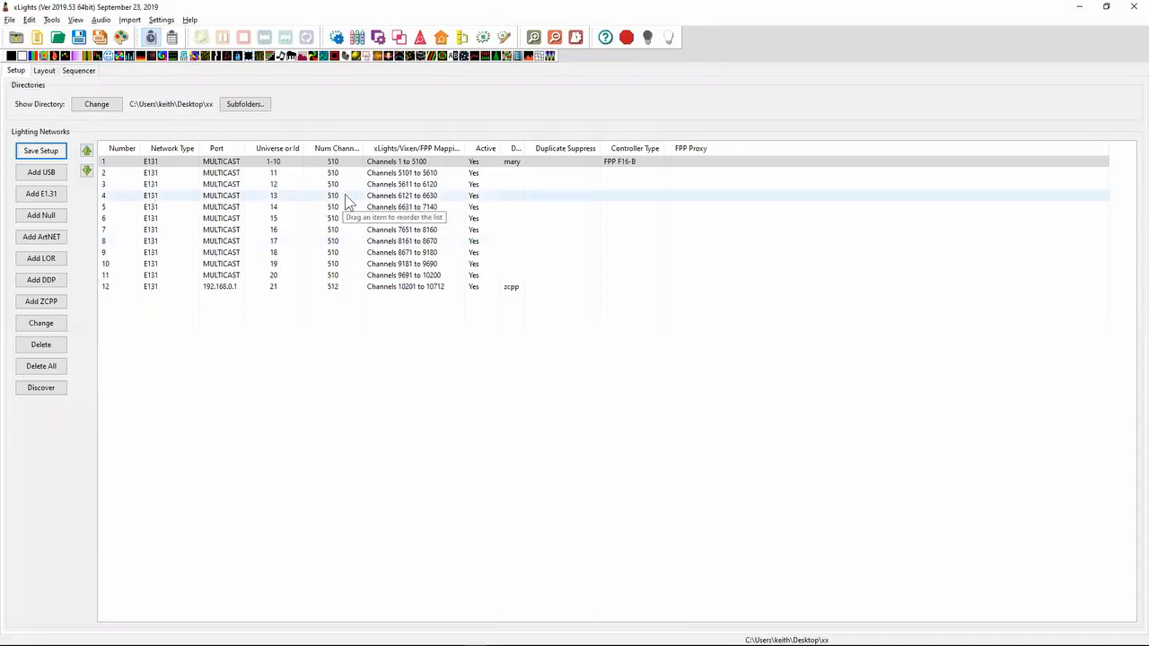
click(332, 290)
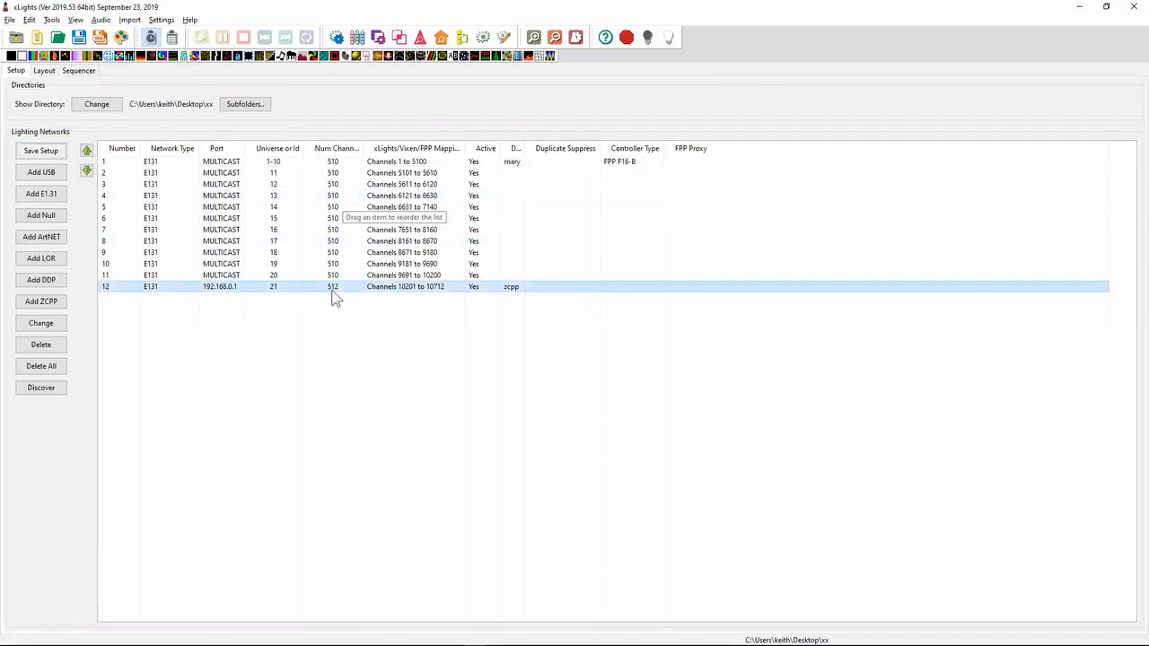
right_click(332, 292)
mouse_move(372, 313)
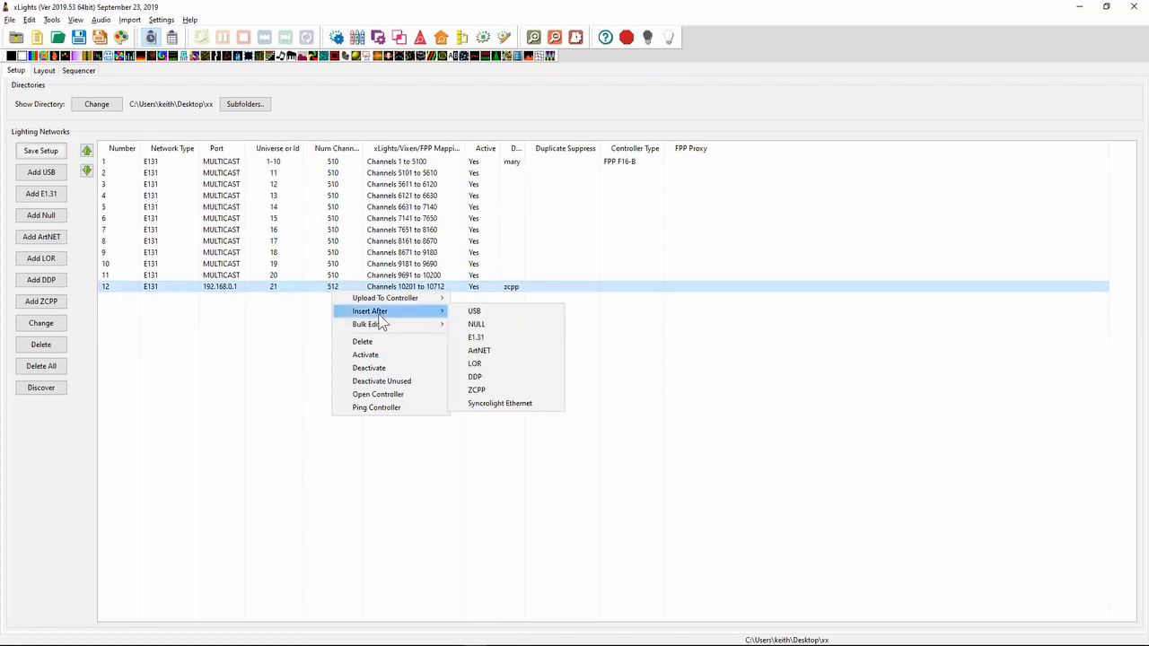
click(281, 288)
double_click(281, 288)
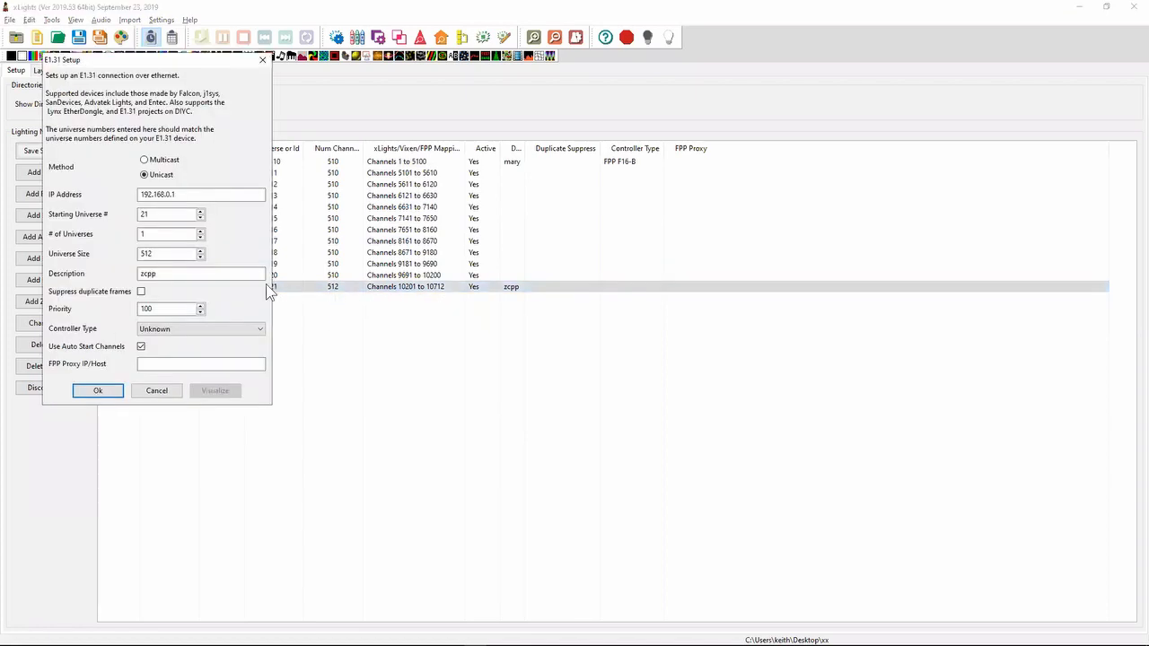
click(207, 195)
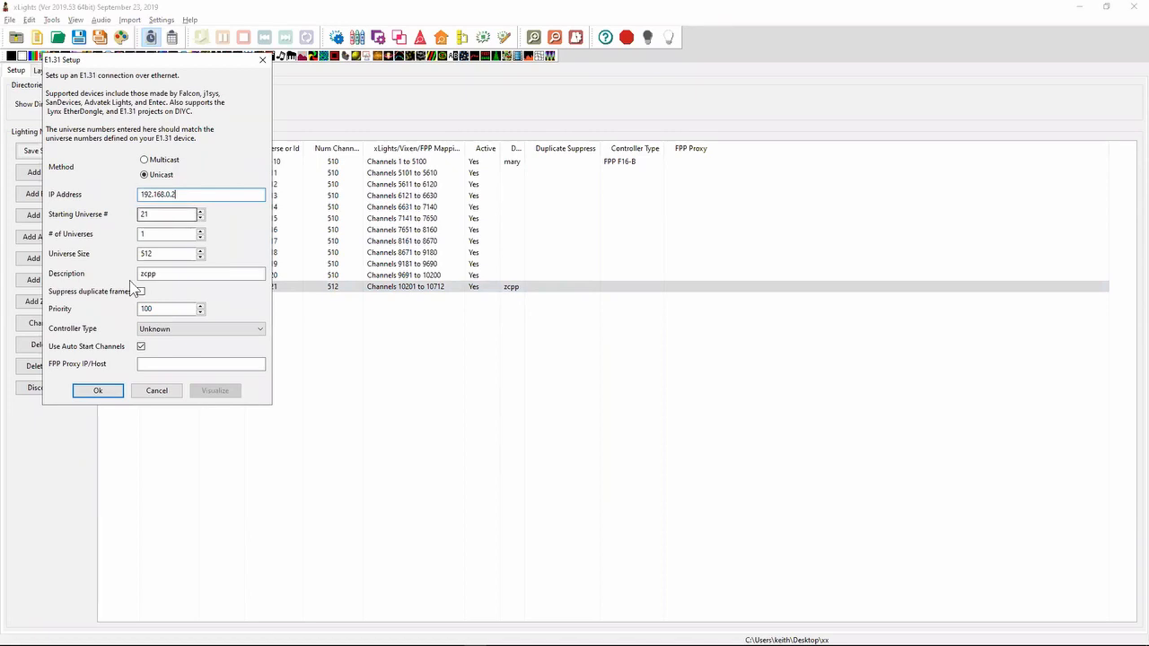
click(100, 391)
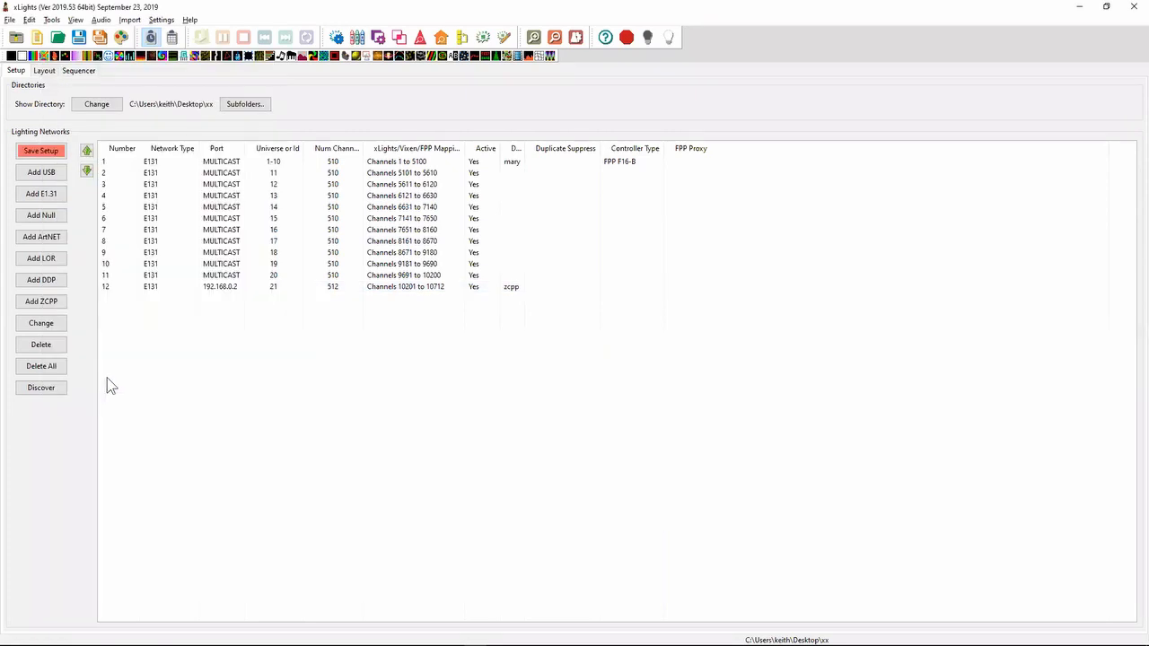
click(41, 151)
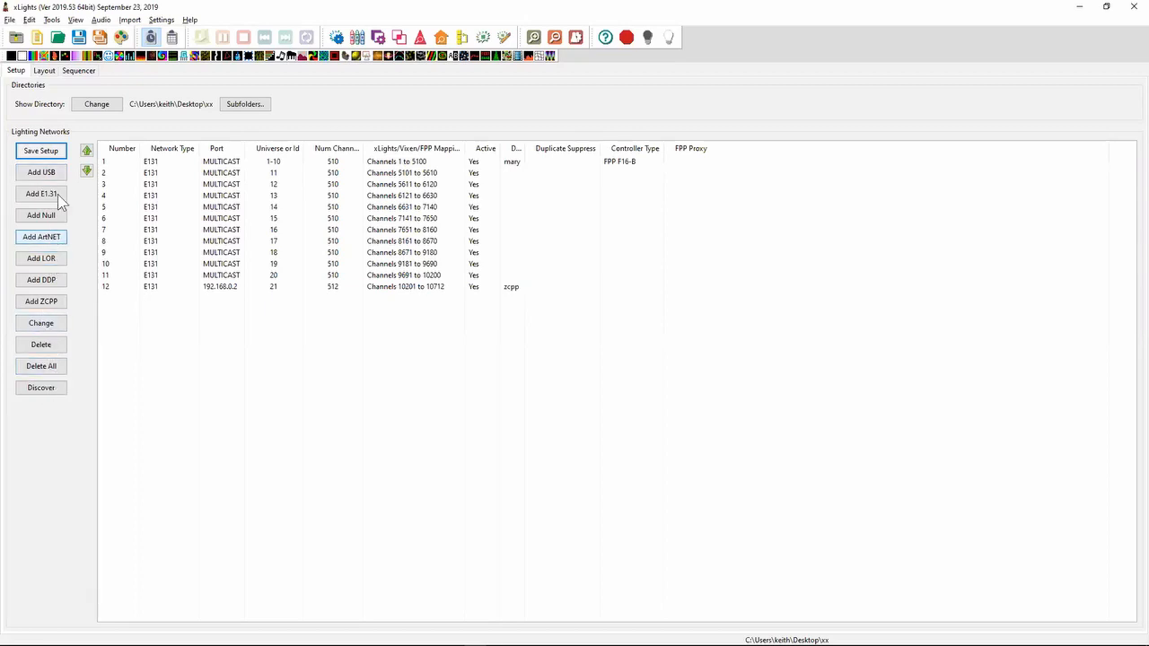
- Compare the ChromaFlake model's start channel in the layout with the universe 21 output in the setup
click(45, 71)
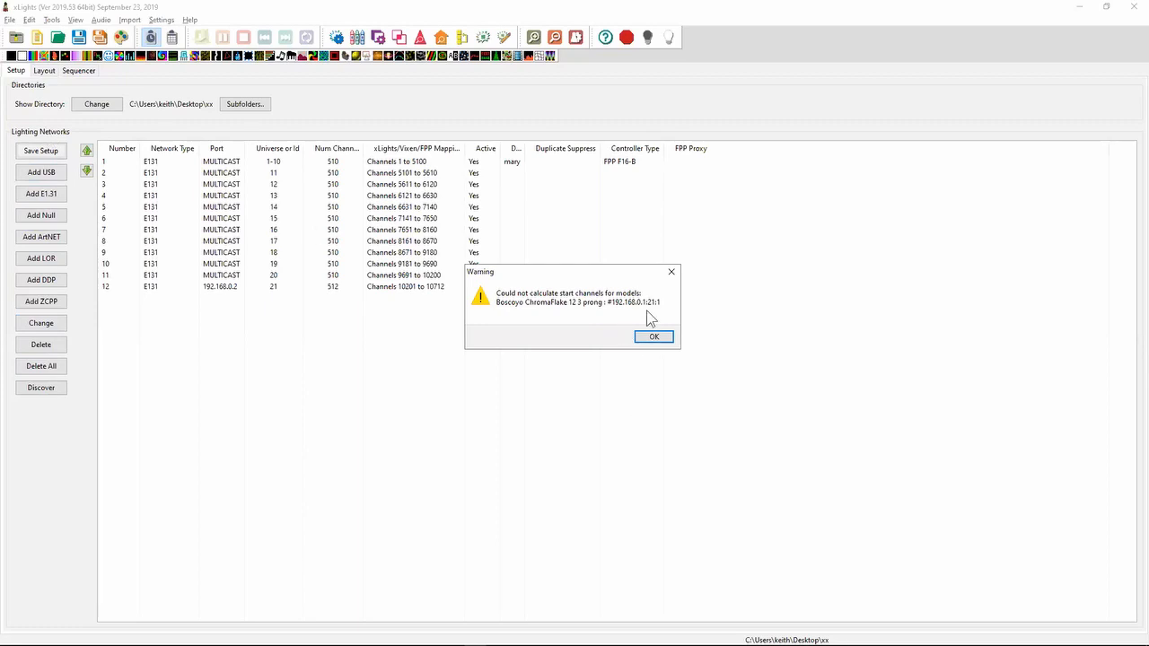
click(656, 341)
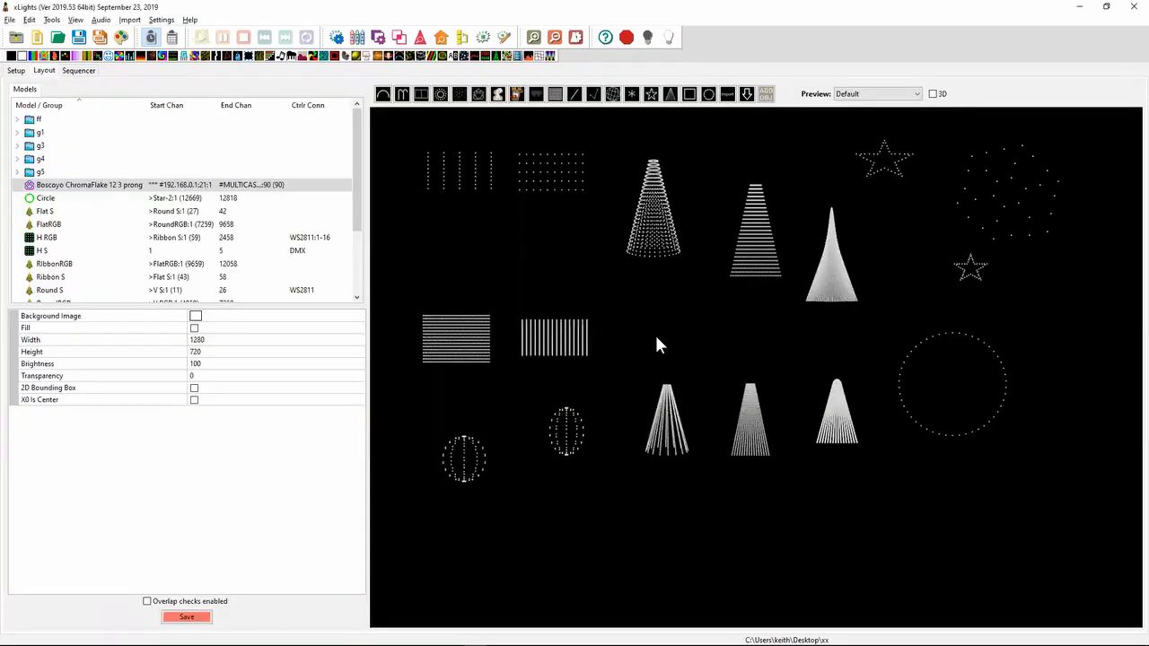
mouse_move(190, 196)
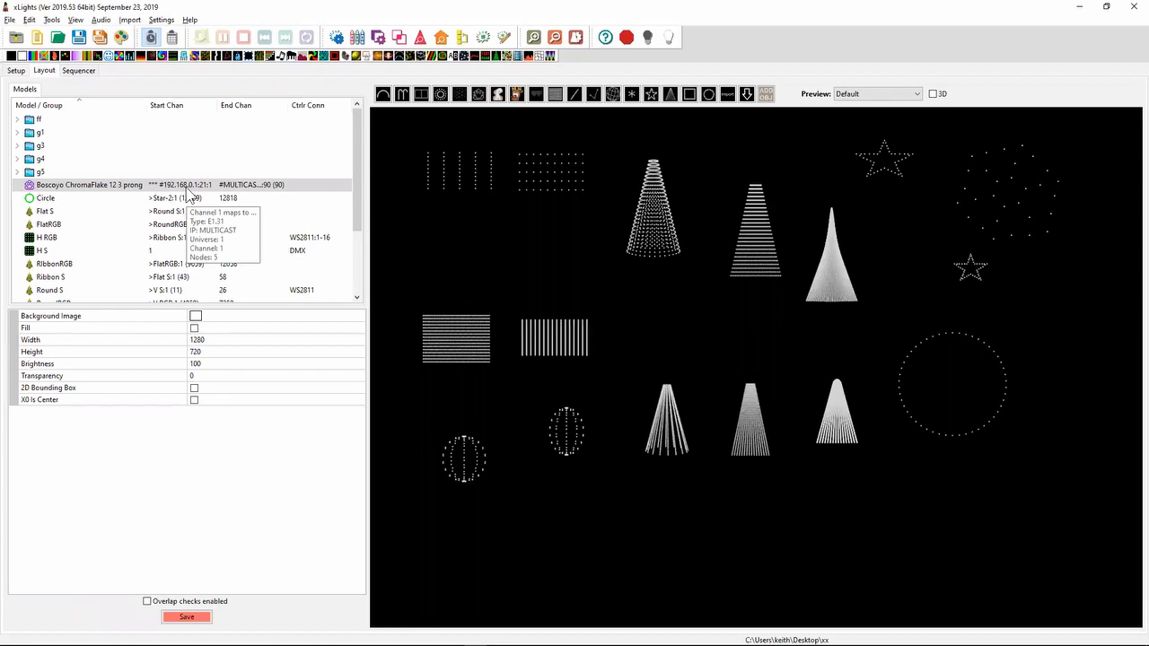
click(17, 71)
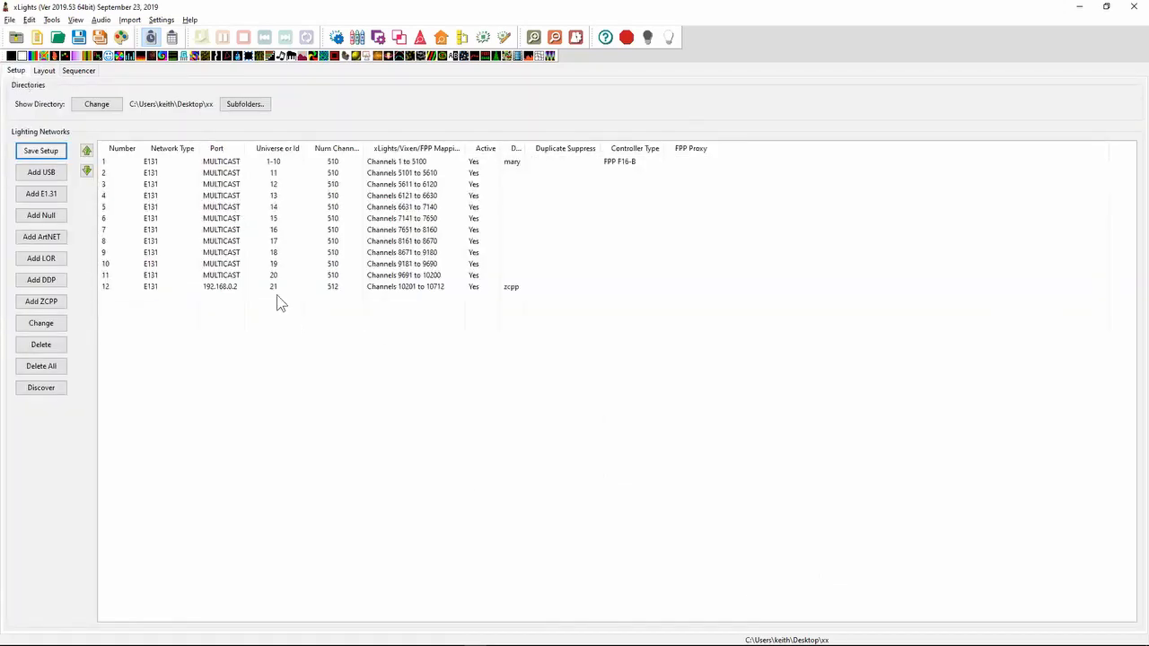
click(247, 285)
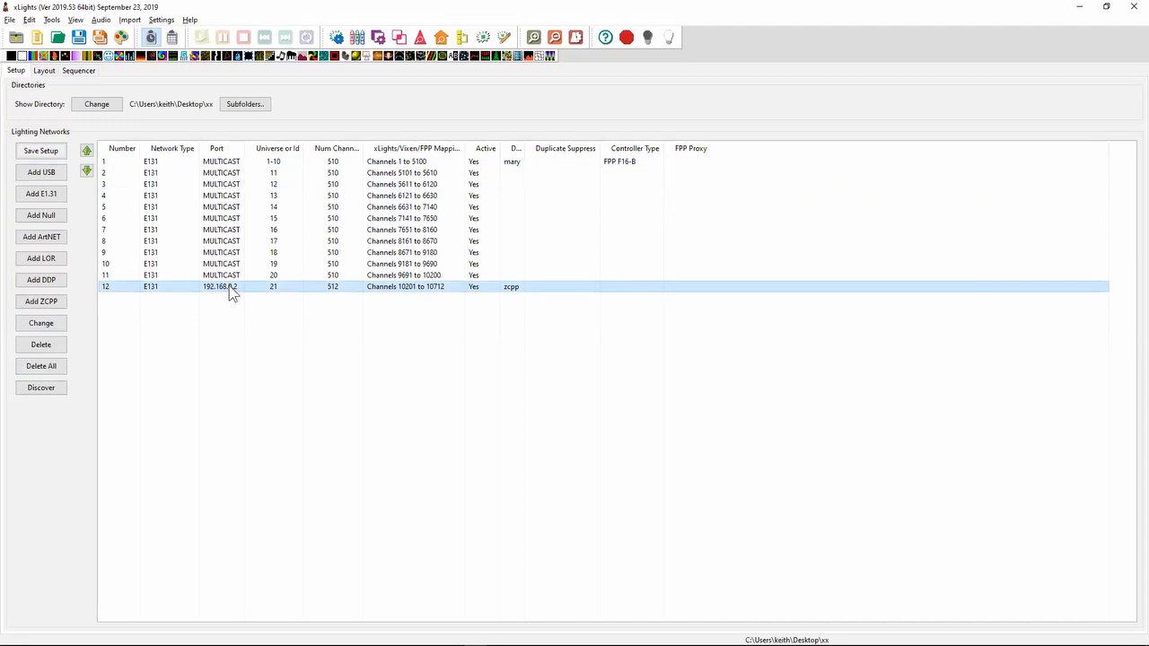
click(44, 71)
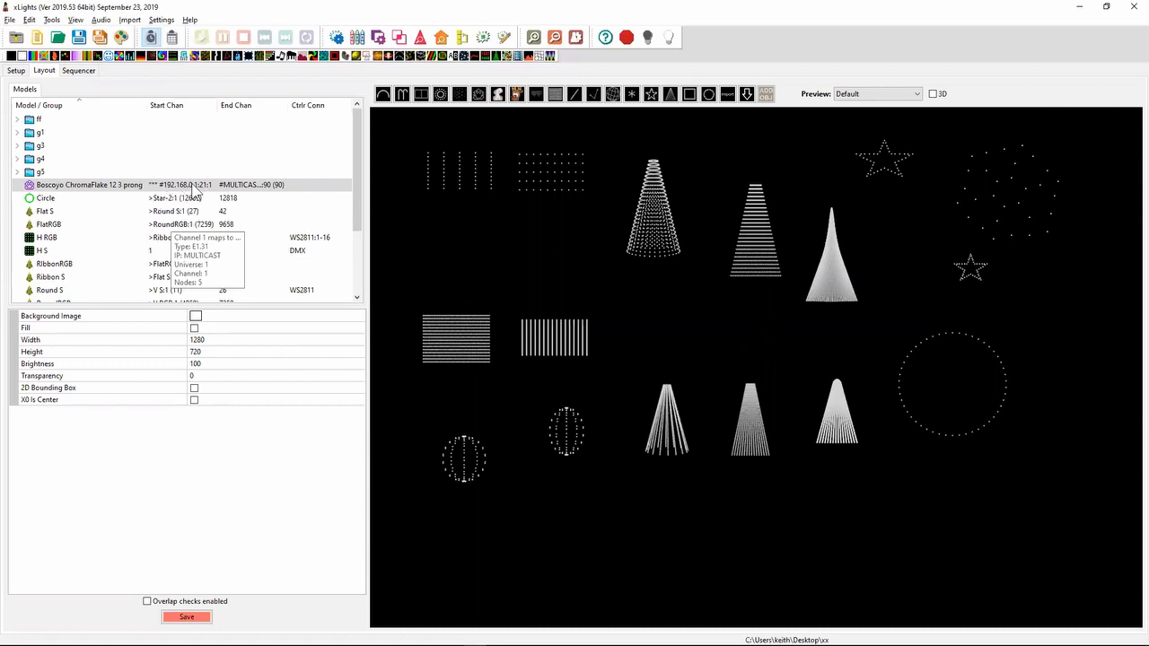
click(14, 72)
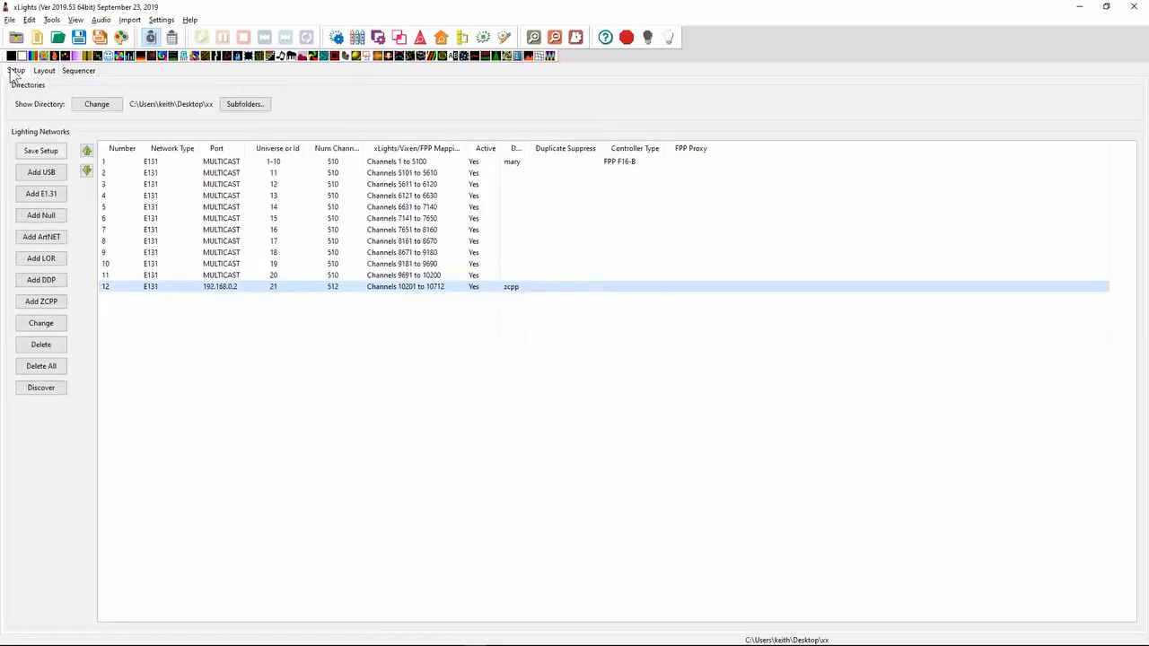
- Switch to Notepad++ and highlight the 2019.43 note about the FPP Connect header tool tips and right-click option
key(alt+Tab)
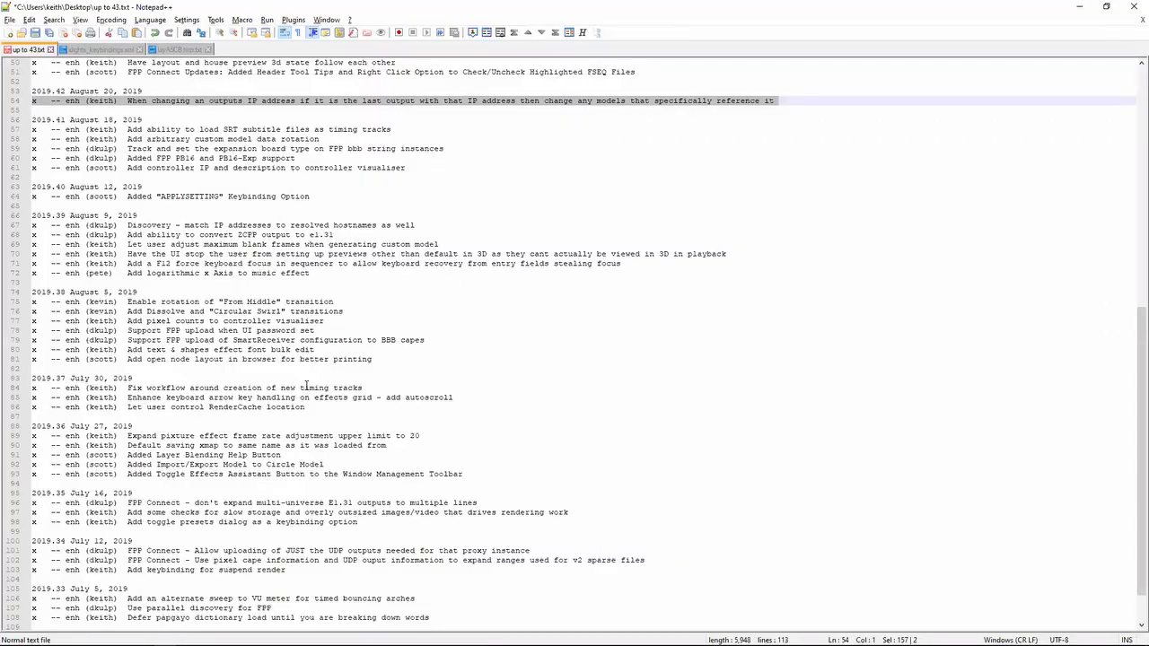
key(Up)
key(Up)
key(Up)
key(Up)
key(Up)
key(Up)
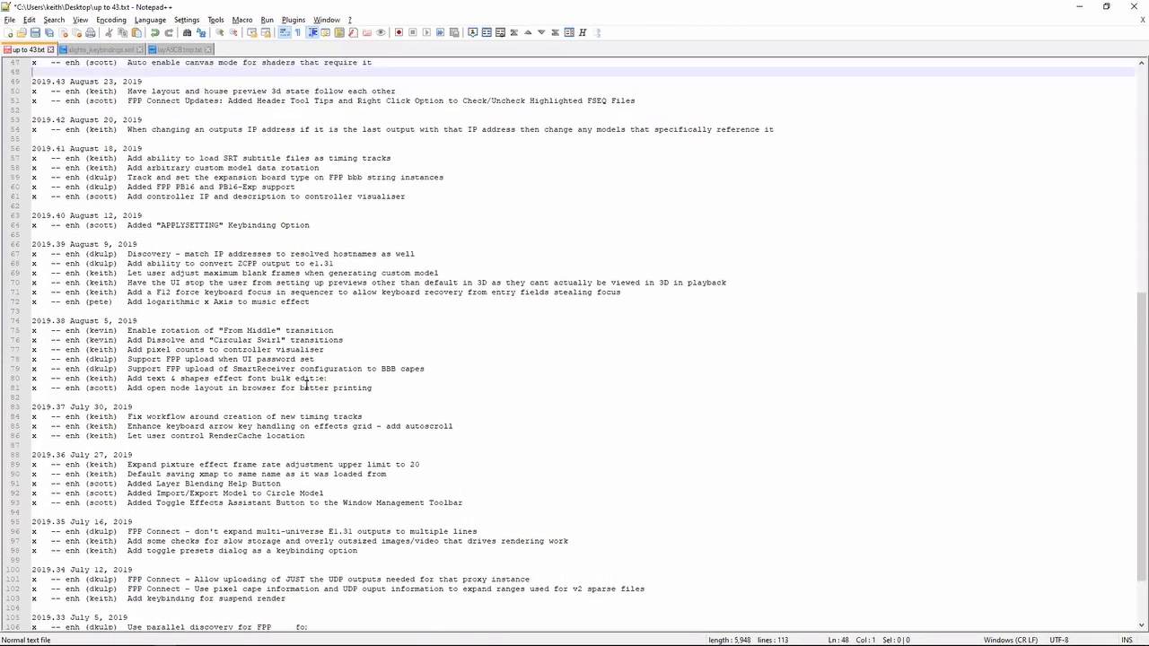
key(Down)
key(Down)
key(Down)
key(Down)
key(shift+Up)
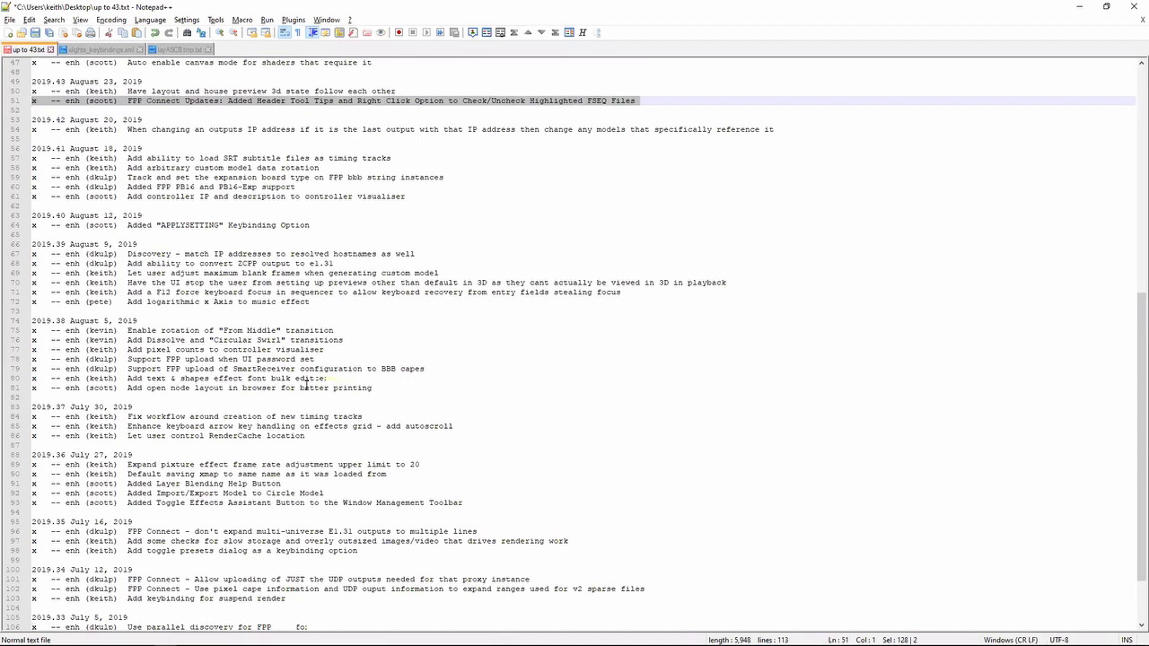
key(Down)
key(shift+Up)
key(Down)
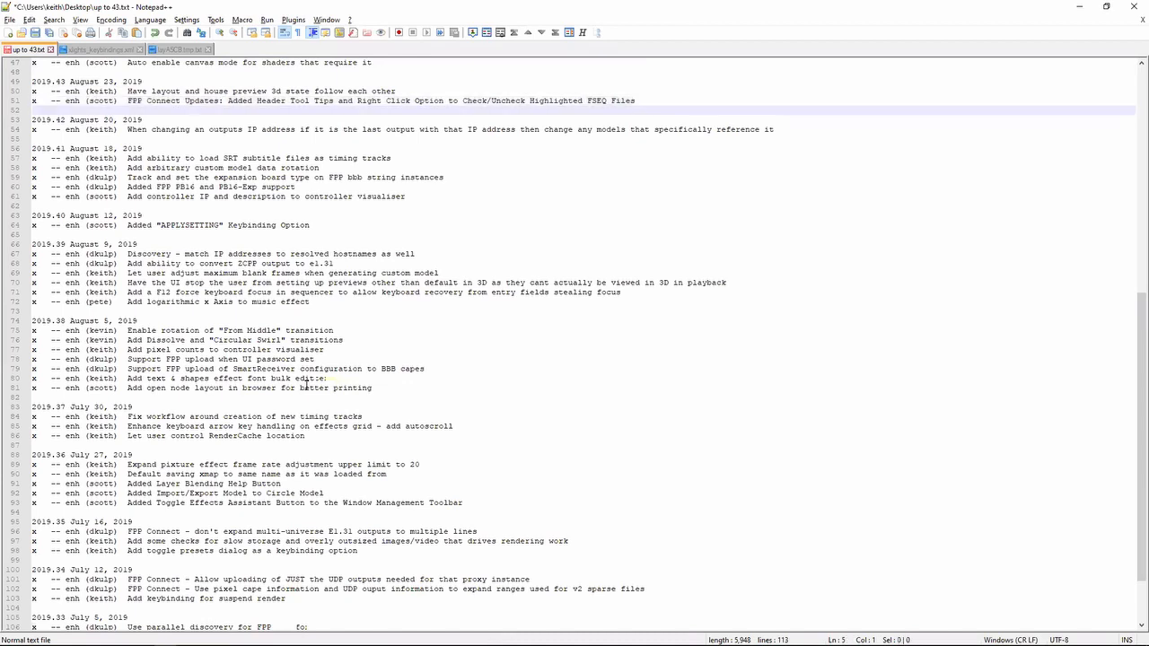
key(shift+Up)
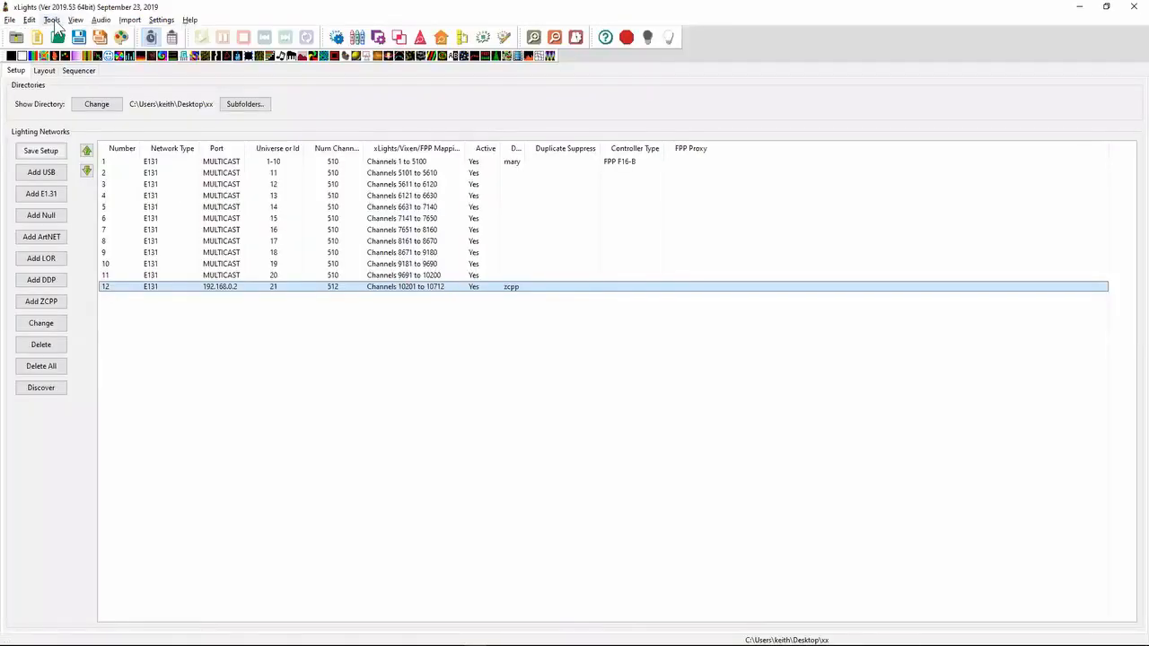
- Switch to xLights, view the FPP Connect upload dialog and close it without uploading
click(52, 19)
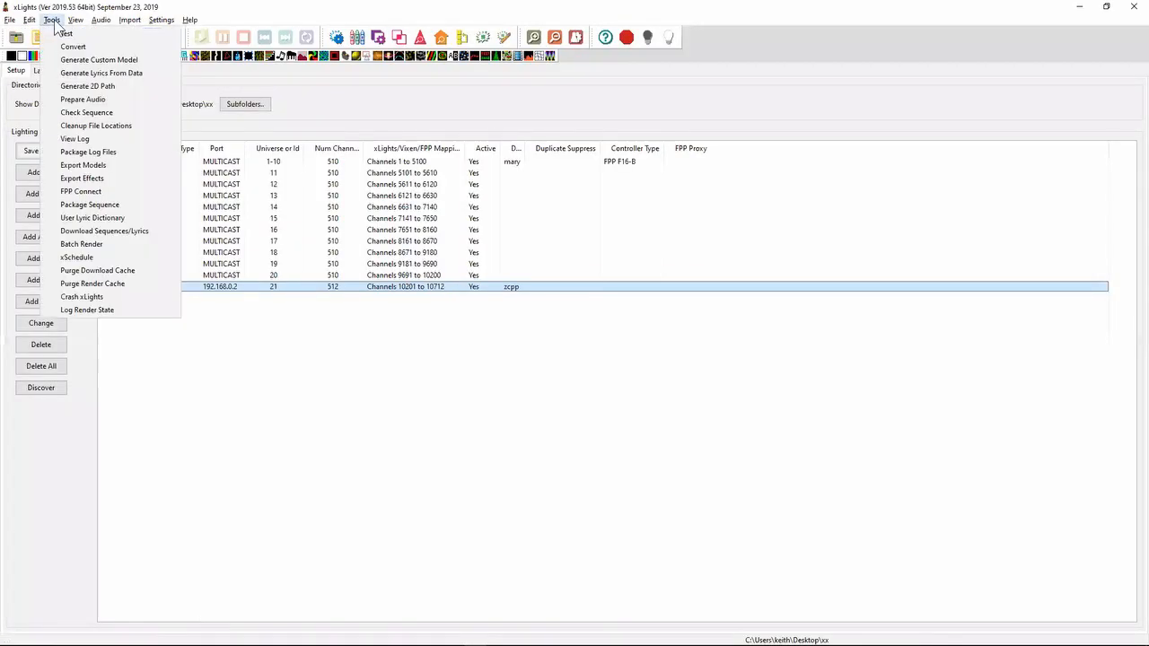
click(82, 194)
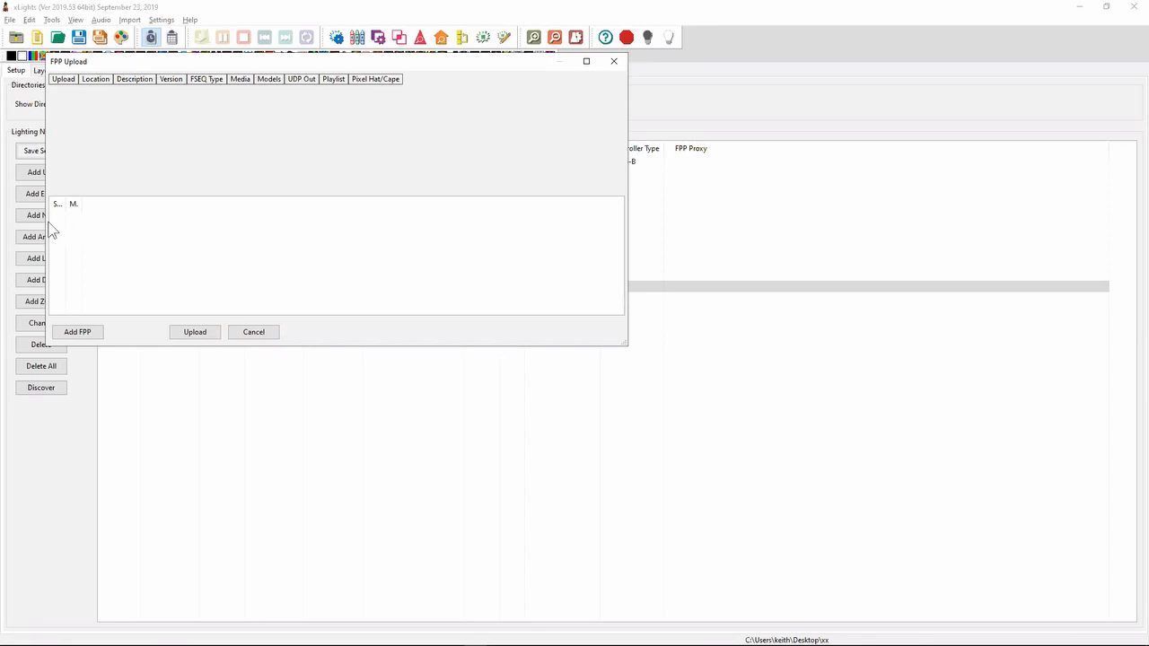
click(607, 65)
- Switch to Notepad++ and highlight the 2019.44 note about auto enabling canvas mode for shaders that require it
key(alt+Tab)
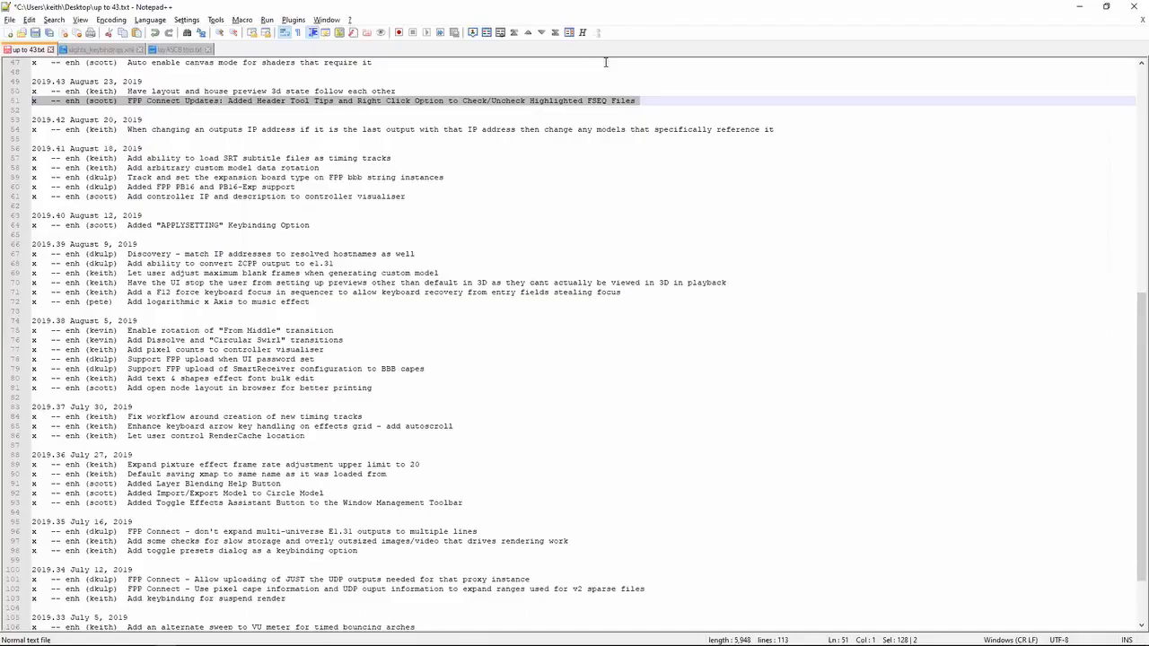
key(Up)
key(Up)
key(Up)
key(Up)
key(Up)
key(Up)
key(Up)
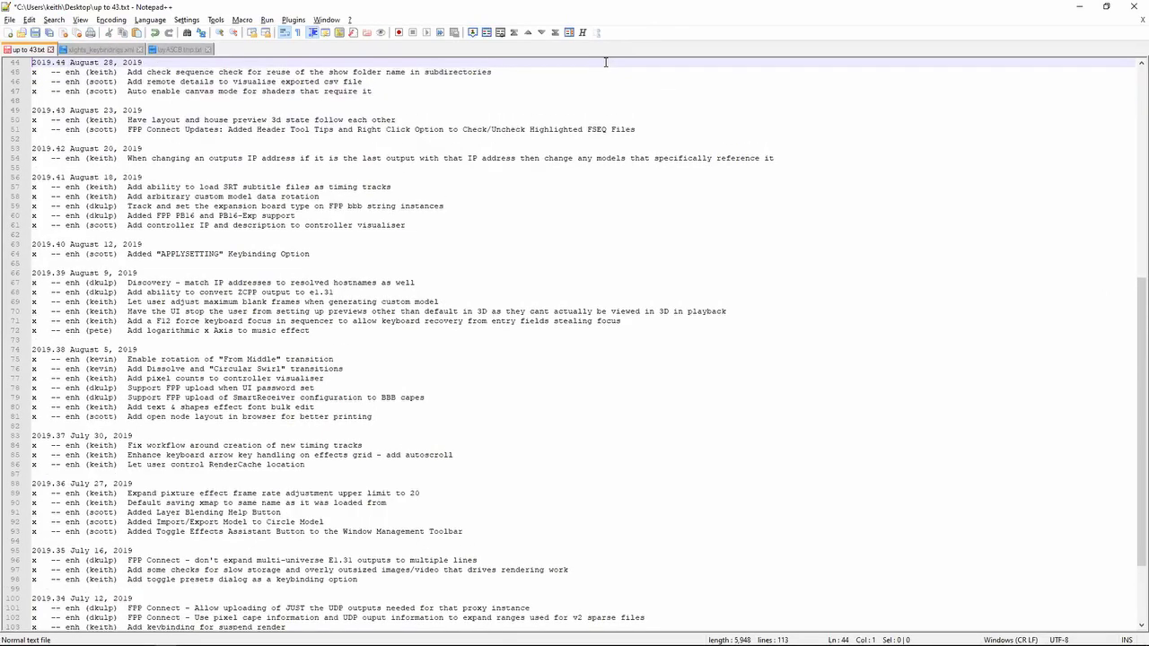
key(Down)
key(Down)
key(Down)
key(Down)
key(shift+Up)
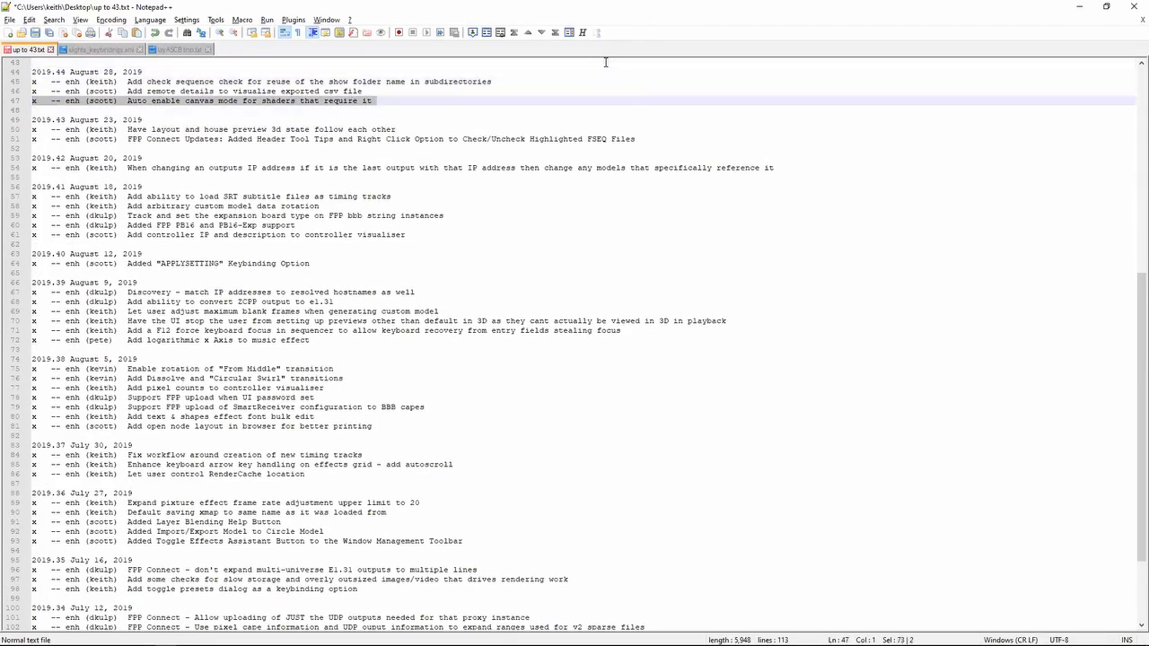
- Switch to the xLights sequencer and add a Shader effect to the H RGB row under the "Move for me" subtitle
key(alt+Tab)
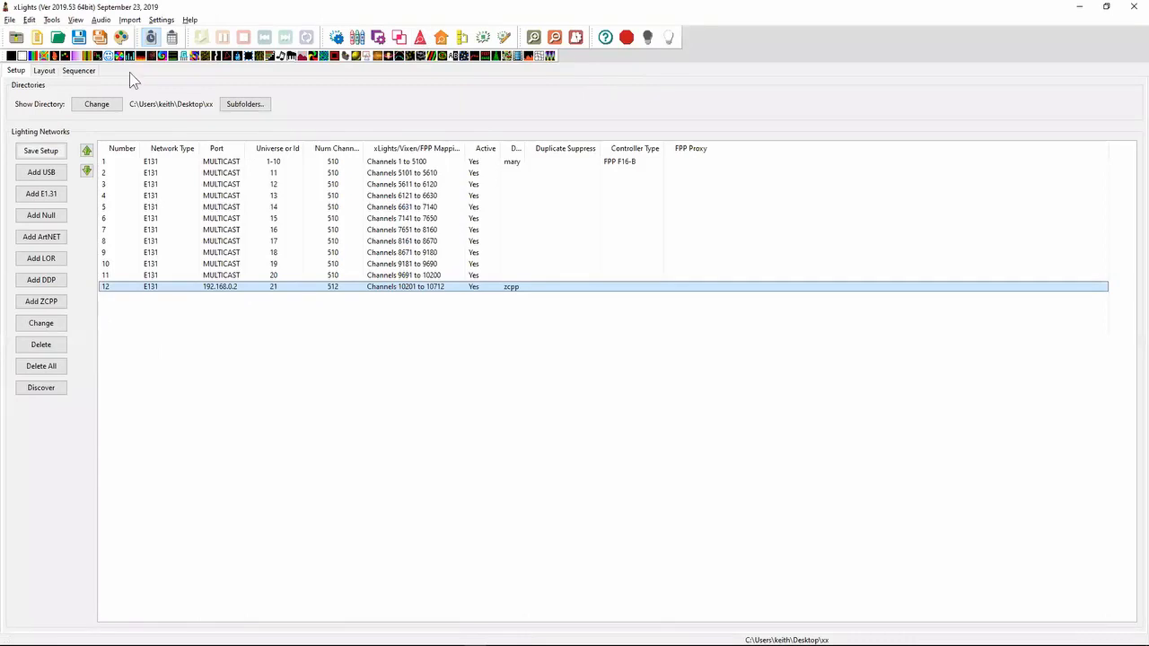
click(79, 71)
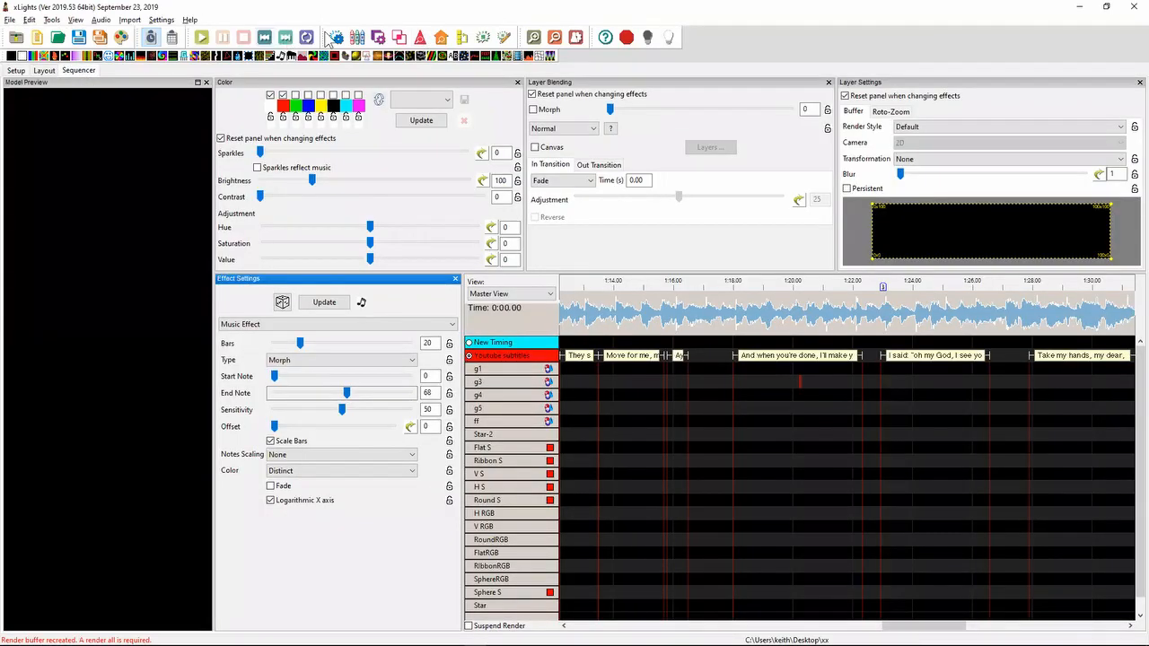
drag(357, 59, 618, 513)
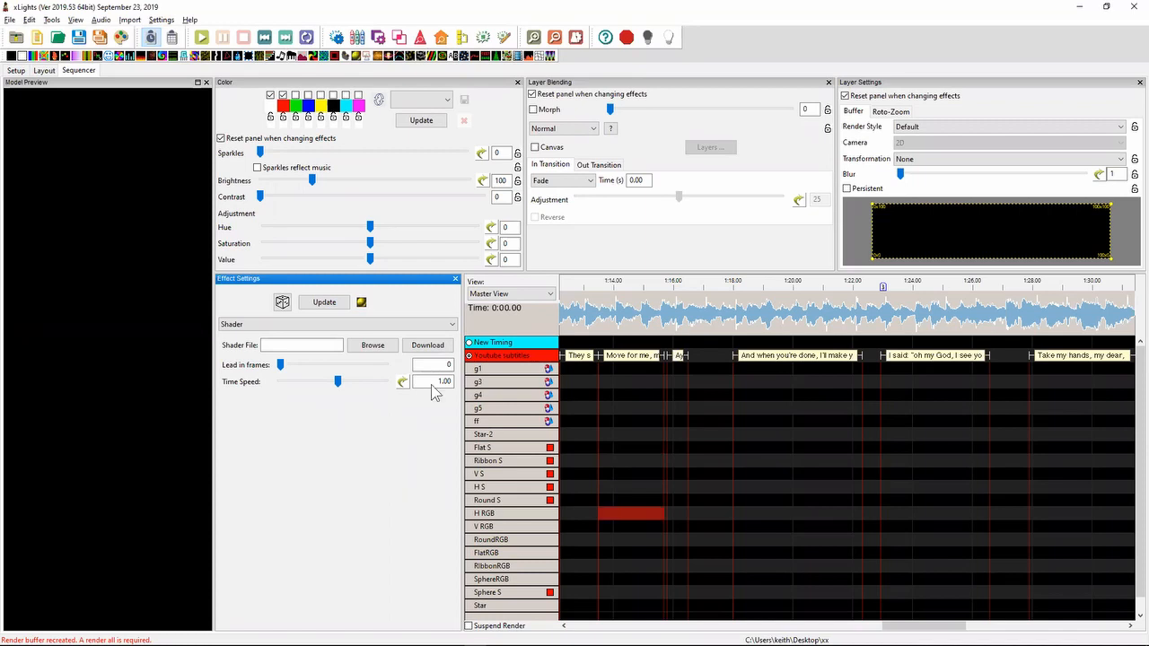
- Download the Bulge shader and use it for the Shader effect on H RGB
click(438, 349)
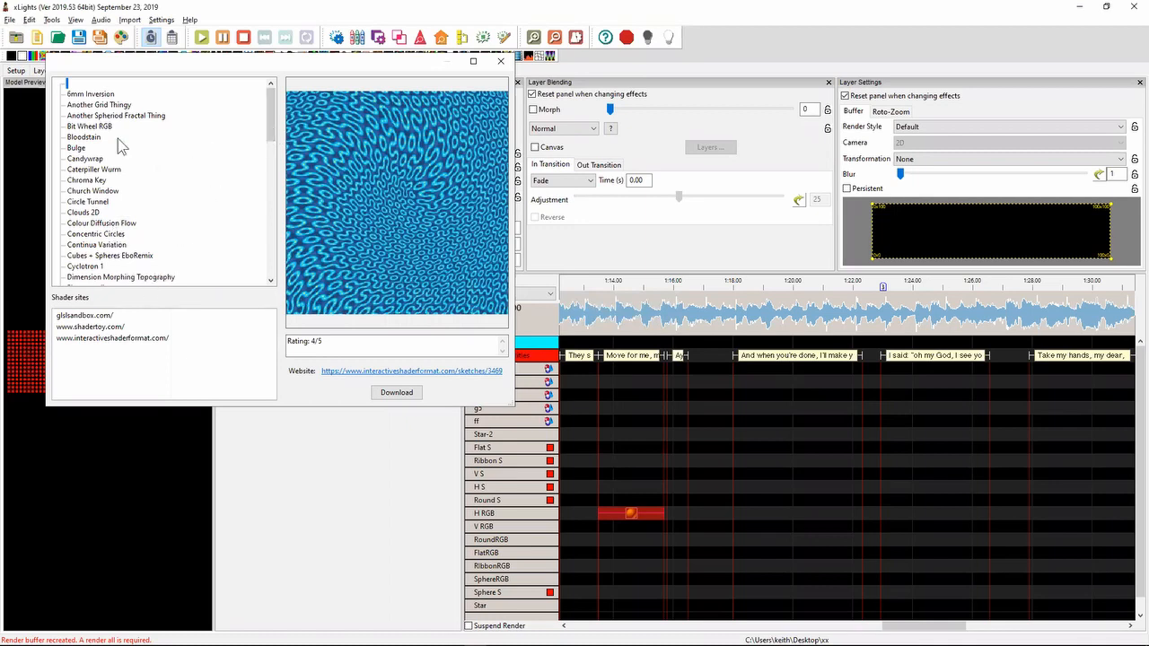
click(94, 149)
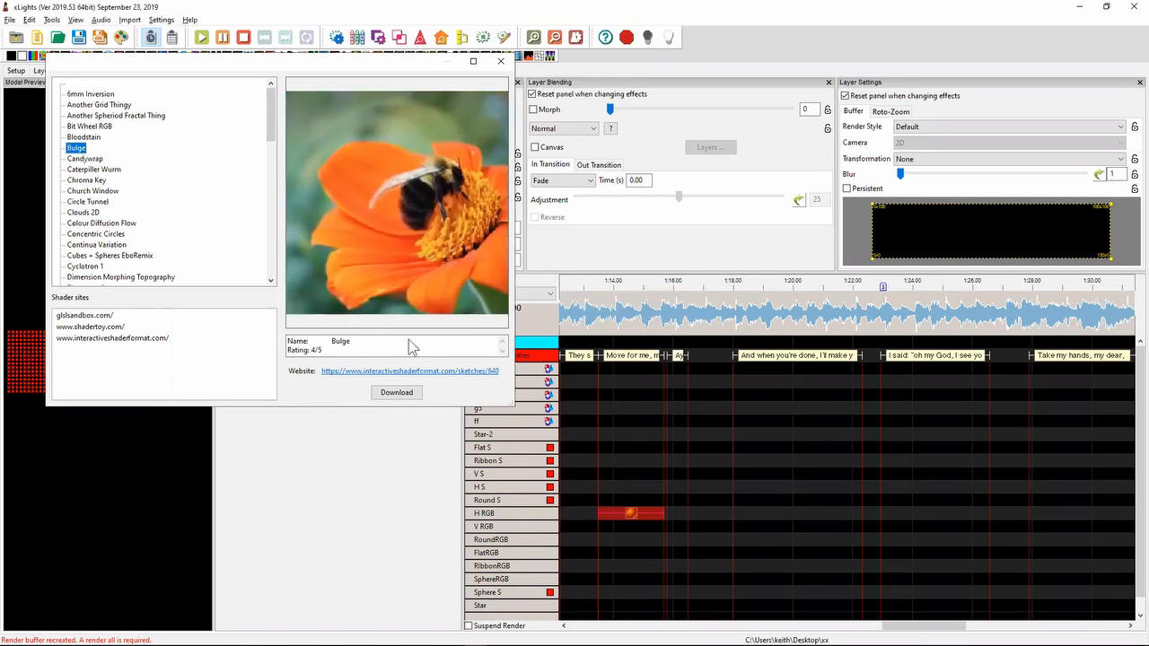
click(397, 395)
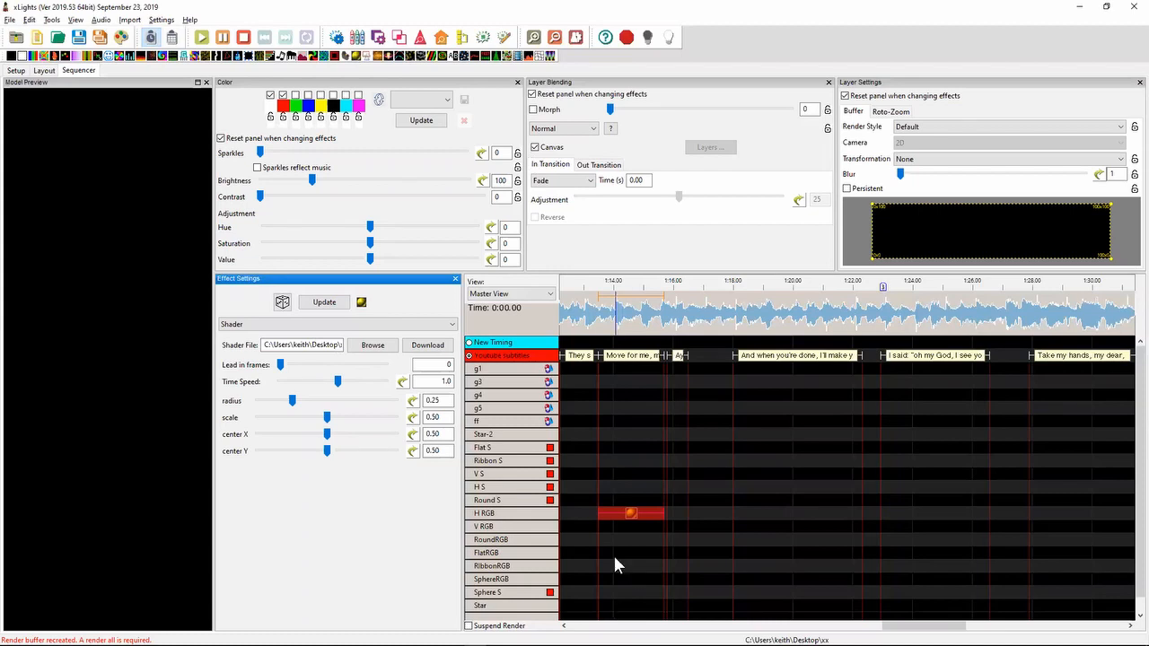
- Switch to Notepad++ and highlight the 2019.44 note about adding remote details to the visualise exported csv file
key(alt+Tab)
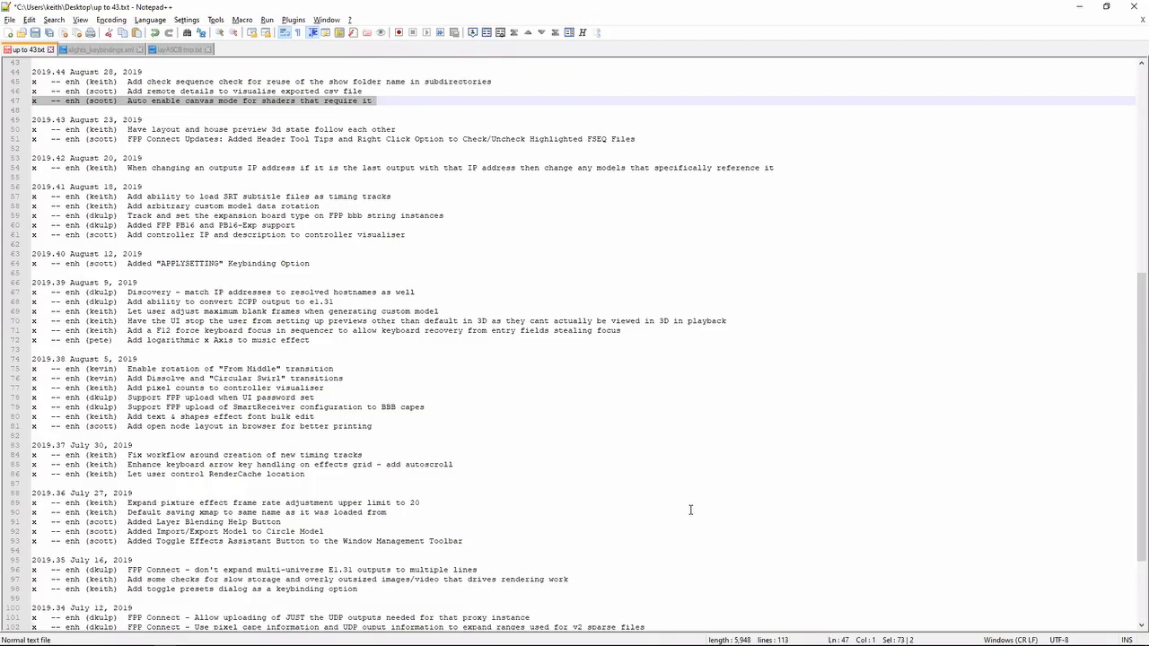
key(Down)
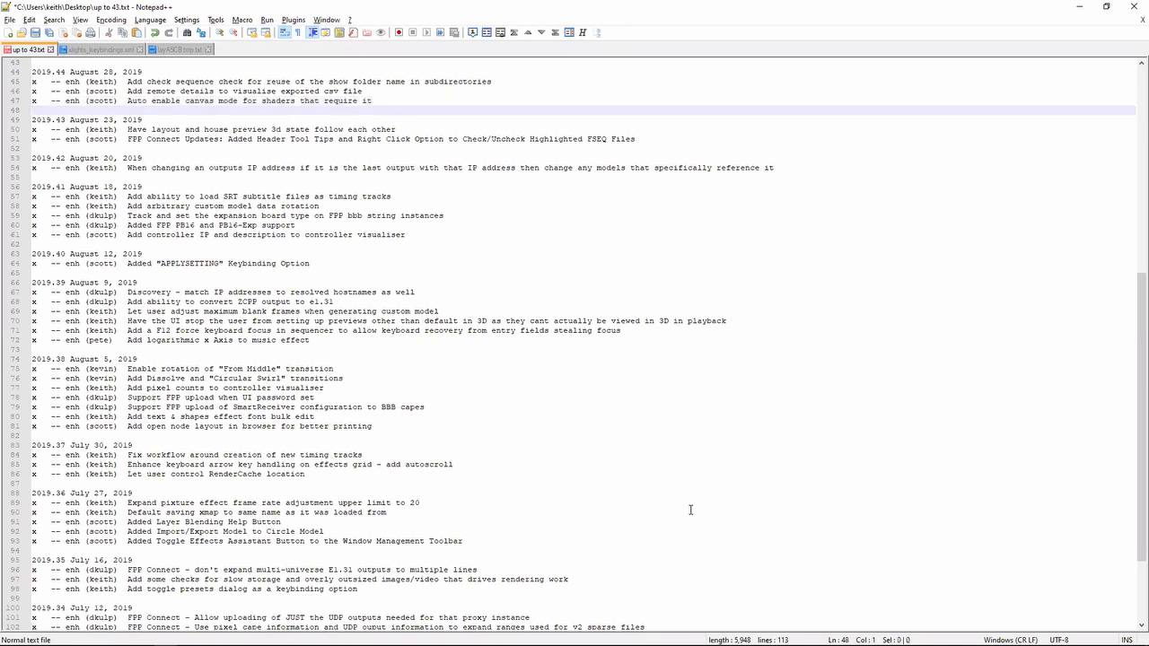
key(Up)
key(shift+Up)
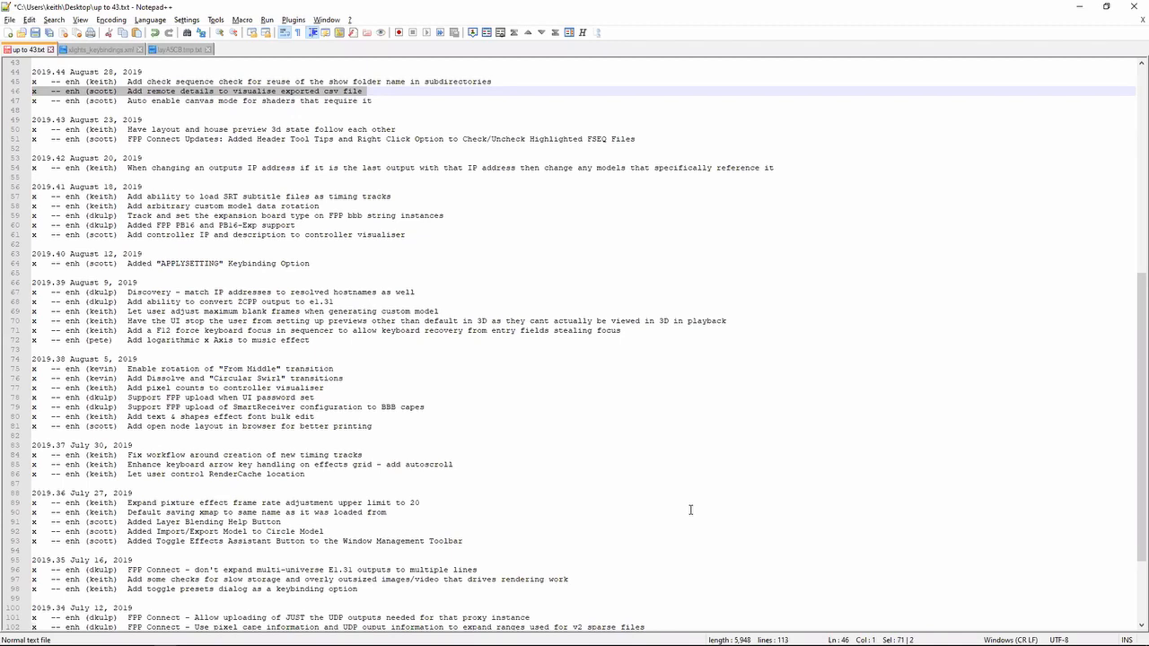
- Switch to the xLights setup and open the controller visualiser for the MULTICAST output covering universes 1-10
key(alt+Tab)
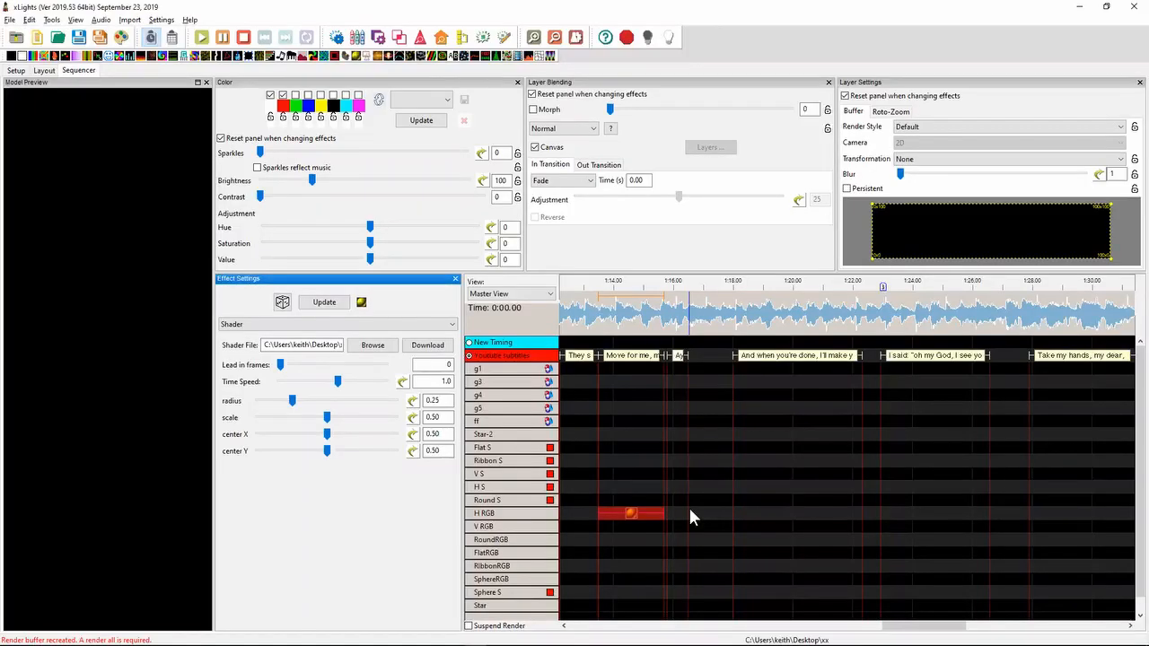
click(46, 71)
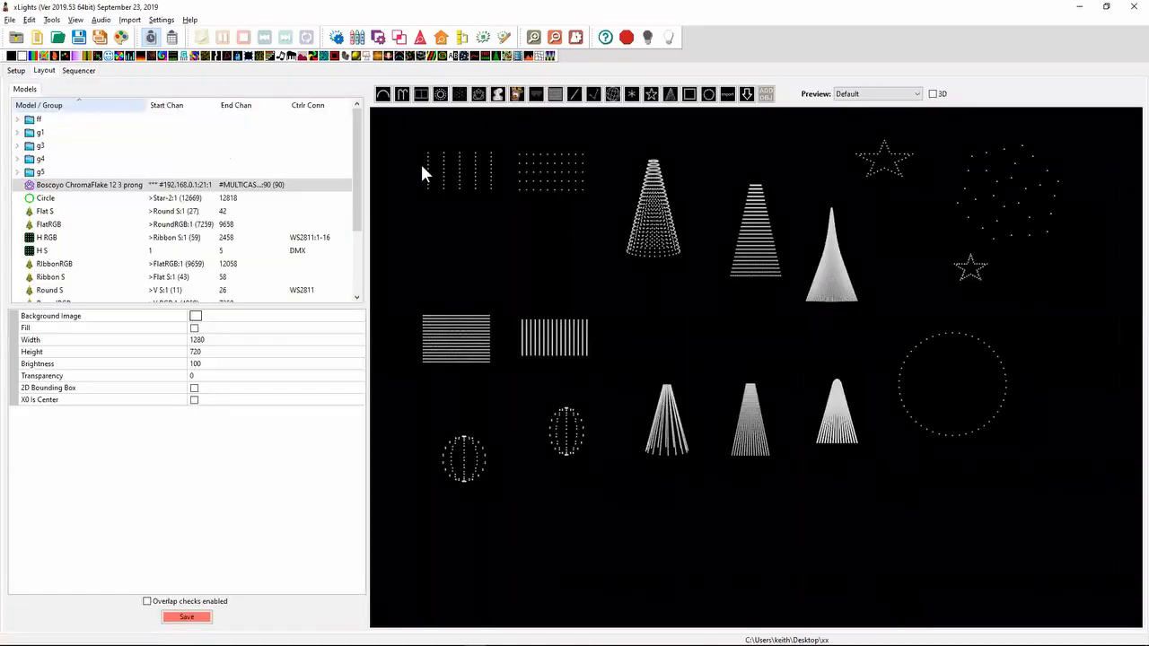
click(16, 71)
click(243, 163)
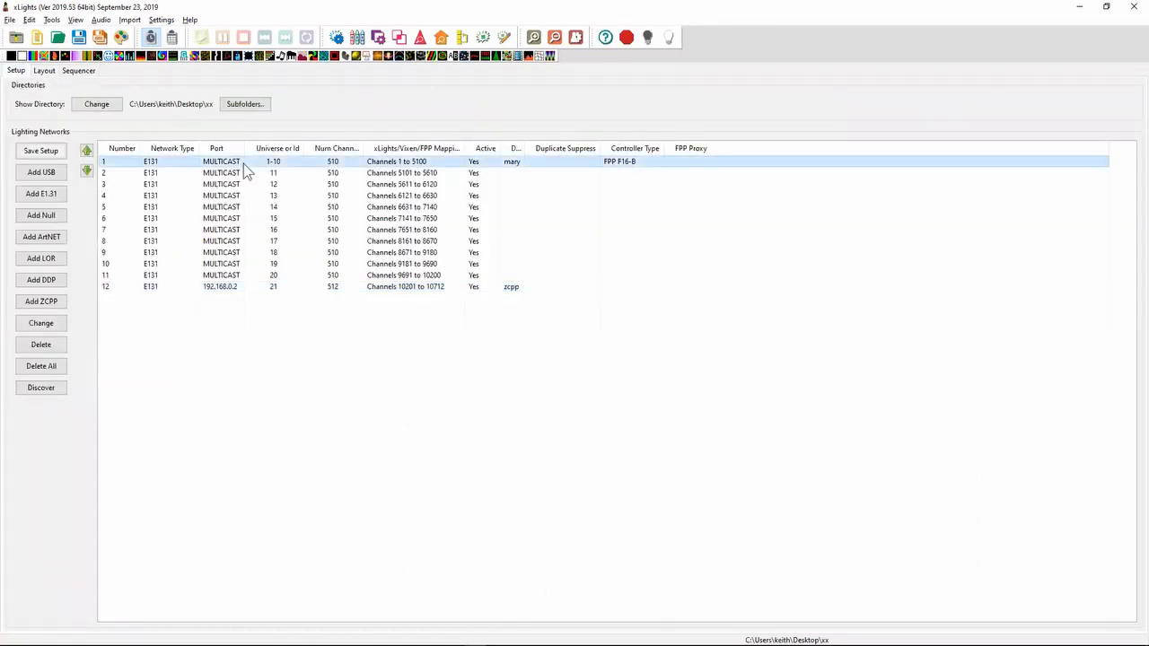
right_click(244, 163)
click(305, 293)
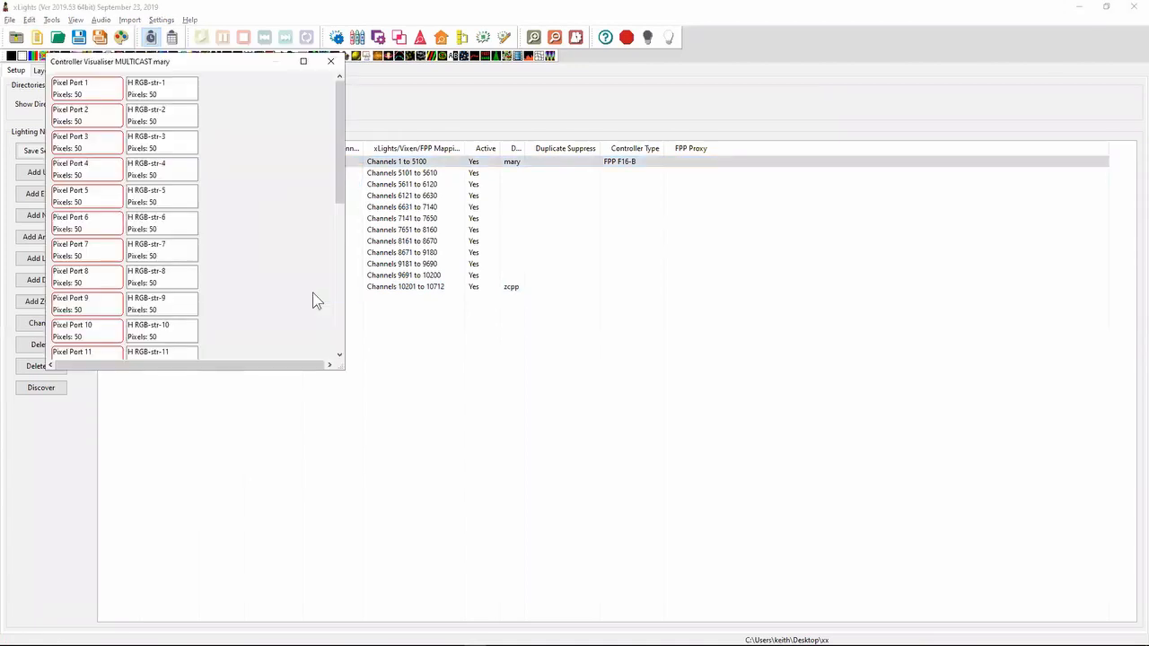
- Export the controller visualiser's port layout to the Desktop as MULTICAST.csv
right_click(265, 237)
click(305, 251)
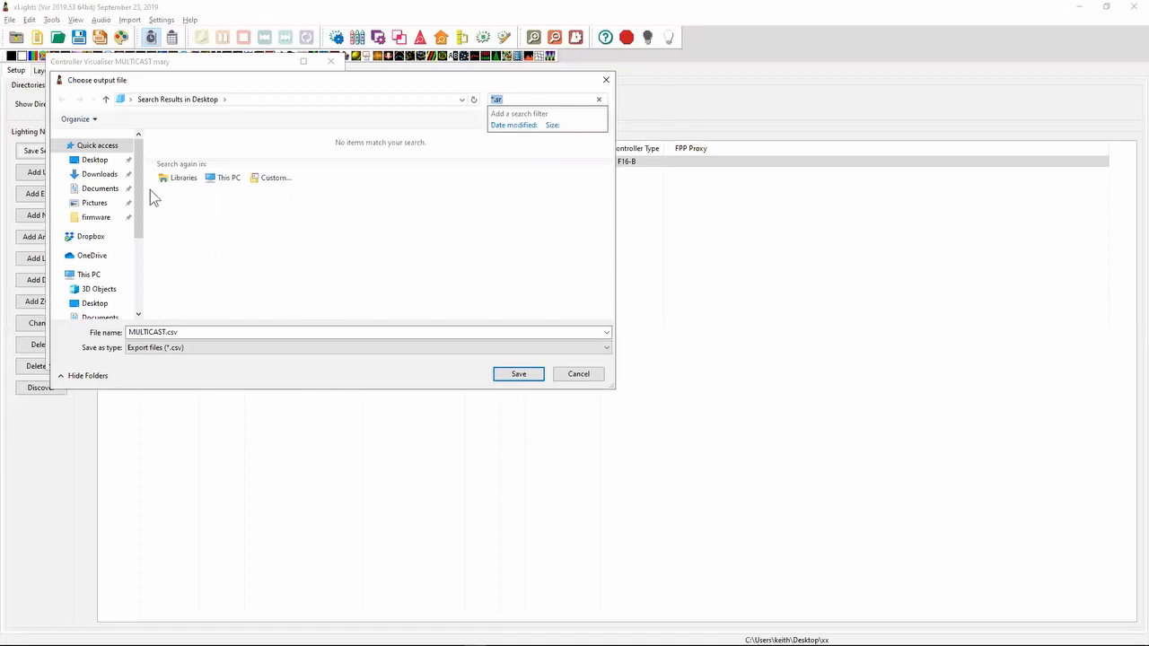
click(101, 161)
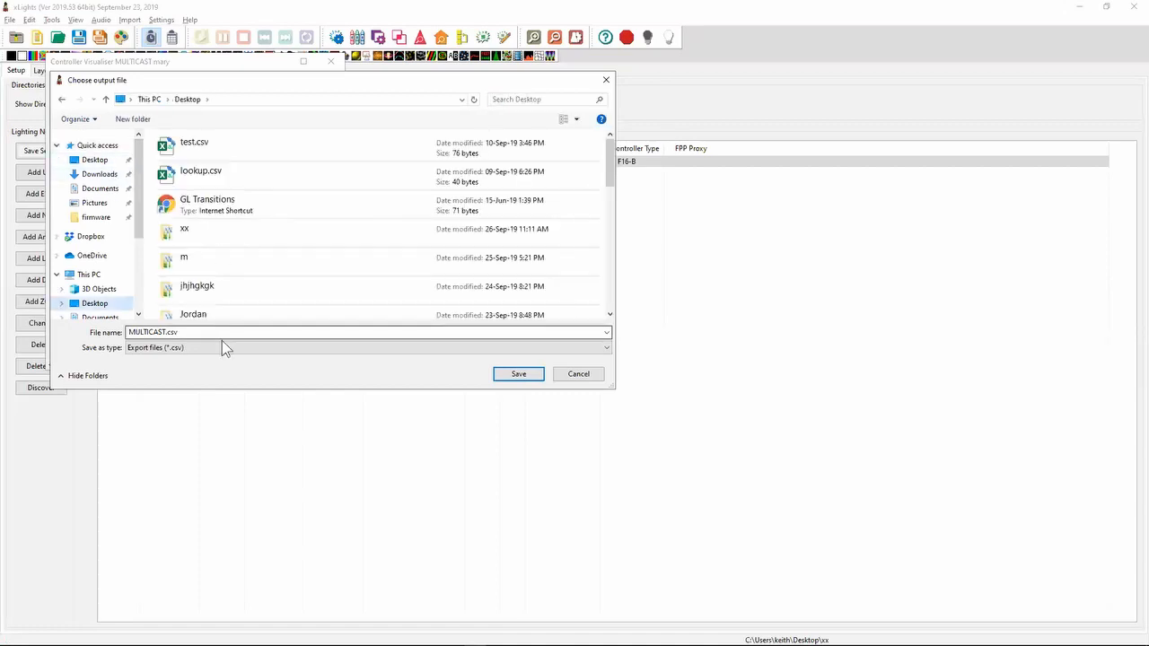
click(537, 375)
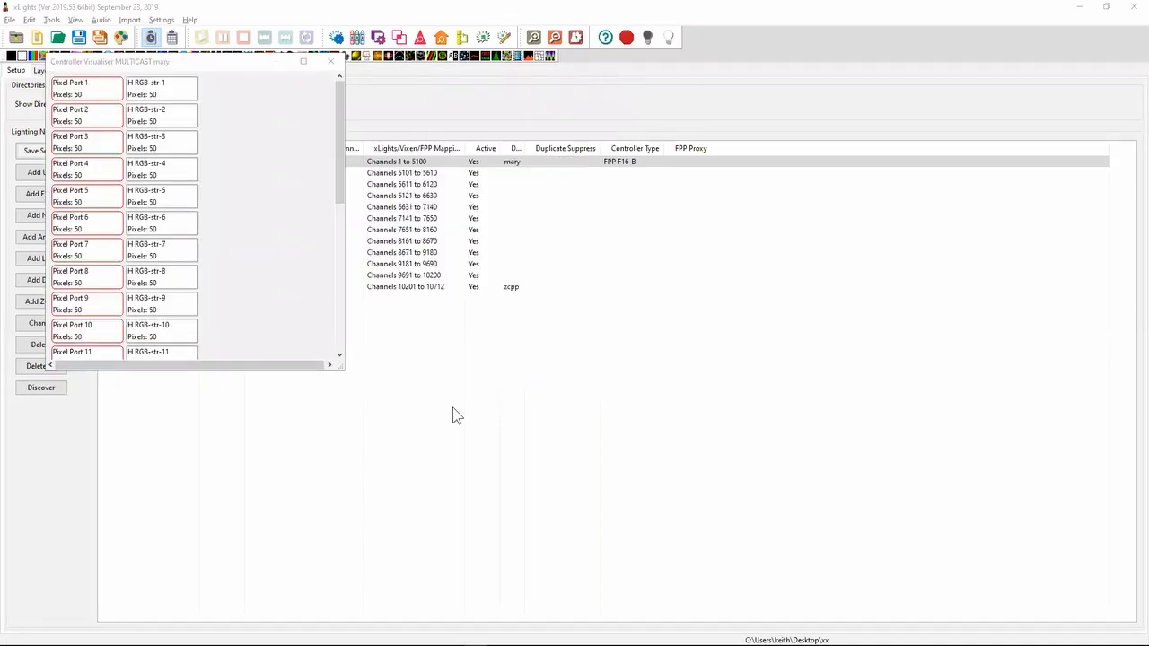
- Switch to File Explorer and open the exported MULTICAST.csv from the Desktop folder in Excel
key(alt+Tab)
key(alt+Tab)
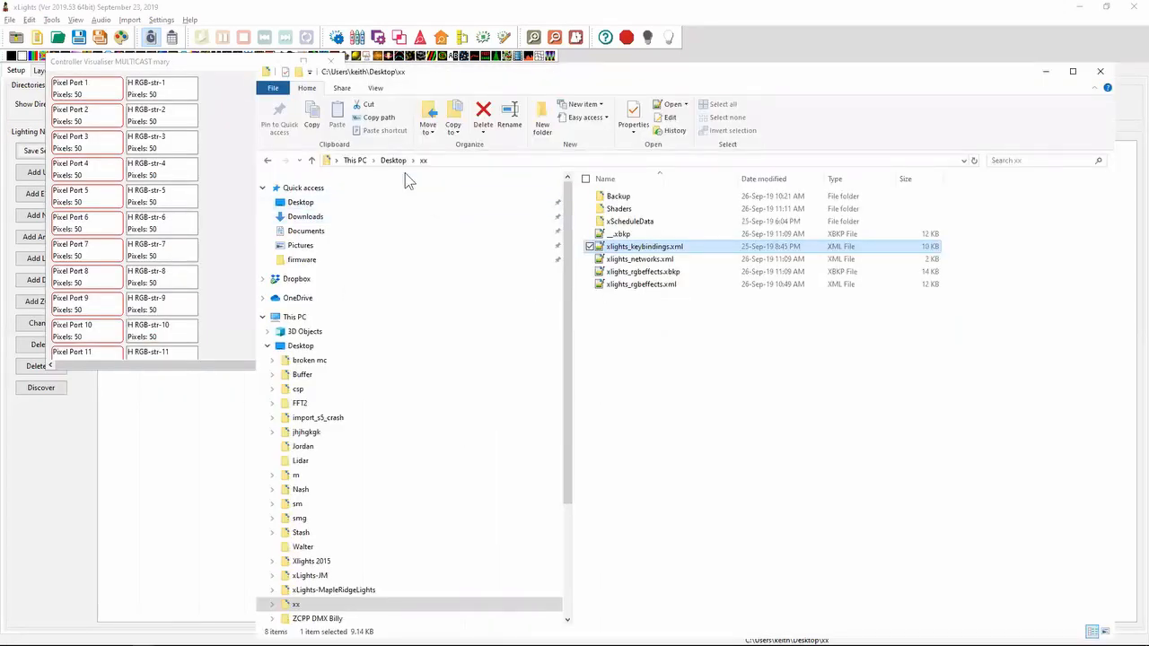
click(394, 160)
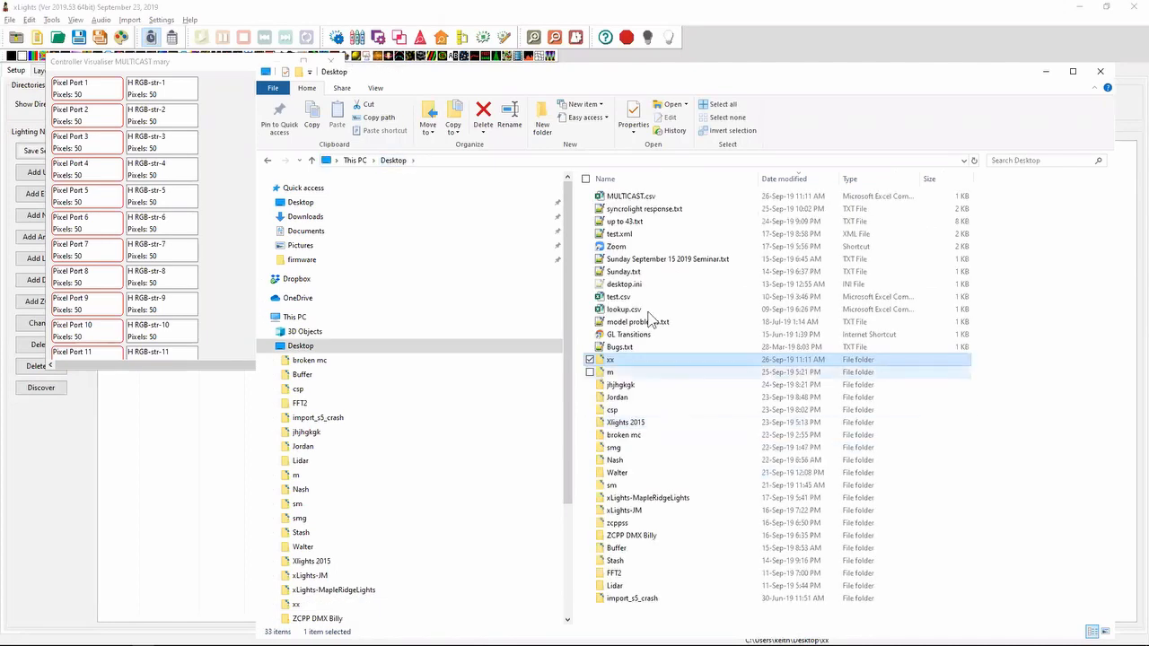
double_click(644, 197)
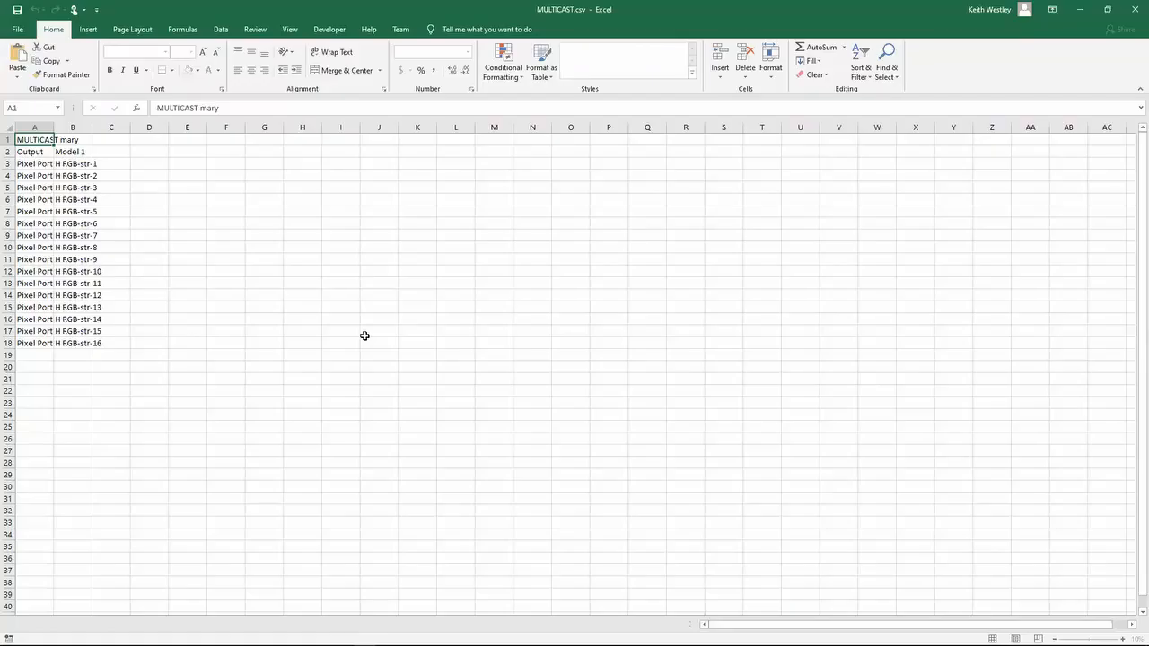
- Examine the output and model columns of the exported CSV, moving through the cells of its first rows
key(Down)
key(Right)
key(Up)
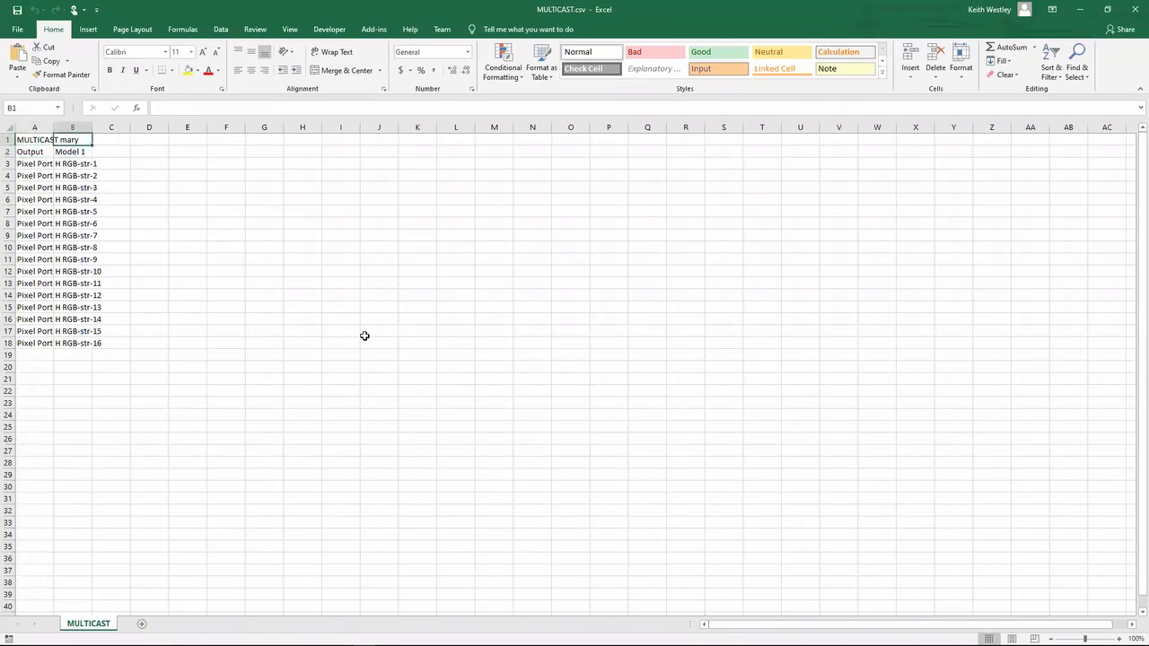
key(Down)
key(Right)
key(Down)
key(Down)
key(Down)
key(Down)
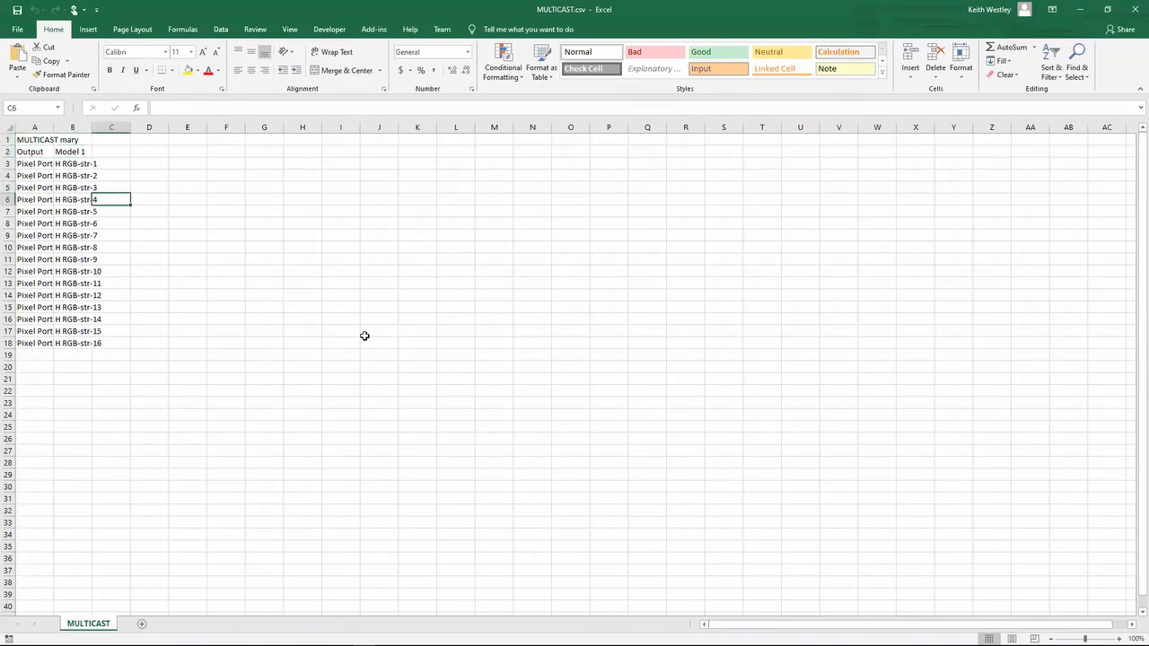
key(Up)
key(Up)
key(Up)
key(Left)
key(Left)
key(Right)
key(Right)
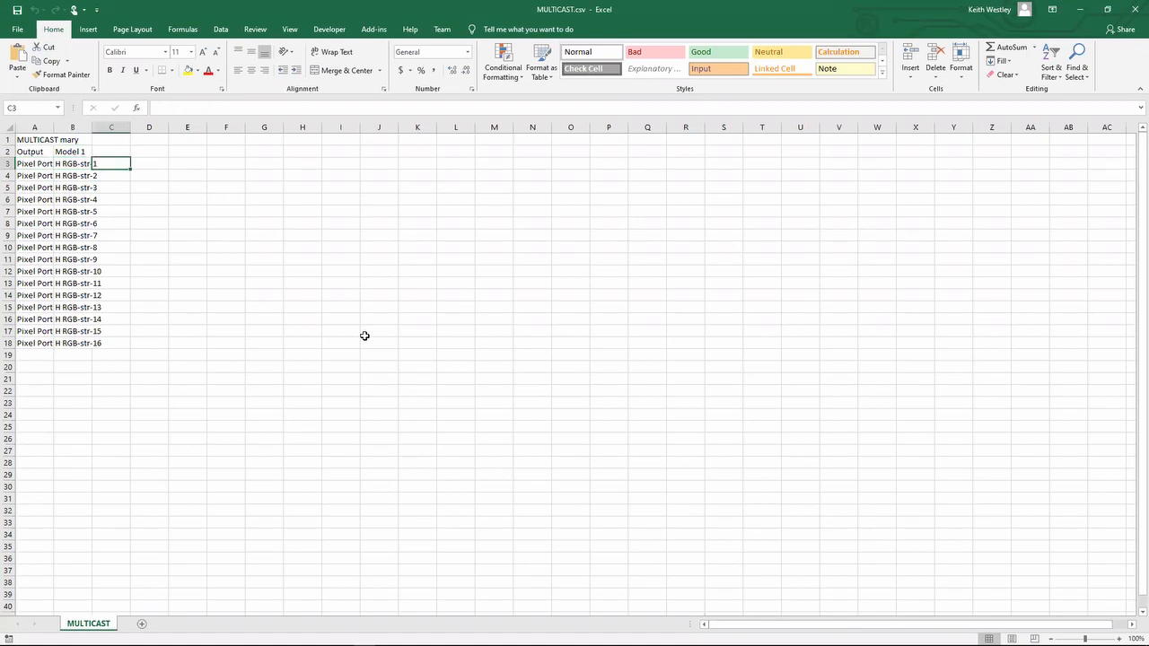
key(Down)
key(Down)
- Switch back to xLights and close the controller visualiser
key(alt+Tab)
key(alt+Tab)
key(alt+Tab)
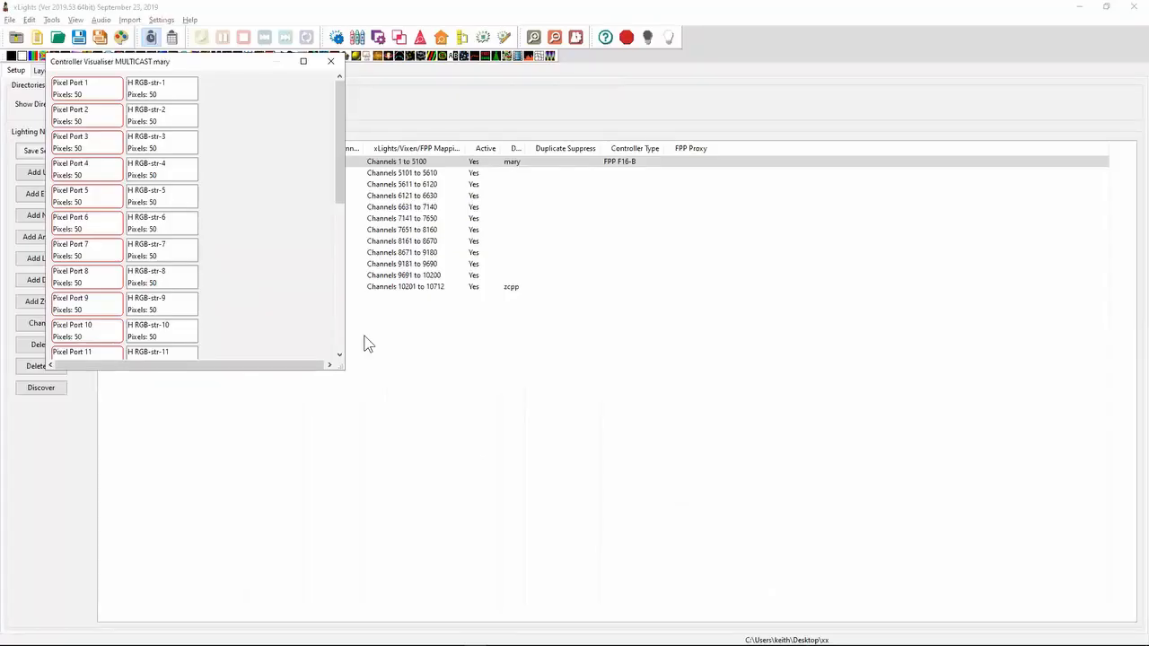
click(338, 65)
- Switch to Notepad++ and highlight the 2019.44 note about the check sequence check for show folder name reuse in subdirectories
key(alt+Tab)
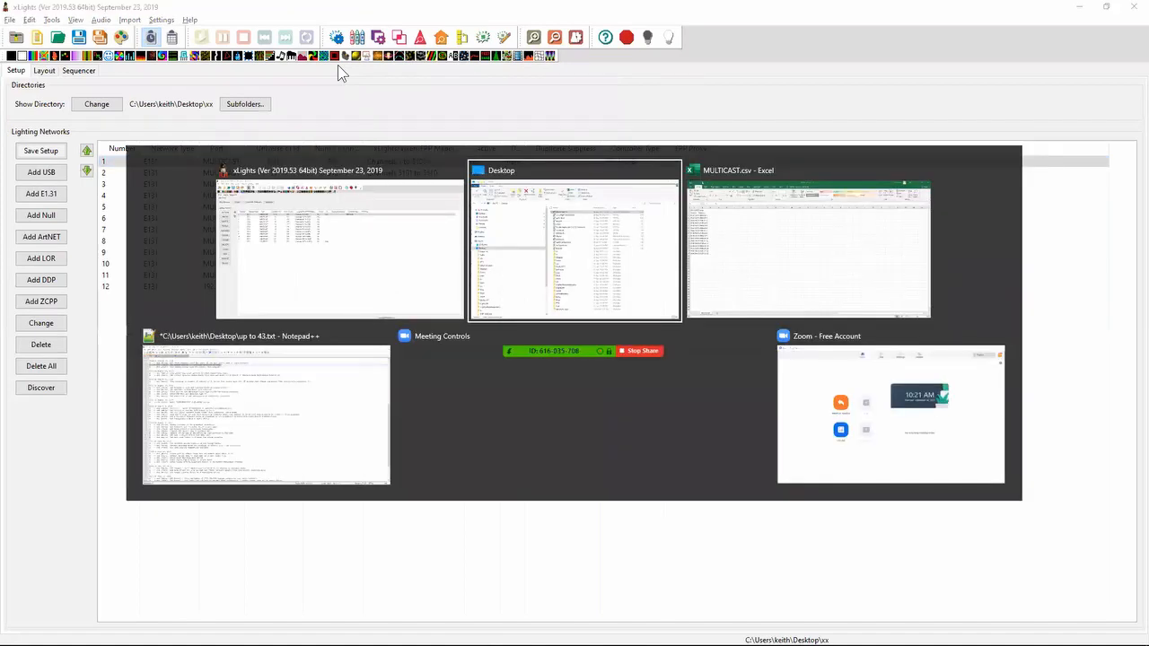
key(alt+Tab)
key(alt+Tab)
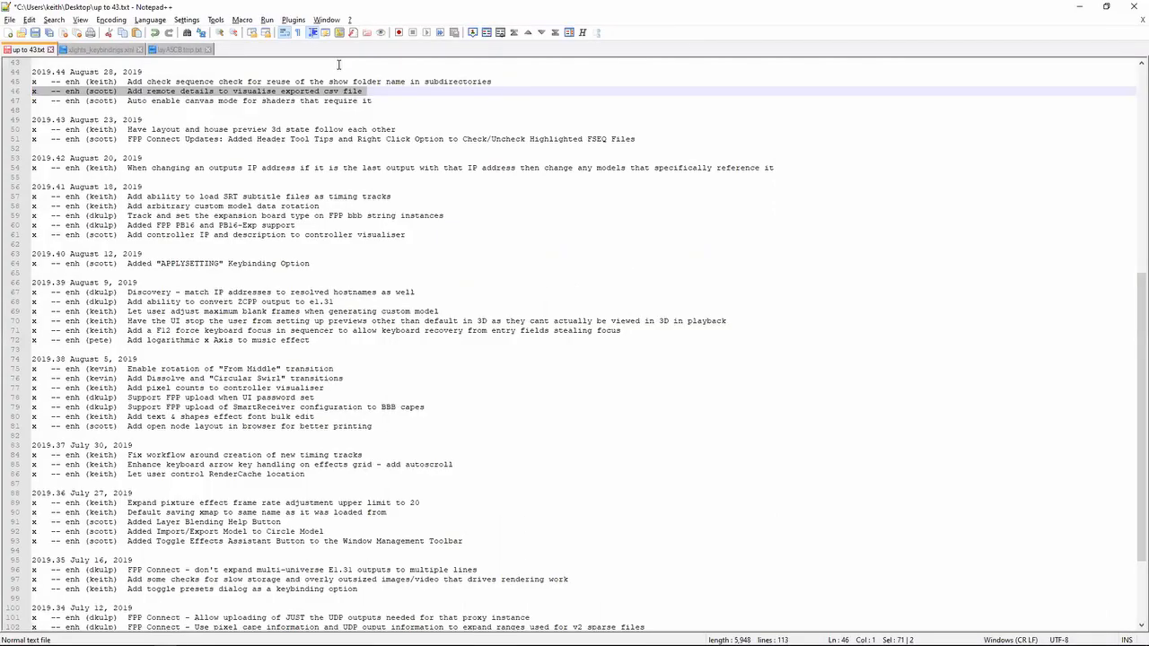
key(Up)
key(shift+Down)
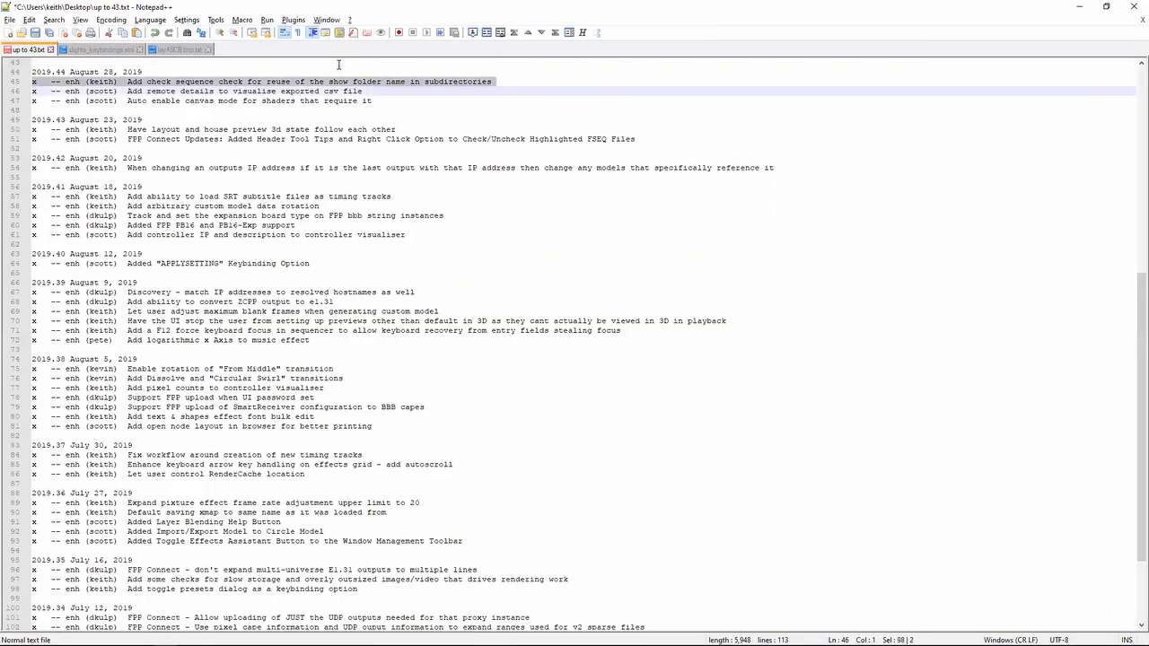
key(shift+Down)
key(shift+Up)
- Create a new blank text document and insert several empty lines at its start
click(9, 33)
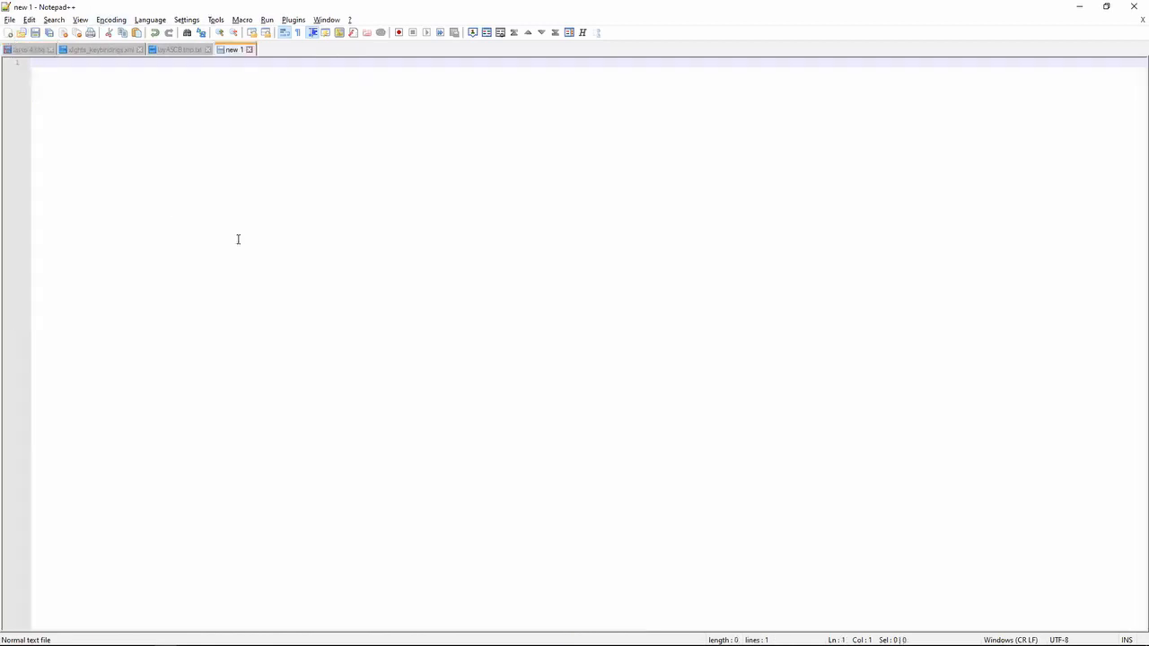
key(Return)
key(Return)
key(Return)
key(Return)
key(Return)
key(Return)
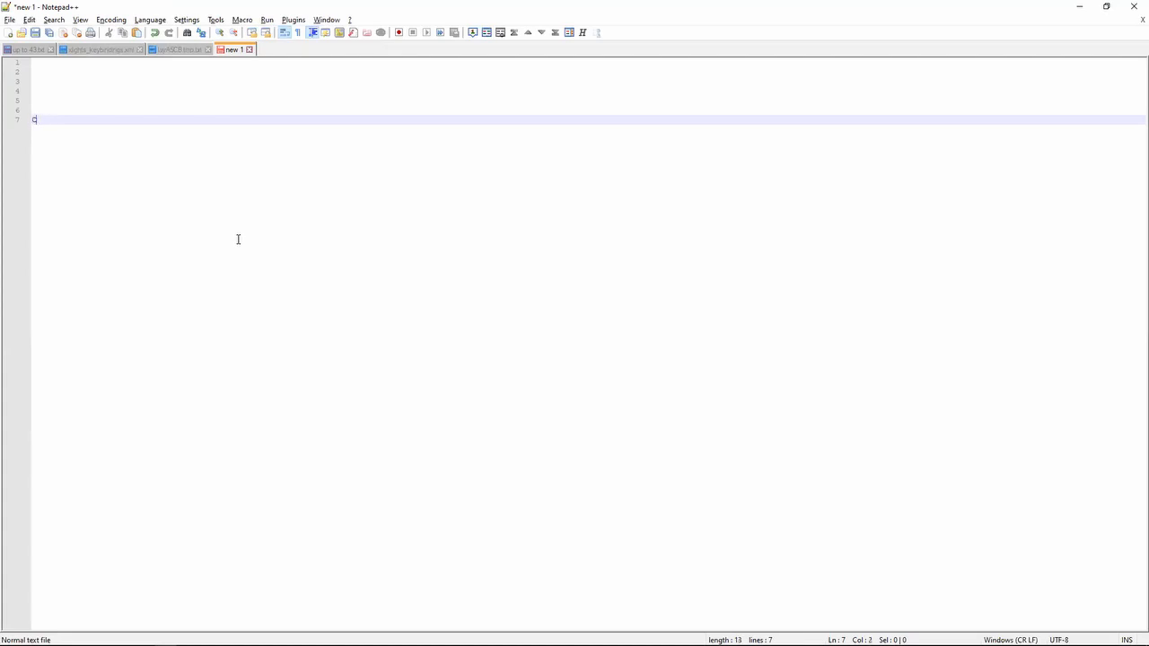
- Write a sample show folder path under a user's documents folder, ending in xlights\show\2019\christmas
text(\users\fred\documents\xligh)
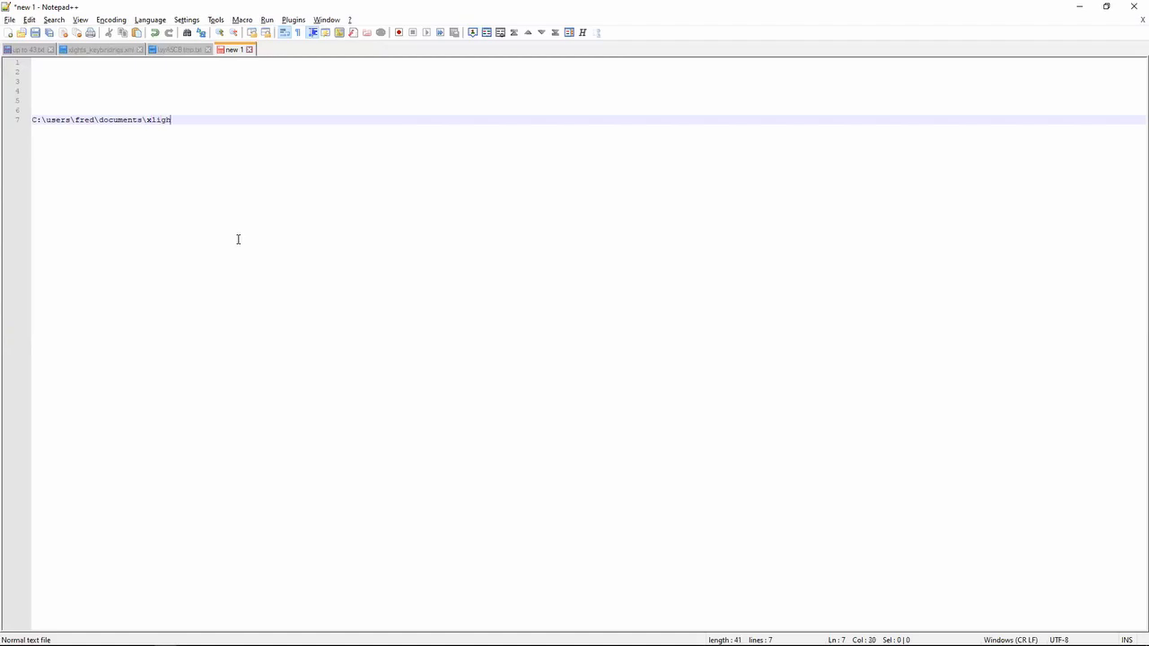
text(ts\show\2019\christmas)
key(BackSpace)
- List audio, images and videos as indented subfolders below the show folder path
key(Return)
key(Tab)
key(Tab)
key(Tab)
key(Tab)
key(Tab)
key(Tab)
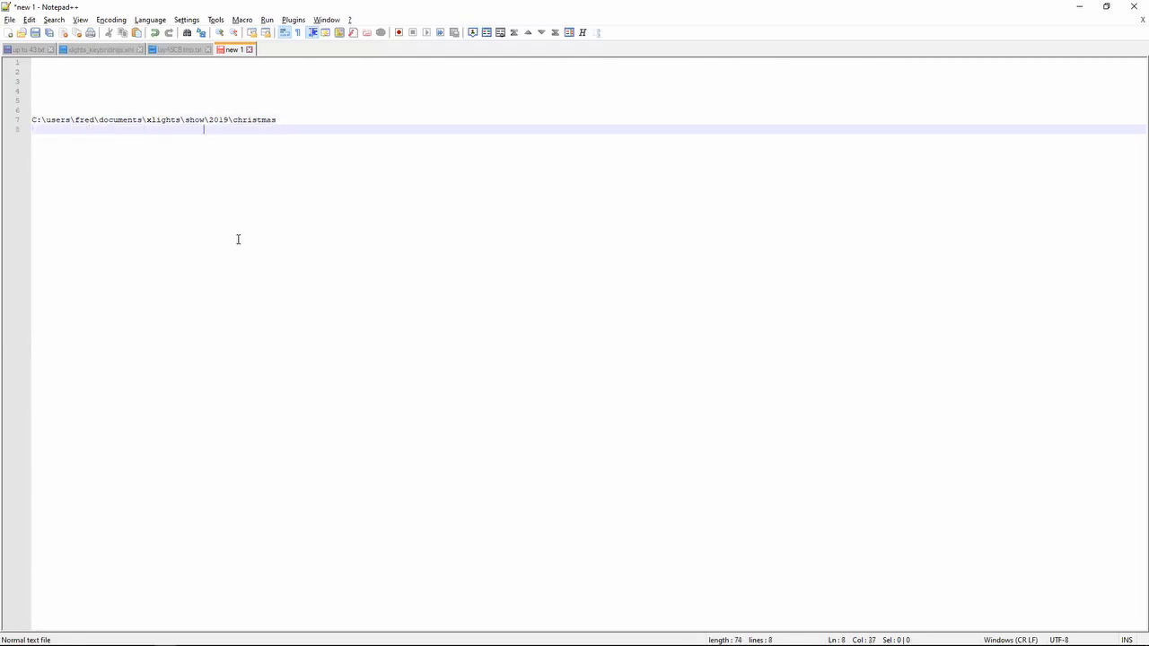
text(audio)
key(Return)
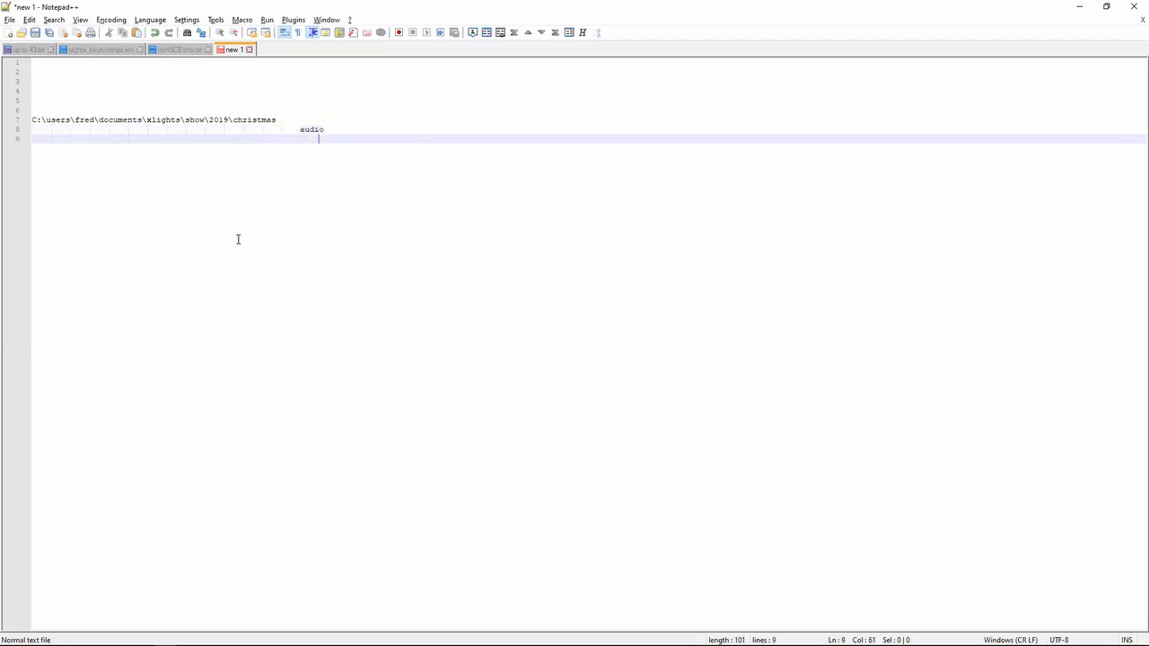
text(images)
key(Return)
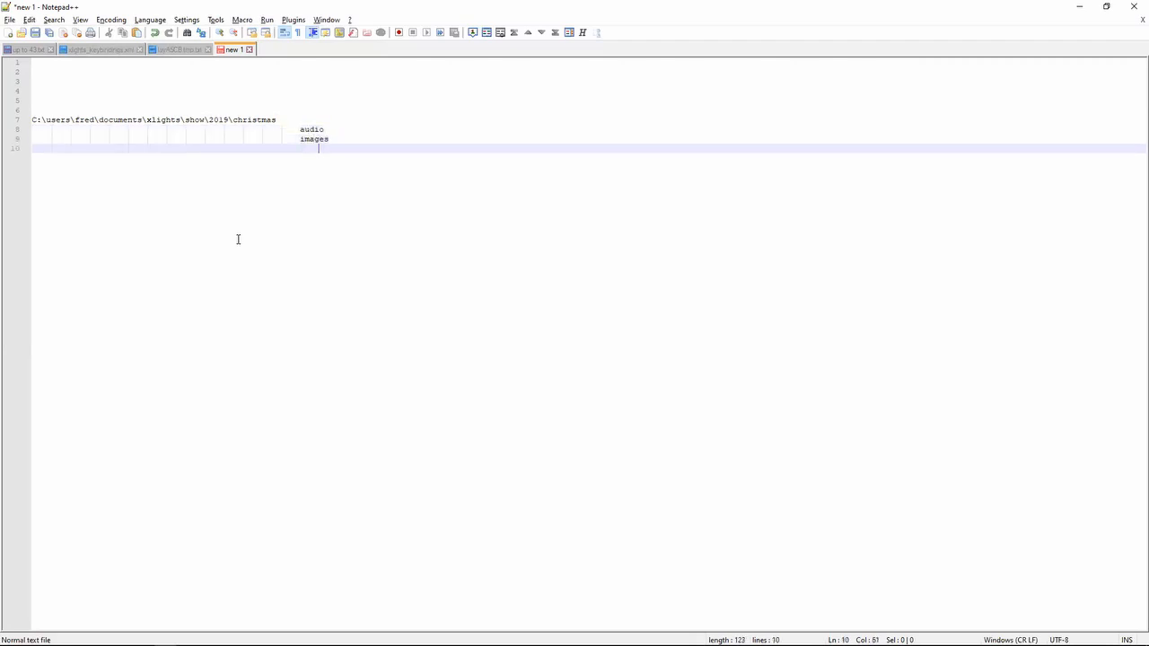
text(videos)
key(Return)
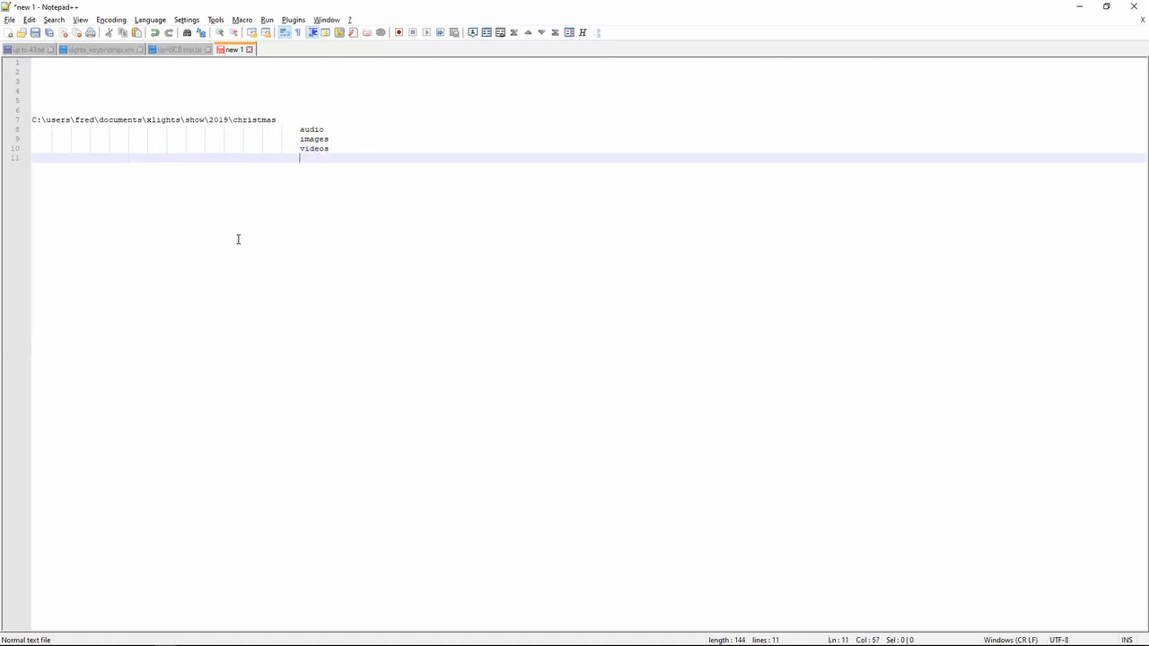
- Add seqxyz and imported to the list of subfolders below videos
text(seqxyz)
key(Return)
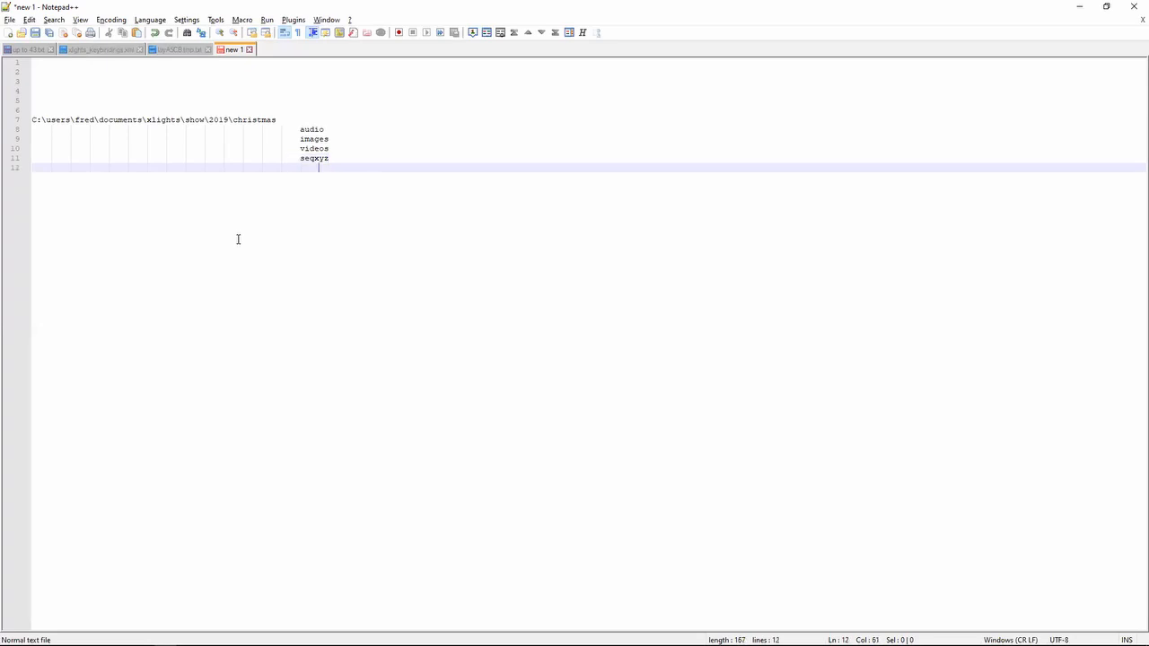
text(imports)
text(d)
- Append the file name <xlights_rgbeffects.xml> after the show folder path
key(Up)
key(Up)
key(Up)
key(Up)
key(Up)
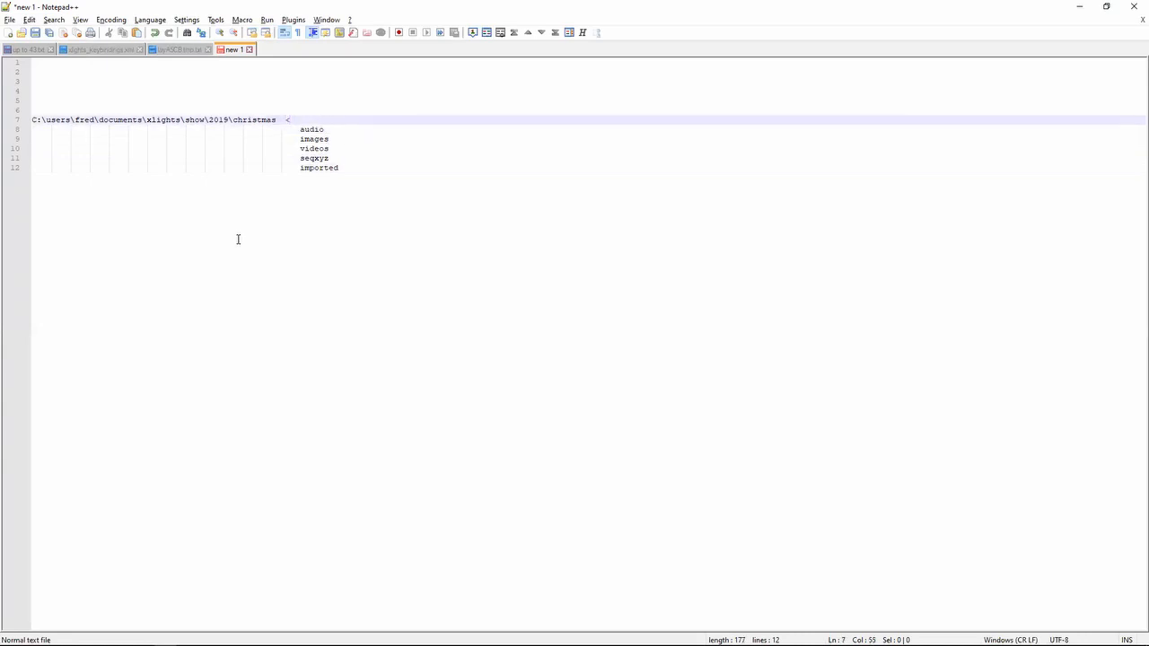
text(<xlights)
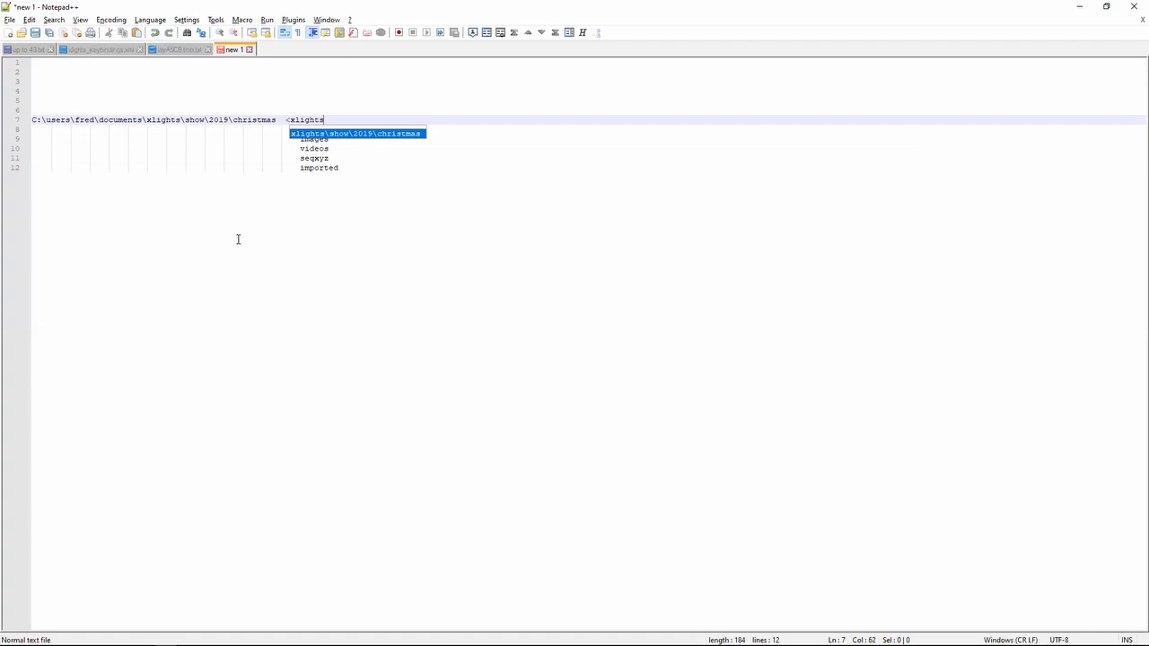
text(_zi)
key(BackSpace)
text(g)
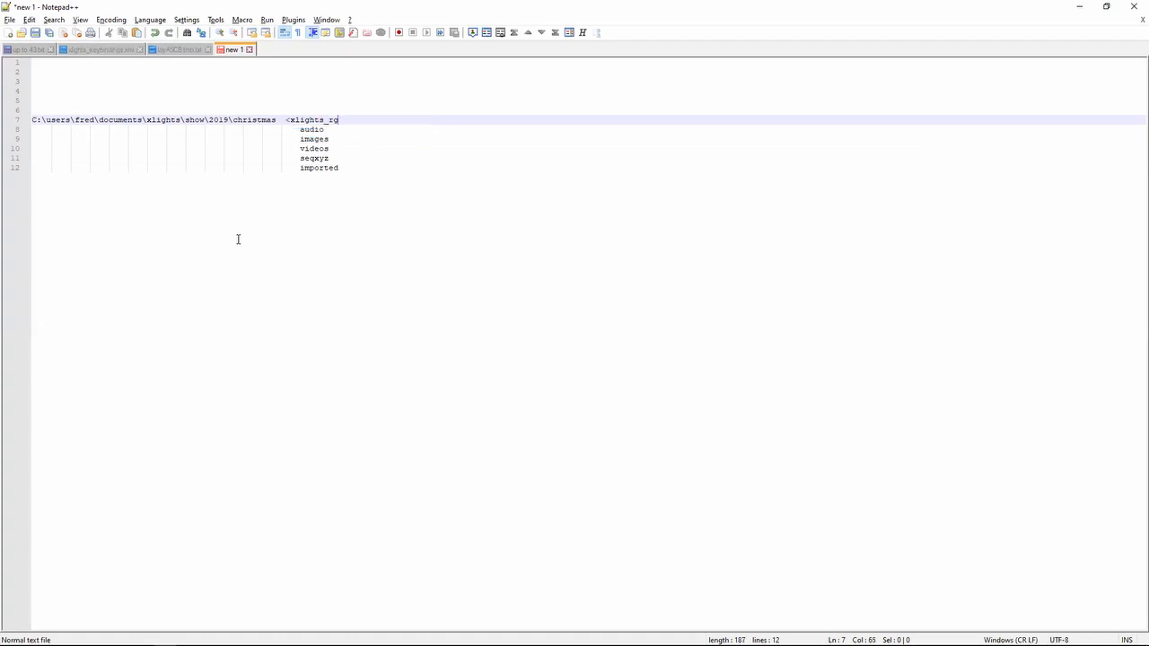
text(beffects.xml>)
- Replace the final folder name christmas with home in the show folder path
key(shift+Left)
key(shift+Left)
key(shift+Left)
key(shift+Left)
key(shift+Left)
key(shift+Left)
key(shift+Left)
key(shift+Left)
key(shift+Left)
key(shift+Left)
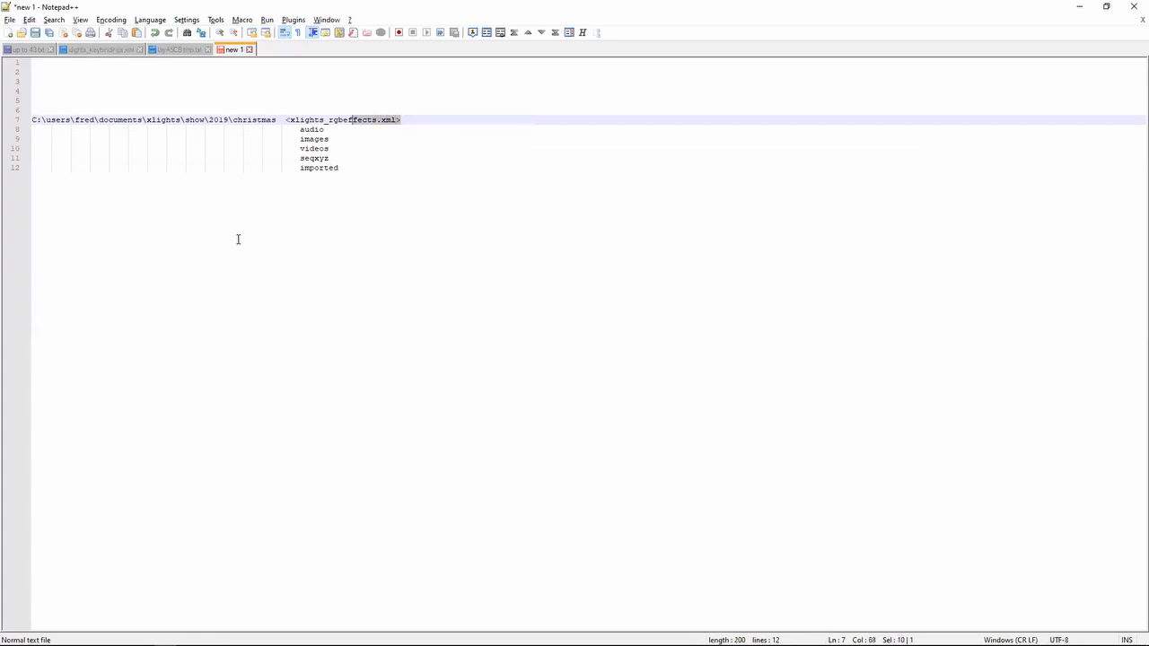
key(ctrl+Left)
key(ctrl+shift+Left)
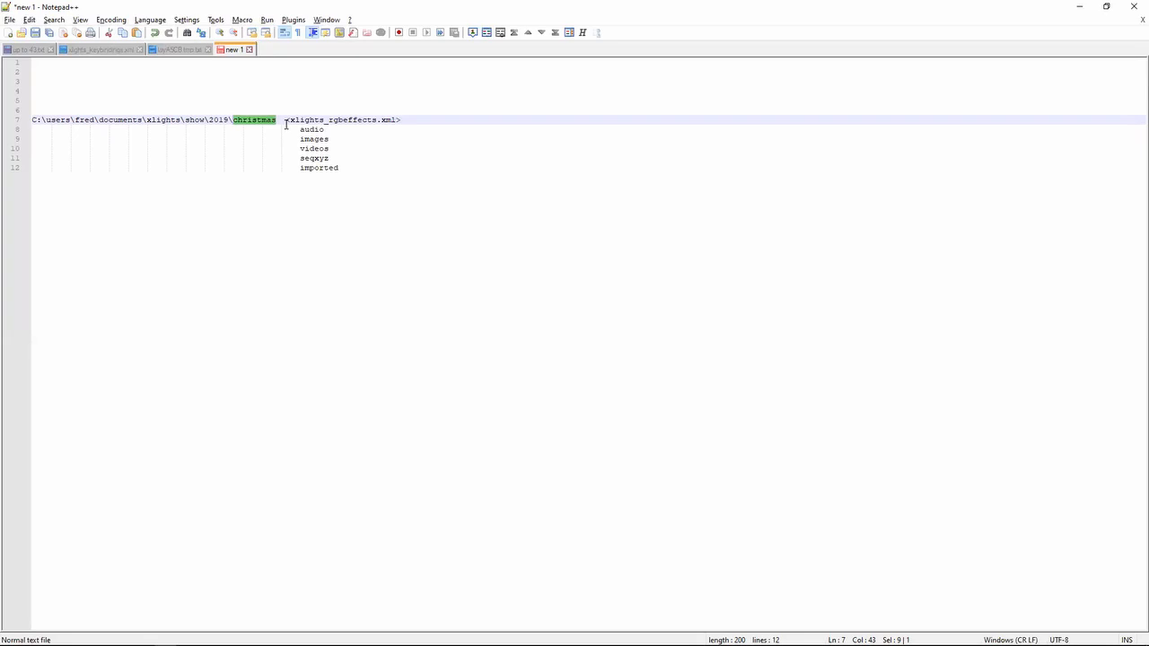
text(home)
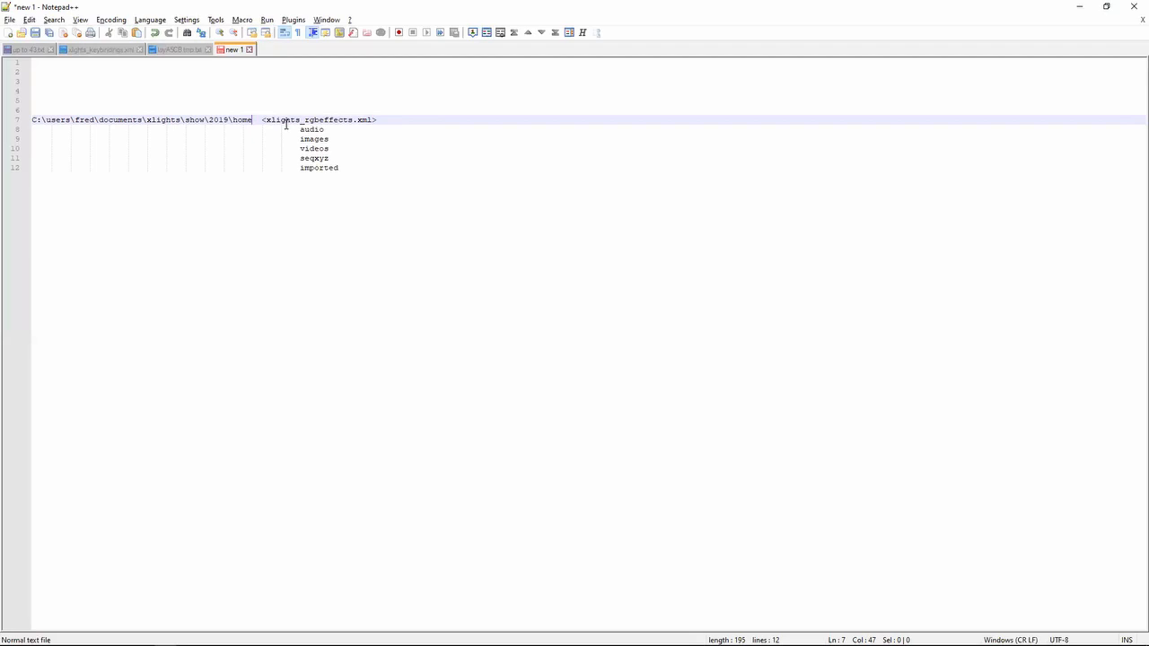
- Replace the C:\users start of the show folder path with \home
key(shift+Left)
key(shift+Left)
key(shift+Left)
key(shift+Left)
key(Left)
key(Home)
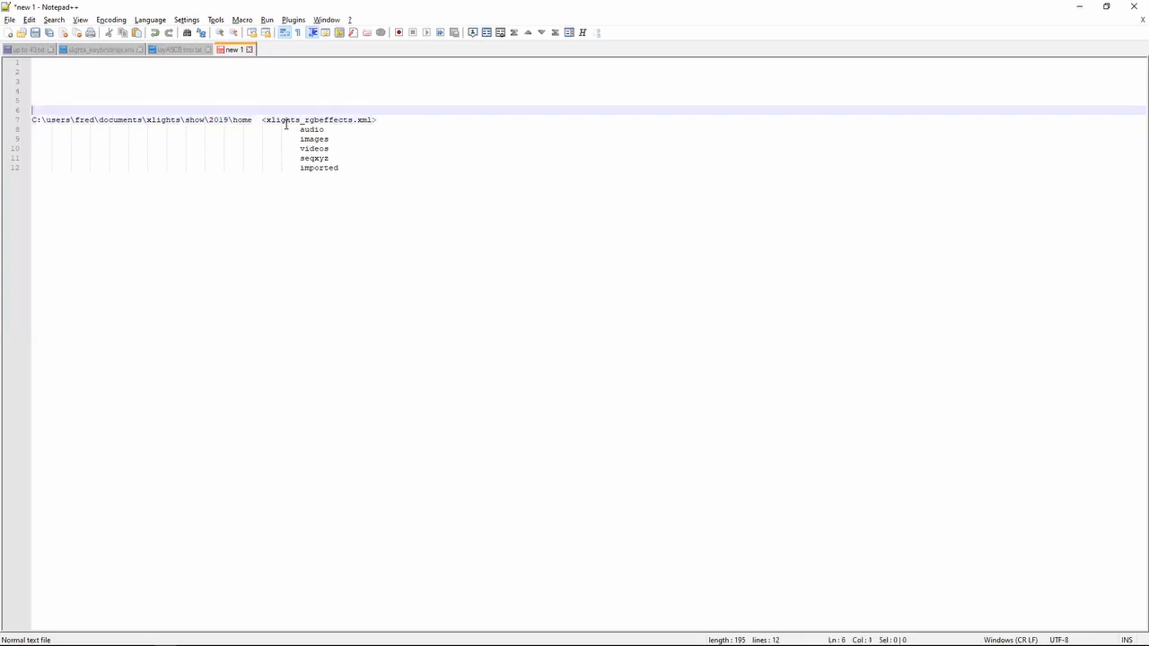
key(shift+Right)
key(shift+Right)
key(shift+Right)
key(shift+Right)
key(shift+Right)
key(shift+Right)
key(shift+Right)
key(shift+Right)
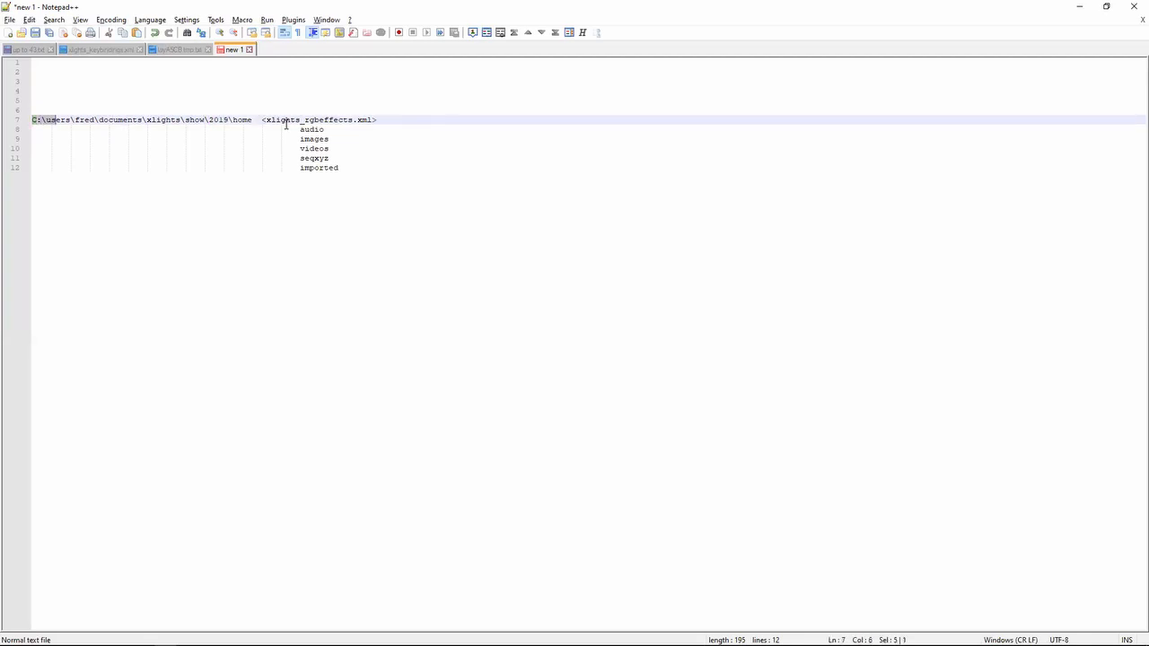
text(\home)
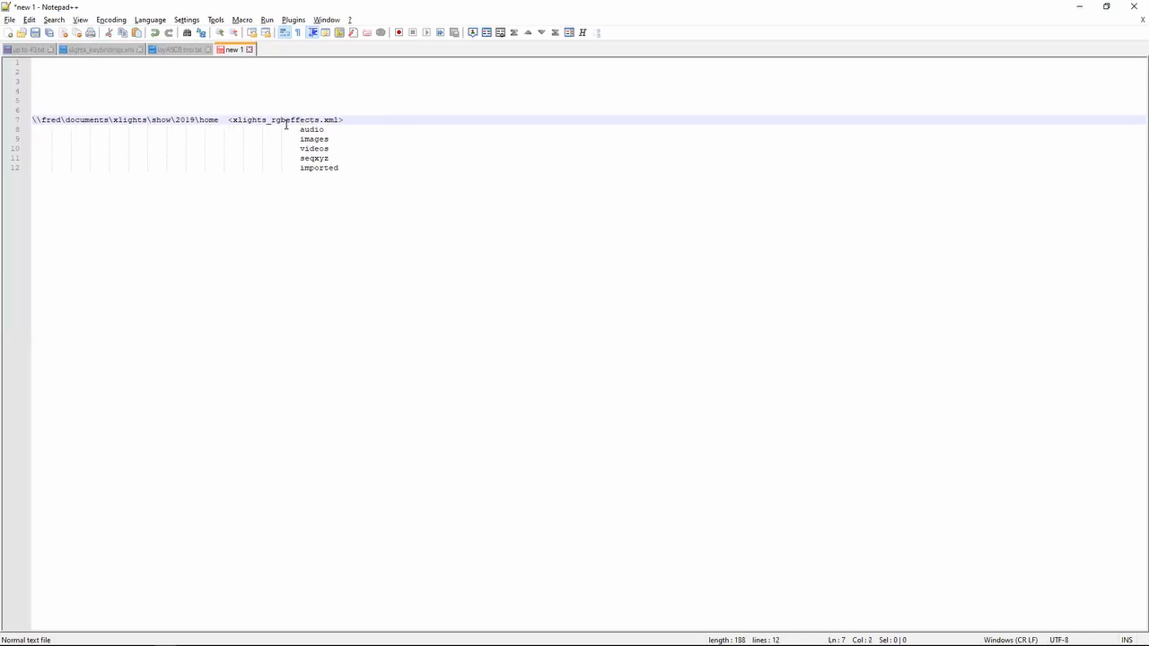
key(Right)
key(Right)
key(Right)
key(Right)
key(Right)
key(Right)
key(Right)
key(Right)
key(Right)
key(Right)
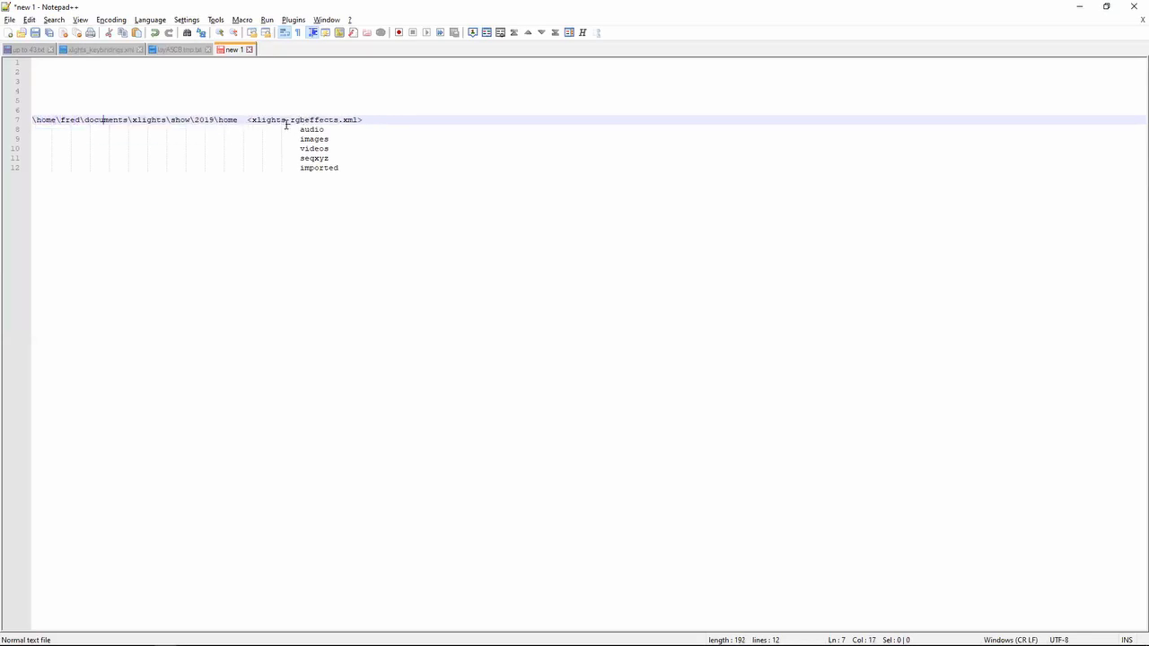
key(Right)
key(Right)
key(Right)
key(Right)
key(Right)
key(Right)
key(Right)
key(Right)
key(Right)
key(Right)
key(Right)
key(Right)
- Rename the first folder of the show folder path to repeat the user folder's name
key(Left)
key(Left)
key(Left)
key(Left)
key(shift+Left)
key(shift+Left)
key(shift+Left)
key(shift+Left)
key(Left)
key(shift+Right)
key(shift+Right)
key(shift+Right)
key(shift+Right)
key(Home)
key(shift+Right)
key(shift+Right)
key(shift+Right)
key(shift+Right)
text(fred)
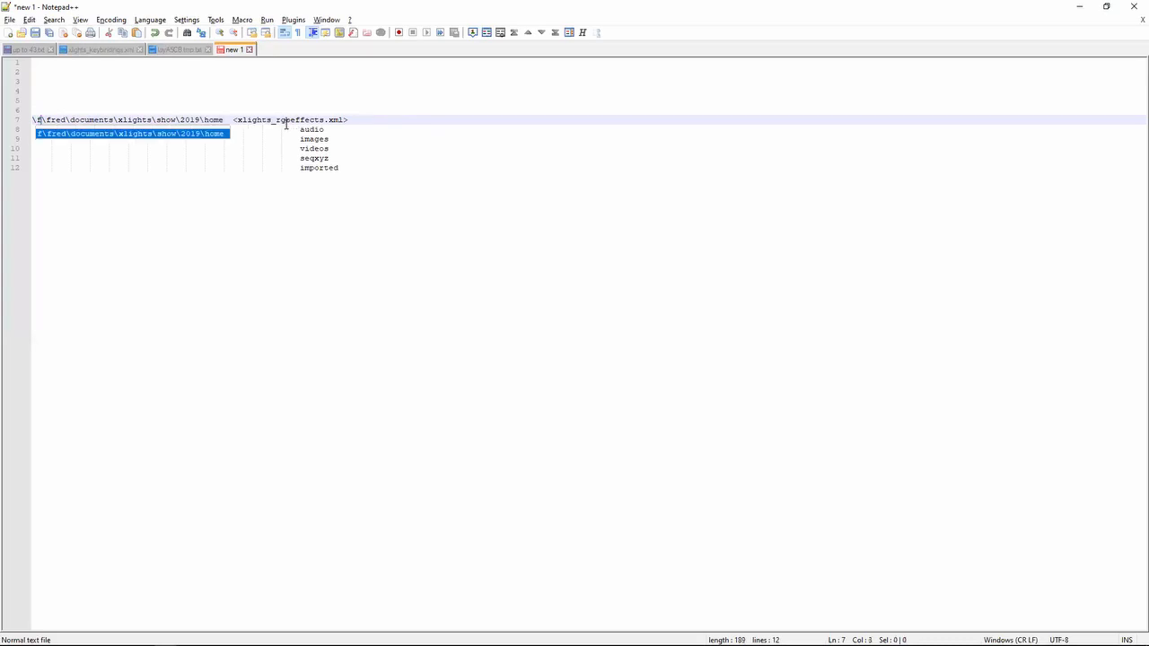
key(Right)
key(Right)
key(Right)
key(Right)
key(Right)
key(Right)
key(Right)
key(Right)
key(Right)
key(Right)
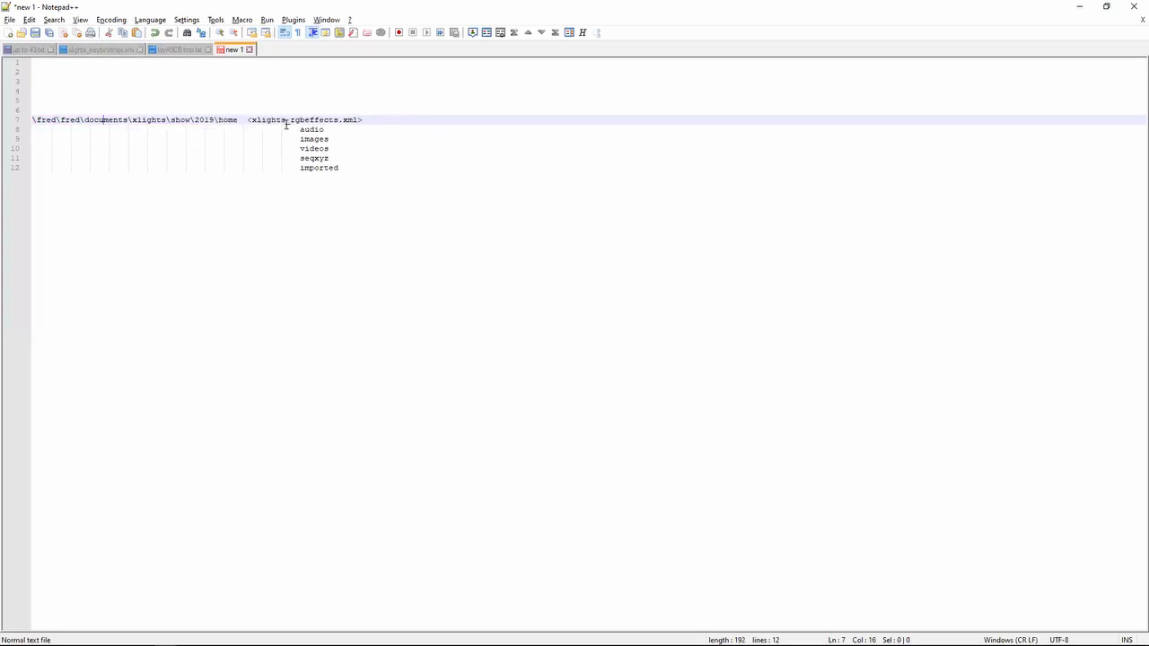
- Nest a home folder under imported with an audio subfolder inside it, and highlight the nested home entry
key(Down)
key(Down)
key(Down)
key(Down)
key(Down)
key(End)
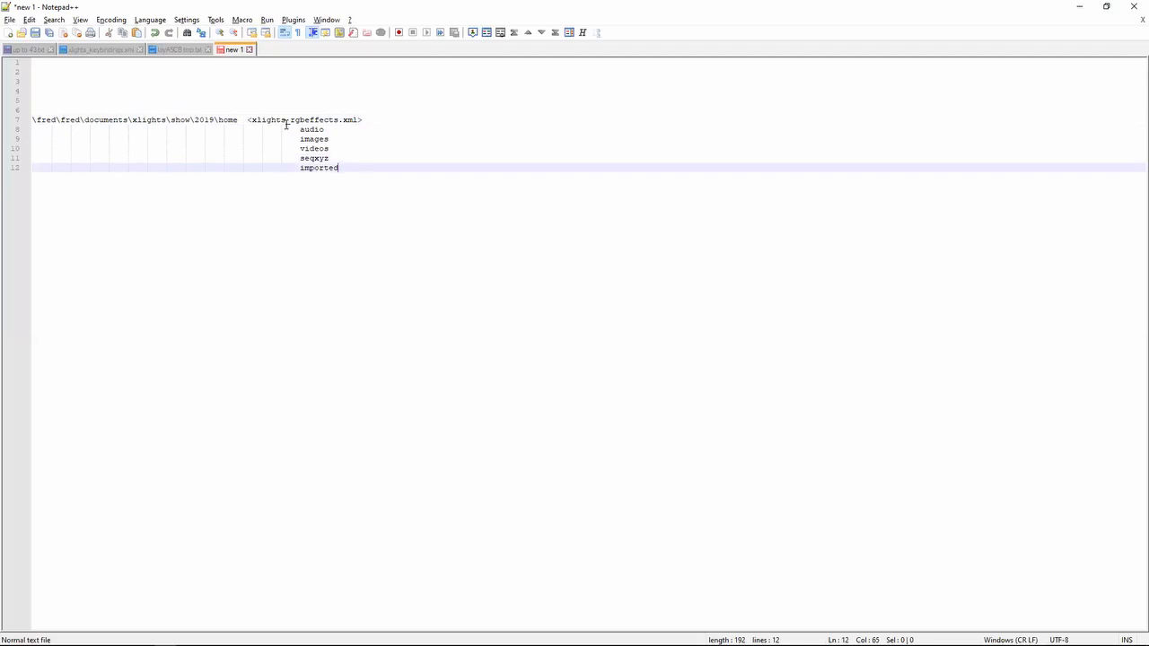
key(Return)
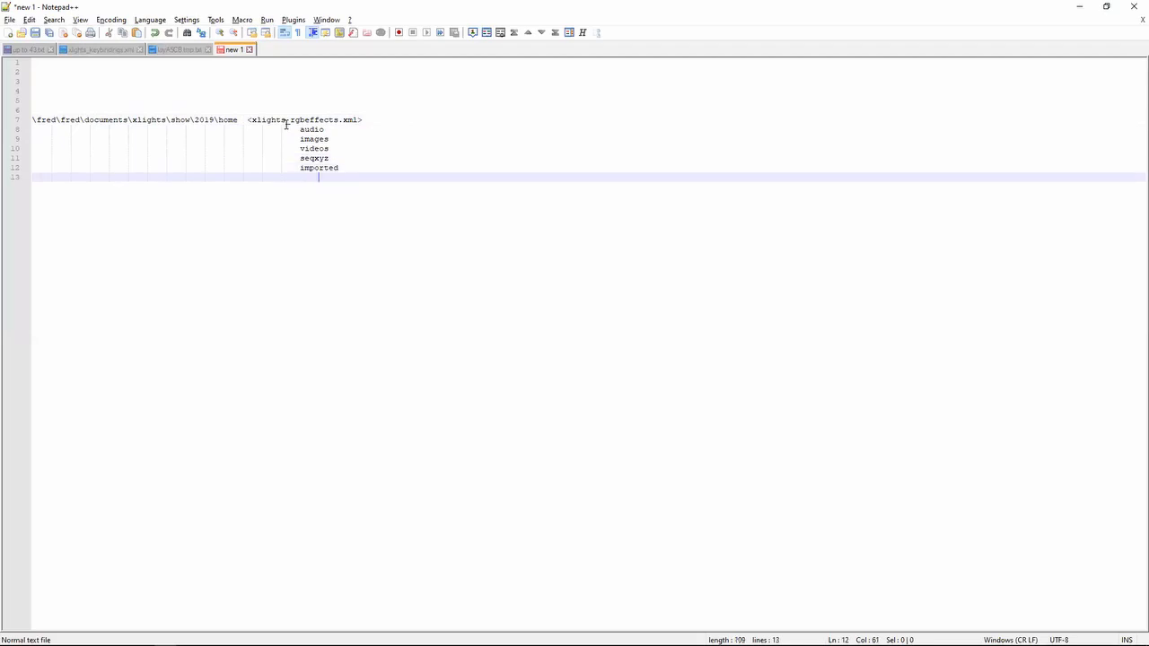
text(ho)
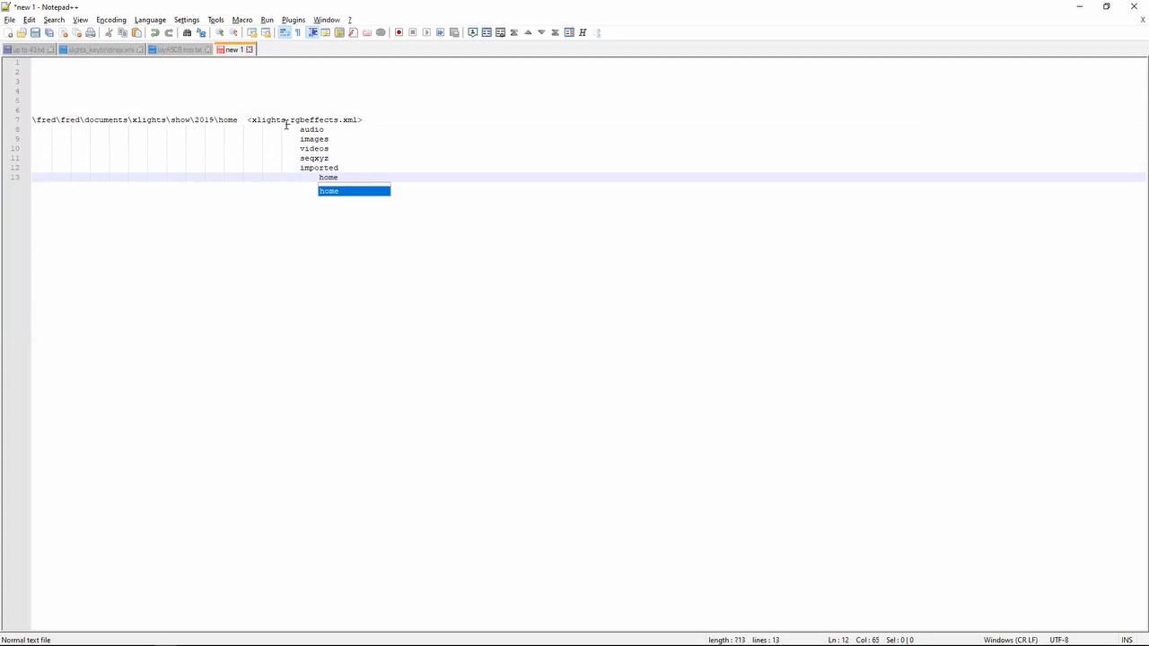
text(me)
key(Escape)
key(Return)
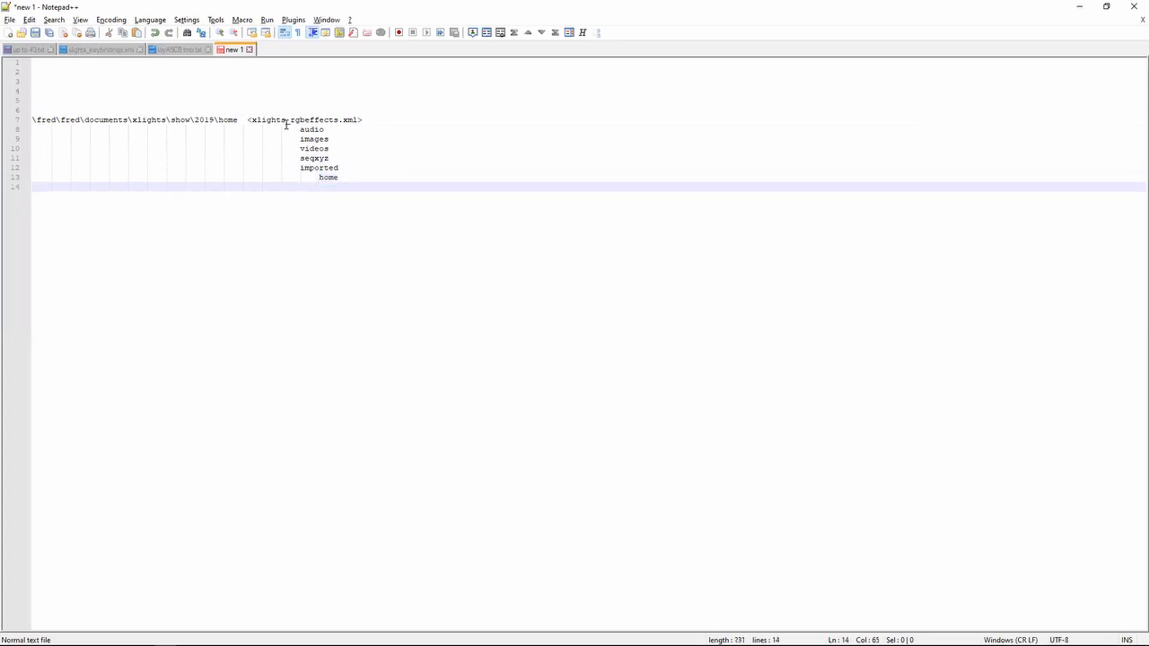
text(audio)
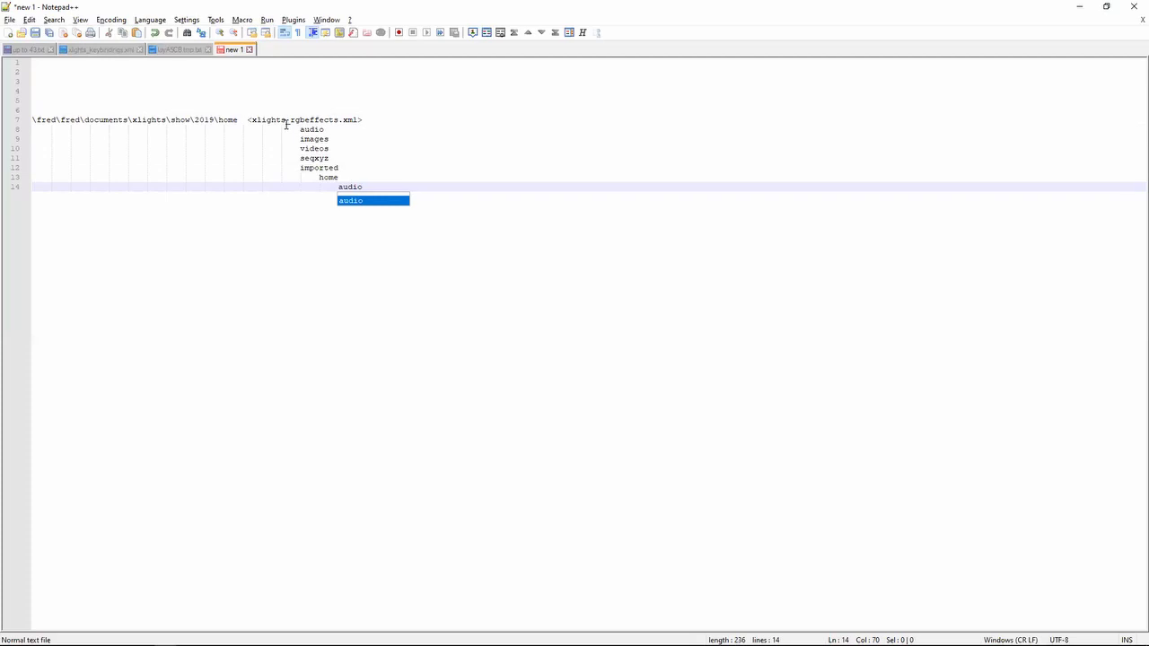
key(Escape)
key(Up)
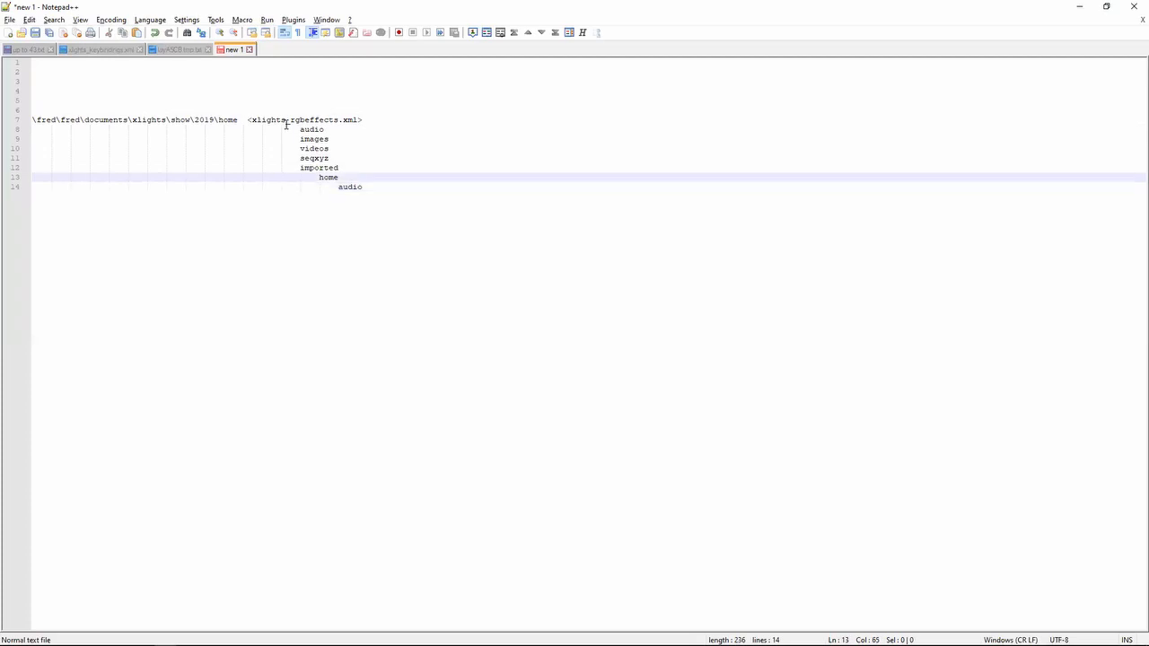
key(shift+Left)
key(shift+Left)
key(shift+Left)
key(shift+Left)
- Return to the up to 43.txt release notes and highlight the 2019.44 note about reuse of the show folder name in subdirectories
key(alt+Tab)
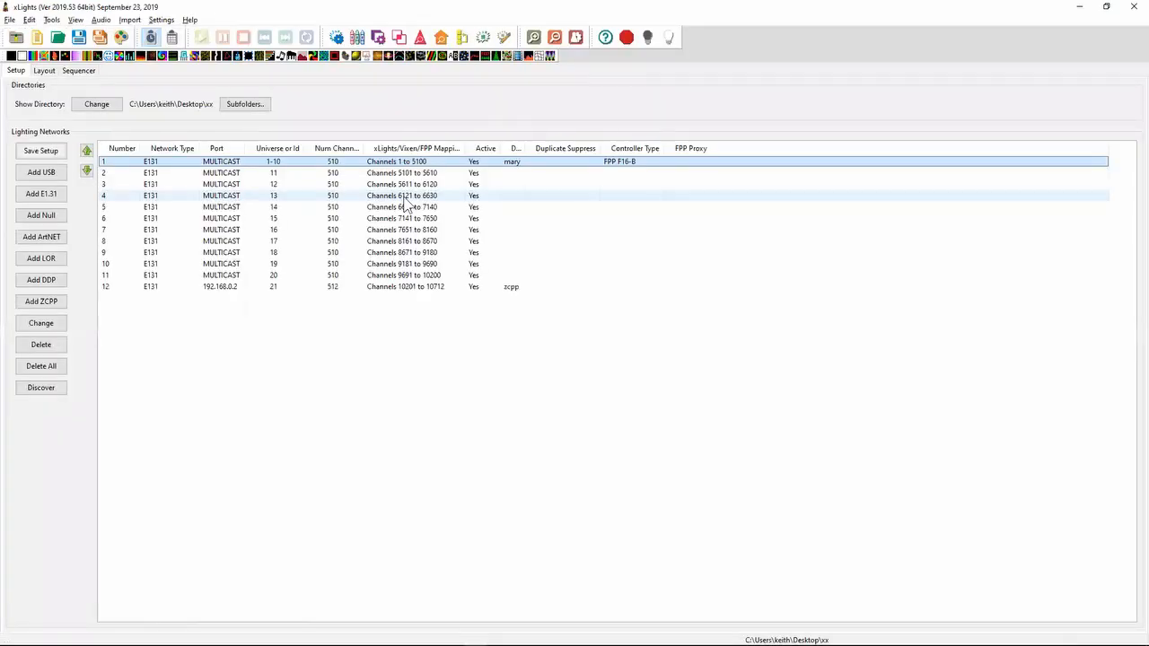
key(alt+Tab)
key(alt+Tab)
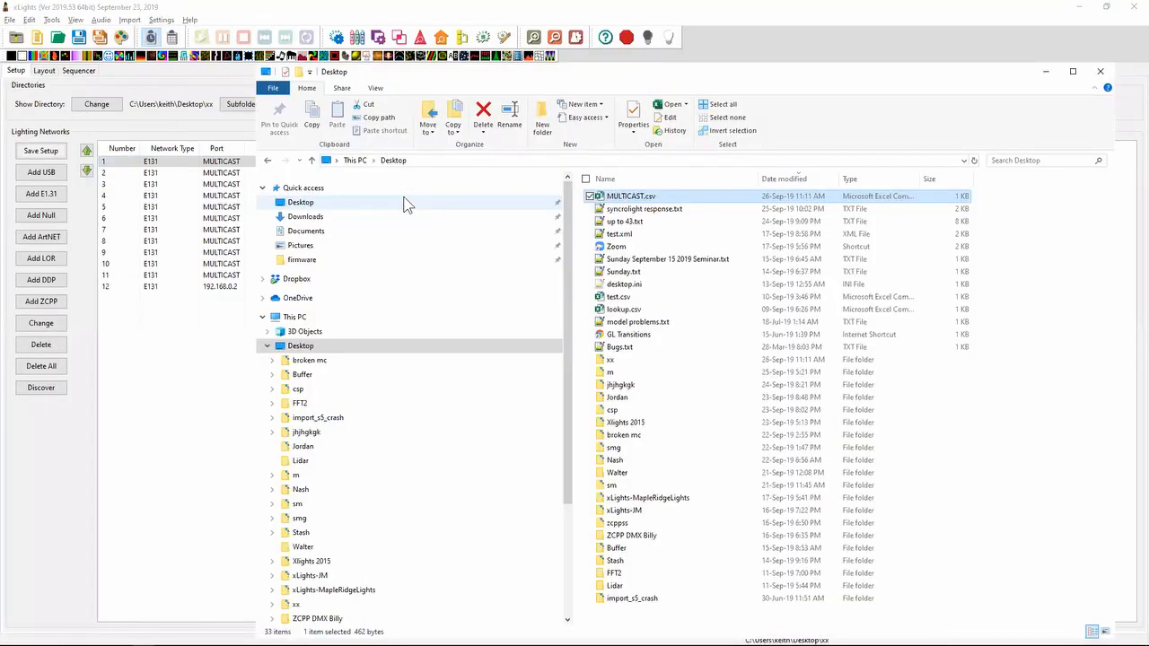
key(alt+Tab)
key(alt+Tab)
key(alt+Tab)
key(alt+Tab)
key(alt+Tab)
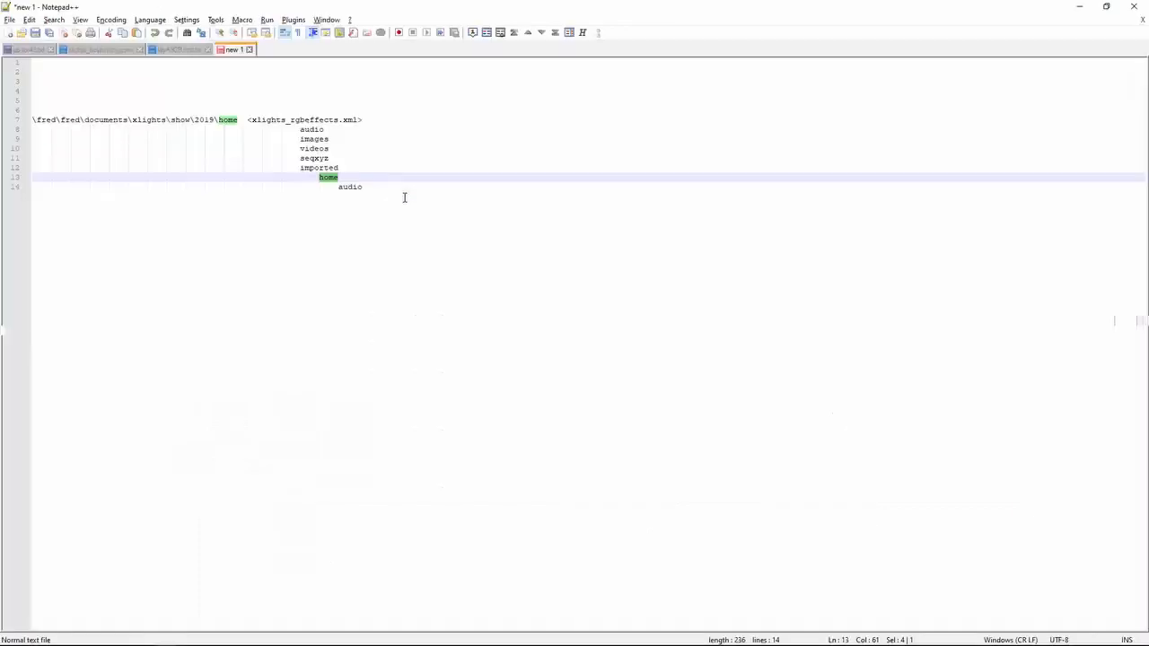
key(ctrl+shift+Up)
key(ctrl+Page_Up)
key(ctrl+Page_Up)
key(ctrl+Page_Up)
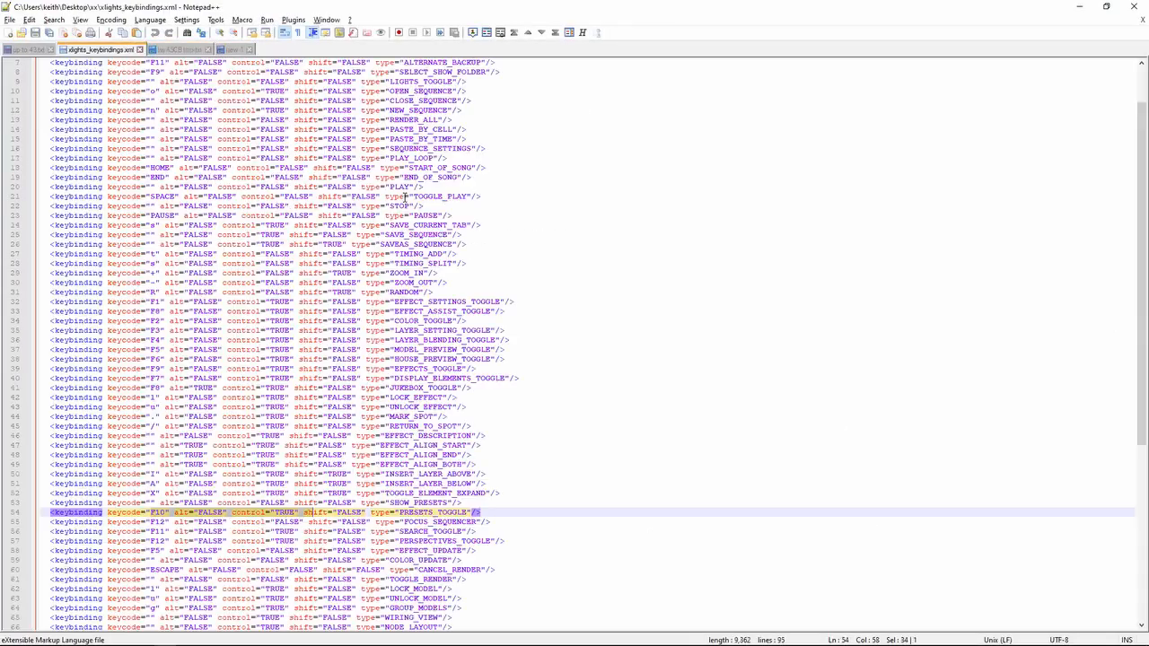
key(Down)
key(Up)
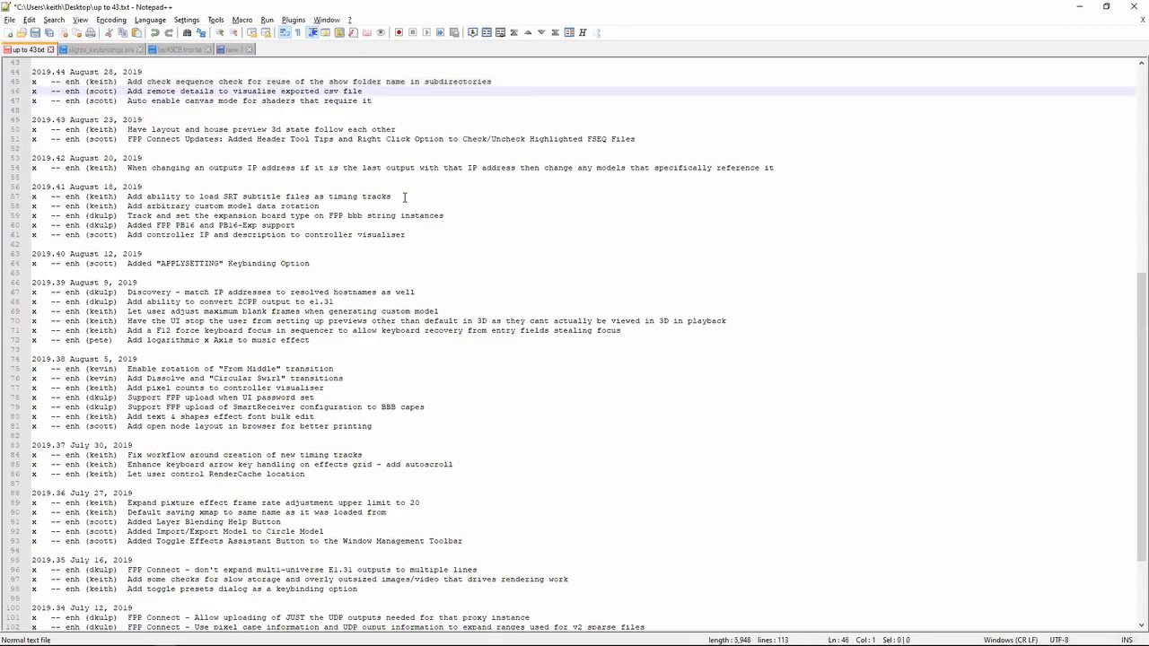
key(shift+Up)
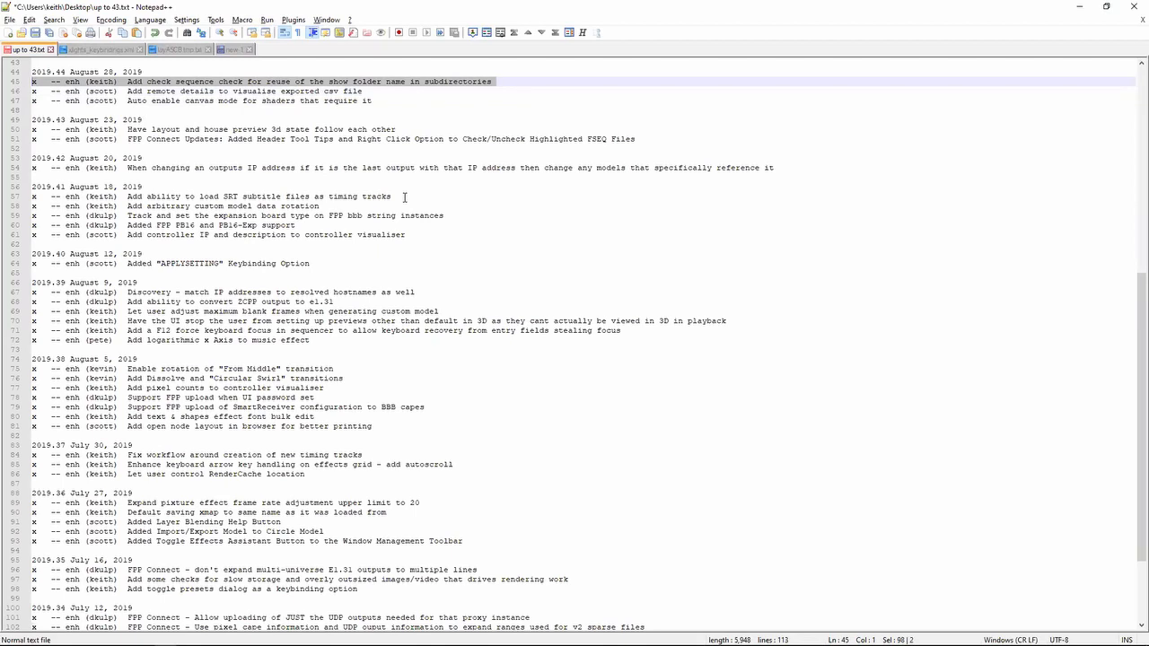
- Return to the folder example document and move the nested home line back below imported
key(ctrl+Page_Down)
key(ctrl+Page_Down)
key(ctrl+Page_Down)
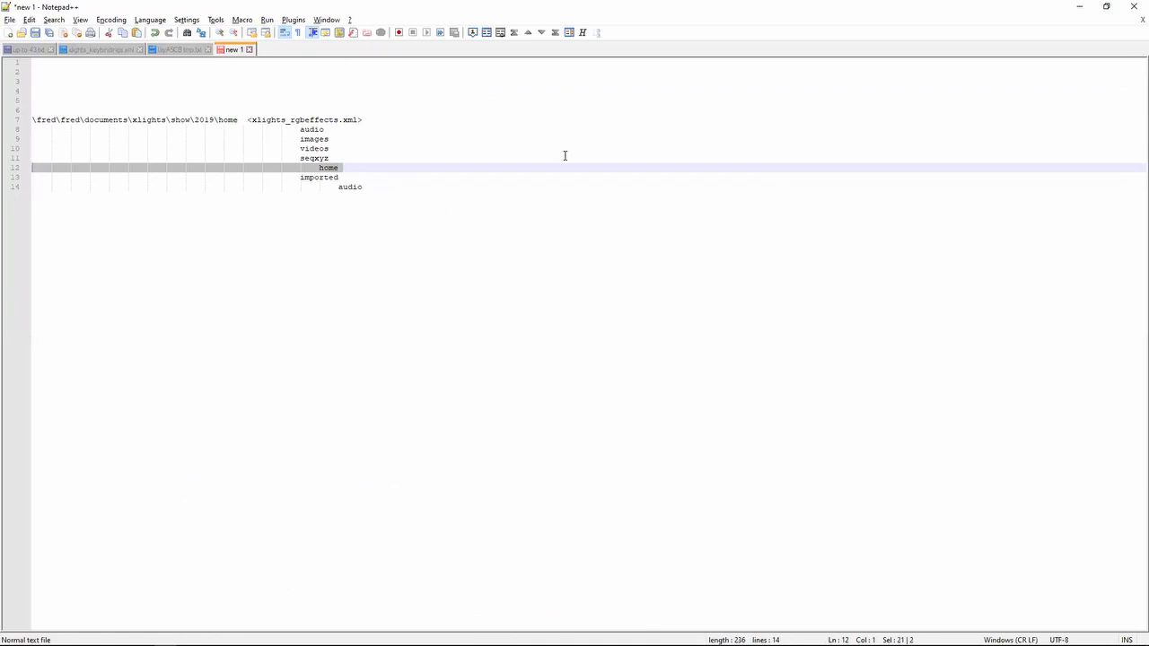
click(346, 165)
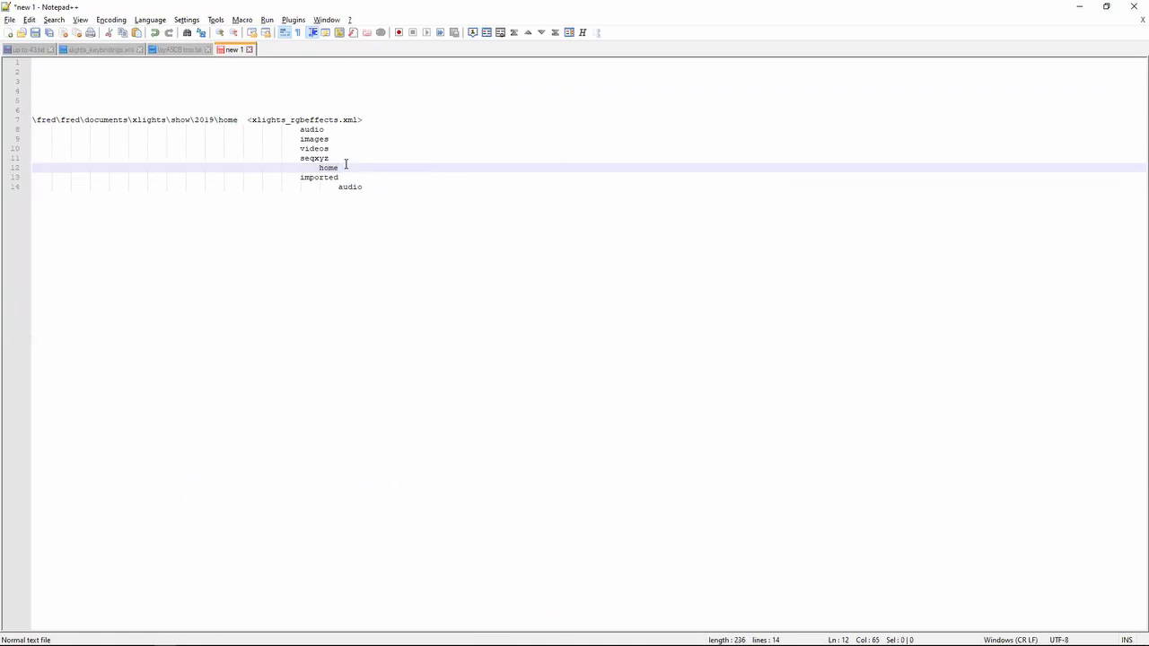
key(Up)
key(Down)
key(Home)
key(shift+Down)
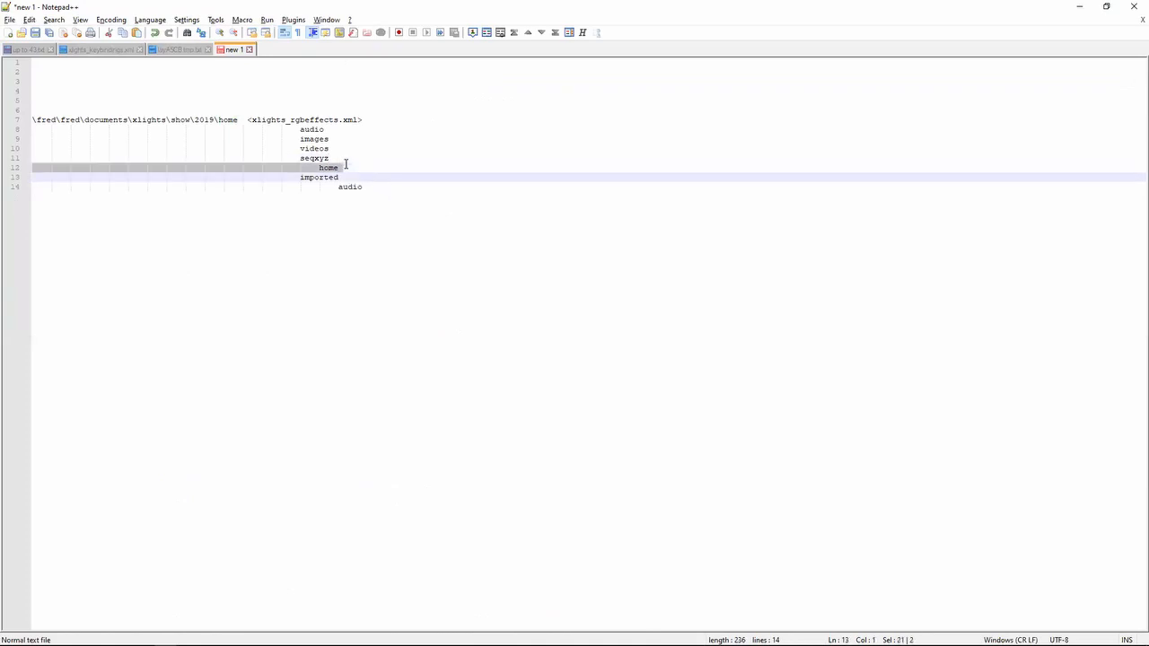
key(ctrl+x)
key(Down)
key(ctrl+v)
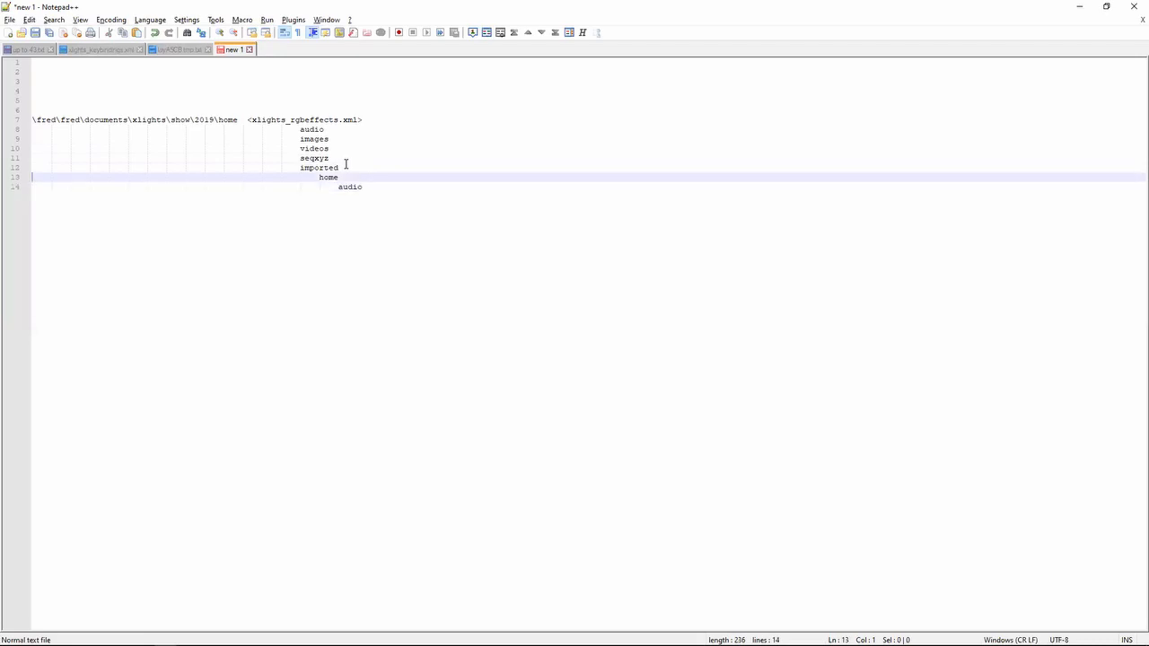
- Switch back from the folder example to the up to 43.txt release notes
key(End)
key(shift+End)
key(super+e)
key(alt+Tab)
key(ctrl+Tab)
key(ctrl+Tab)
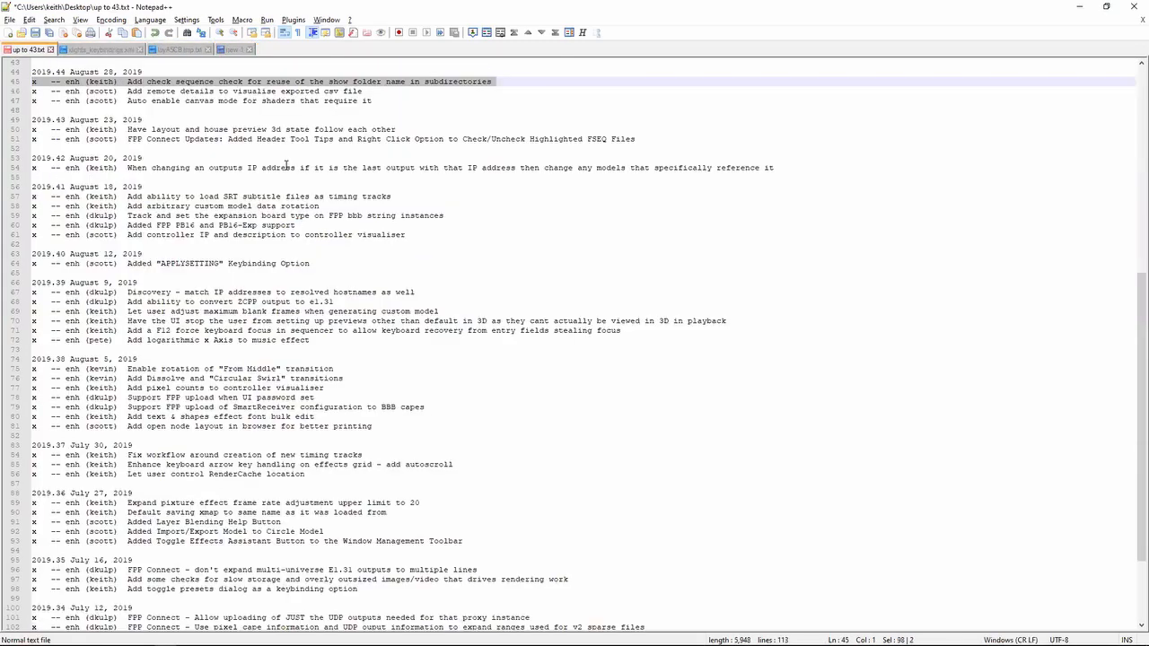
- Highlight the 2019.46 release note about the option to hide the body of moving head lights
key(Up)
key(Up)
key(Up)
key(Up)
key(Up)
key(Up)
key(Up)
key(Up)
key(Up)
key(Up)
key(Up)
key(Up)
key(Up)
key(Up)
key(Up)
key(Up)
key(Up)
key(Up)
key(Up)
key(Up)
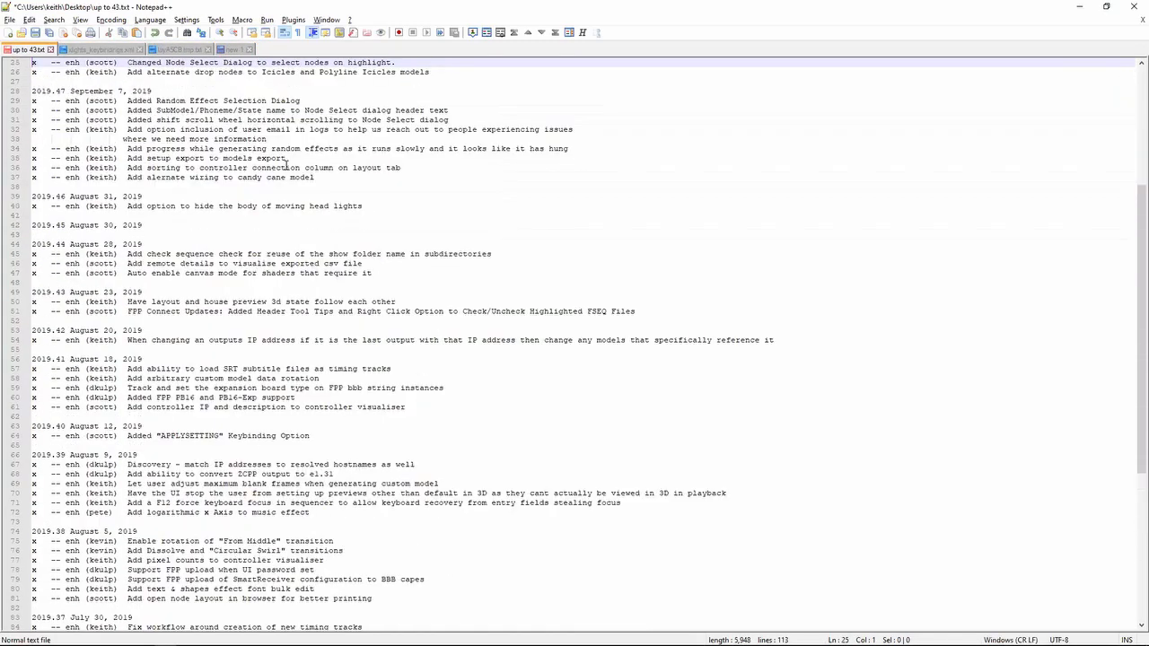
key(Up)
key(Up)
key(Up)
key(Up)
key(Up)
key(Up)
key(Up)
key(Up)
key(Up)
key(Down)
key(Down)
key(Down)
key(Down)
key(Down)
key(Down)
key(Down)
key(Down)
key(Down)
key(Down)
key(Down)
key(Down)
key(Down)
key(Down)
key(Down)
key(Down)
key(Down)
key(Down)
key(Down)
key(Down)
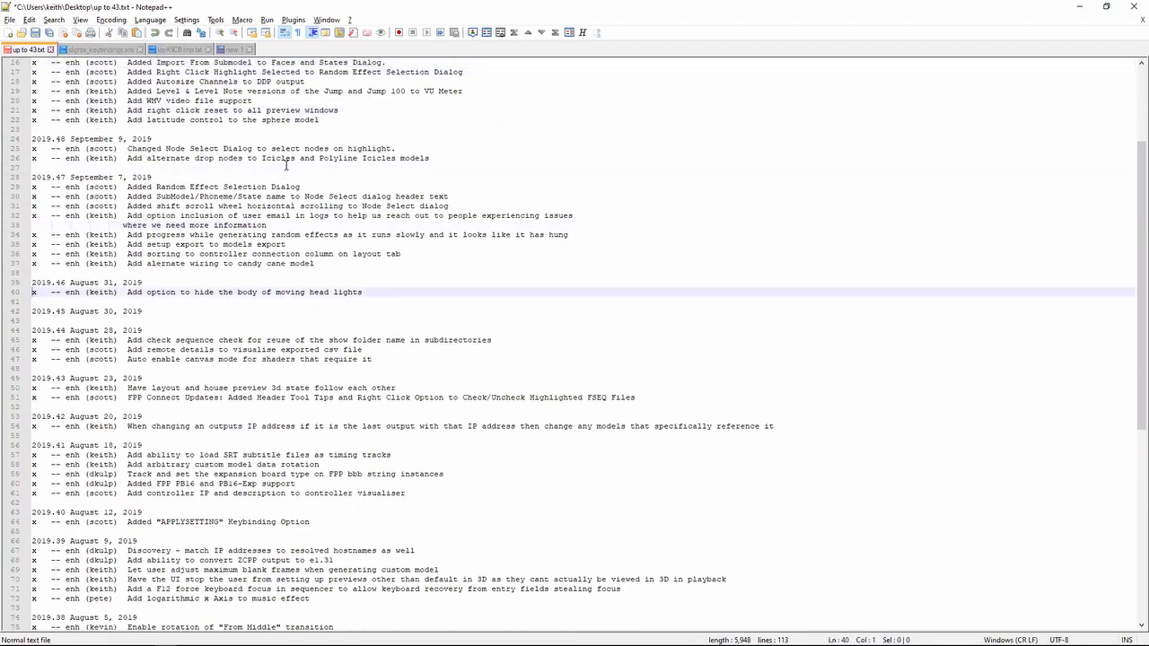
key(Down)
key(shift+Up)
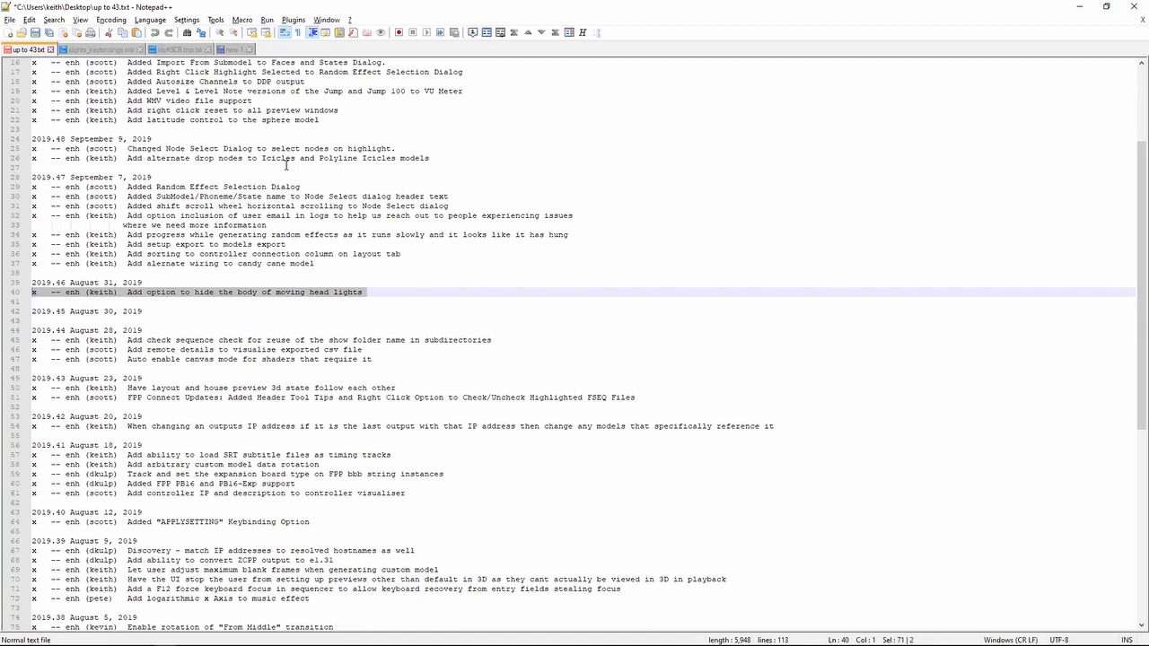
- Switch to the xLights layout and draw a DMX model in the empty area beneath the two dotted grids
key(alt+Tab)
key(alt+Tab)
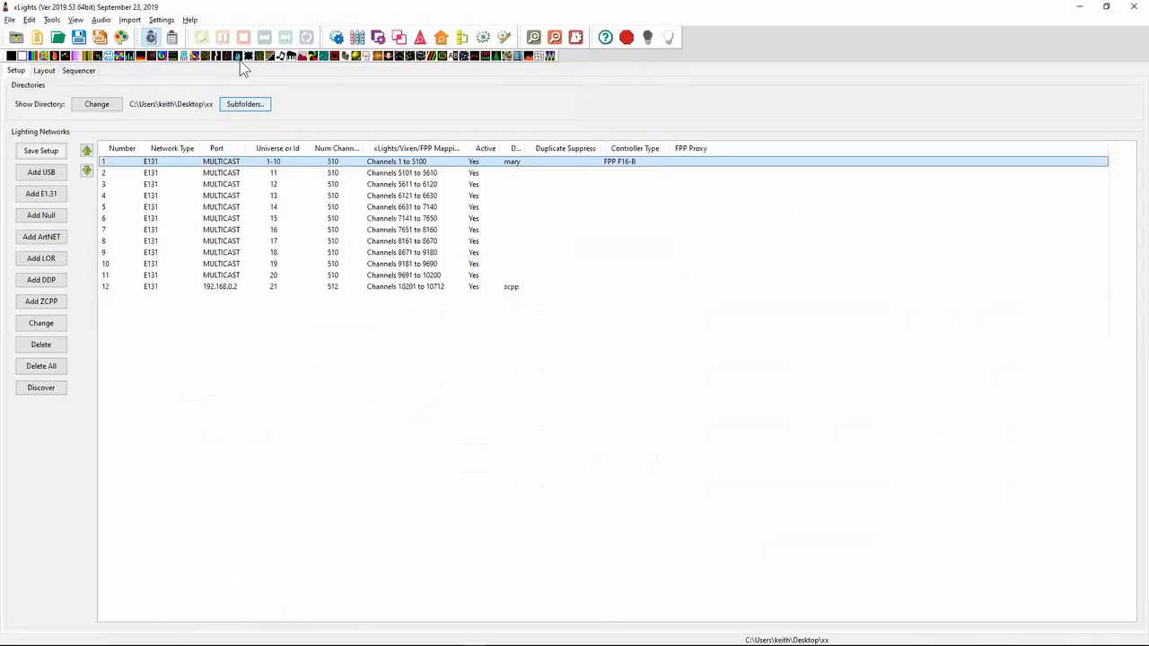
click(43, 71)
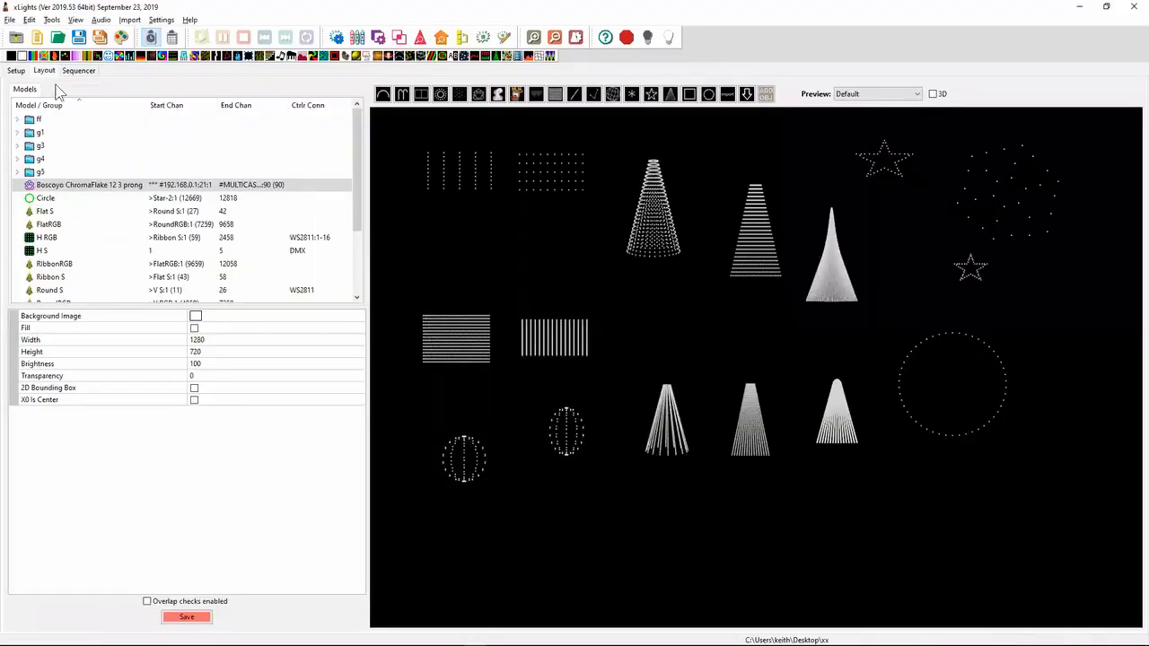
click(499, 96)
drag(480, 242, 549, 266)
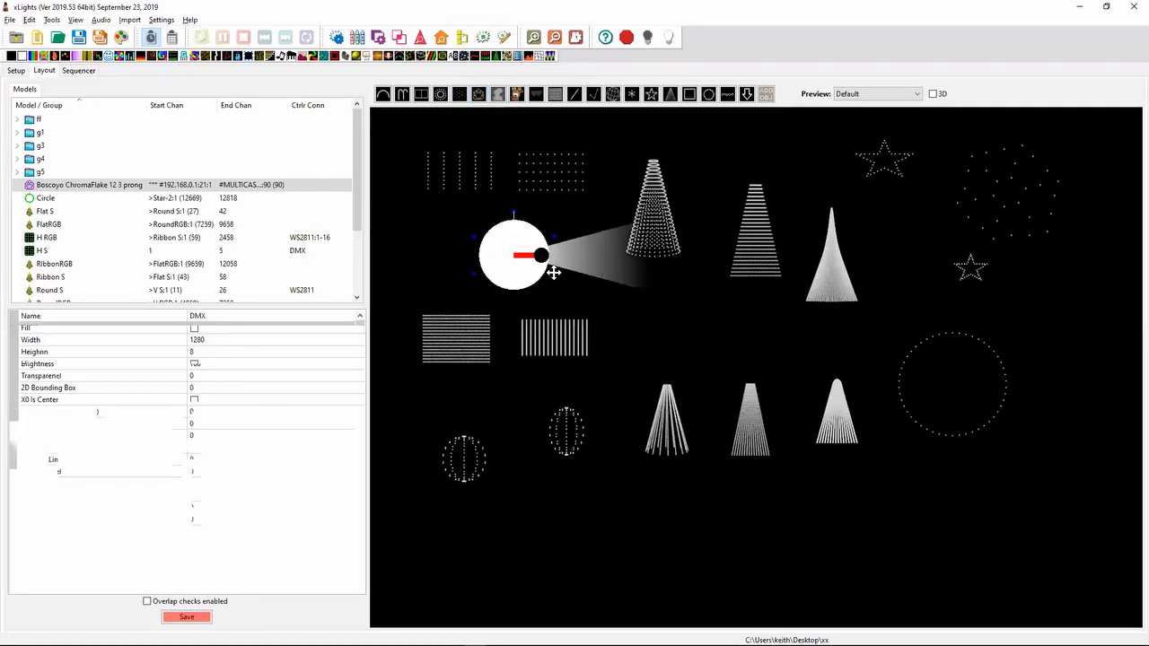
- Set the DMX model's style to Moving Head 3D and enable Hide Body
click(312, 341)
click(313, 341)
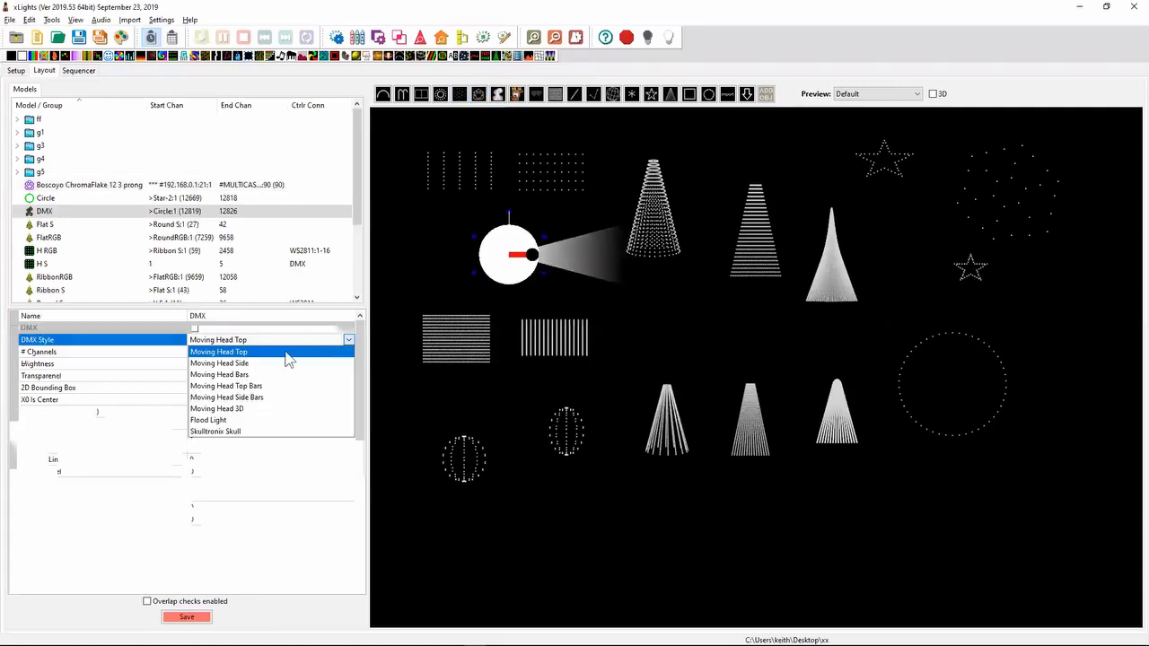
click(271, 411)
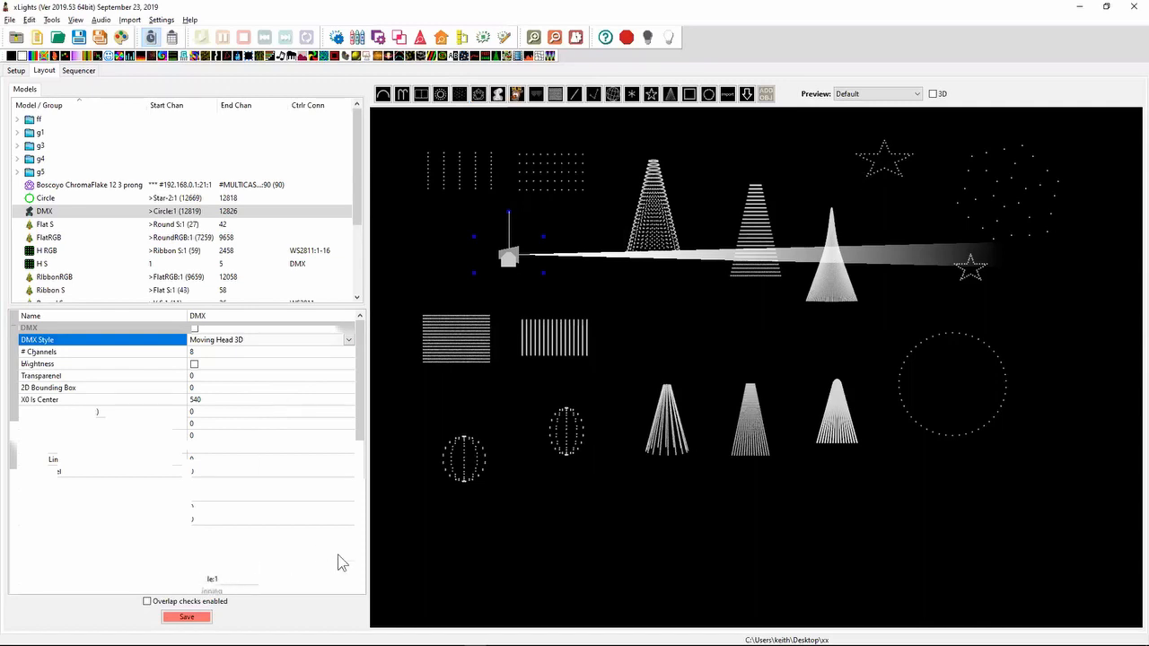
click(194, 365)
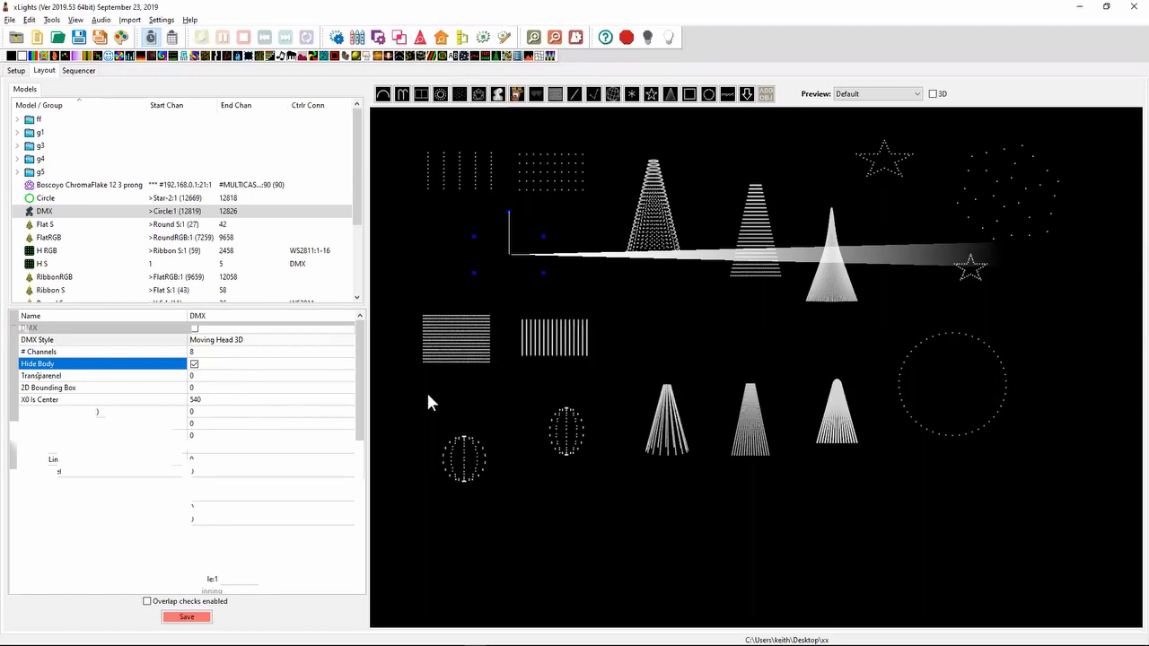
- Set the moving head's Pan Orientation first to 15 and finally to 55
click(215, 375)
click(210, 387)
text(15)
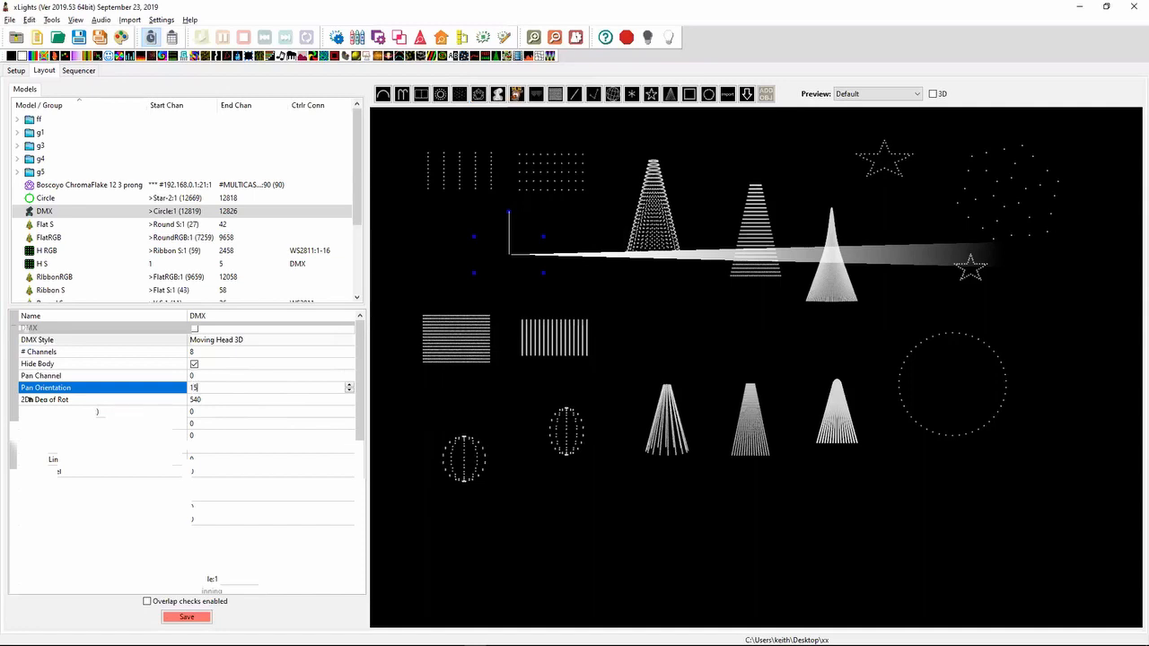
key(Return)
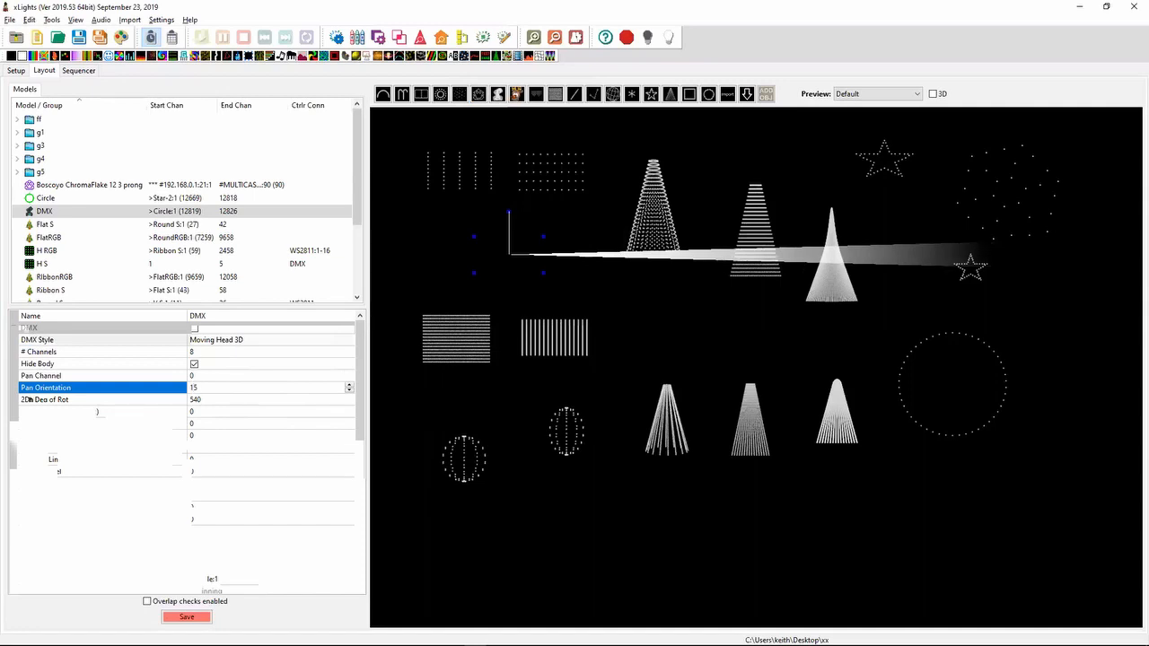
click(217, 389)
key(shift+Left)
key(shift+Left)
key(Left)
key(shift+Right)
text(5)
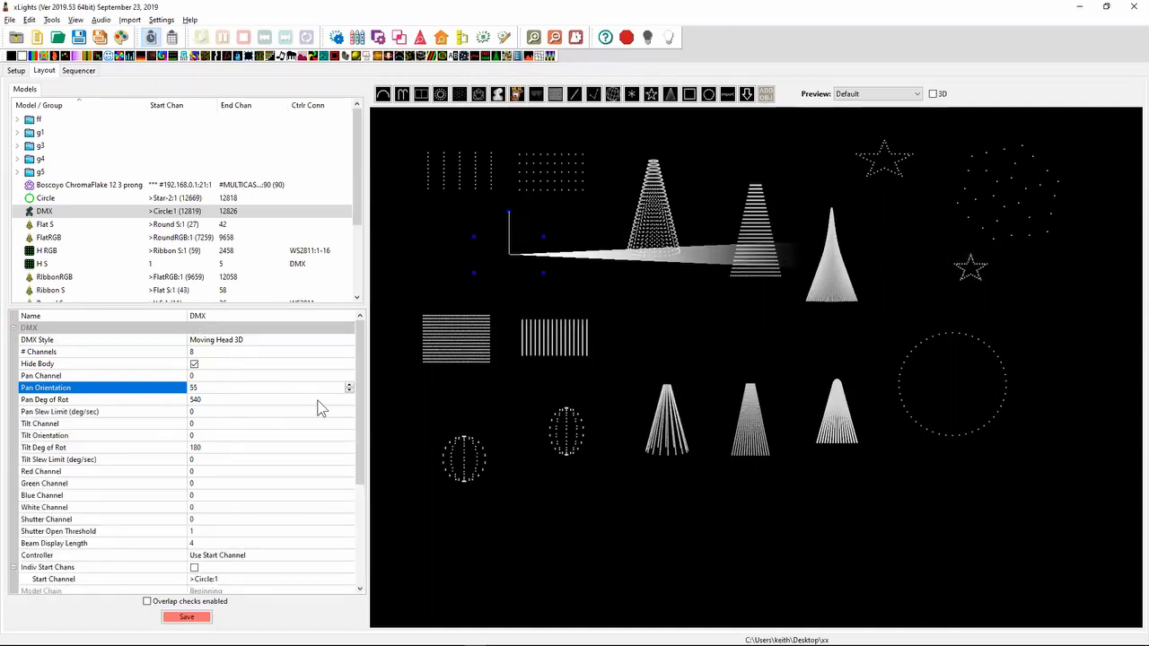
- Set the moving head's Tilt Orientation to 34
click(206, 435)
text(34)
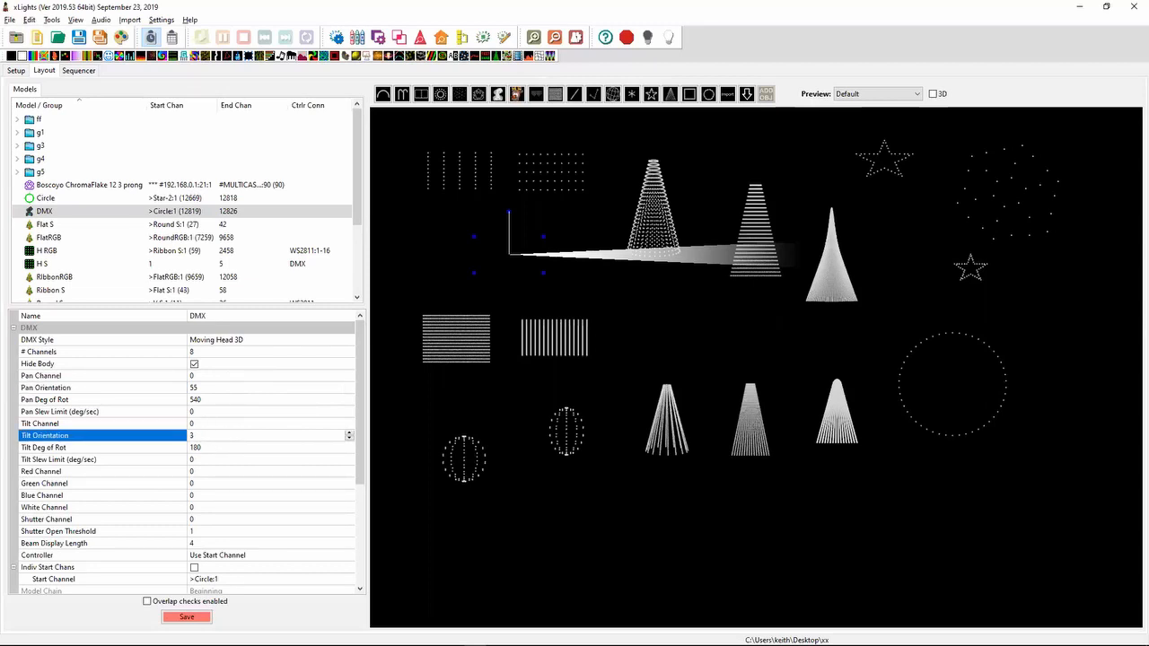
key(Return)
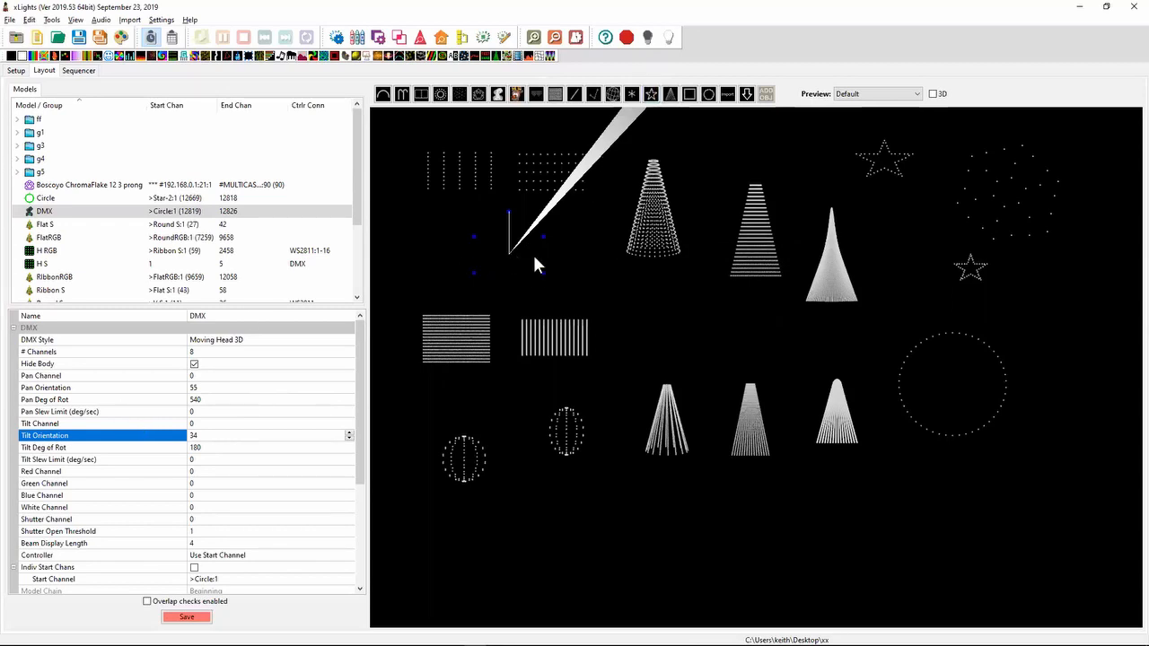
- Return to the up to 43.txt release notes and highlight the 2019.47 note about alternate wiring for the candy cane model
key(alt+Tab)
key(alt+Tab)
key(alt+Tab)
key(Tab)
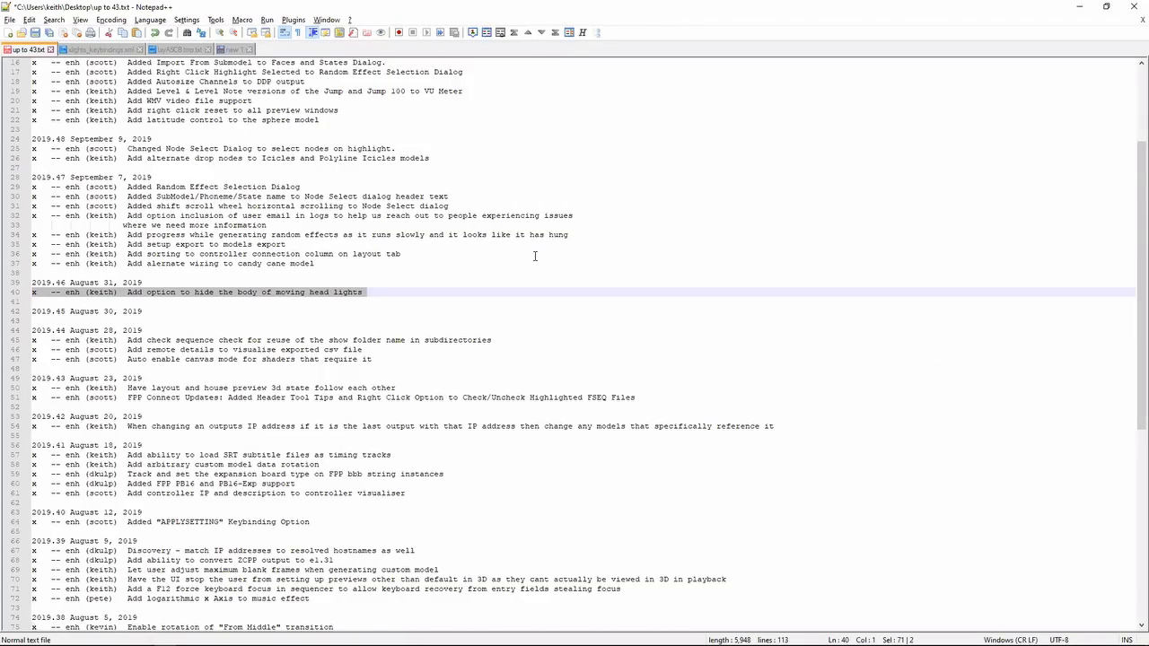
key(Up)
key(Up)
key(Up)
key(Down)
key(shift+Up)
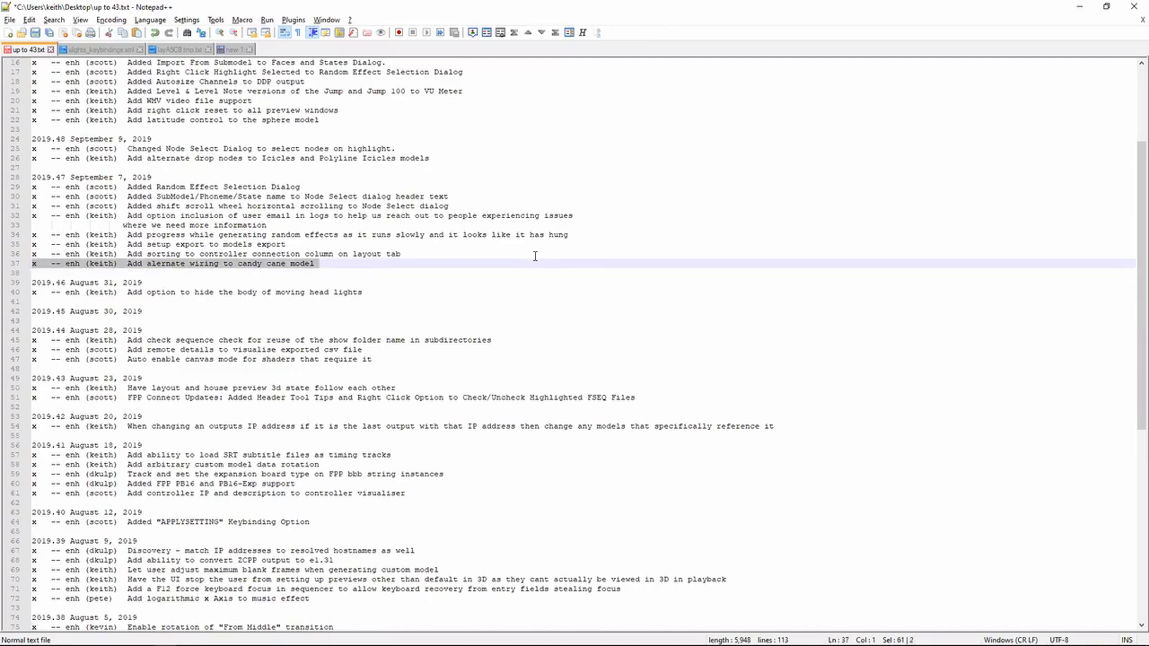
- Switch back to xLights and draw a Candy Canes model in the gap above the lower row of trees
key(alt+Tab)
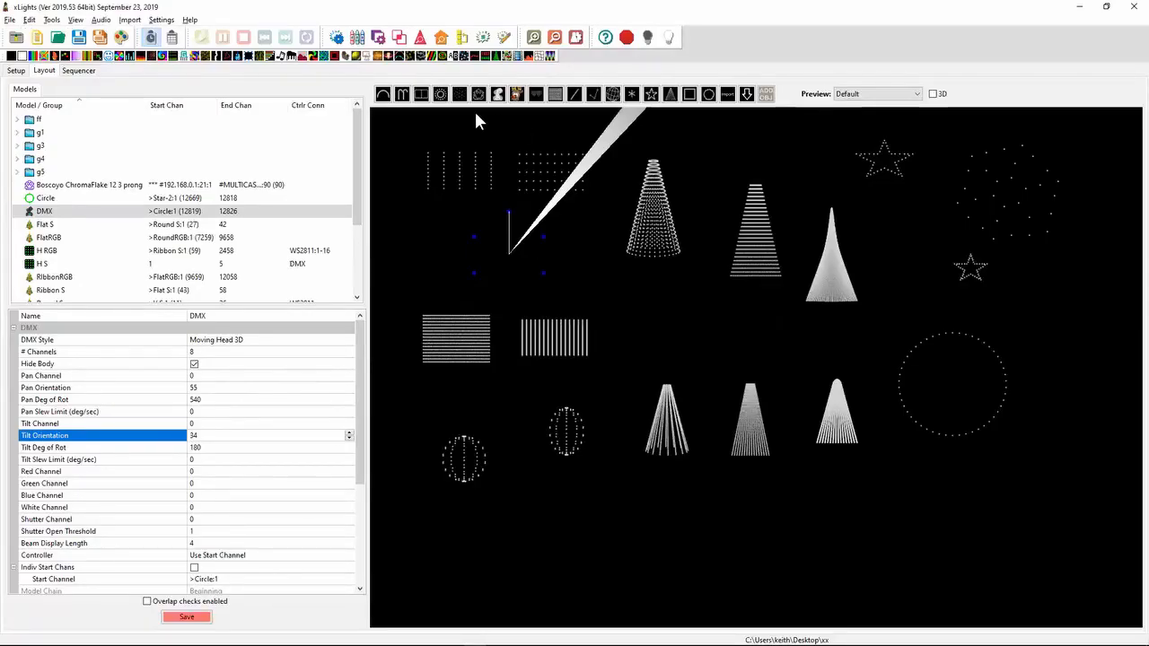
click(718, 337)
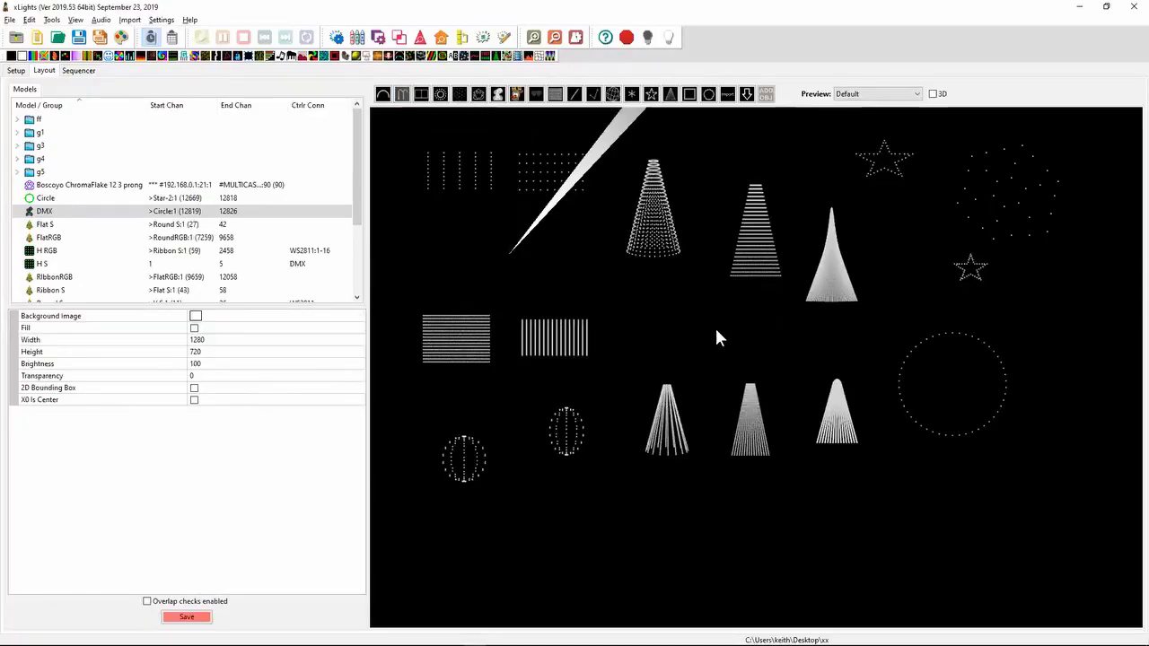
drag(641, 352, 726, 351)
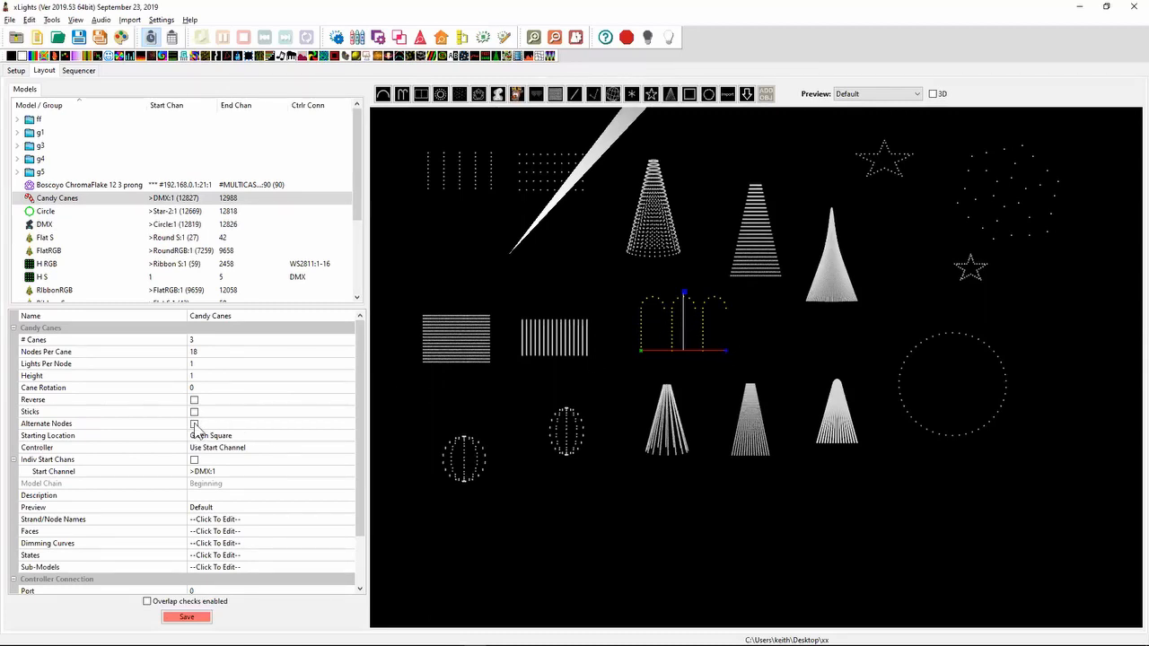
- Inspect the Candy Canes model's default wiring in the Wiring View, then close it
right_click(643, 328)
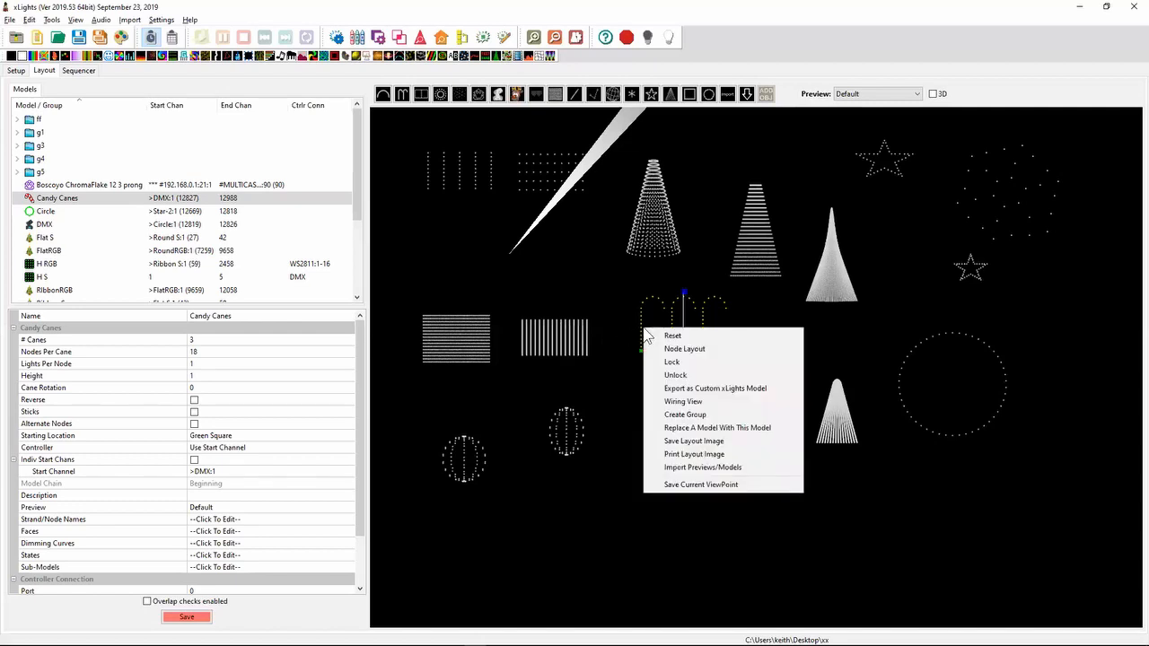
click(689, 407)
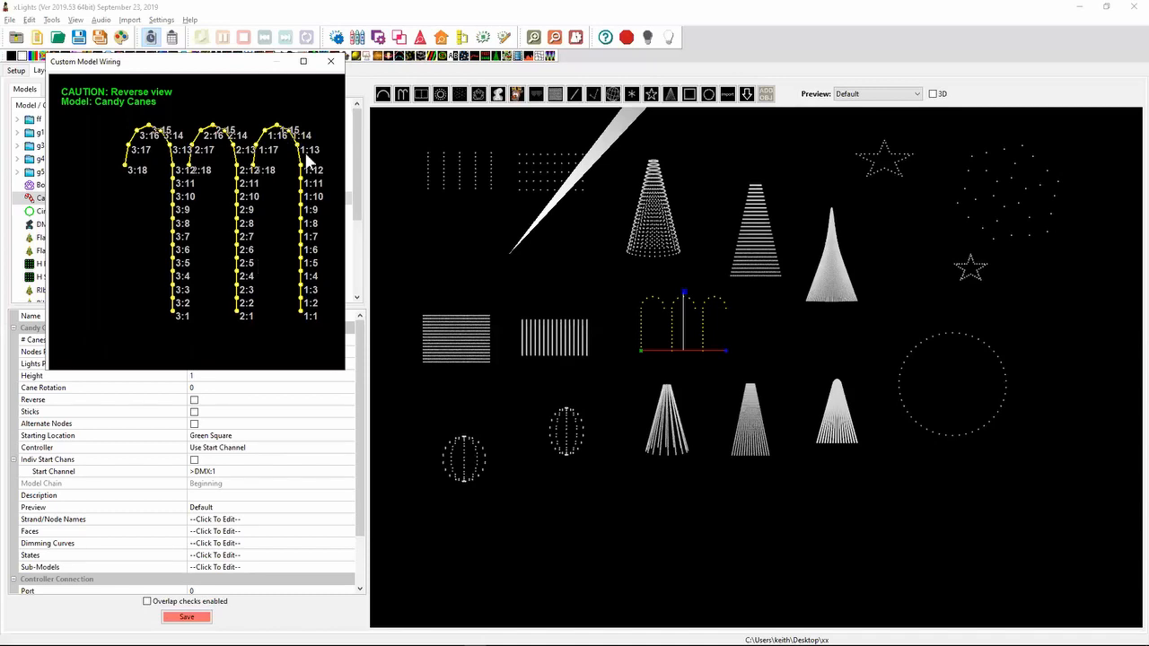
click(331, 61)
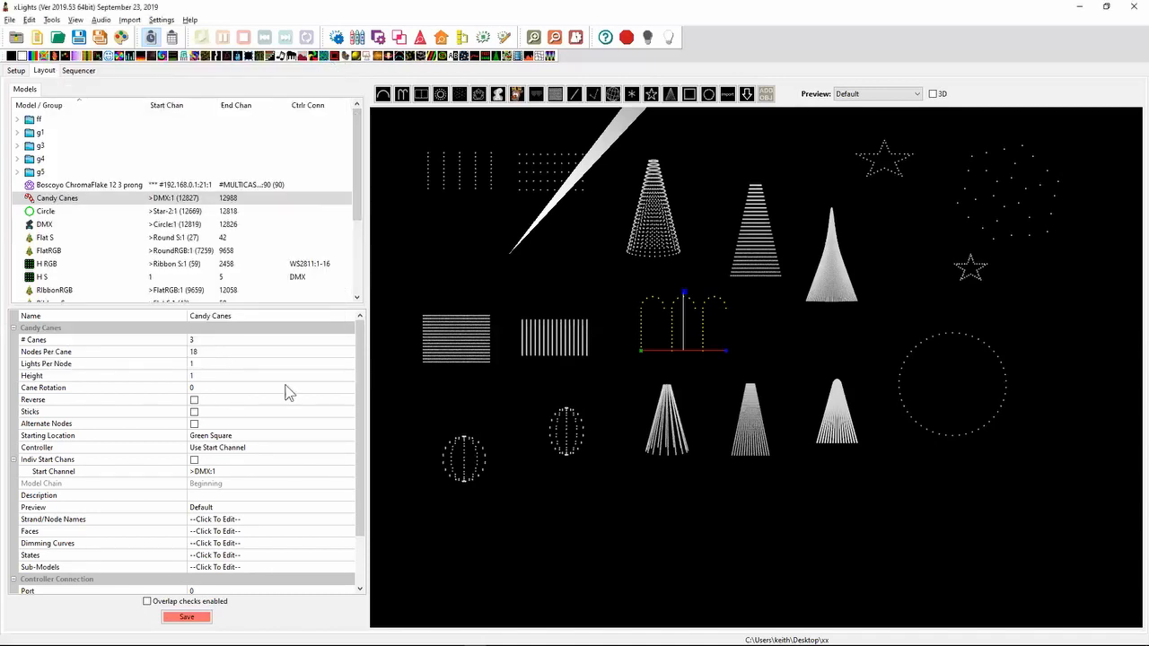
- Enable Alternate Nodes on the Candy Canes model and inspect its wiring in an enlarged Wiring View
click(194, 424)
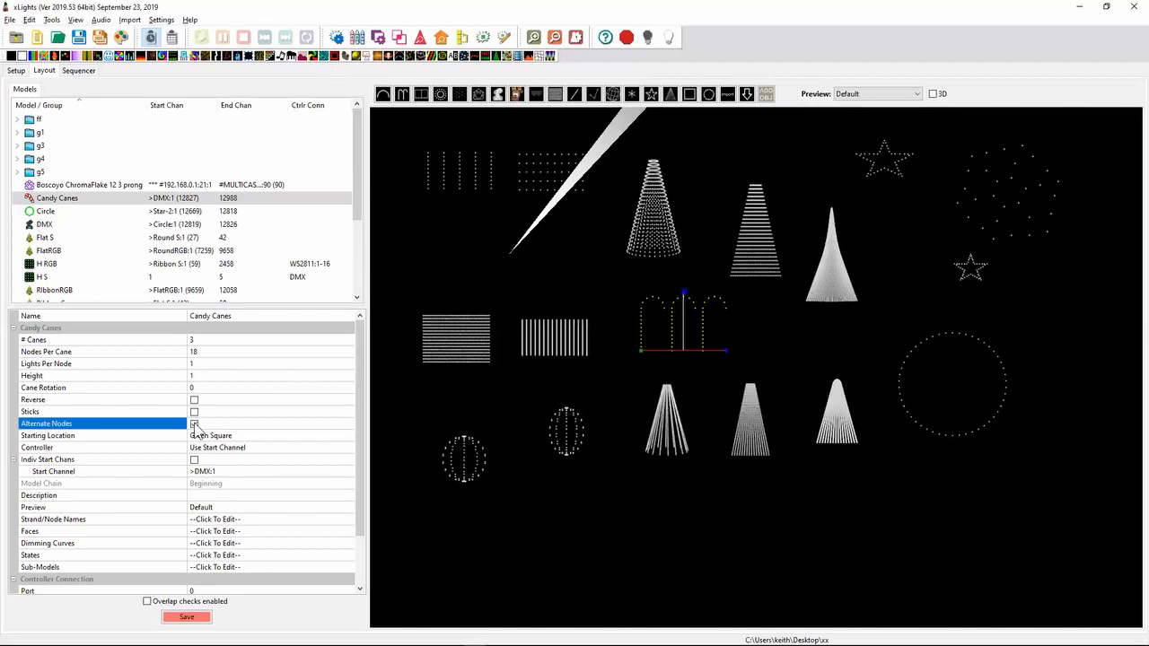
right_click(687, 325)
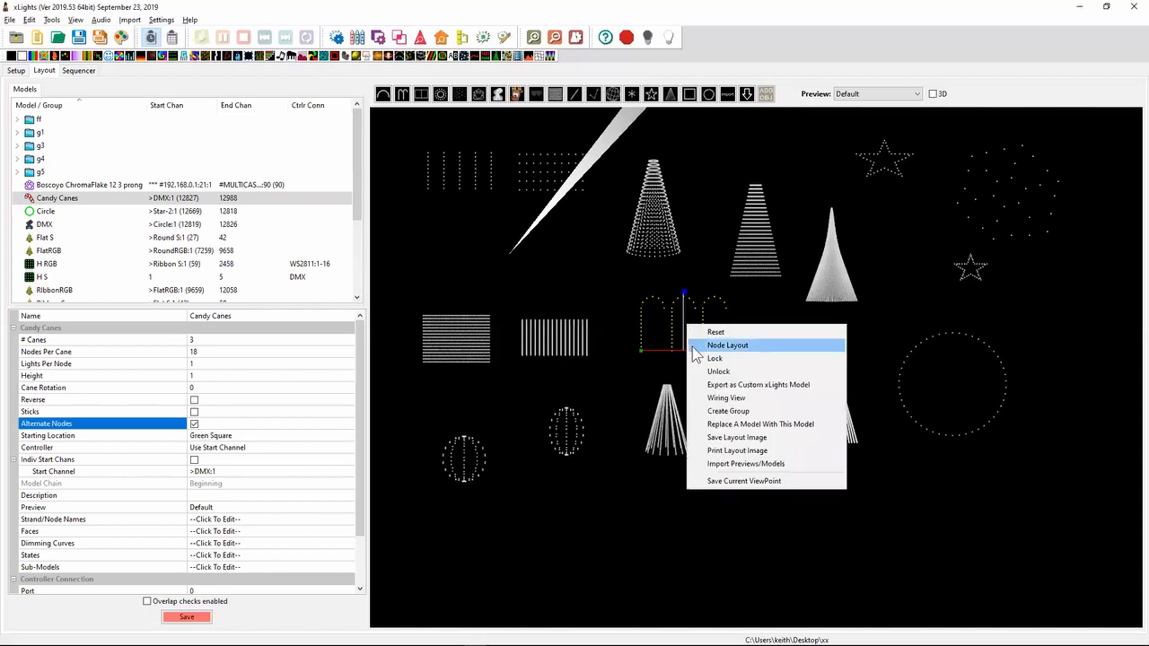
click(741, 398)
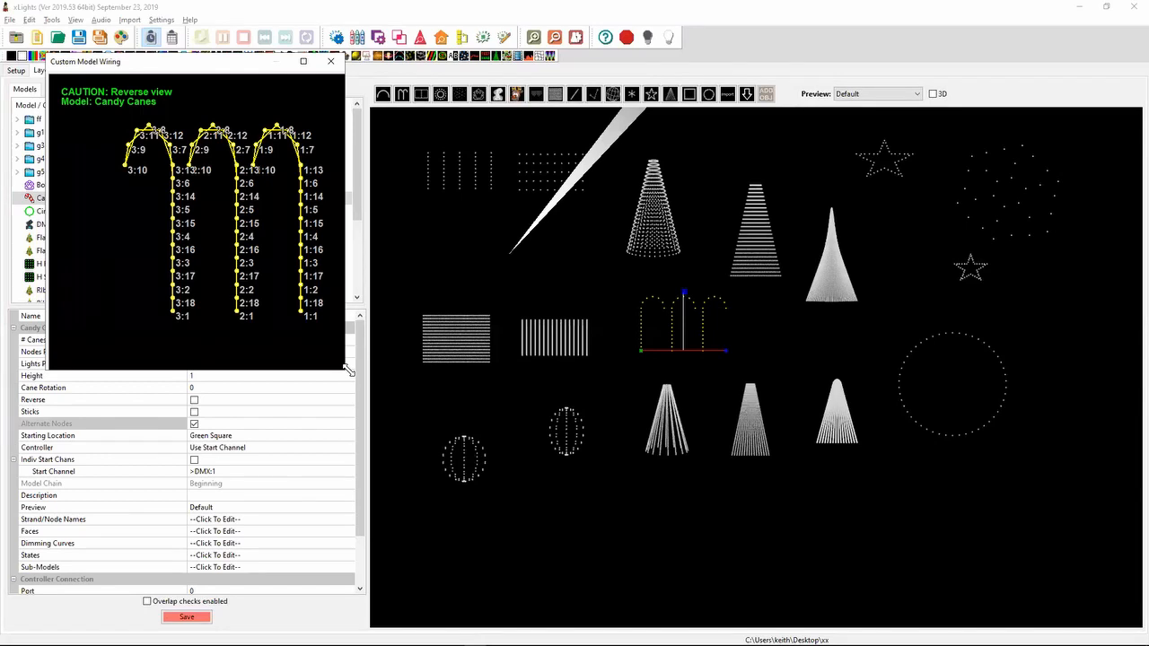
drag(349, 370, 752, 548)
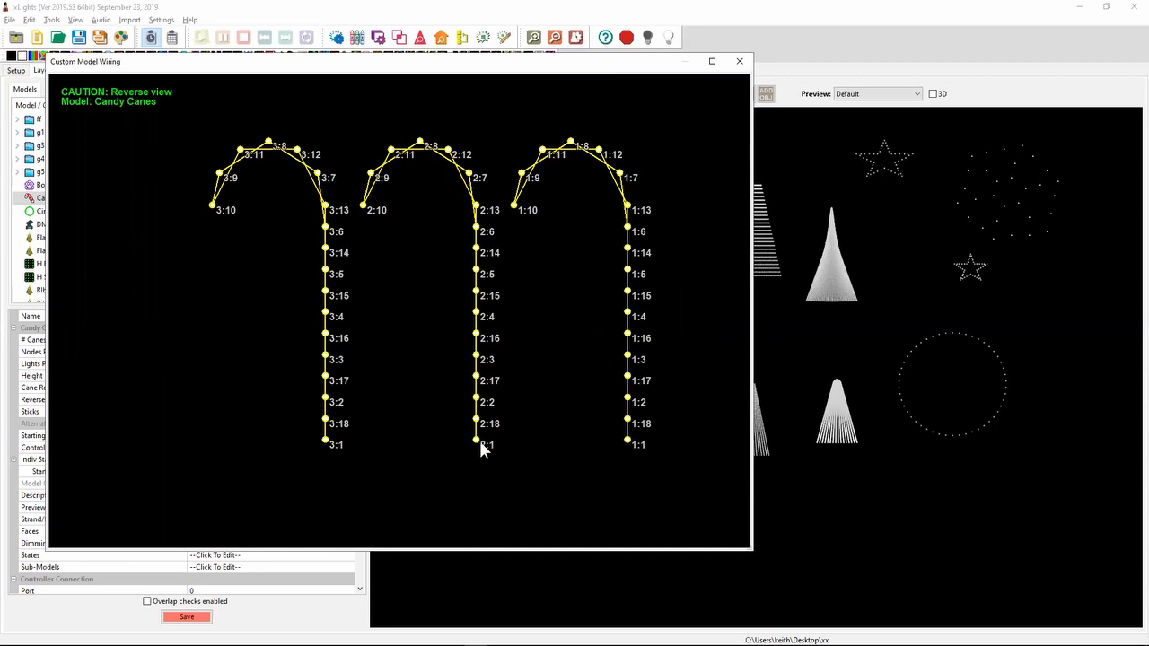
click(739, 61)
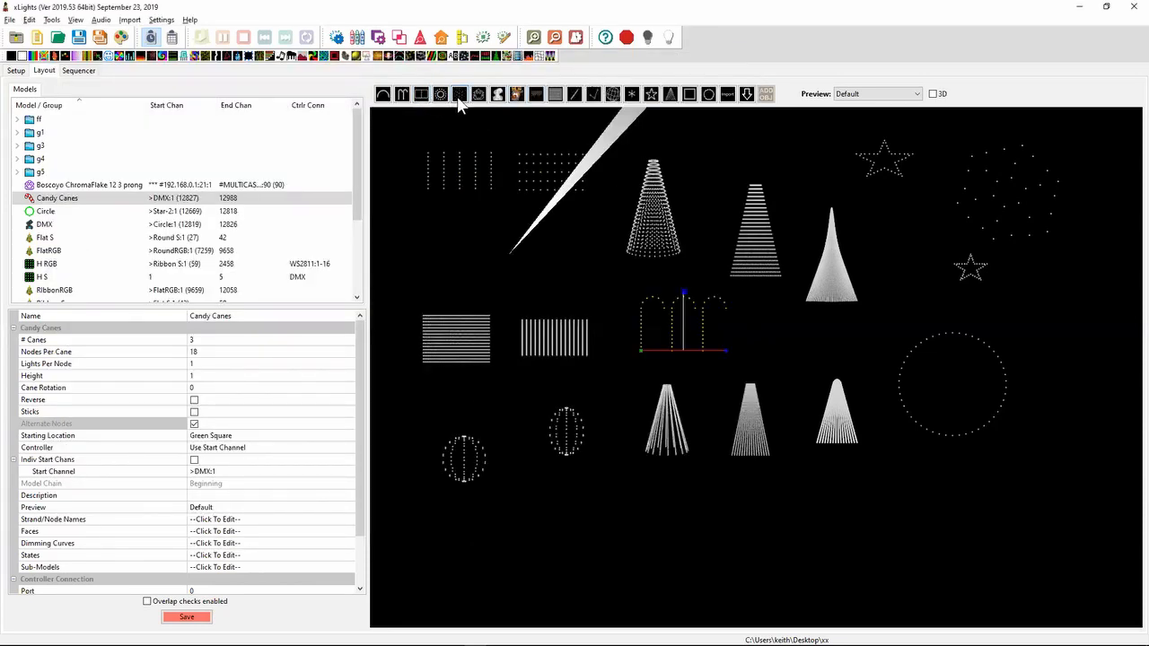
- Draw an Icicles model across the empty area below the lower trees and enable its Alternate Nodes option
click(537, 98)
mouse_move(651, 523)
mouse_down()
mouse_move(903, 523)
mouse_move(860, 524)
mouse_up()
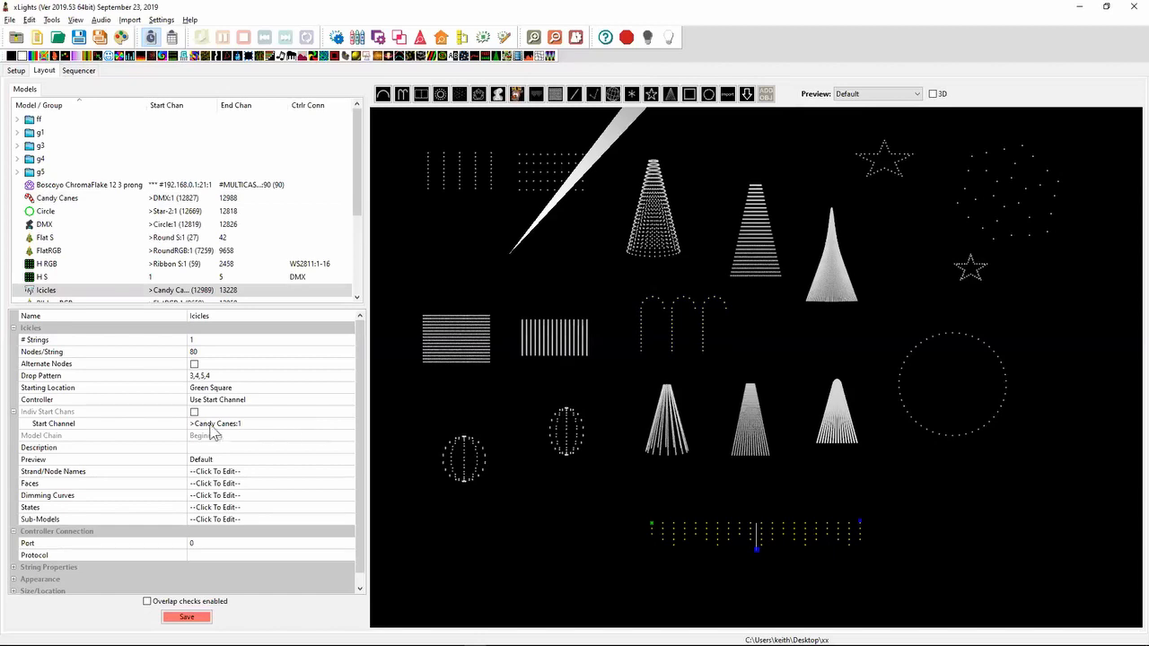
click(194, 365)
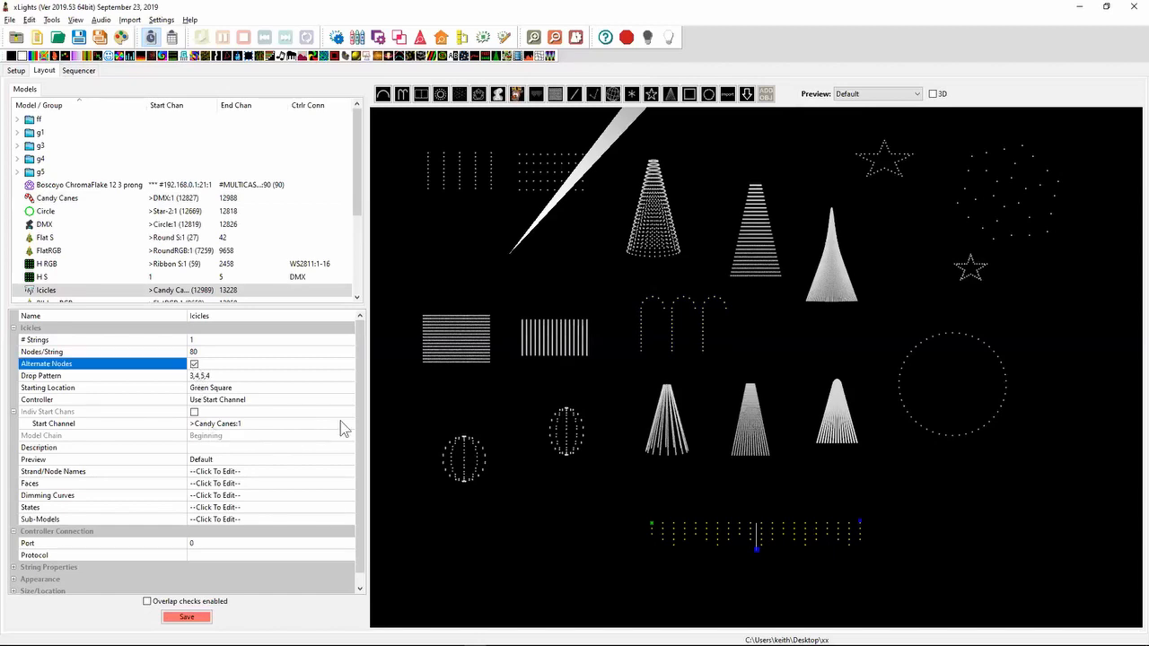
- Examine the node numbering of the Icicles model in its Node Layout, then close it
right_click(714, 541)
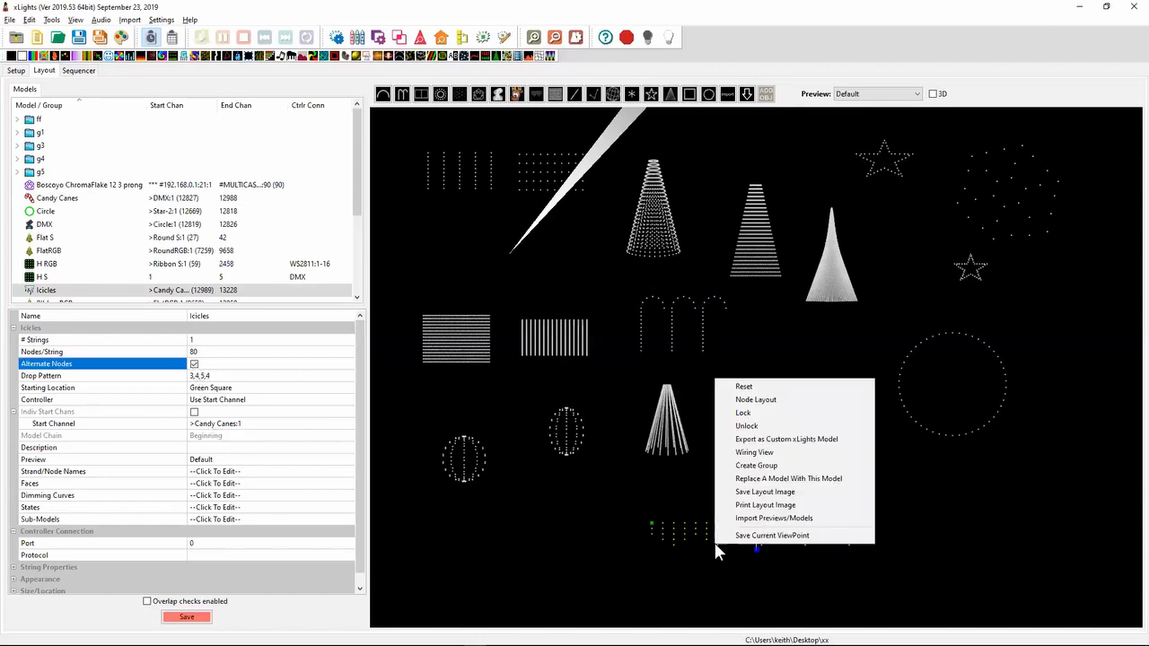
click(779, 399)
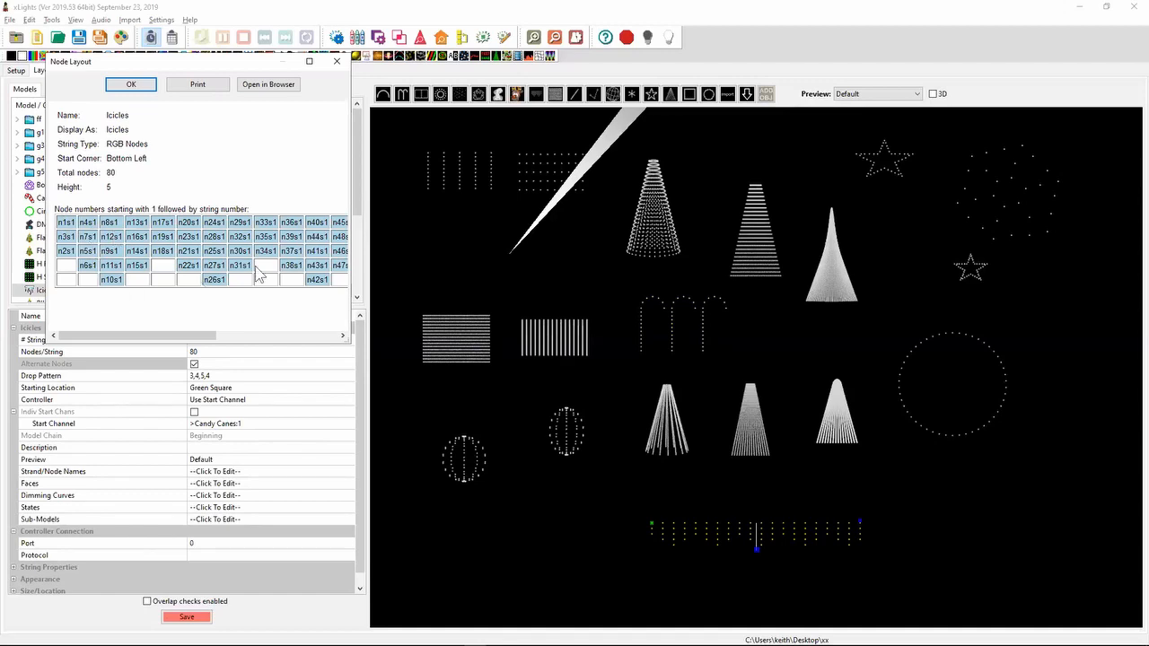
click(338, 63)
- Set the Icicles model's Drop Pattern to 7,1,1
click(249, 378)
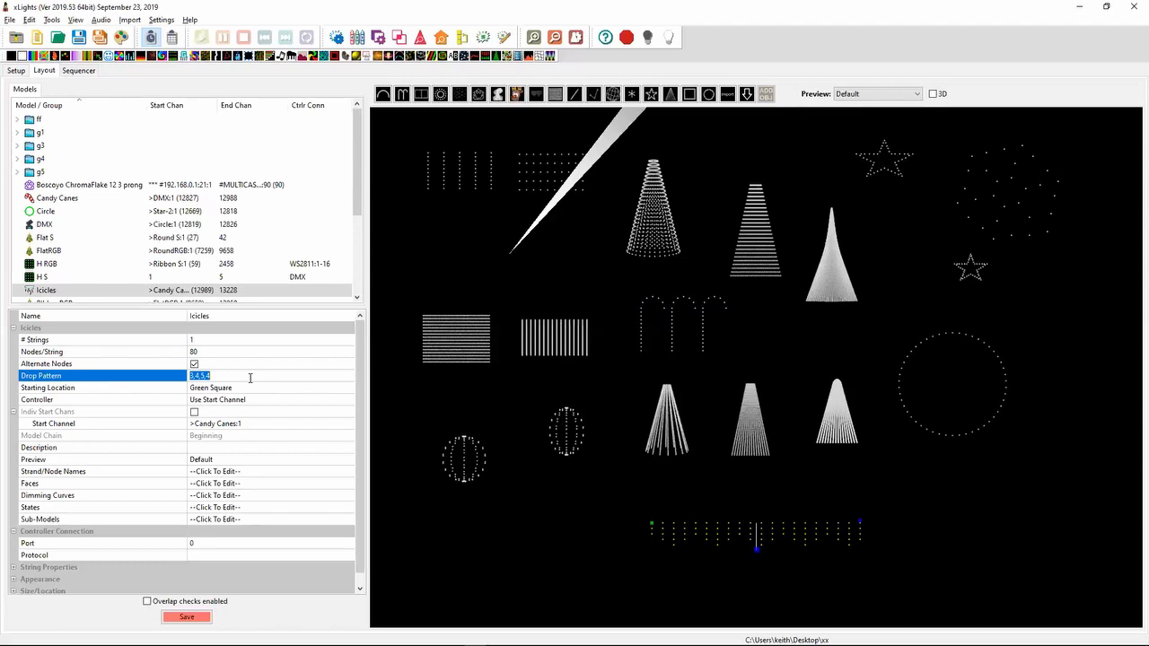
text(7)
text(,1,1)
click(184, 616)
- Open the Icicles model's Wiring View and enlarge it to examine the alternating node order along the drops
right_click(741, 523)
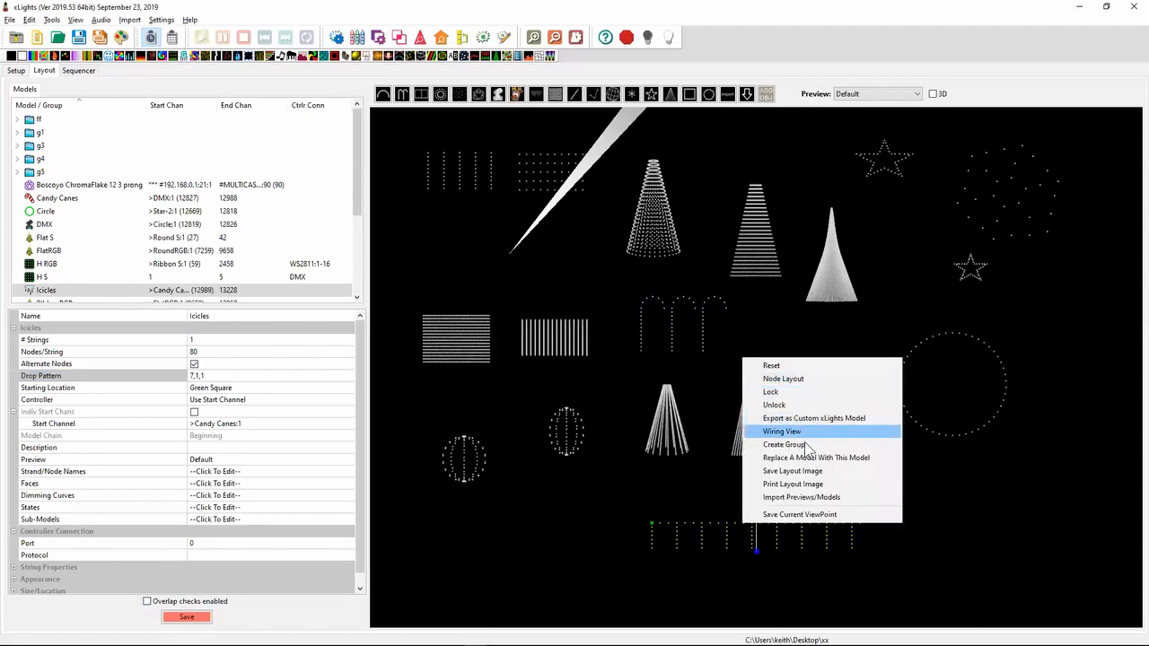
click(790, 432)
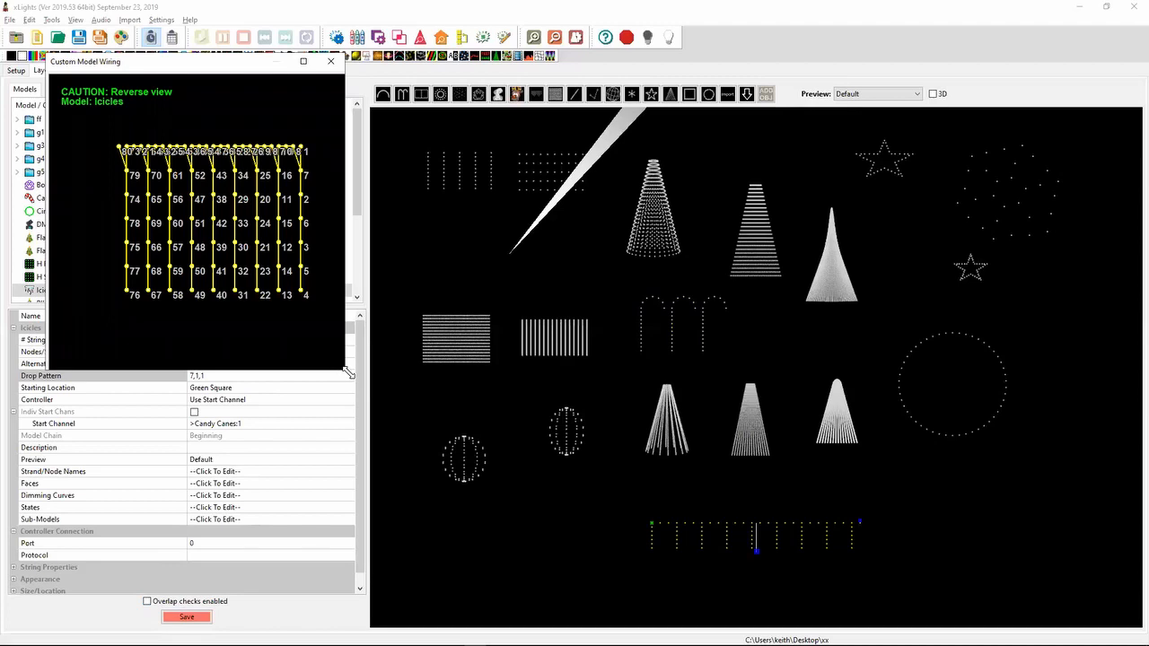
drag(349, 373, 890, 446)
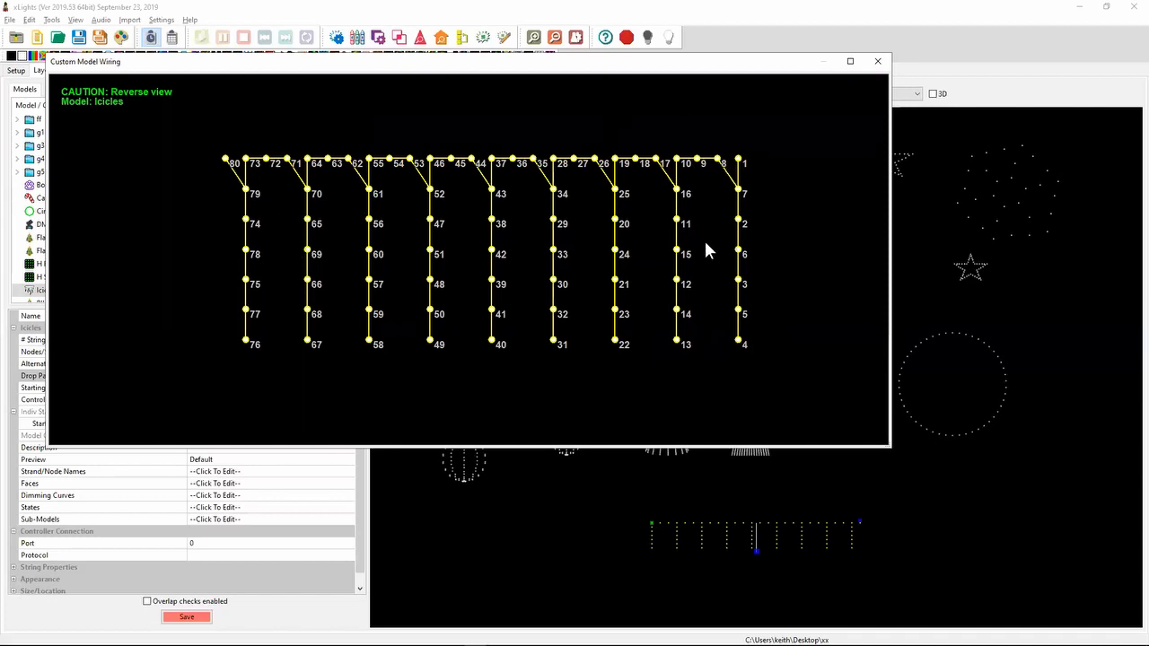
- Close the Icicles wiring view, switch to the Notepad++ release notes and highlight the line about sorting the controller connection column
click(878, 61)
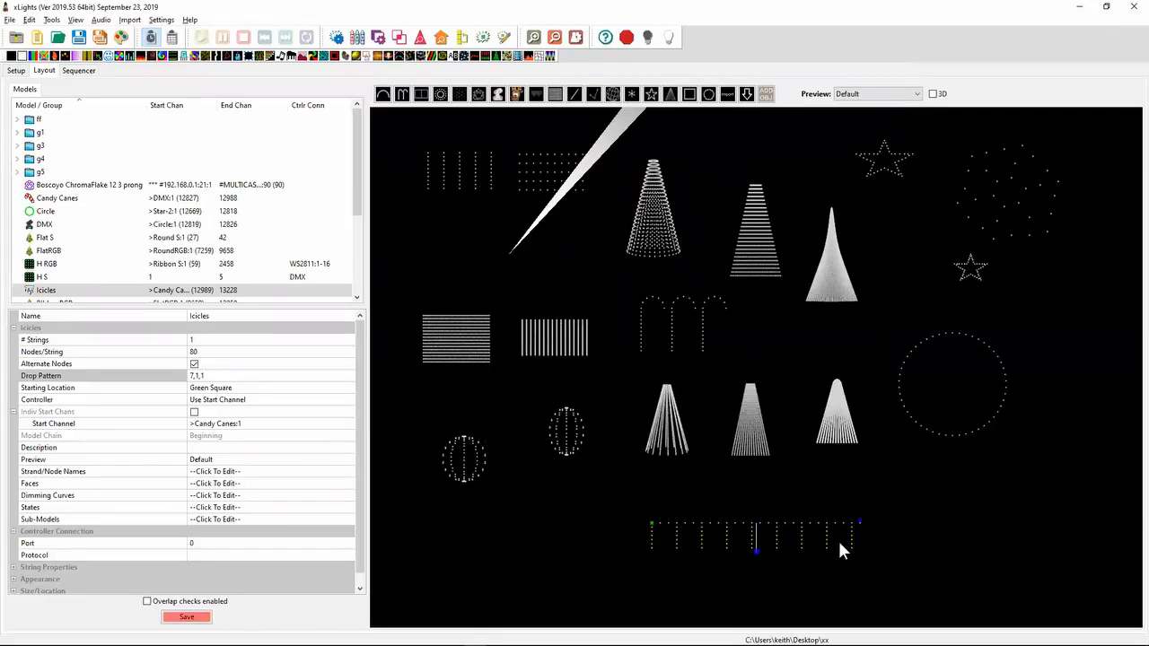
key(alt+Tab)
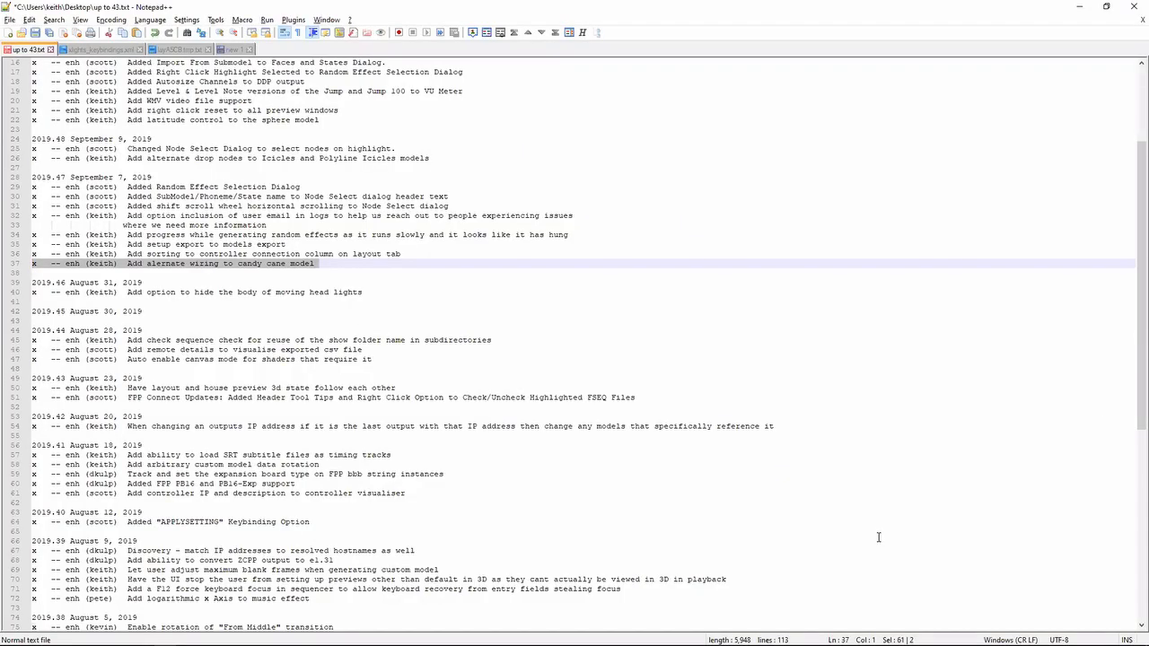
key(Down)
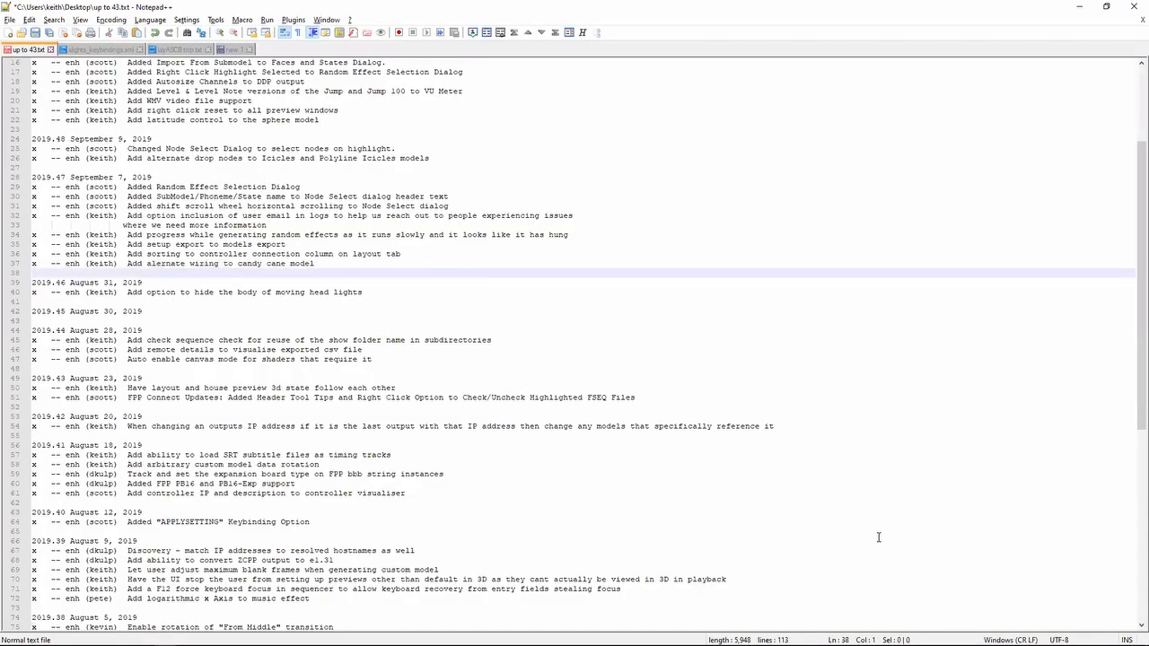
key(Up)
key(shift+Up)
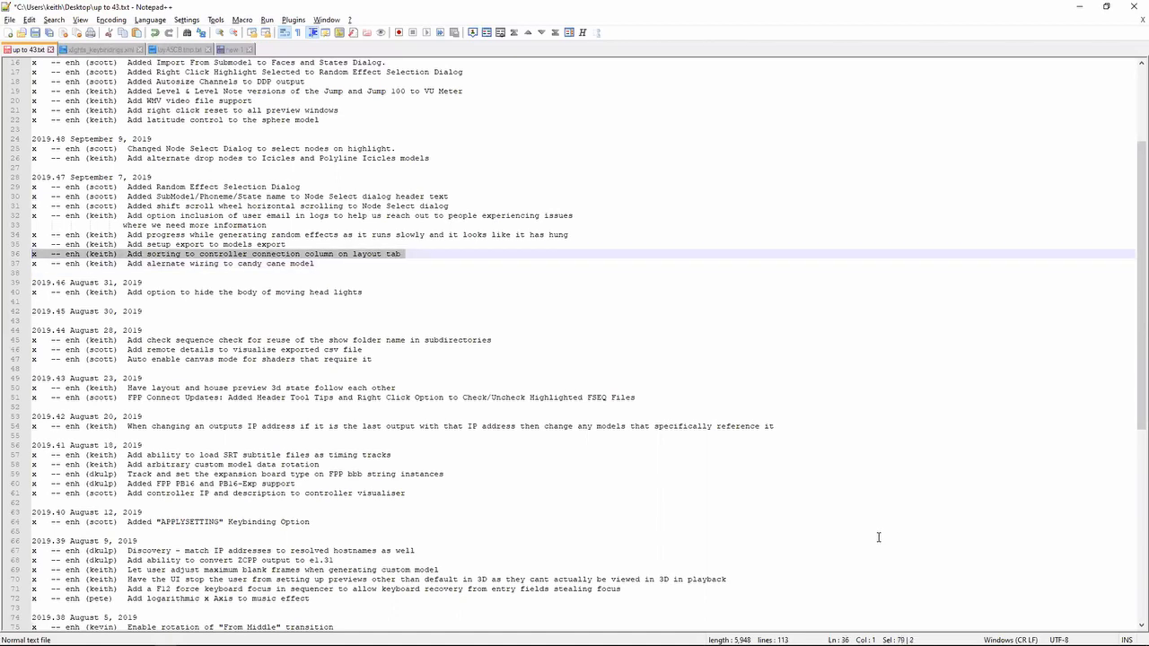
- Switch to xLights, sort the layout's model list by controller connection and review the sorted models from start to end
key(alt+Tab)
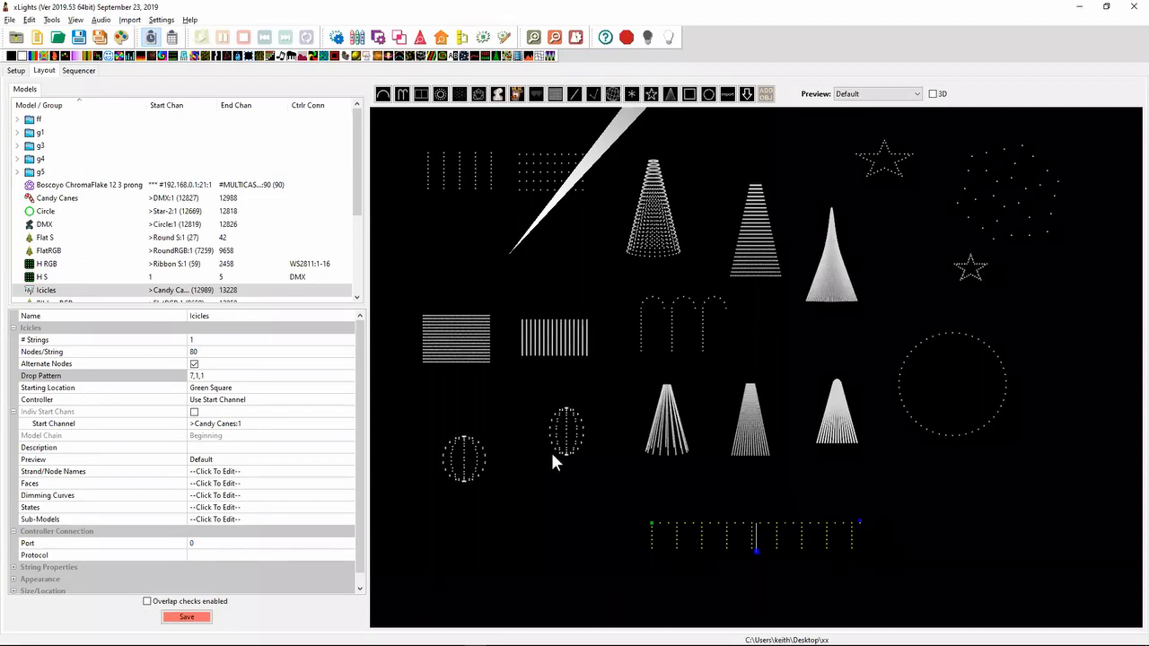
click(314, 109)
scroll(354, 159, down, 3)
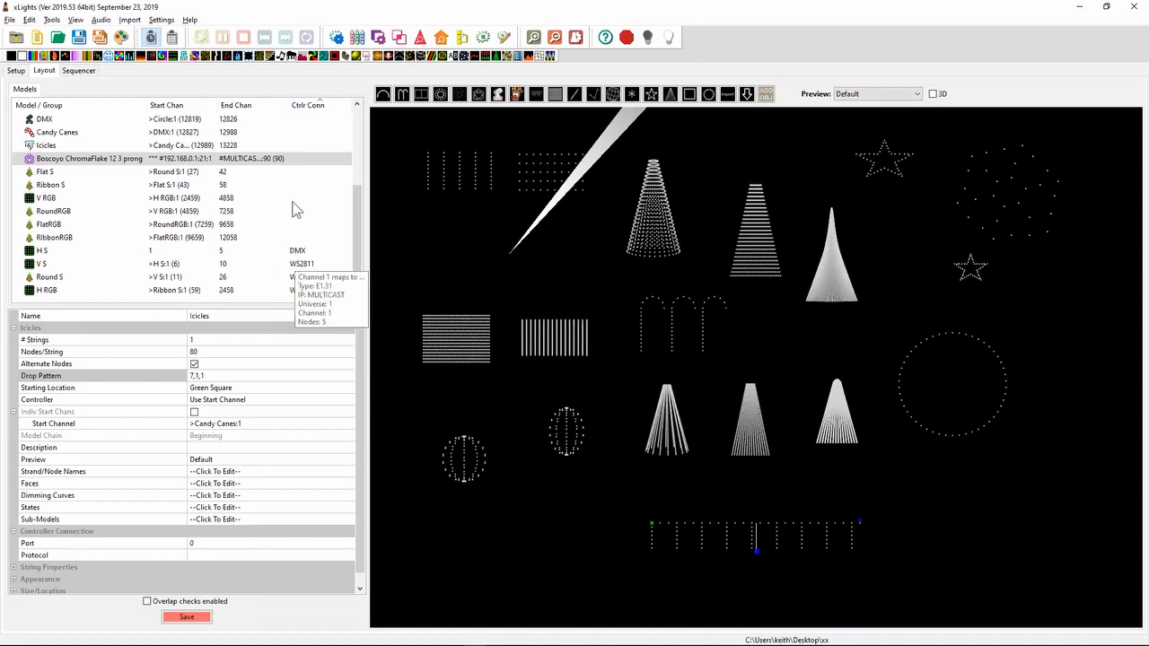
drag(360, 228, 351, 123)
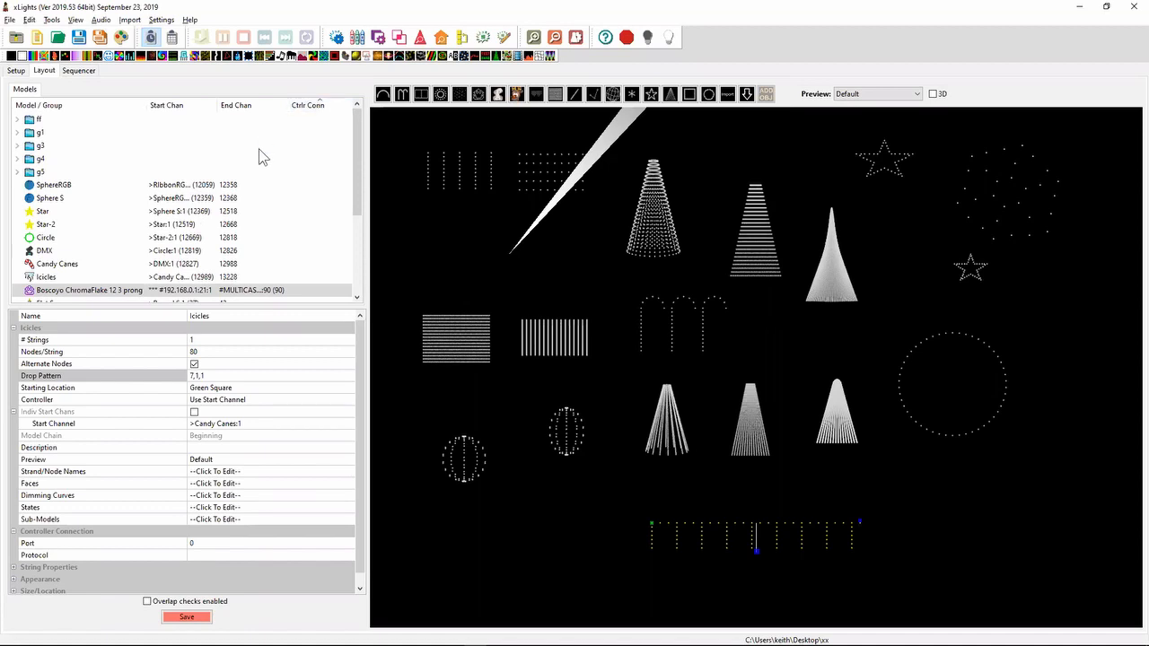
mouse_move(266, 190)
key(alt+Tab)
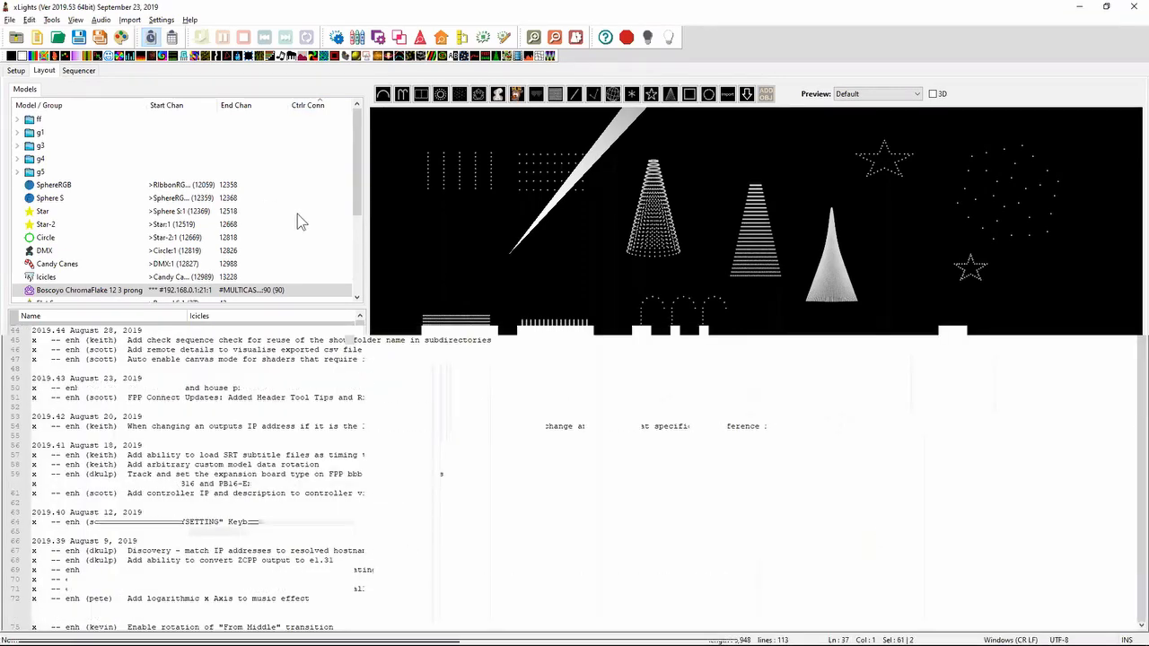
click(352, 238)
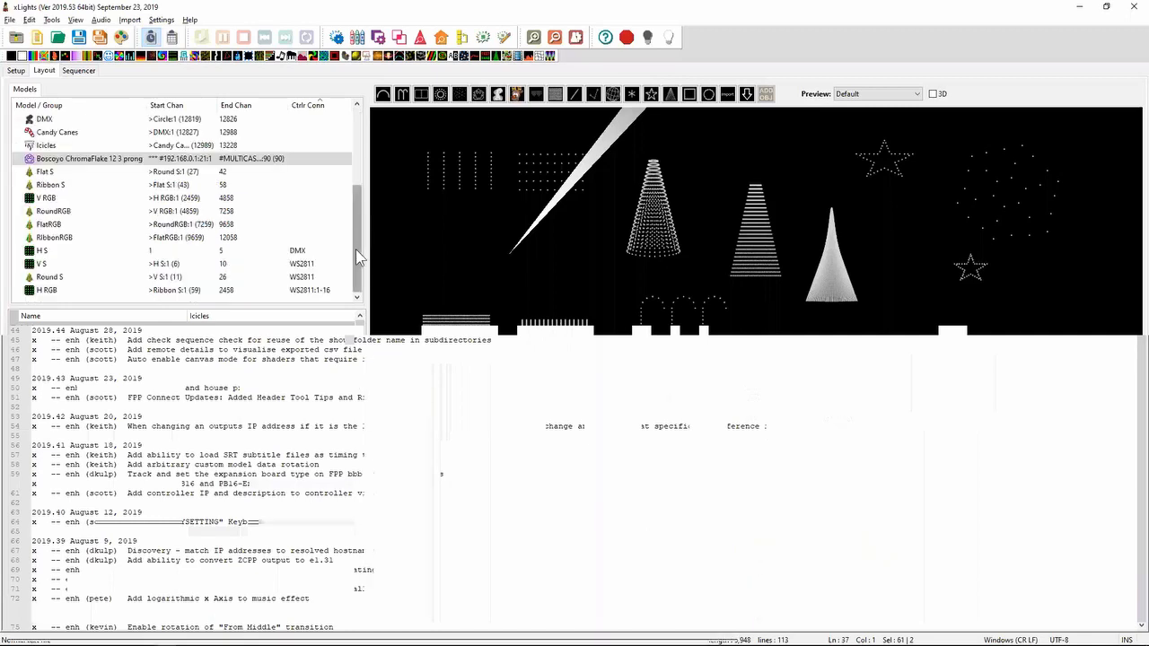
drag(355, 242, 387, 243)
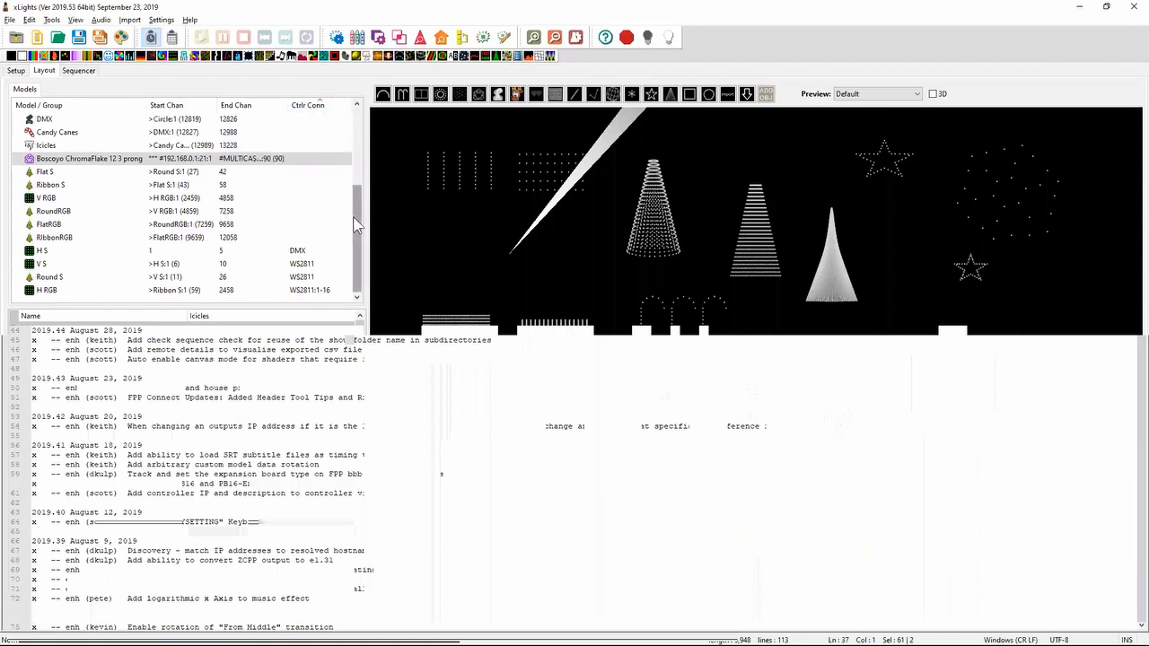
drag(357, 236, 356, 161)
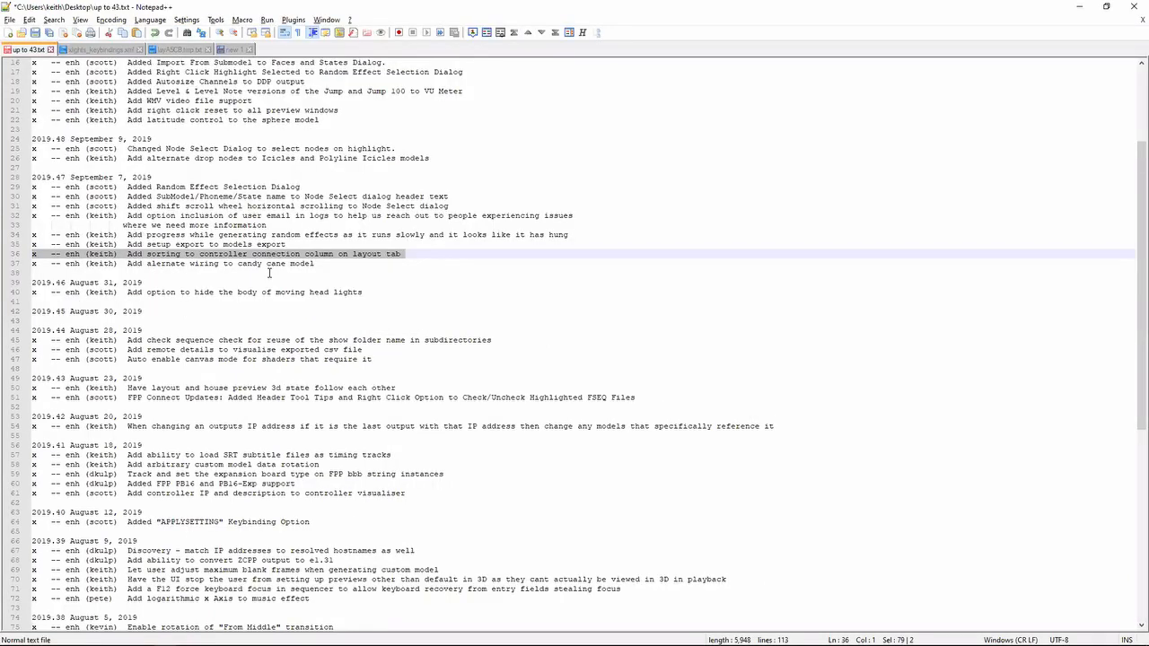
- Highlight the release note line "Add setup export to models export"
key(shift+Up)
key(Down)
key(Up)
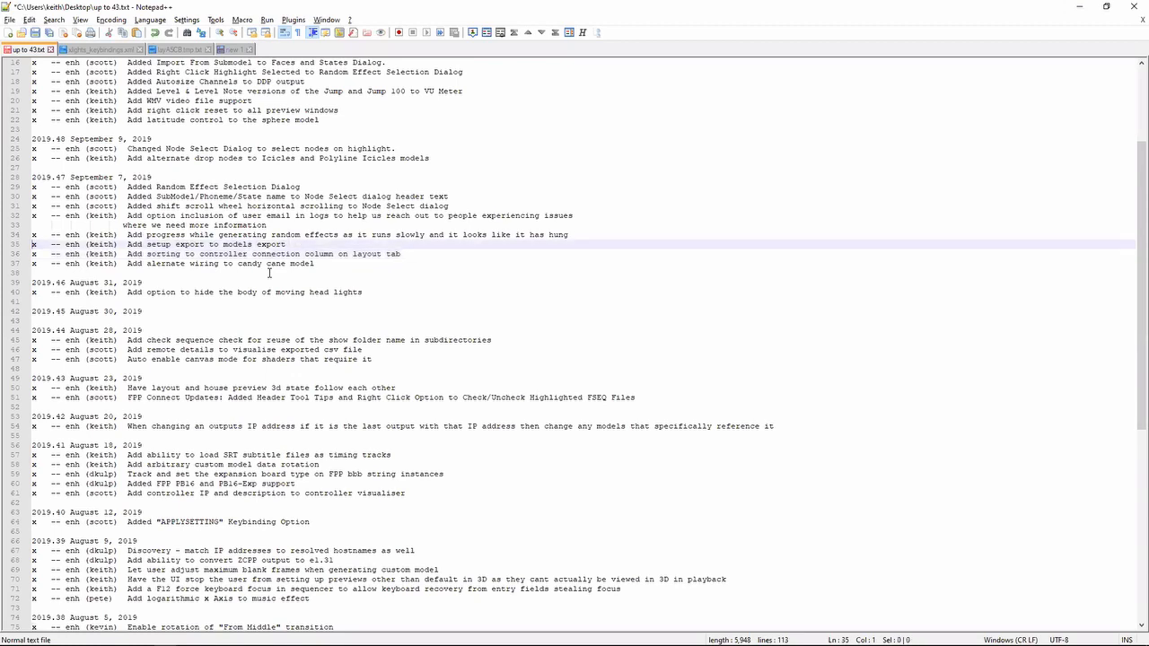
key(shift+Down)
- Switch to xLights and export the models to a CSV file named aaa on the Desktop
key(alt+Tab)
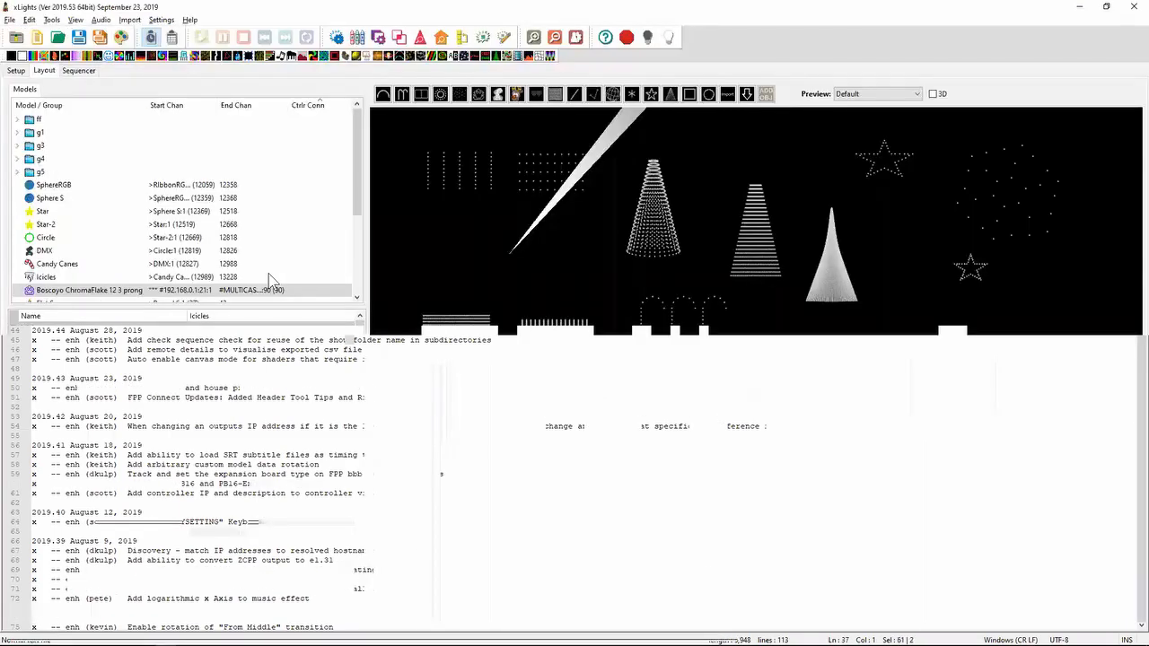
click(51, 20)
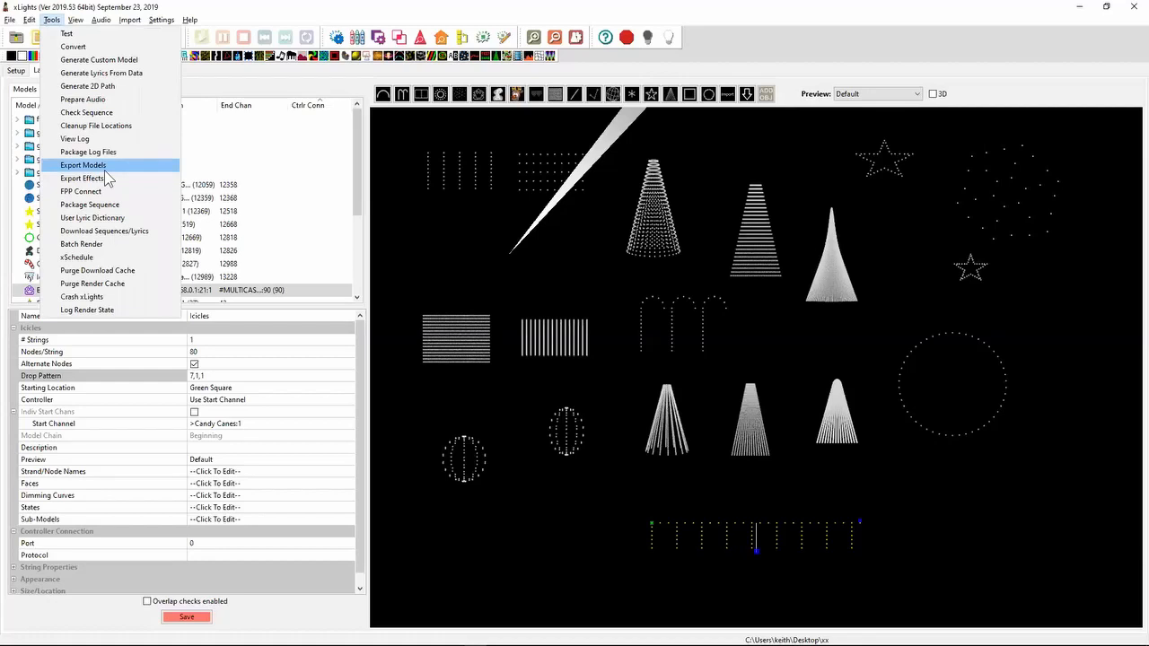
click(106, 169)
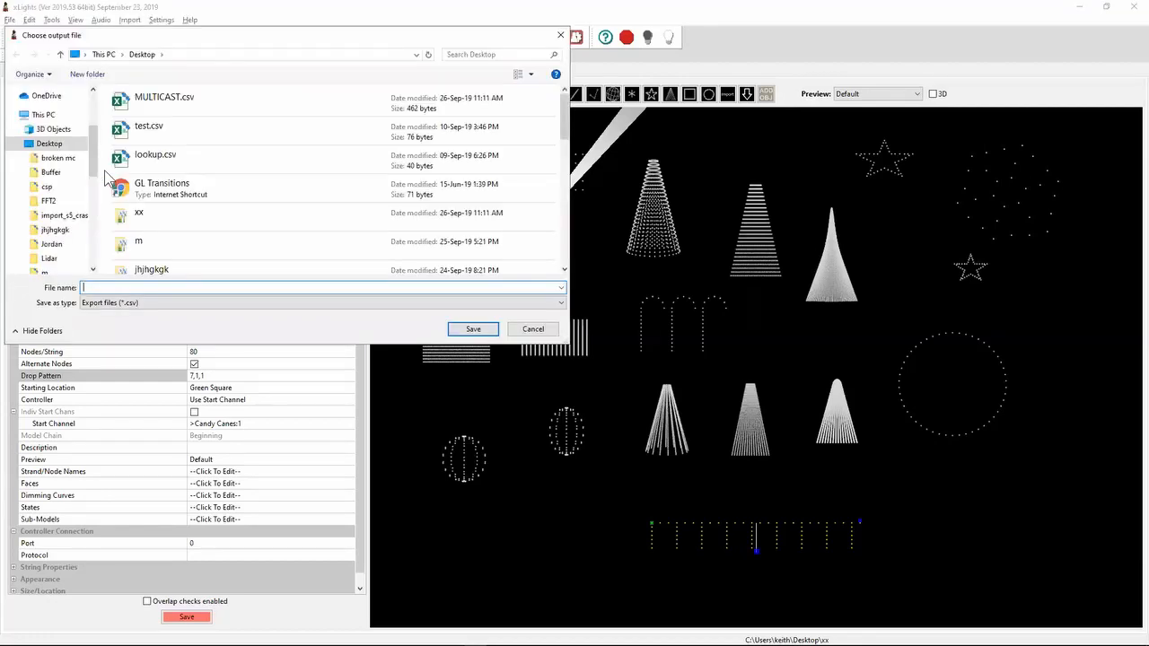
text(aaa)
key(Return)
- Switch to the Desktop folder in File Explorer, locate the exported aaa.csv and open it in Excel
key(alt+Tab)
key(Tab)
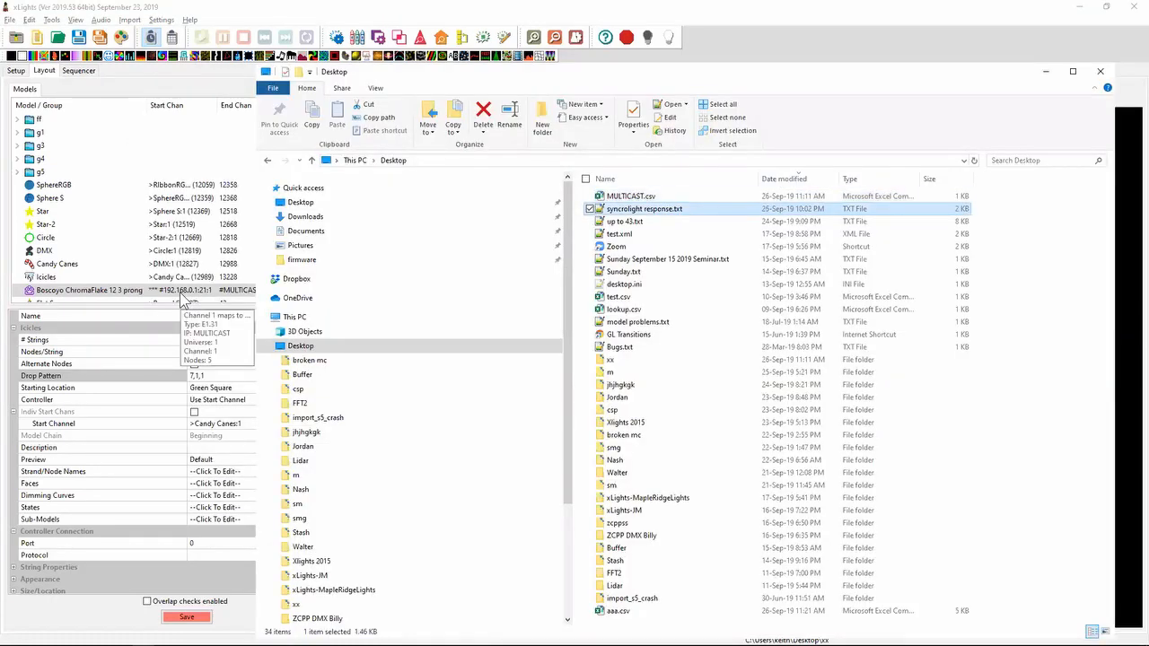
key(Down)
key(Down)
key(Up)
key(Up)
key(Up)
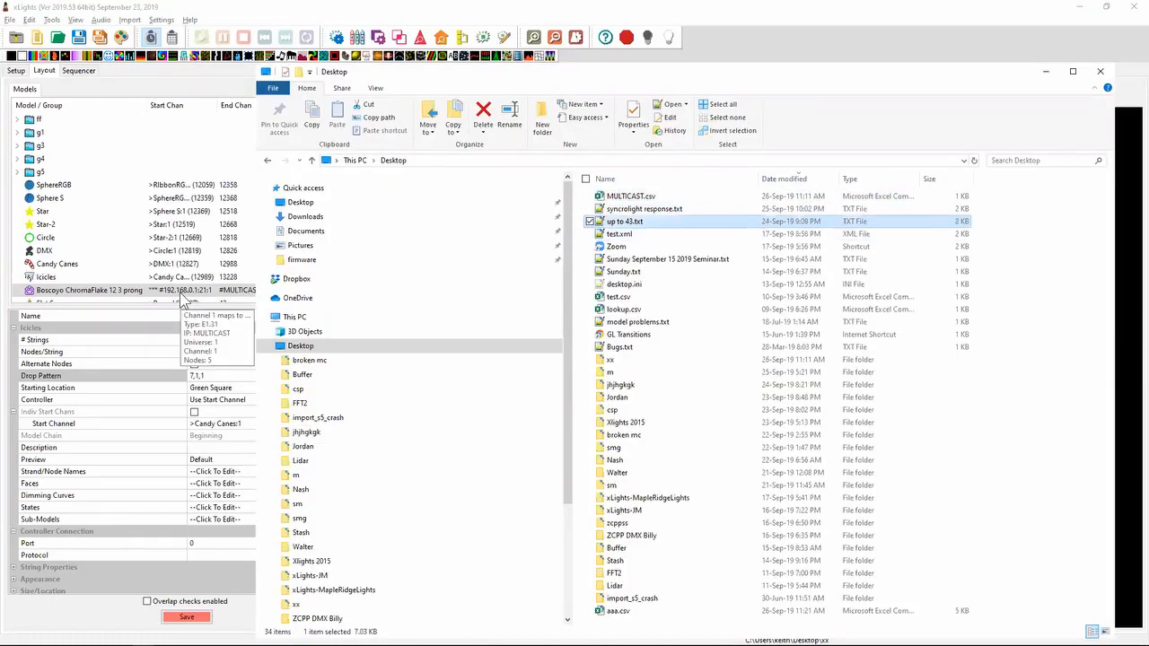
key(Down)
key(Down)
key(Down)
key(Down)
key(Down)
key(Down)
key(Down)
key(Down)
key(Down)
key(Down)
key(Down)
key(Down)
key(Down)
key(Down)
key(Down)
key(Down)
key(Down)
key(Down)
key(Down)
key(Down)
key(Down)
key(Down)
key(Down)
key(Down)
key(Down)
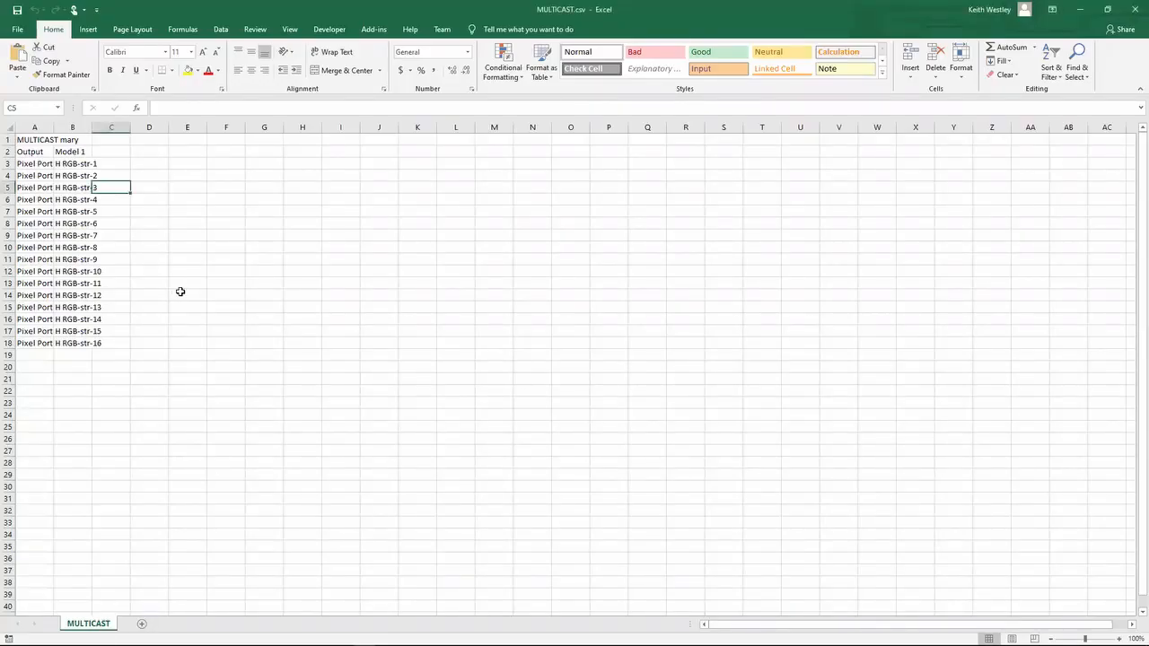
- Look through the exported models, model groups and summary figures down to the controller output table
key(Down)
key(Down)
key(Down)
key(Down)
key(Down)
key(Down)
key(Down)
key(Down)
key(Down)
key(Down)
key(Down)
key(Down)
key(Down)
key(Down)
key(Down)
key(Down)
key(Down)
key(Down)
key(Down)
key(Down)
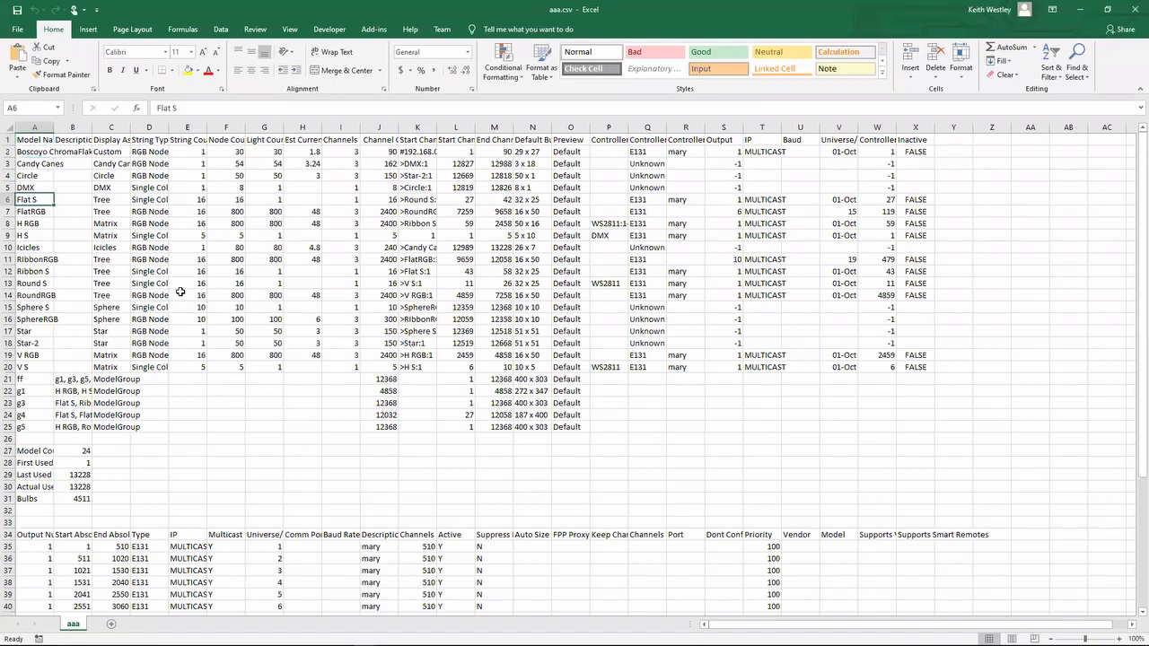
key(Down)
key(Down)
key(Down)
key(Down)
key(Down)
key(Down)
key(Down)
key(Down)
key(Down)
key(Down)
key(Down)
key(Down)
key(Down)
key(Down)
key(Down)
key(Down)
key(Down)
key(Down)
key(Down)
key(Down)
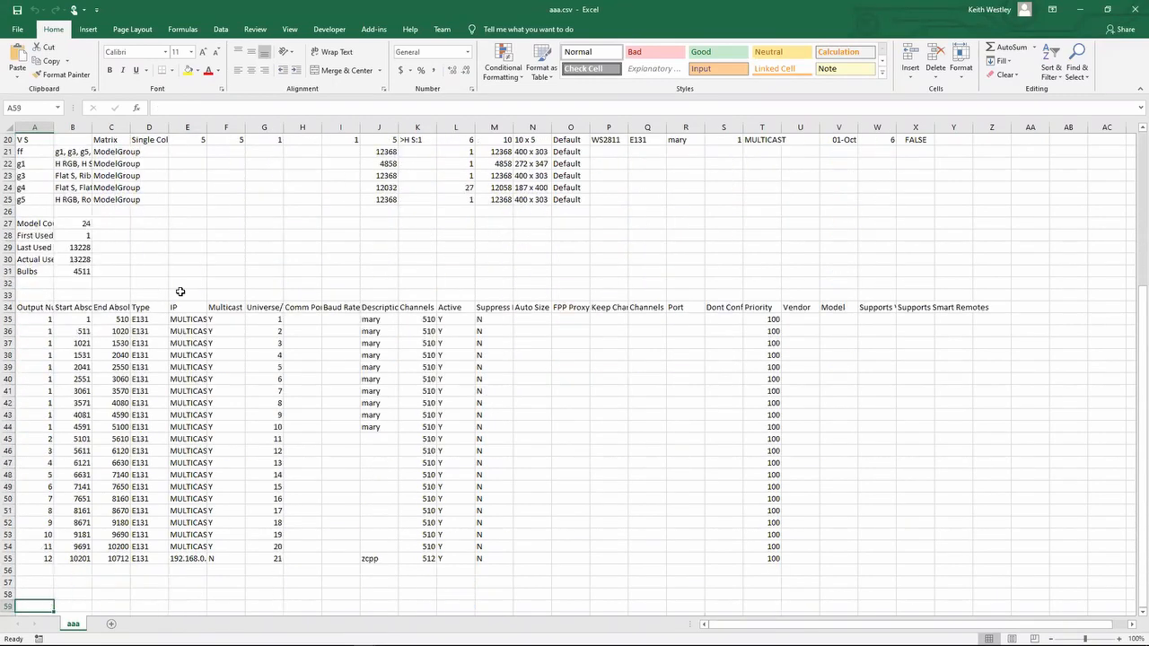
key(Up)
key(Up)
key(Up)
key(Up)
key(Up)
key(Up)
key(Up)
key(Up)
key(Up)
key(Up)
key(Up)
key(Up)
key(Up)
key(Up)
key(Up)
key(Up)
key(Up)
key(Up)
key(Up)
key(Up)
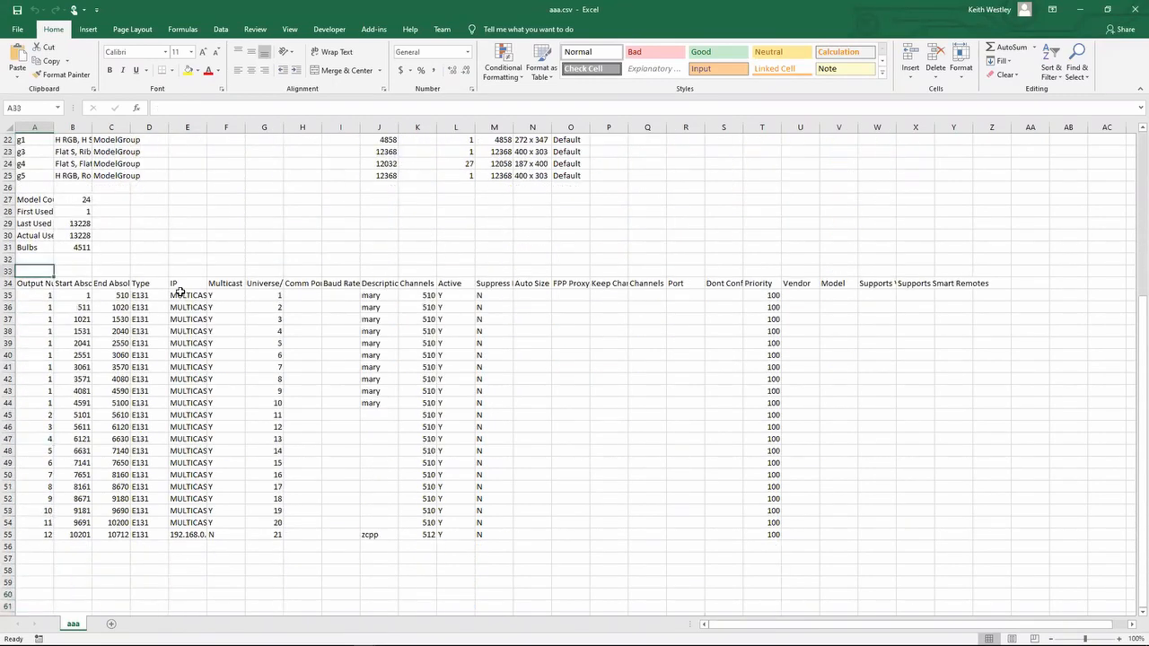
key(Down)
key(Down)
key(Down)
key(Down)
key(Down)
key(Down)
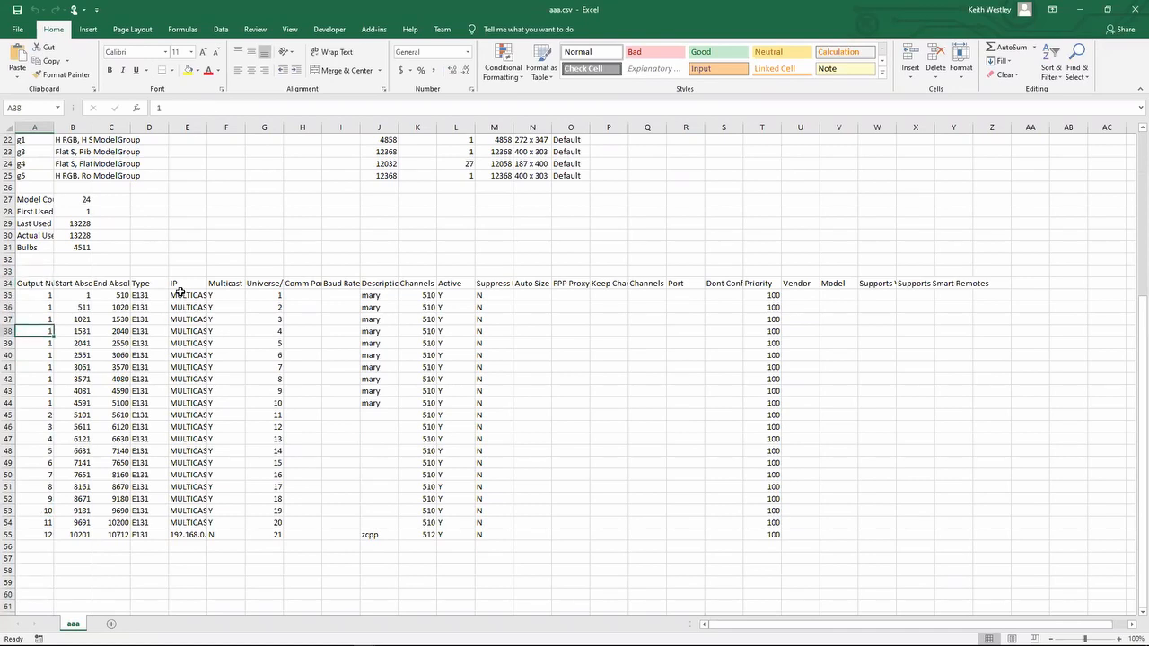
- Examine the start channel, IP, multicast, universe and description columns of the exported output rows
key(Right)
key(Up)
key(Up)
key(Up)
key(Up)
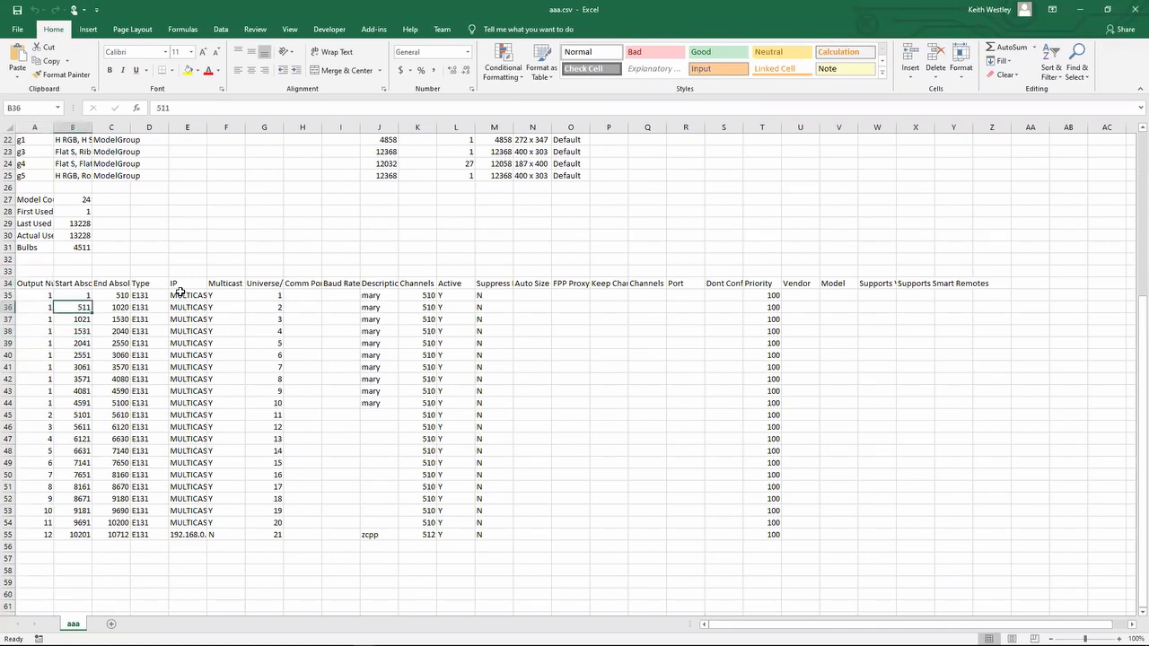
key(Down)
key(Right)
key(Right)
key(Right)
key(Right)
key(Right)
key(Up)
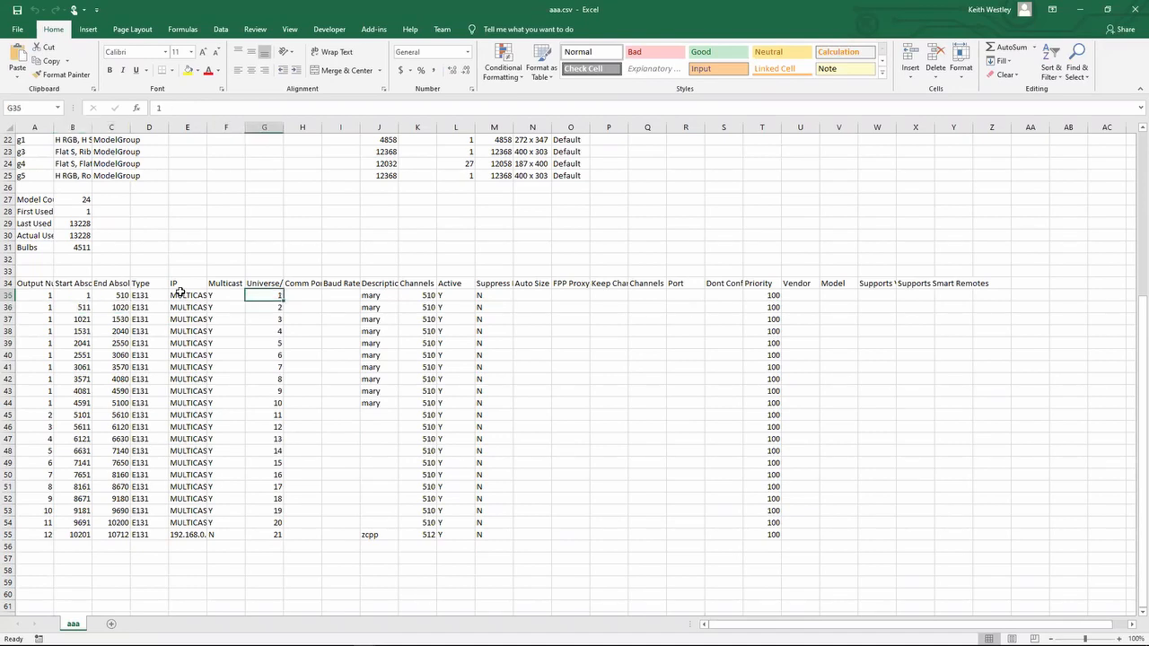
key(Left)
key(Left)
key(Left)
key(Down)
key(Right)
key(Right)
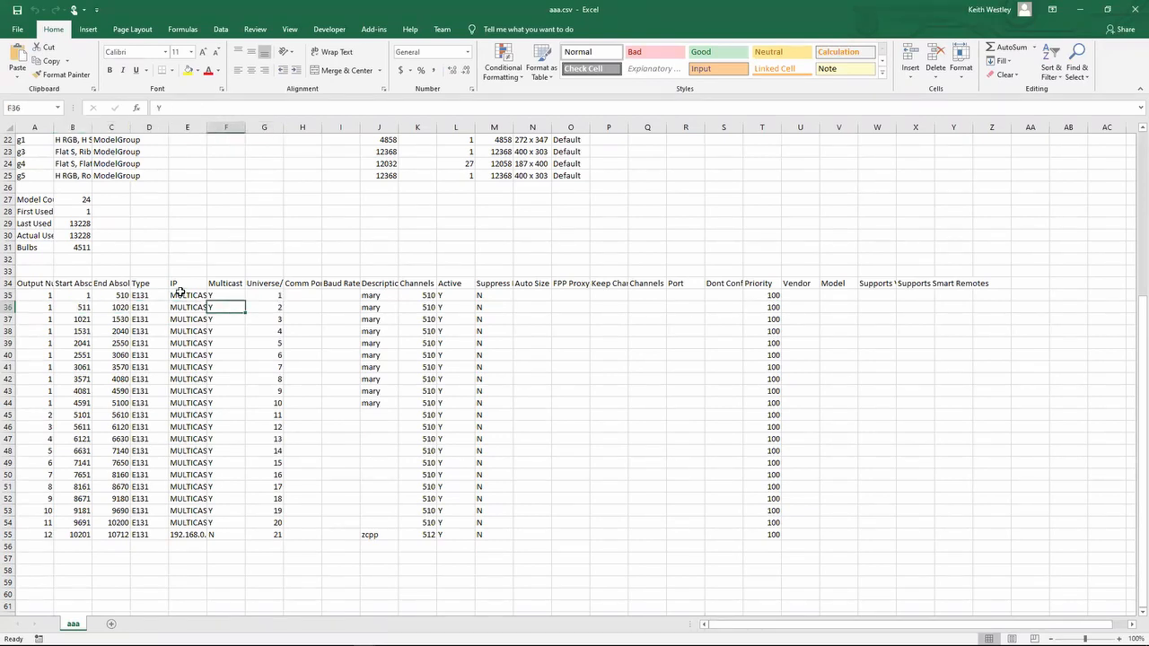
key(Right)
key(Down)
key(Down)
key(Down)
key(Down)
key(Down)
key(Down)
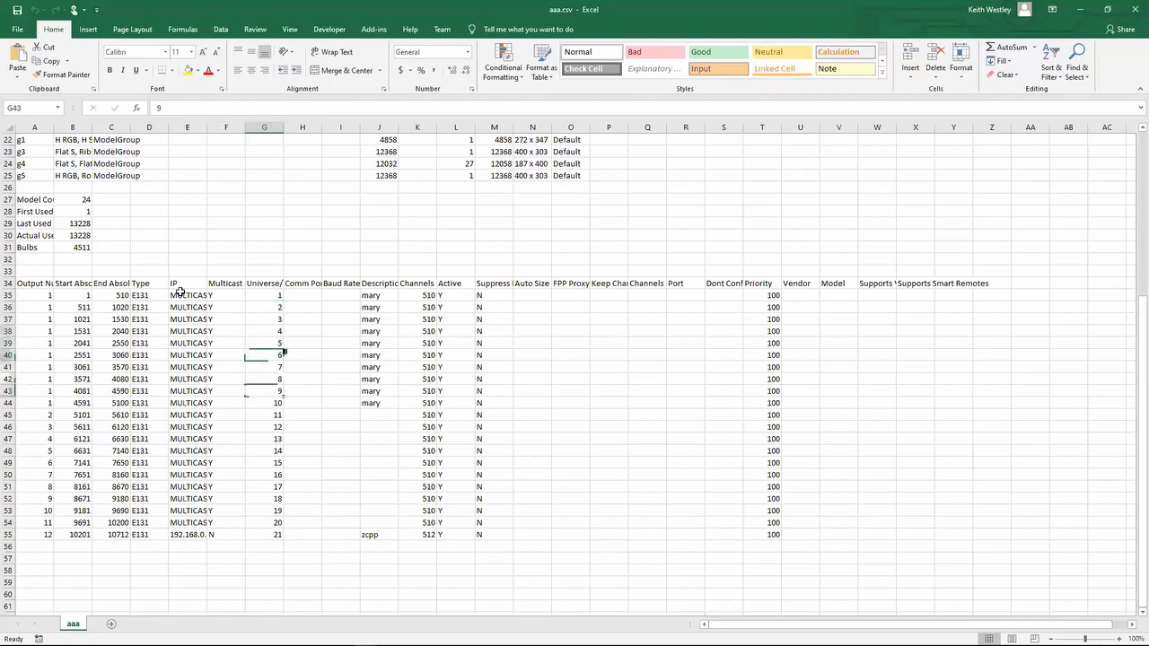
key(Down)
key(Down)
key(Down)
key(Right)
key(Right)
key(Up)
- Examine the last columns of the output table, ending at the Supports Smart Remotes header
key(Right)
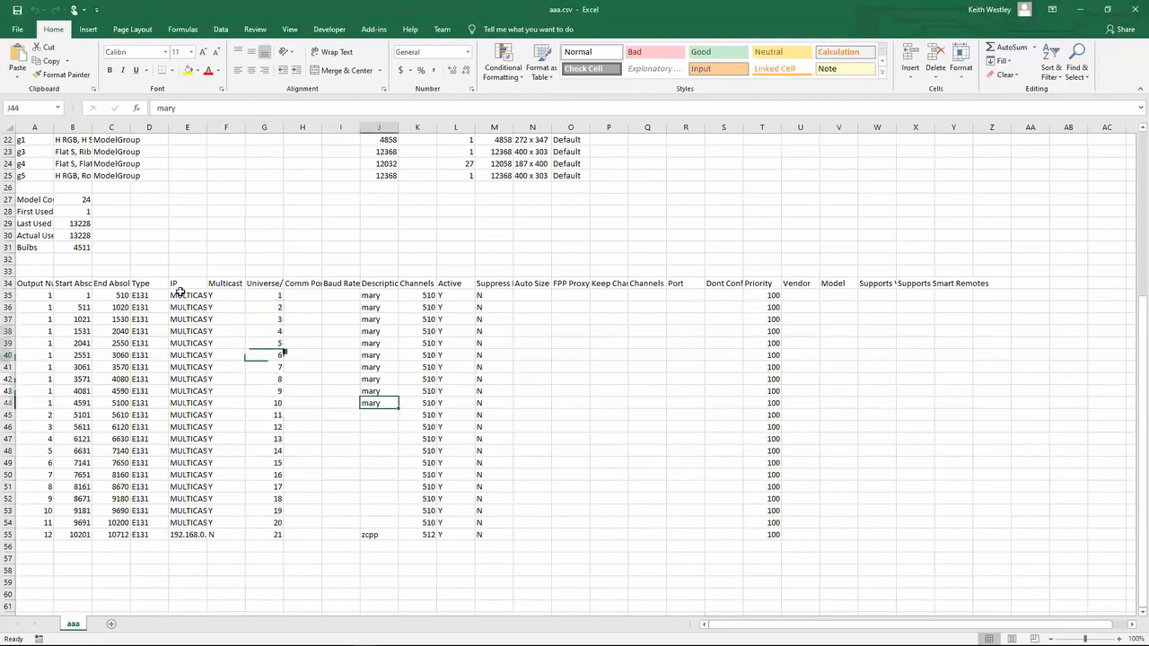
key(Right)
key(Right)
key(Right)
key(Right)
key(Right)
key(Right)
key(Right)
key(Right)
key(Right)
key(Right)
key(Right)
key(Right)
key(Right)
key(Right)
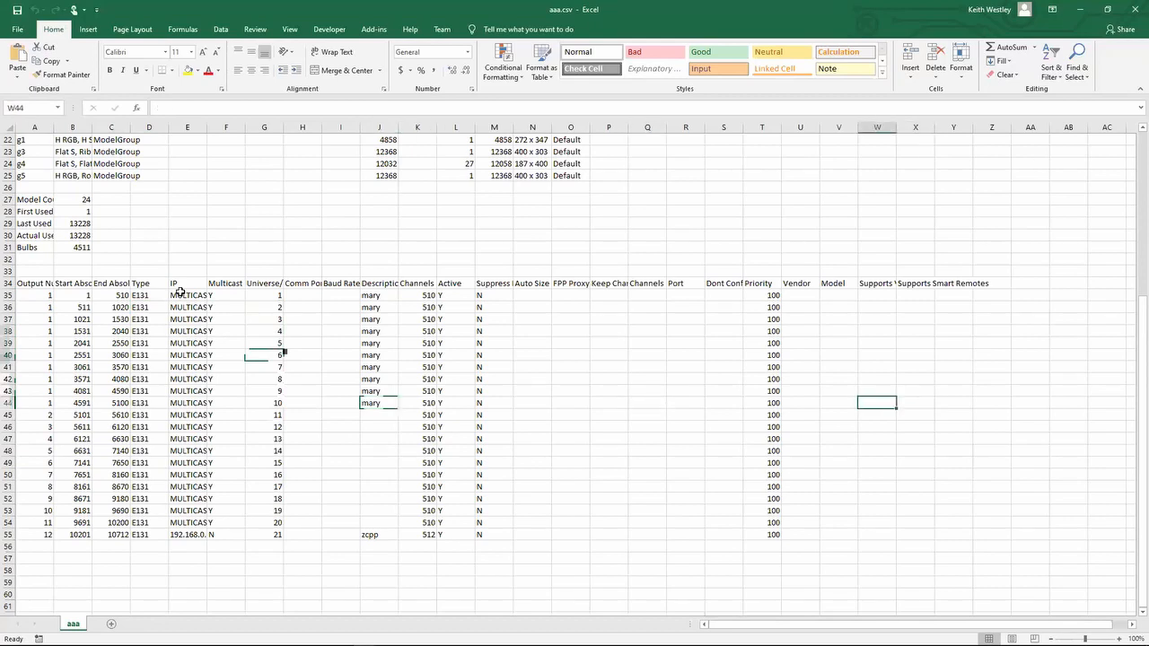
key(Right)
key(shift+Up)
key(shift+Up)
key(shift+Up)
key(shift+Up)
key(shift+Up)
key(shift+Up)
key(shift+Up)
key(shift+Up)
key(shift+Up)
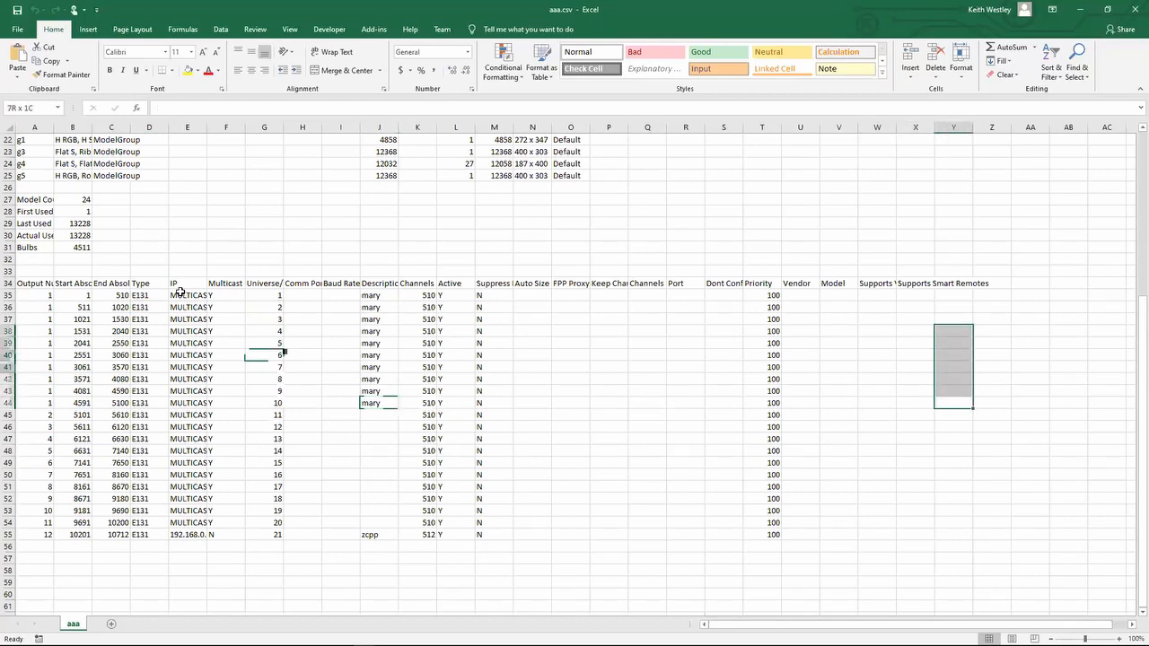
key(Up)
key(Up)
key(Up)
key(Up)
key(Up)
key(Up)
key(Up)
key(Up)
key(Up)
key(Up)
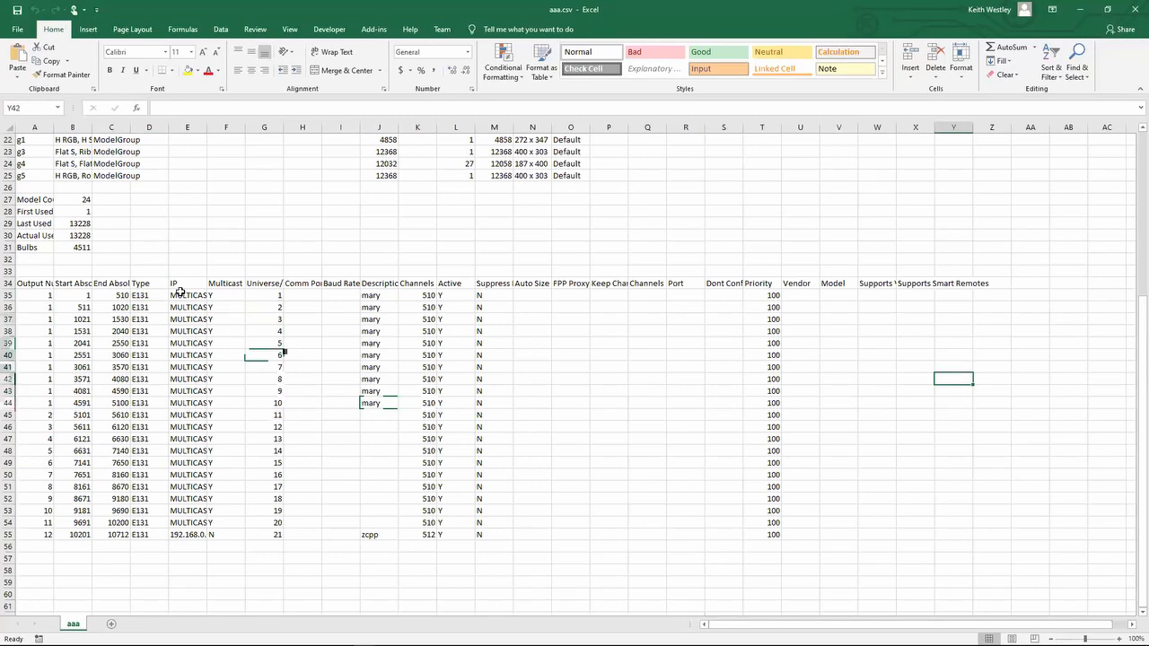
key(Left)
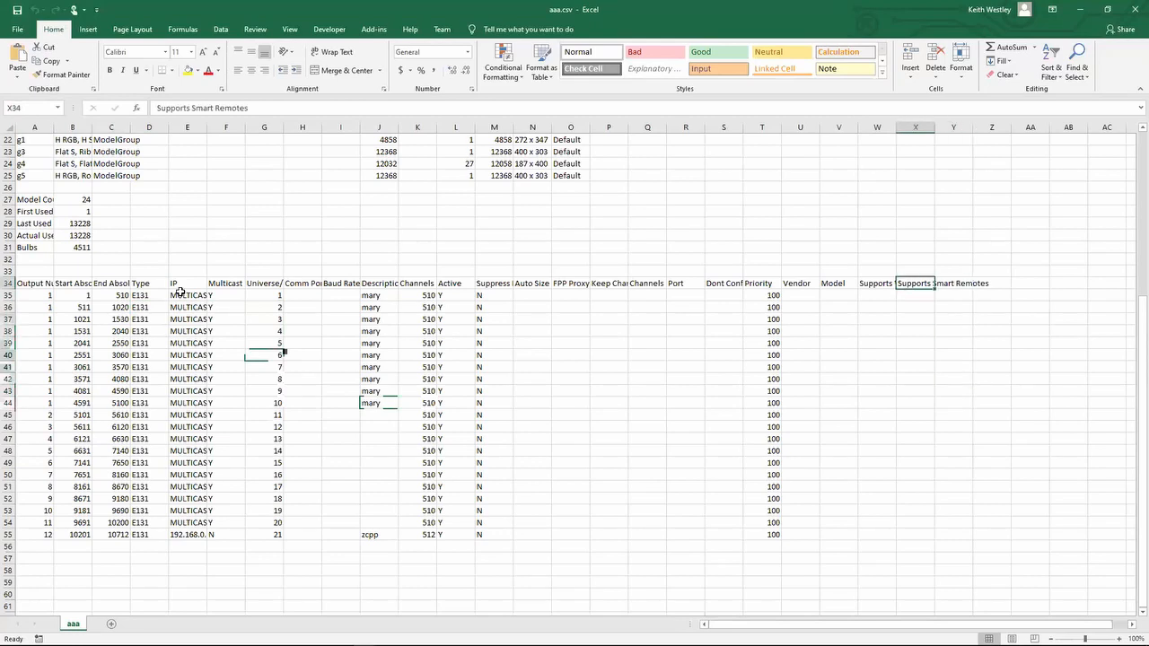
- Examine the output table's setup headings, including Auto Size, FPP Proxy, Keep Channel Numbers, Channels and Port
key(Home)
key(ctrl+Right)
key(Left)
key(Right)
key(Left)
key(Left)
key(Left)
key(Left)
key(Left)
key(Left)
key(Left)
key(Left)
key(Left)
key(Left)
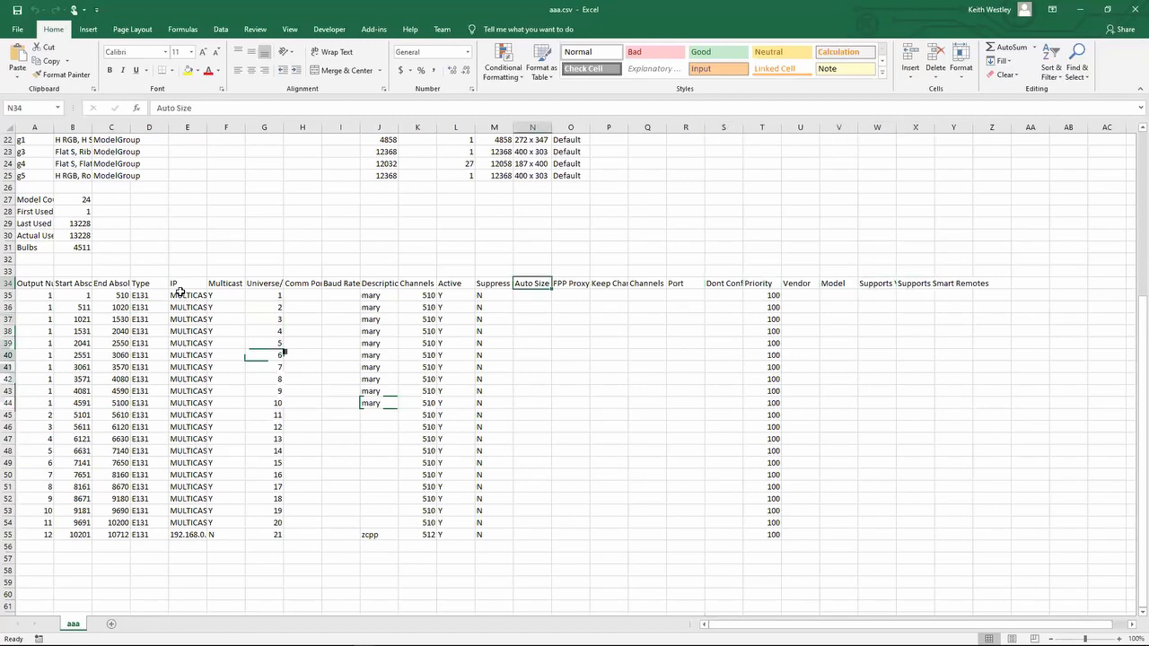
key(Left)
key(Right)
key(shift+Down)
key(shift+Down)
key(shift+Down)
key(shift+Down)
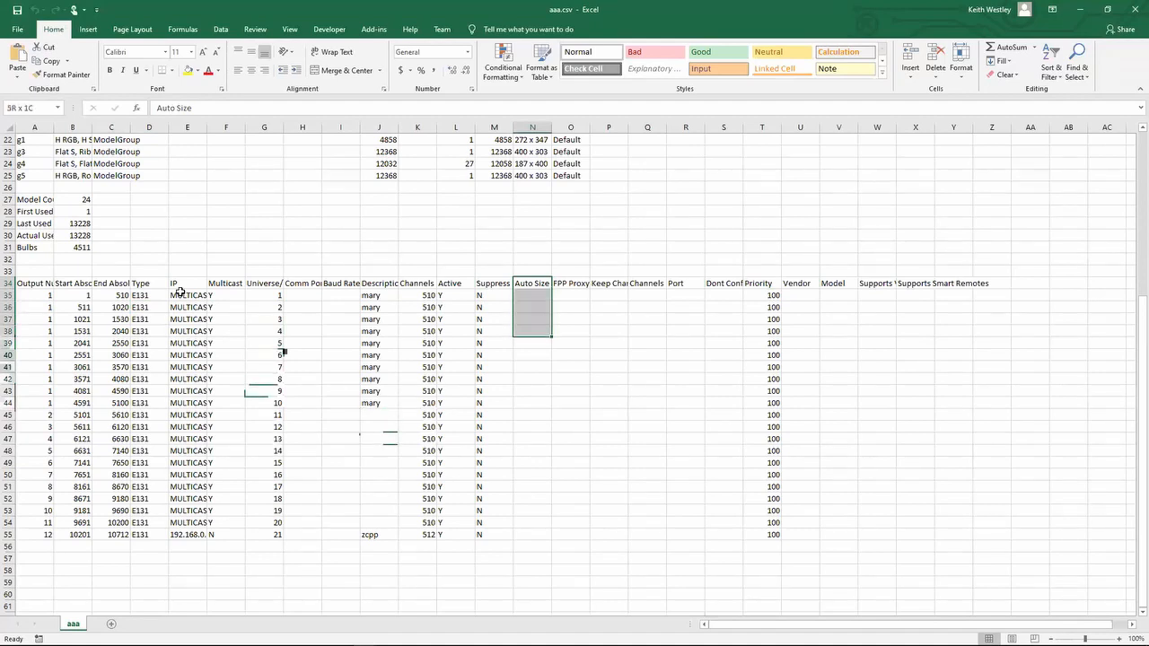
key(Right)
key(Right)
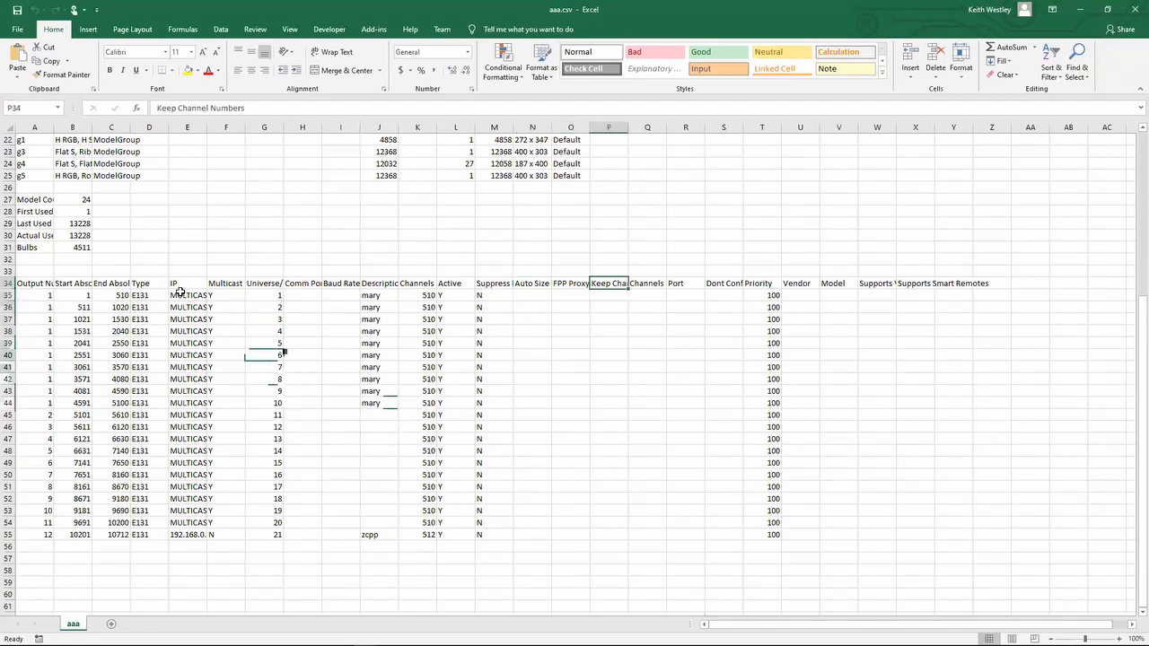
key(Left)
key(Right)
- Examine the output table's Dont Configure, Priority, Vendor, Model and Supports Virtual Strings headings
key(Right)
key(Right)
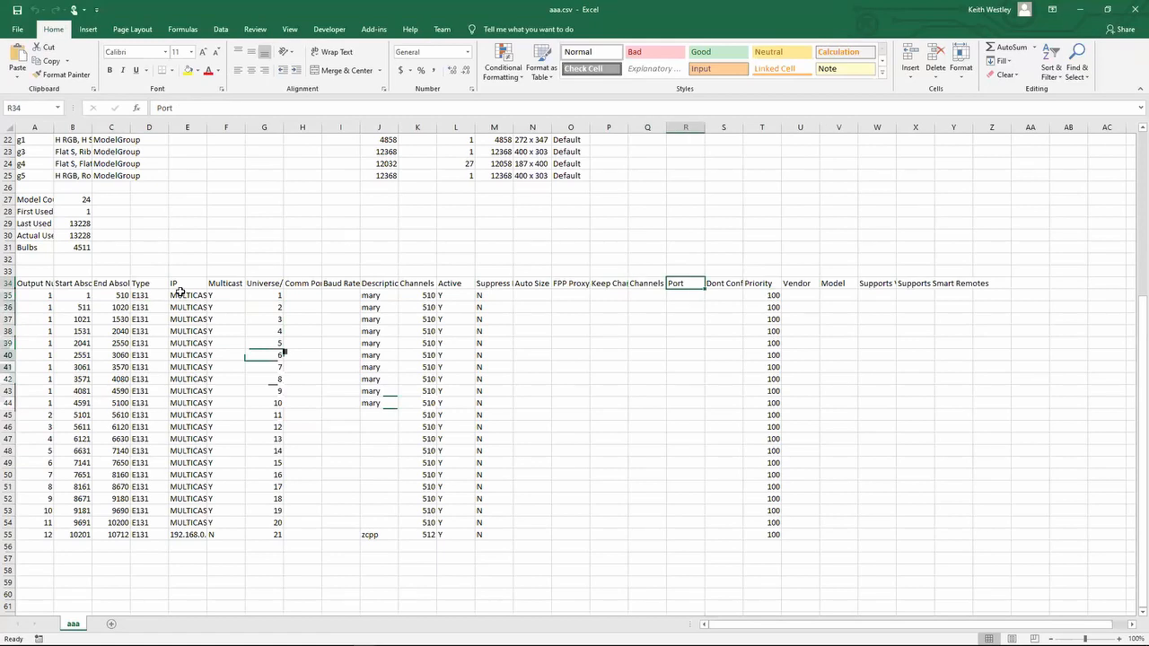
key(Right)
key(Right)
key(Right)
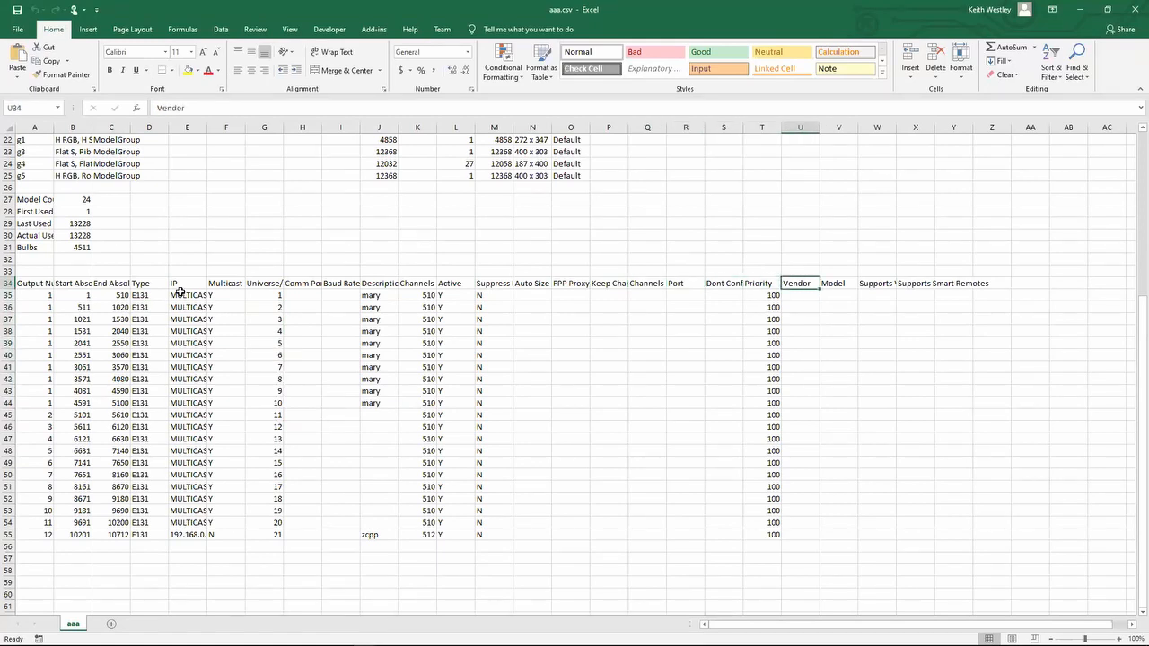
key(Left)
key(Left)
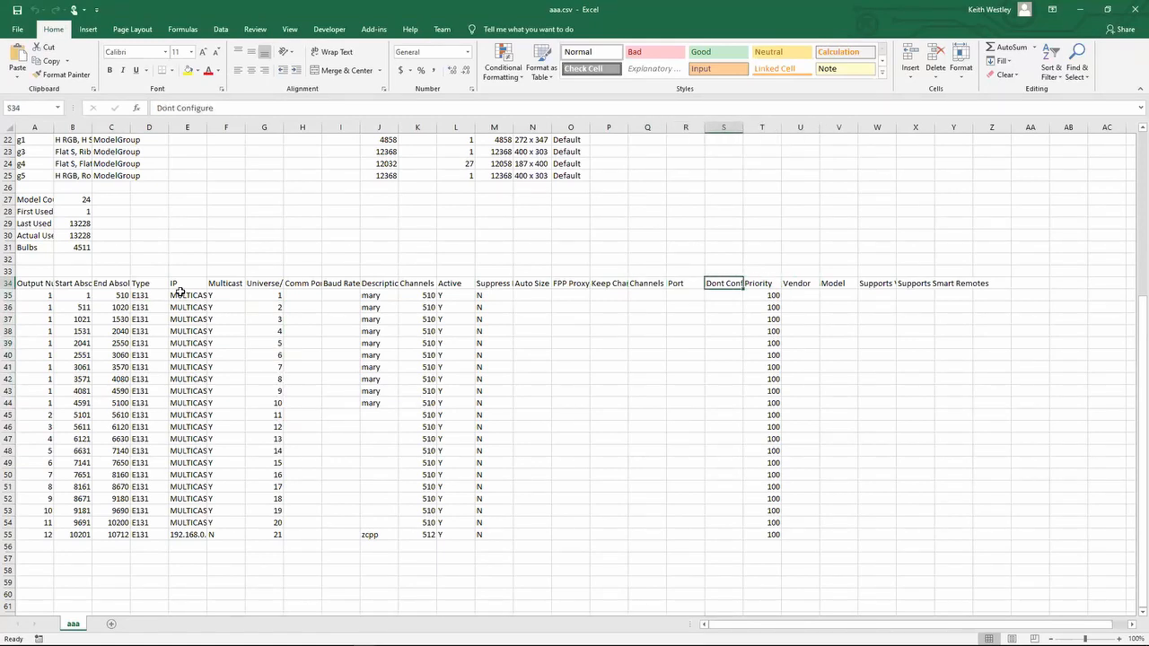
key(Right)
key(Right)
key(Right)
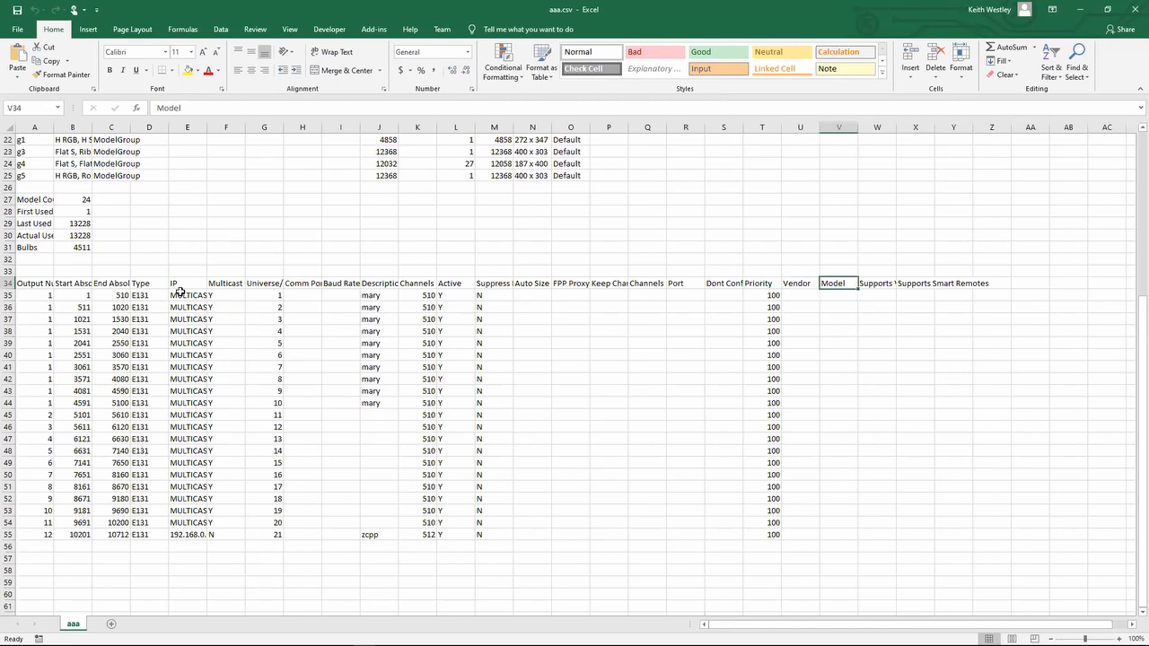
key(Right)
key(Left)
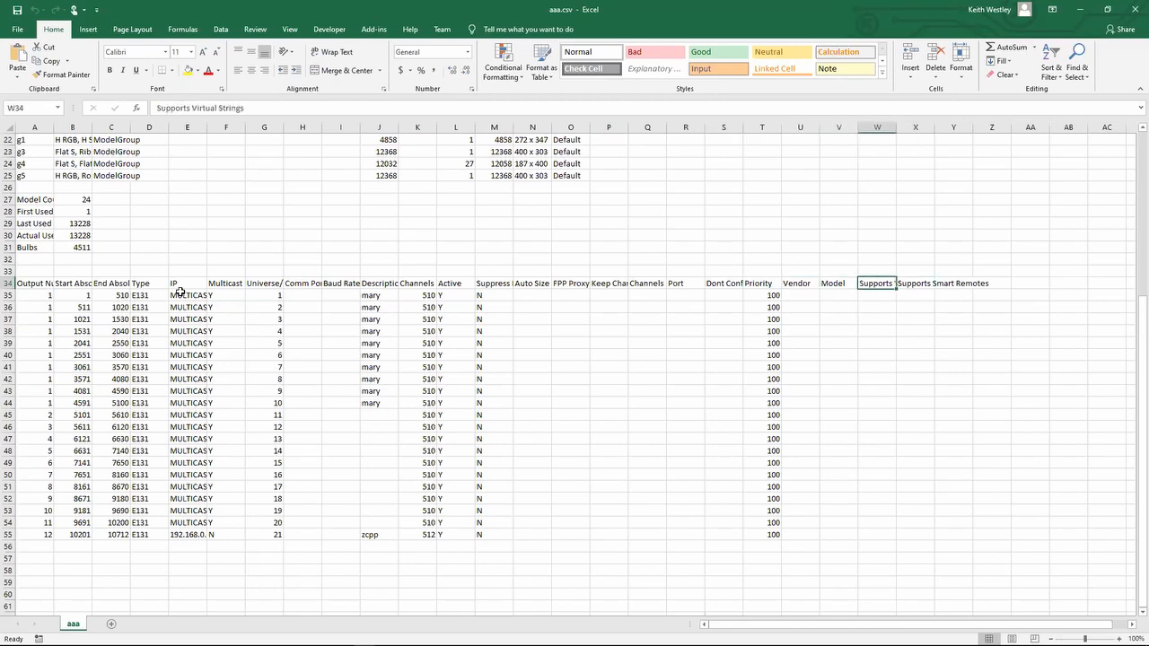
key(Right)
- Go back over the output table's headings from Vendor and Model to Baud Rate
key(Left)
key(Left)
key(Left)
key(Left)
key(Left)
key(Left)
key(Left)
key(Left)
key(Left)
key(Left)
key(Left)
key(Left)
key(Left)
key(Left)
key(Left)
key(Left)
key(Left)
key(Left)
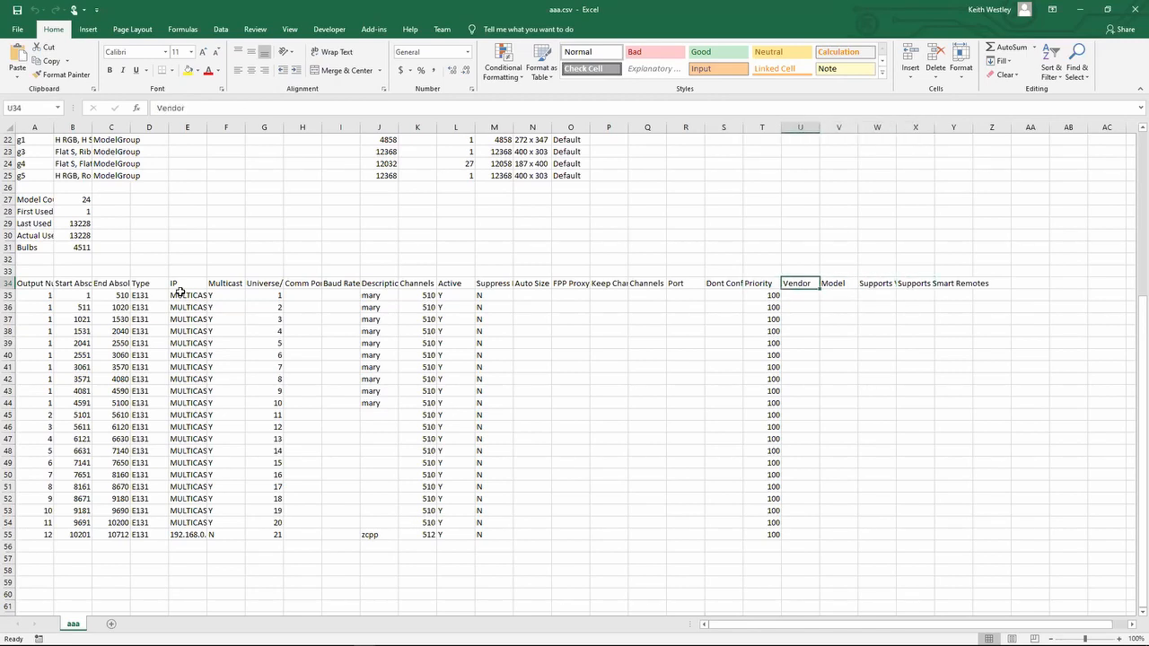
key(Right)
key(Right)
key(Right)
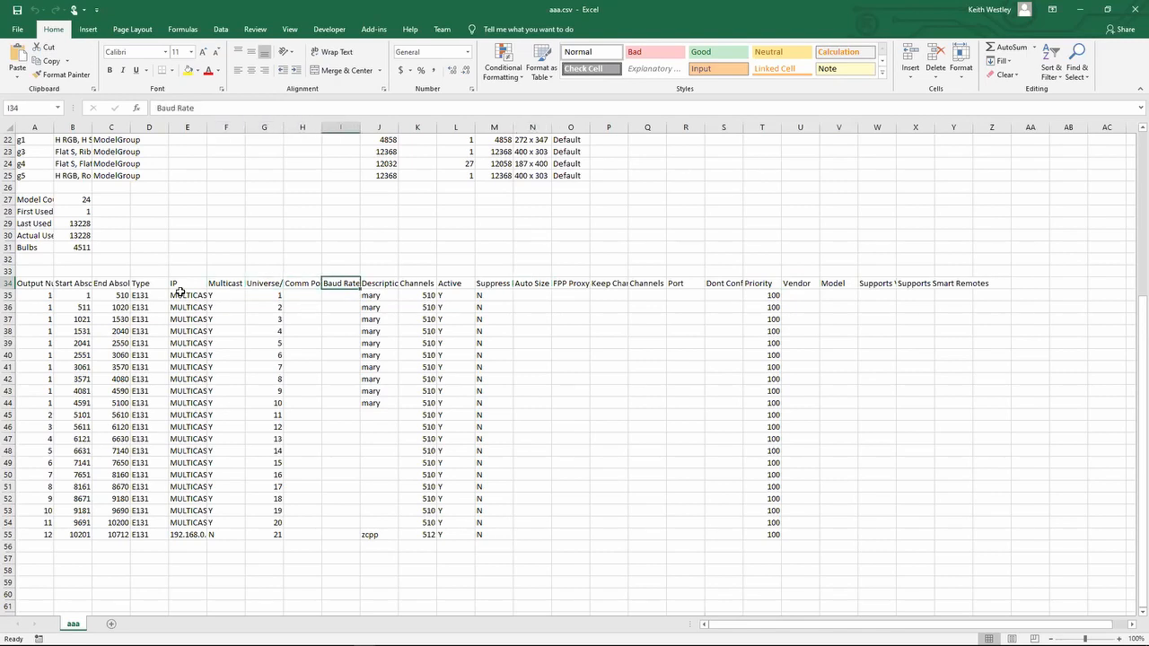
- Switch to the release notes in Notepad++ and highlight the 2019.47 entry about progress while generating random effects
key(alt+Tab)
key(alt+Tab)
key(alt+Tab)
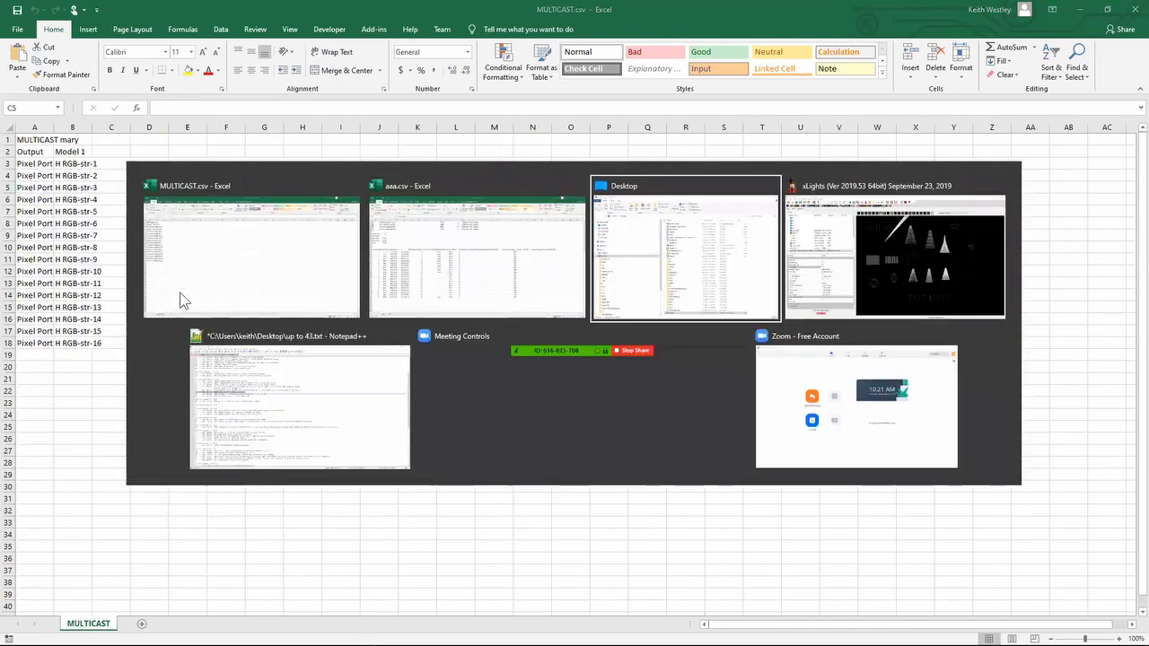
key(alt+Tab)
key(alt+Tab)
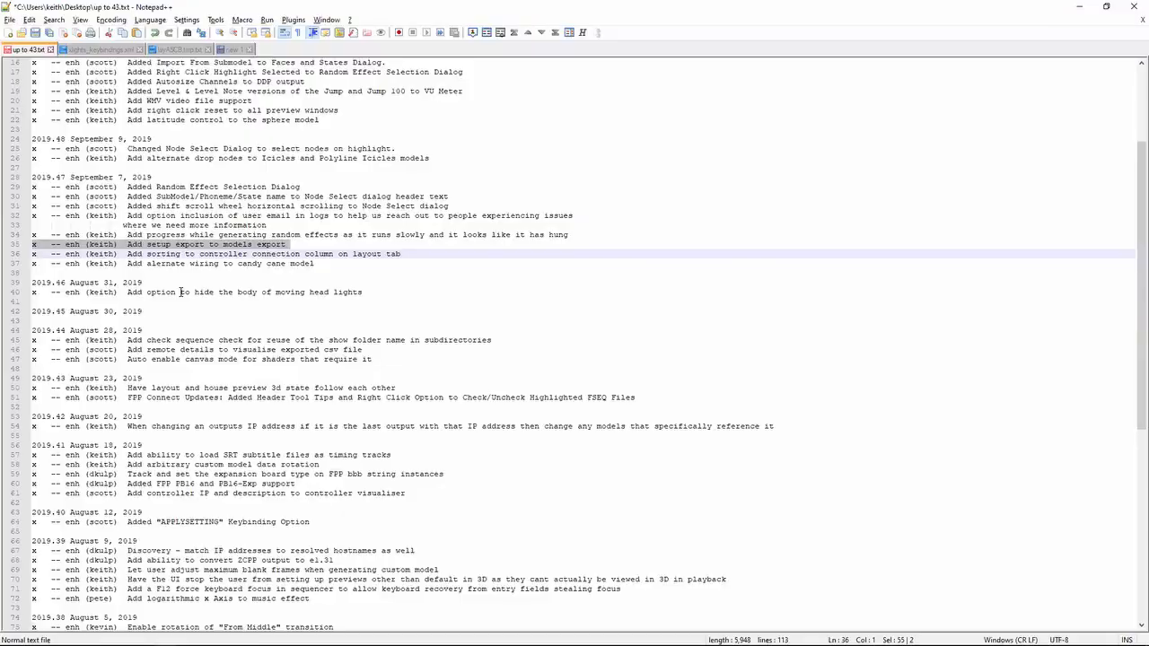
key(Up)
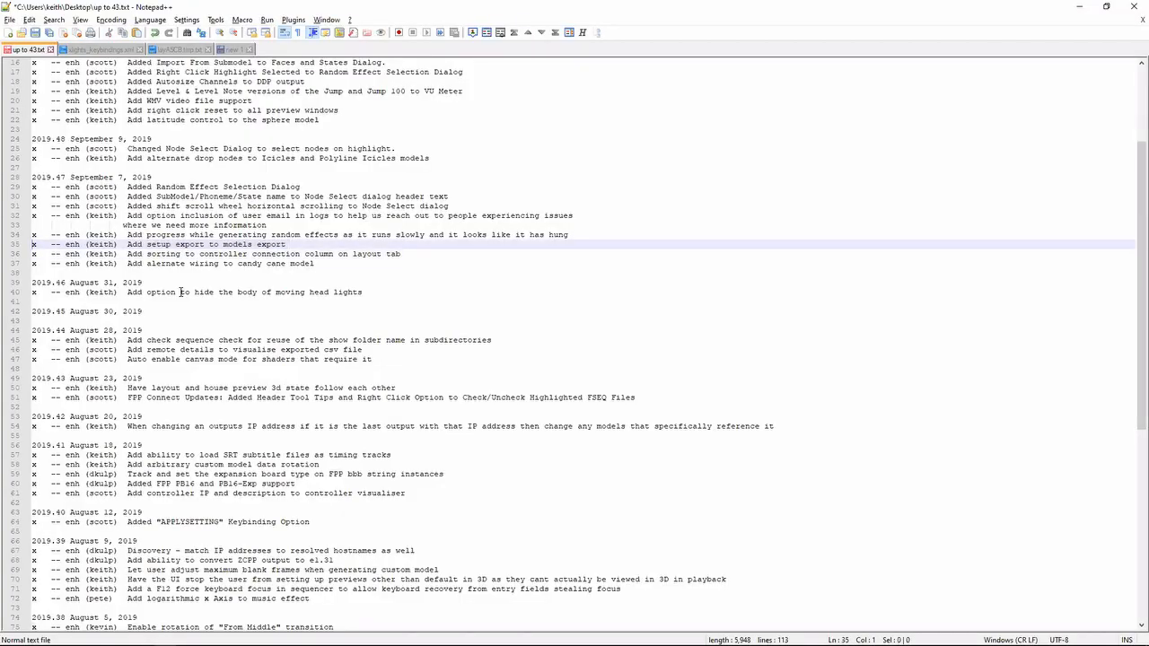
key(Up)
key(shift+Down)
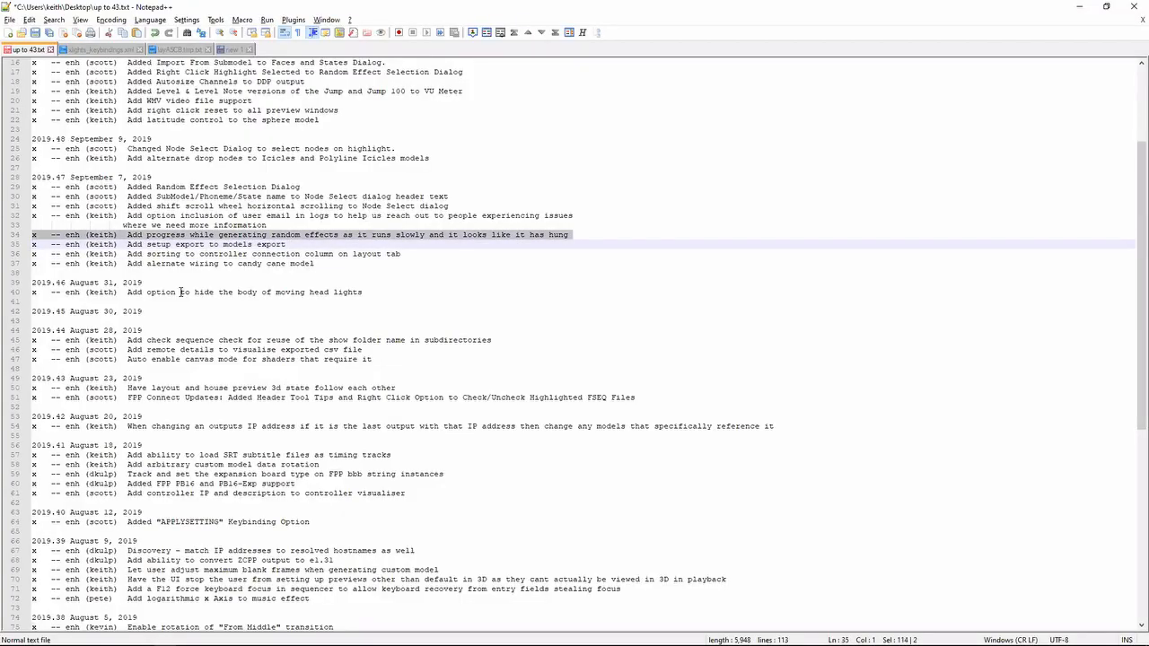
- Switch to xLights and add a 500 ms Metronome timing track to the sequence
key(alt+Tab)
key(alt+Tab)
key(alt+Tab)
key(alt+Tab)
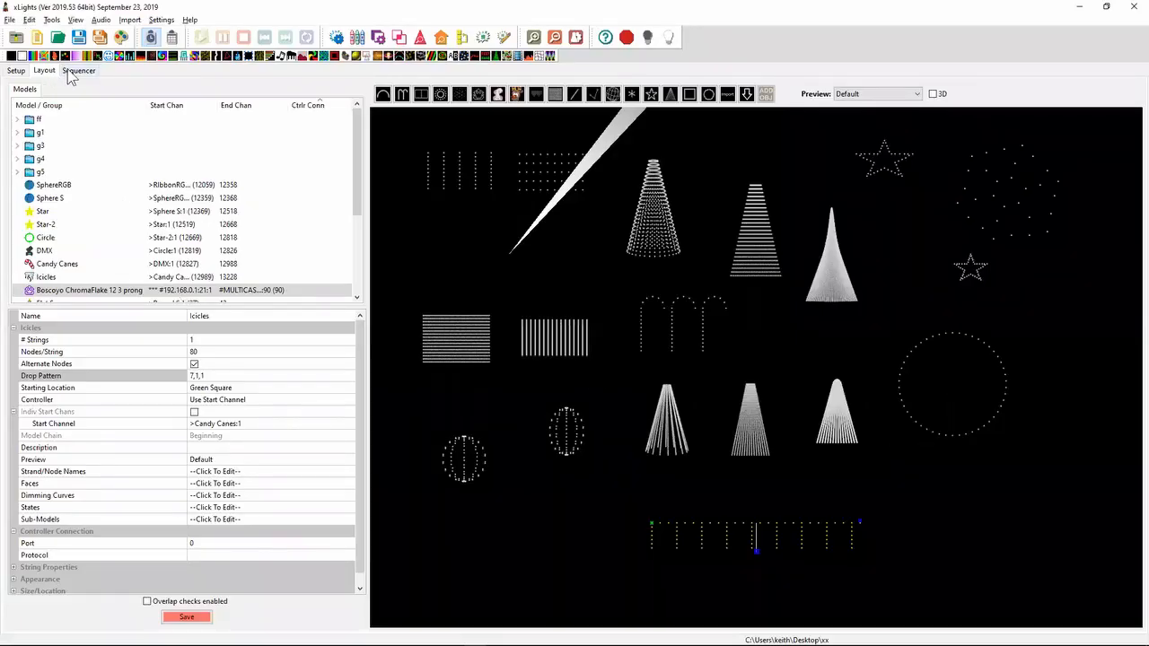
click(78, 70)
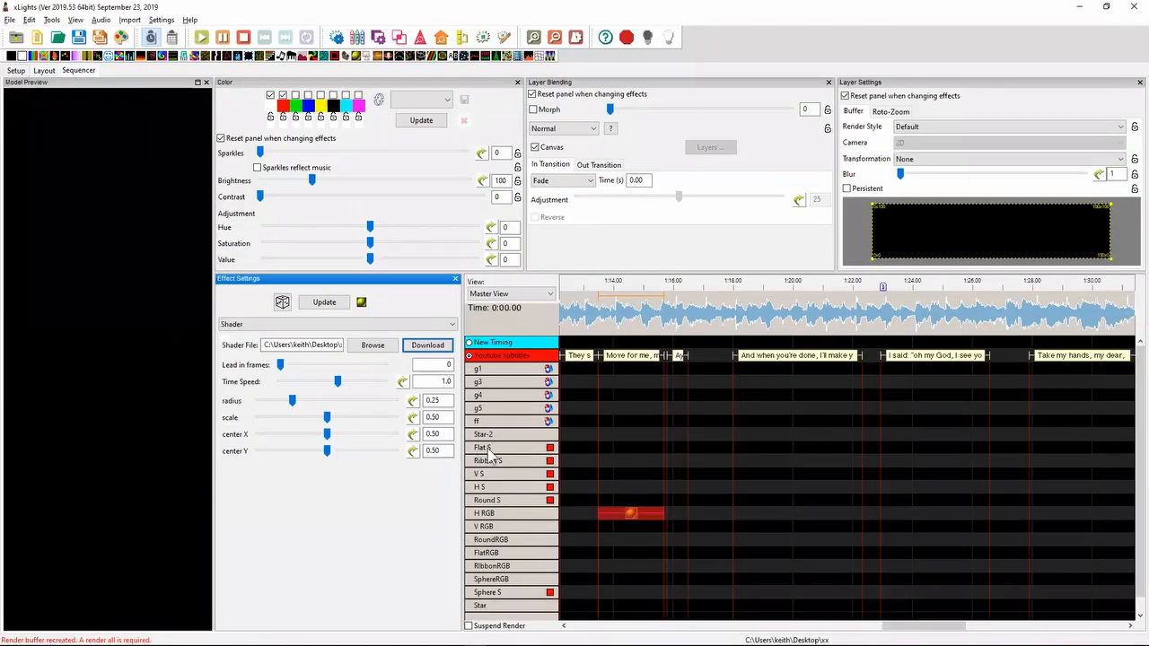
right_click(491, 355)
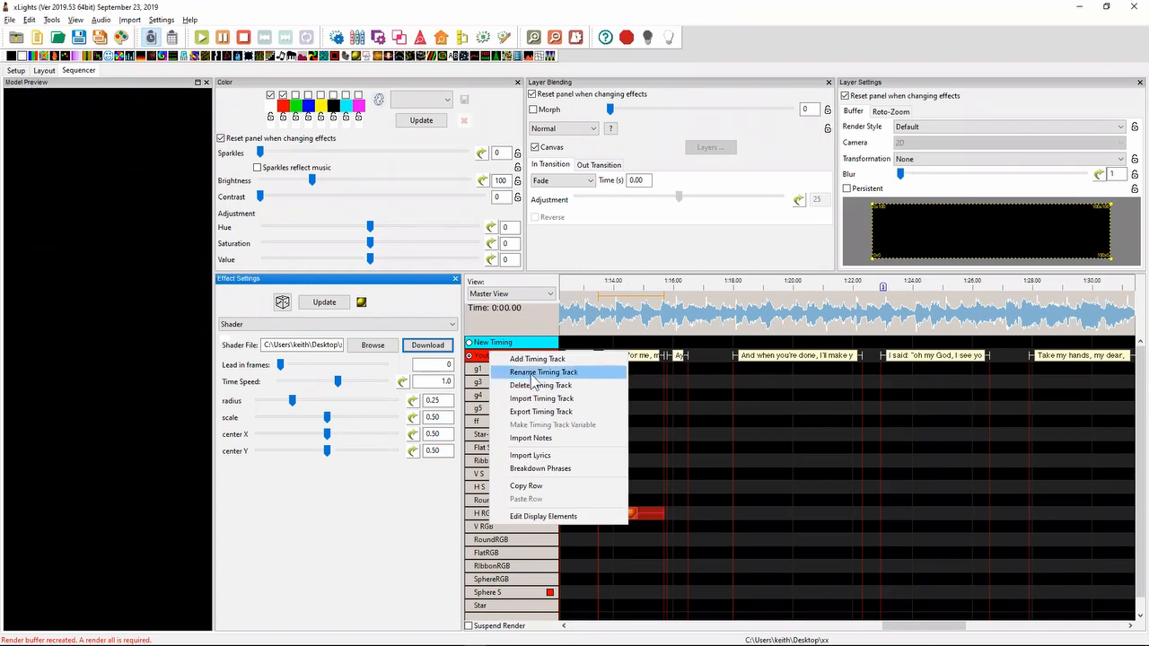
click(530, 363)
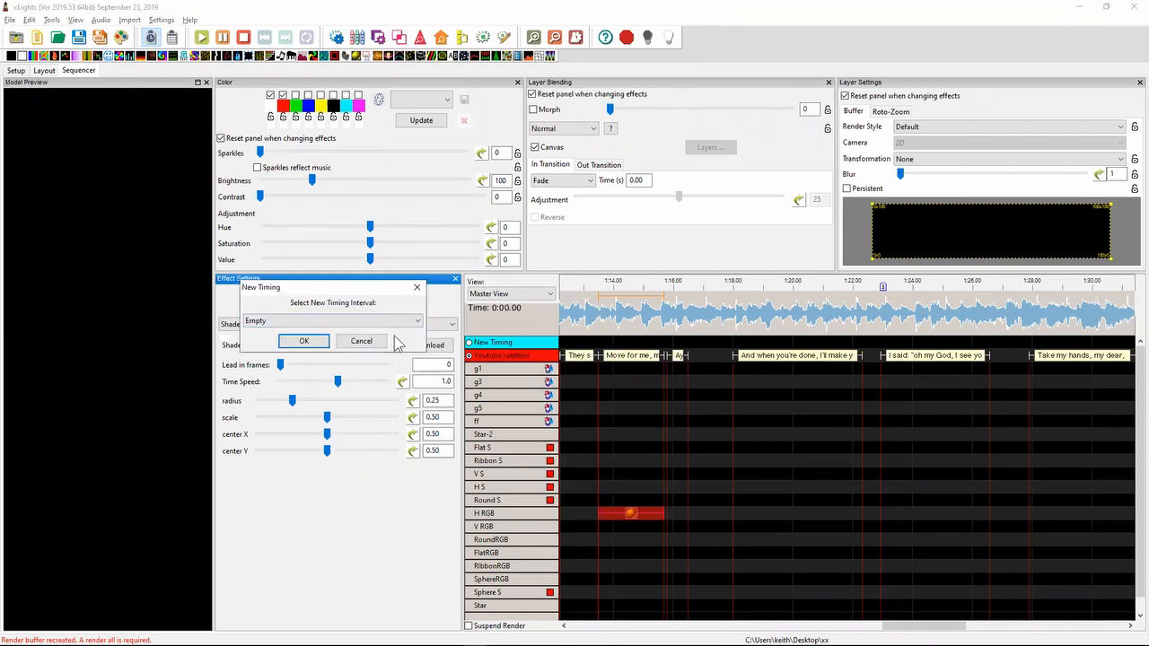
click(328, 321)
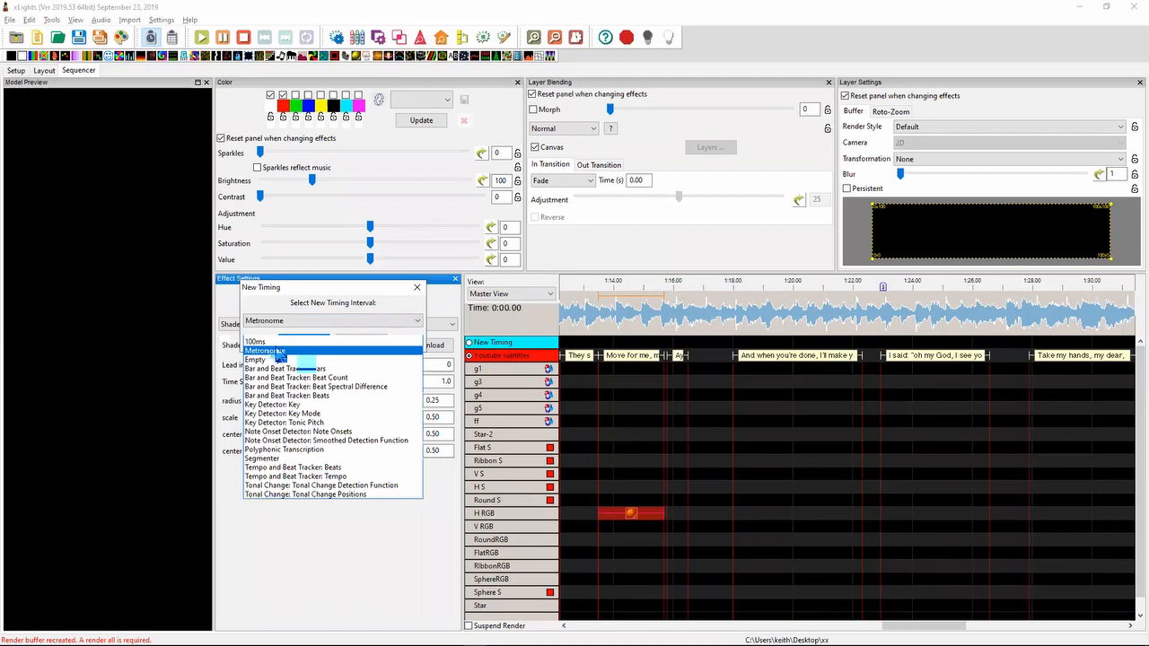
click(280, 350)
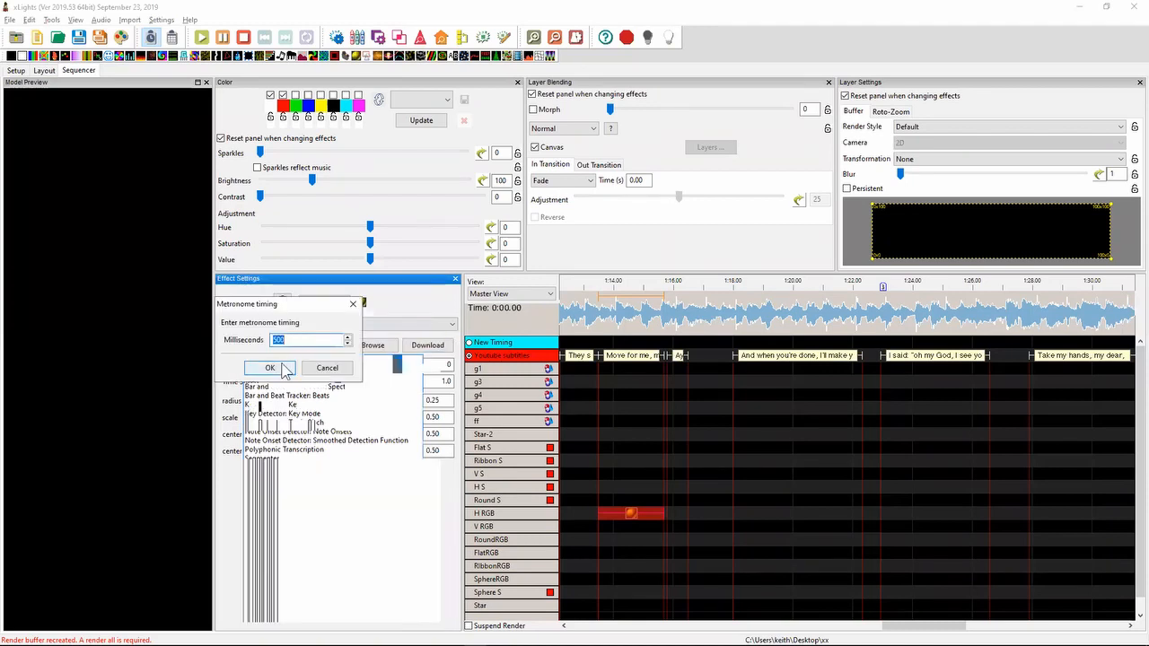
click(280, 368)
- Create random effects across the H RGB, V RGB and RoundRGB rows from about 1:17.5 to 1:22.5
drag(718, 522, 844, 558)
right_click(819, 536)
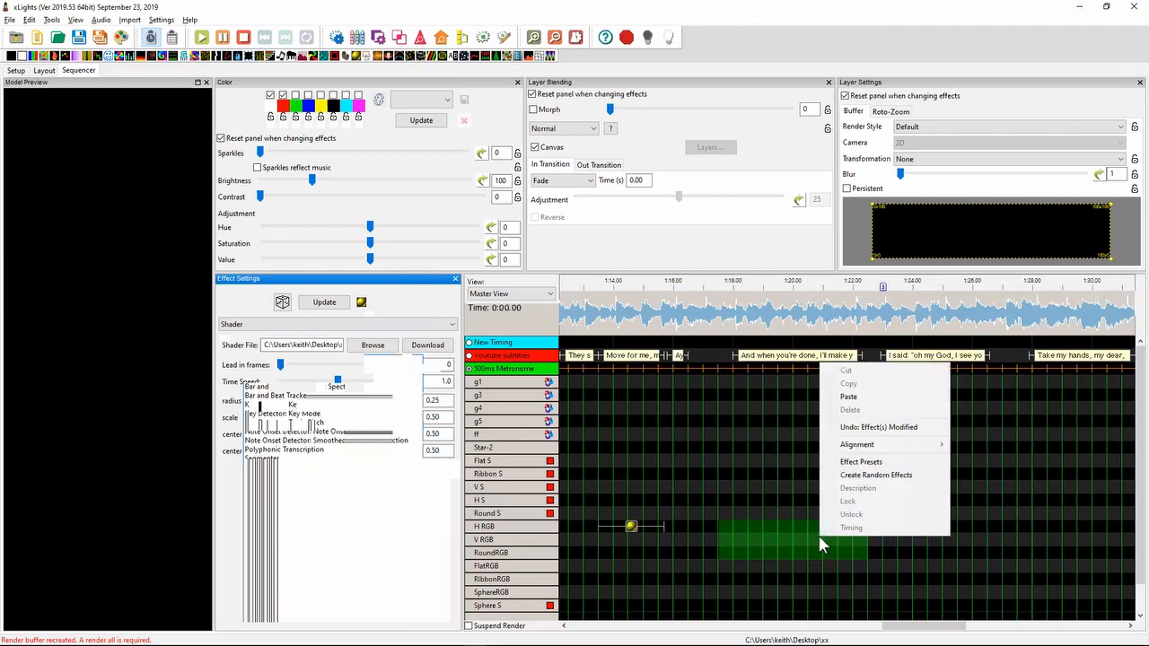
click(878, 474)
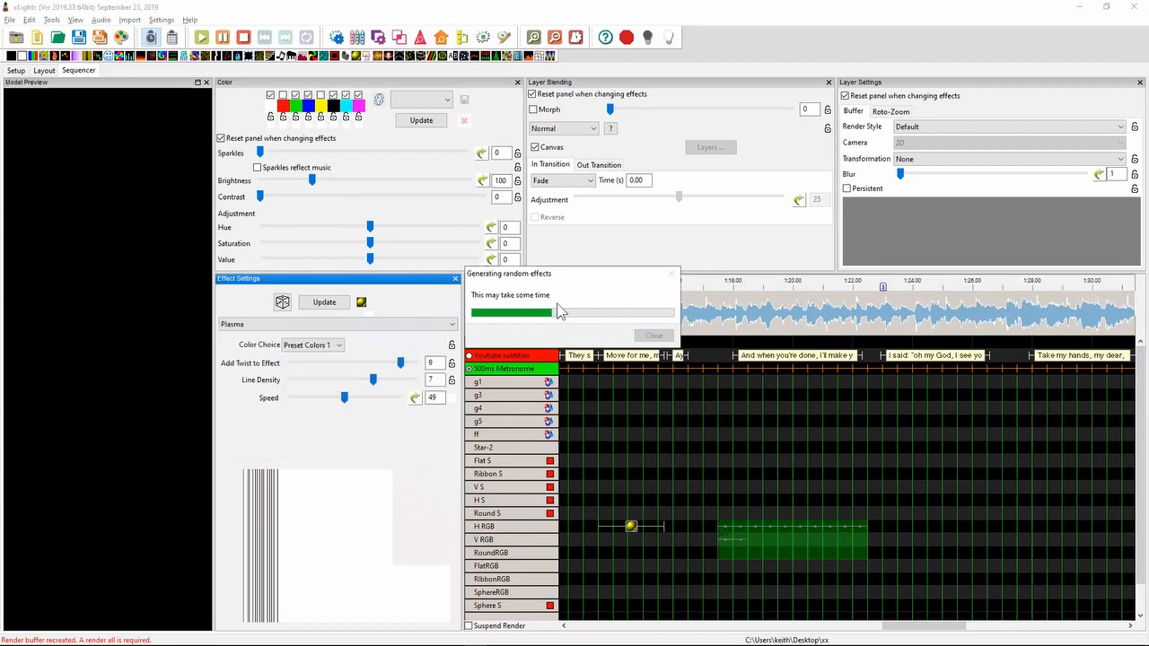
- Switch to the release notes in Notepad++ and highlight the entry about including the user email in logs
key(alt+Tab)
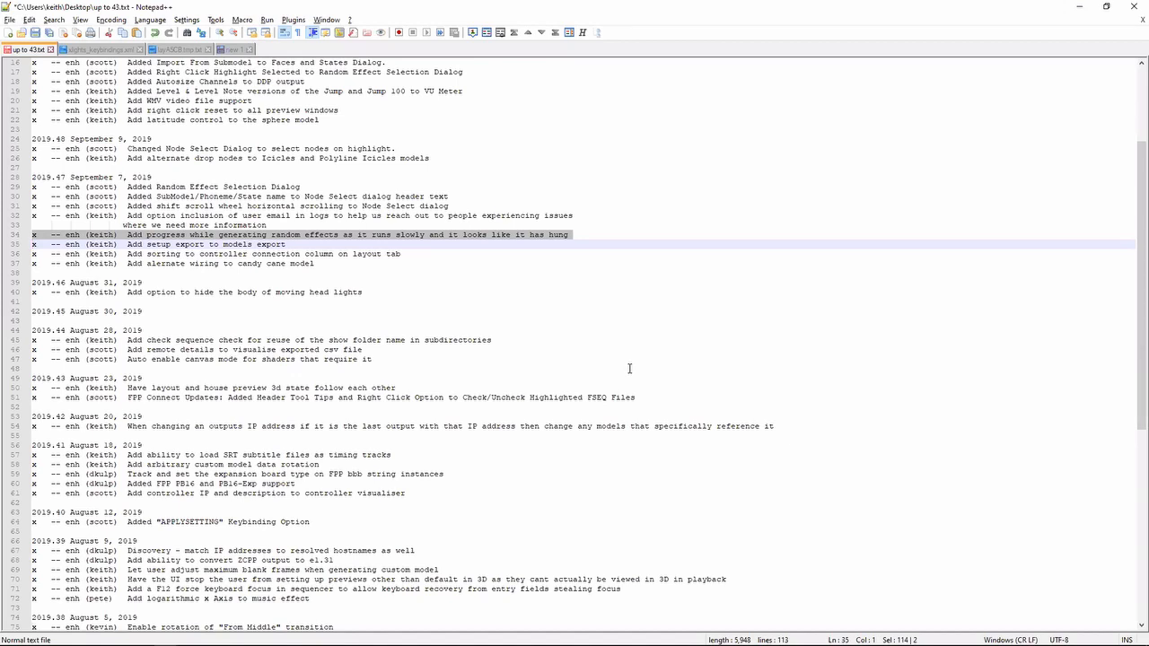
key(Up)
key(Up)
key(Up)
key(shift+Down)
key(shift+Down)
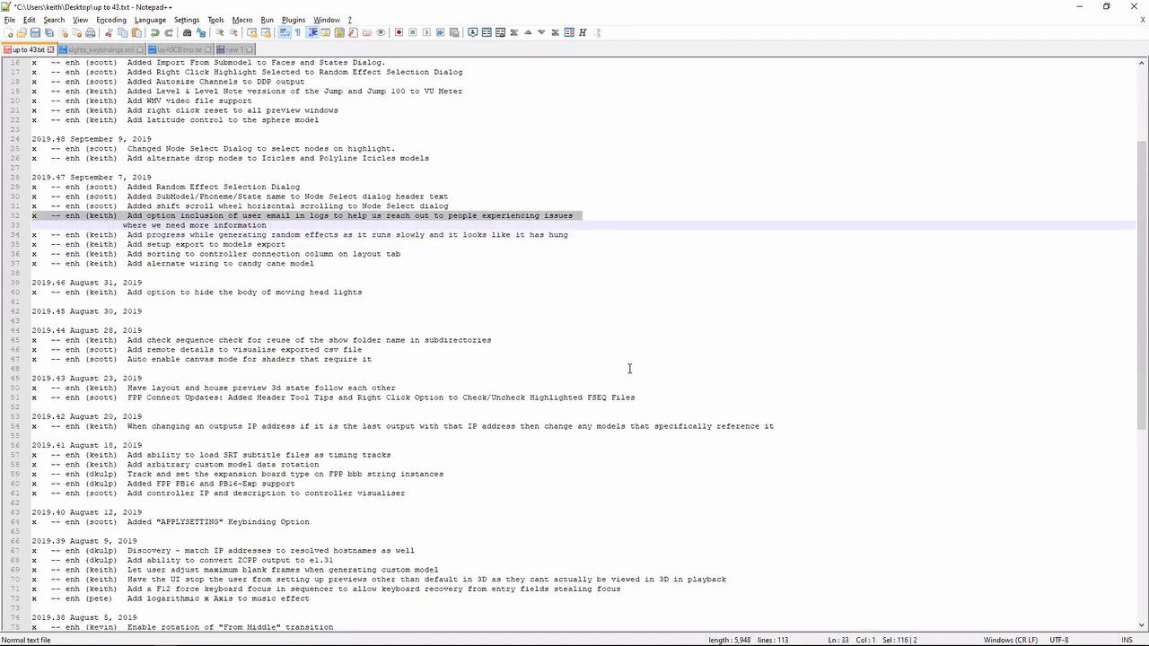
- Switch to xLights, review the email address setting and its policy text, and dismiss it without changes
key(alt+Tab)
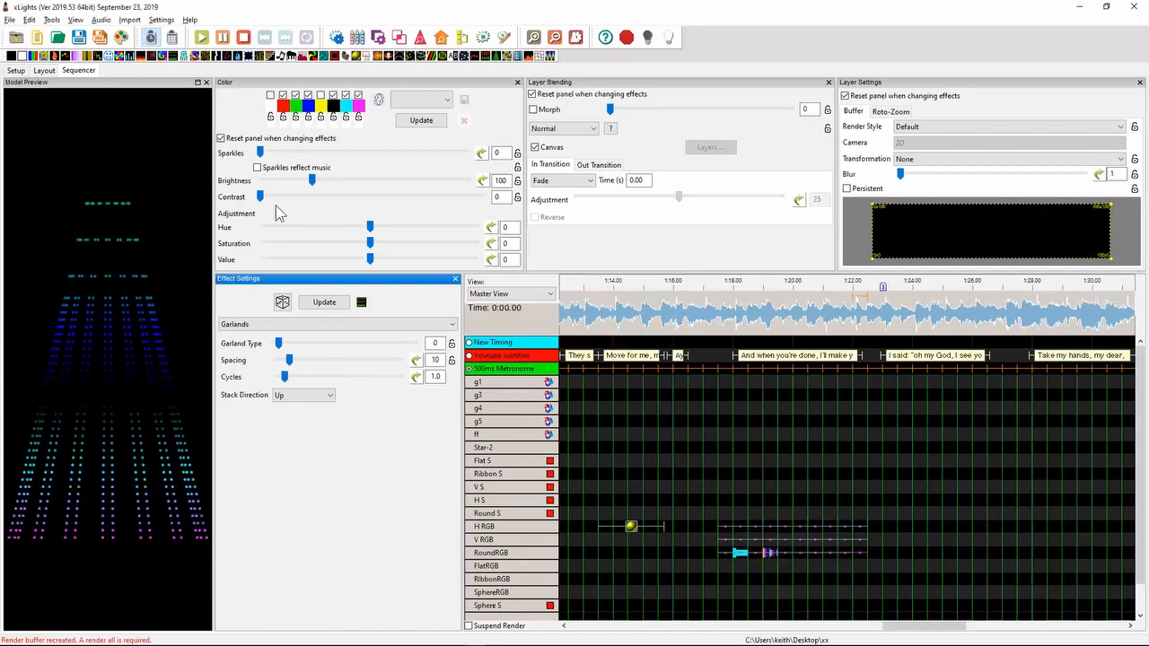
click(158, 21)
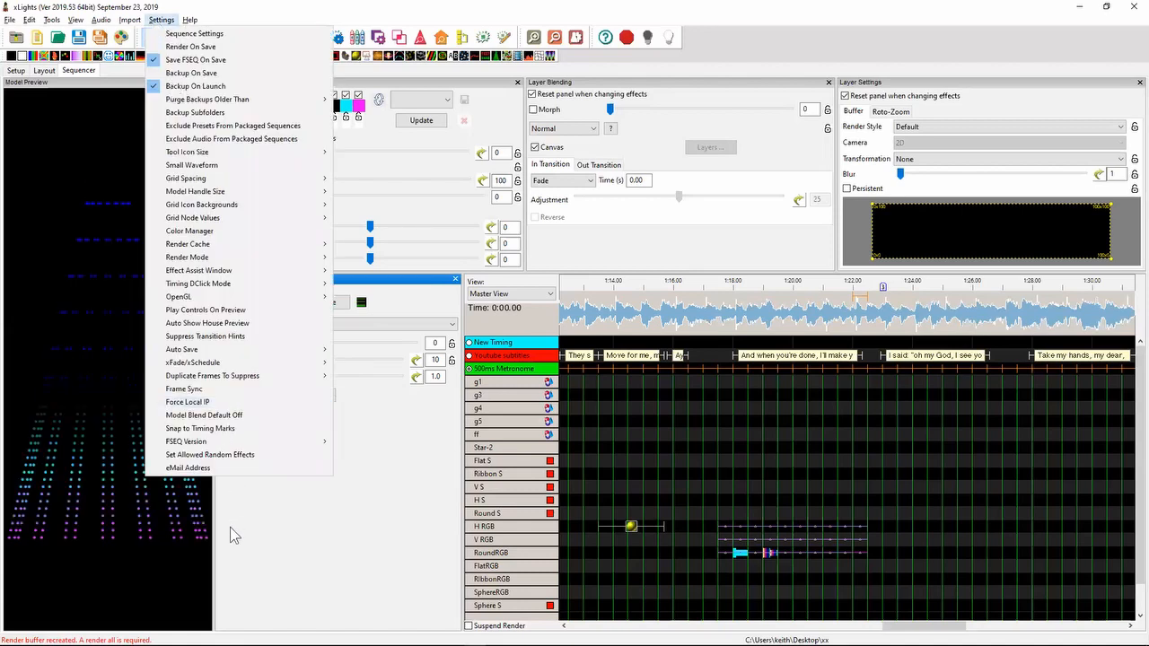
click(216, 469)
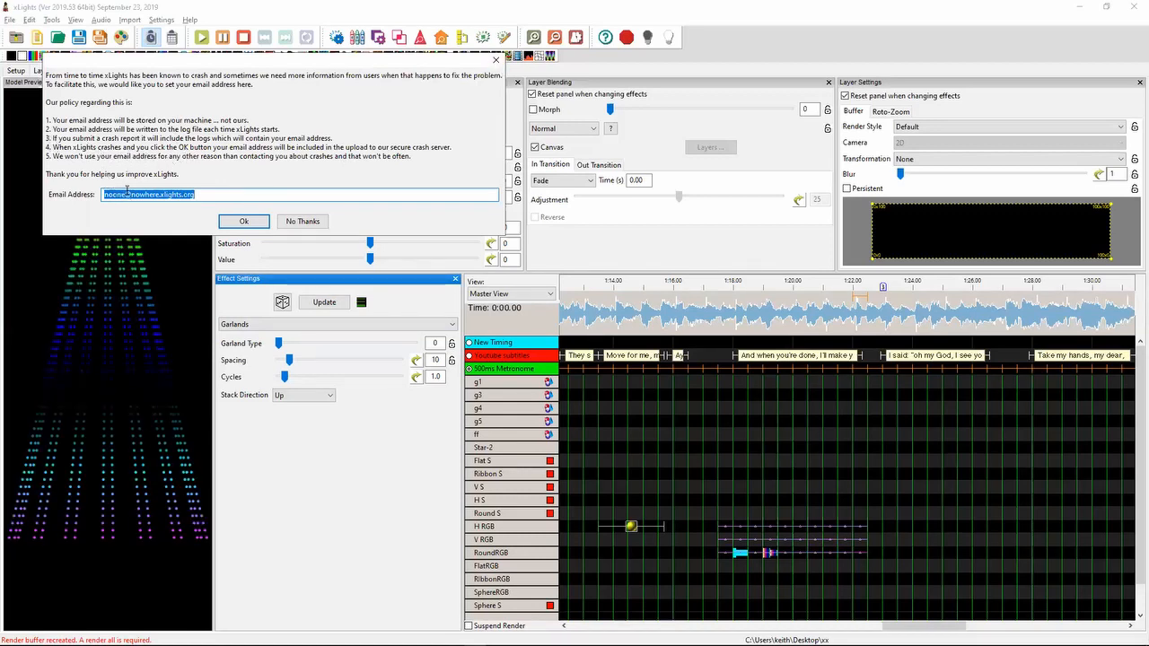
click(496, 60)
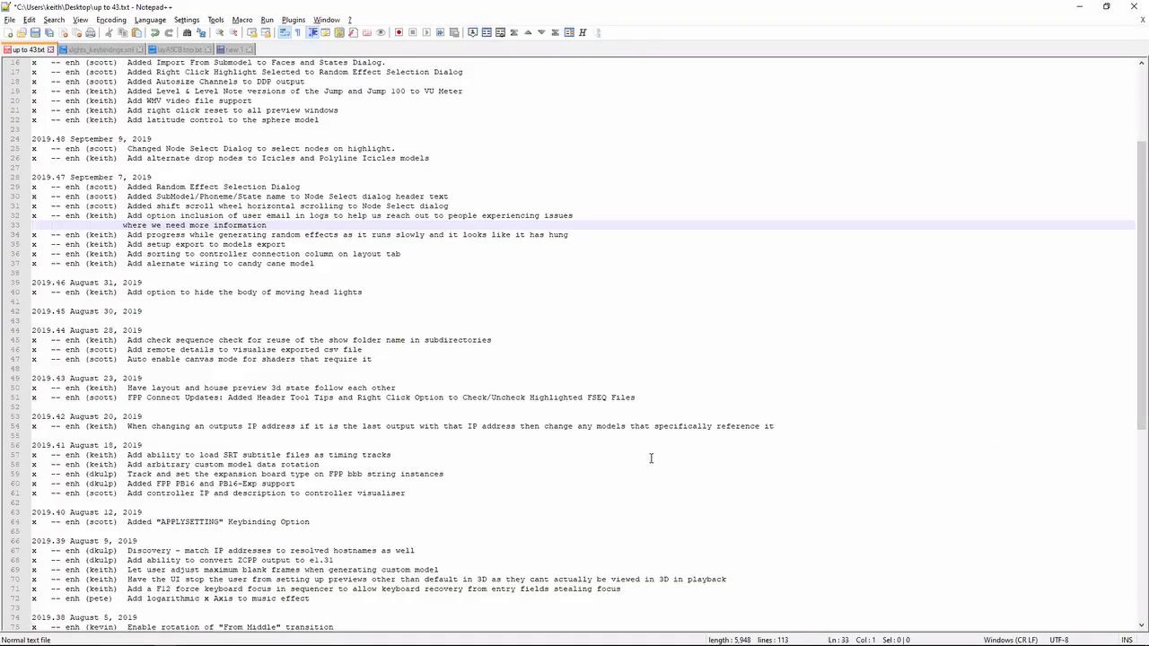
- Highlight the Notepad++ release note about shift scroll wheel horizontal scrolling in the Node Select dialog
key(Down)
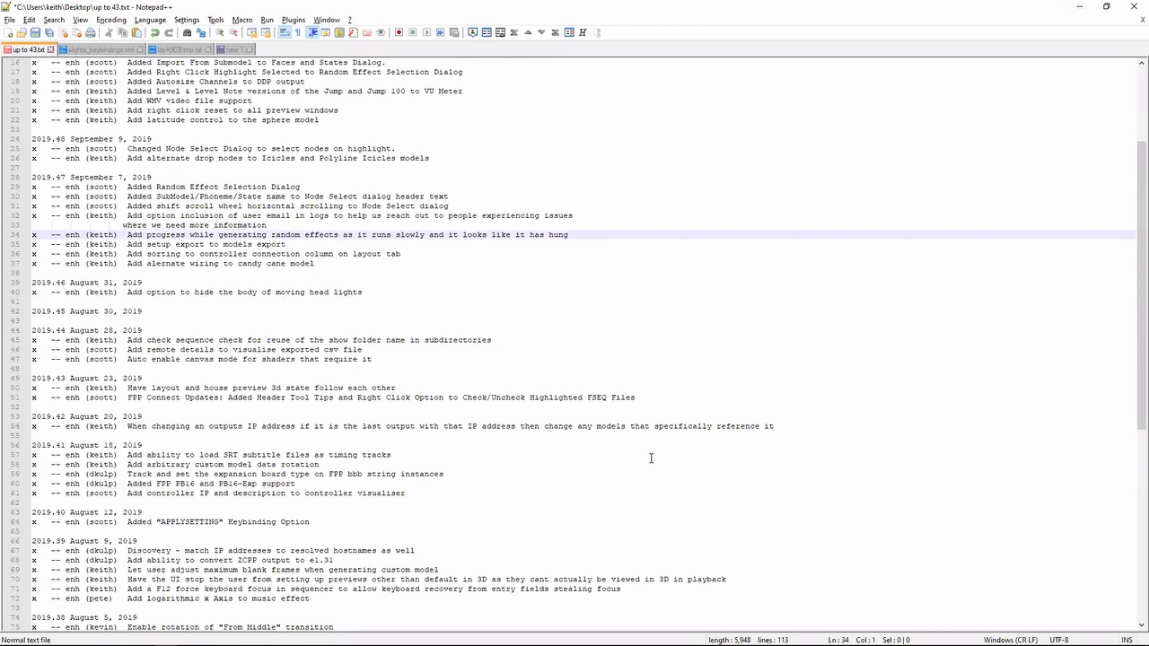
key(shift+Up)
key(shift+Up)
key(Up)
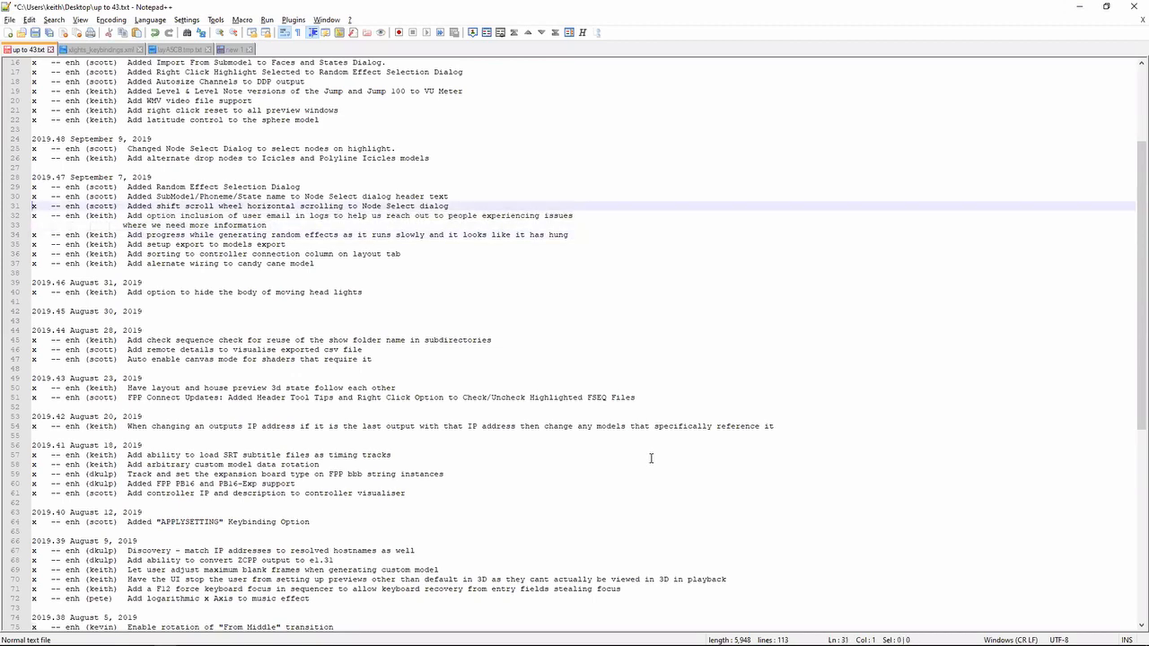
key(shift+Down)
- Switch to xLights and add a new submodel to the Icicles model in the layout
key(alt+Tab)
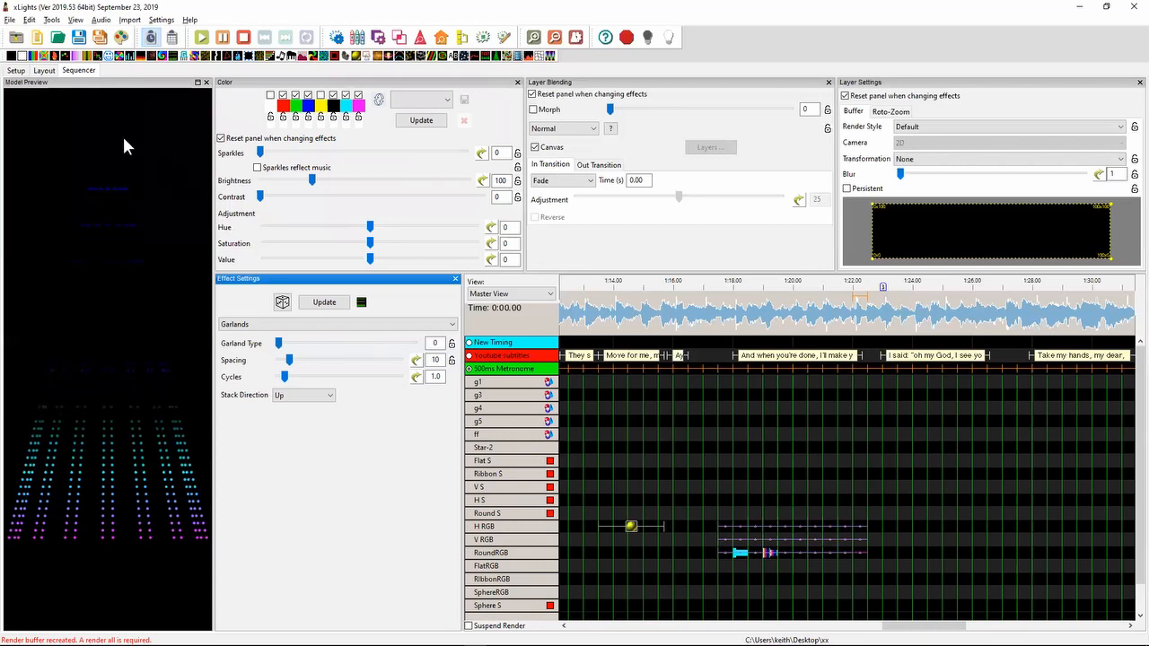
click(45, 71)
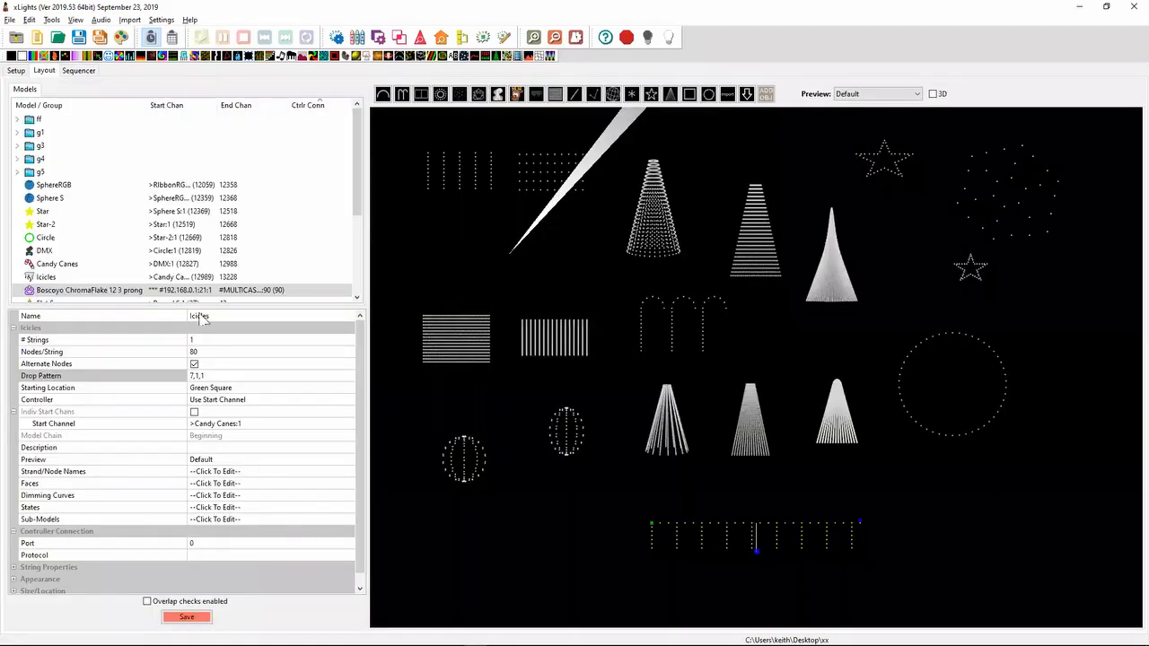
click(346, 521)
click(346, 521)
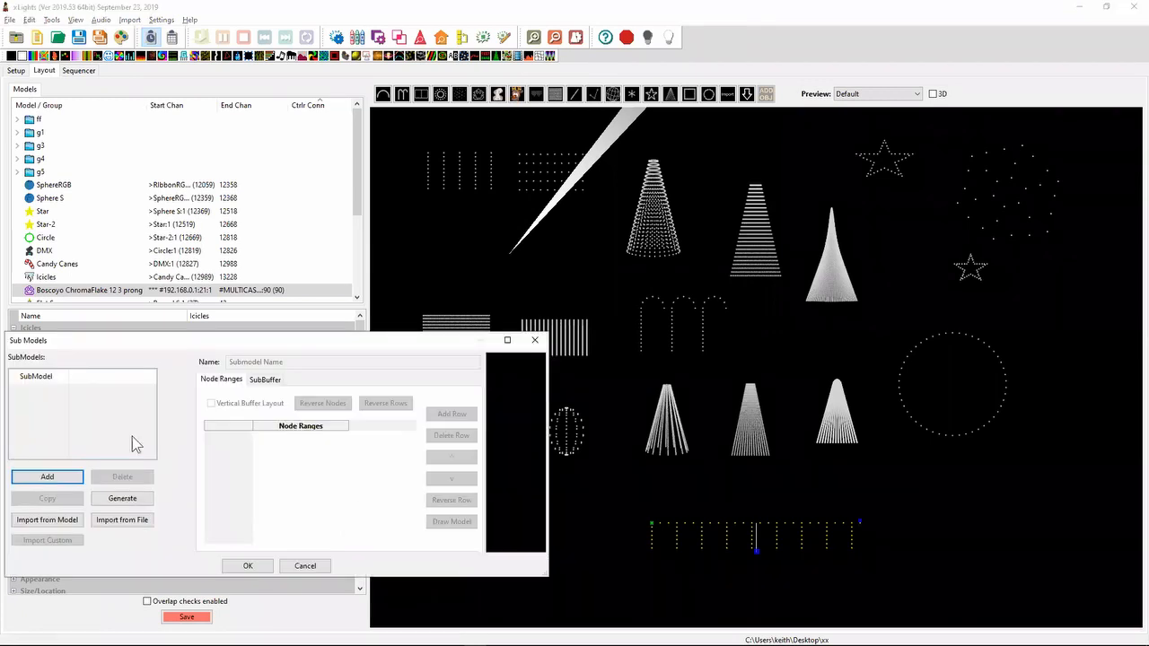
click(59, 475)
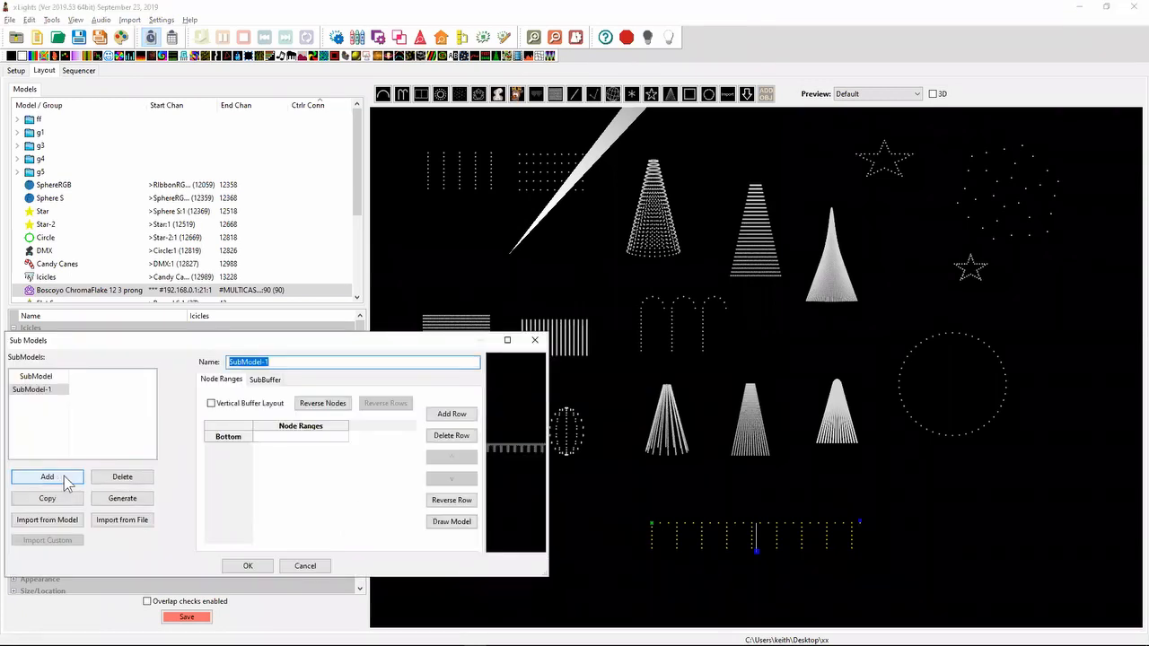
- Open node selection for the new submodel's Bottom row and reposition the dialog so its whole node grid is on screen
click(272, 437)
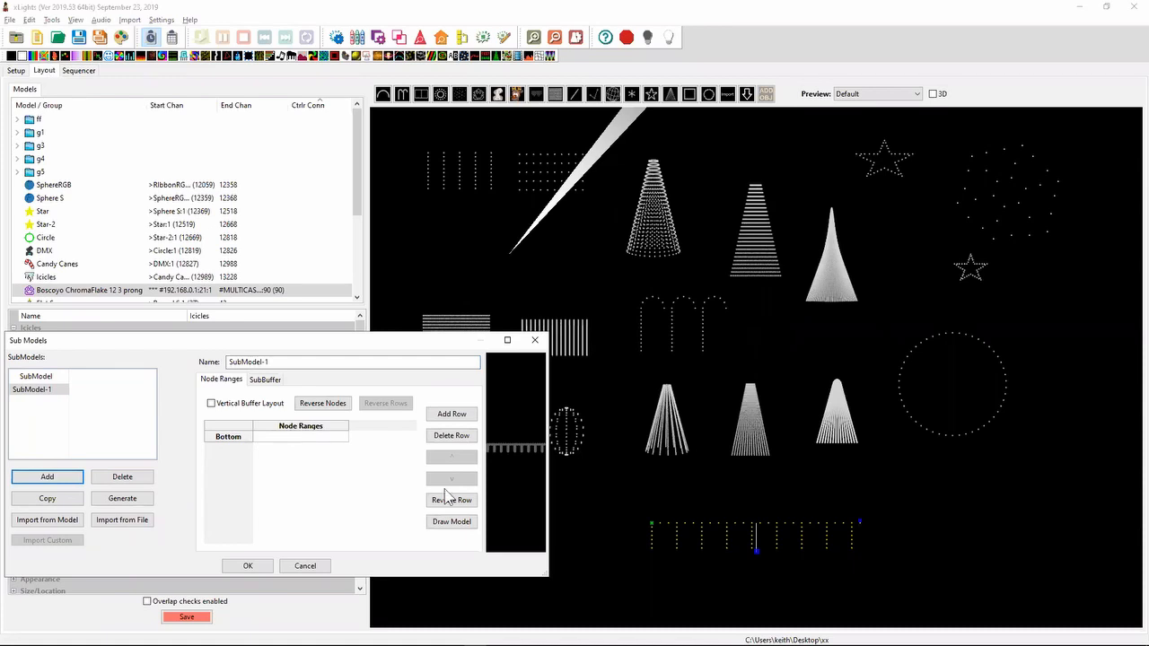
click(452, 522)
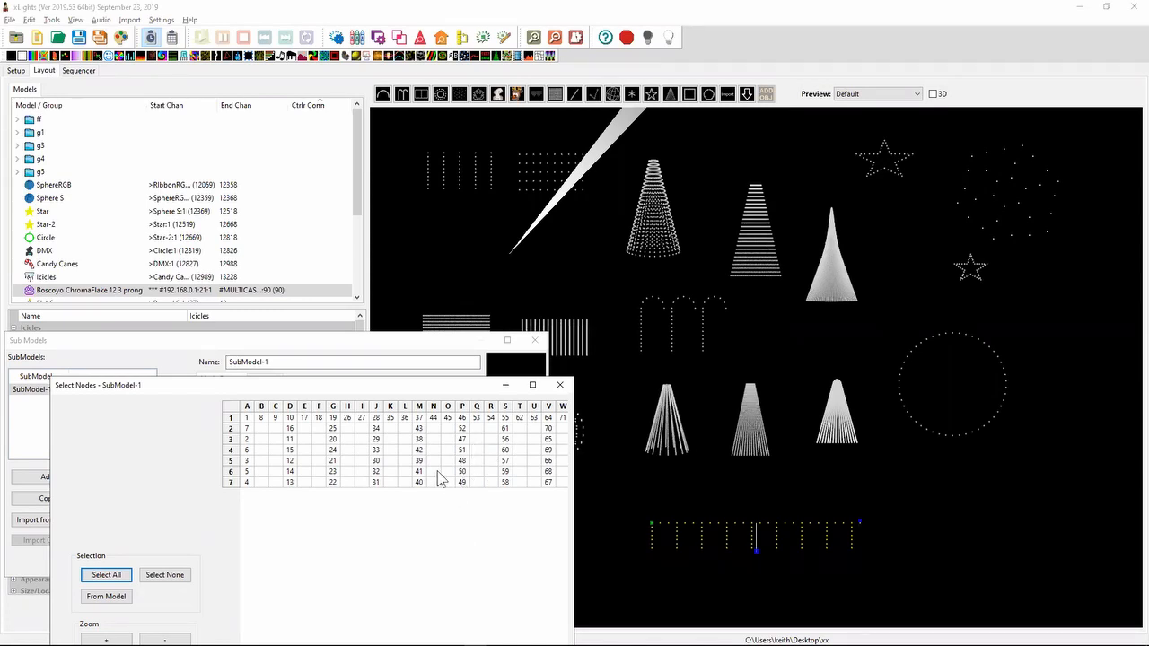
key(alt+Tab)
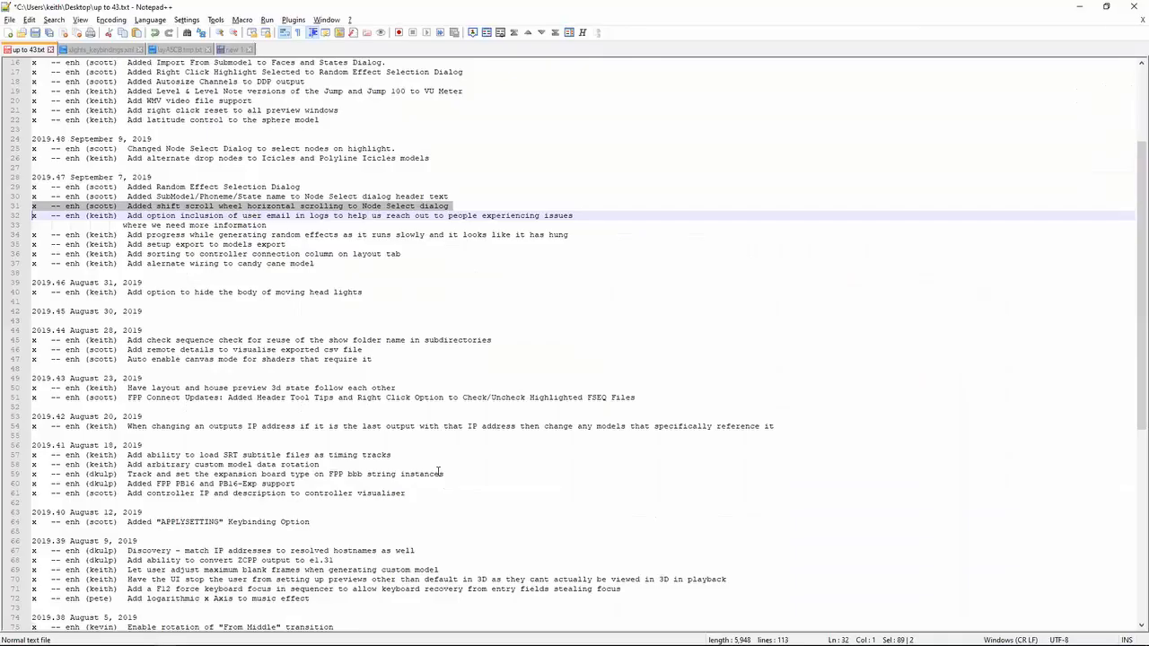
key(alt+Tab)
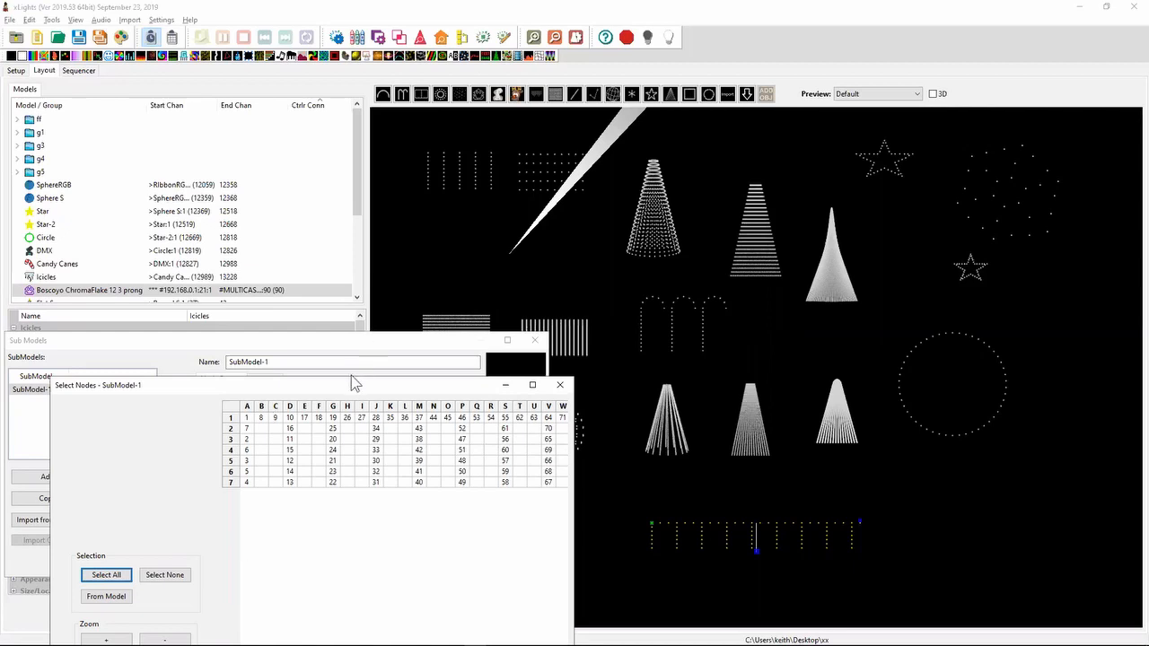
drag(348, 383, 538, 52)
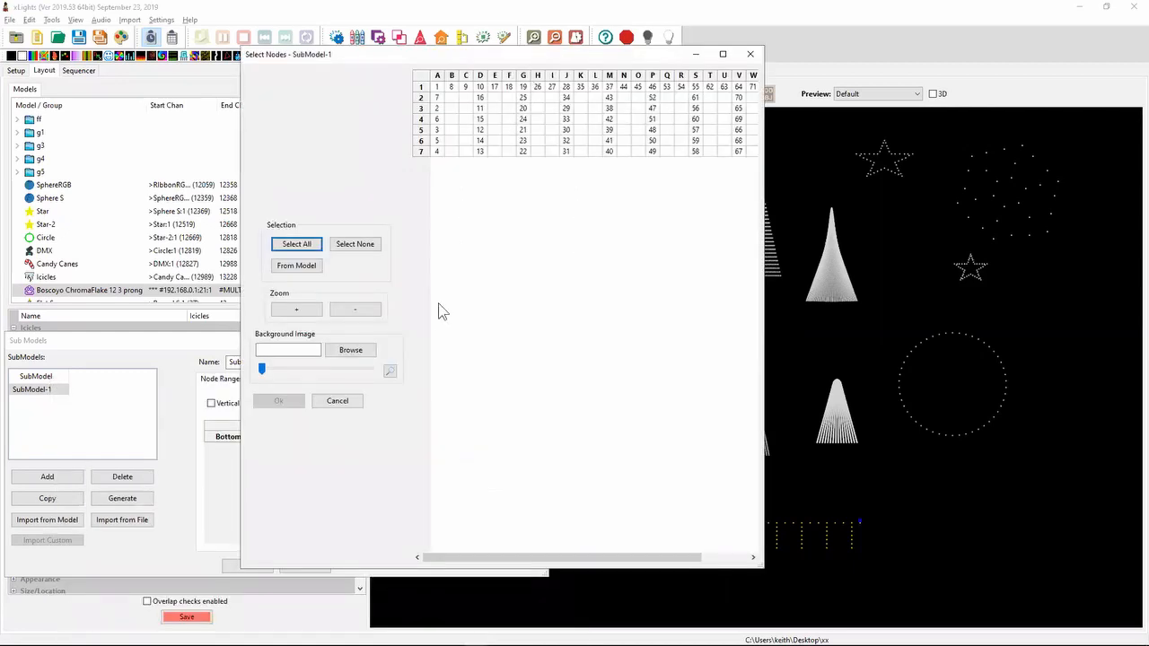
- Highlight several overlapping blocks of nodes in the Select Nodes grid, extending past column W, and discard both the selection and the new submodel
drag(509, 97, 634, 158)
drag(643, 92, 727, 157)
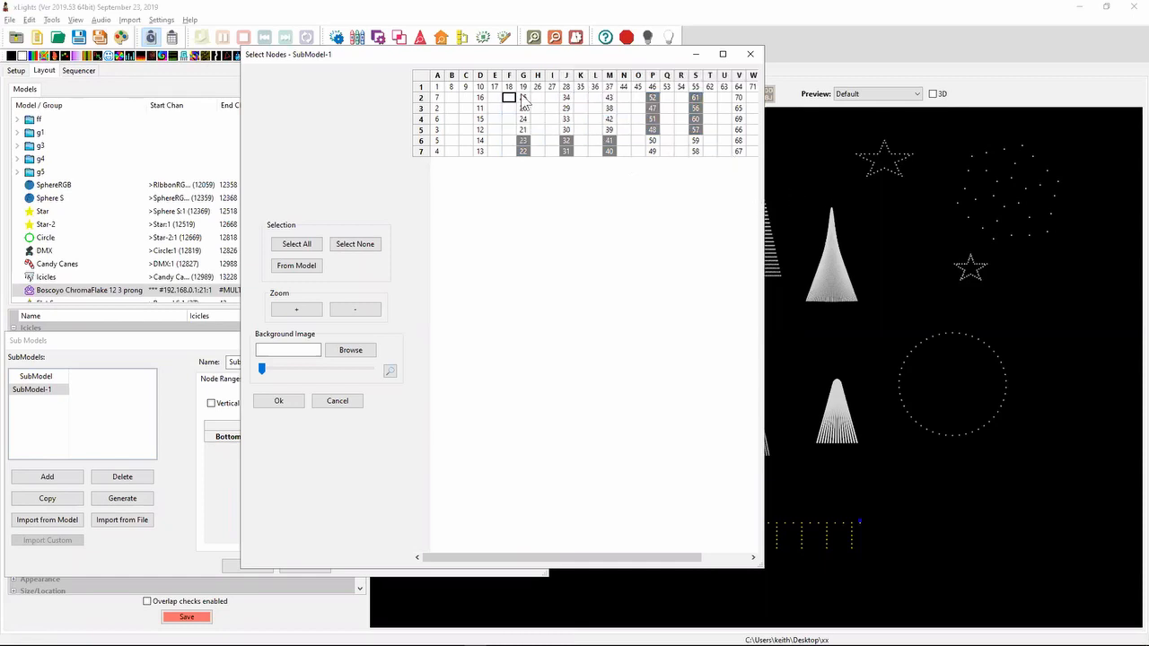
drag(477, 88, 600, 99)
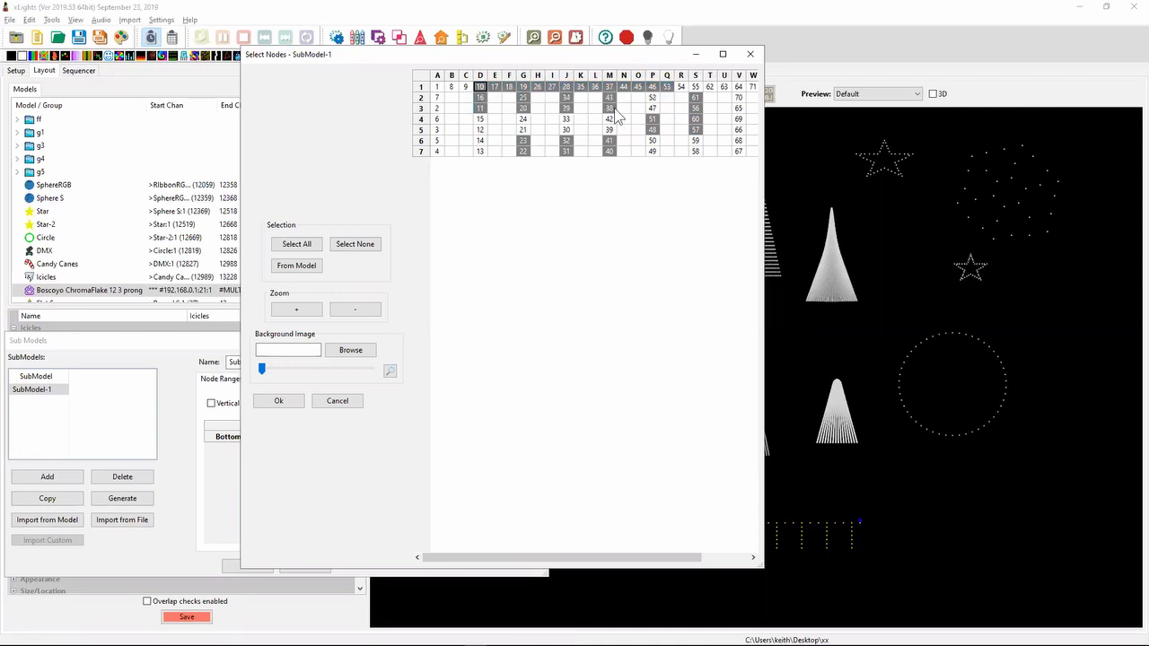
drag(480, 86, 609, 148)
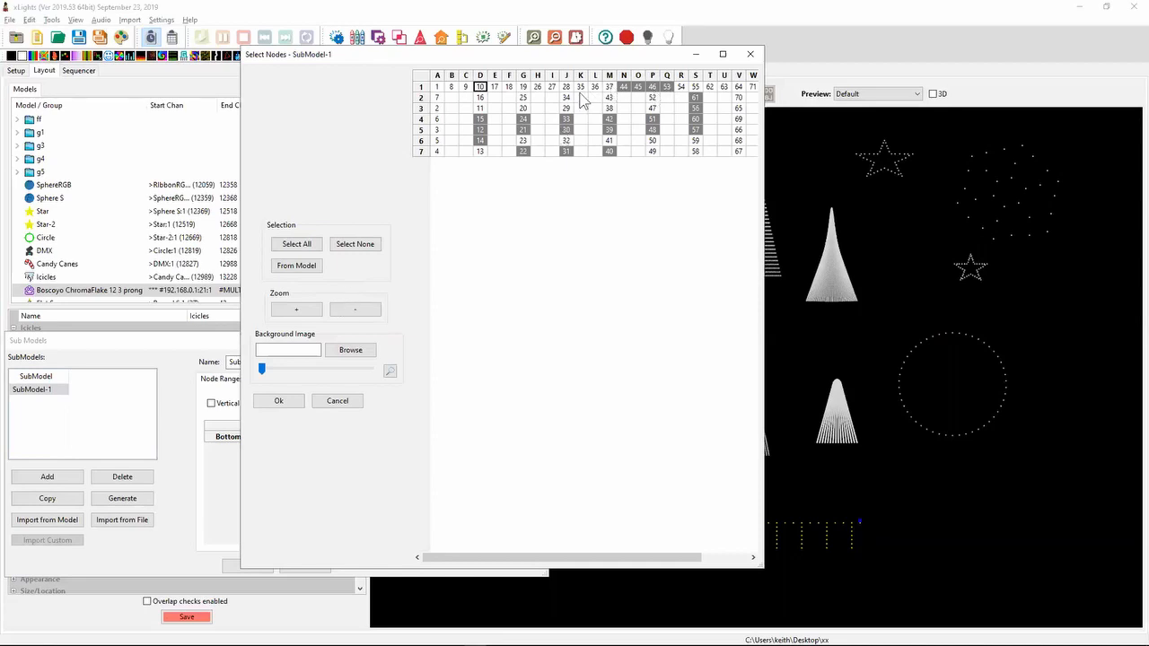
drag(489, 91, 673, 151)
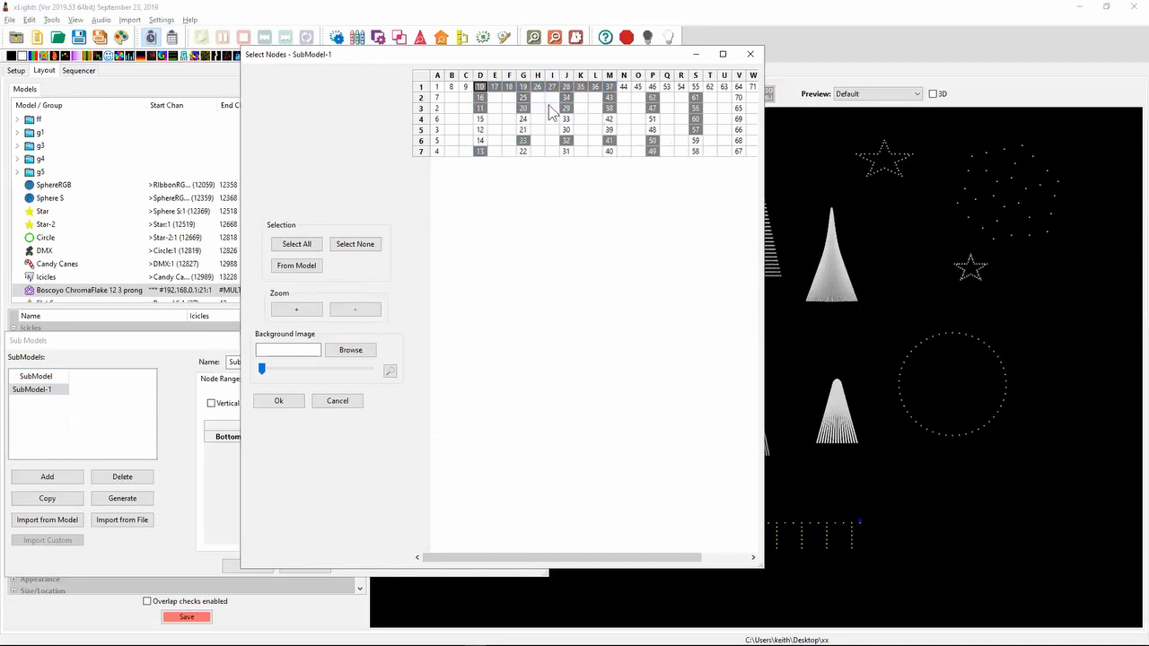
mouse_move(551, 109)
mouse_down()
mouse_move(672, 144)
mouse_move(660, 112)
mouse_move(768, 137)
mouse_move(754, 131)
mouse_up()
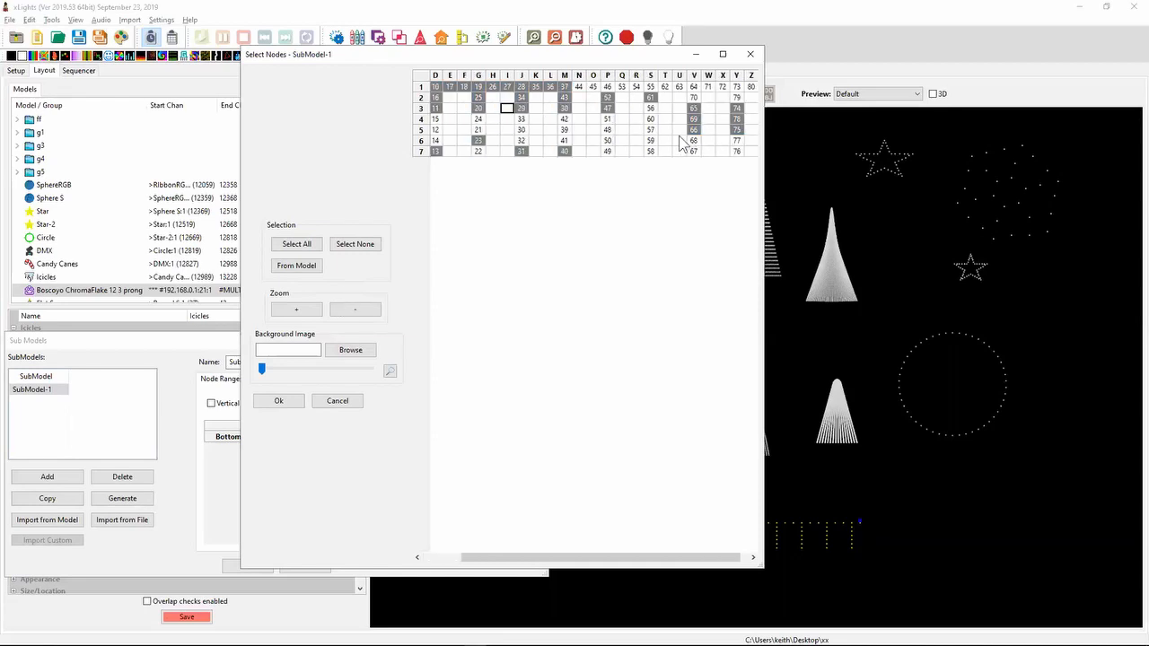
drag(681, 134, 706, 171)
click(591, 129)
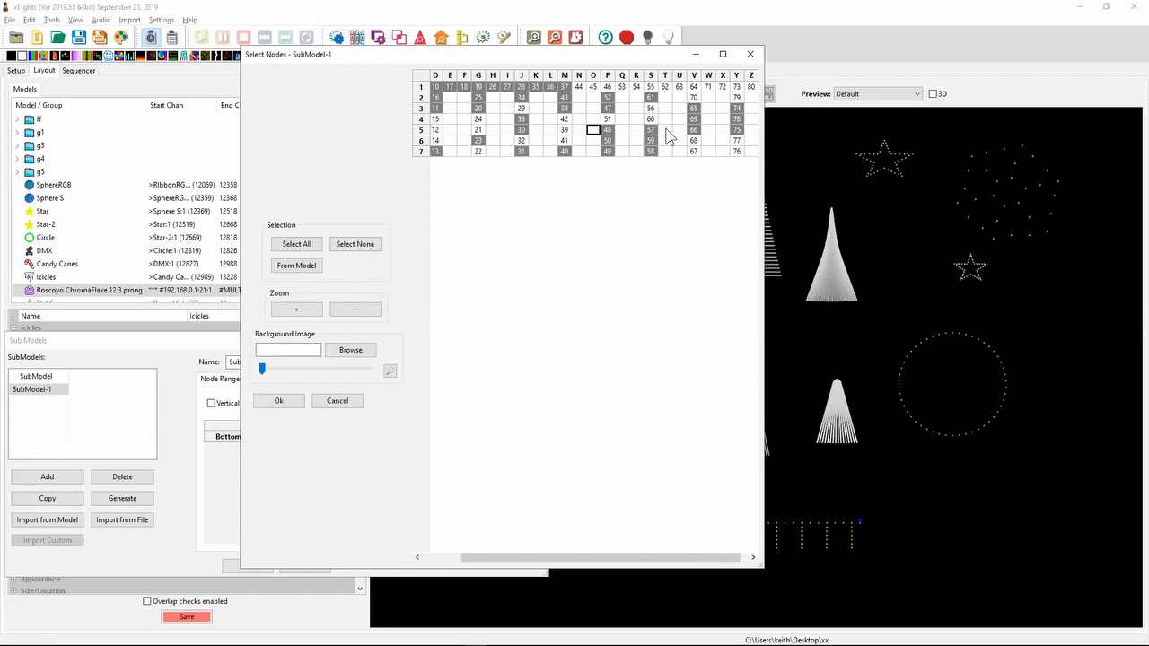
click(335, 401)
click(306, 566)
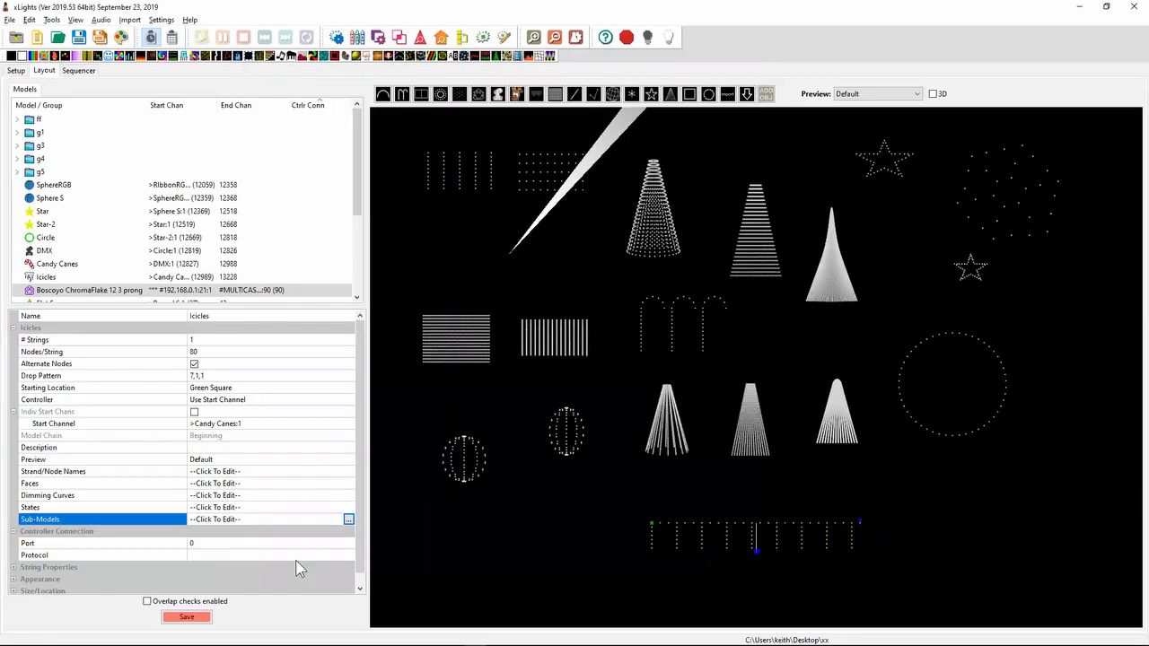
- Switch to Notepad++ and highlight the release note about the SubModel/Phoneme/State name in the Node Select dialog header text
key(alt+Tab)
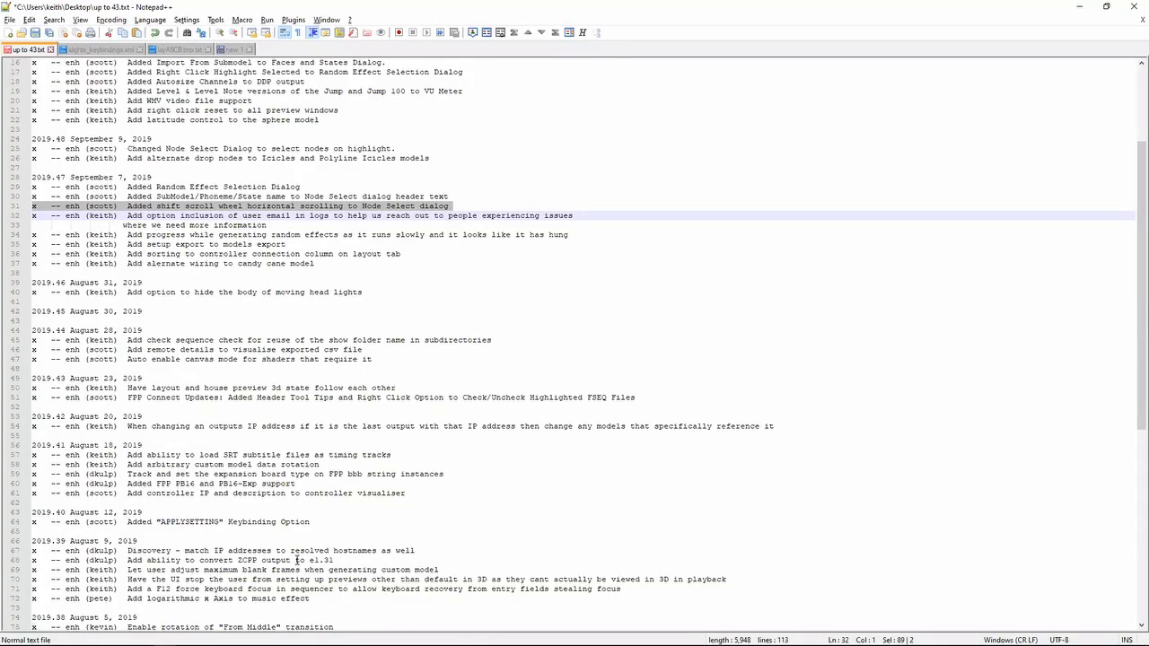
key(Up)
key(Up)
key(shift+Down)
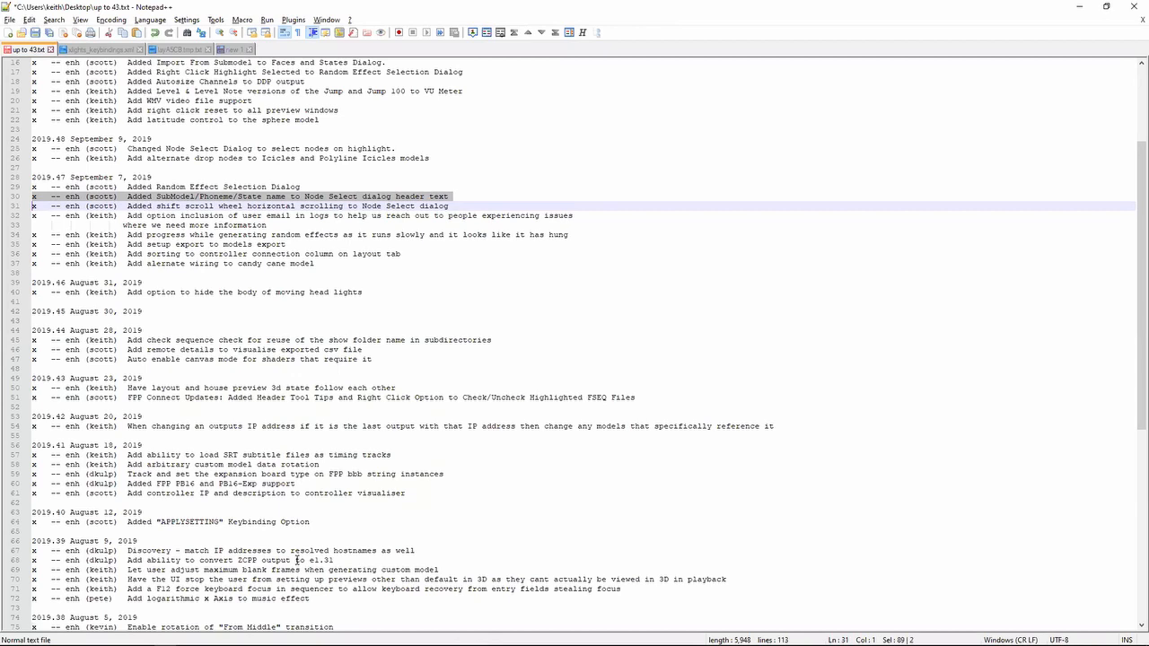
- Switch to xLights, examine the Select Nodes dialog's header for a new submodel of the Icicles model, and discard it
key(alt+Tab)
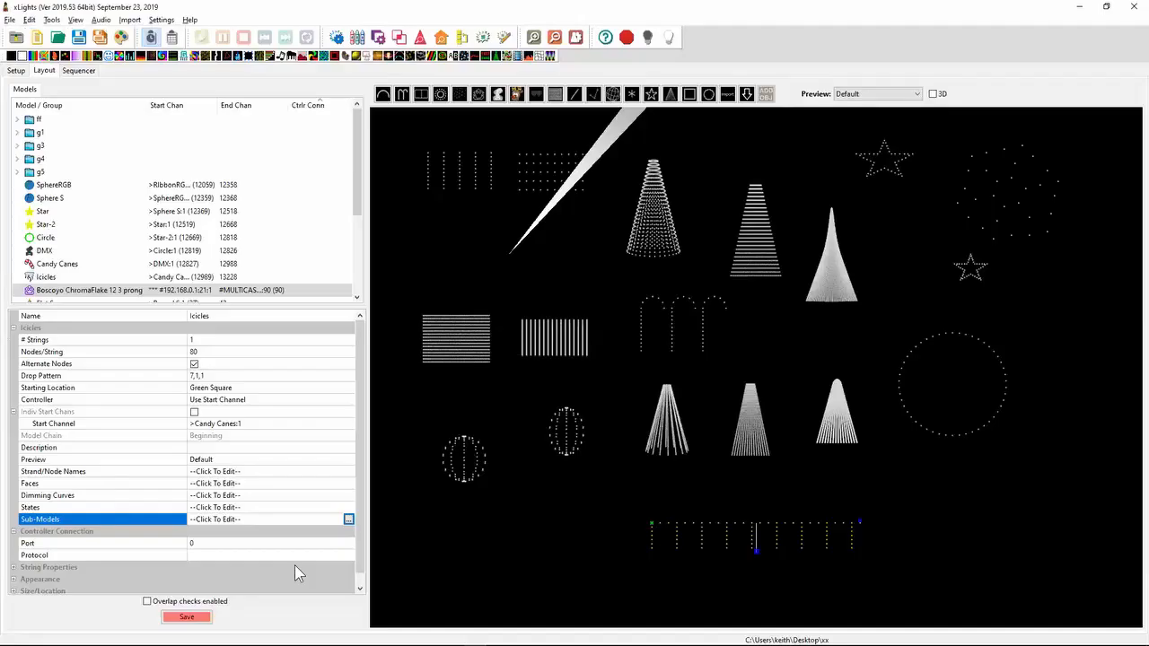
click(347, 522)
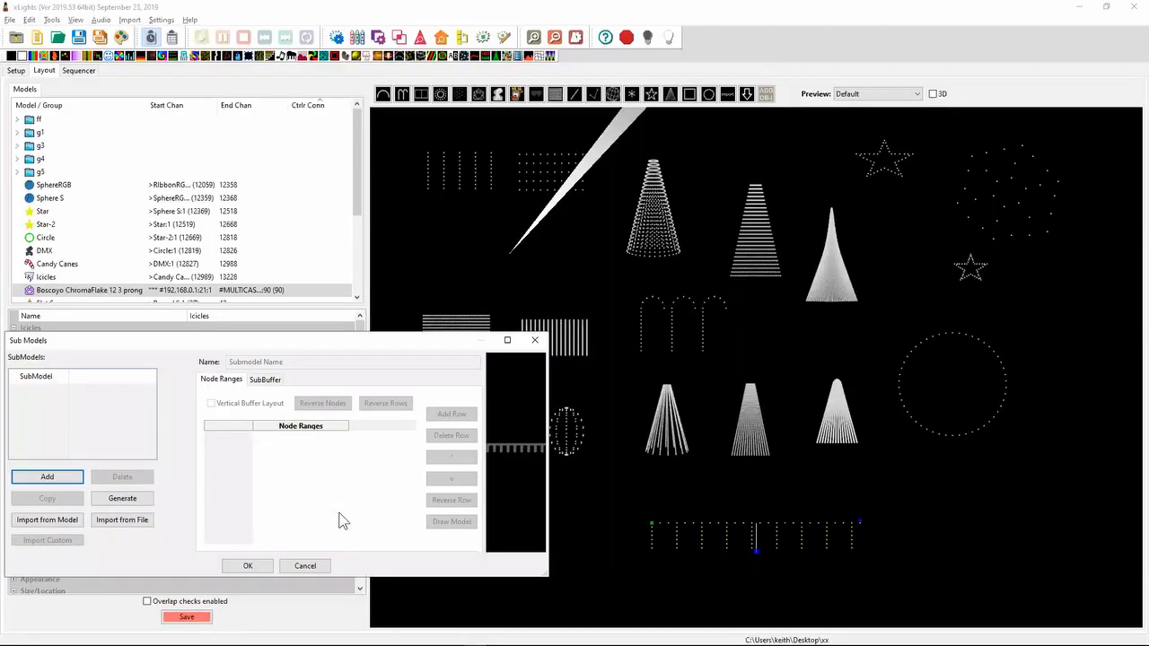
click(46, 477)
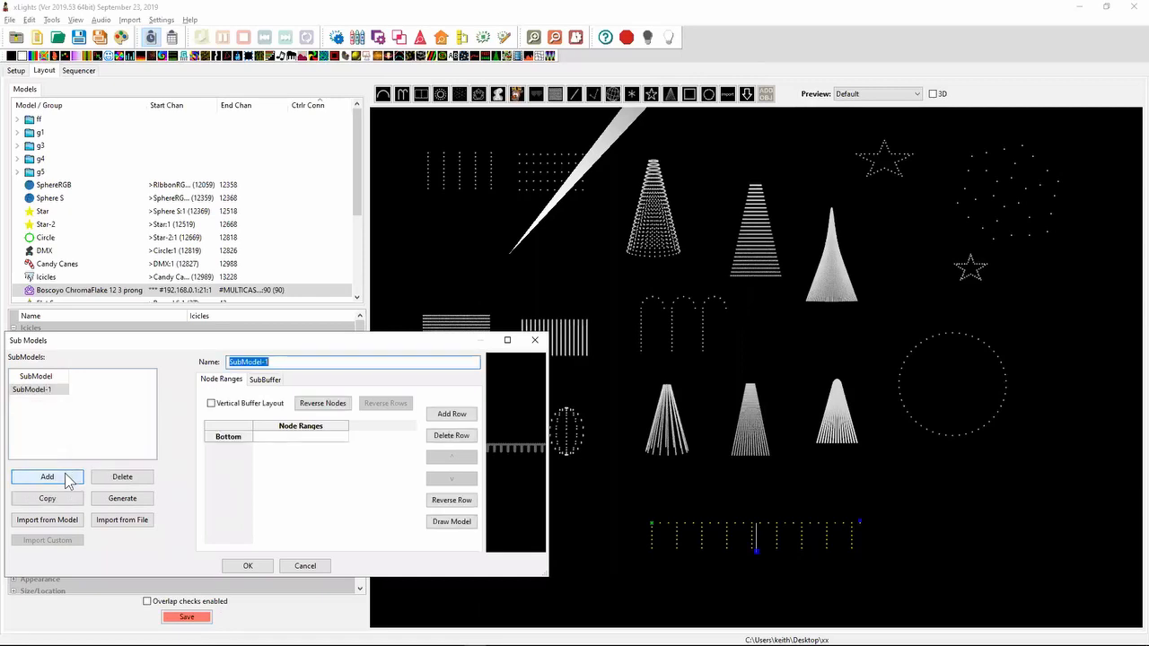
click(452, 521)
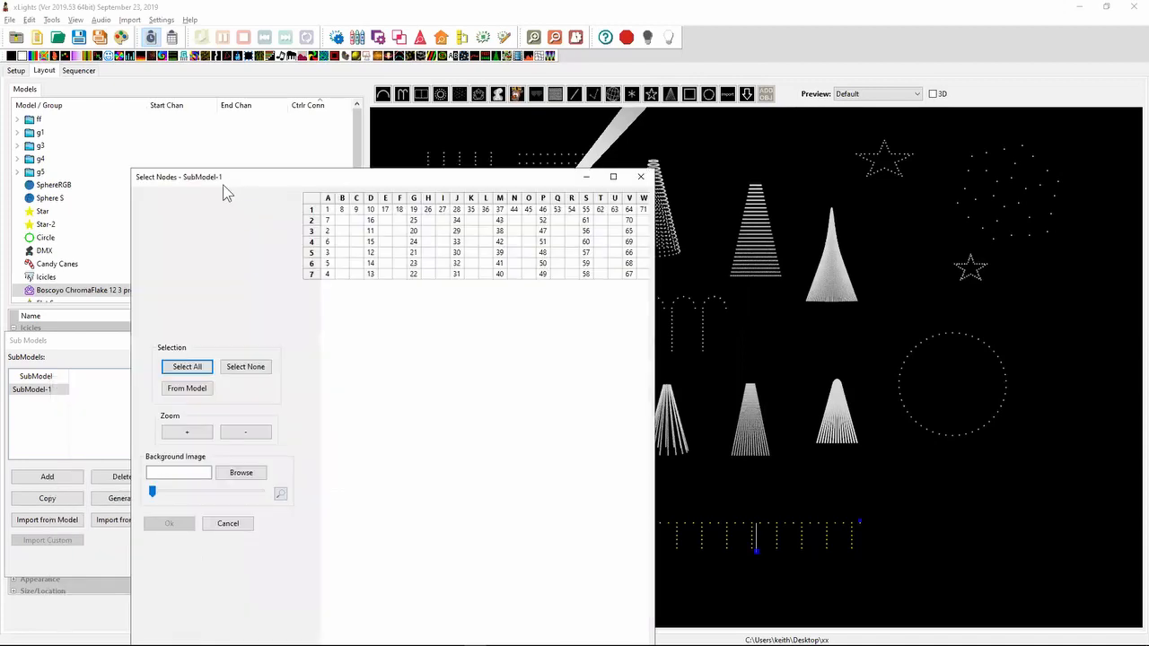
click(244, 530)
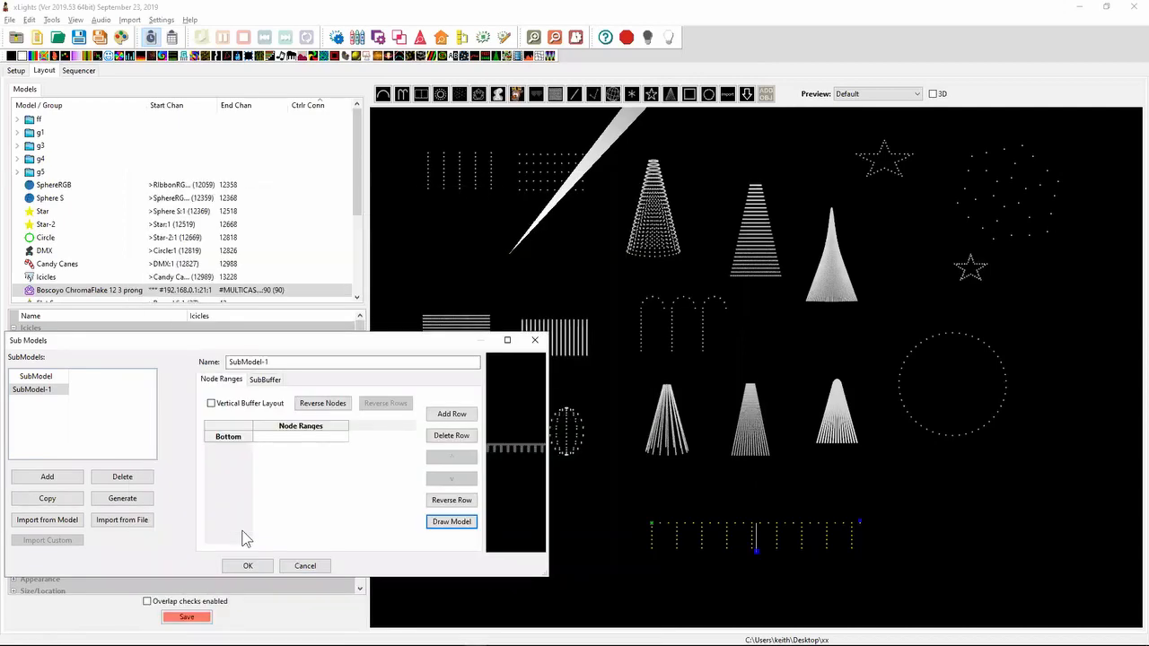
click(297, 567)
- Switch to Notepad++ and highlight the release note about the Random Effect Selection Dialog
key(alt+Tab)
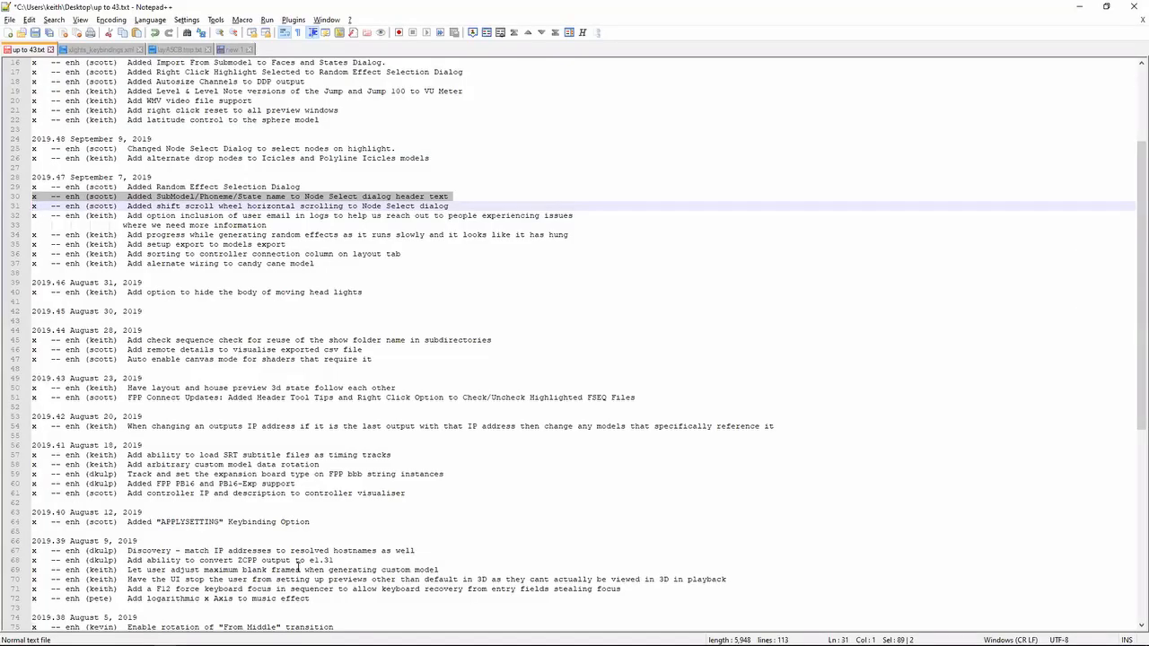
key(Up)
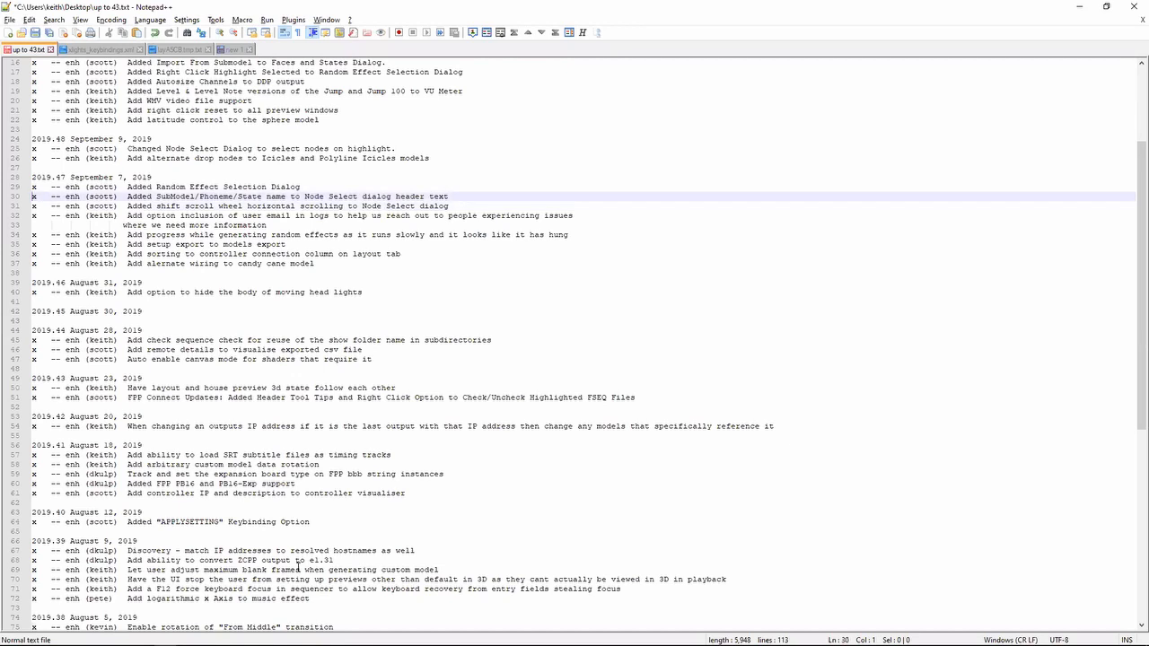
key(shift+Up)
- Switch to xLights, go to the sequencer and open the Set Allowed Random Effects settings
key(alt+Tab)
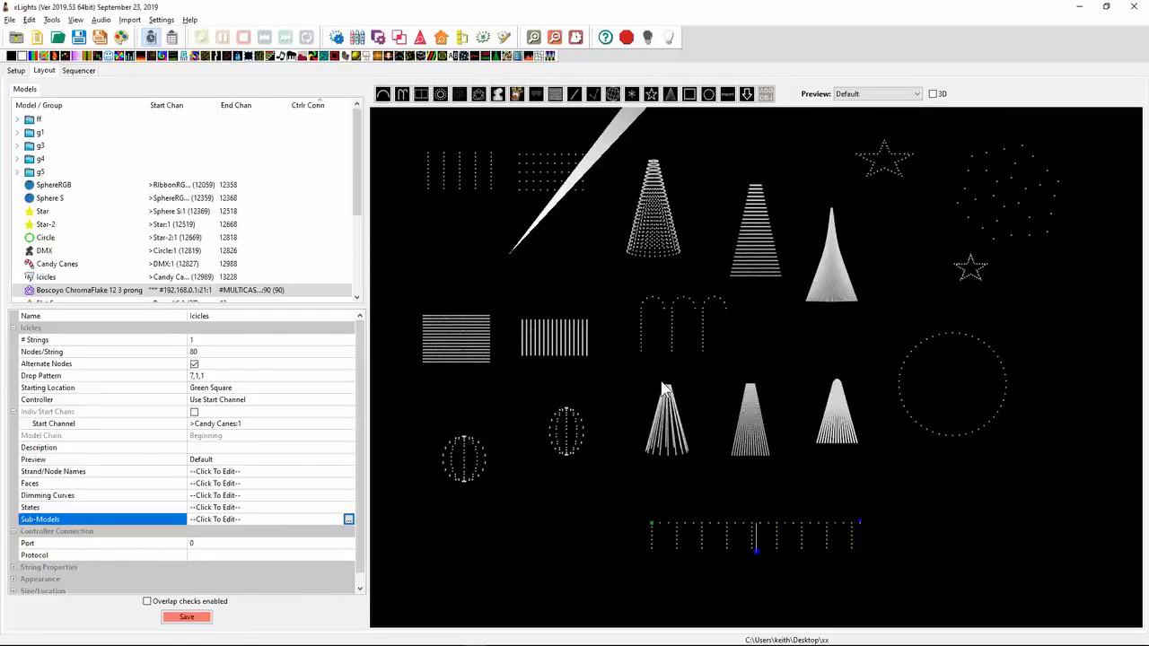
click(78, 71)
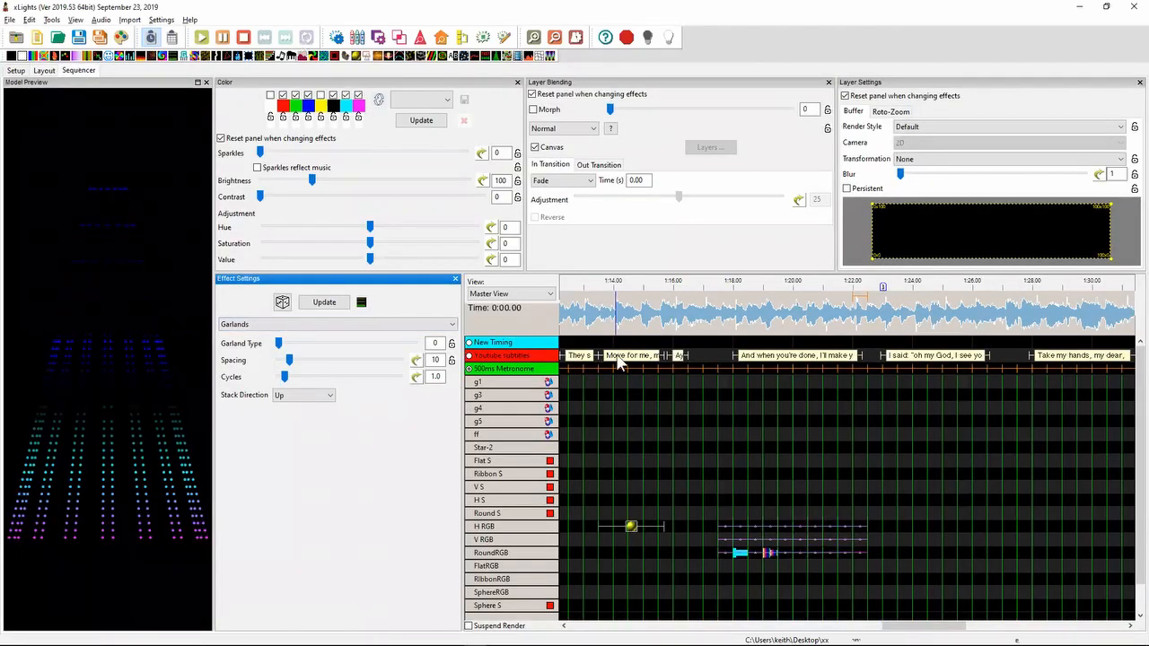
right_click(697, 464)
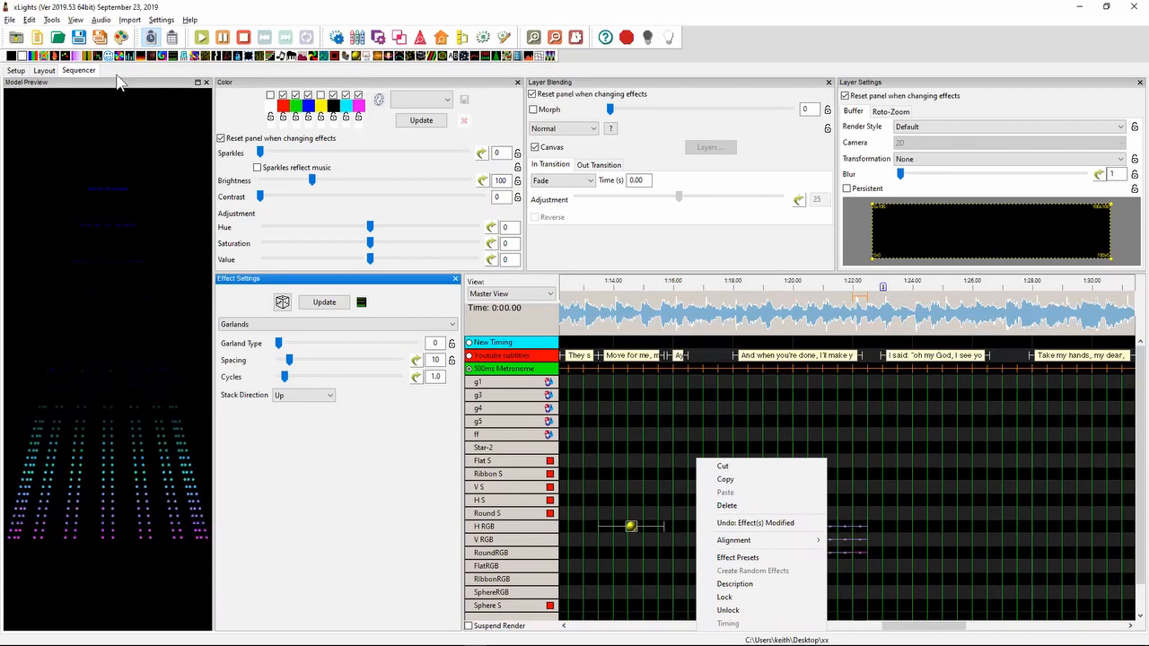
click(52, 21)
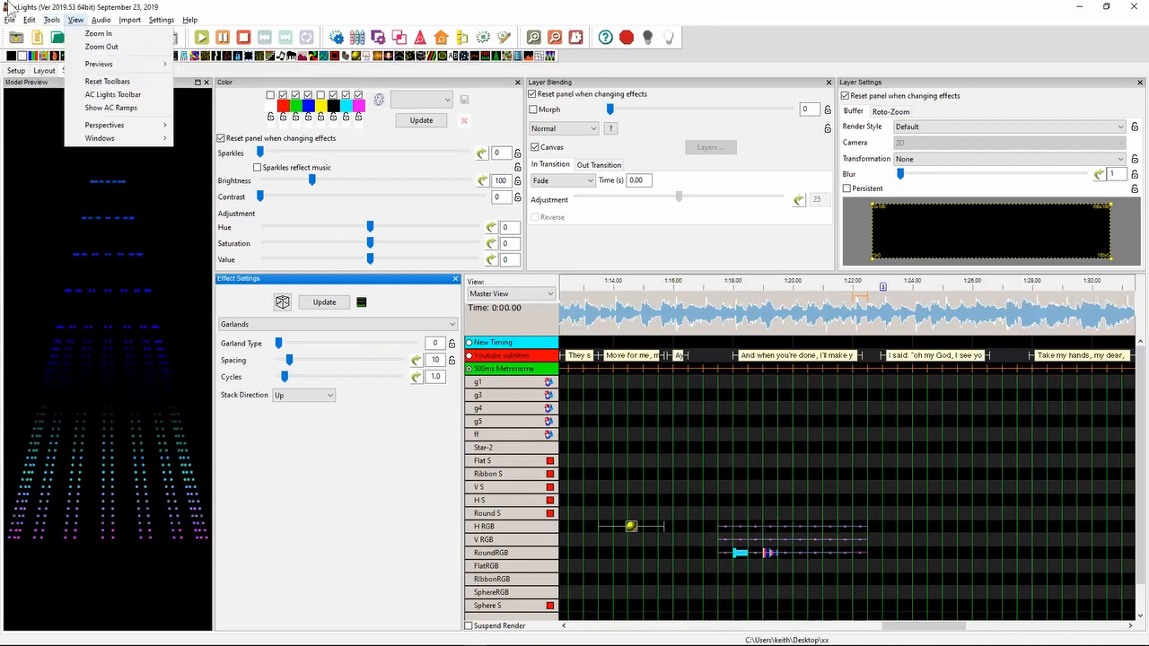
mouse_move(165, 21)
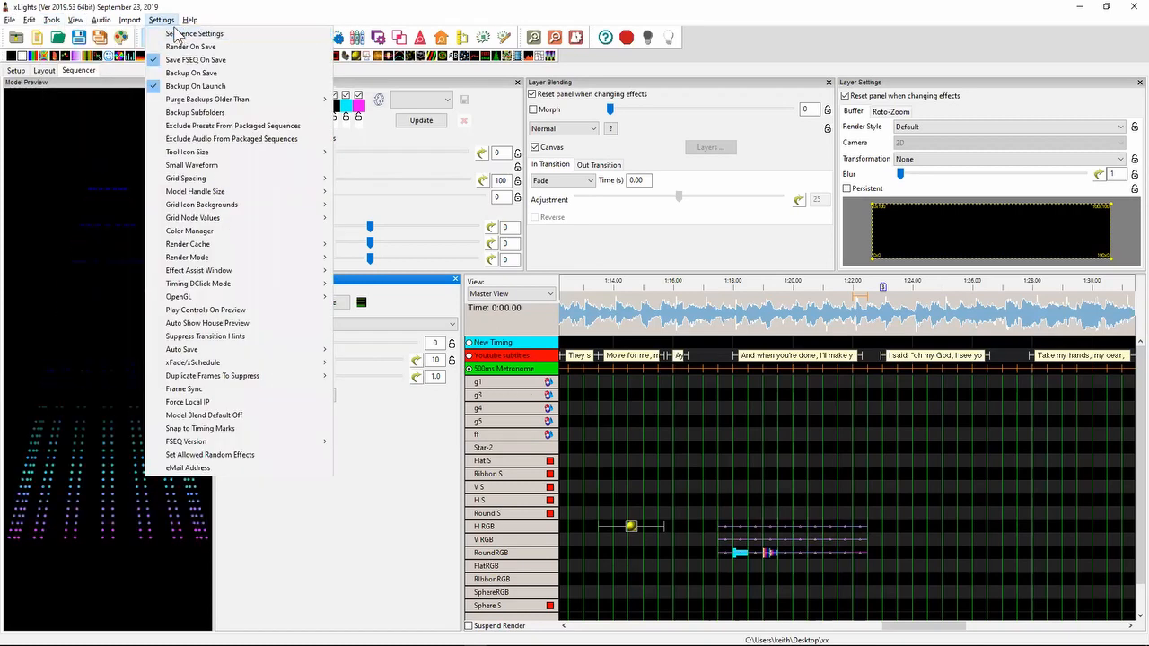
click(204, 455)
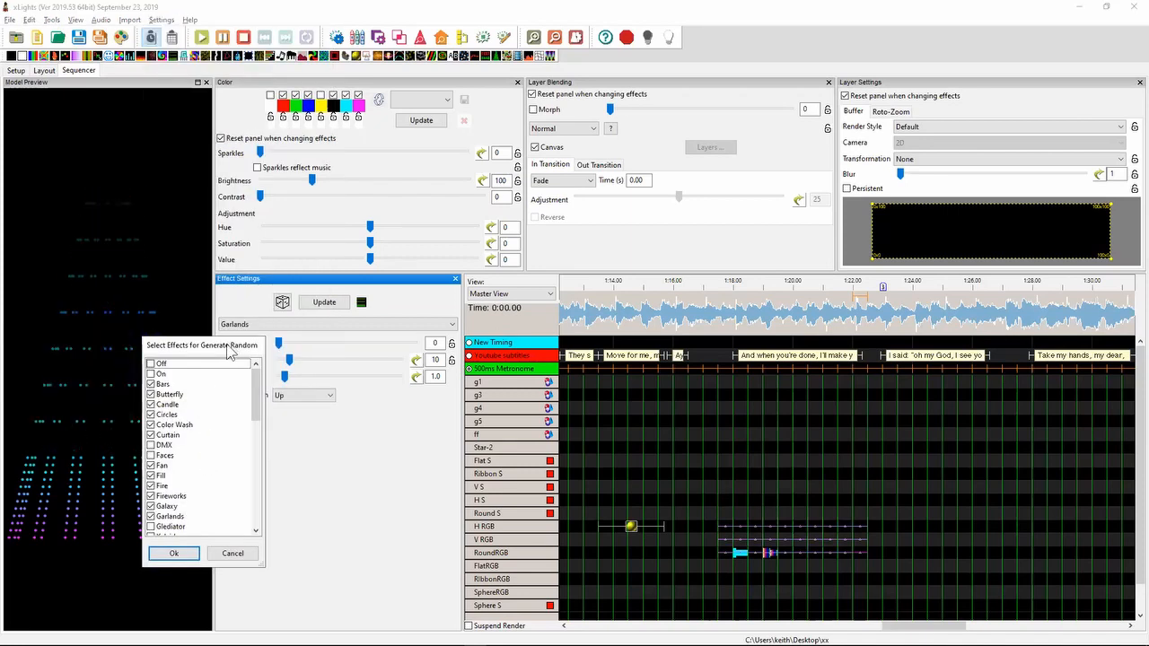
- Move and enlarge the effect selection dialog, deselect all effects, allow only Lines for random generation and confirm
drag(229, 350, 299, 88)
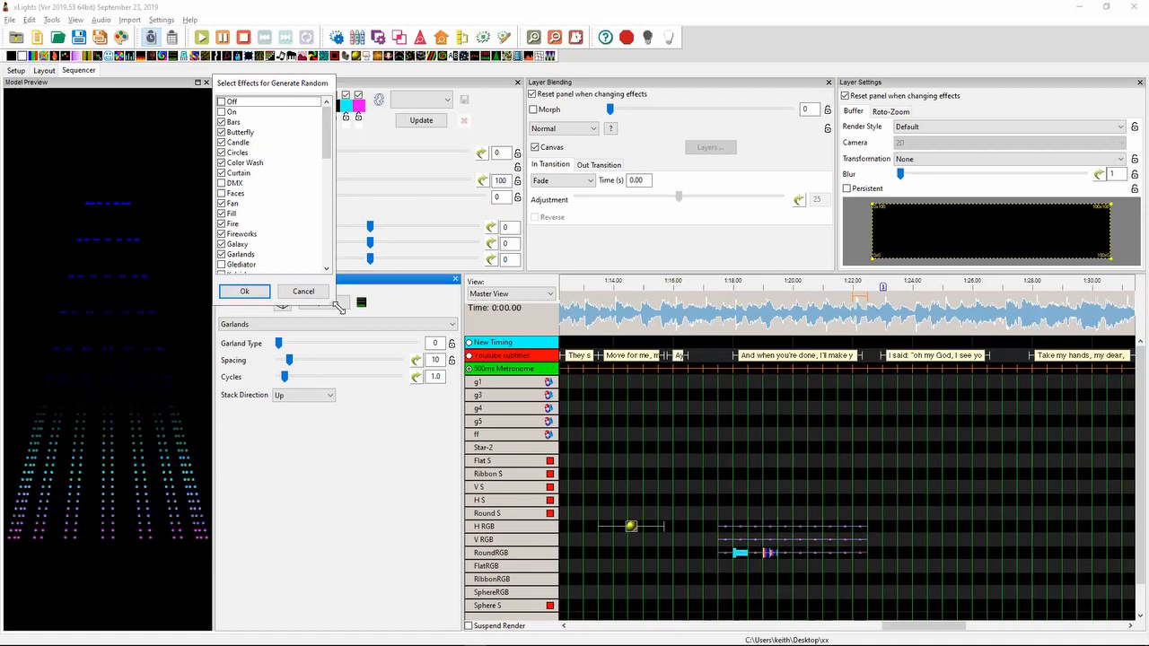
drag(339, 307, 449, 584)
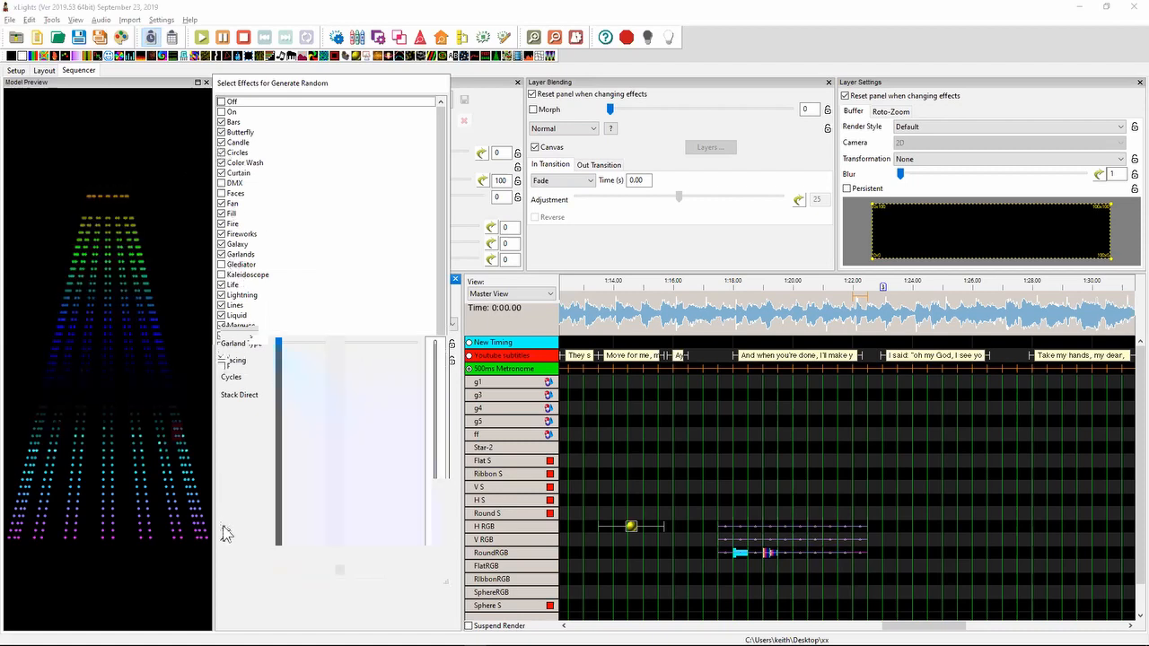
right_click(232, 435)
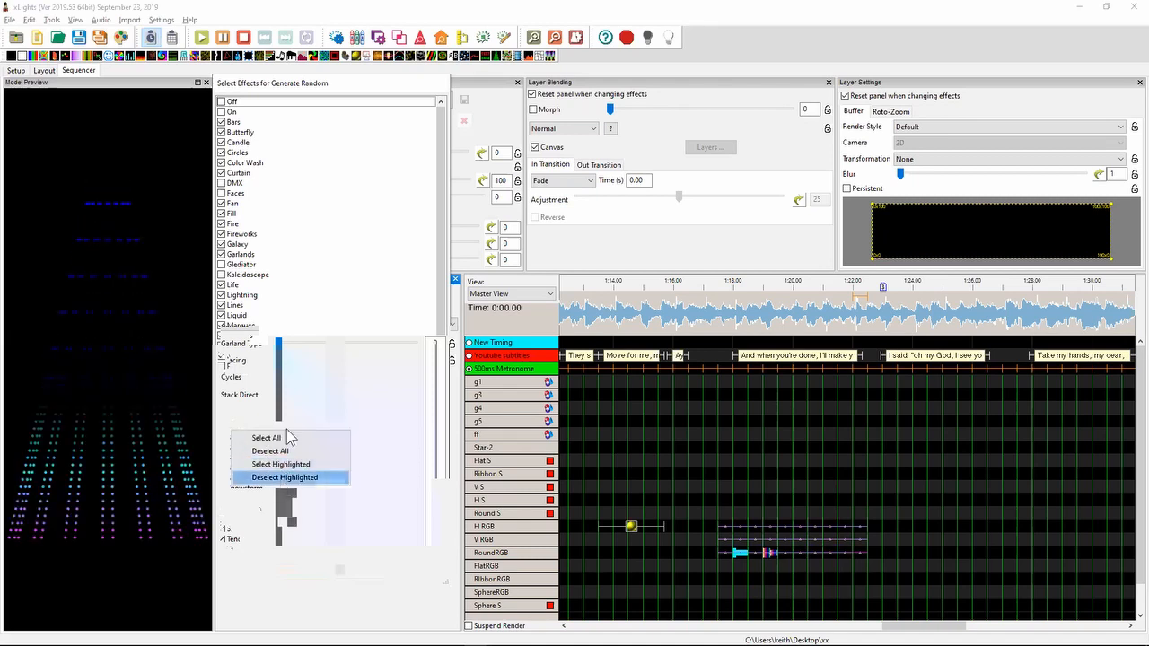
click(285, 451)
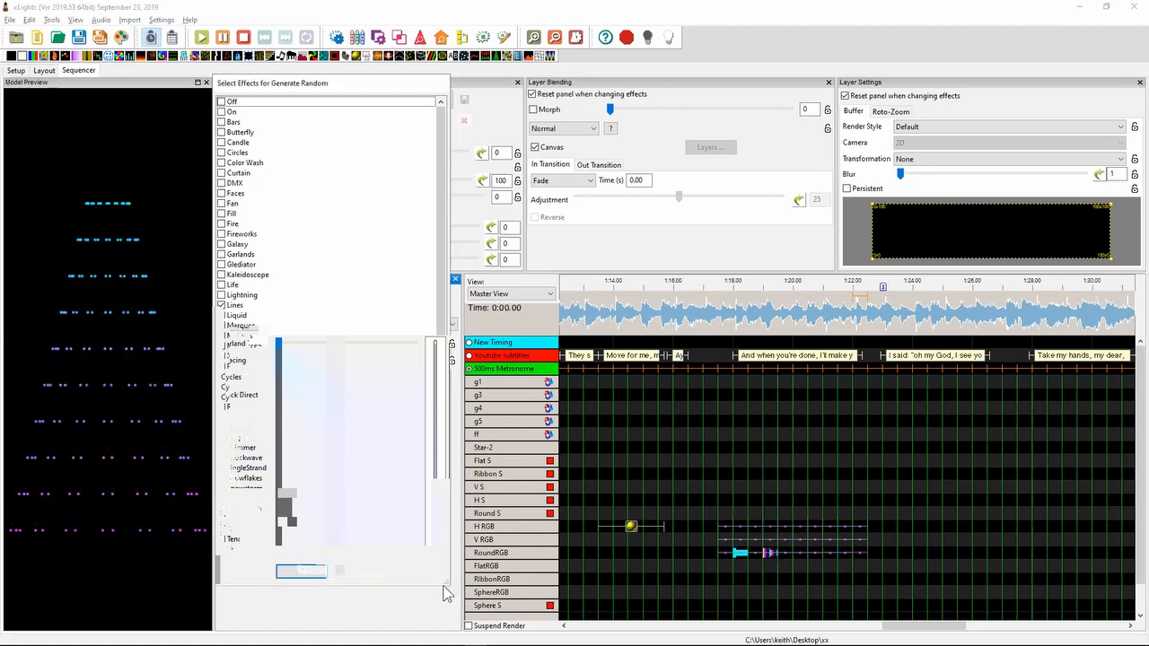
click(302, 571)
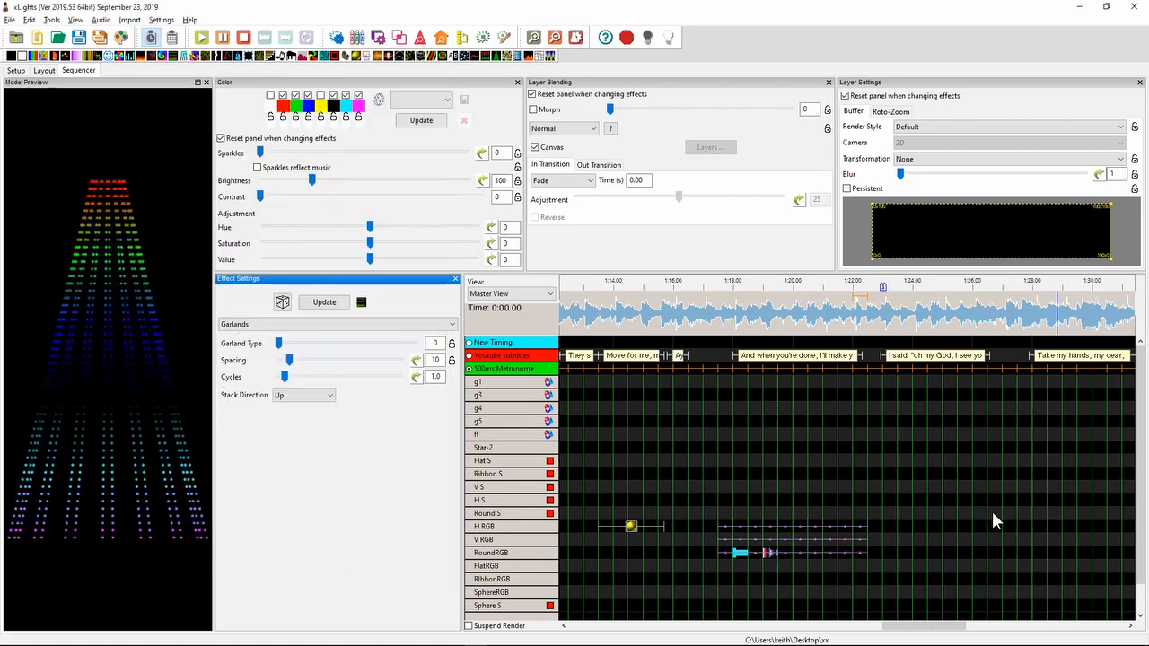
- Create random effects on the H RGB, V RGB and RoundRGB rows from about 1:24 to 1:26
drag(915, 521, 966, 549)
right_click(967, 551)
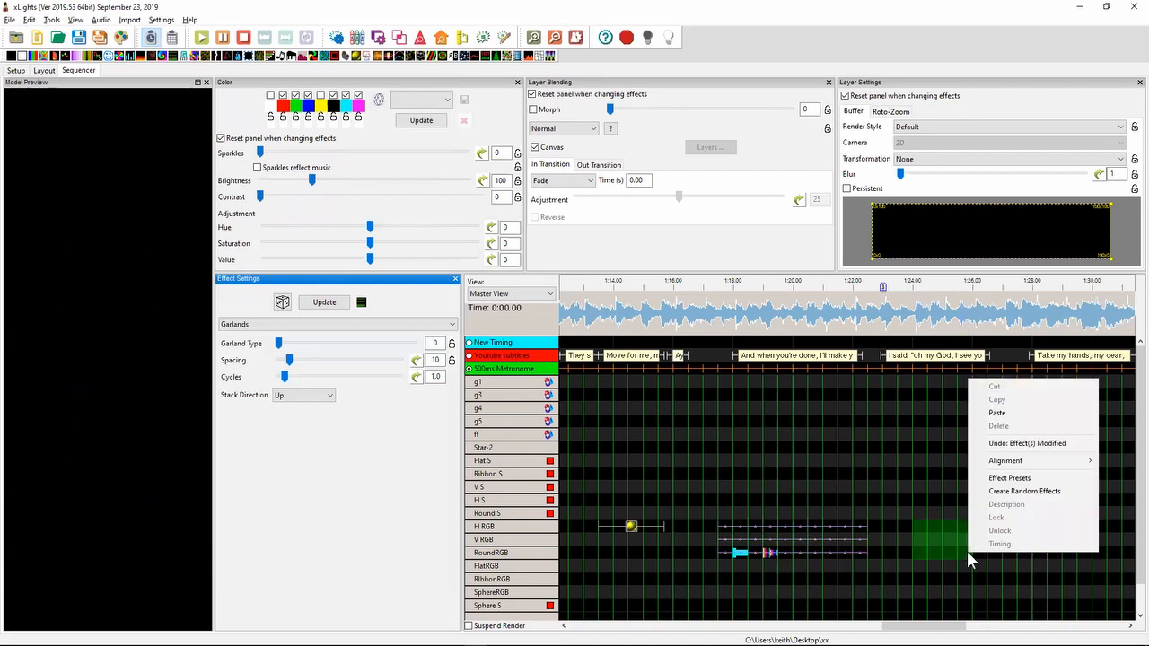
click(1026, 492)
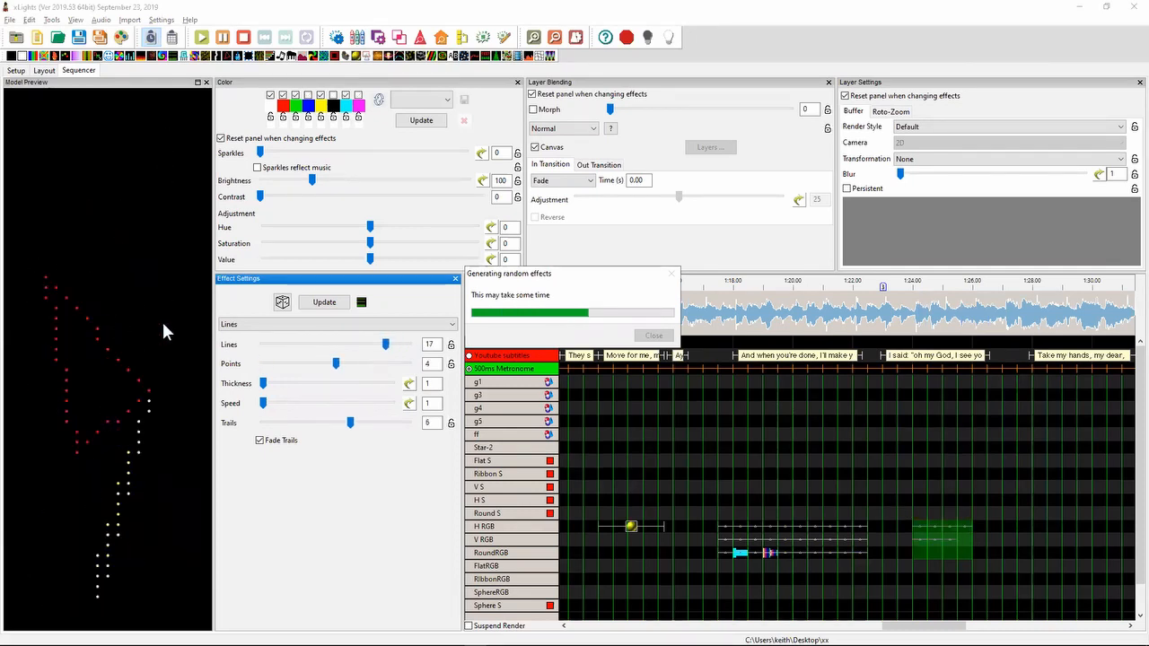
- Switch to Notepad++ and highlight the 2019.48 release note about alternate drop nodes for Icicles and Polyline Icicles models
key(alt+Tab)
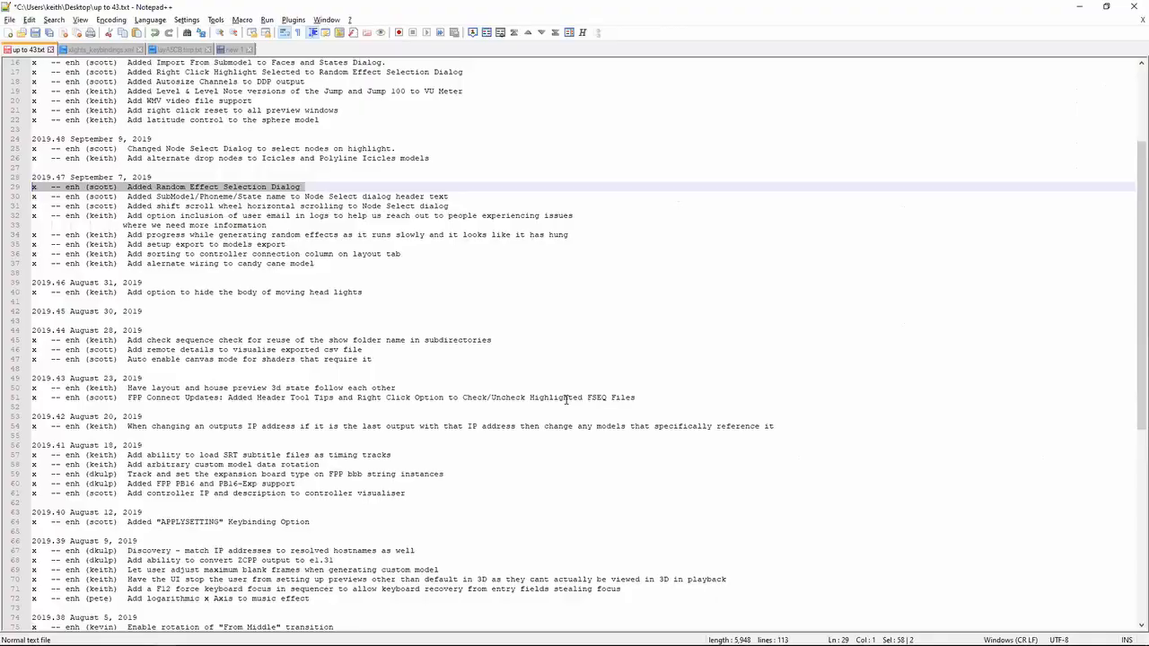
key(Up)
key(Up)
key(shift+Up)
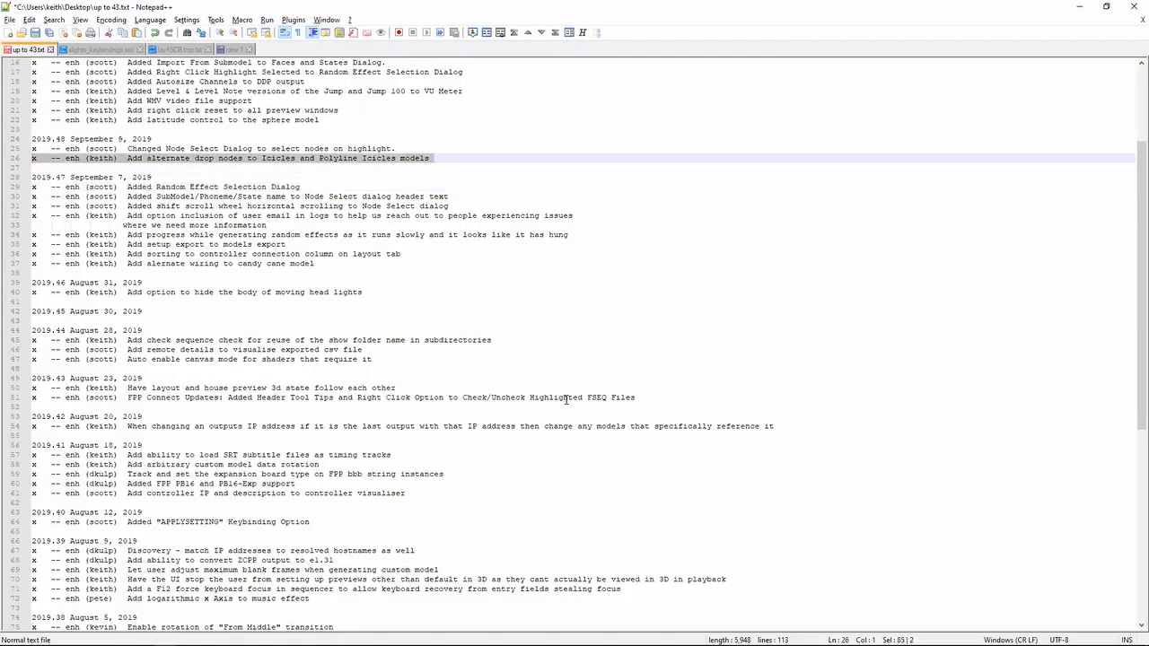
key(shift+Down)
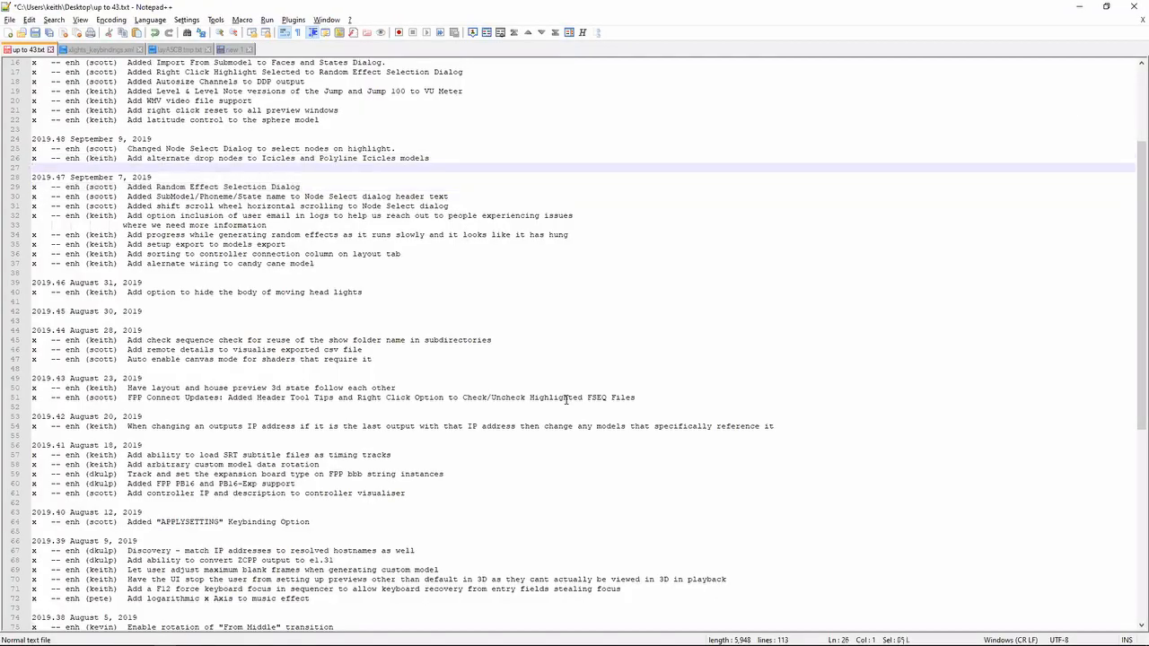
key(shift+Up)
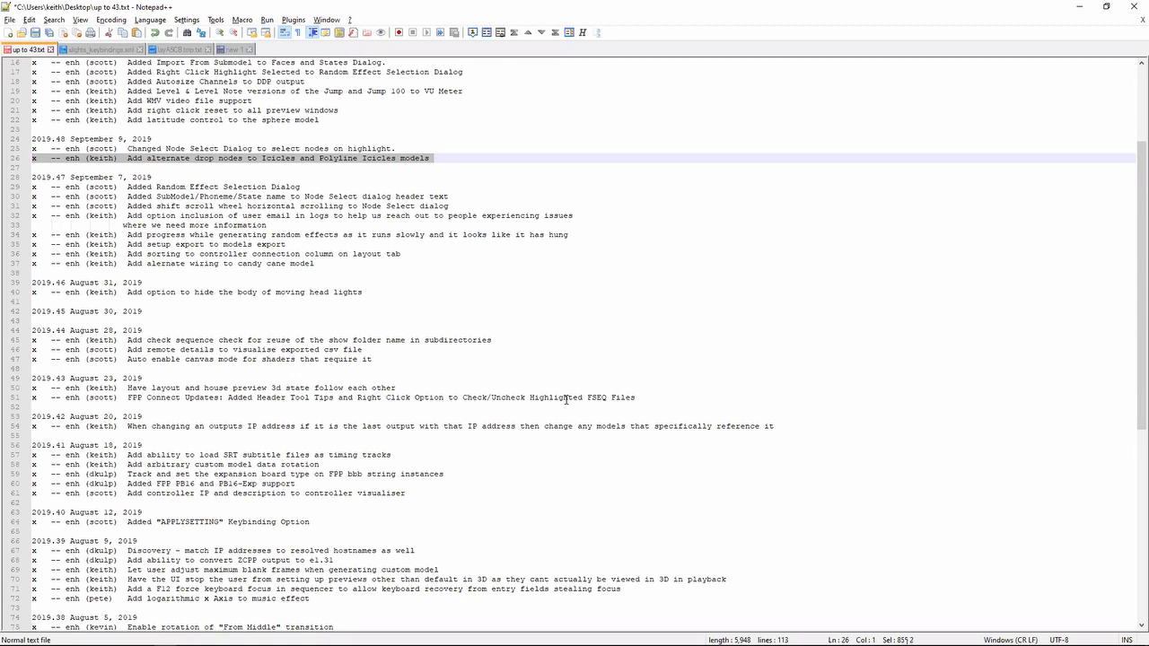
- Switch to xLights, go to the layout and draw a three-point Poly Line model in the empty area below the circle
key(alt+Tab)
key(alt+Tab)
click(284, 258)
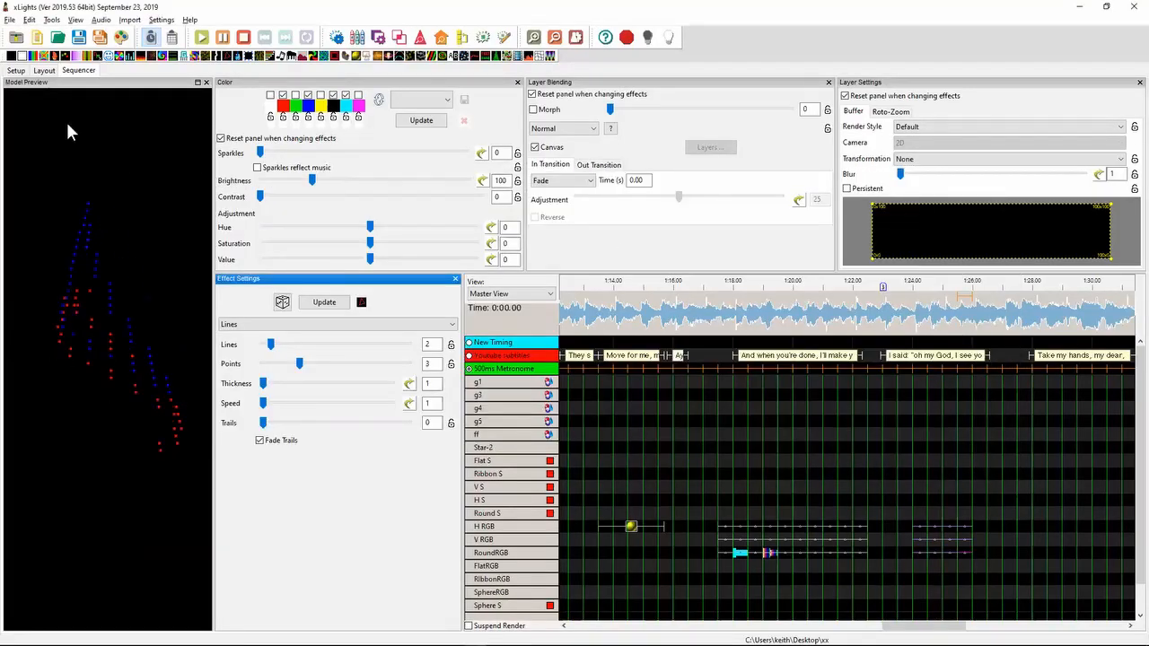
click(43, 70)
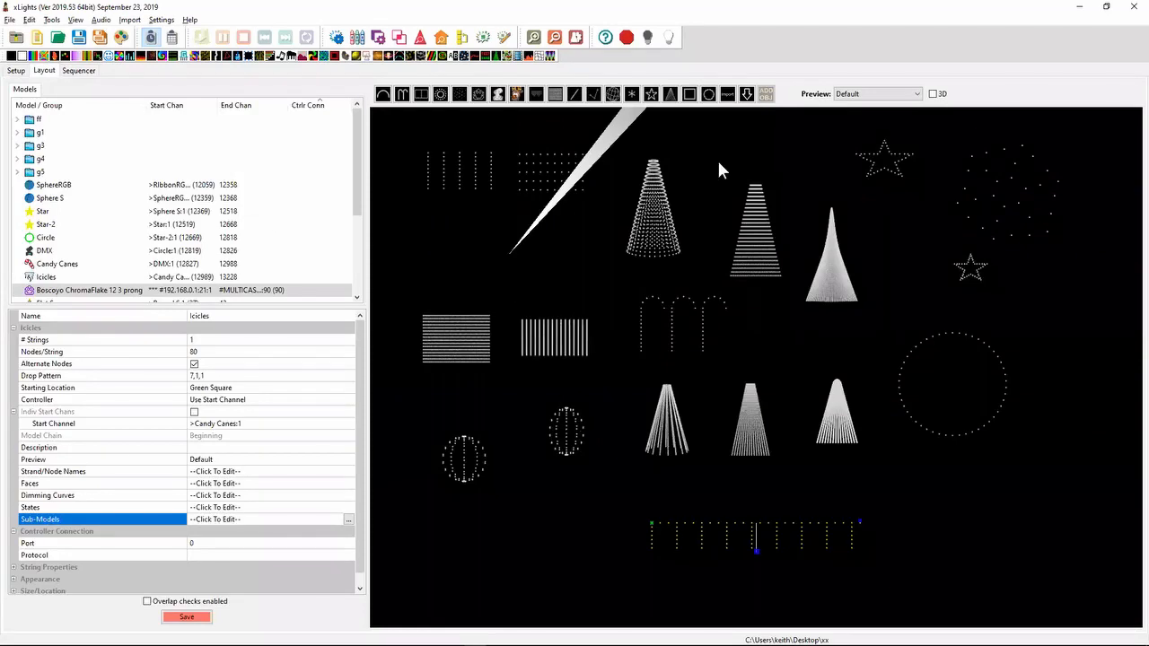
click(931, 370)
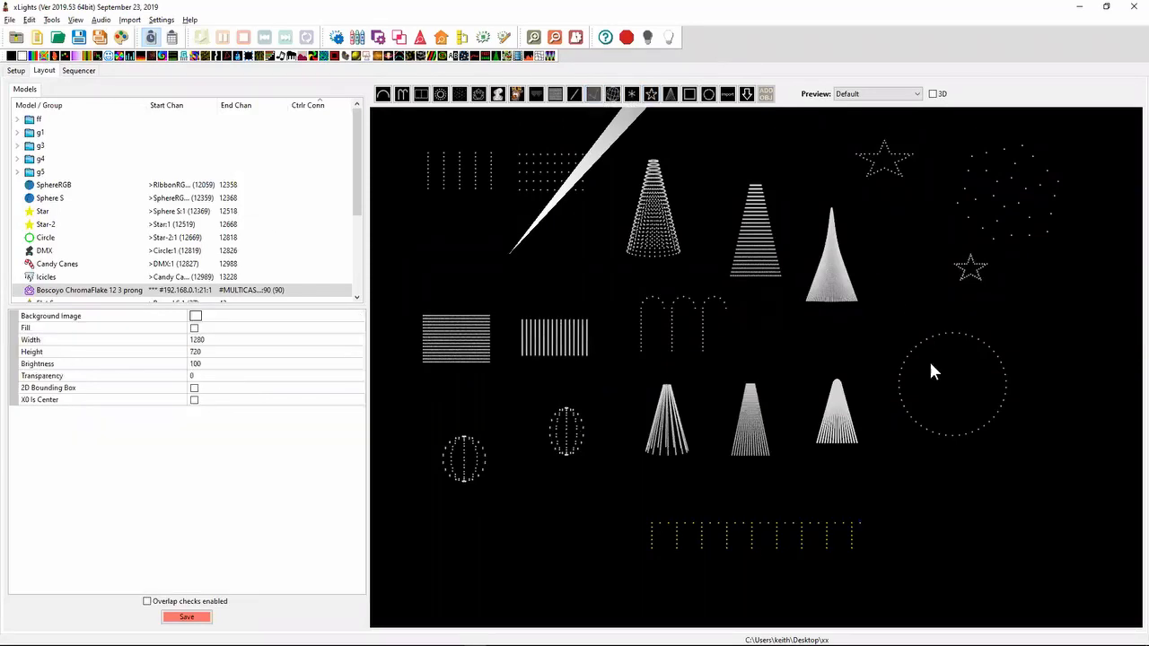
click(935, 505)
click(989, 469)
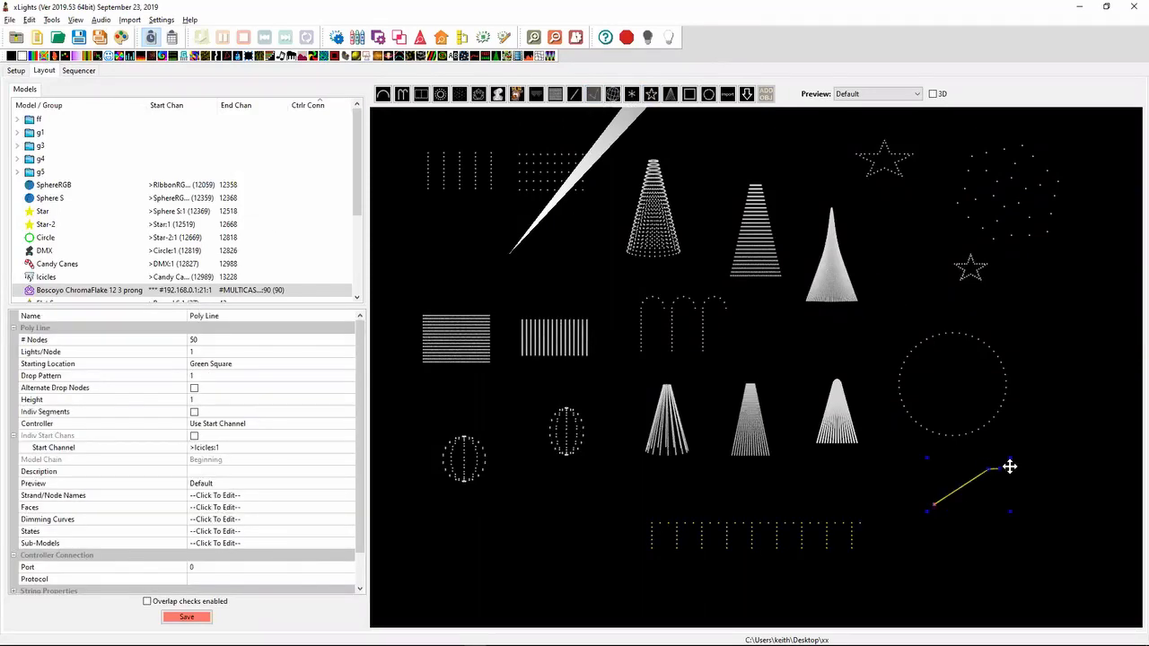
double_click(1080, 476)
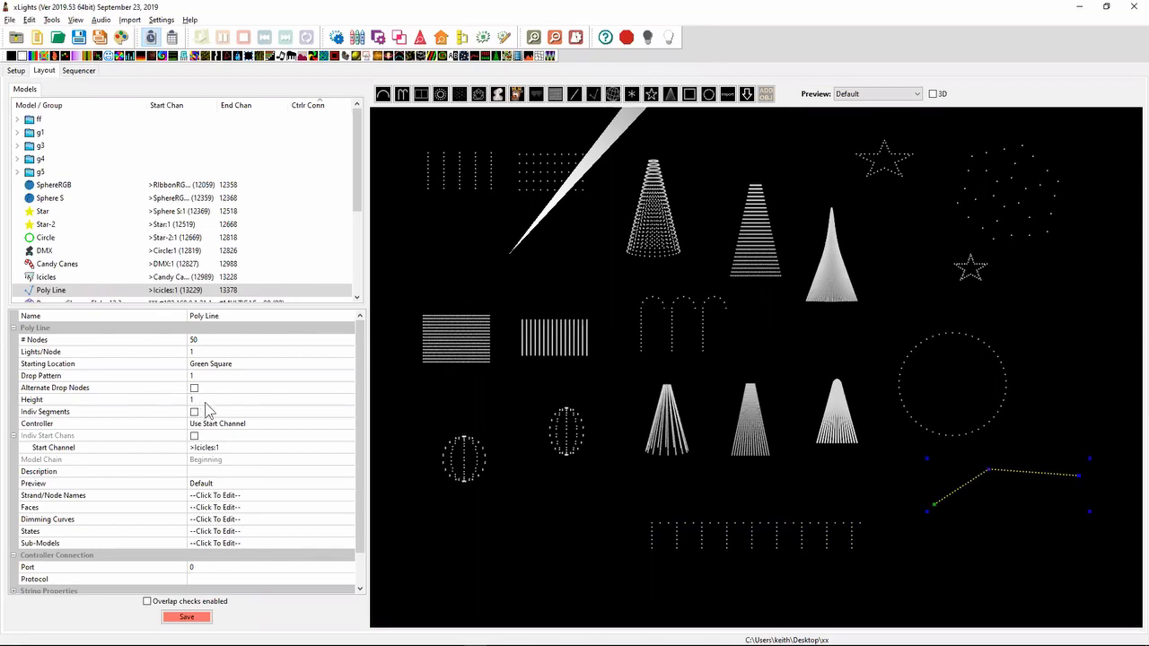
- Set the Poly Line's drop pattern to 5 and pull both end points down to form an inverted V
click(213, 378)
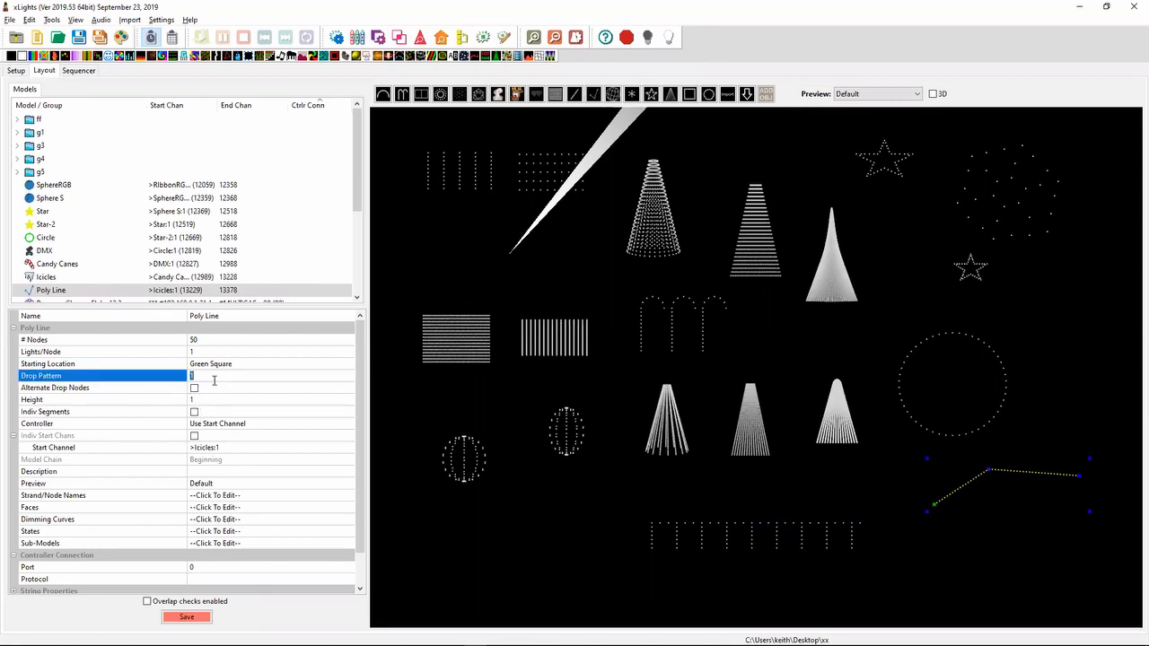
key(Return)
drag(933, 511, 892, 562)
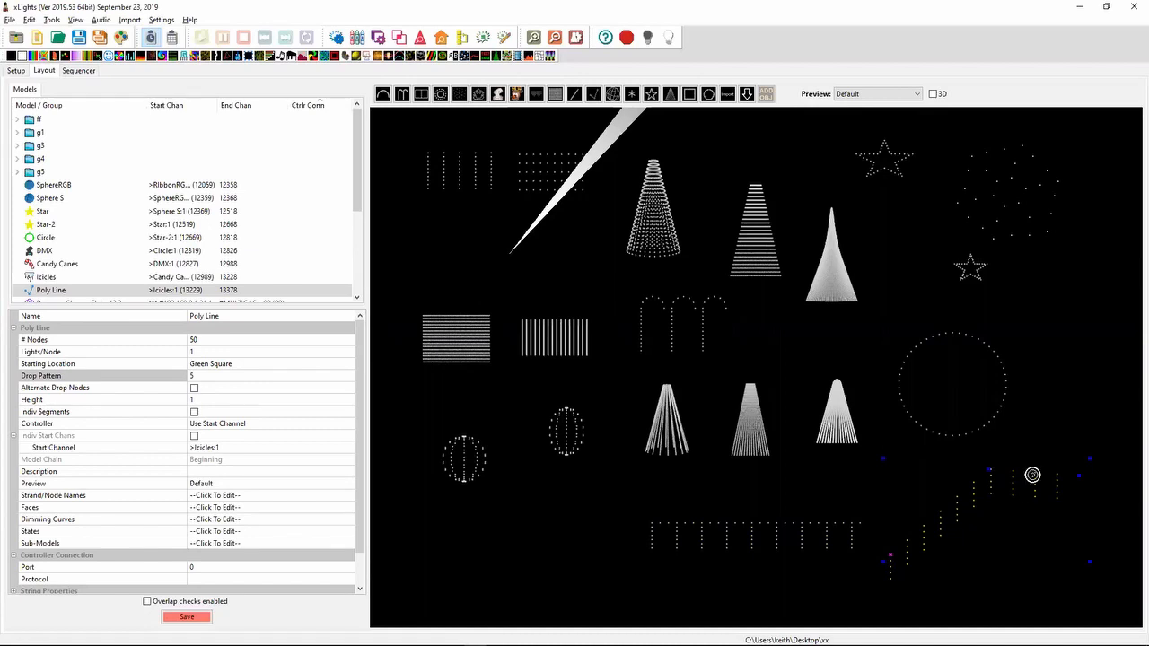
drag(1080, 476, 1107, 572)
- Enable Alternate Drop Nodes on the Poly Line, check its wiring in the Node Layout and close that view
click(194, 389)
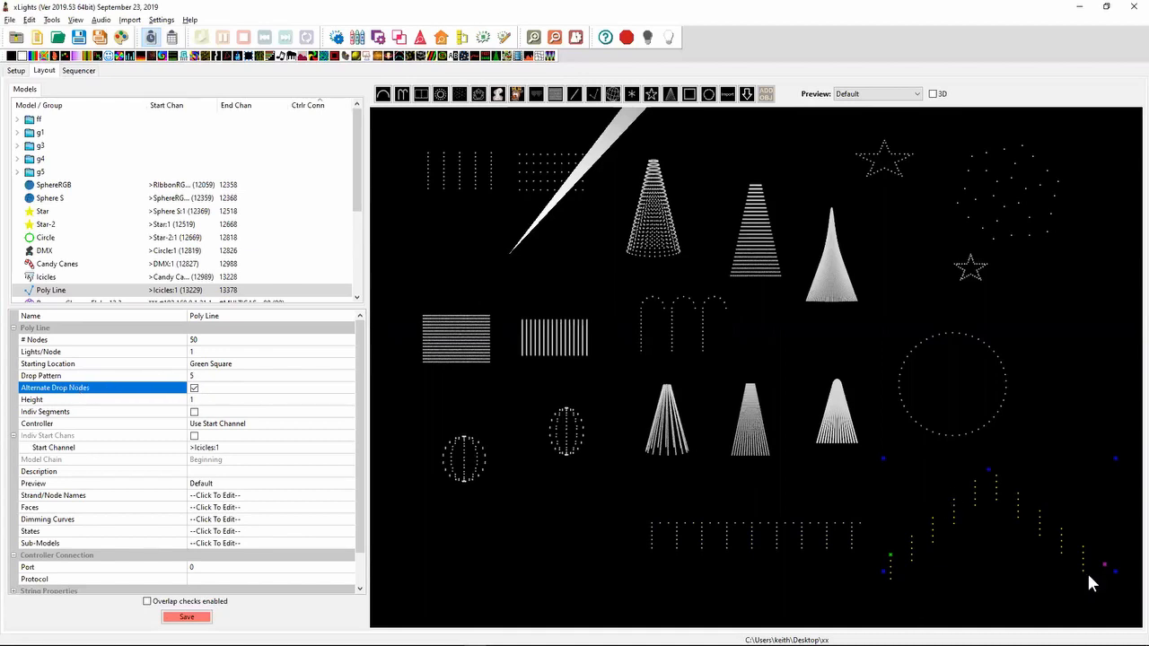
right_click(958, 512)
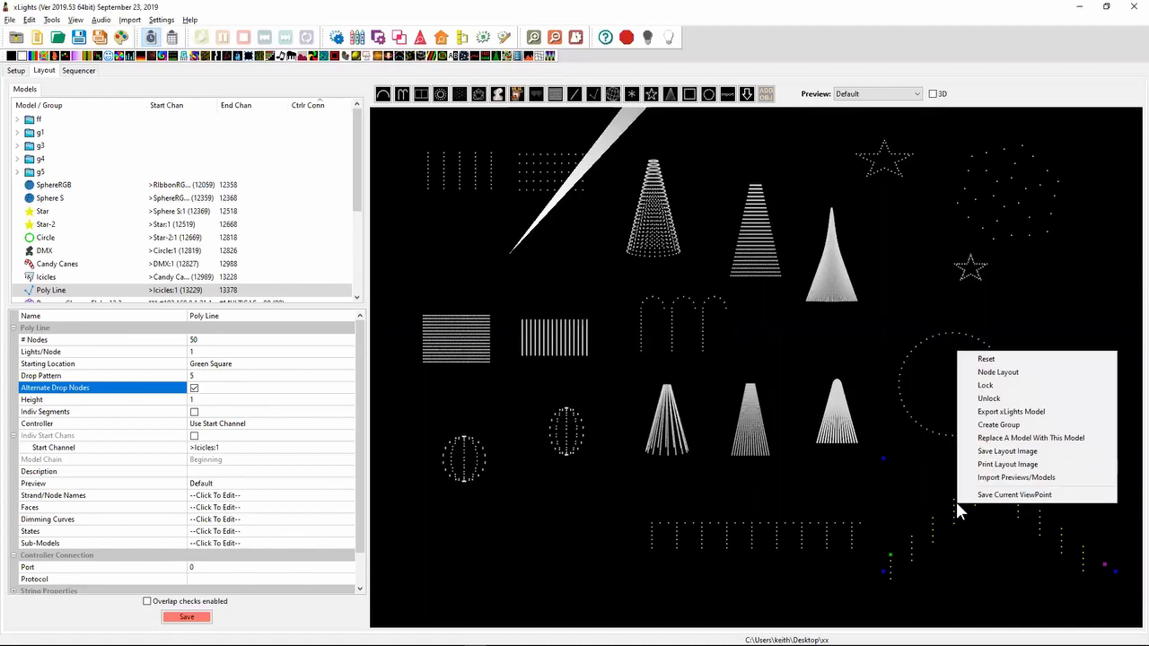
click(1019, 380)
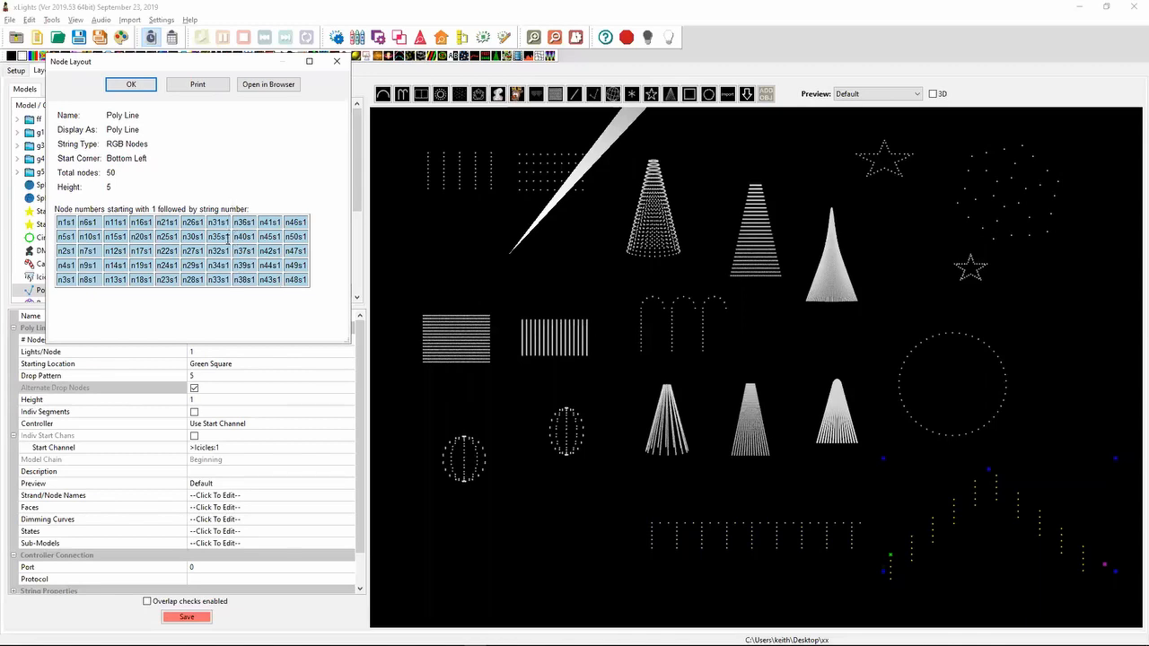
click(337, 61)
- Switch to Notepad++ and highlight the 2019.48 release note about the Node Select Dialog selecting nodes on highlight
key(alt+Tab)
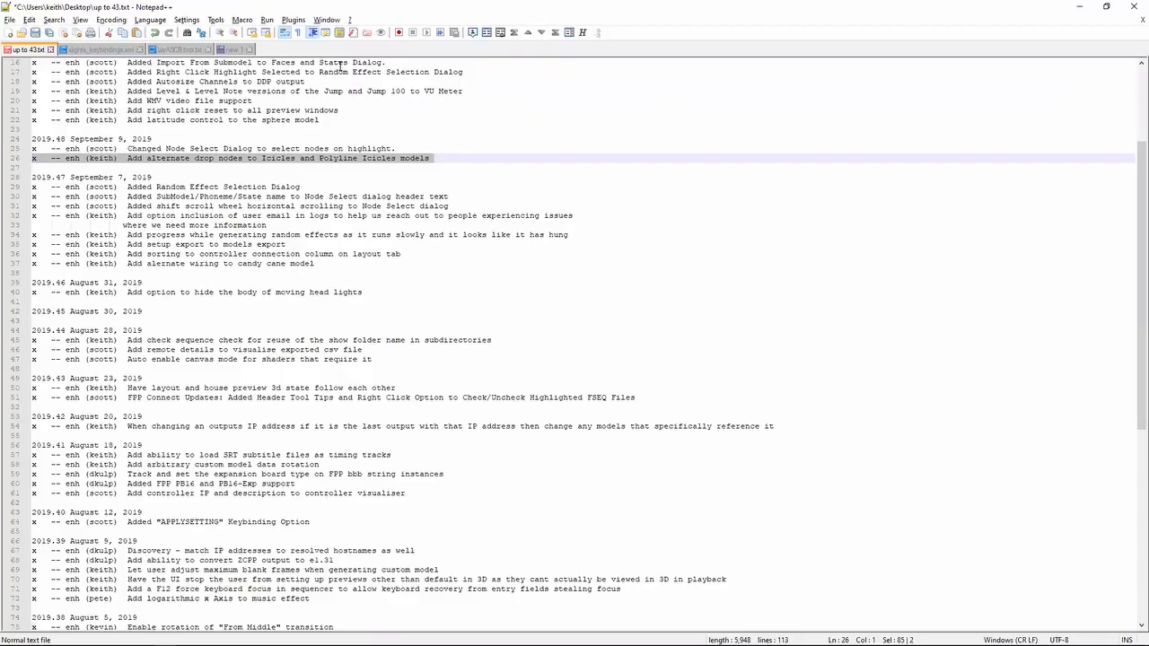
key(Up)
key(shift+Down)
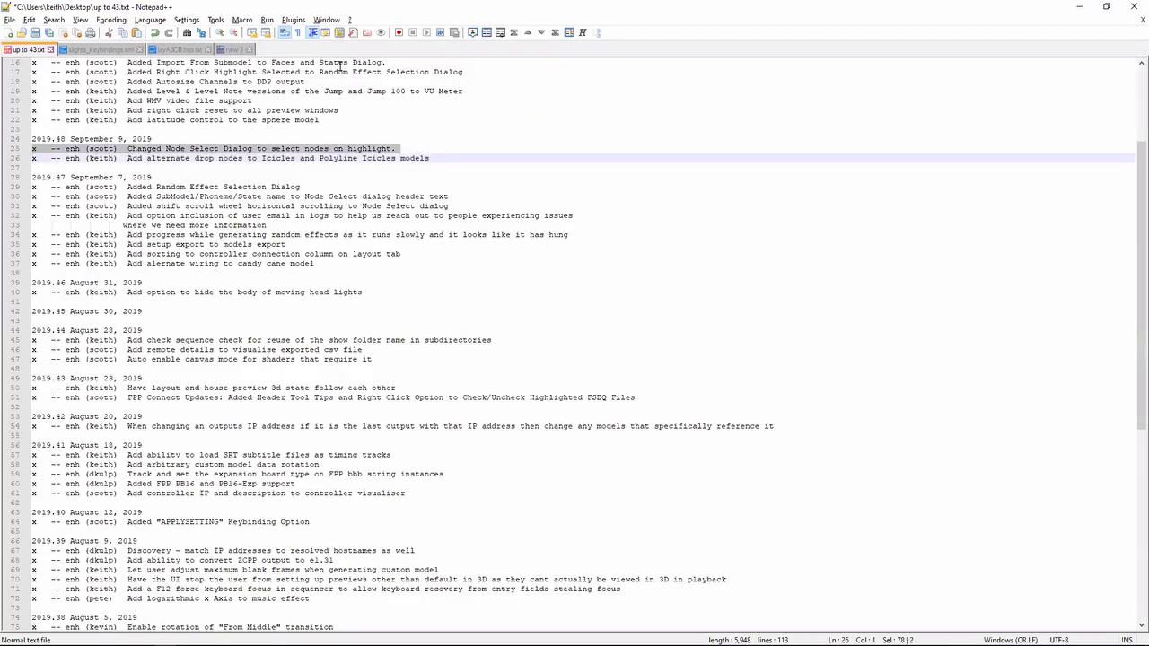
key(Down)
key(Up)
key(Up)
key(shift+Down)
key(Down)
- Move up through the release notes to the 2019.49 enhancements
key(Up)
key(shift+Up)
key(Up)
key(Up)
key(Up)
key(Up)
key(Up)
key(Up)
key(Up)
key(Up)
key(Up)
key(Up)
key(Up)
key(Up)
key(Up)
key(Up)
key(Up)
key(Up)
key(Up)
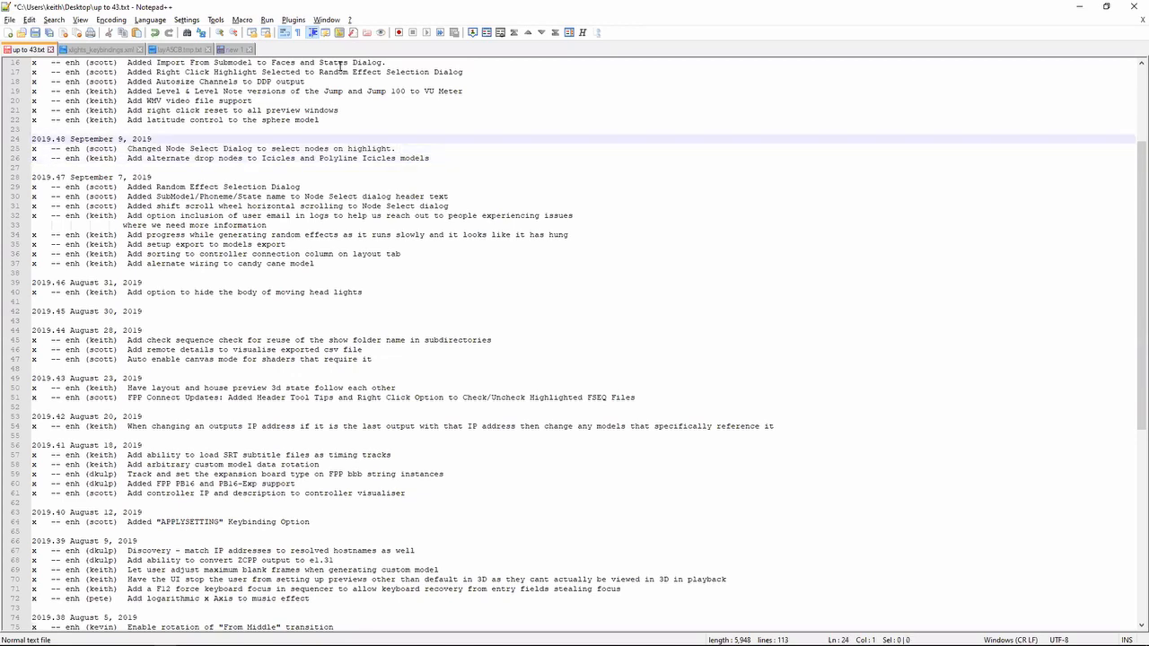
key(Down)
key(Down)
key(Down)
key(Down)
key(Down)
key(Down)
key(Down)
key(Down)
key(Down)
key(Down)
key(Down)
key(Down)
key(Down)
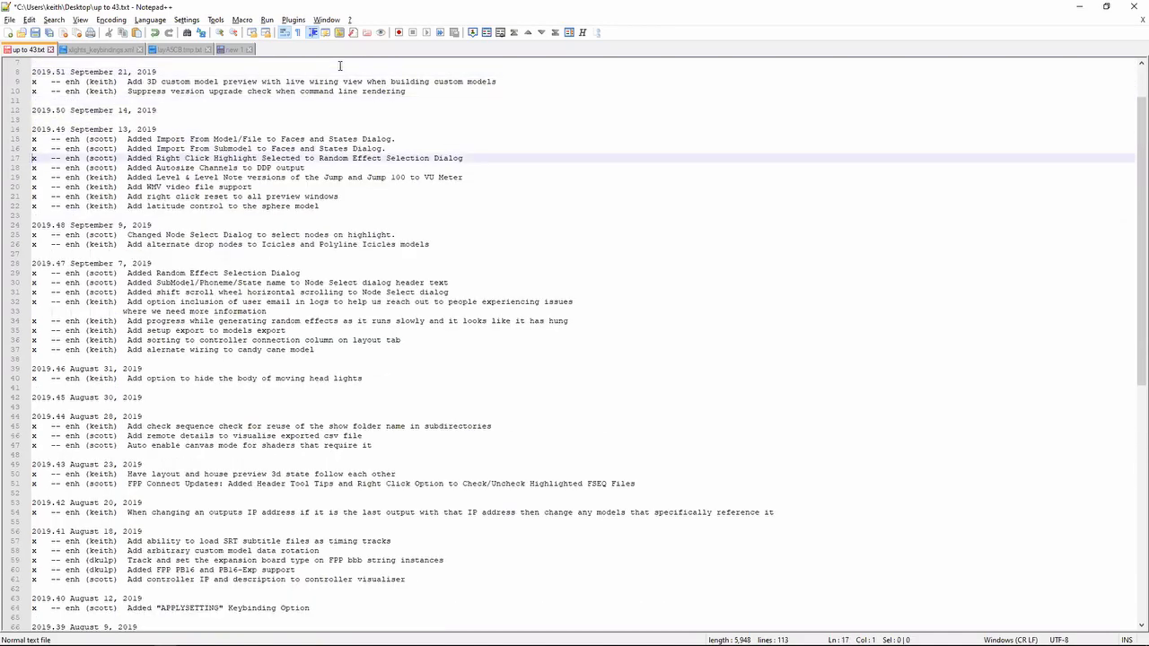
- Switch to xLights and select the SphereRGB model in the layout
key(alt+Tab)
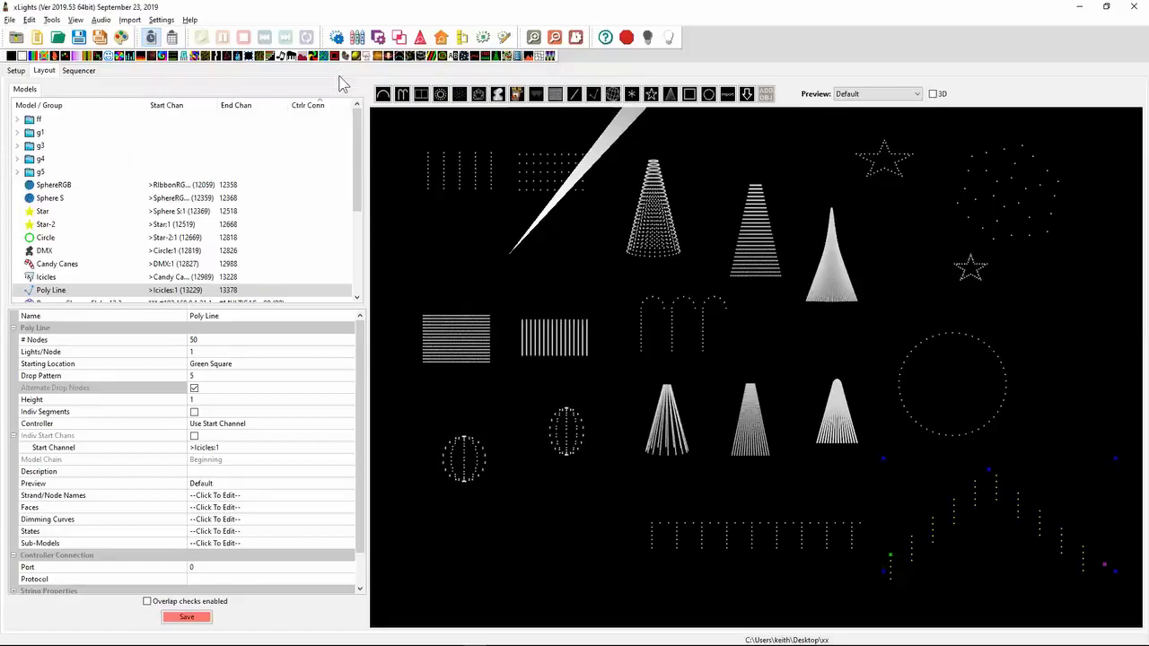
click(475, 465)
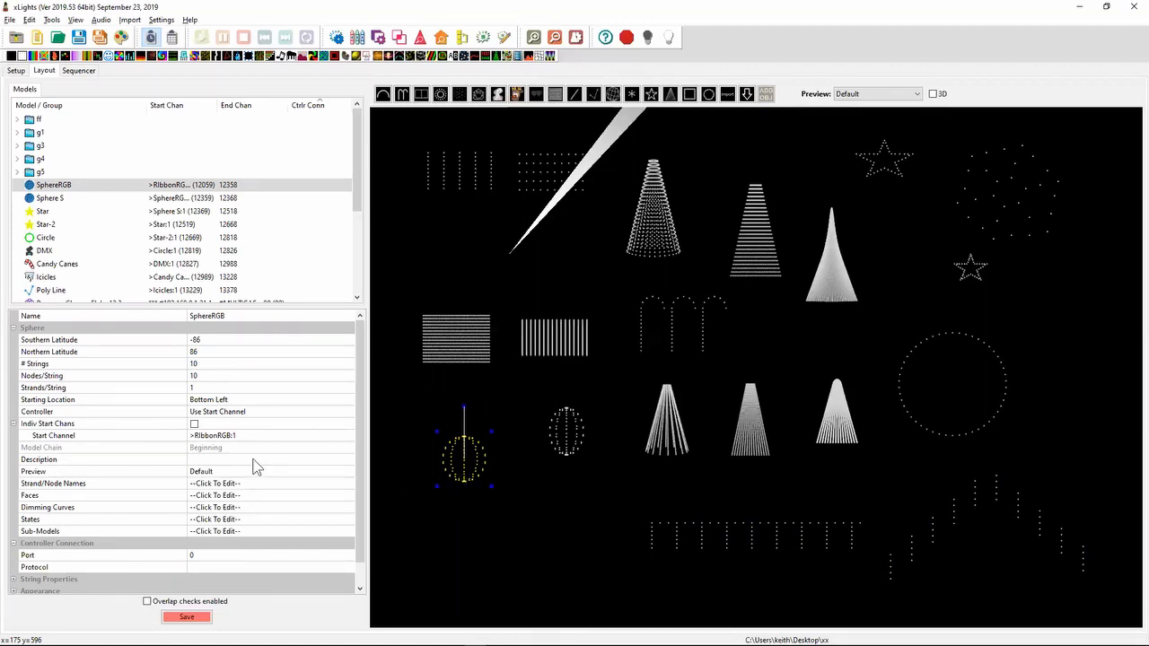
- Set the SphereRGB model's southern latitude to -60 and its northern latitude to 60, then deselect the model
click(209, 340)
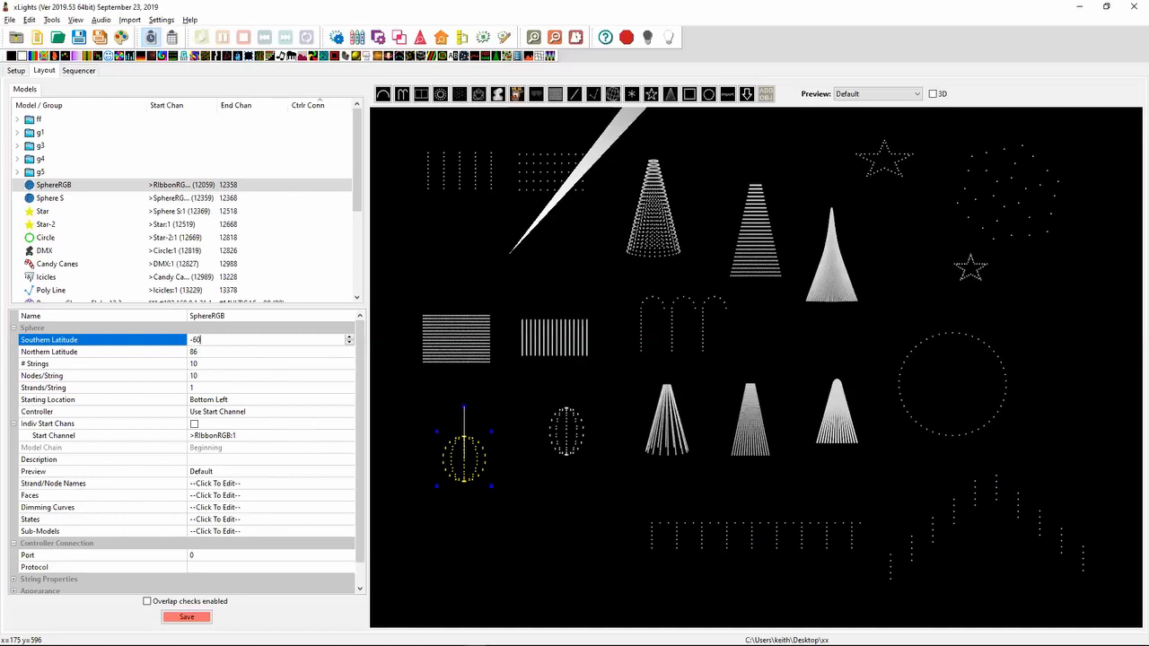
key(Tab)
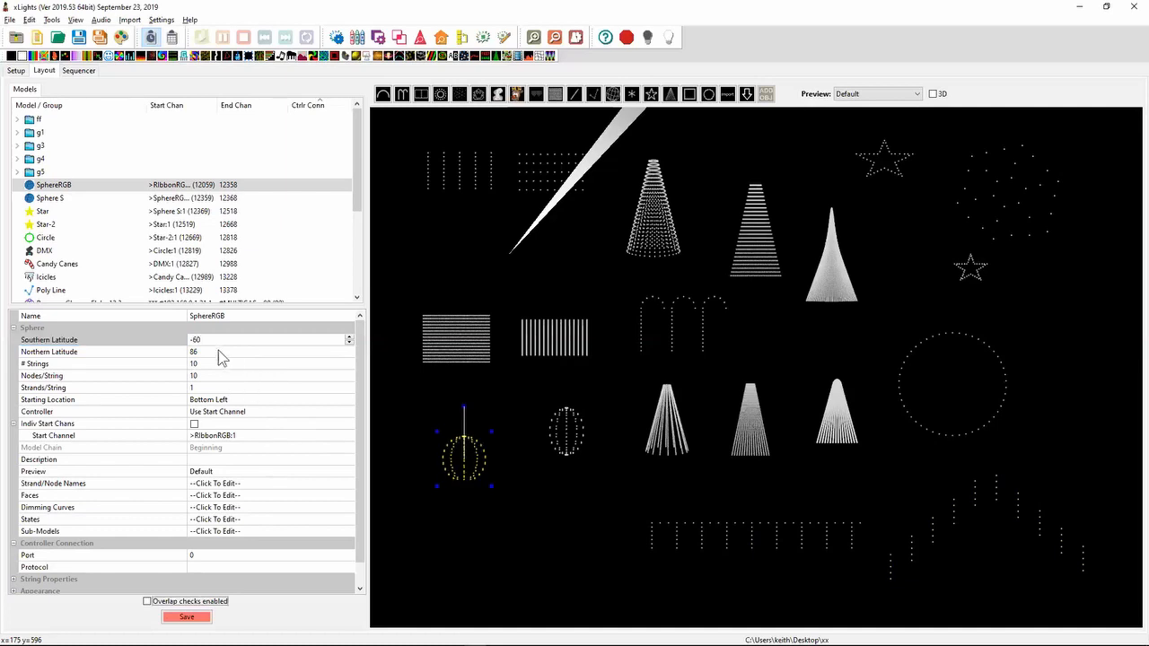
click(218, 351)
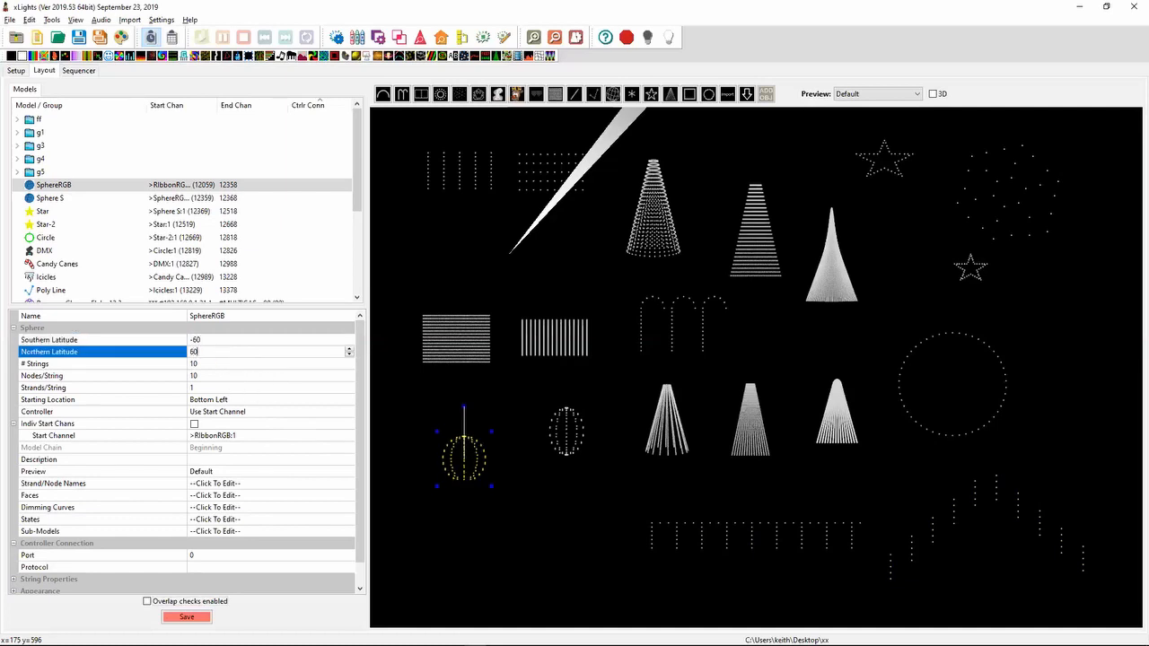
key(Return)
click(576, 522)
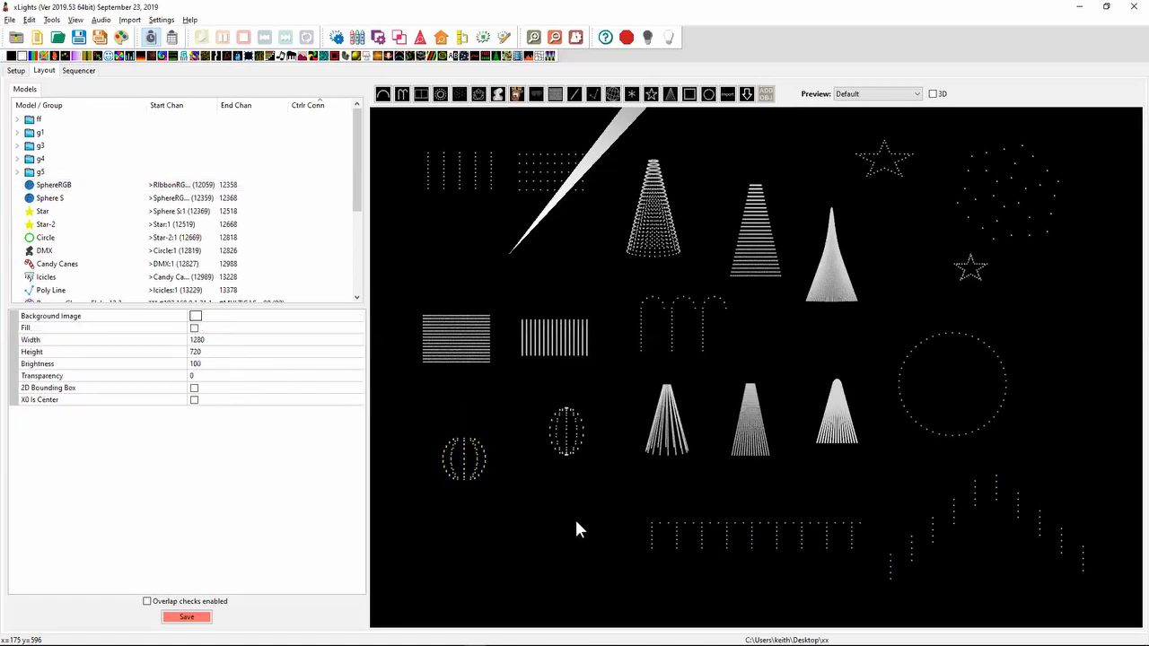
- Select SphereRGB again, set its southern latitude to -45 and northern latitude to 45, and deselect it
click(462, 450)
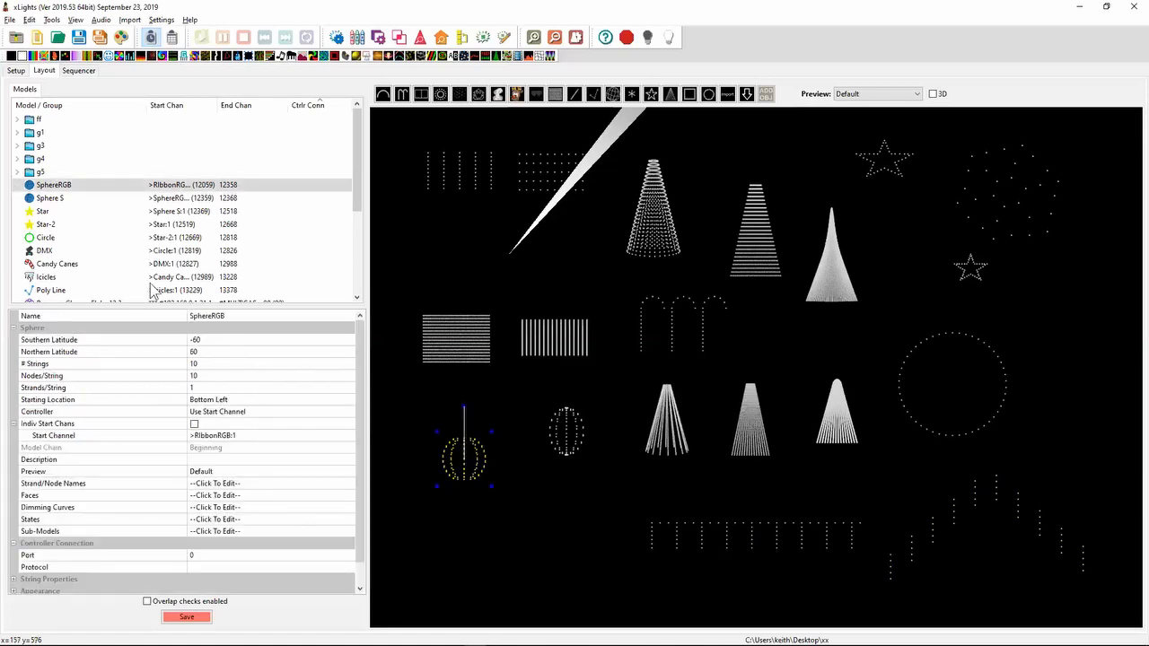
click(202, 340)
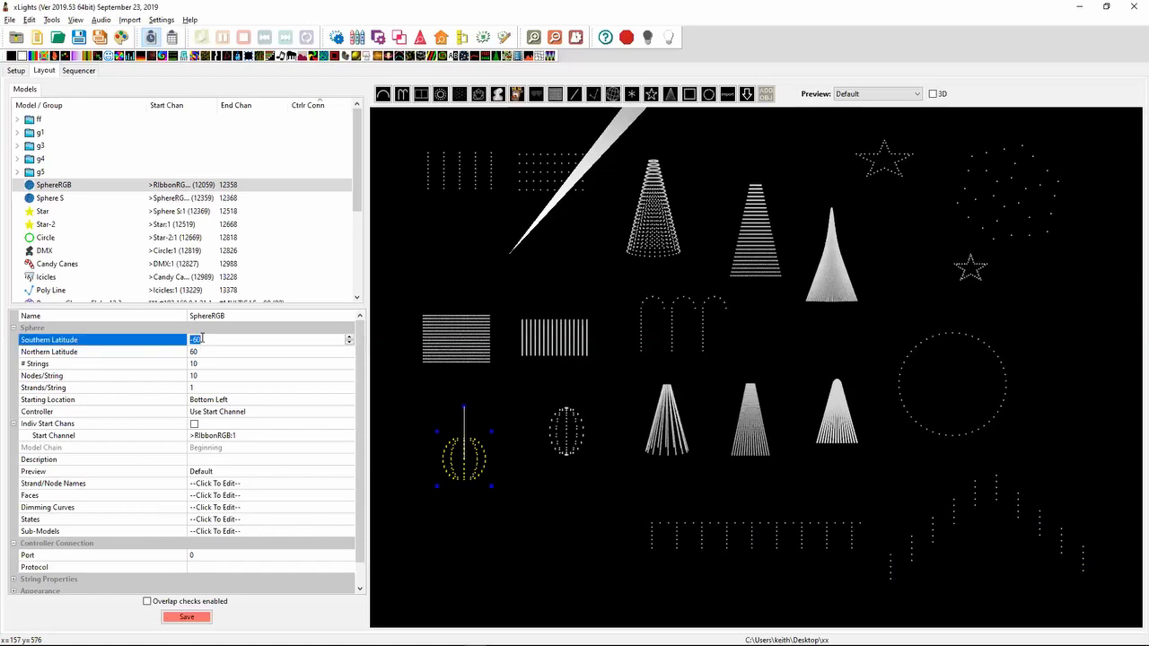
text(-45)
key(Return)
click(221, 351)
text(45)
key(Return)
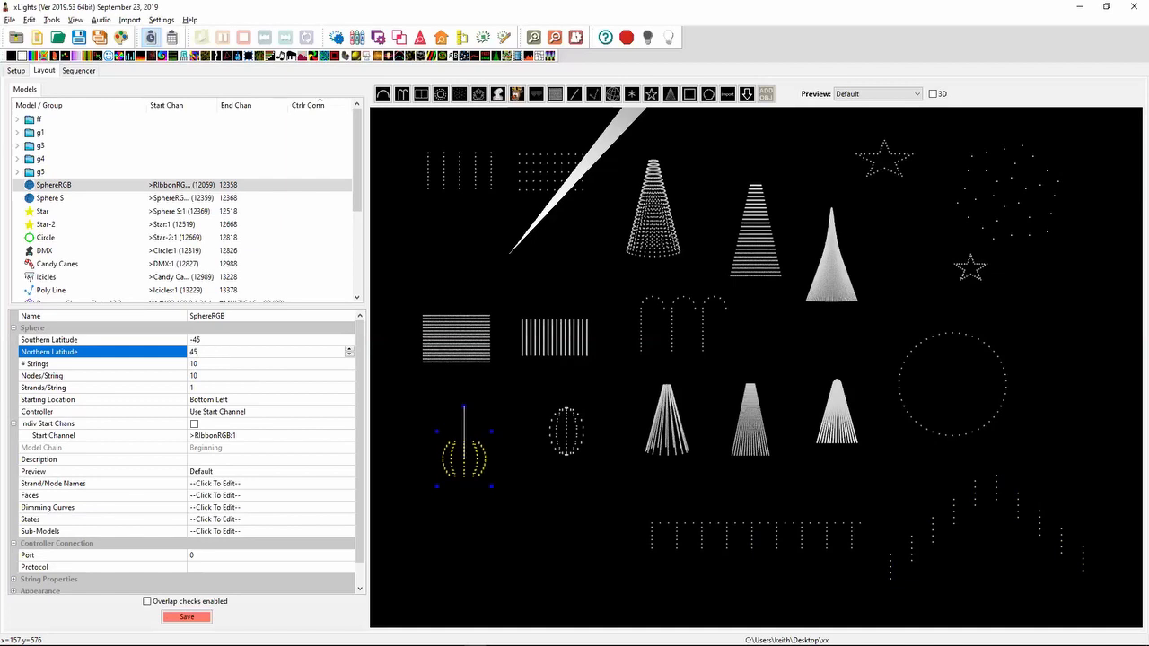
click(502, 522)
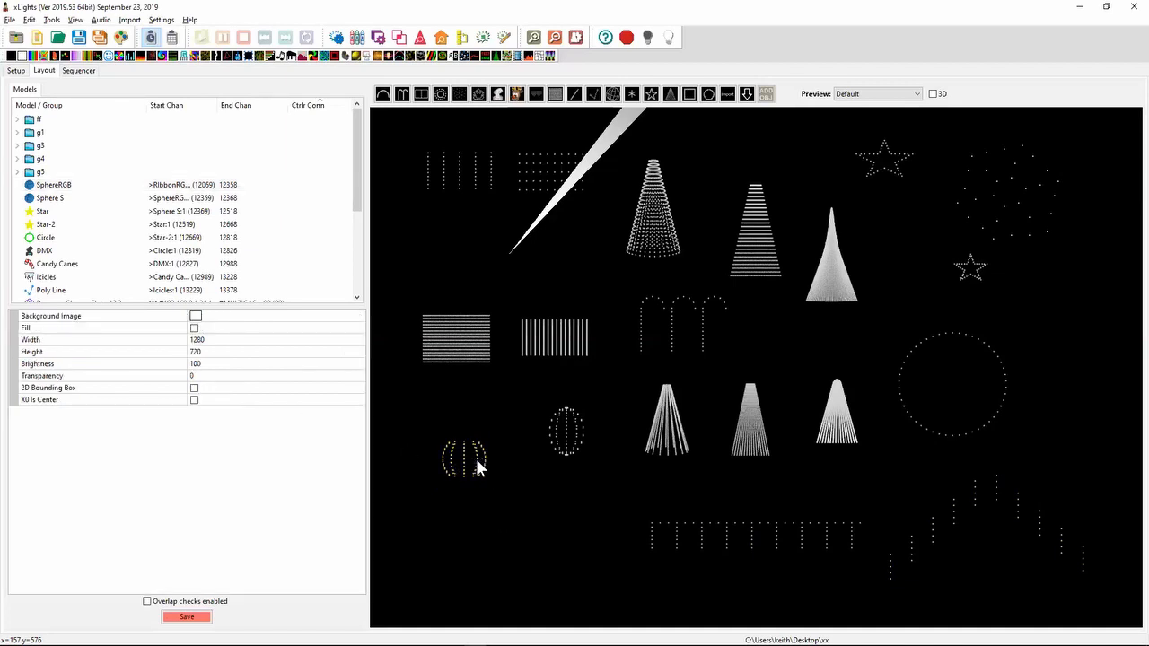
- Turn on the 3D layout view and examine the SphereRGB model's cut-off ends up close from different angles
click(933, 94)
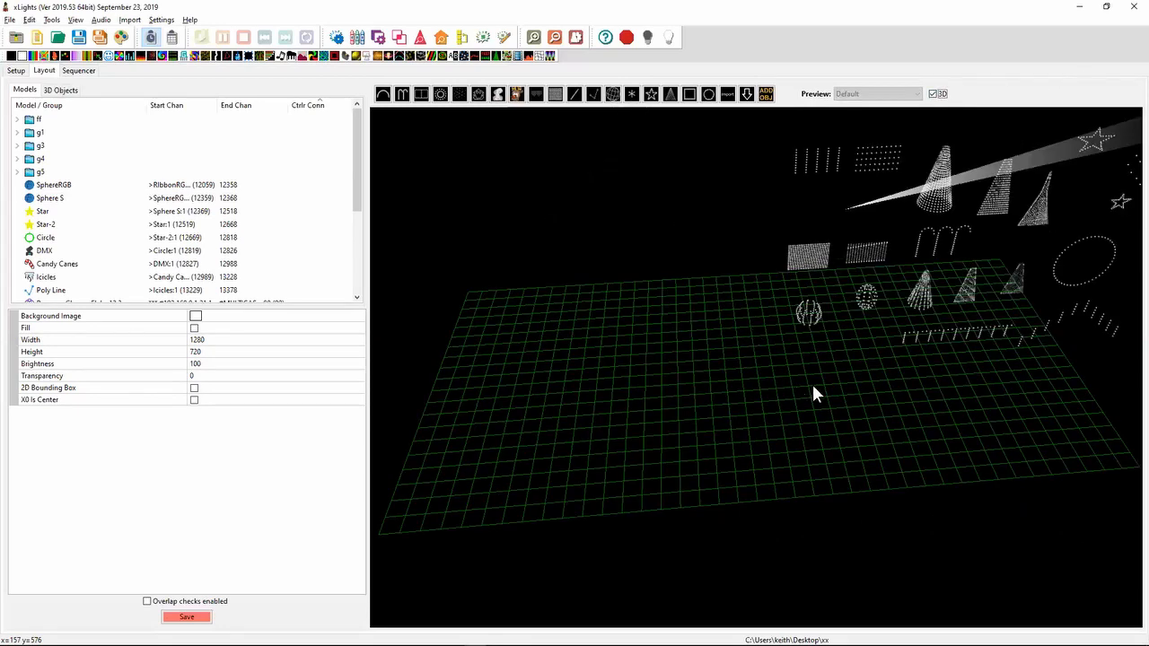
drag(812, 392, 1131, 308)
scroll(836, 356, up, 3)
scroll(836, 356, up, 2)
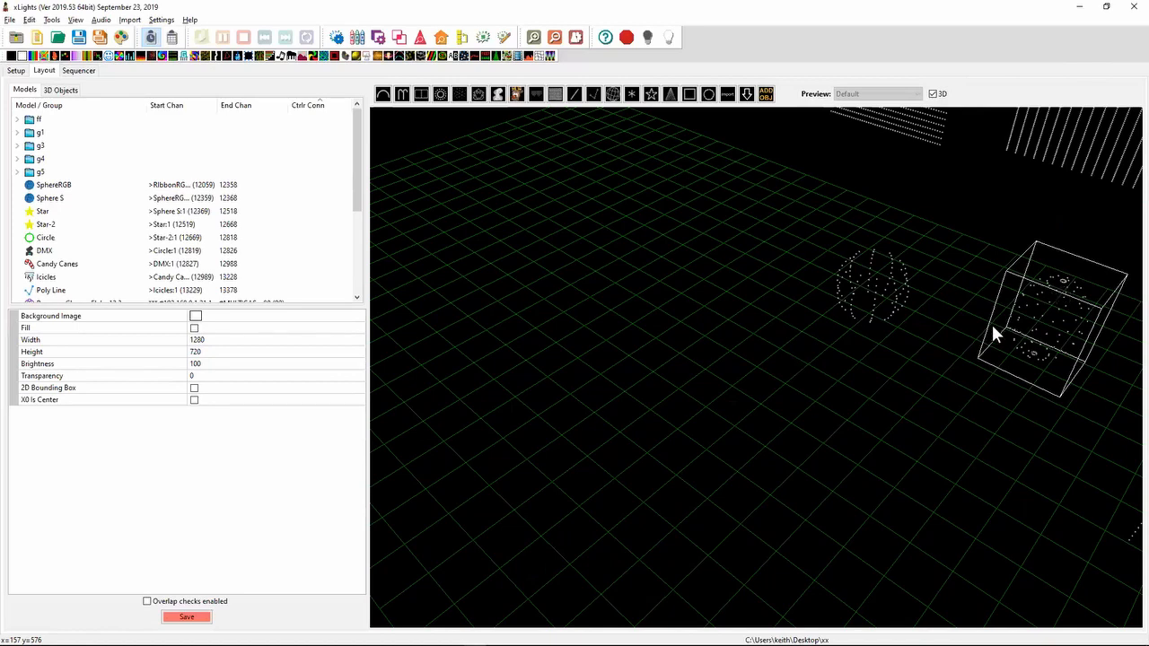
drag(991, 323, 907, 260)
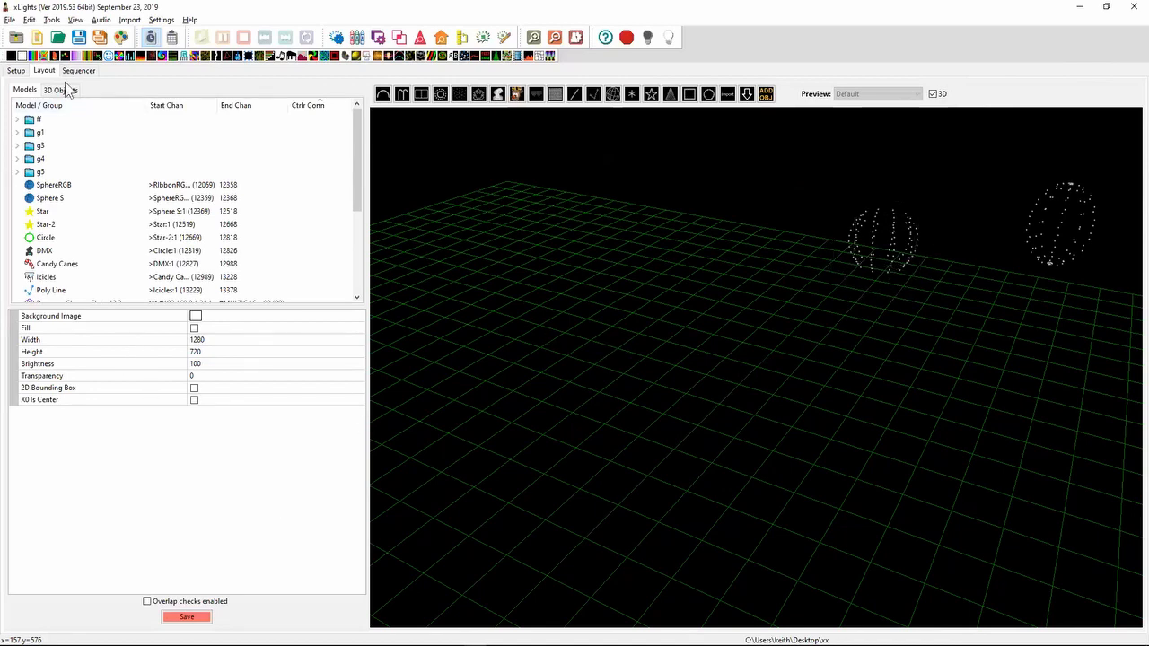
- Open the Setup page, then switch to Notepad++ and highlight the 2019.49 release note about WMV video file support
click(17, 71)
key(alt+Tab)
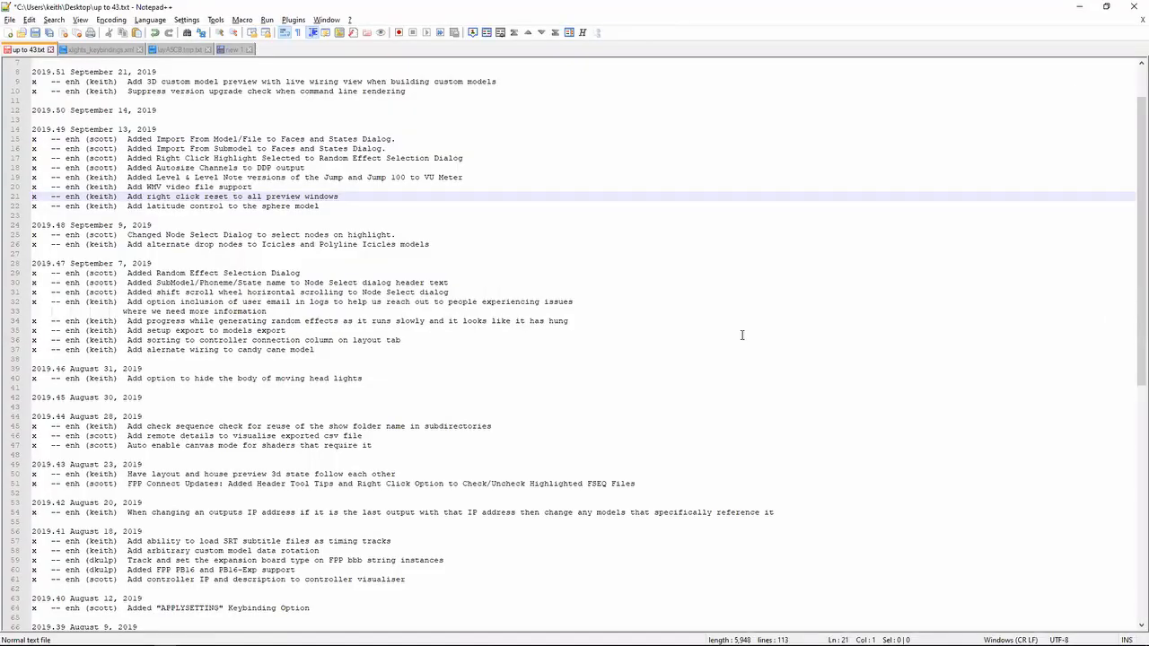
key(Up)
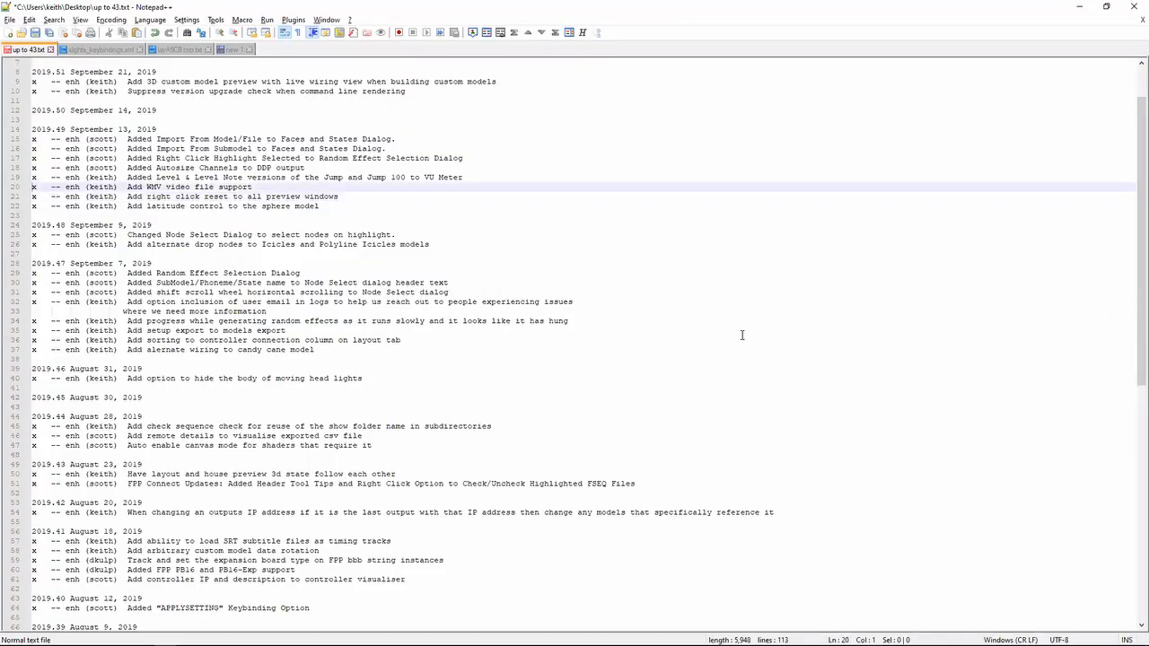
key(shift+Down)
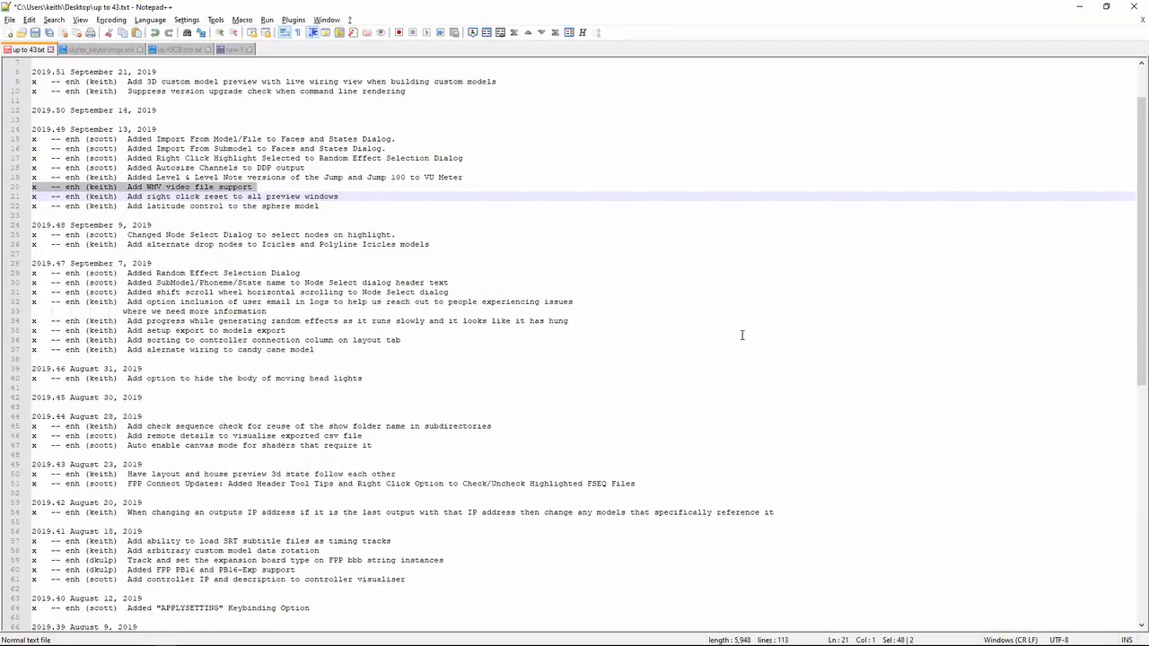
- Switch back to xLights and place a Video effect on the V RGB row of the sequence, just before 1:14
key(alt+Tab)
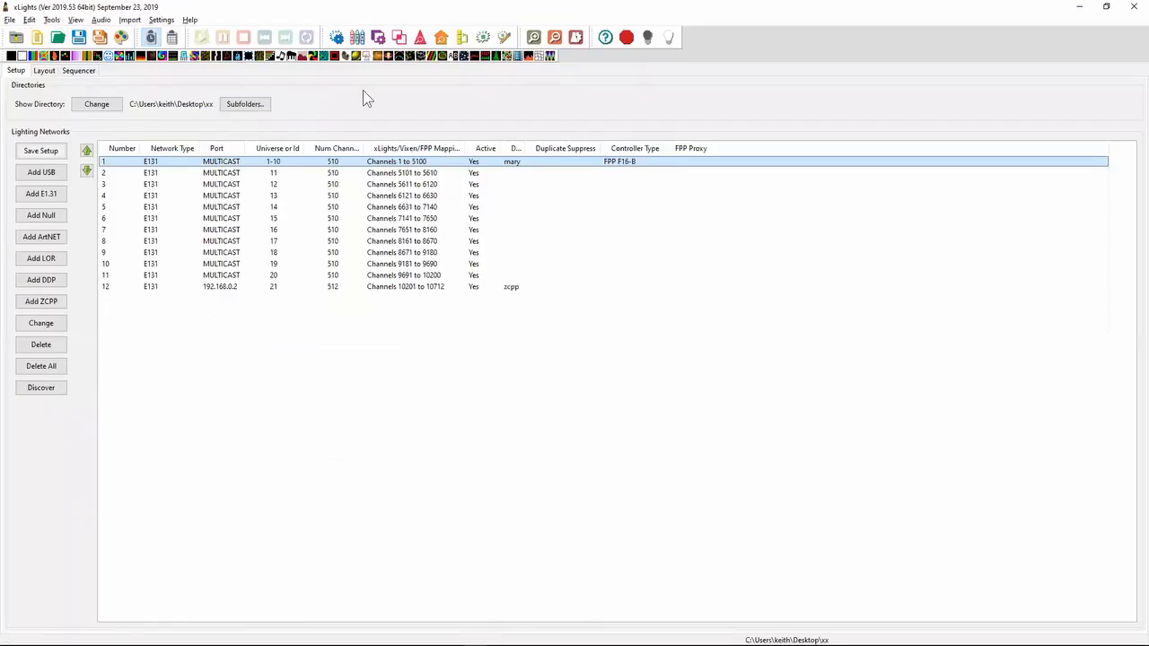
click(72, 70)
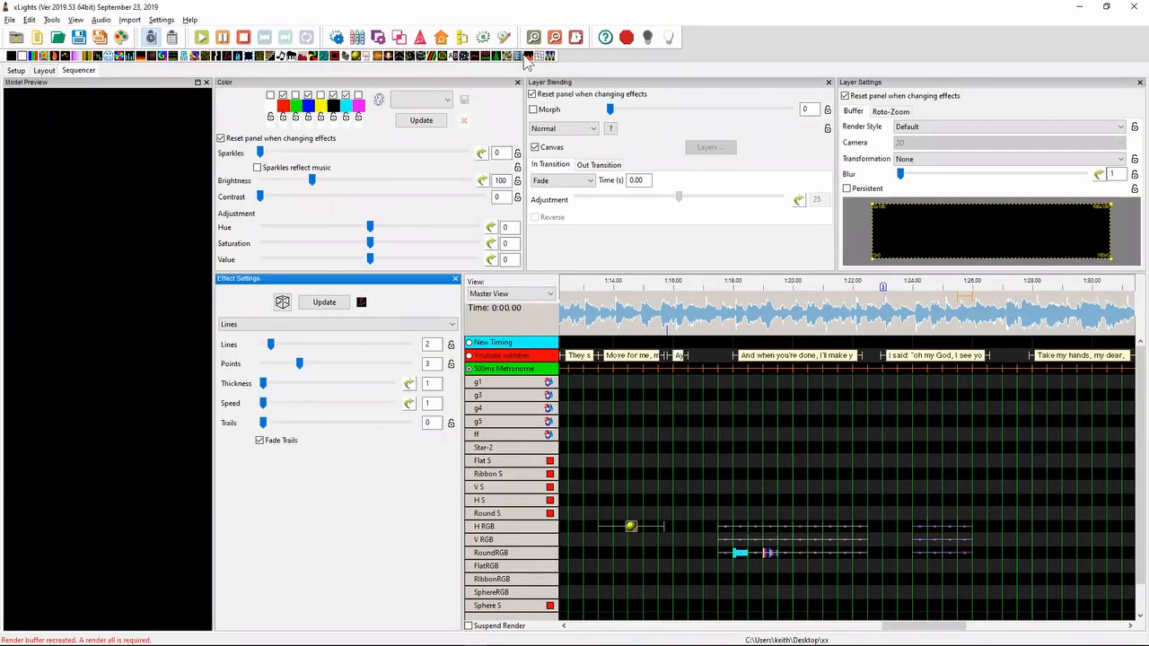
drag(528, 56, 615, 540)
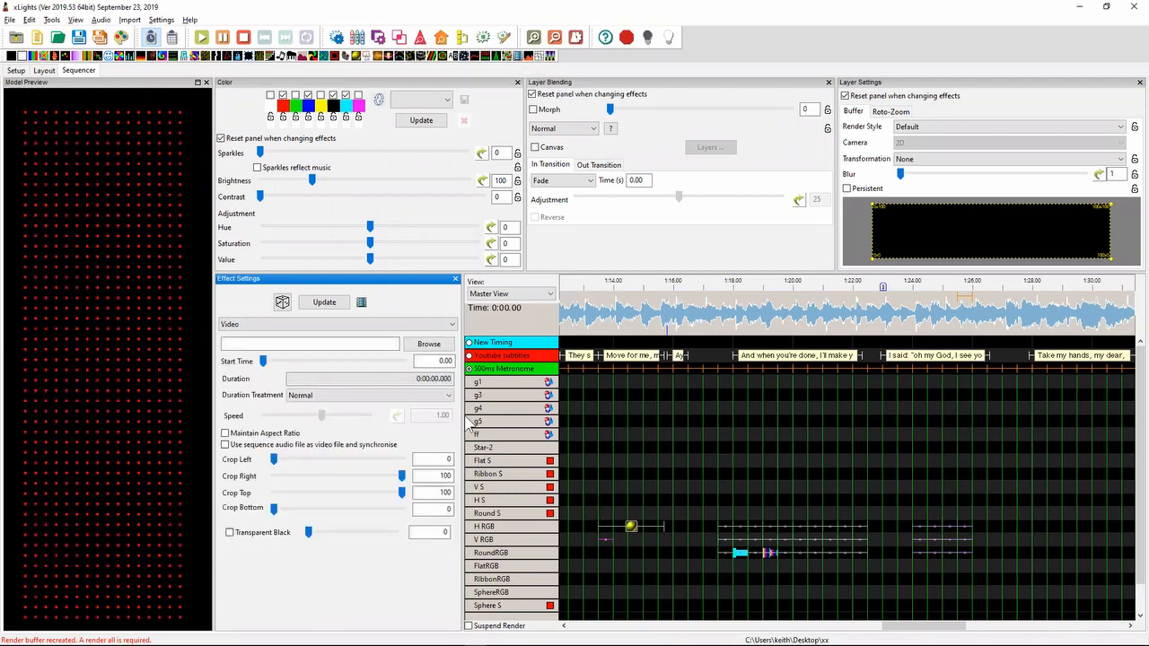
- Browse for the effect's video file, search the Desktop for *.wmv files and close the file dialog without choosing one
click(426, 345)
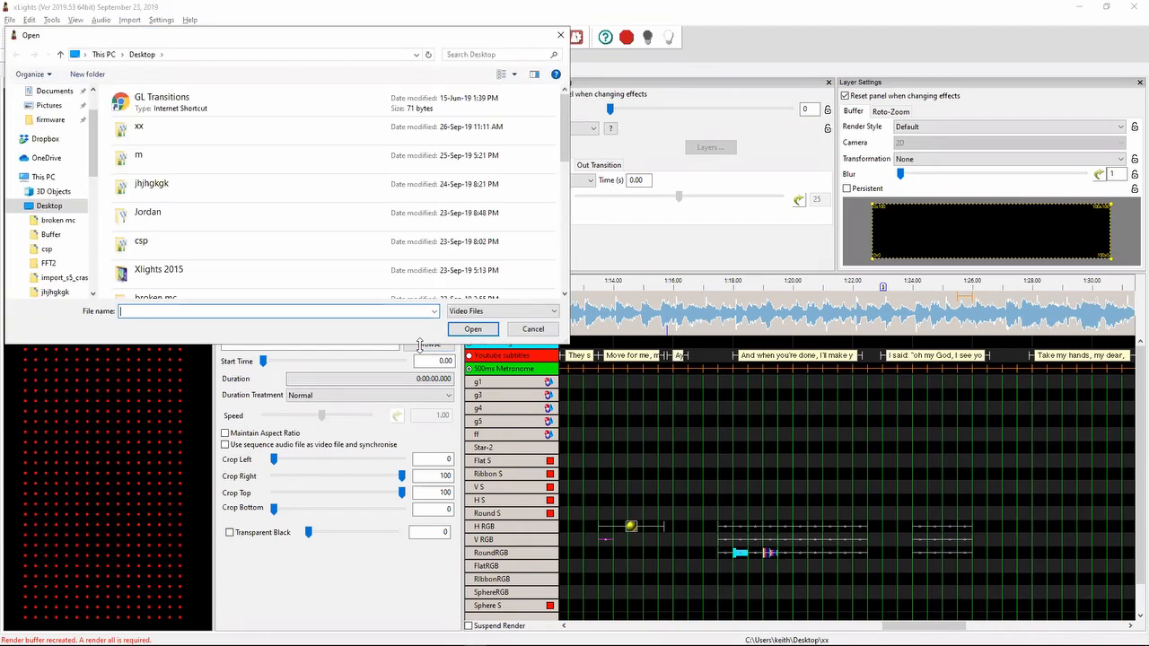
click(492, 316)
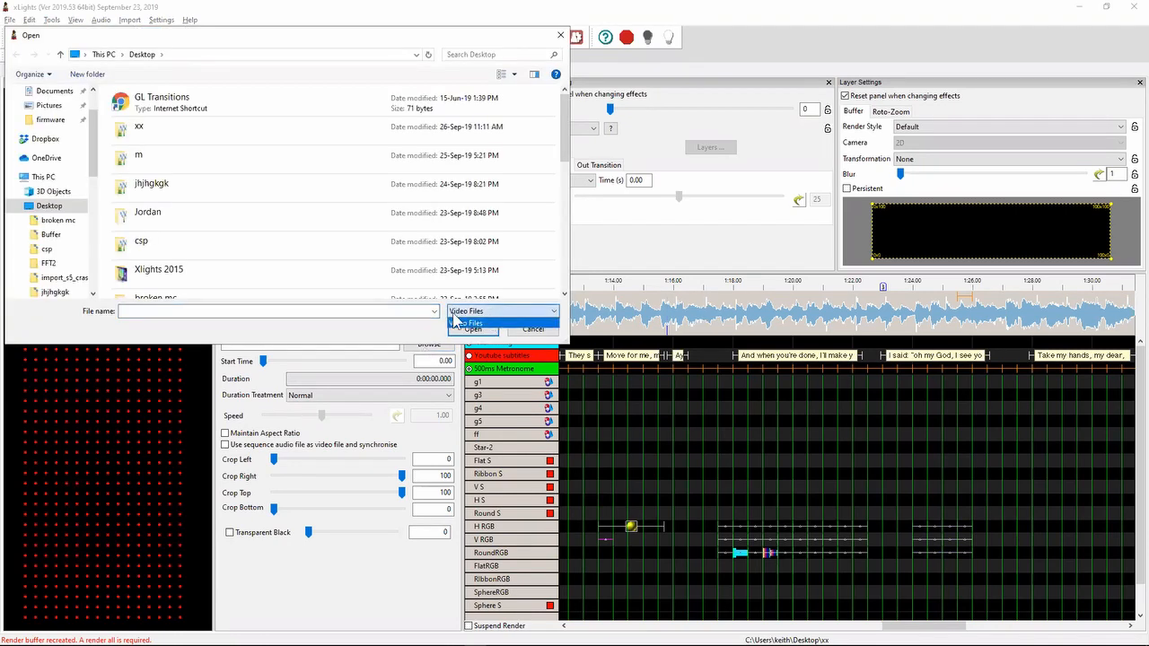
click(501, 55)
click(500, 54)
text(*)
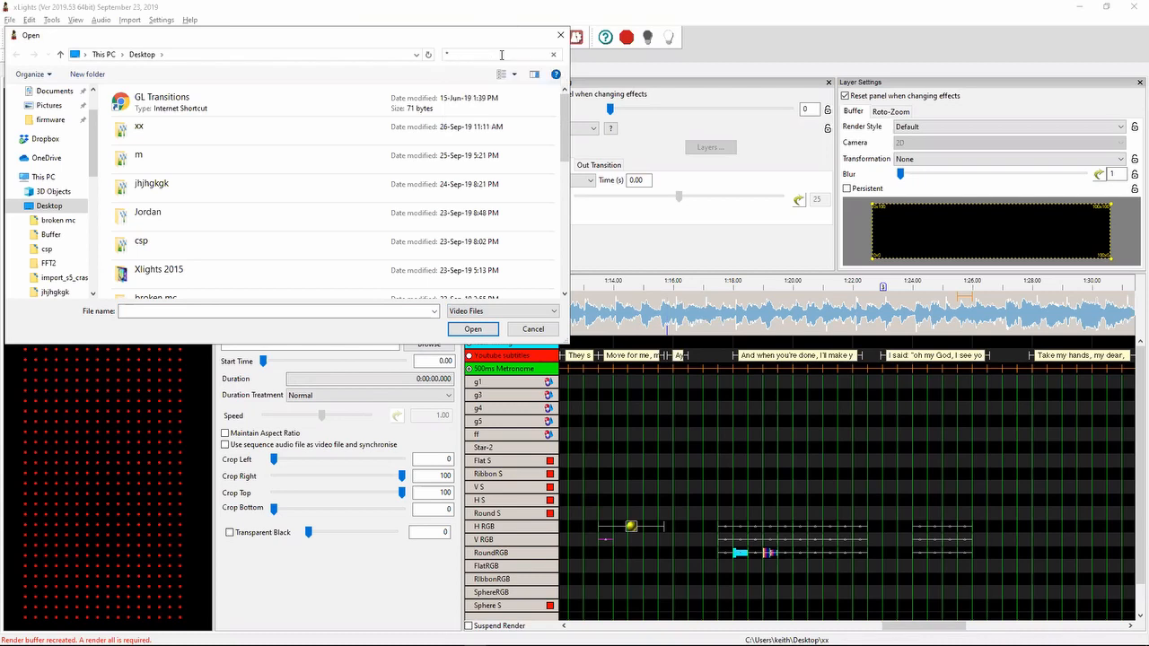
text(.wmv)
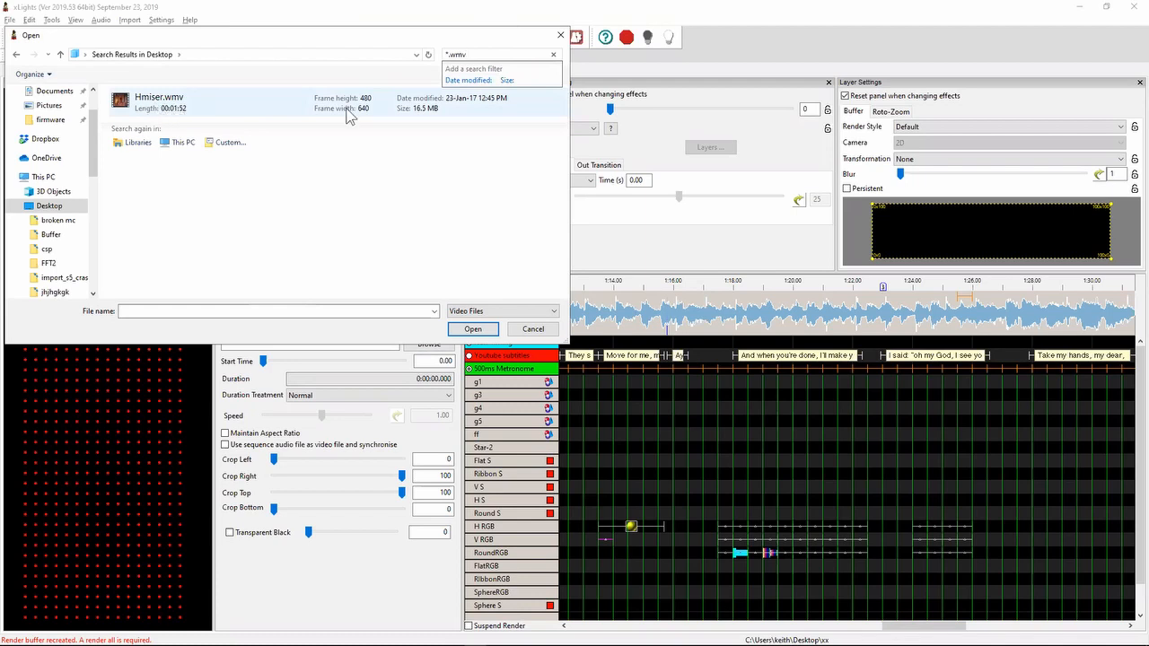
click(560, 35)
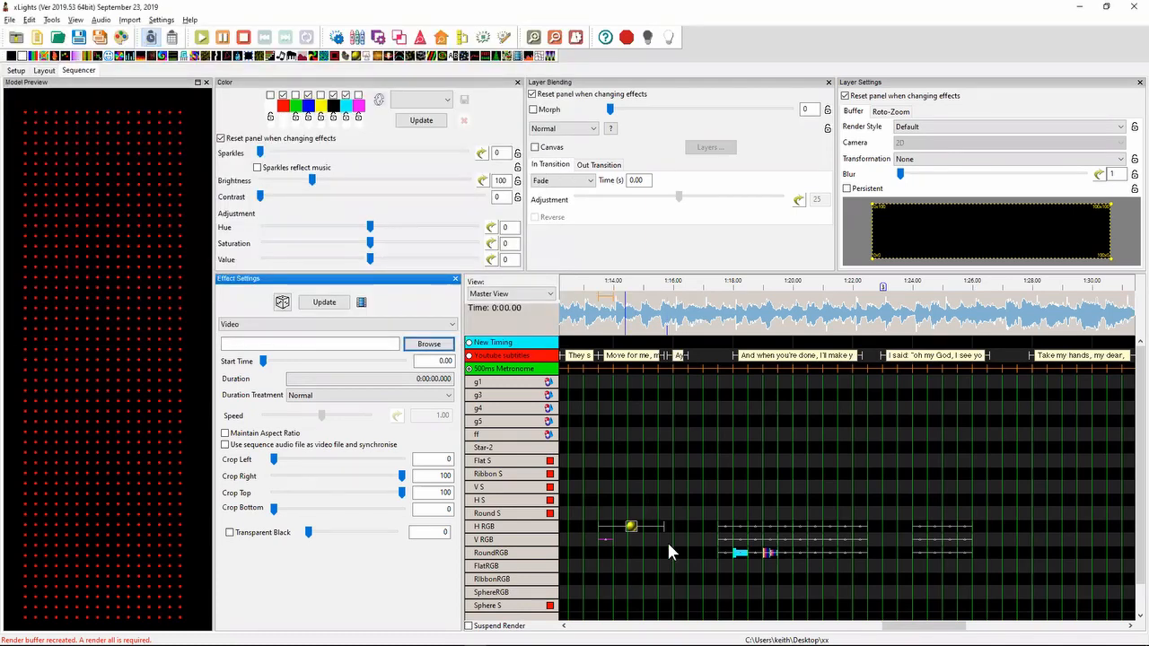
- Switch to Notepad++ and highlight the release note about Level and Level Note versions of Jump and Jump 100 for VU Meter
key(alt+Tab)
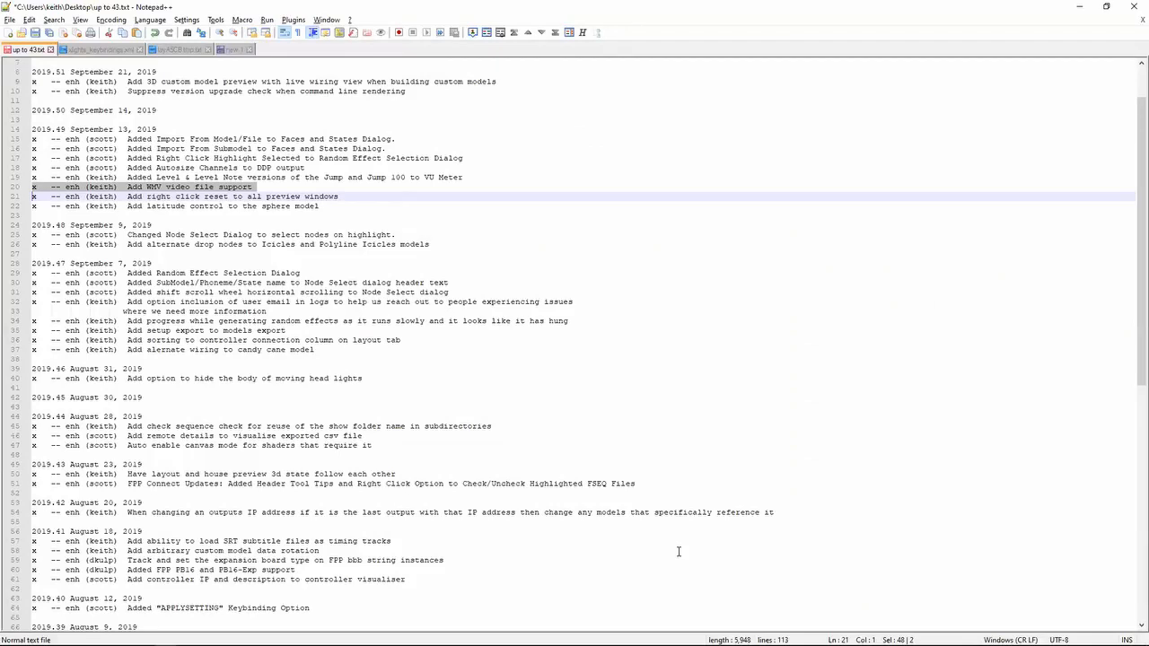
key(Up)
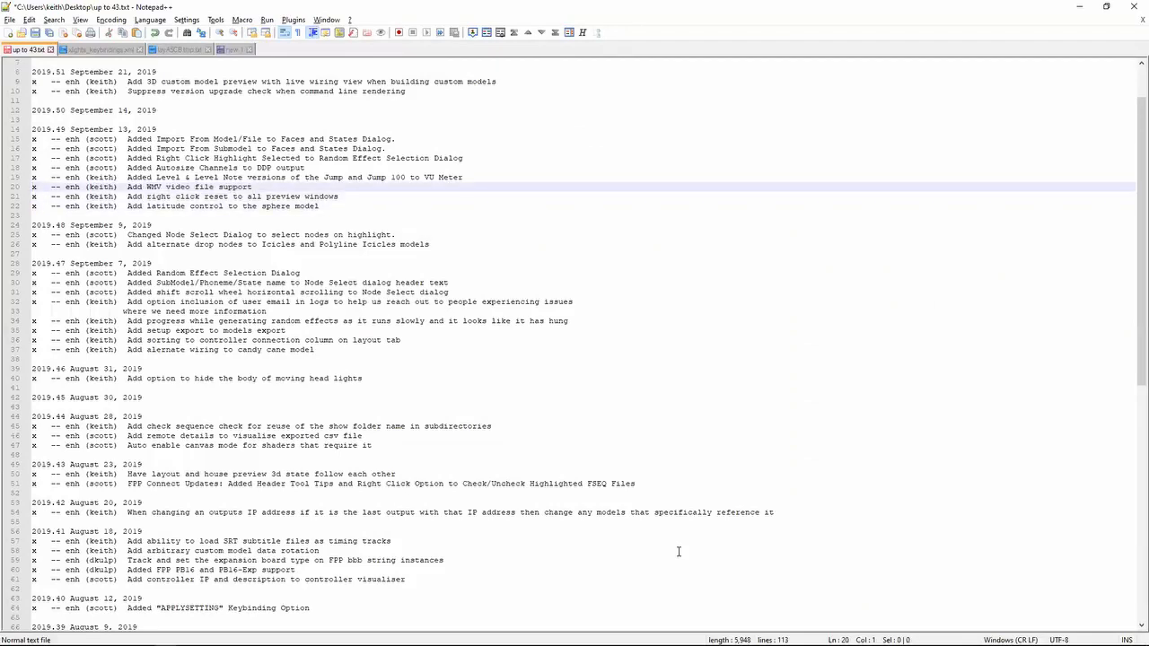
key(shift+Up)
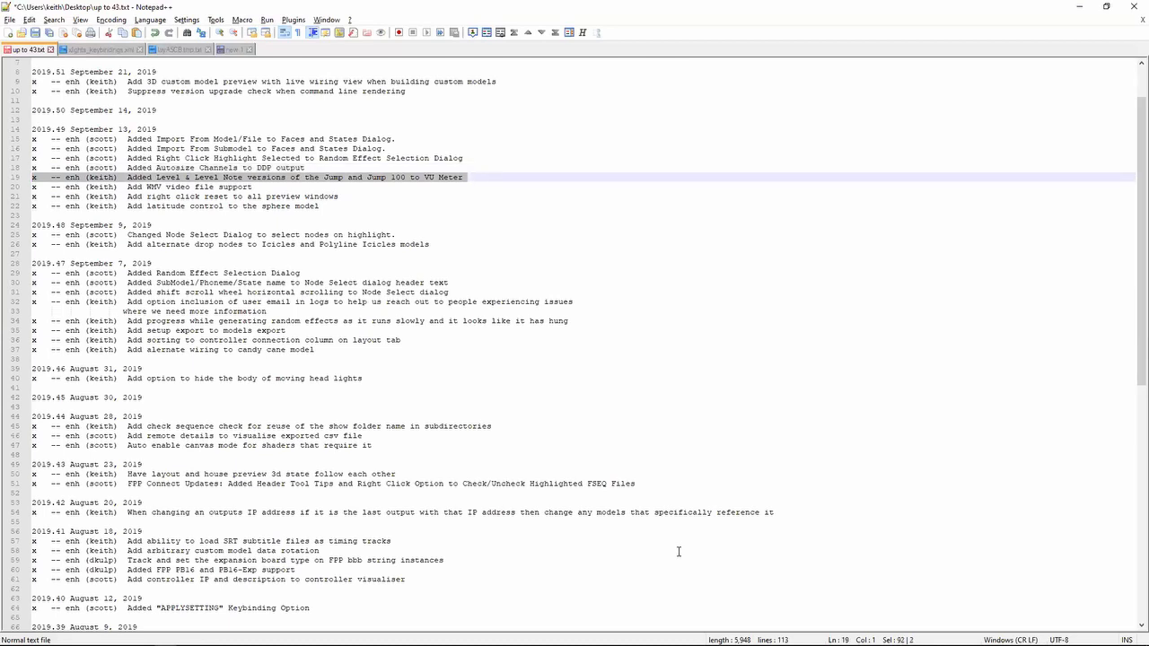
- Switch to xLights, place a VU Meter effect on the V RGB row at 1:14.5 and extend its end to about 1:17.1
key(alt+Tab)
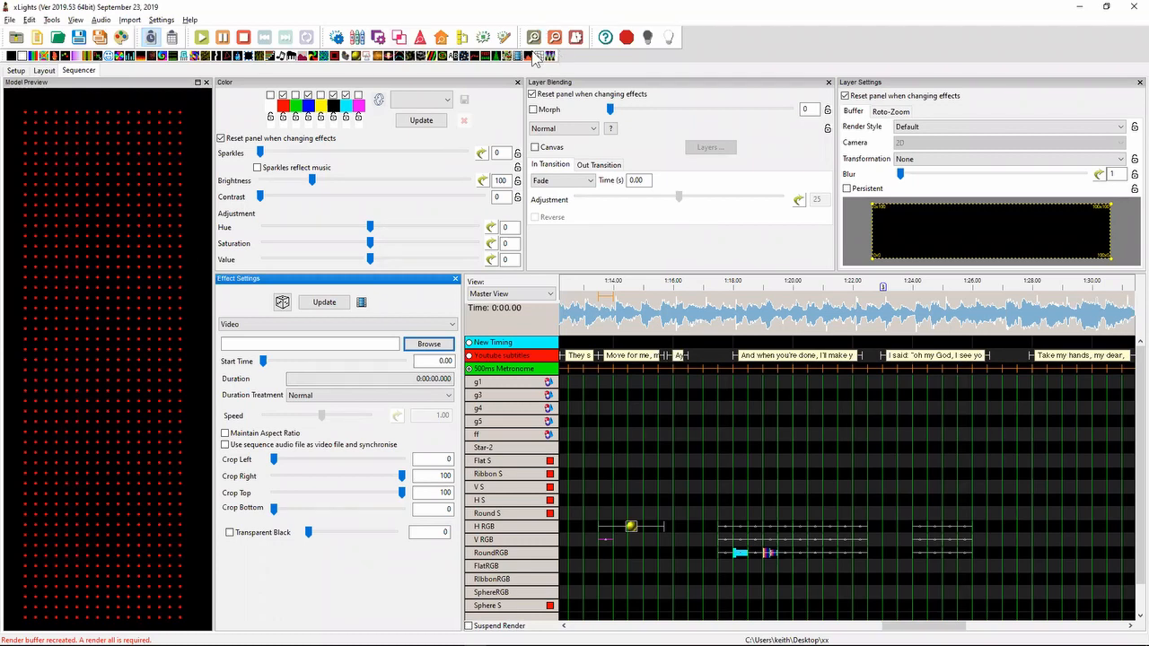
drag(680, 558, 640, 542)
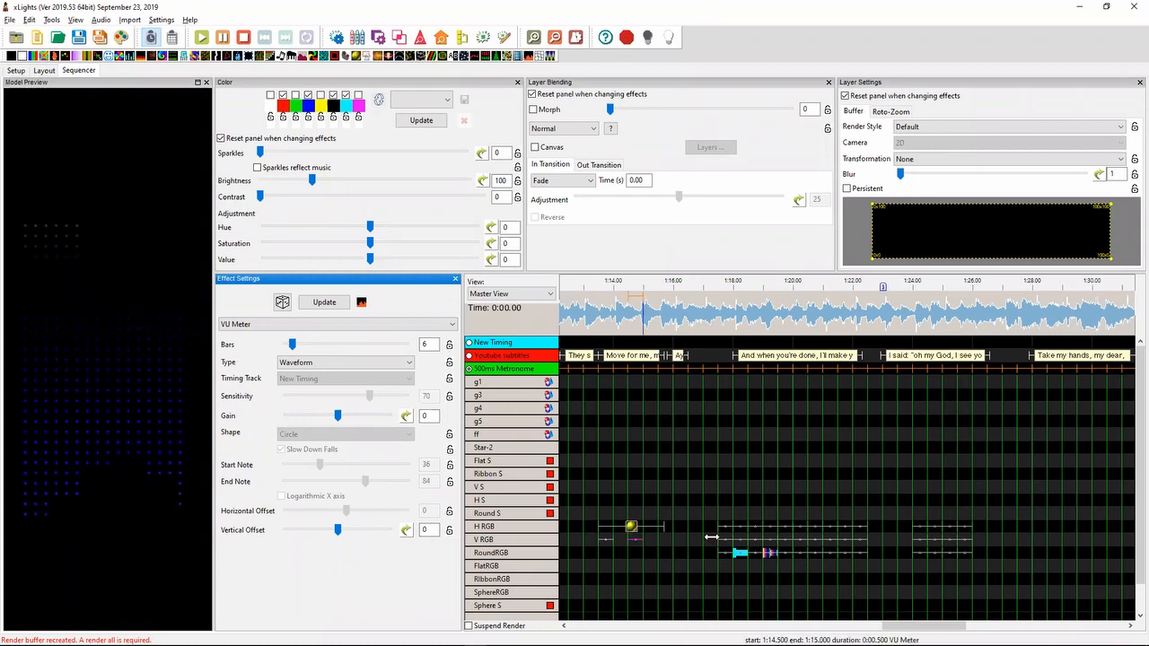
drag(711, 537, 708, 539)
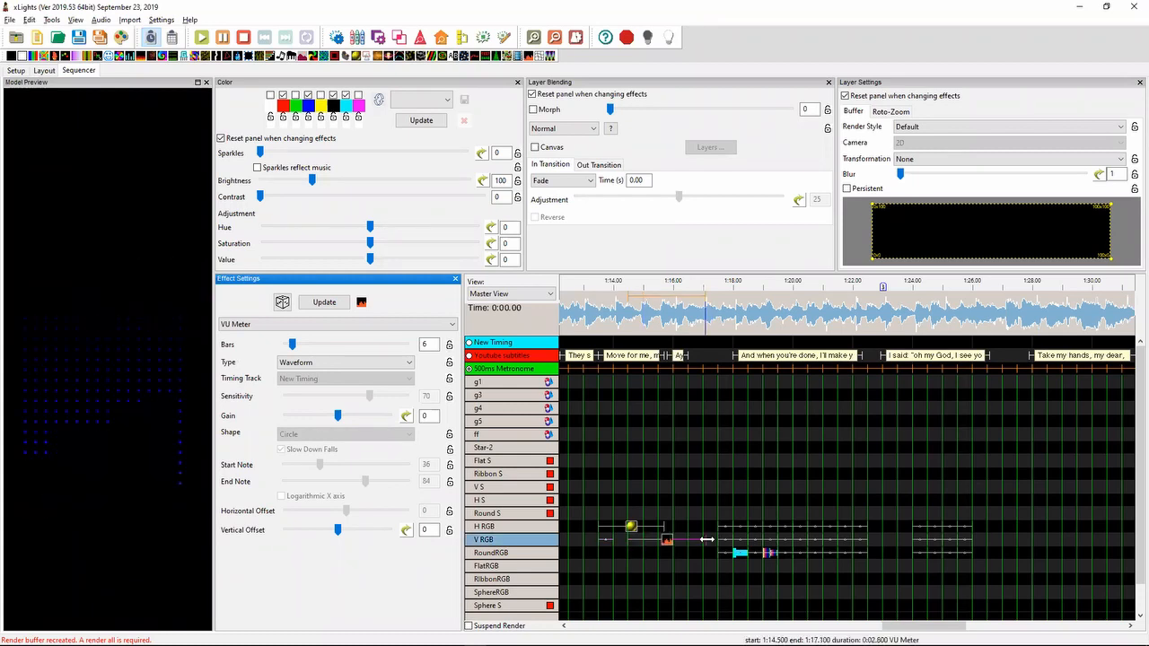
- Set the VU Meter effect's type to Timing Event Jump and its timing track to 500ms Metronome
click(362, 366)
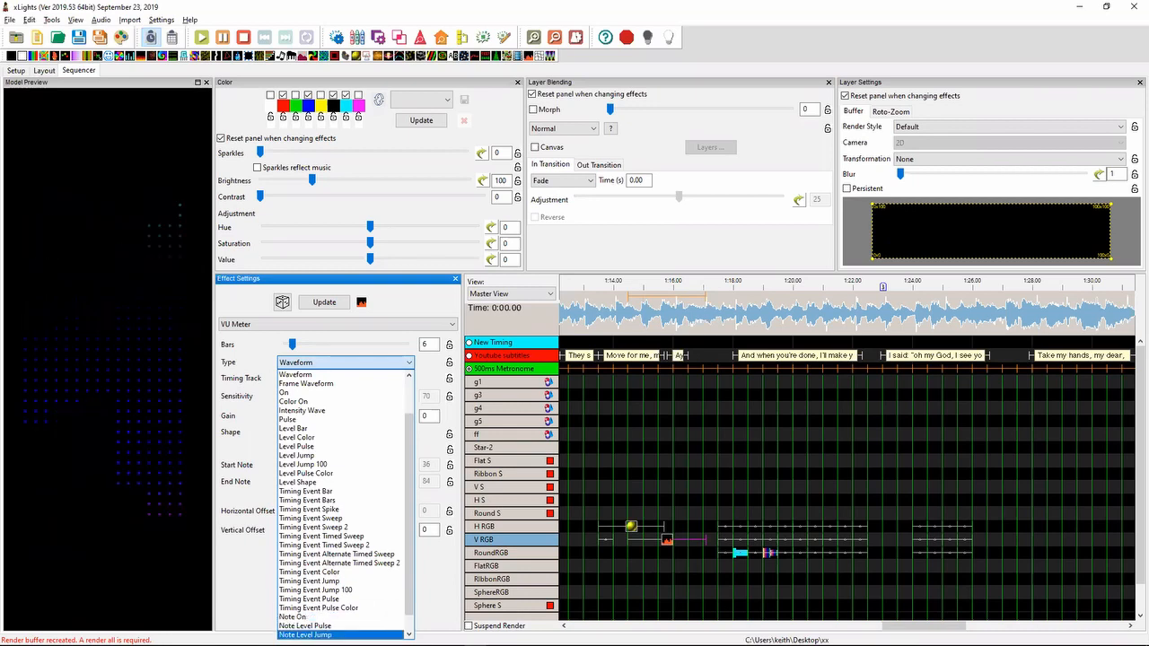
click(372, 584)
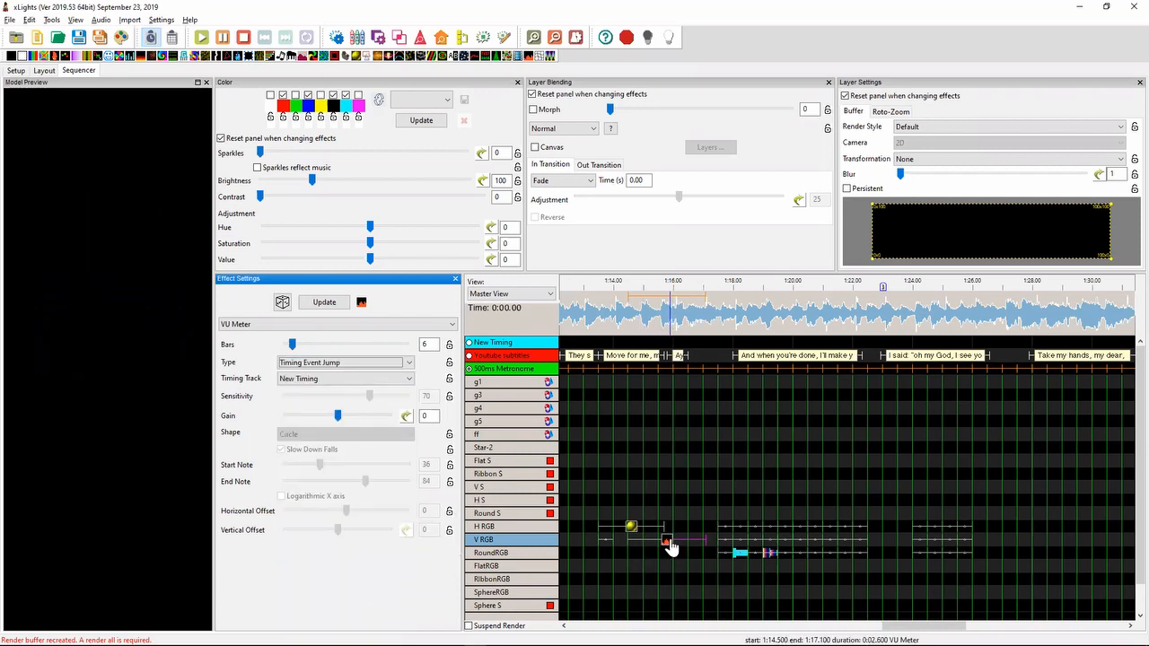
click(384, 385)
click(341, 410)
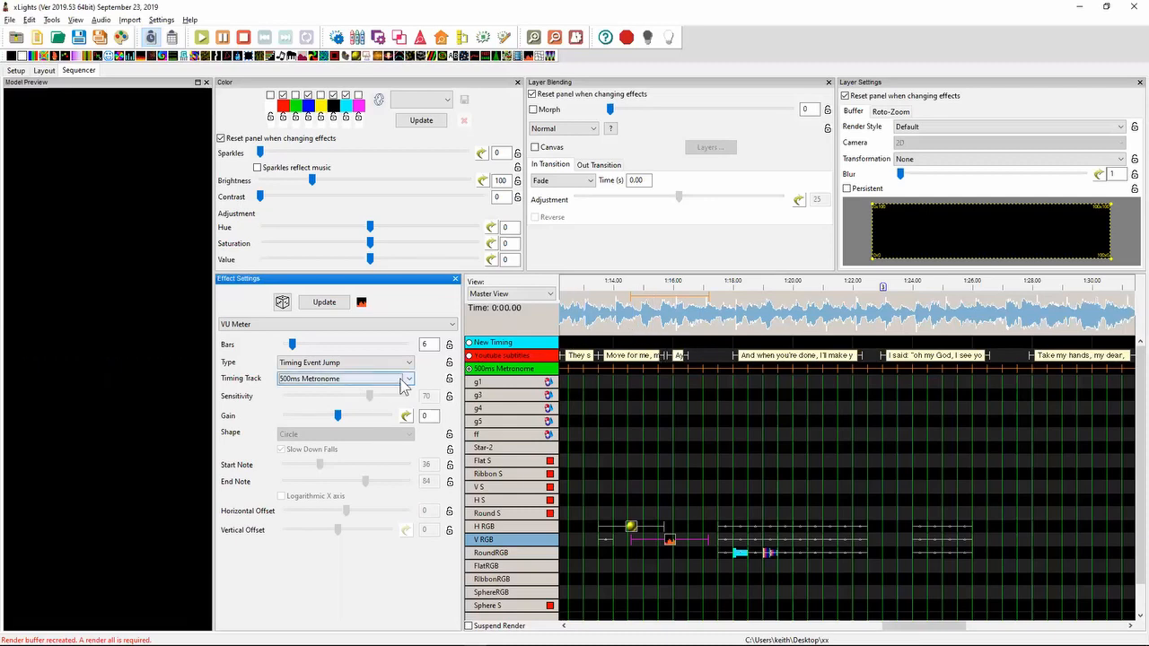
- Change the VU Meter effect's type to Timing Event Jump 100
click(384, 380)
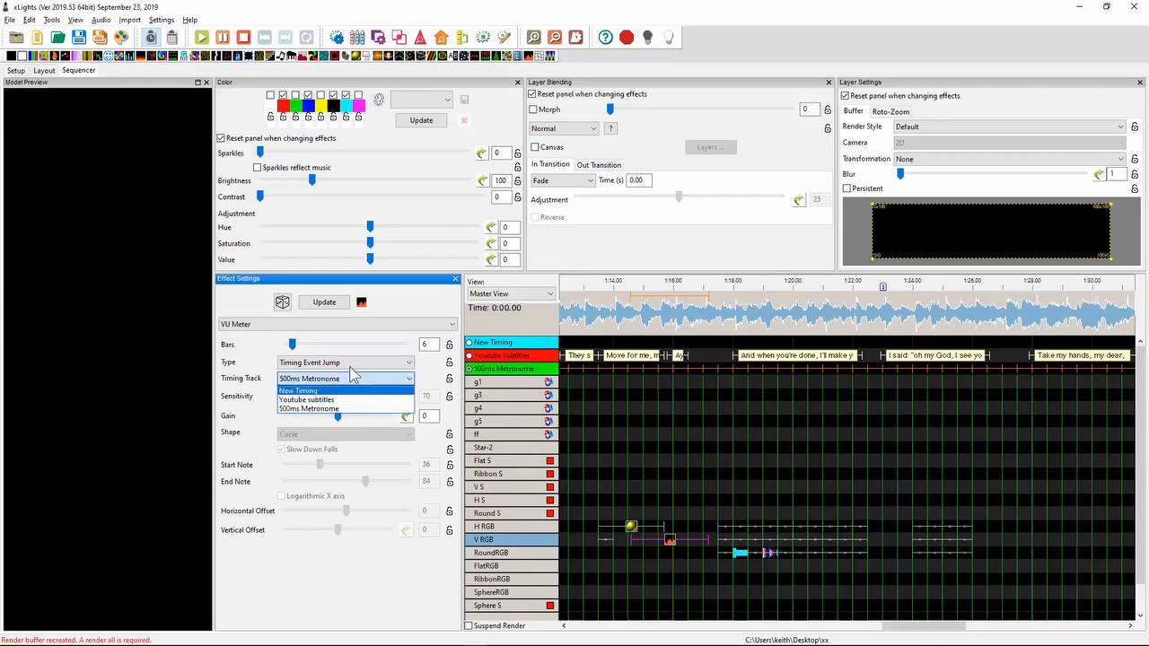
click(359, 363)
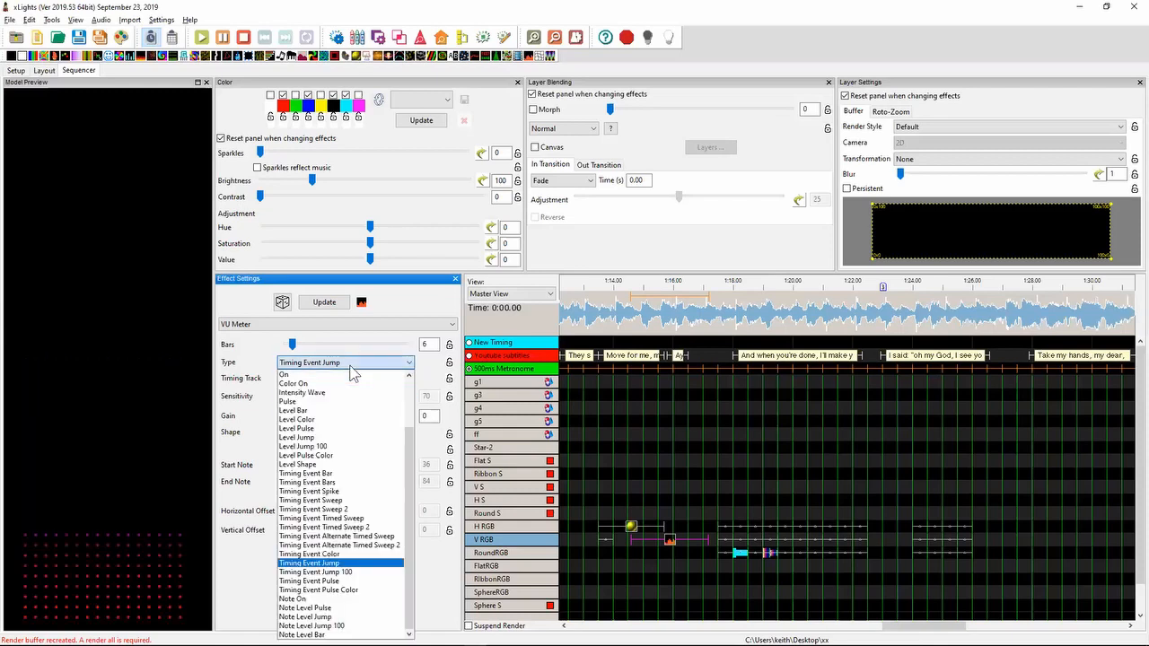
click(341, 572)
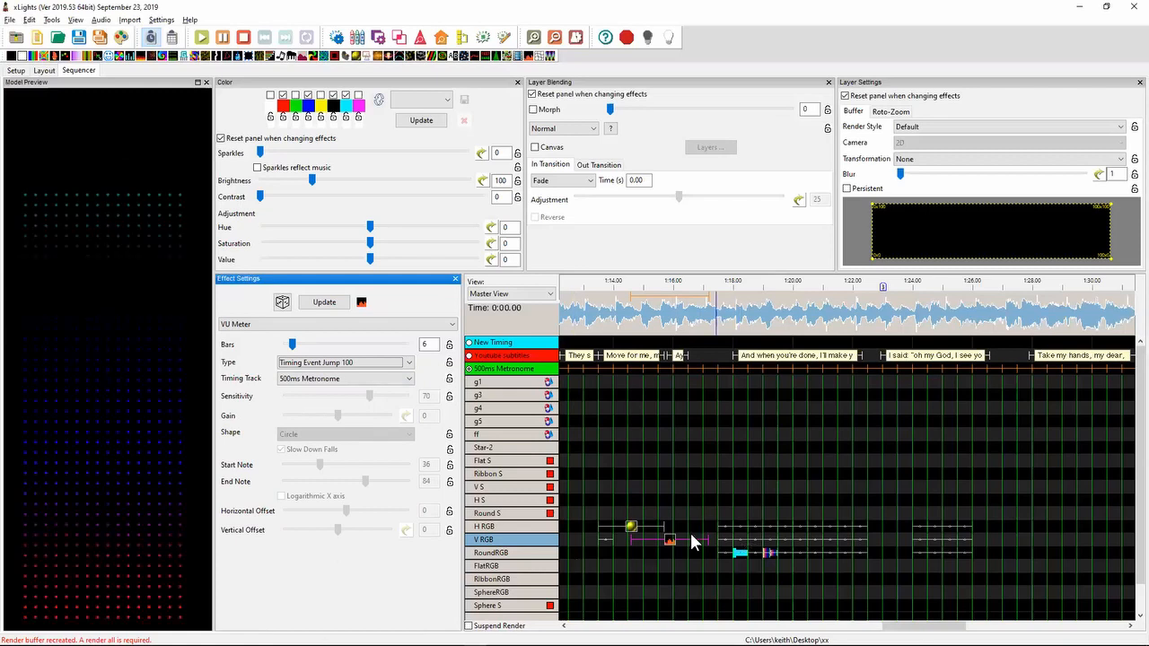
- Change the VU Meter effect's type to Level Jump 100 and set its sensitivity to 47
click(381, 363)
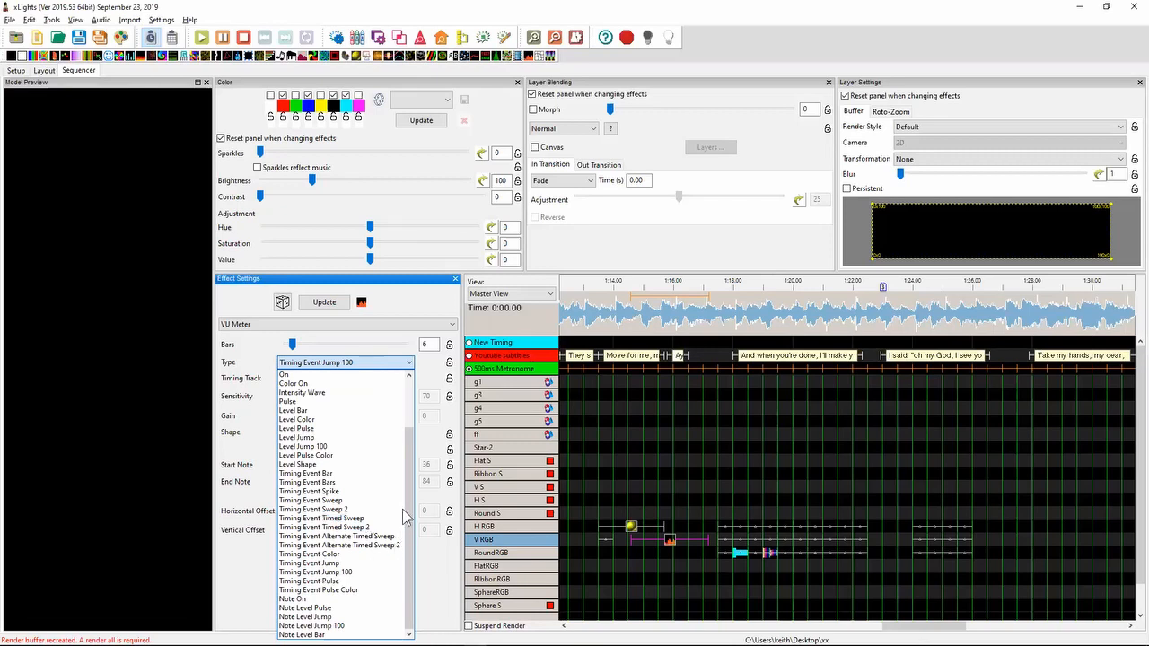
click(334, 447)
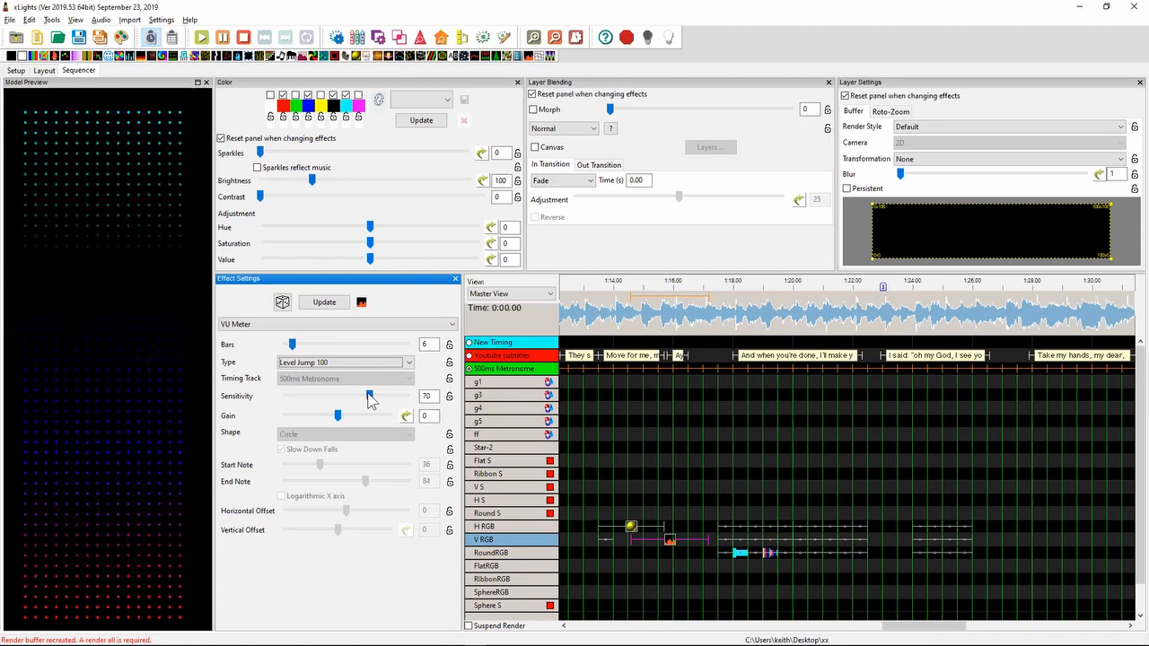
drag(369, 398, 344, 401)
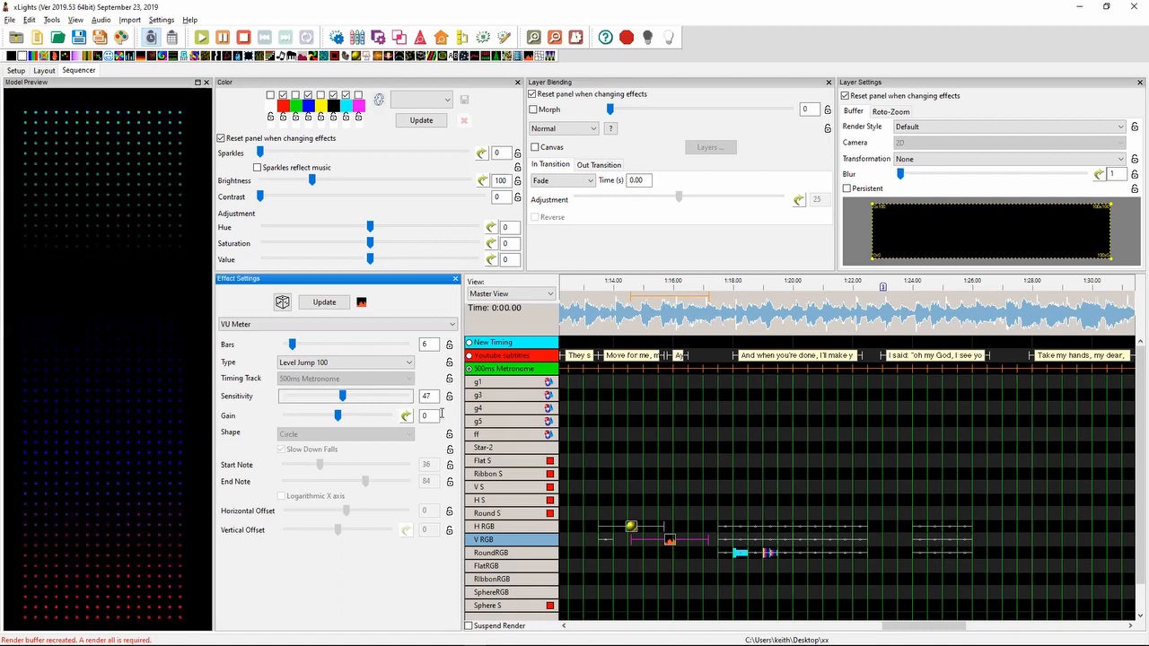
- Switch to Notepad++ and highlight the release note about Autosize Channels added to DDP output
key(alt+Tab)
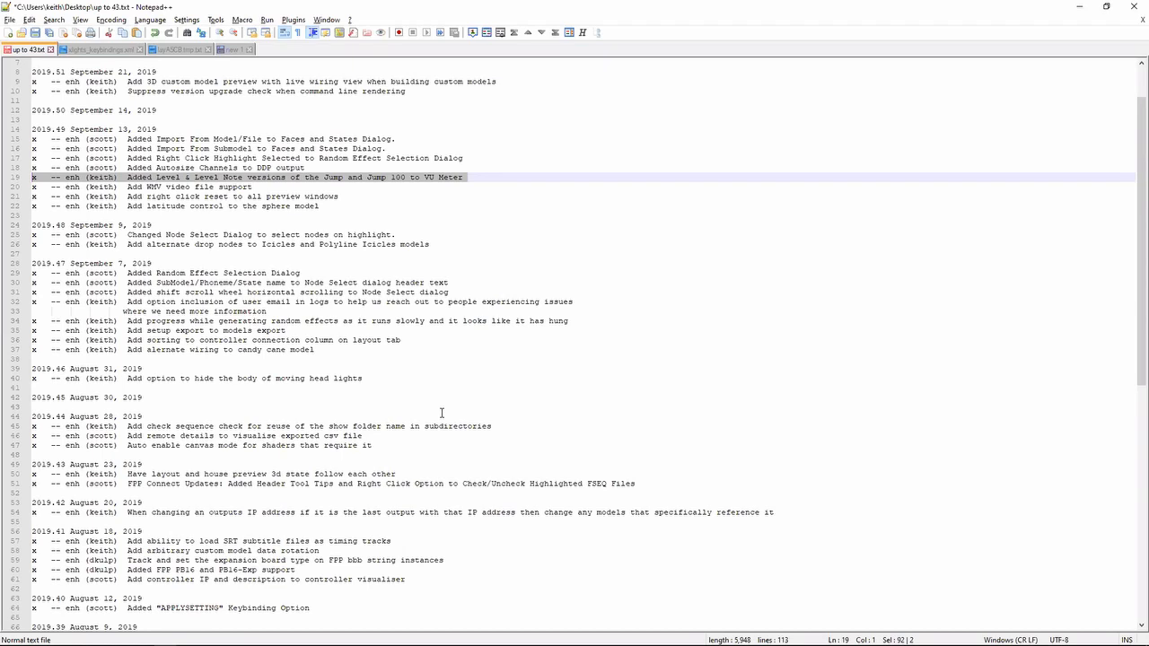
key(shift+Up)
key(Down)
key(Up)
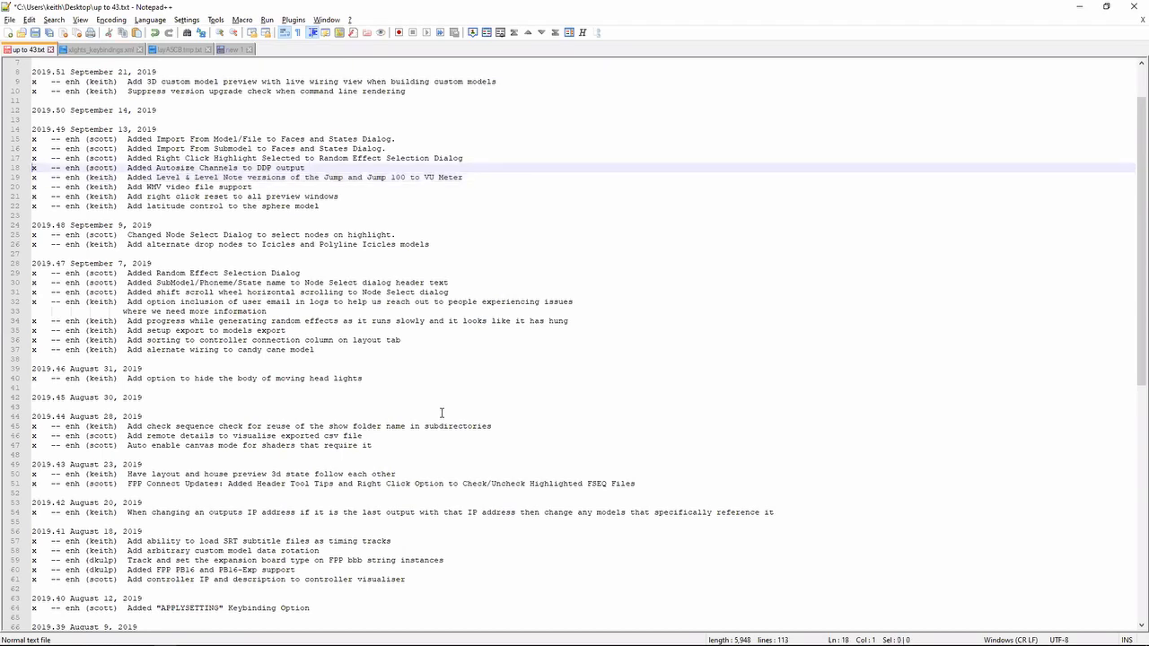
key(shift+Down)
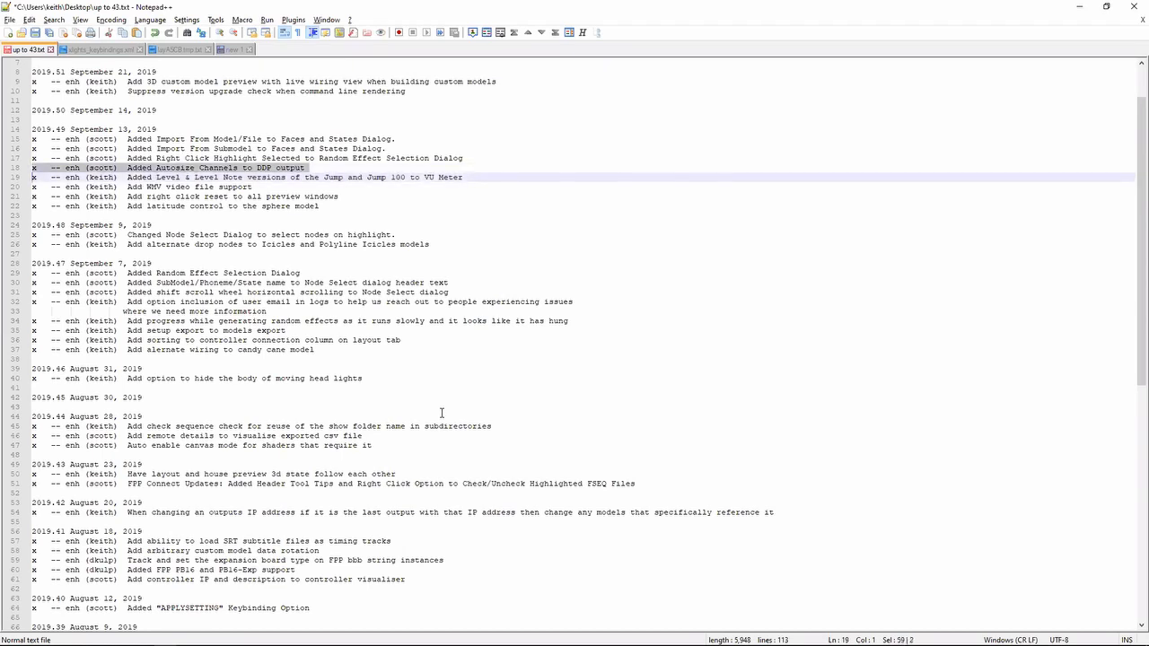
- Switch to xLights and add a DDP output with IP address 192.168.0.10 and Autosize Output enabled
key(alt+Tab)
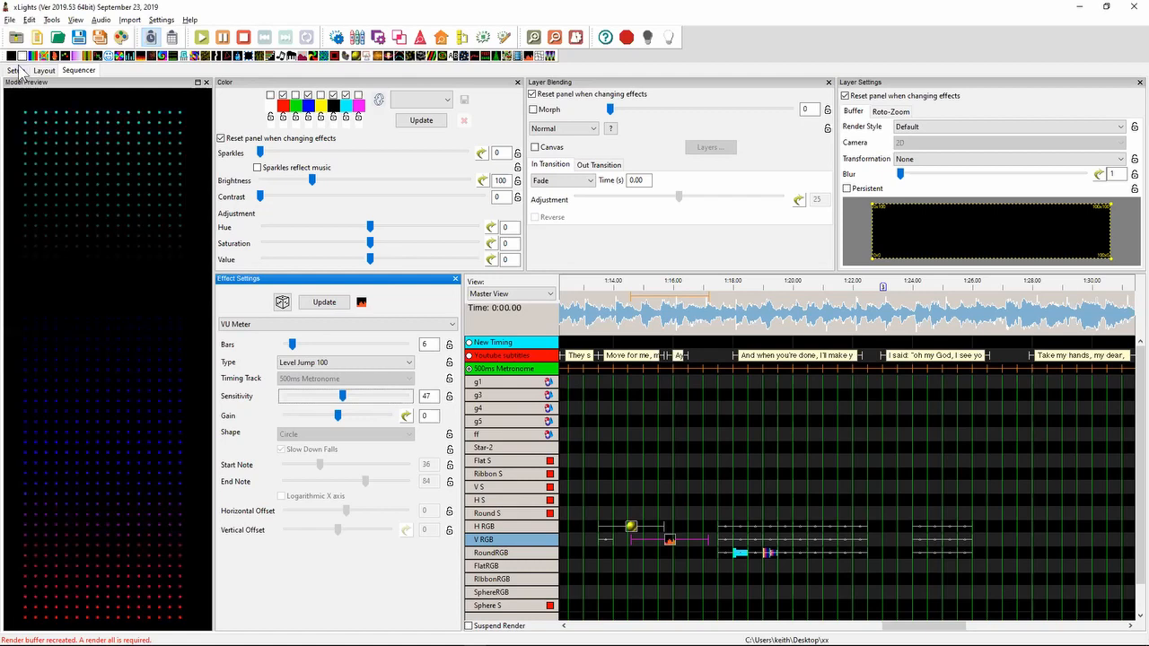
click(16, 70)
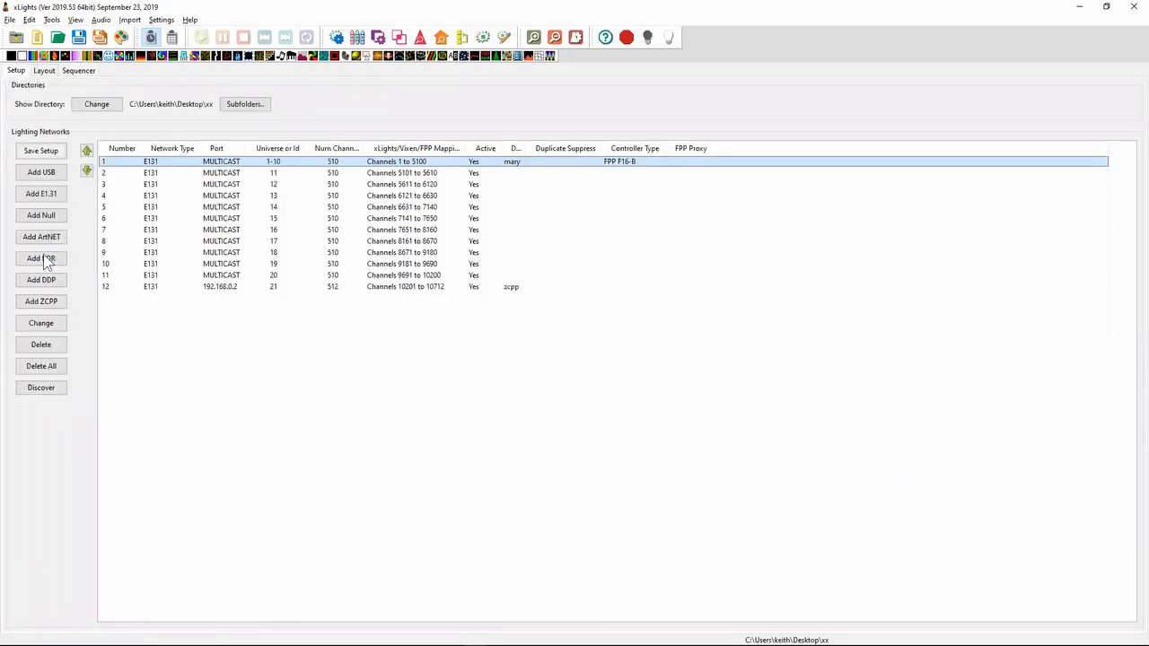
click(41, 280)
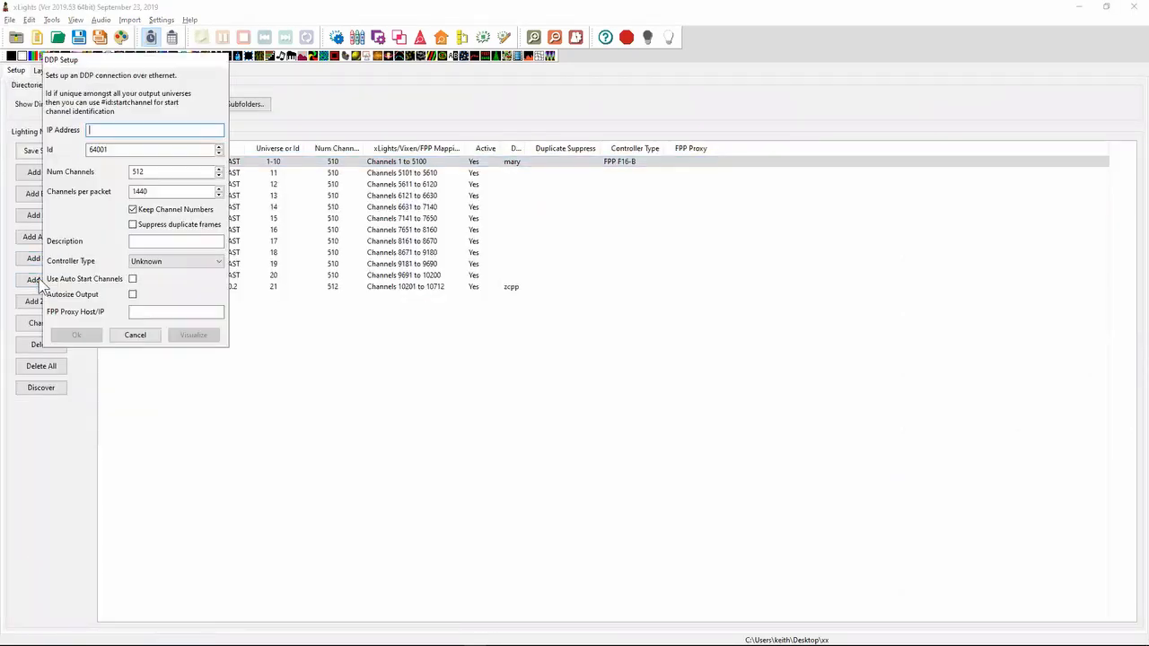
text(192.168.0.10)
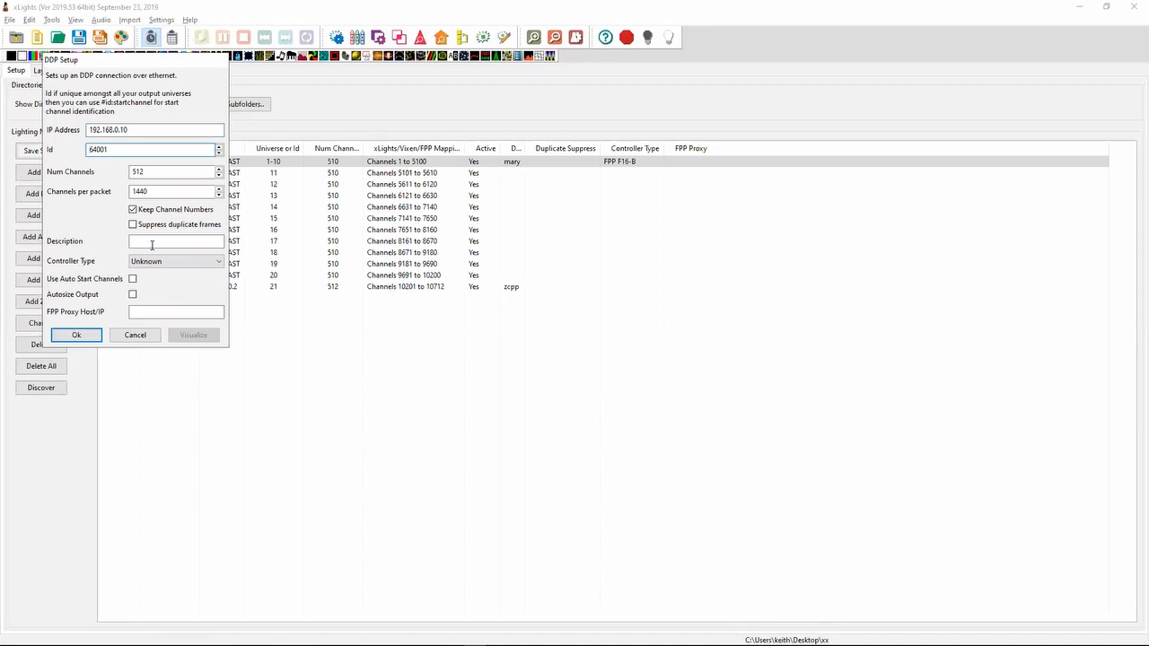
click(132, 295)
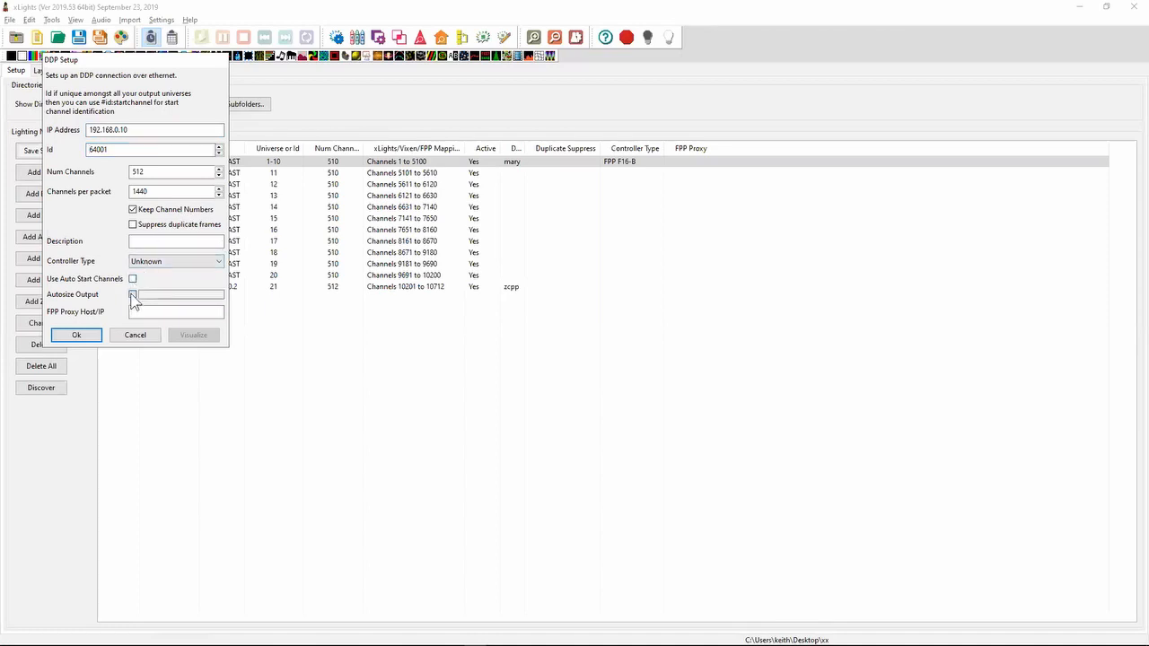
click(78, 337)
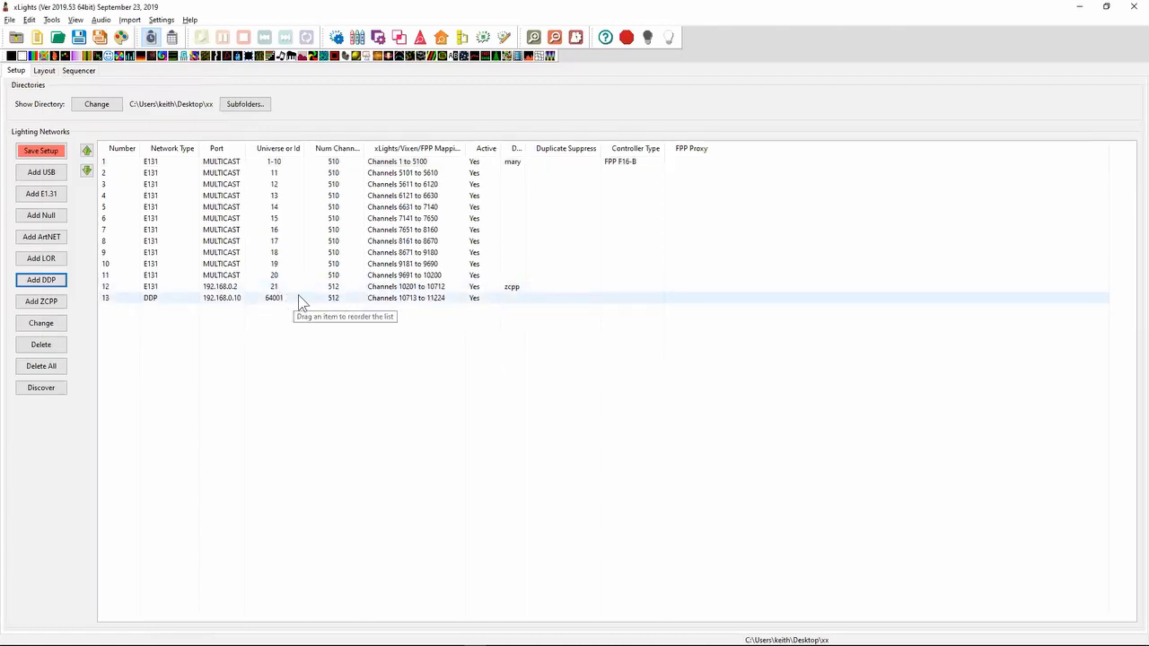
click(486, 301)
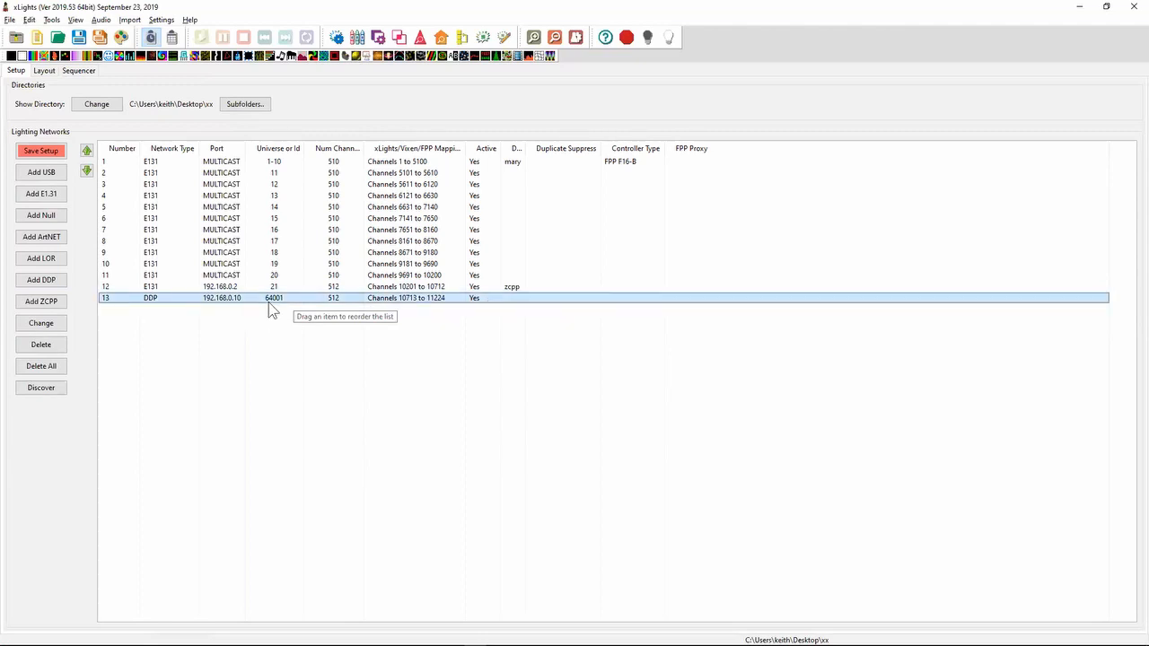
- Show the layout in 2D and view the controller choices available for the FlatRGB tree
click(43, 71)
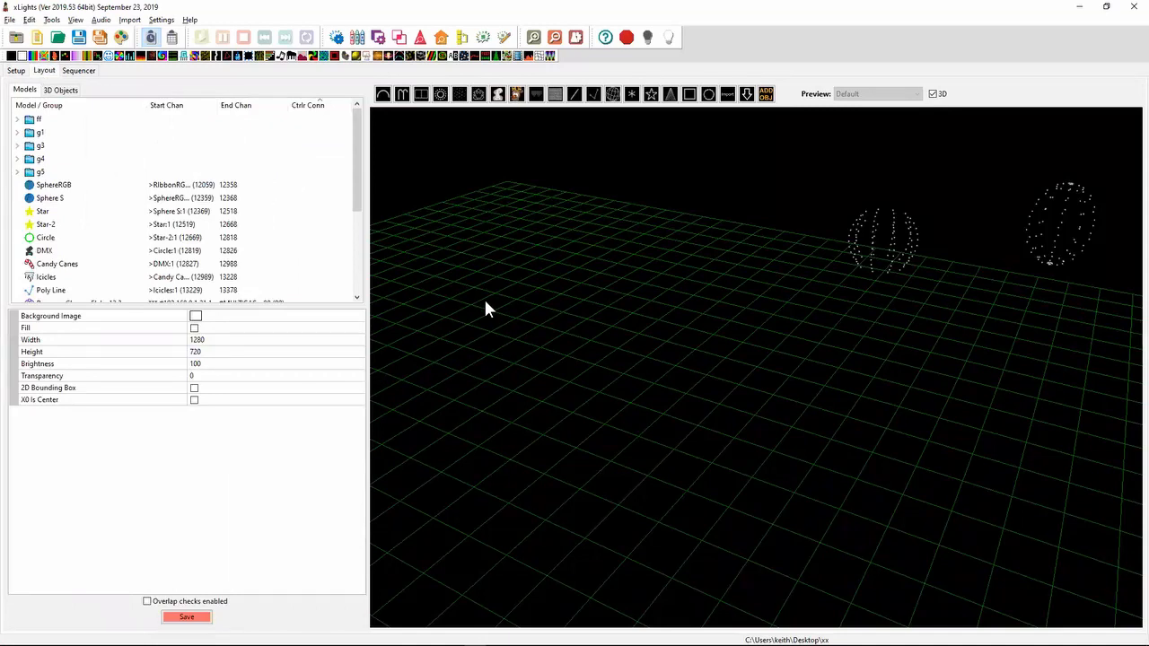
click(933, 93)
click(750, 409)
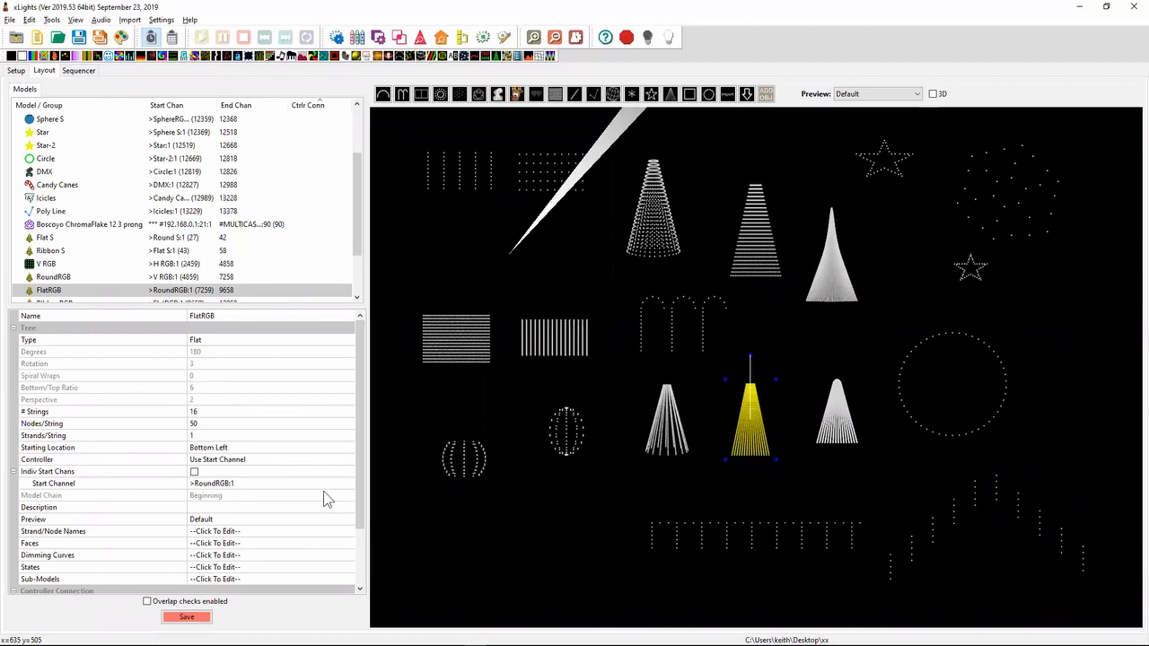
click(277, 462)
click(277, 461)
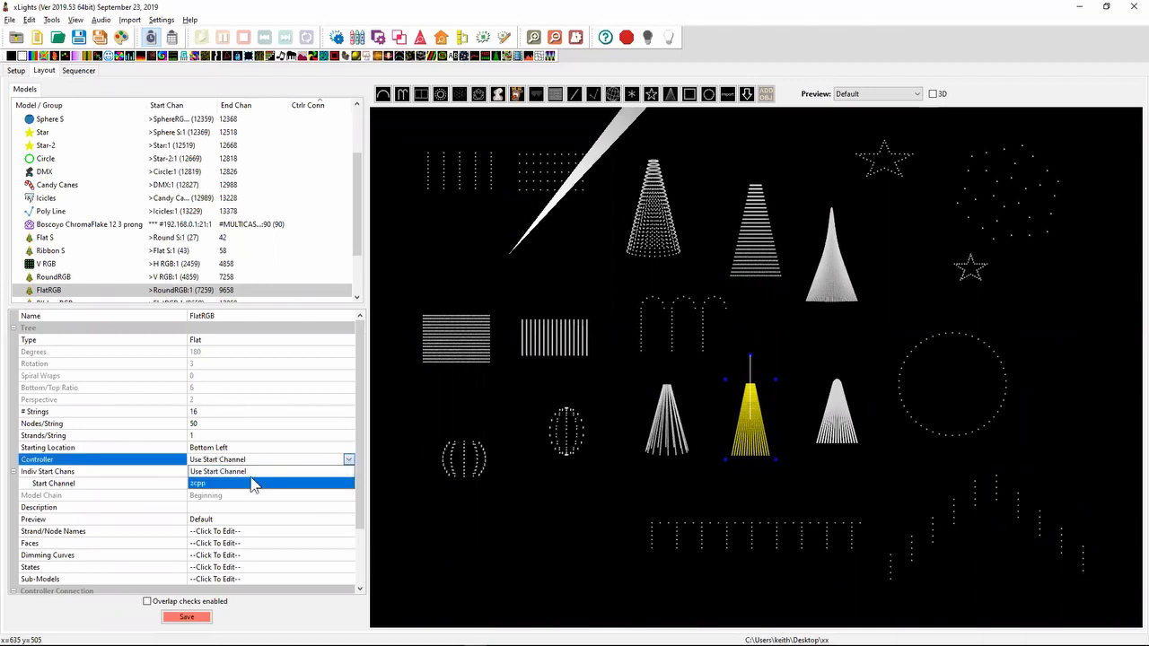
- Set the DDP output's description to ddp and save the network setup
click(17, 70)
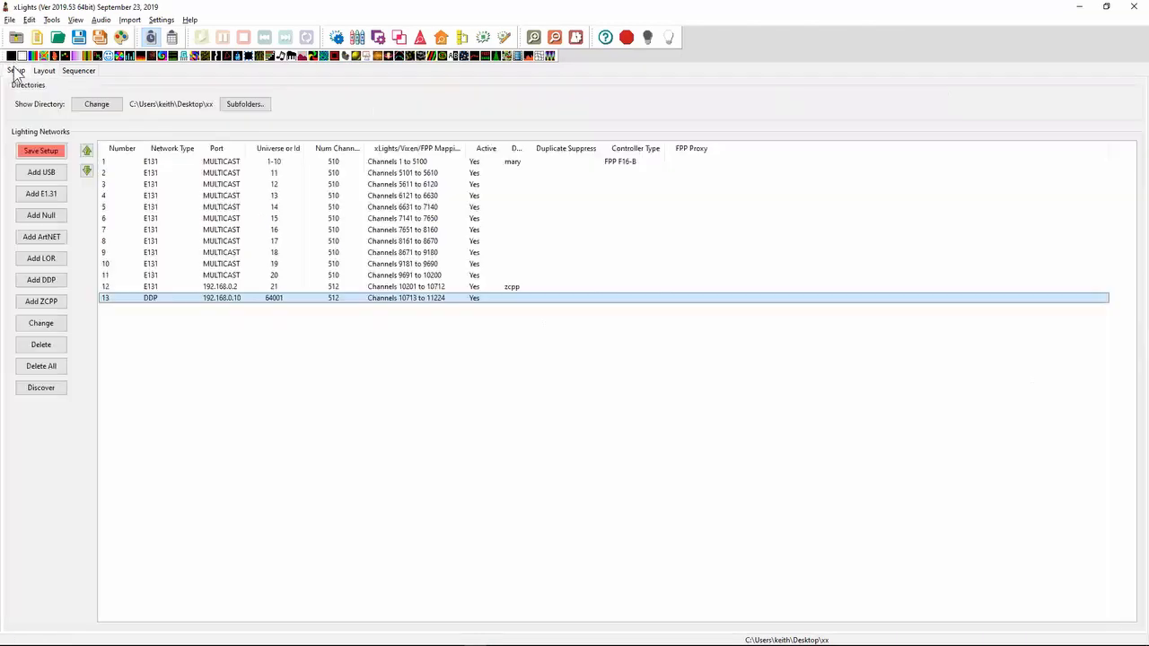
double_click(380, 302)
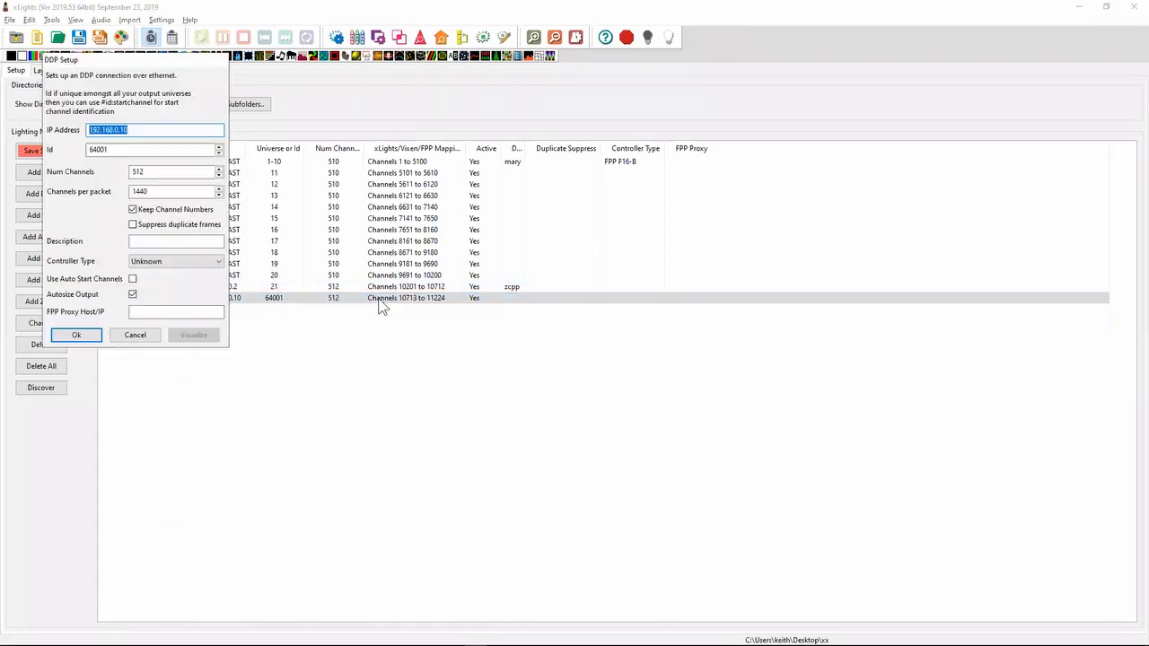
click(196, 240)
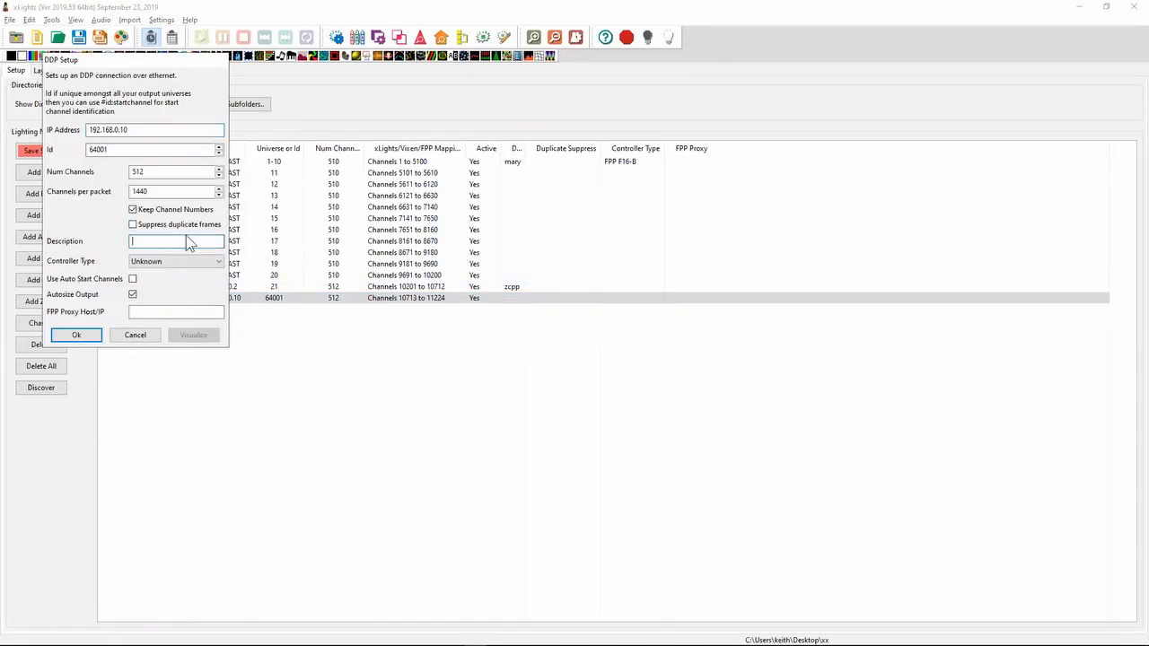
text(ddp)
key(Return)
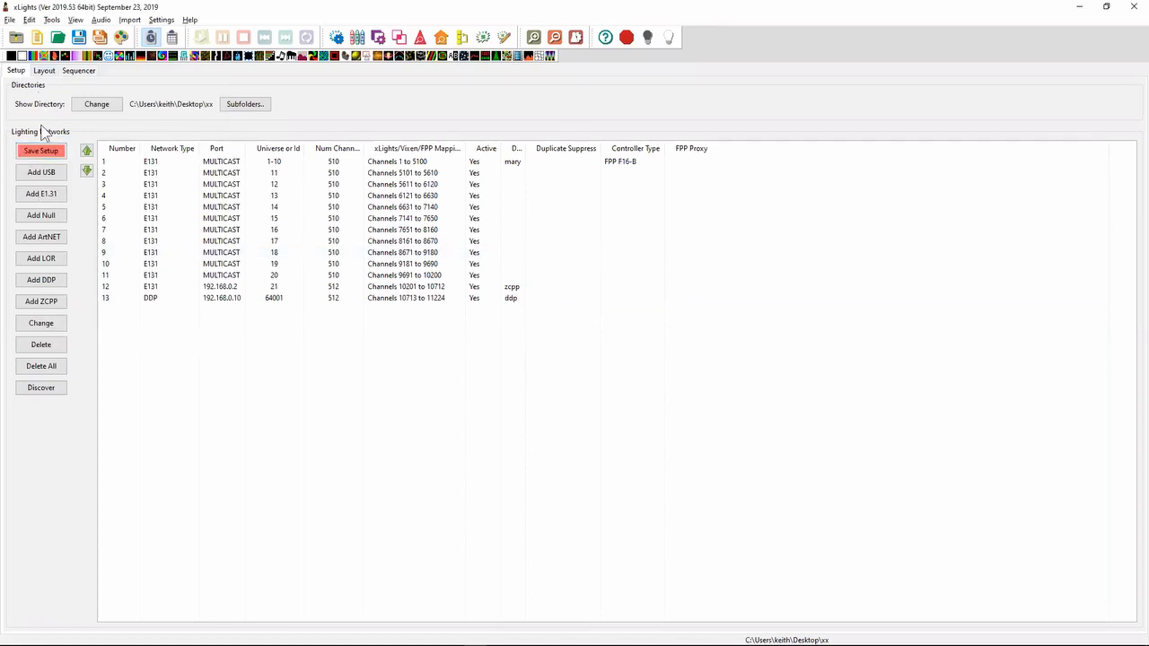
click(40, 152)
- Recheck which controllers the FlatRGB model in the layout can be assigned to, keeping Use Start Channel
click(44, 71)
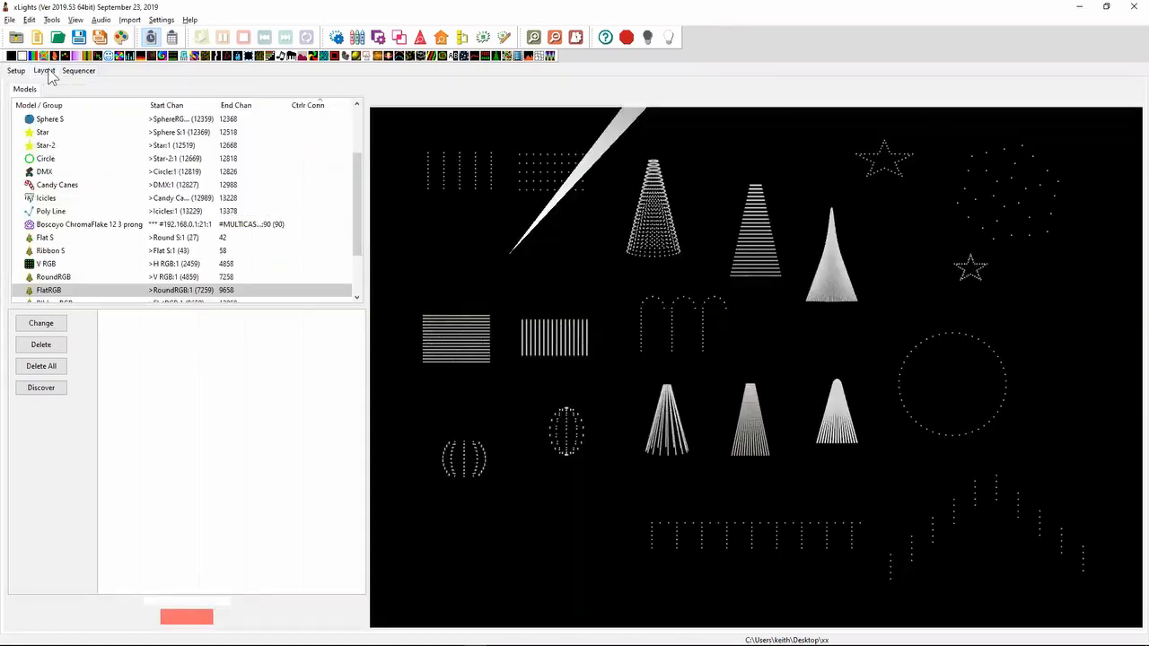
click(756, 420)
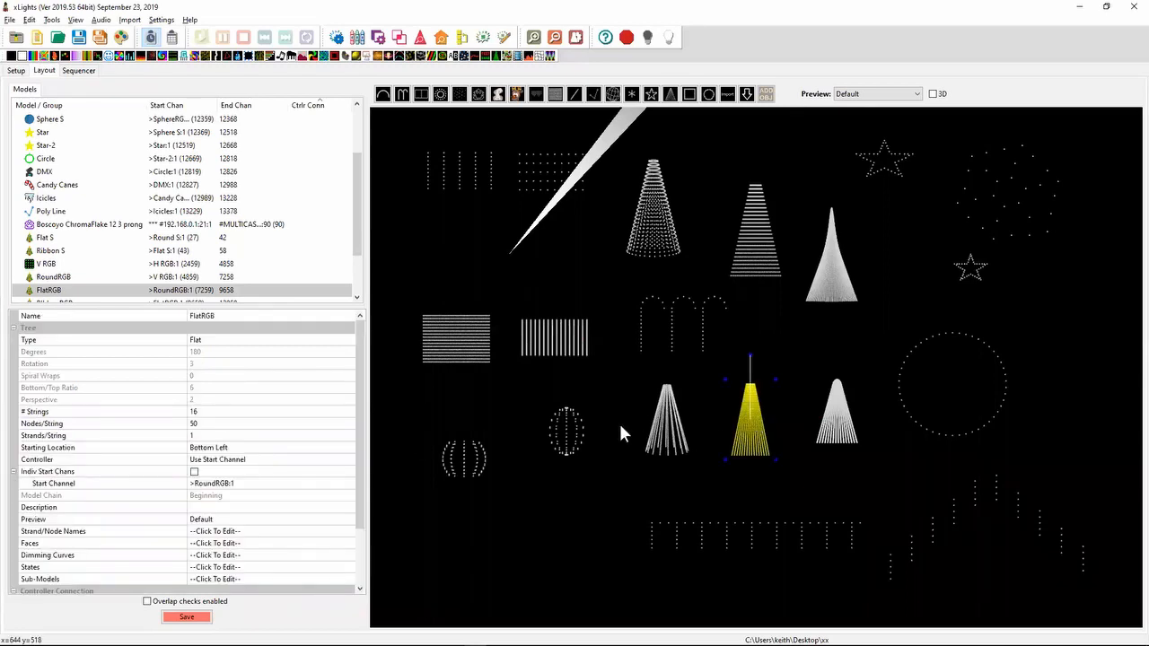
click(265, 460)
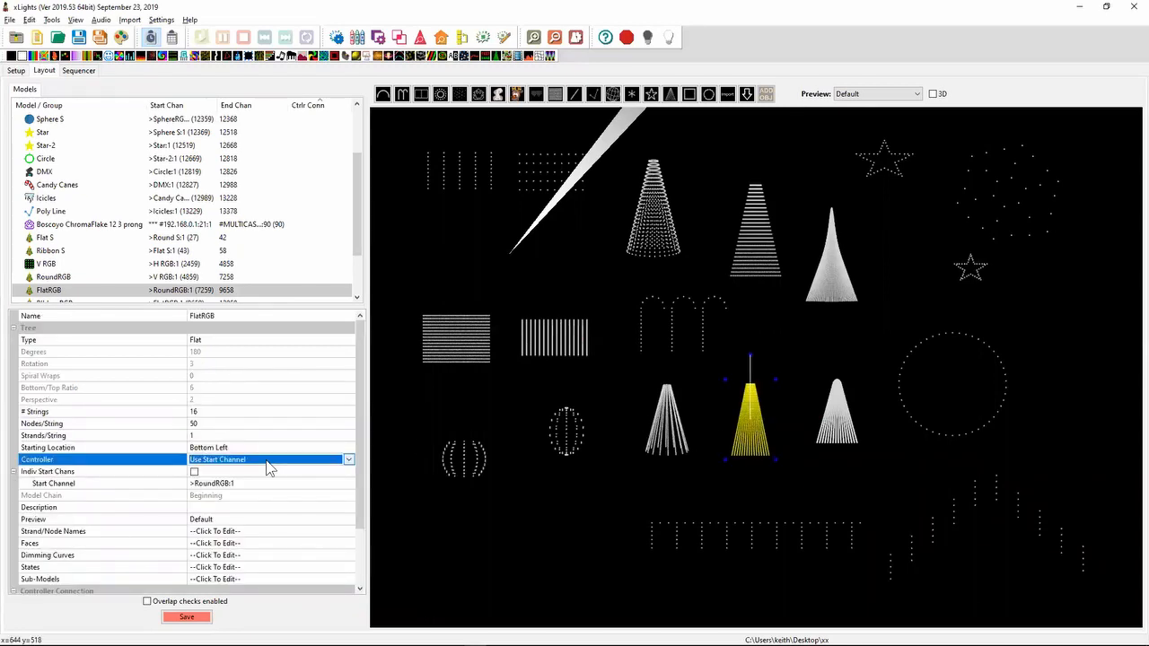
click(478, 469)
click(603, 467)
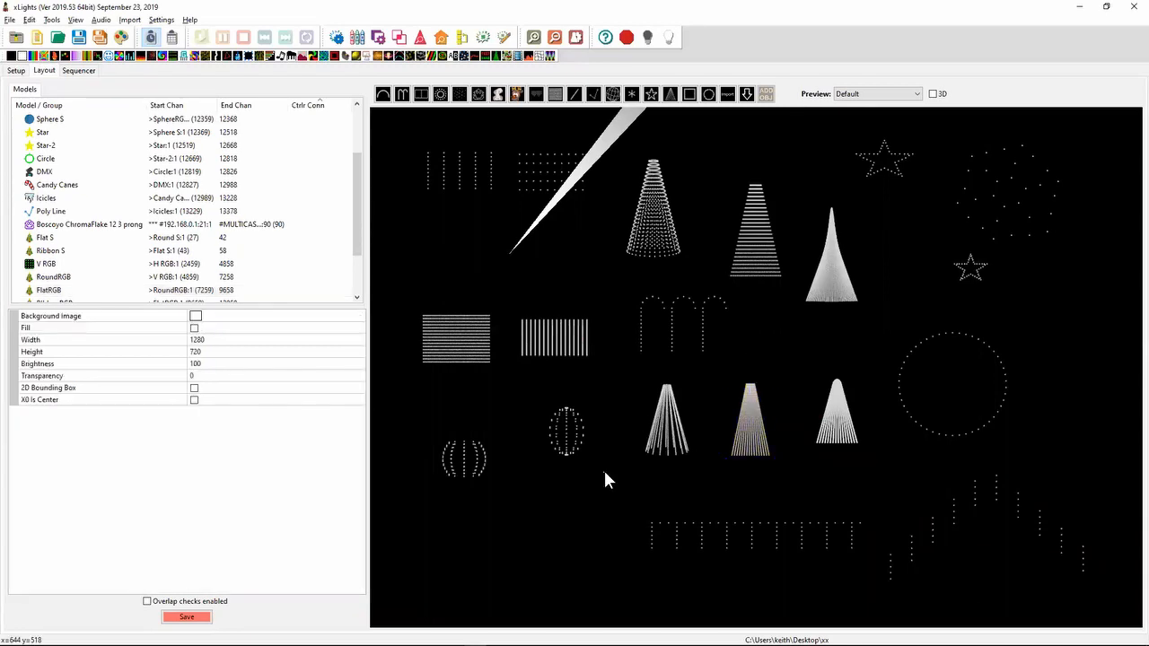
click(743, 445)
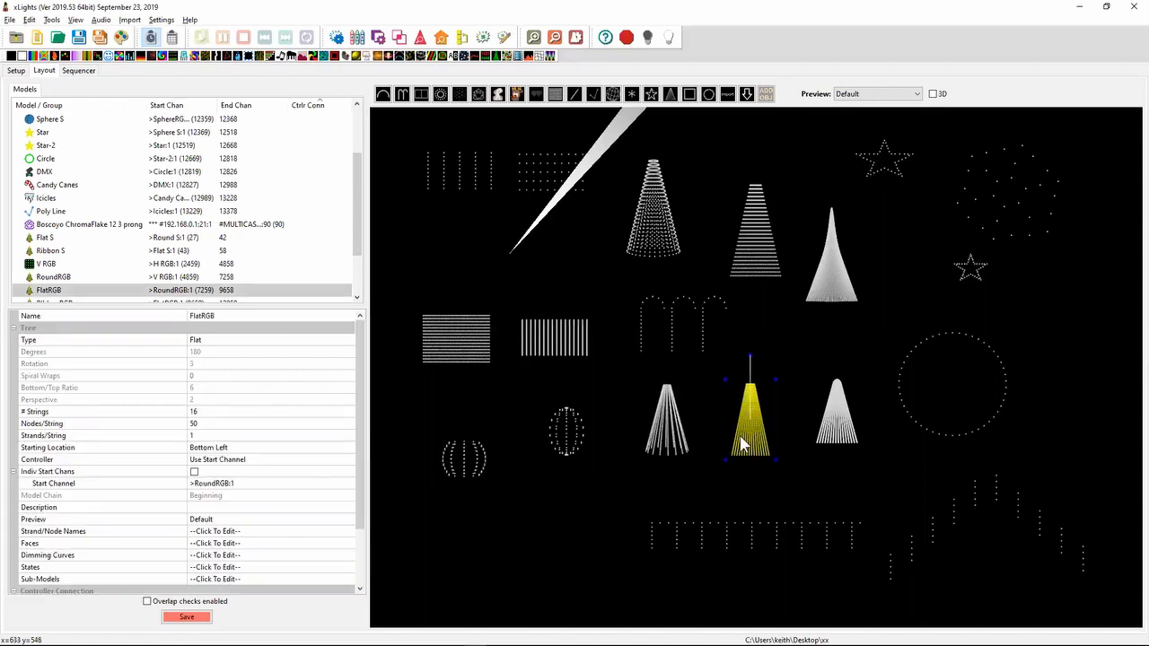
click(250, 460)
click(249, 471)
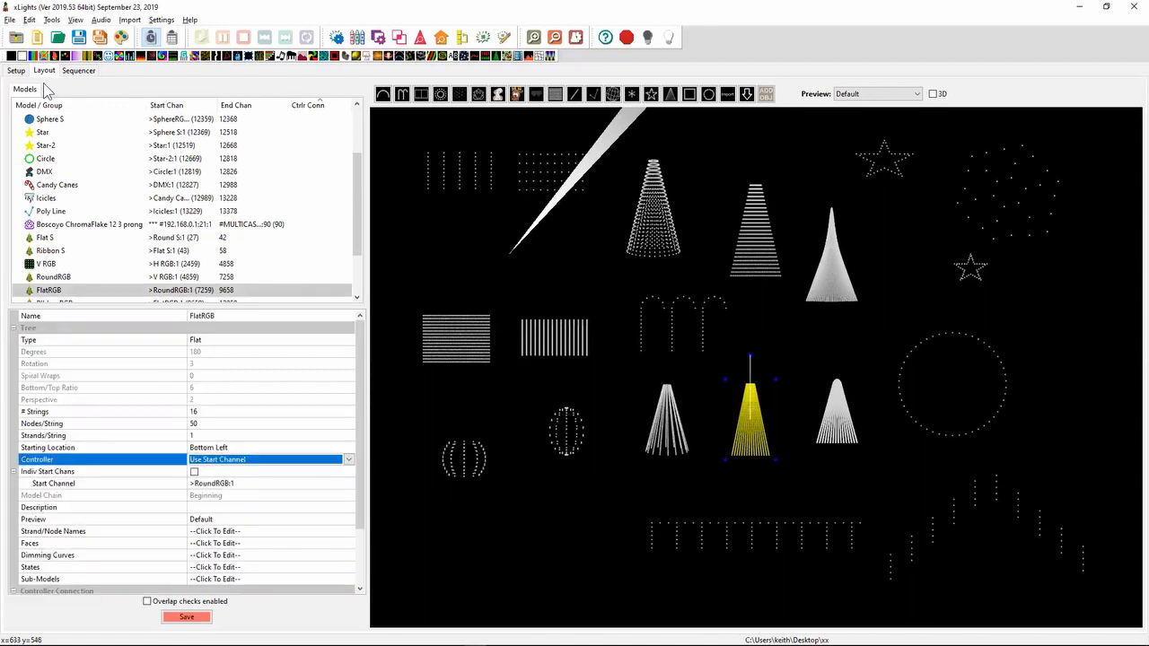
- Enable Use Auto Start Channels for the ddp output at 192.168.0.10
click(16, 70)
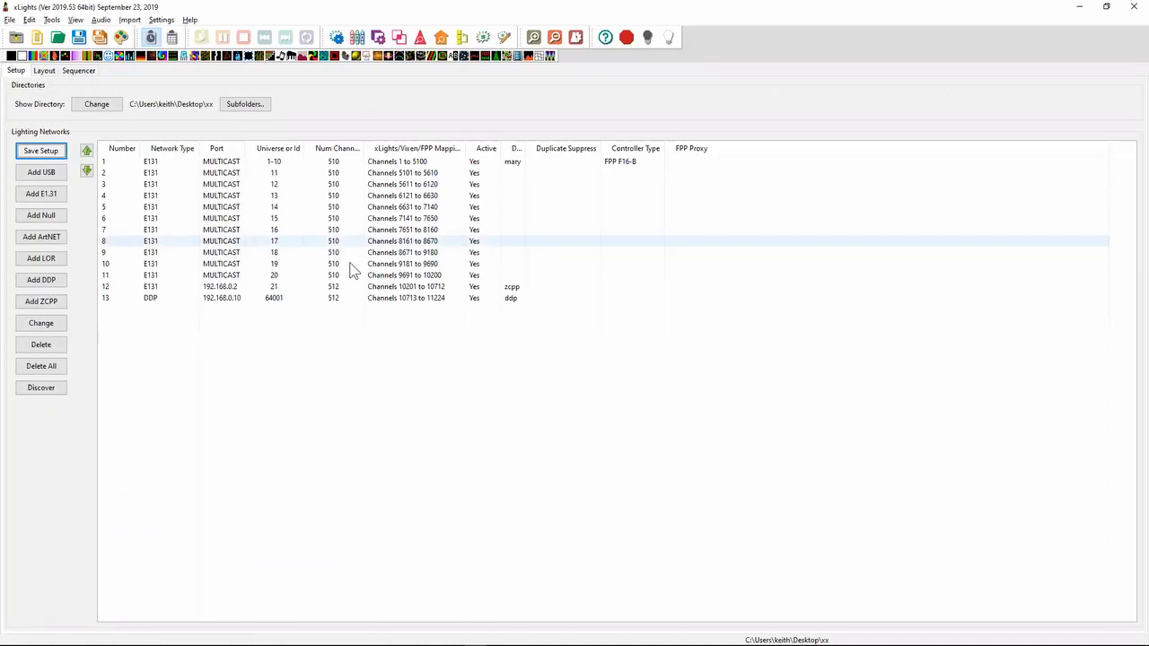
double_click(321, 299)
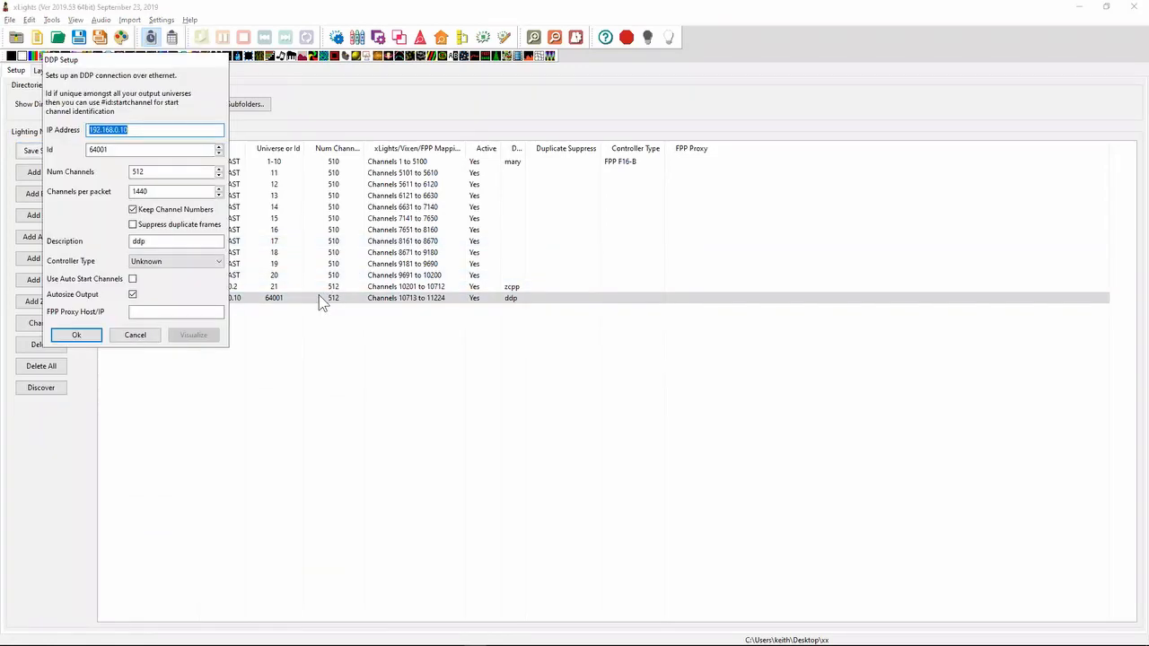
click(132, 279)
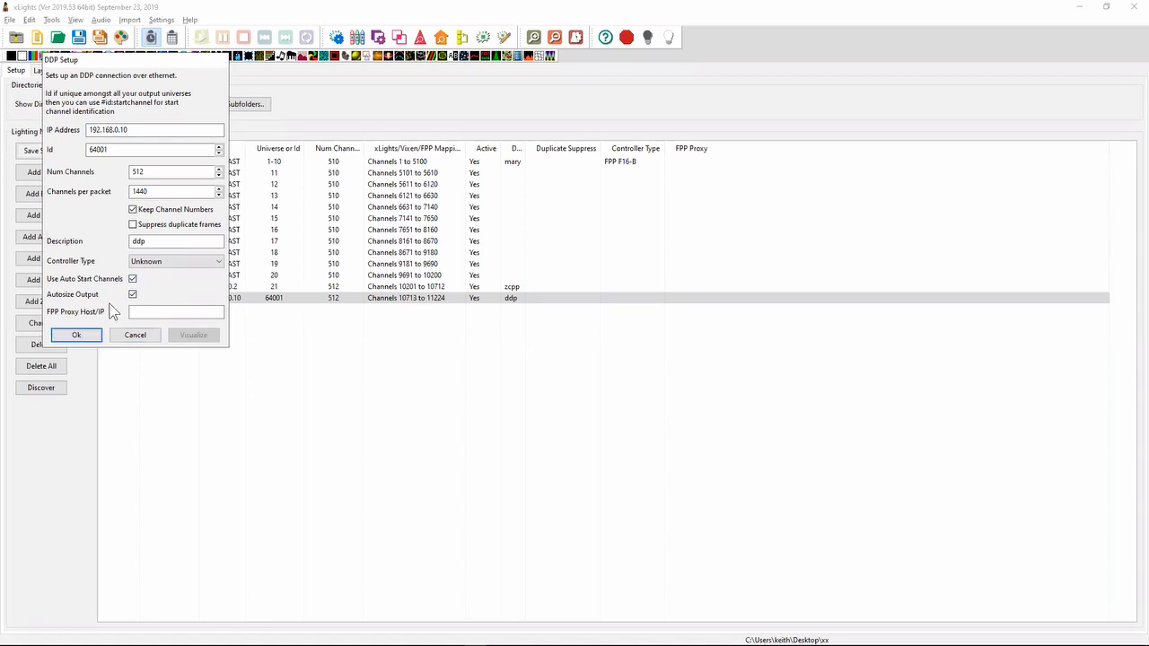
click(77, 336)
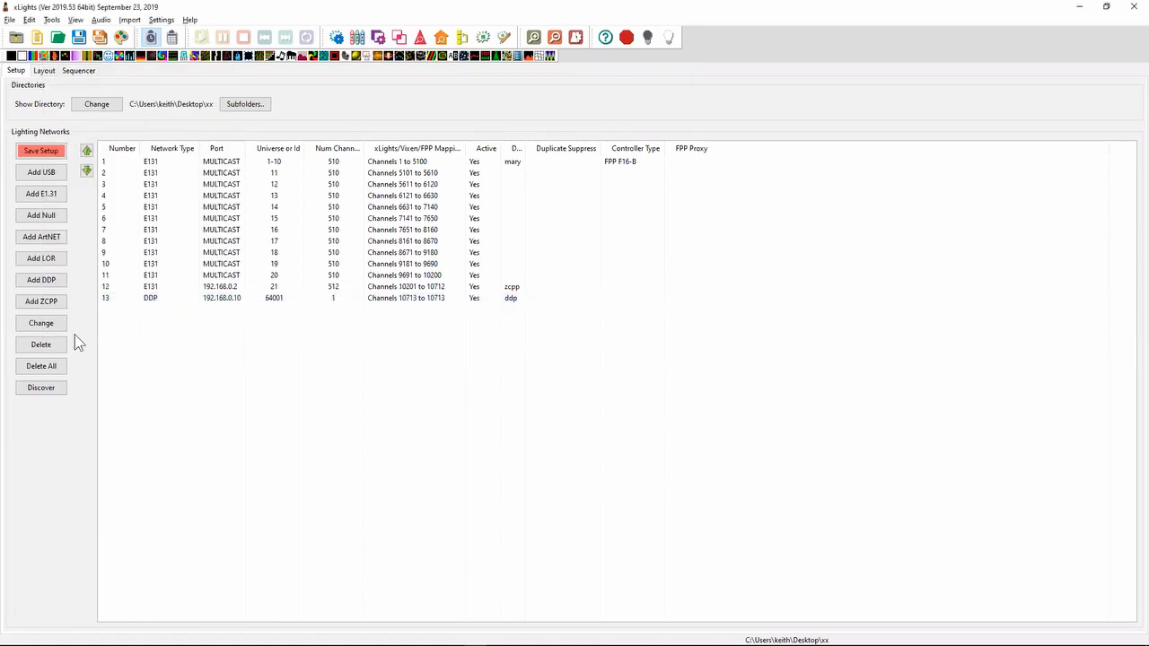
- Assign the FlatRGB model in the layout to the ddp controller
click(44, 71)
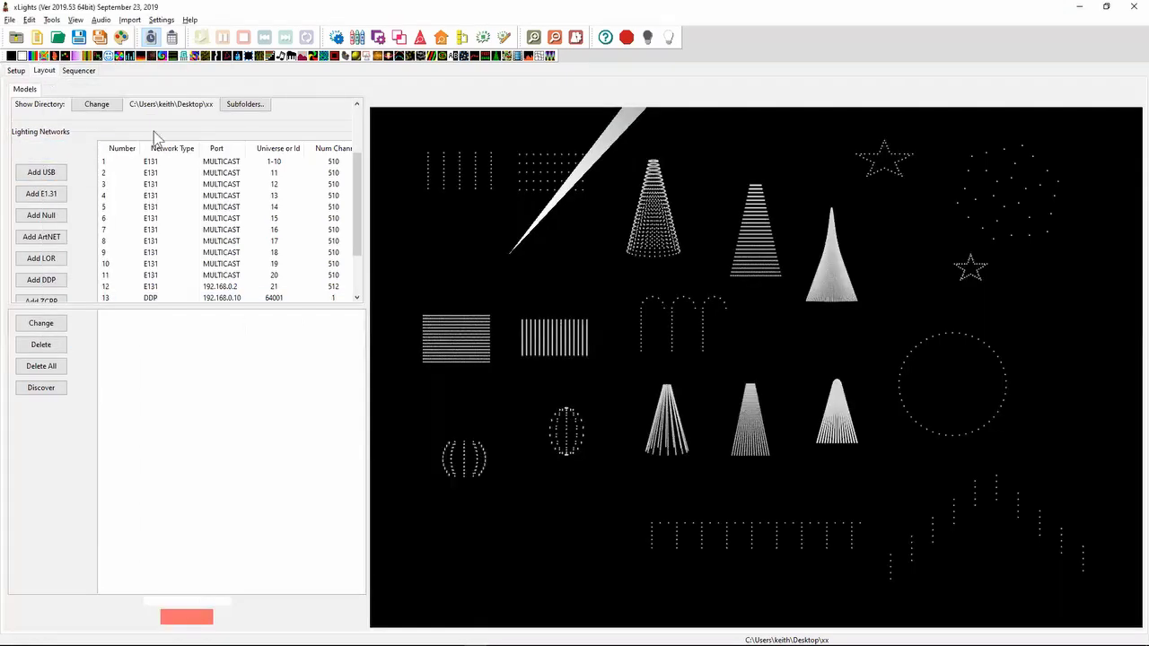
click(751, 422)
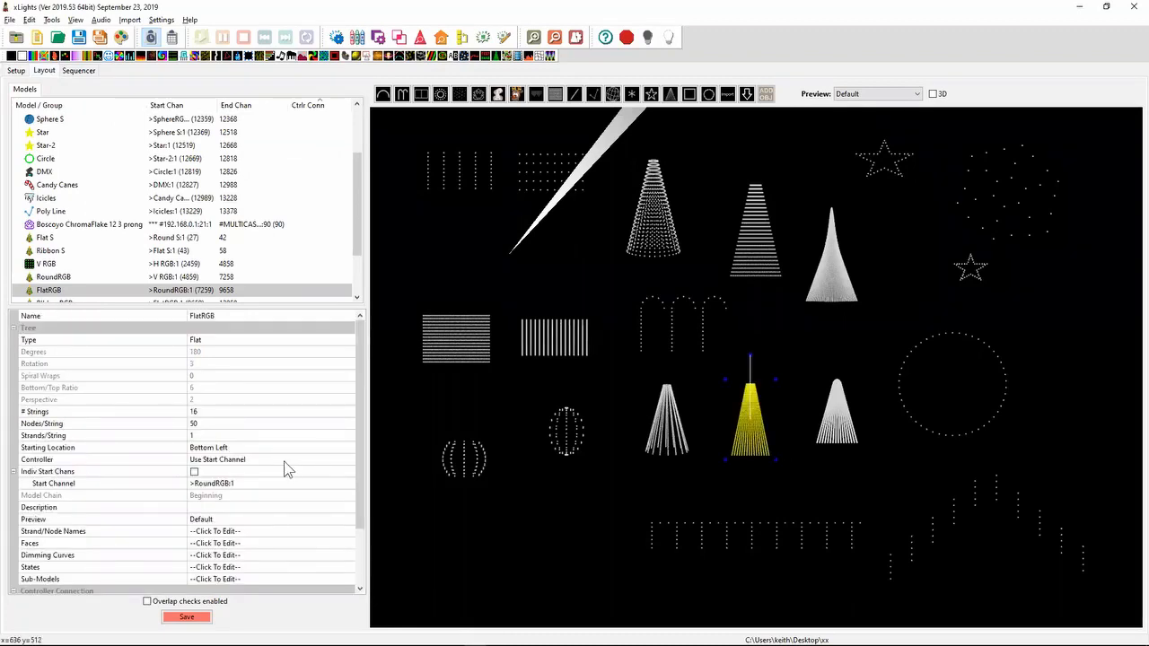
click(228, 460)
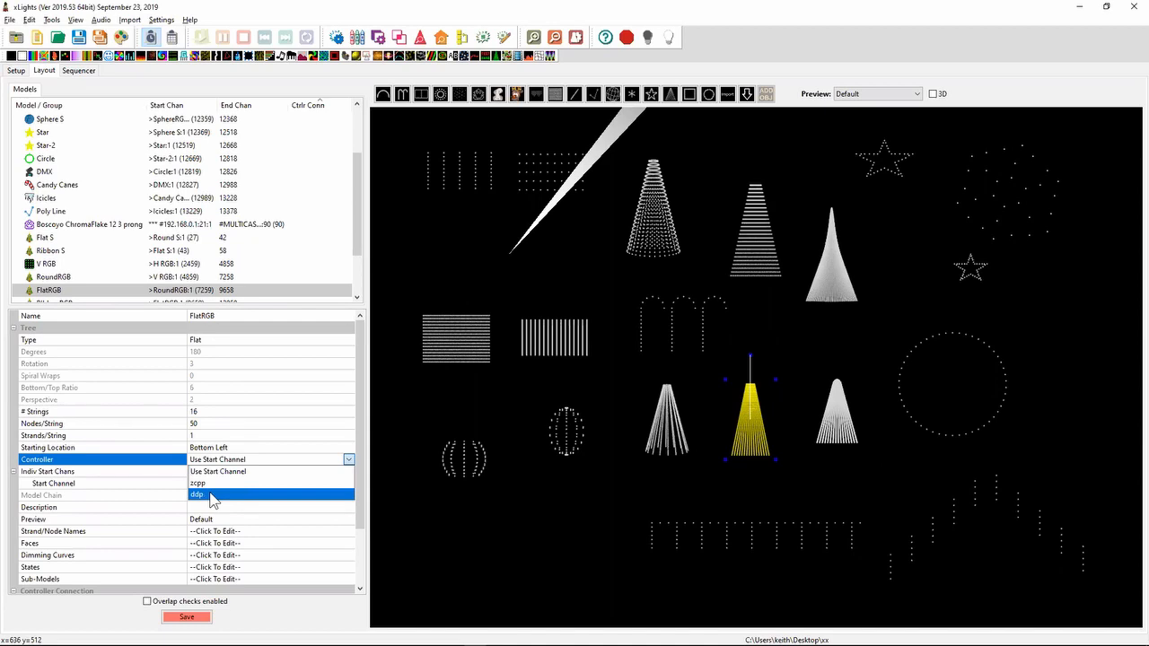
click(212, 497)
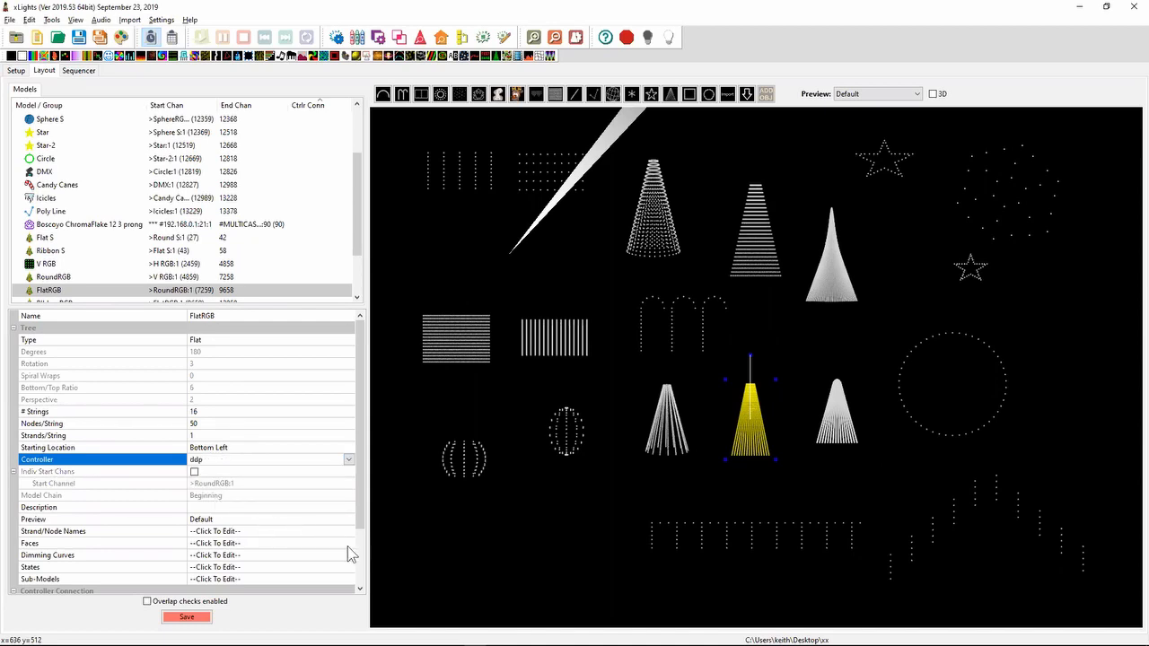
- Set the FlatRGB model's controller connection port to 1
scroll(353, 551, down, 2)
click(297, 533)
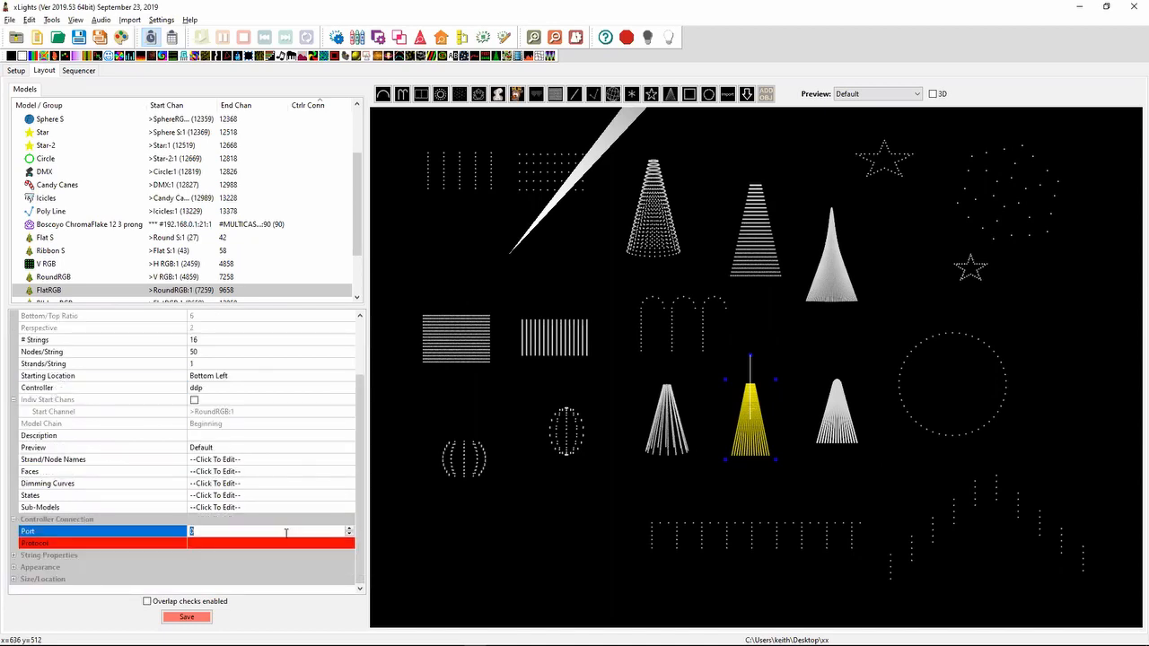
text(1)
key(Return)
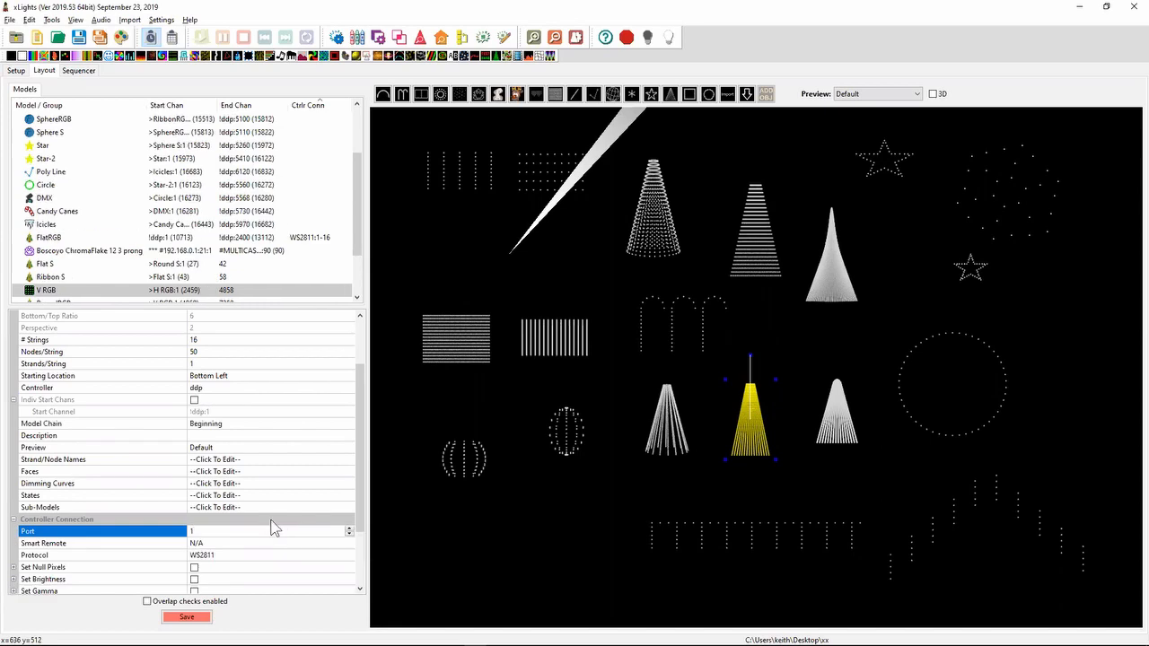
- Save the network setup, and save the layout as well
click(16, 70)
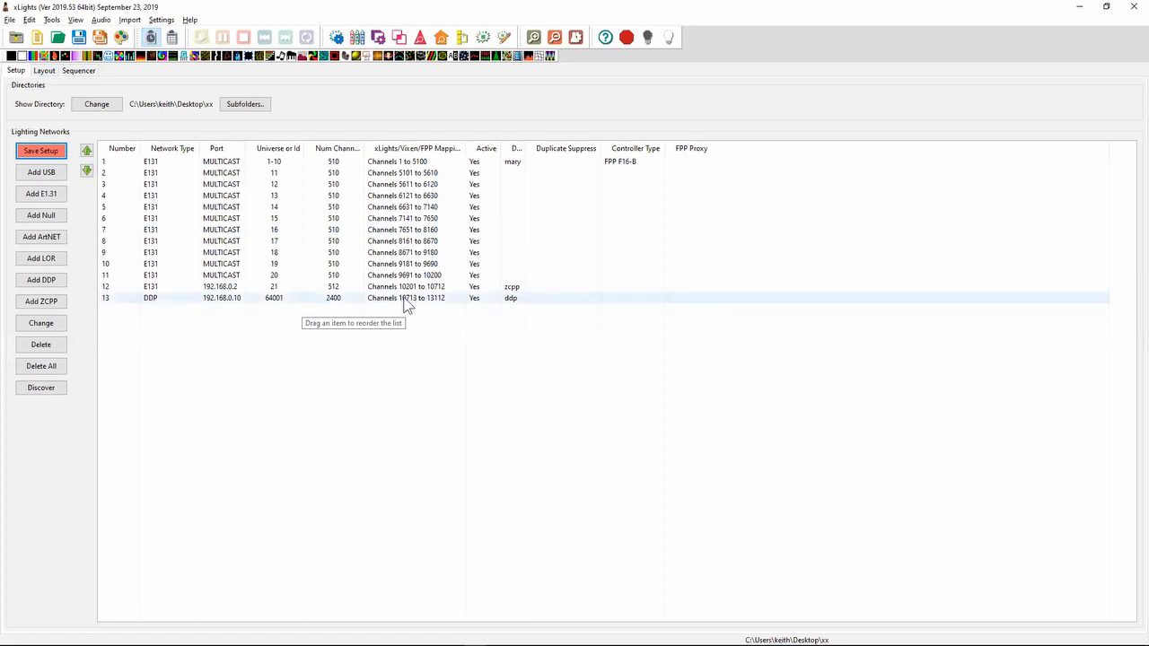
click(45, 152)
click(44, 70)
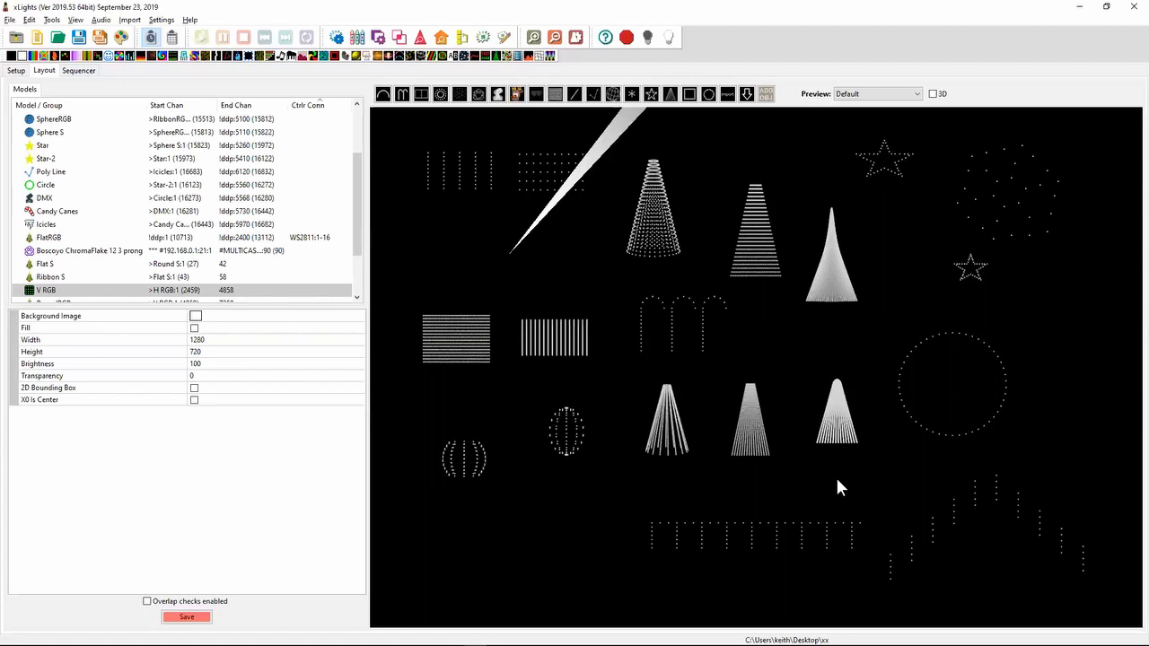
click(186, 616)
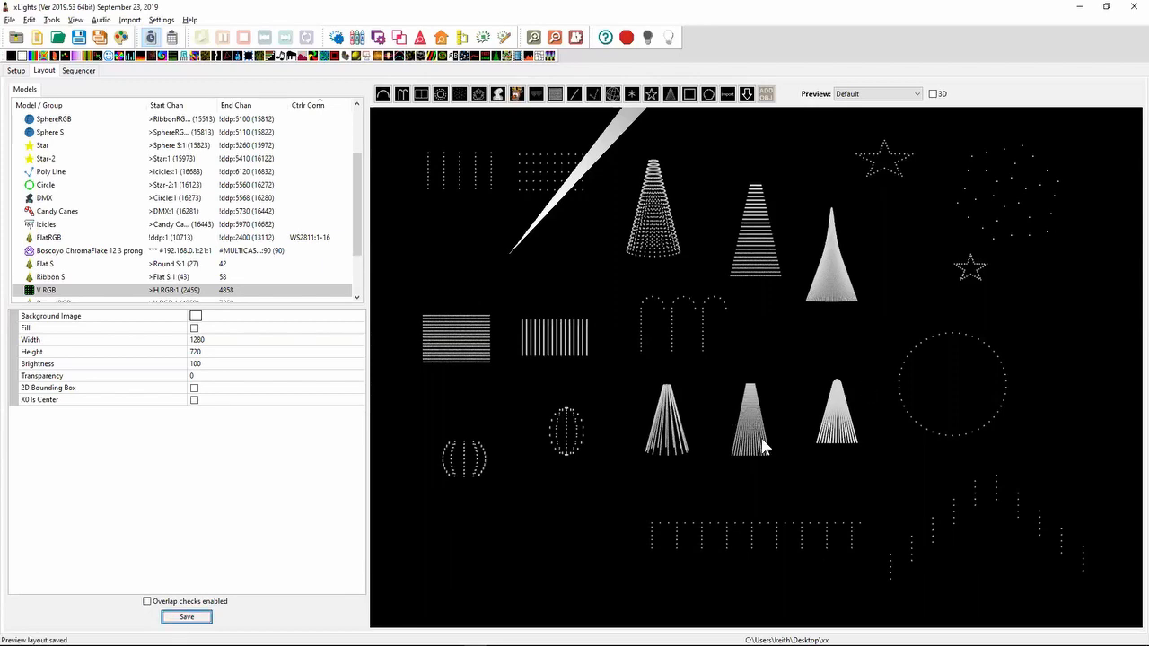
- Check the ddp output's channel allocation in the network setup and view the actions available for it
click(17, 72)
click(270, 300)
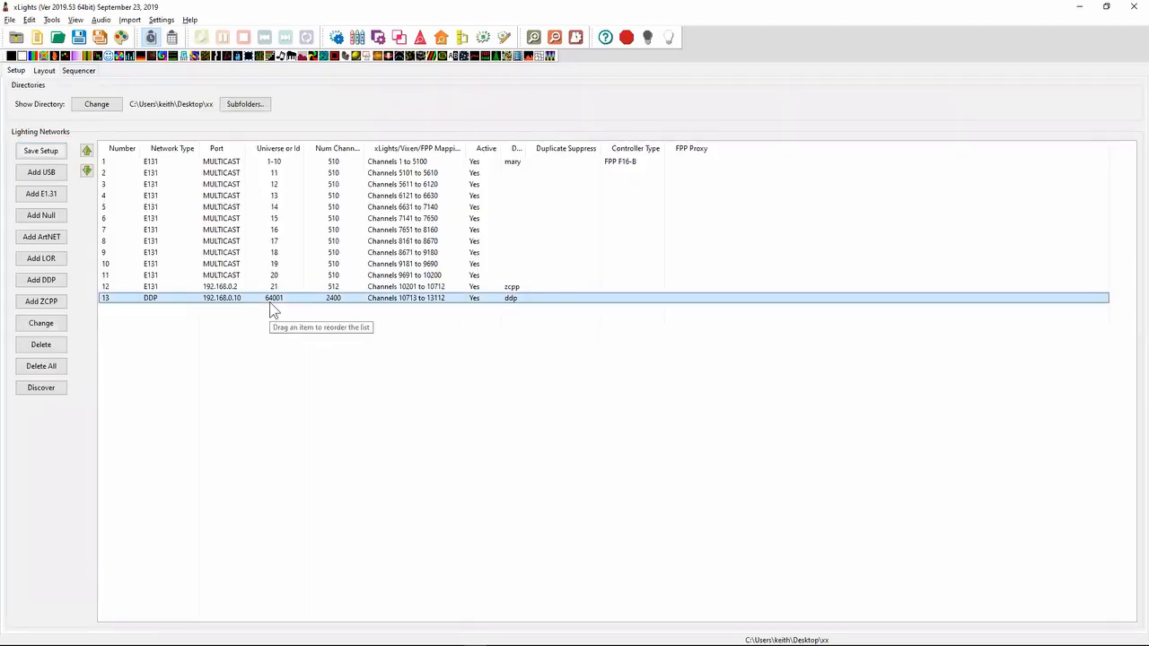
right_click(274, 310)
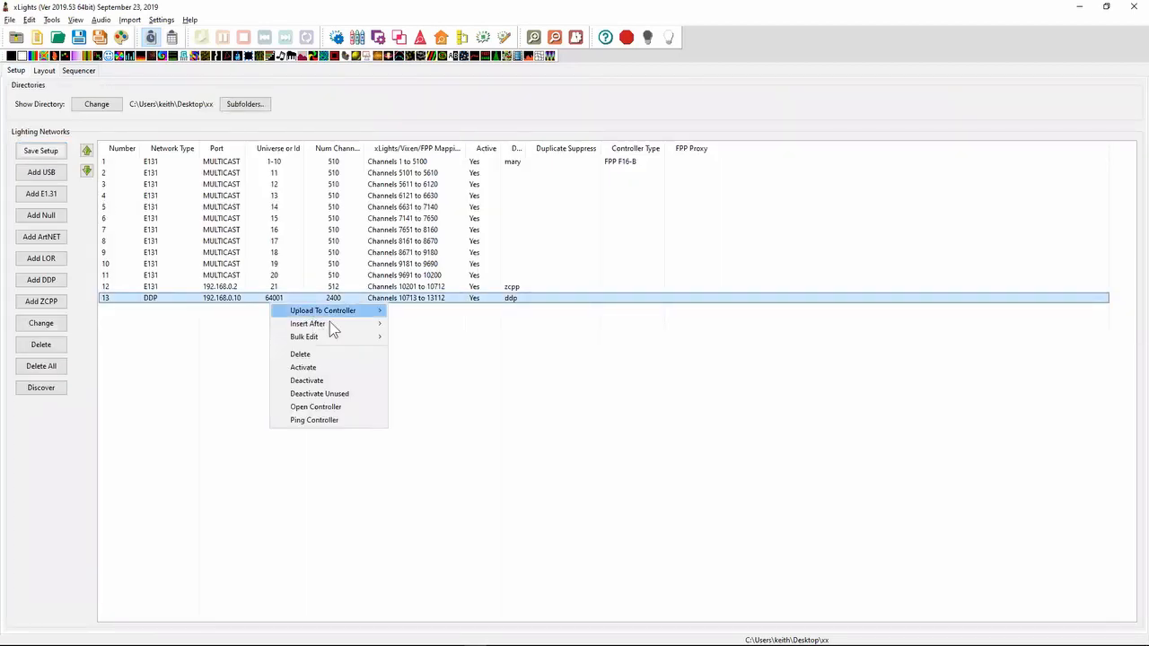
click(446, 355)
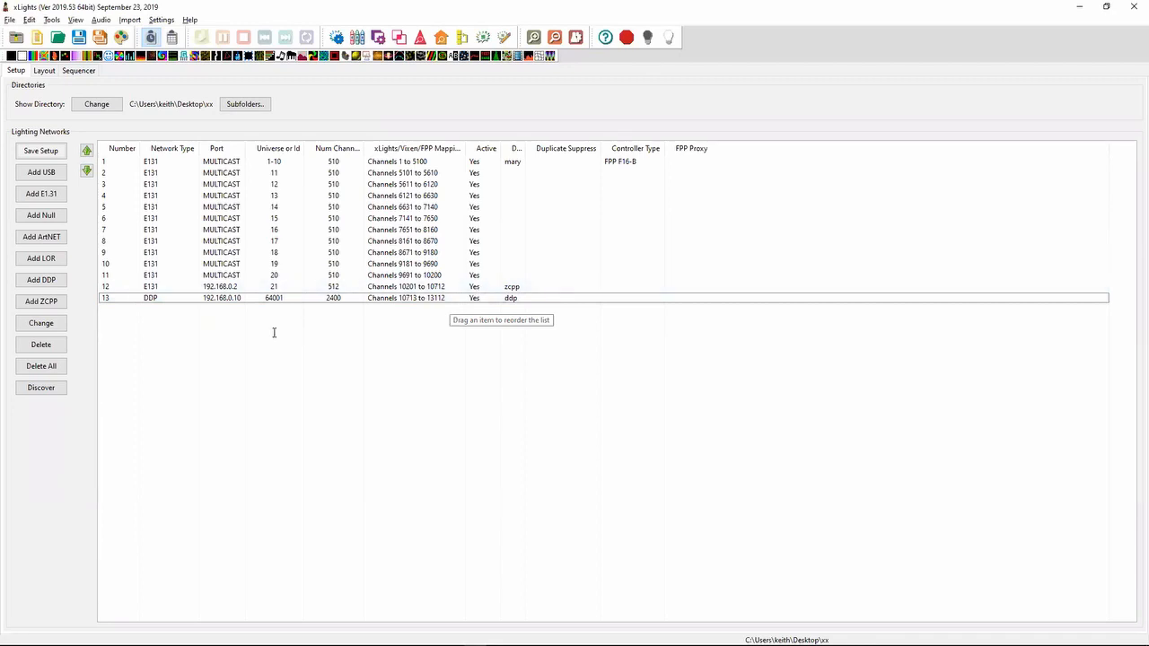
- Switch to the release notes in Notepad++ and highlight the 2019.49 entry on Right Click Highlight Selected in the Random Effect Selection Dialog
key(alt+Tab)
key(Down)
key(Up)
key(Up)
key(Up)
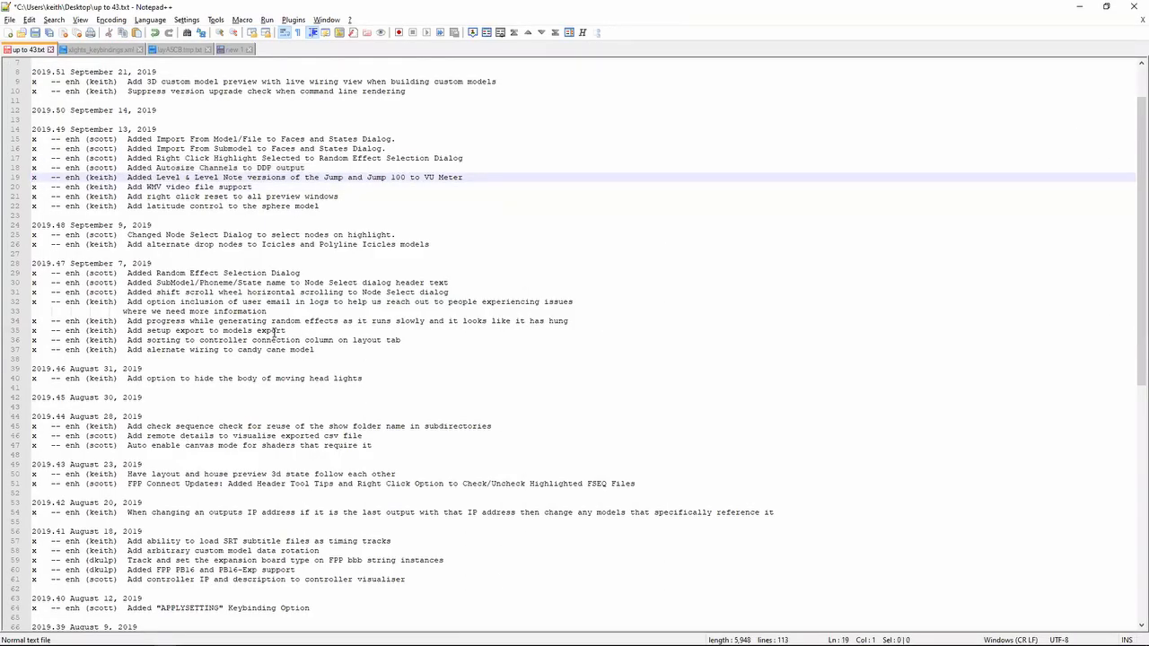
key(Down)
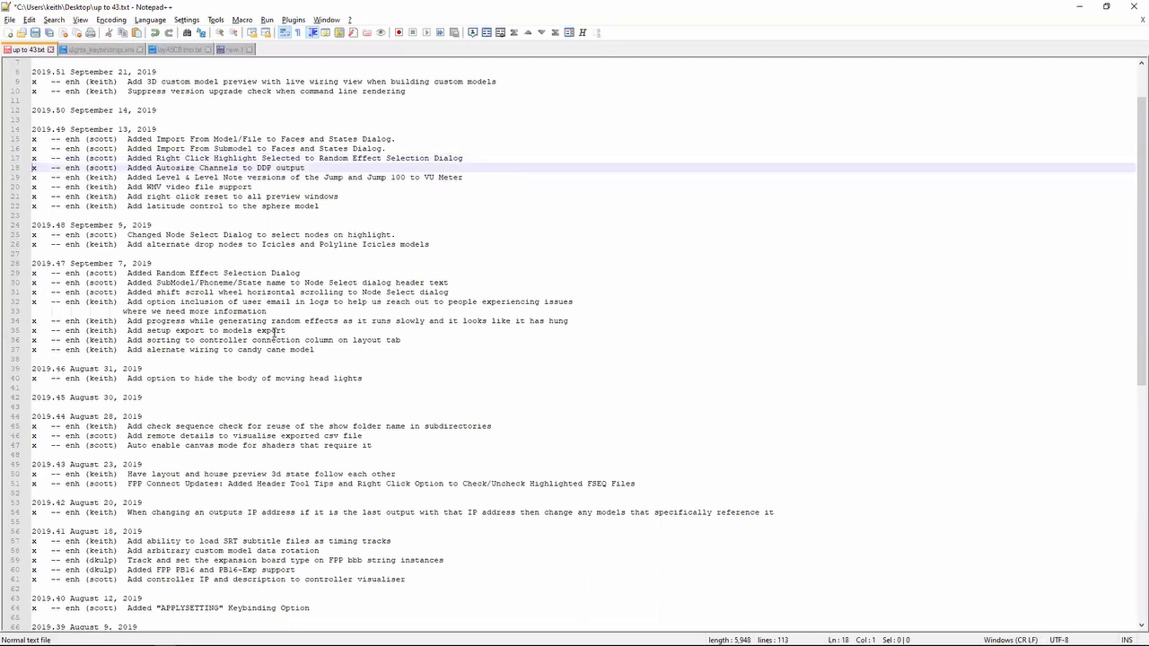
key(Down)
key(Up)
key(Up)
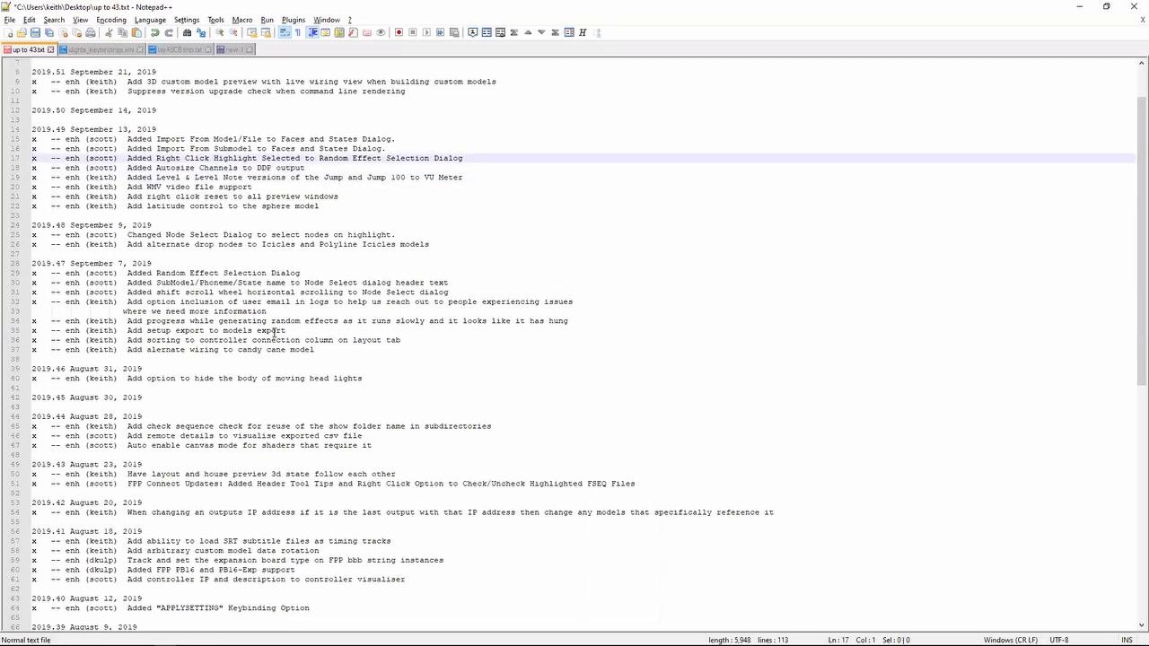
key(shift+Down)
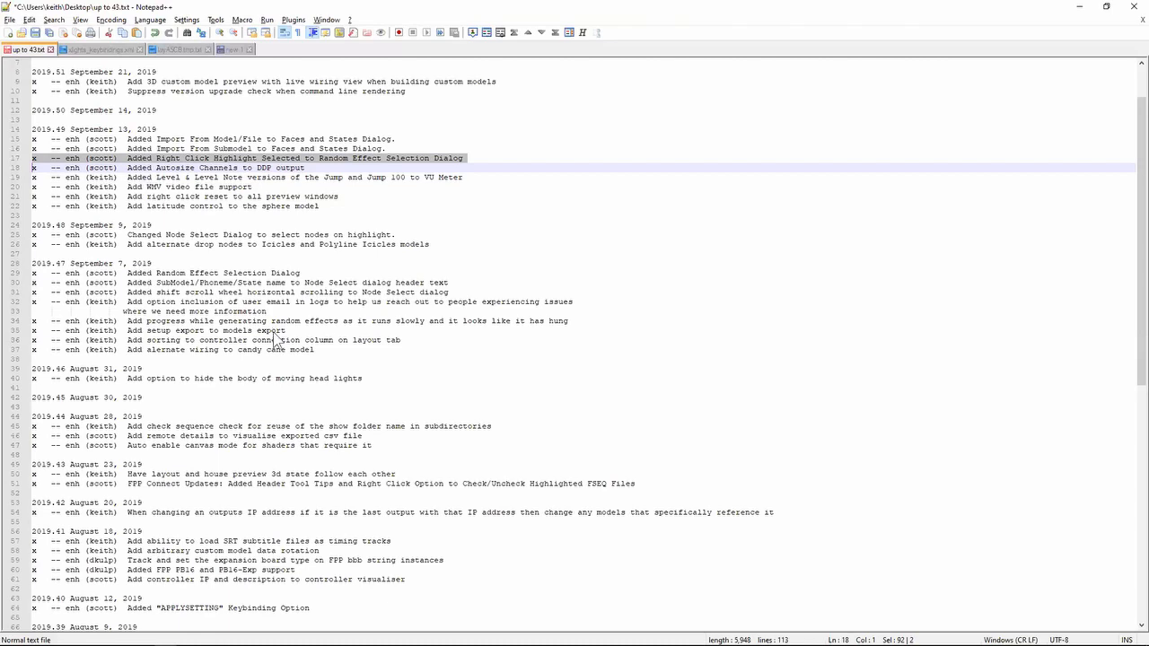
- Return to xLights and view the selection options for the effects used by Generate Random, leaving the selection unchanged
key(alt+Tab)
key(alt+Tab)
key(alt+Tab)
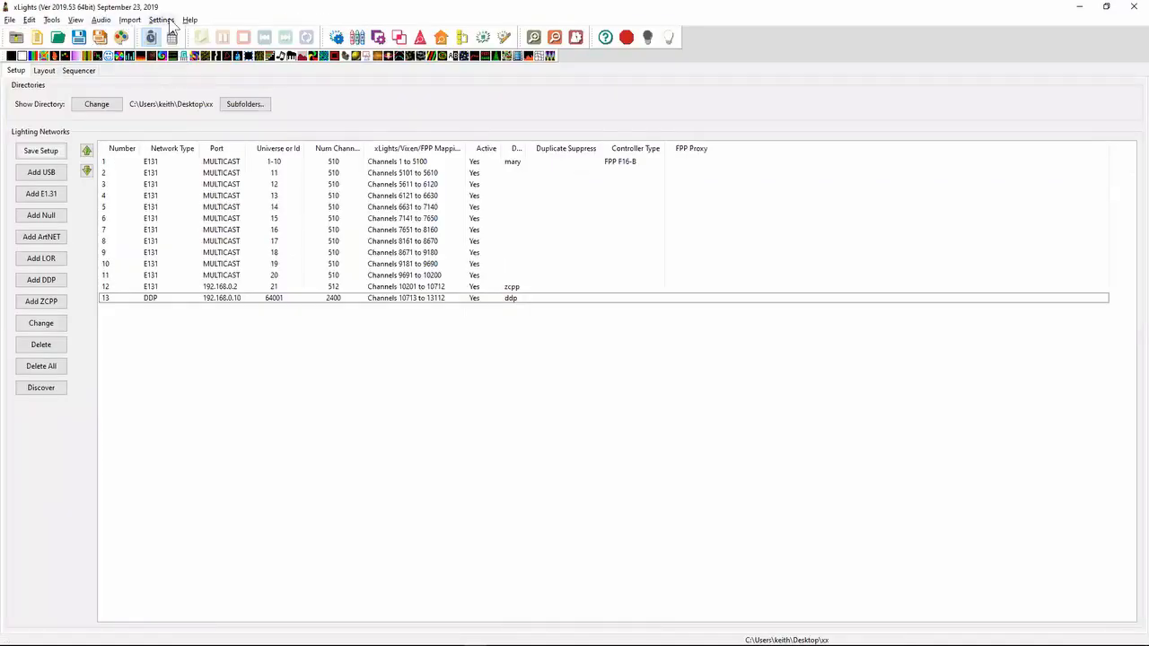
click(161, 20)
click(244, 452)
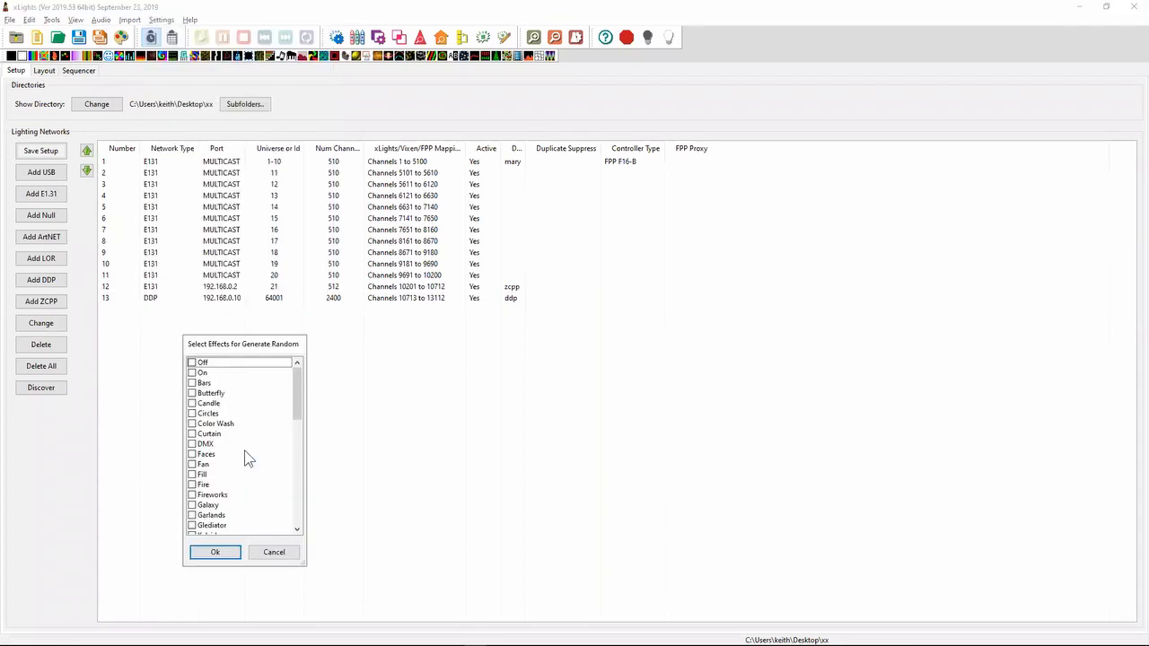
right_click(240, 404)
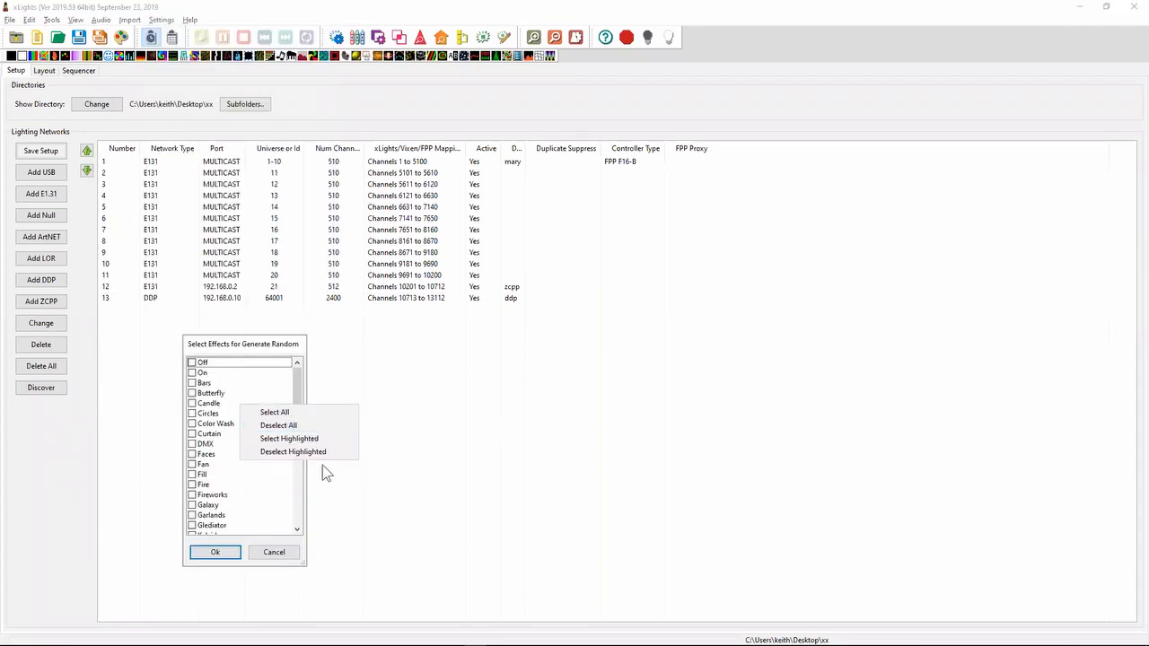
click(272, 552)
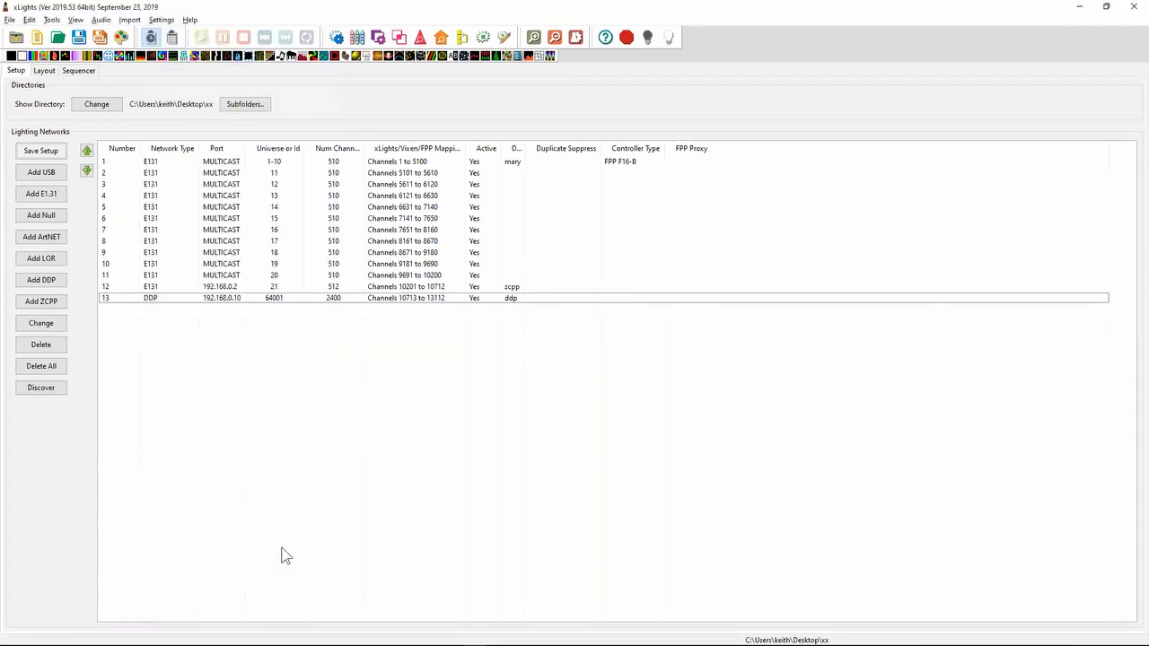
- Switch to the Notepad++ release notes and highlight the 2019.49 entry on Import From Submodel in the Faces and States Dialog
key(alt+Tab)
key(Up)
key(Up)
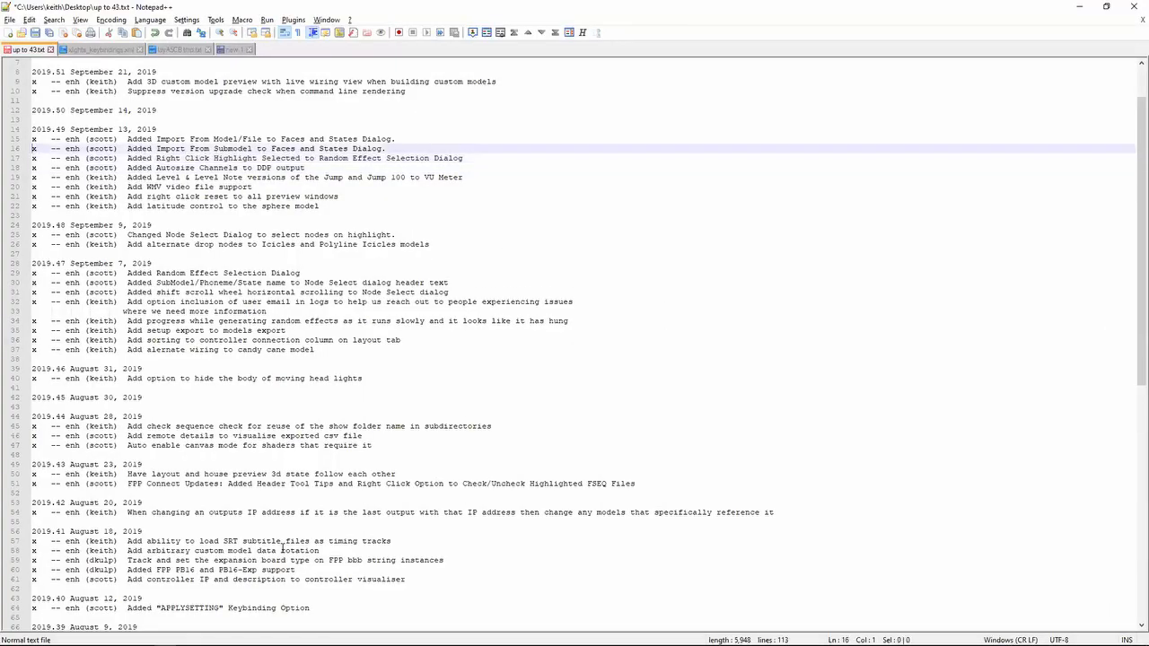
key(shift+Down)
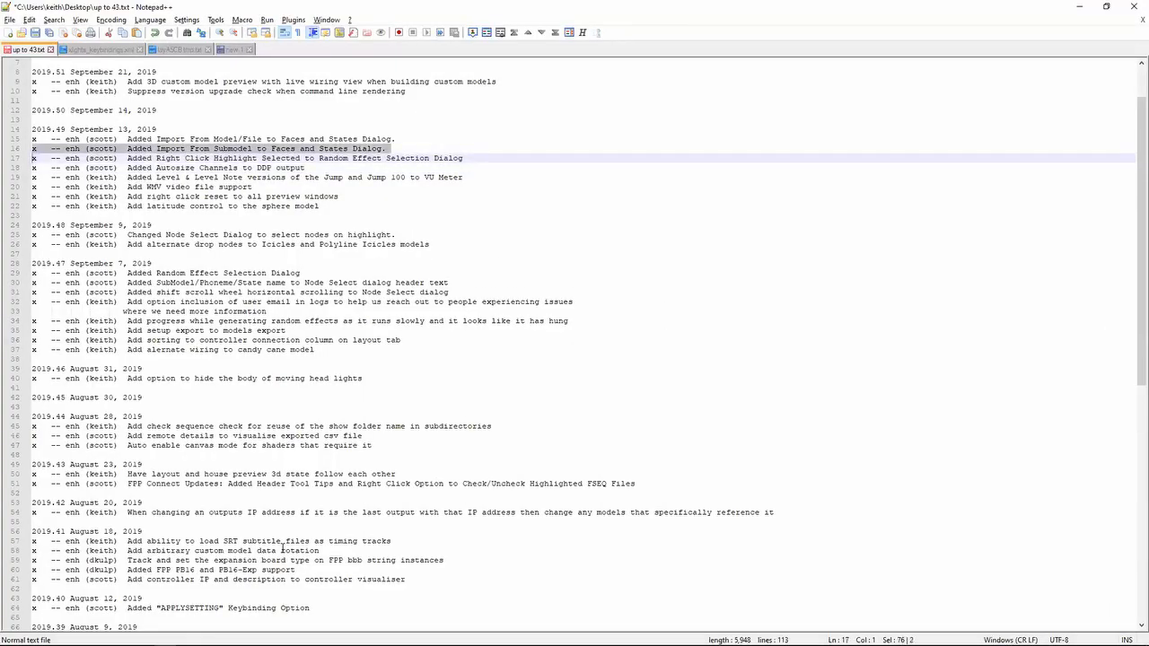
- In the xLights layout, view the face import options in the RibbonRGB model's face definition, then cancel
key(alt+Tab)
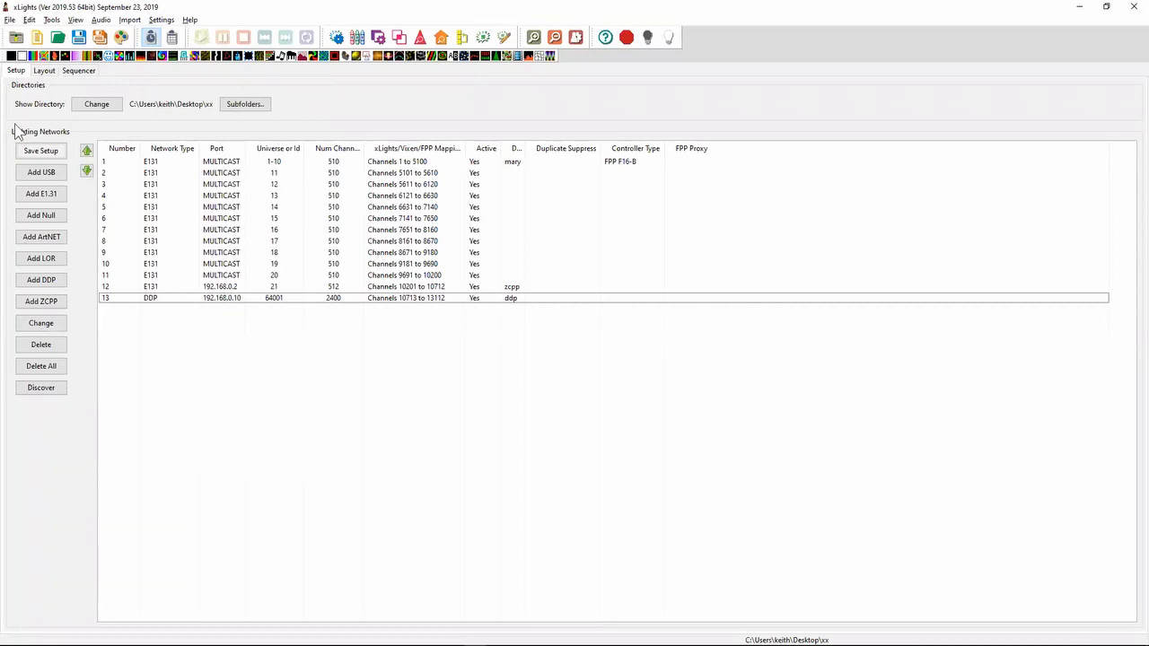
click(46, 73)
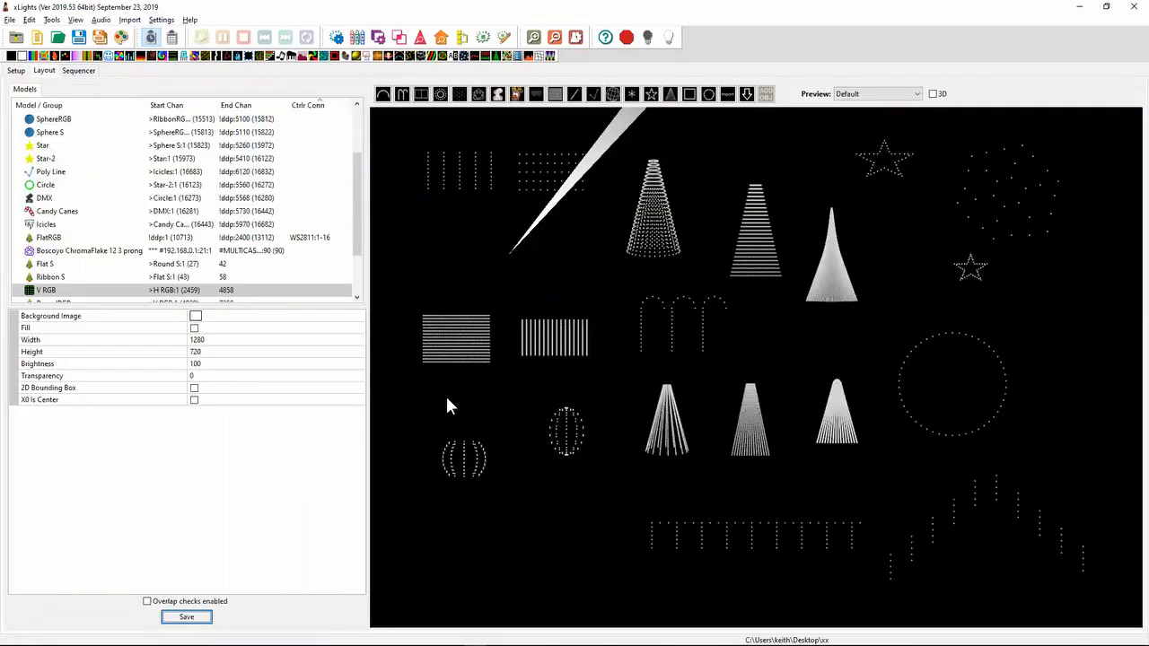
click(849, 423)
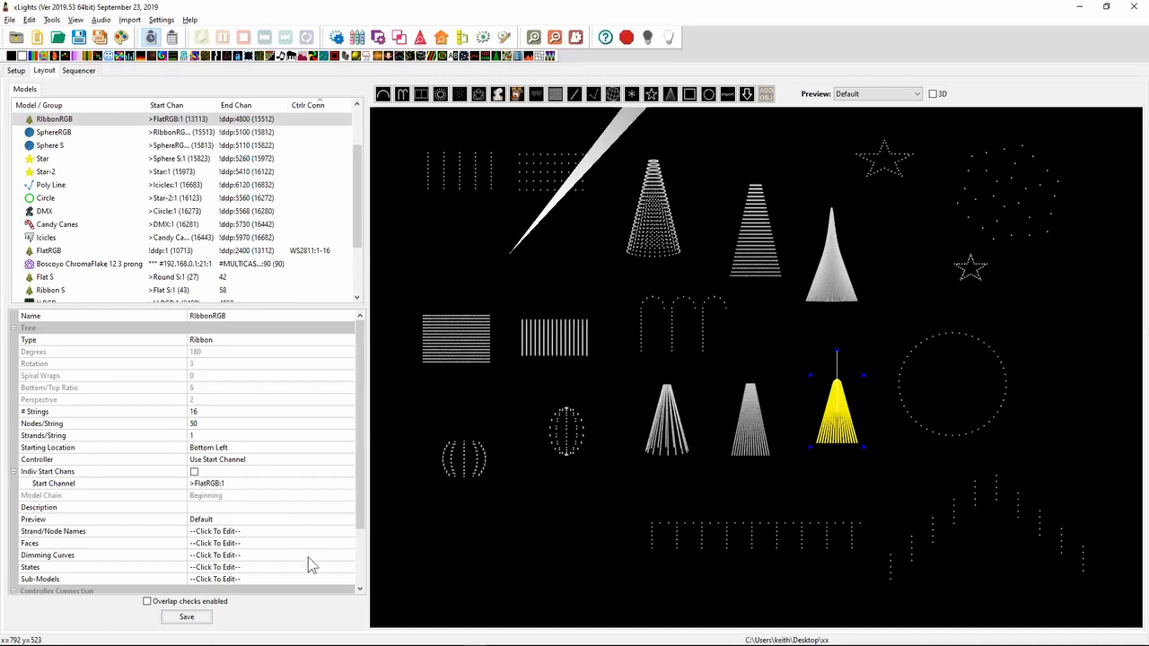
click(347, 544)
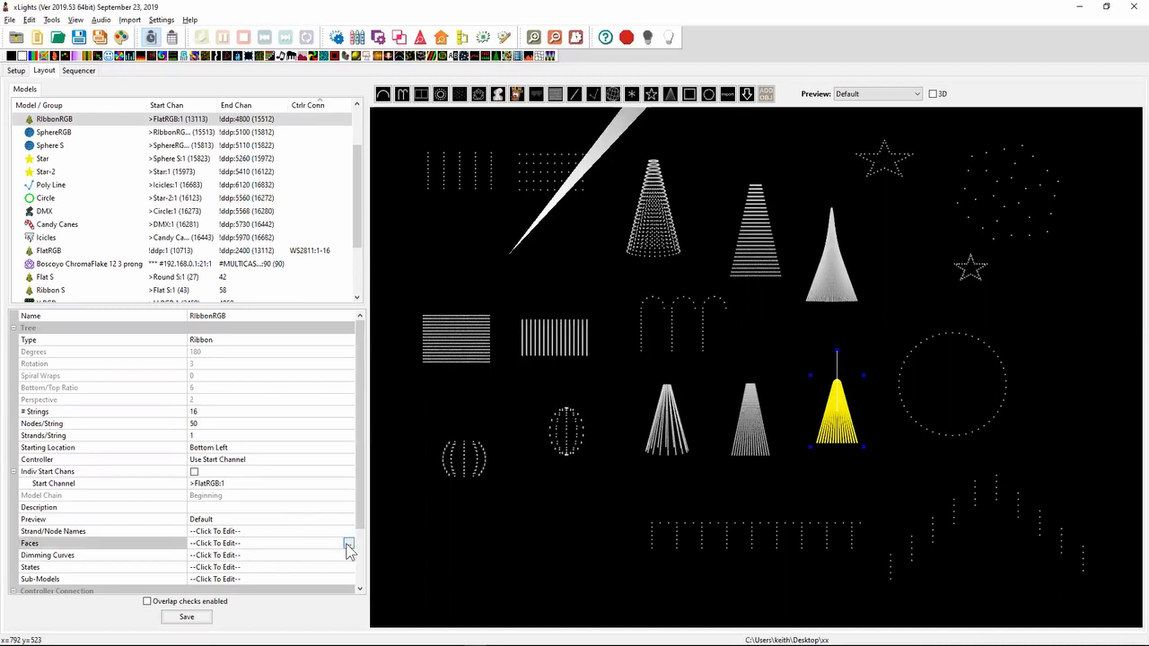
click(350, 543)
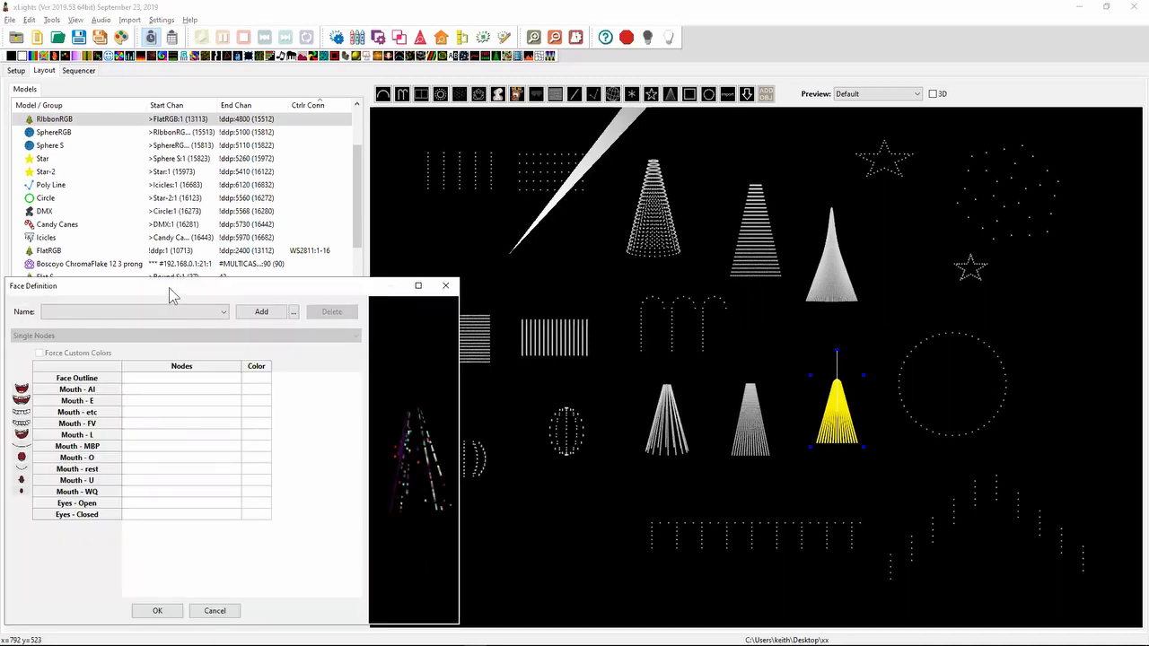
click(294, 313)
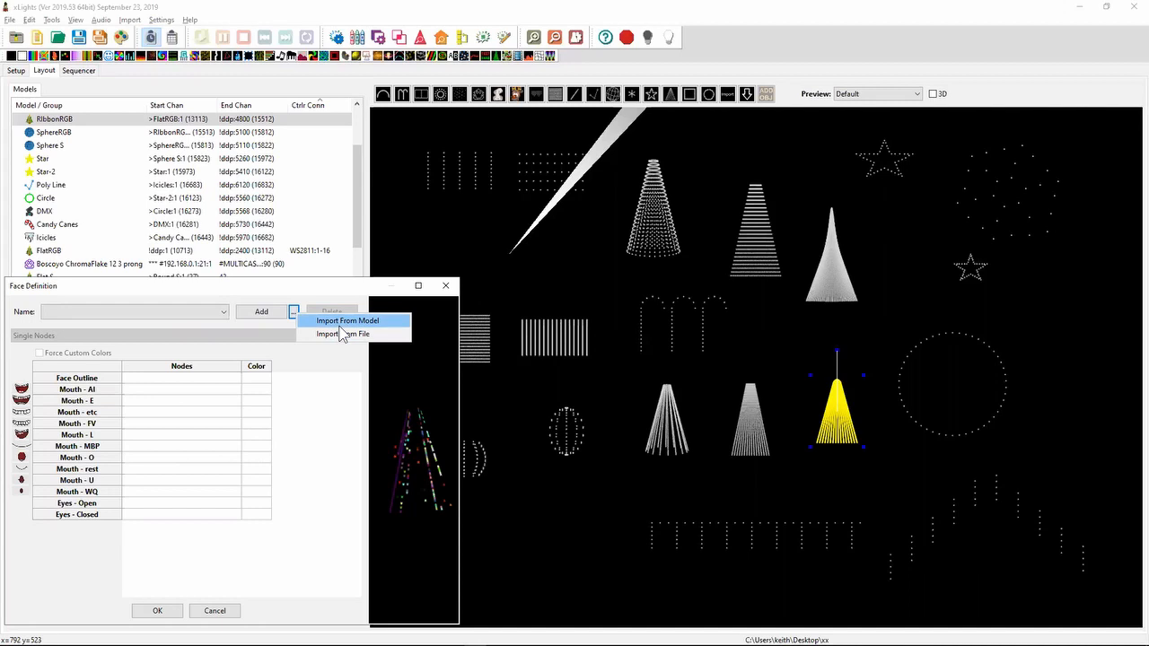
click(223, 618)
click(221, 616)
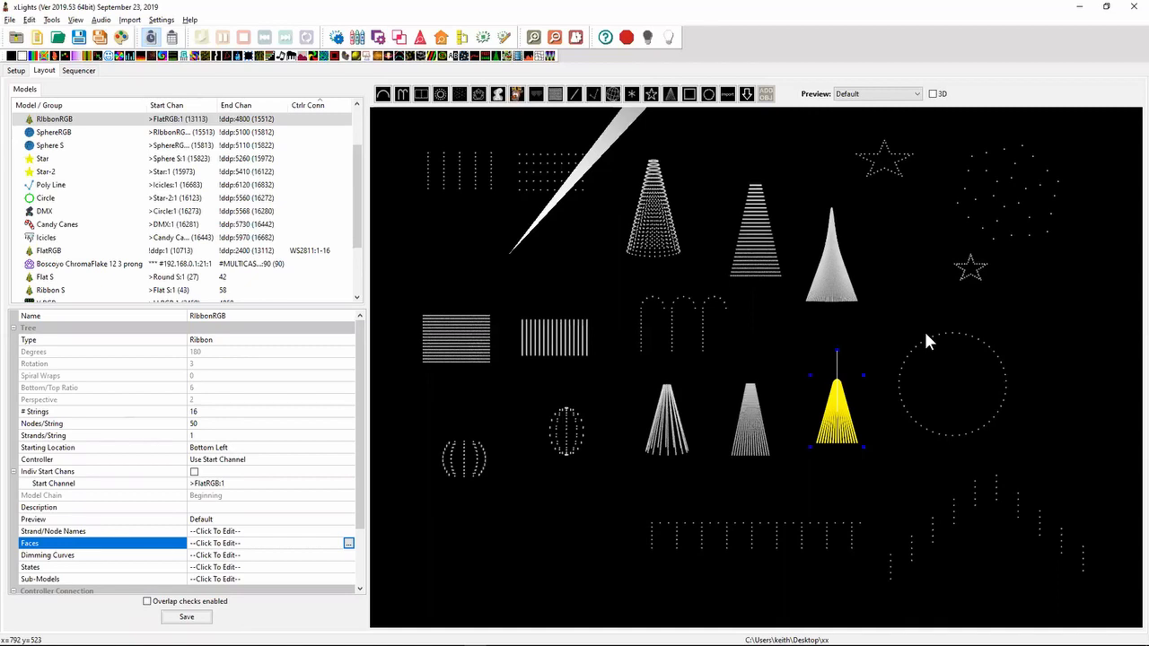
- Back in Notepad++, highlight both 2019.49 entries about importing from model/file and submodel to the Faces and States Dialog
key(alt+Tab)
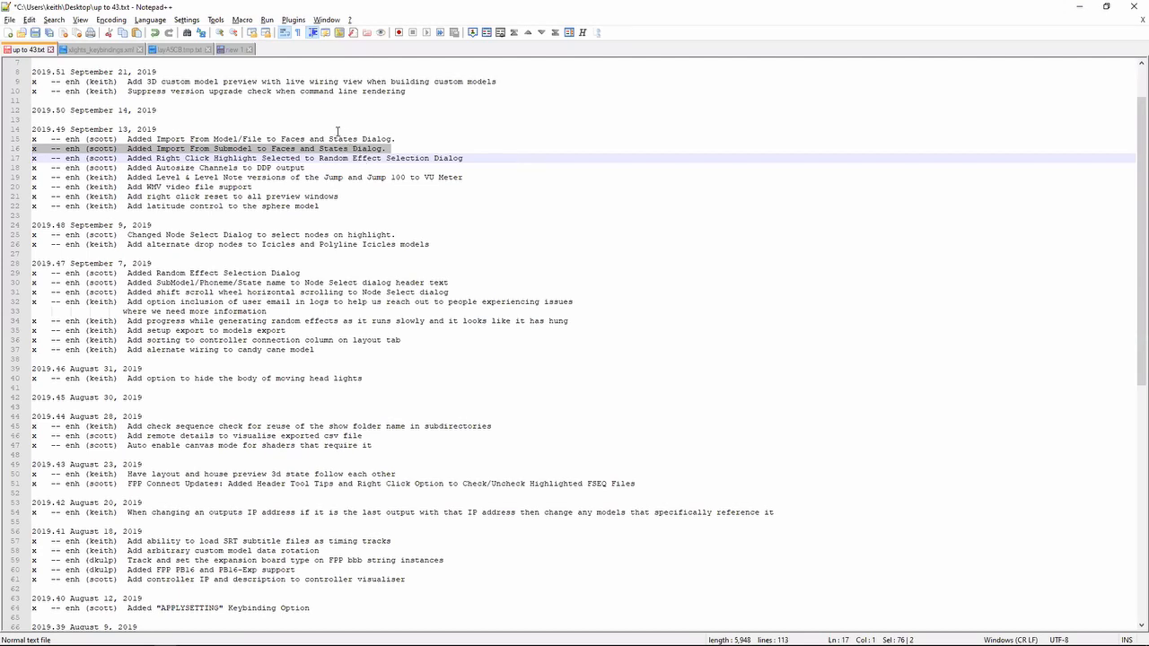
click(338, 132)
key(shift+Down)
key(shift+Down)
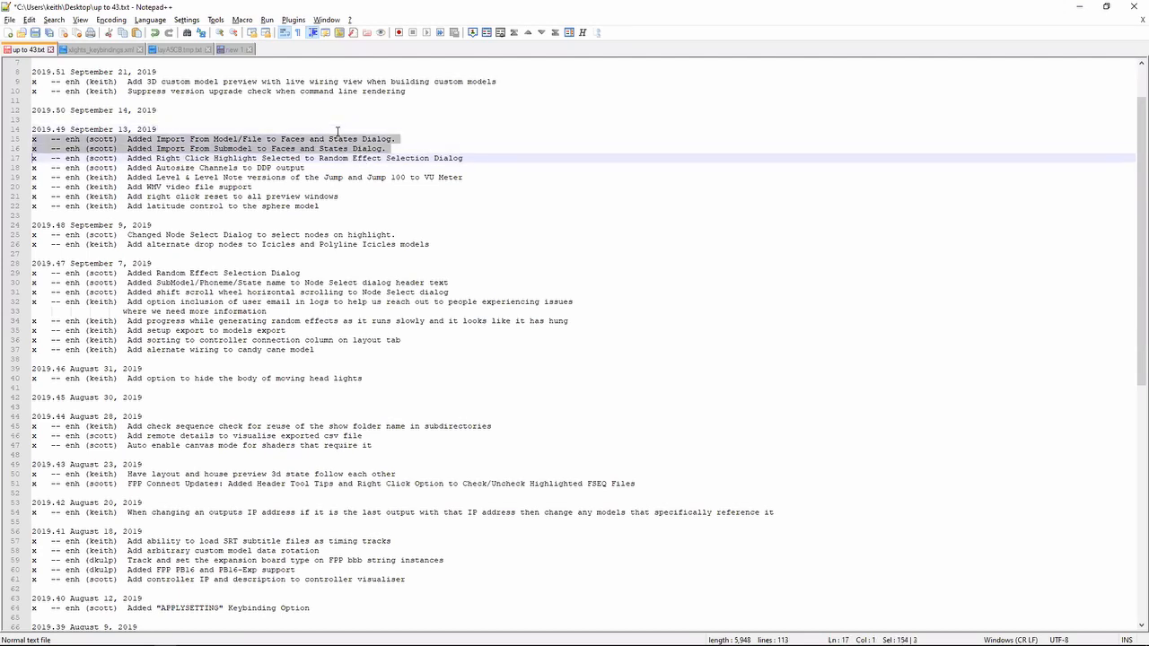
- Highlight the 2019.51 entry on suppressing the version upgrade check when command line rendering, and briefly revisit the xLights layout
key(Up)
key(Up)
key(Up)
key(Up)
key(Up)
key(Up)
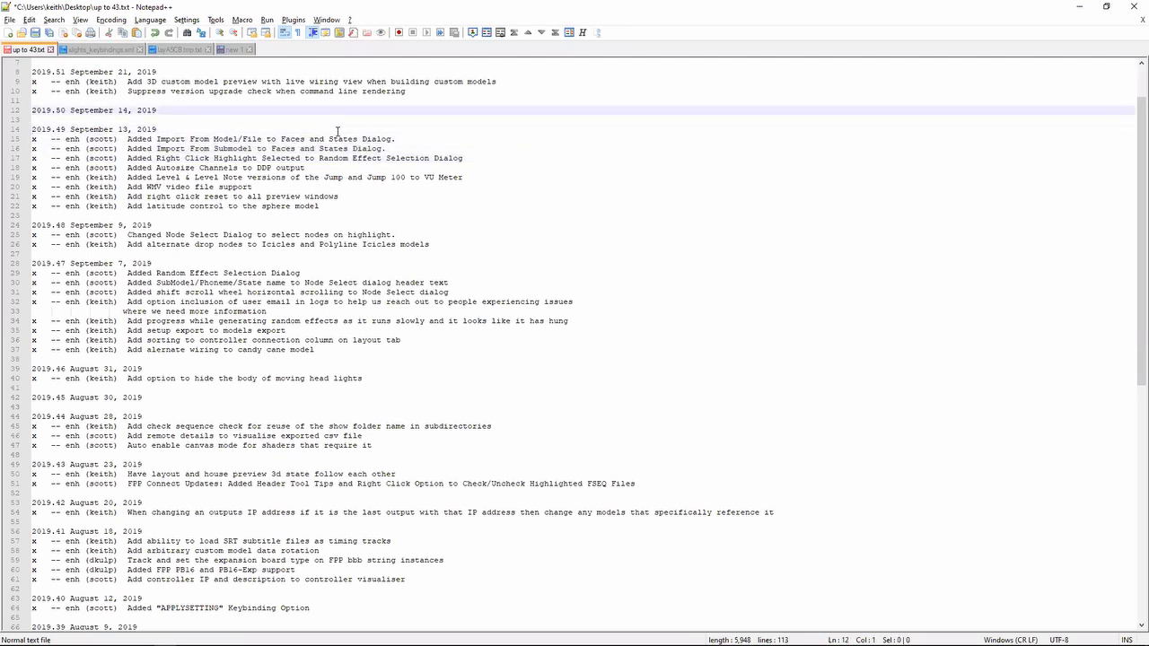
key(shift+Up)
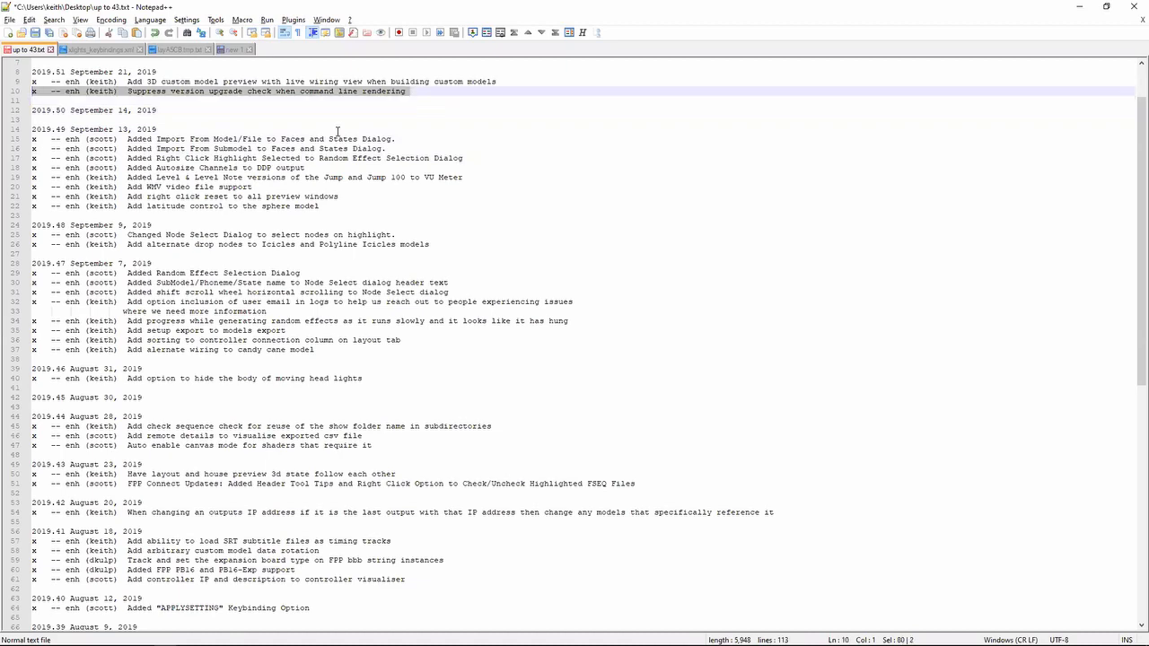
key(alt+Tab)
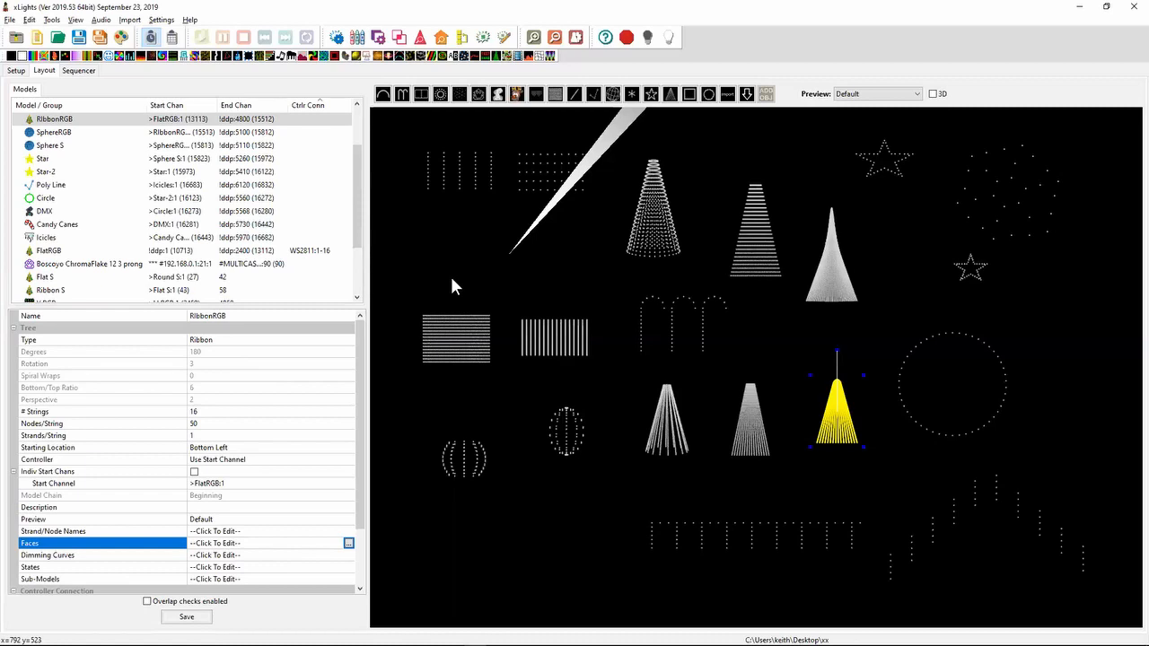
key(alt+Tab)
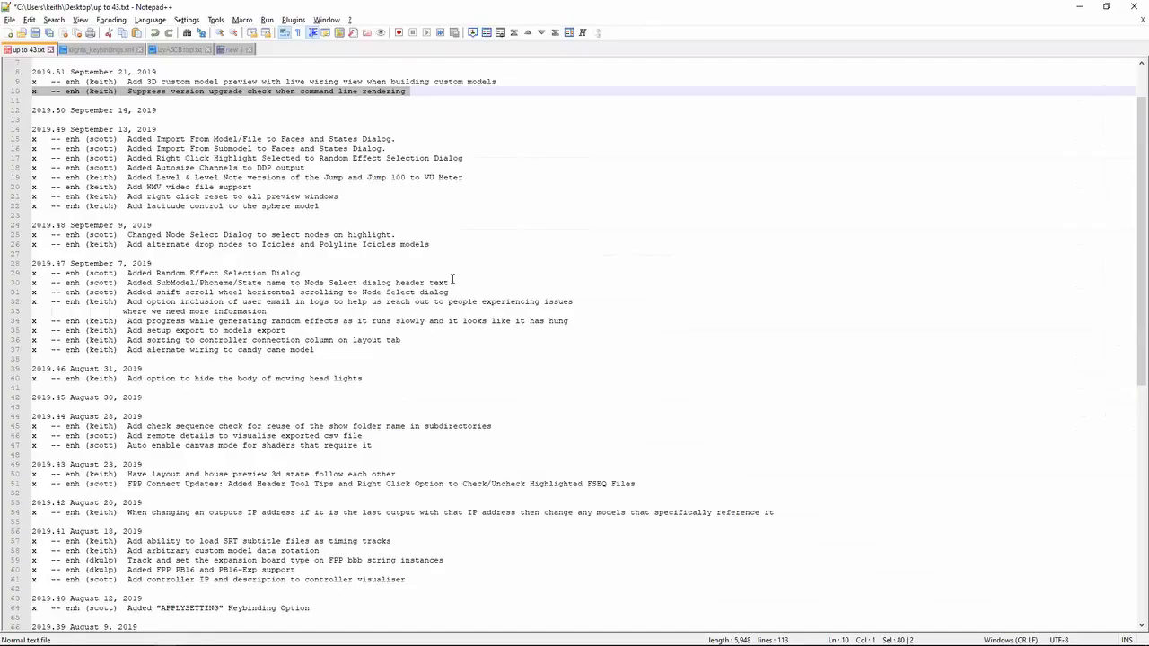
- Review the two 2019.51 entries, highlighting the 3D custom model preview and the suppressed upgrade check in turn
key(Down)
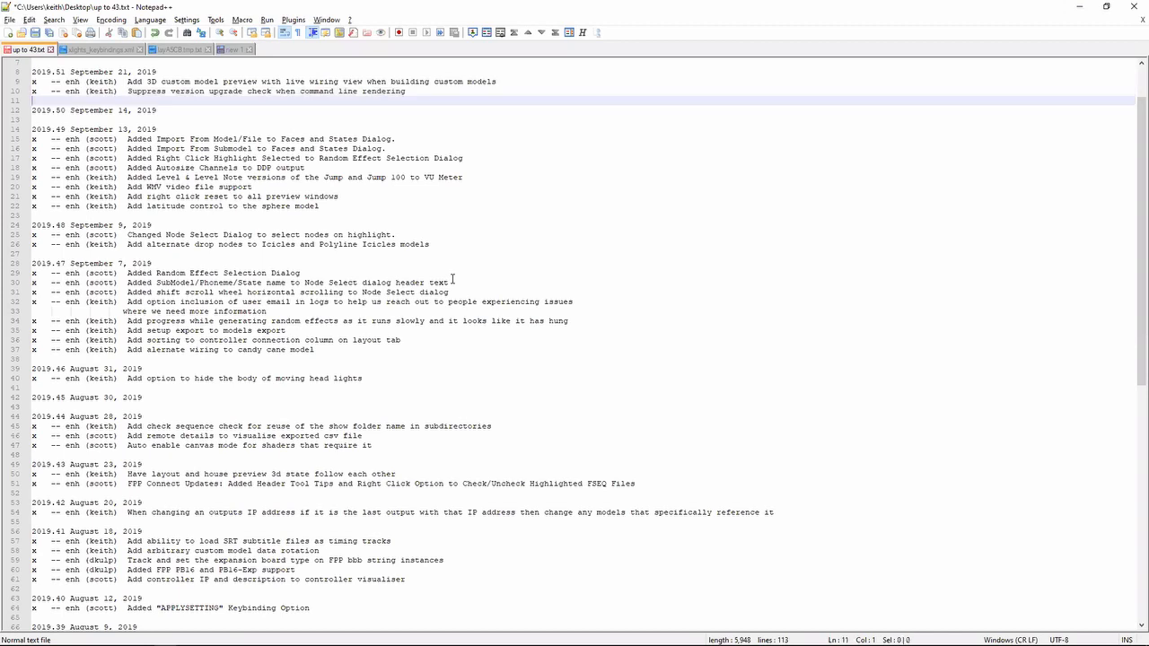
key(shift+Up)
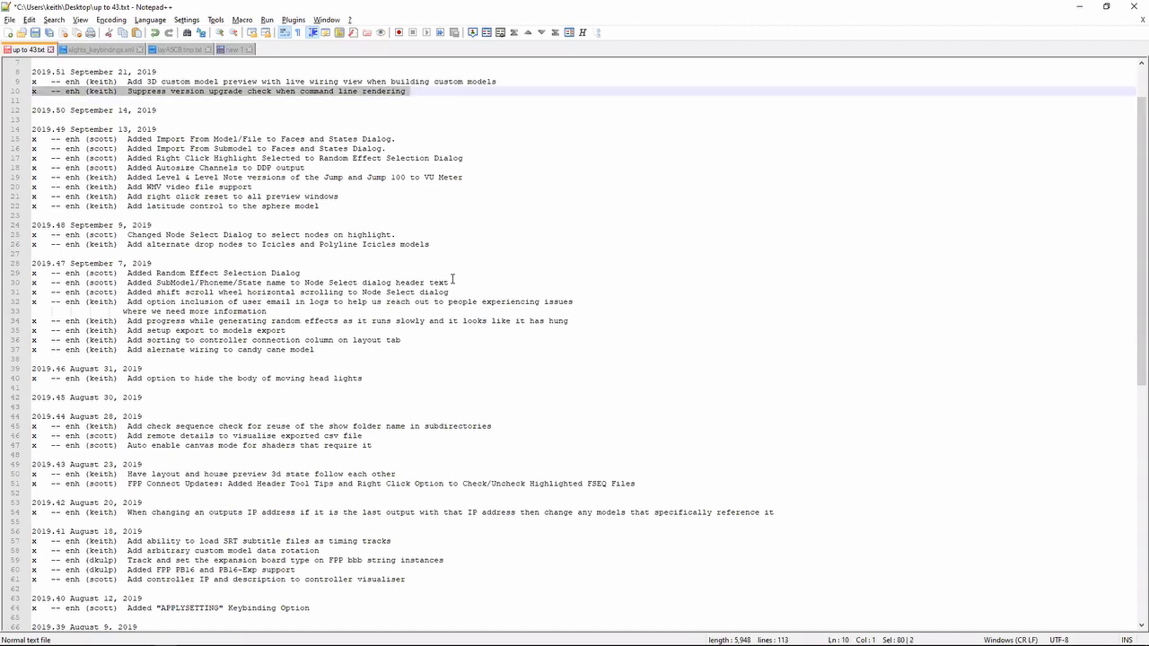
key(Down)
key(Up)
key(shift+Up)
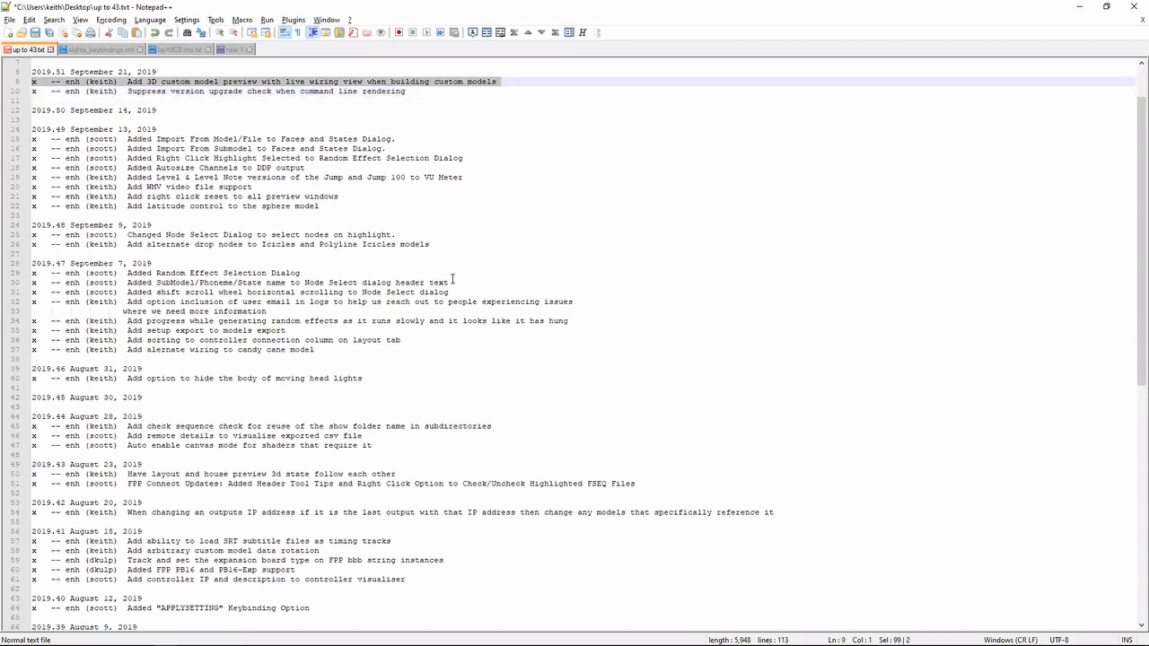
key(Down)
key(Down)
key(shift+Up)
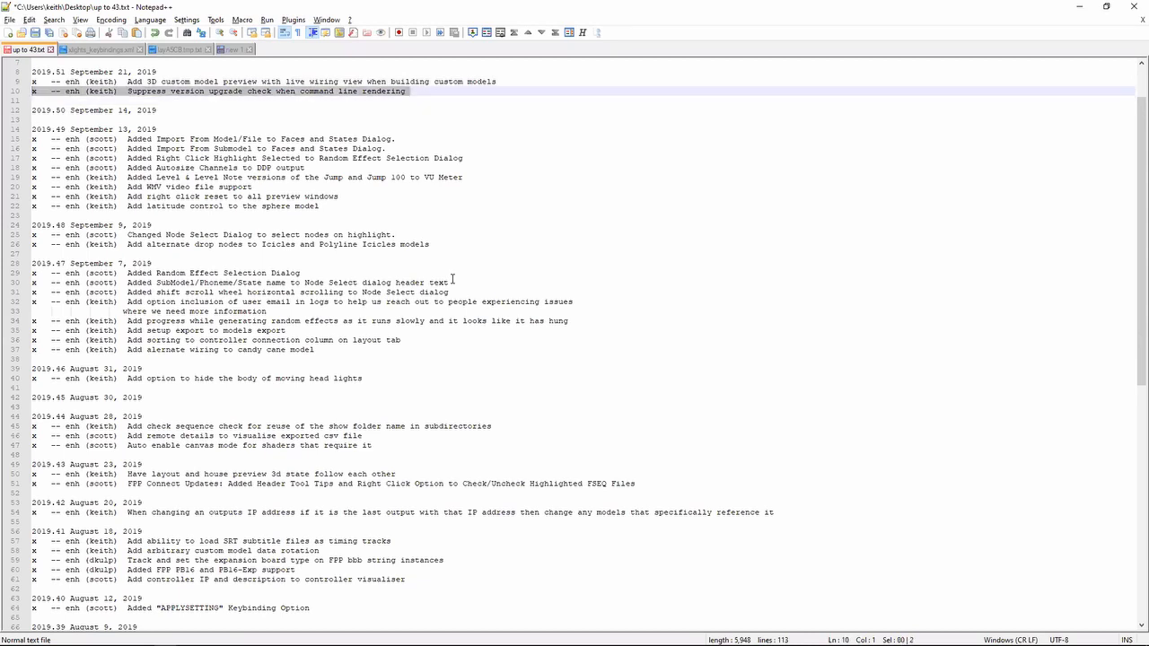
- Highlight the 2019.51 entry on the 3D custom model preview with live wiring view, and switch to xLights
key(Up)
key(shift+Down)
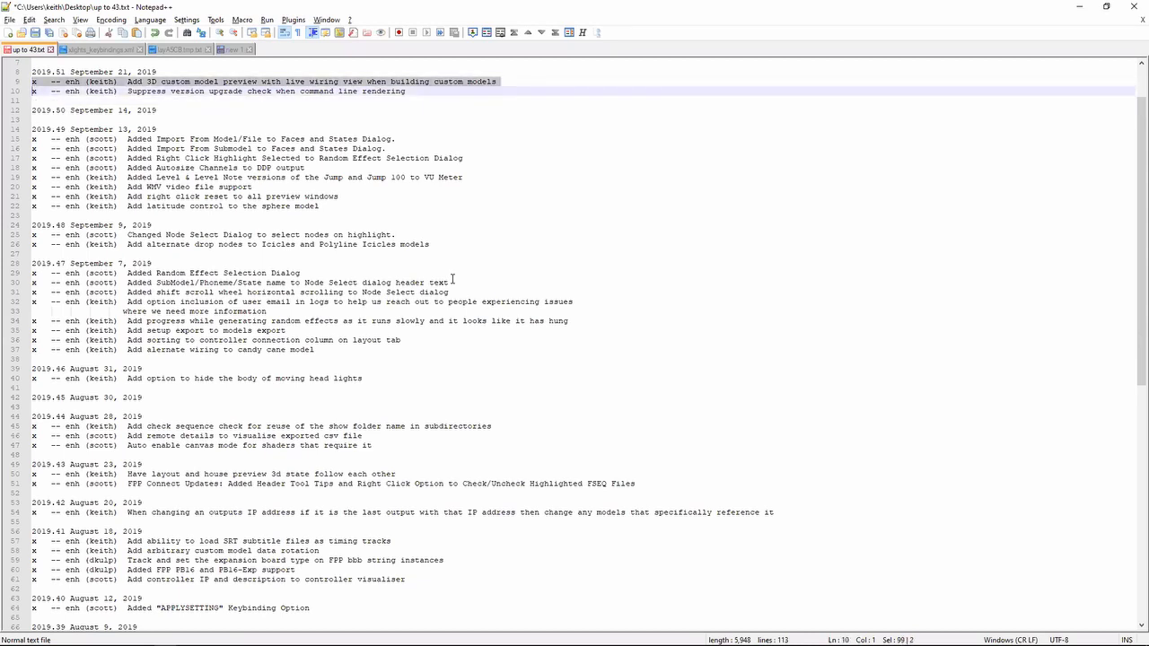
key(alt+Tab)
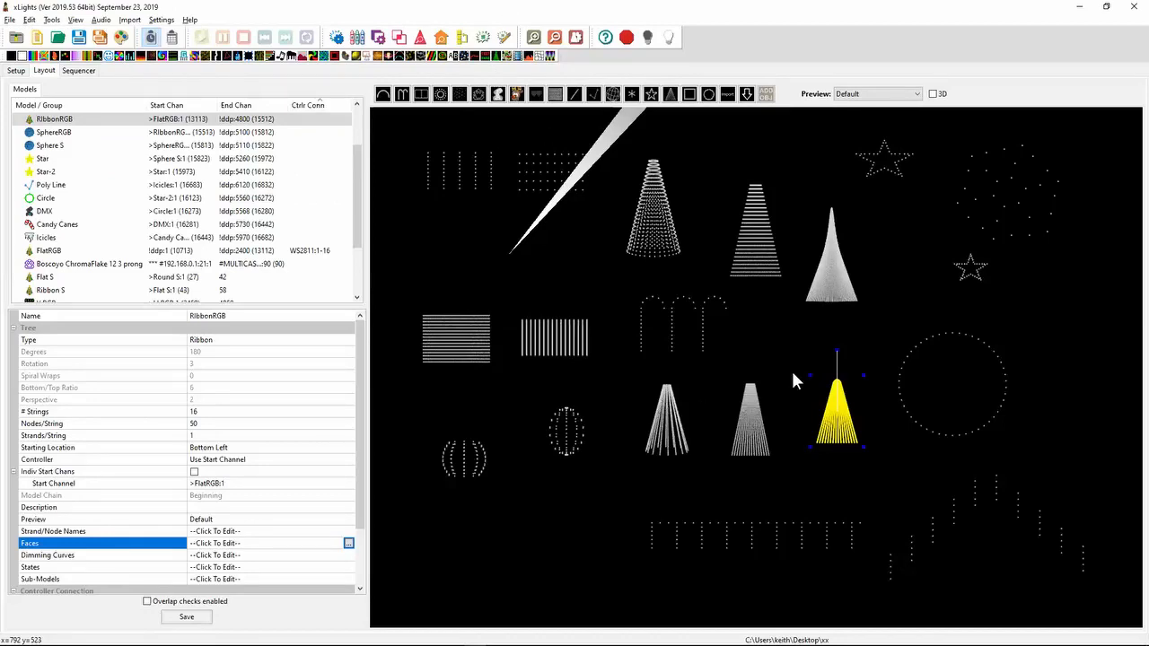
- Open the model data of the Boscoyo ChromaFlake 12 3 prong model and enlarge the Custom Model dialog to full screen
click(986, 203)
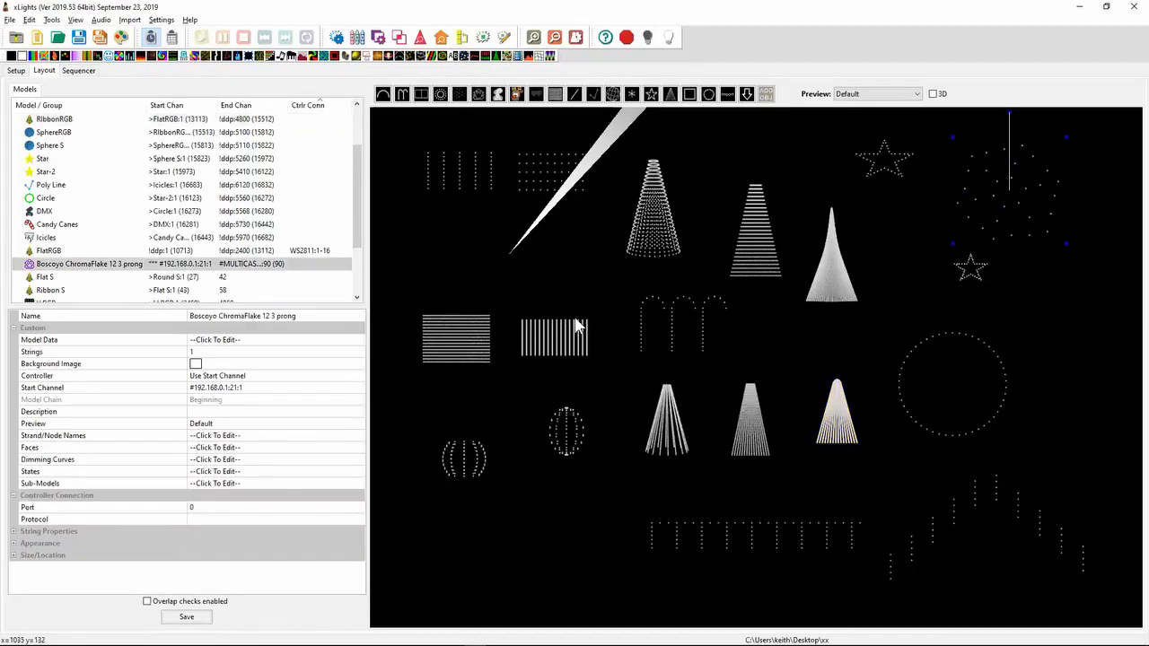
click(348, 344)
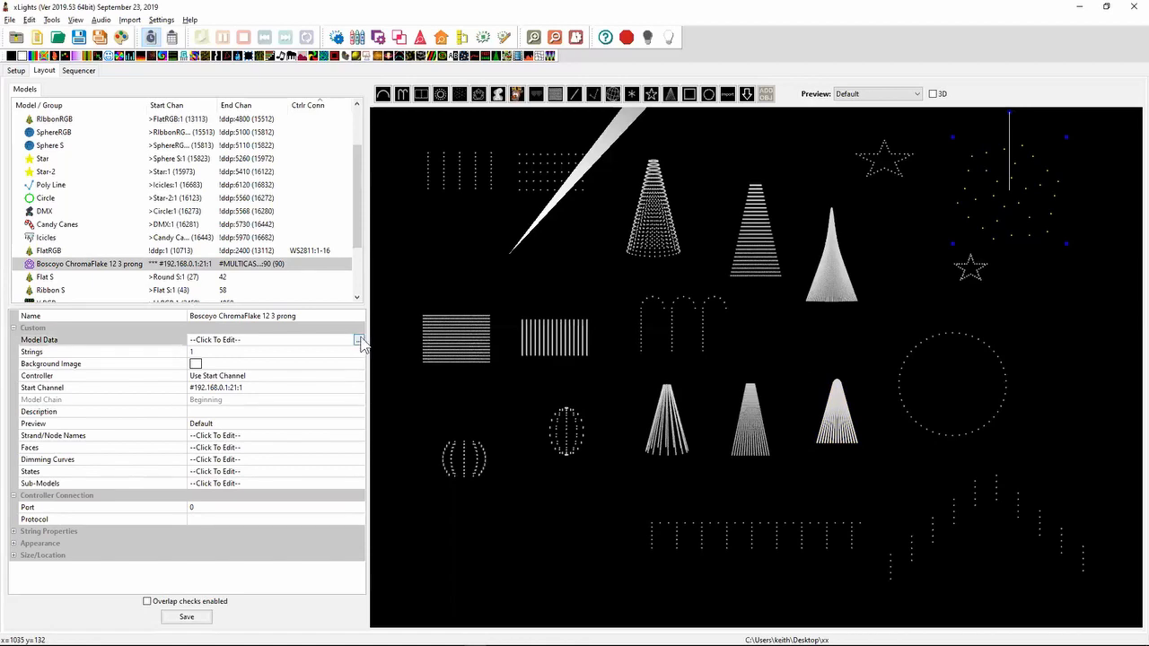
click(358, 341)
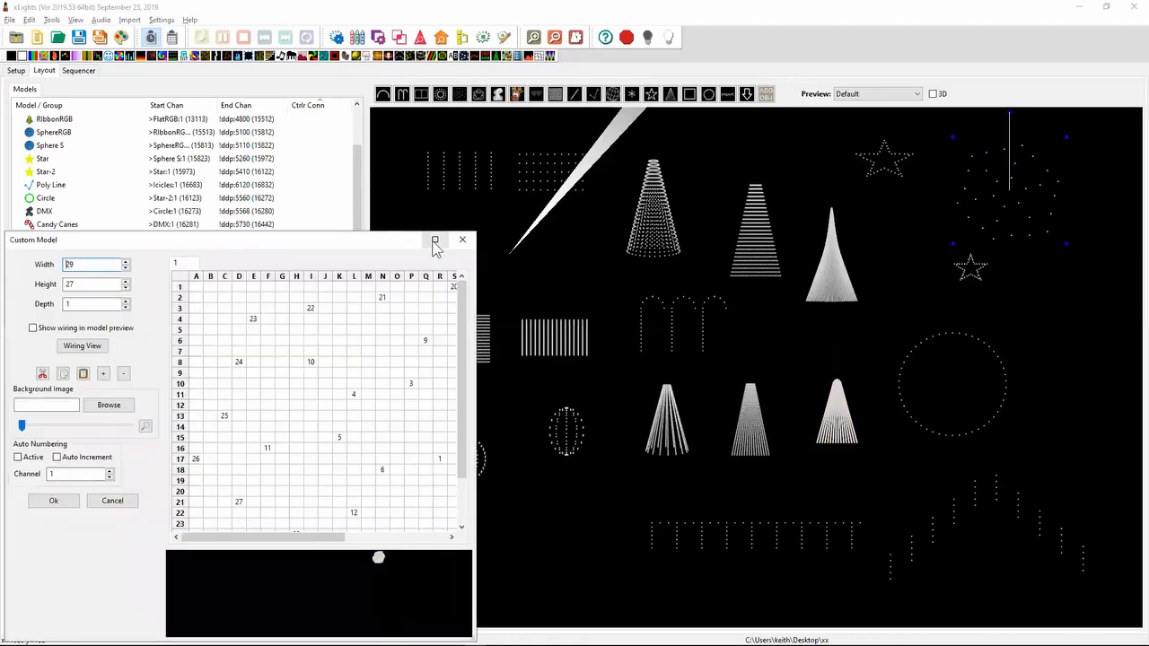
click(435, 241)
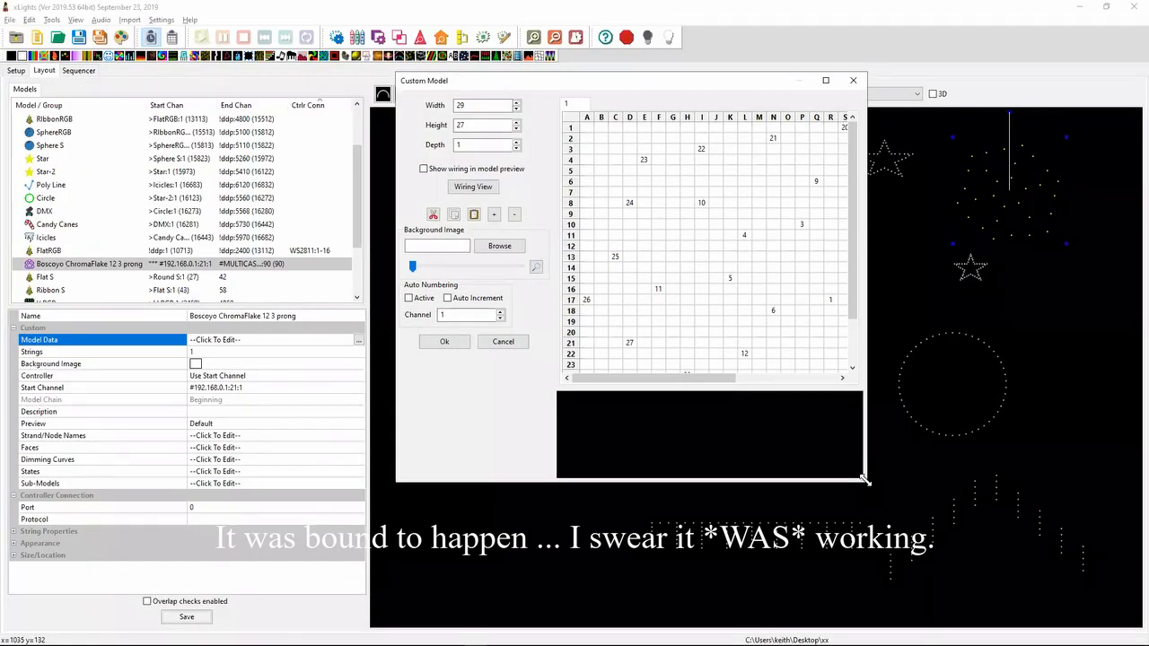
drag(865, 480, 1083, 575)
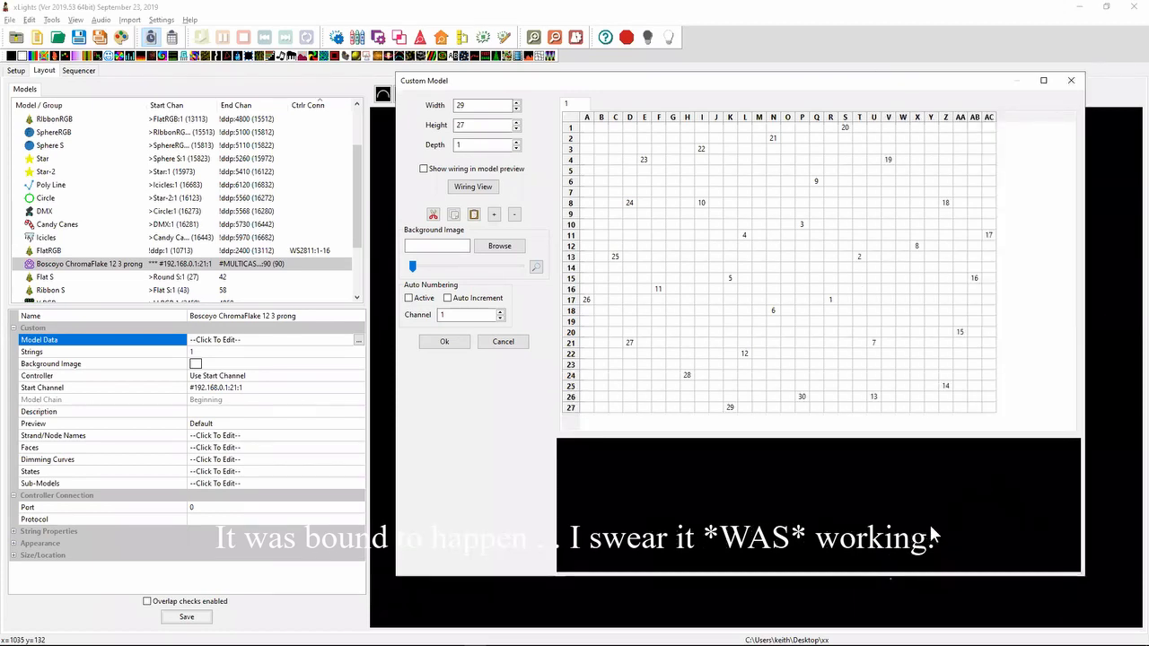
click(1043, 81)
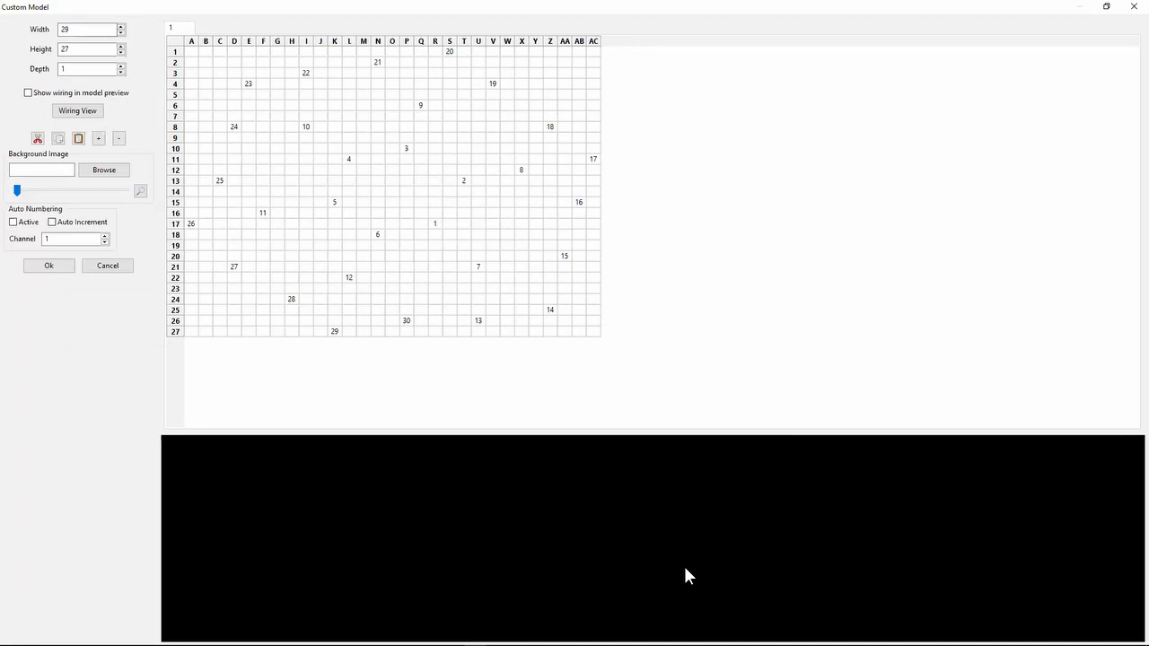
- Reset the custom model preview, turn on Show wiring in model preview, and reset the view again
right_click(620, 593)
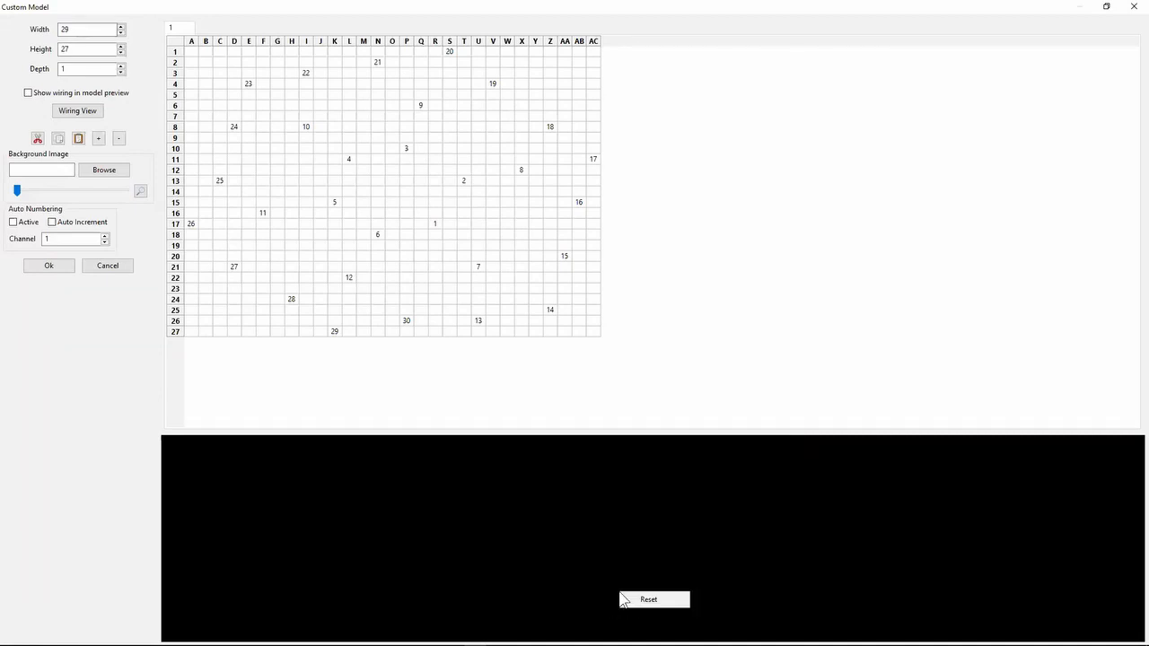
click(649, 600)
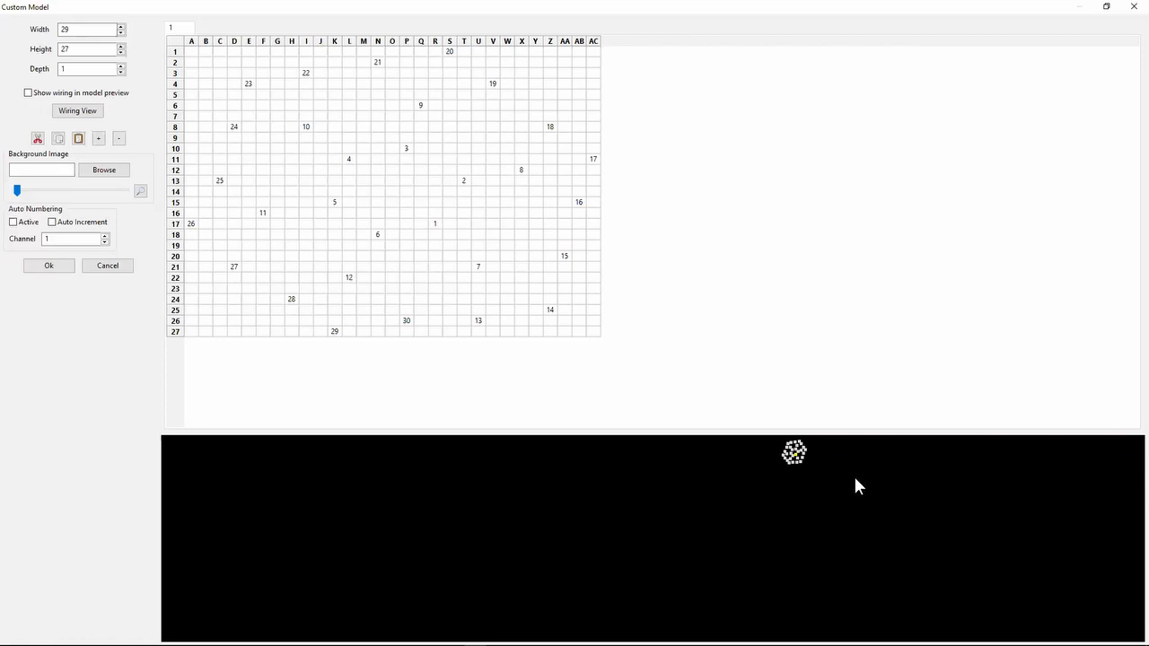
click(536, 277)
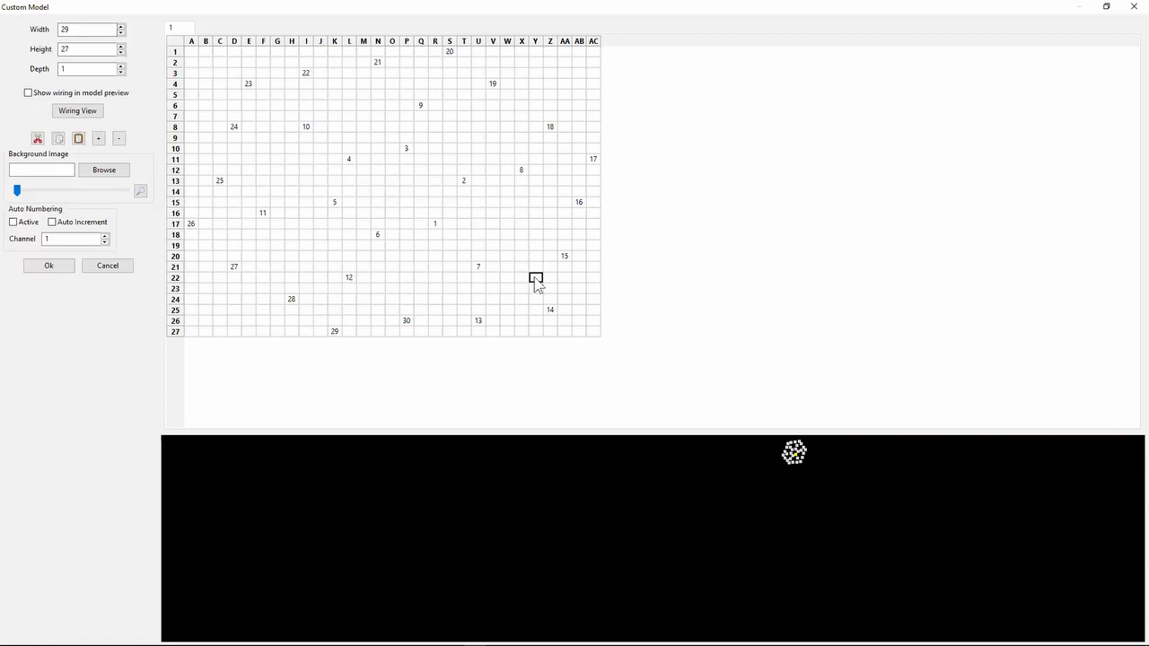
click(79, 97)
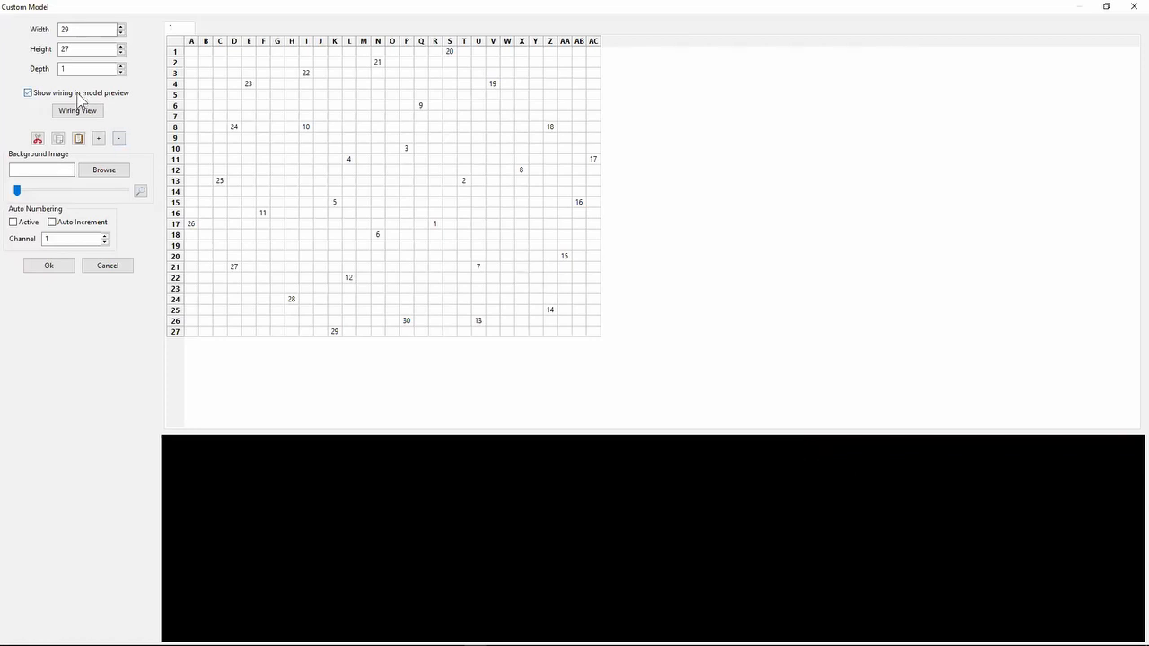
right_click(679, 519)
click(701, 524)
- Enlarge the model preview area, then compare the reset preview with the wiring display switched off and on
drag(774, 236, 774, 231)
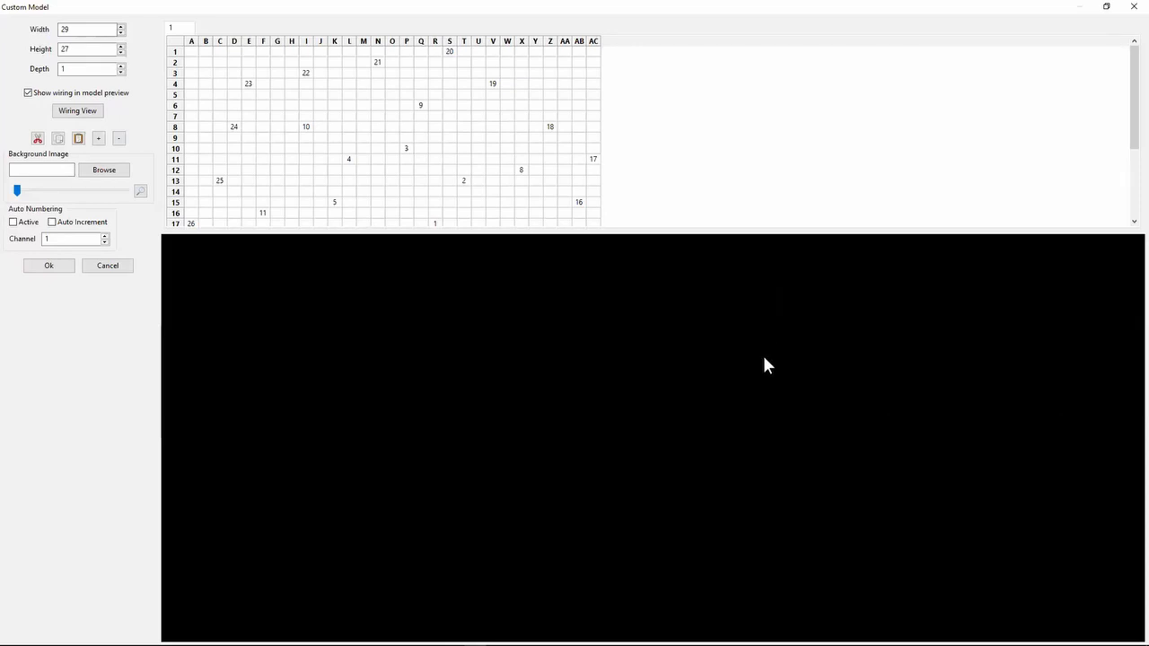
right_click(351, 340)
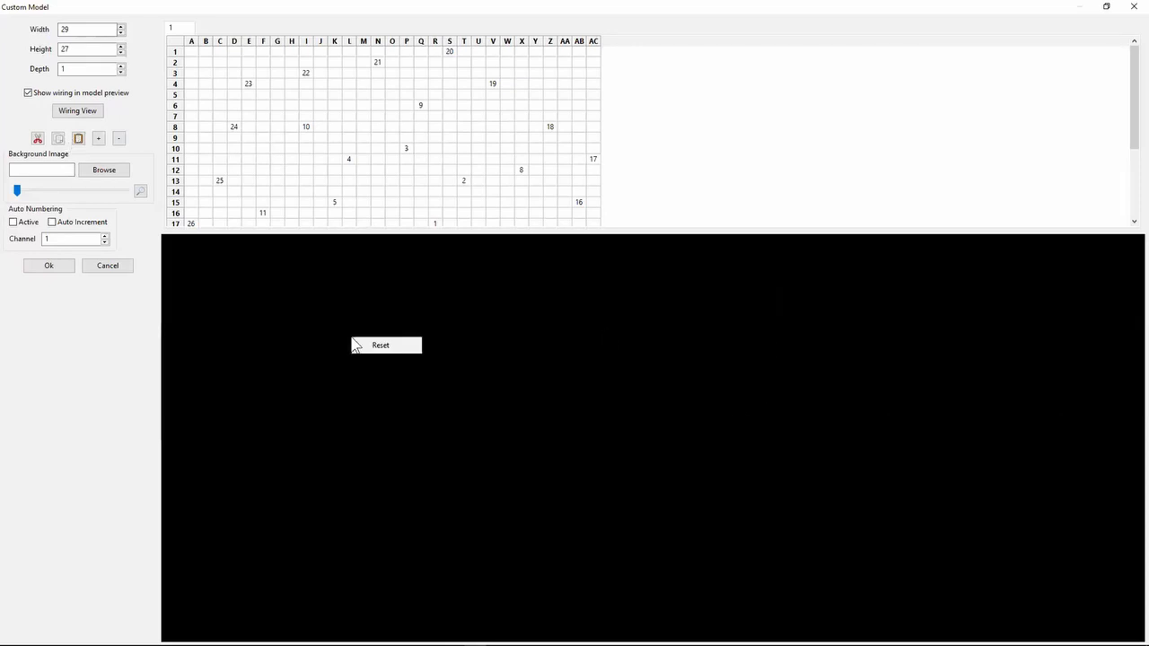
click(369, 345)
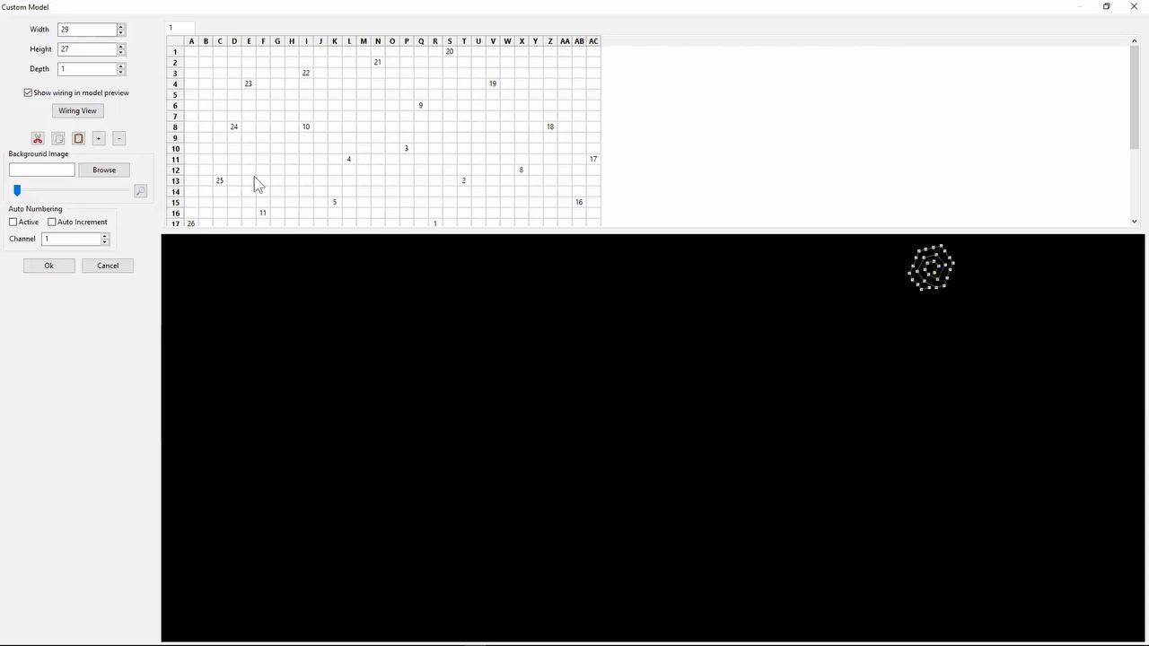
click(58, 93)
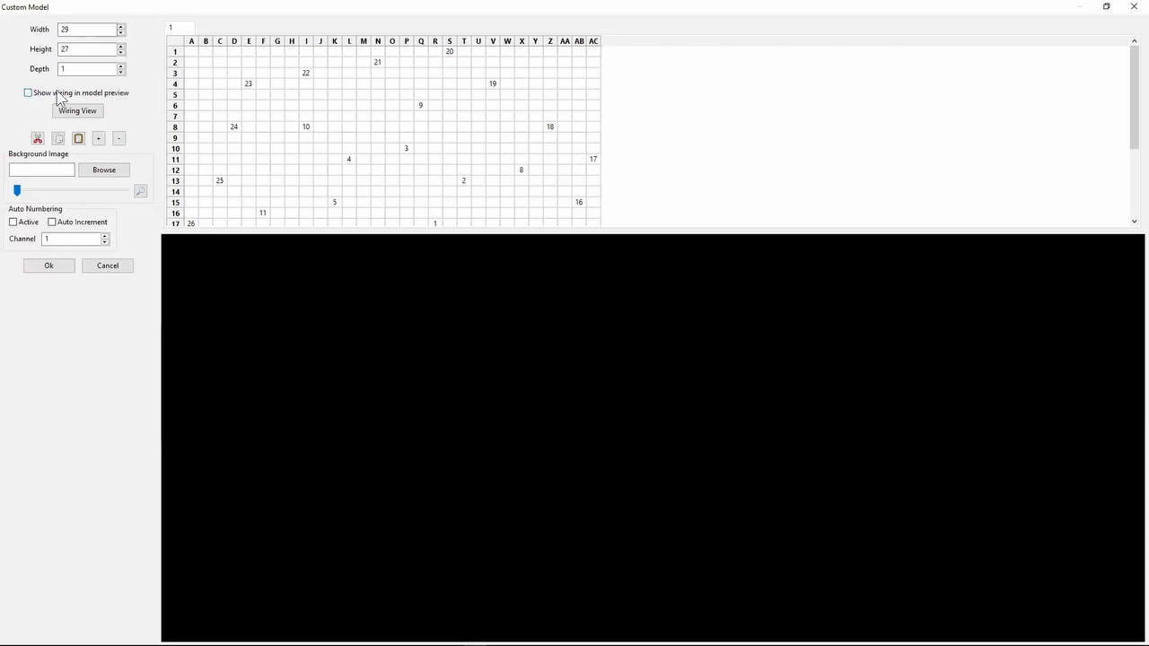
right_click(476, 287)
click(500, 295)
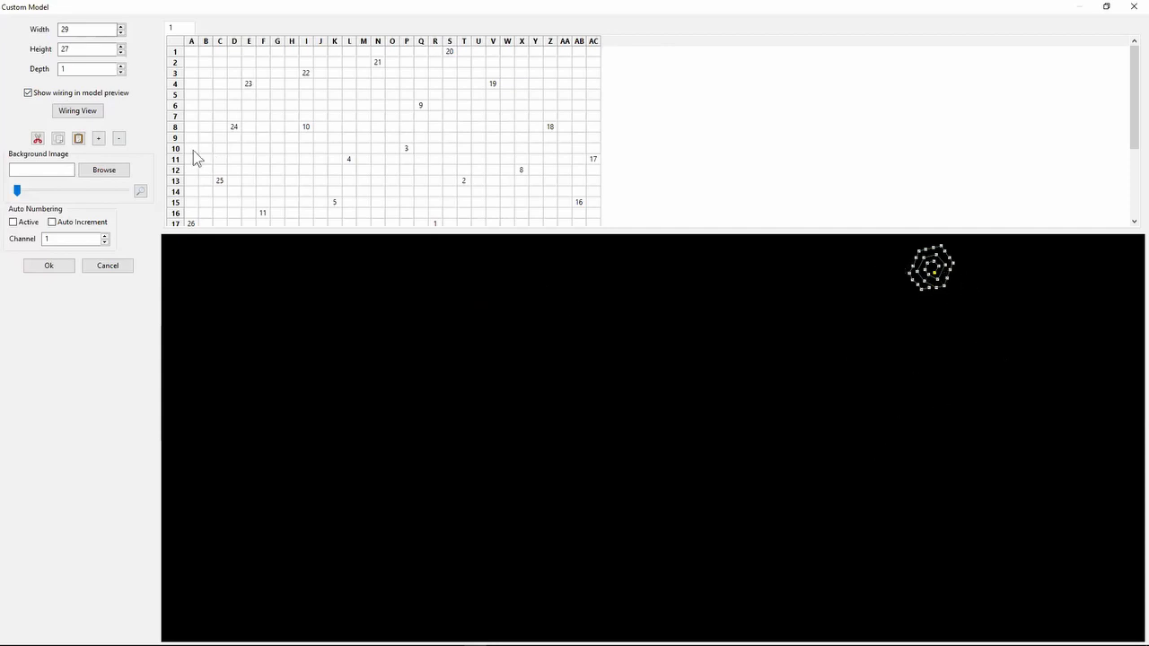
- Set the custom model's depth to 2 and reset the preview
click(121, 66)
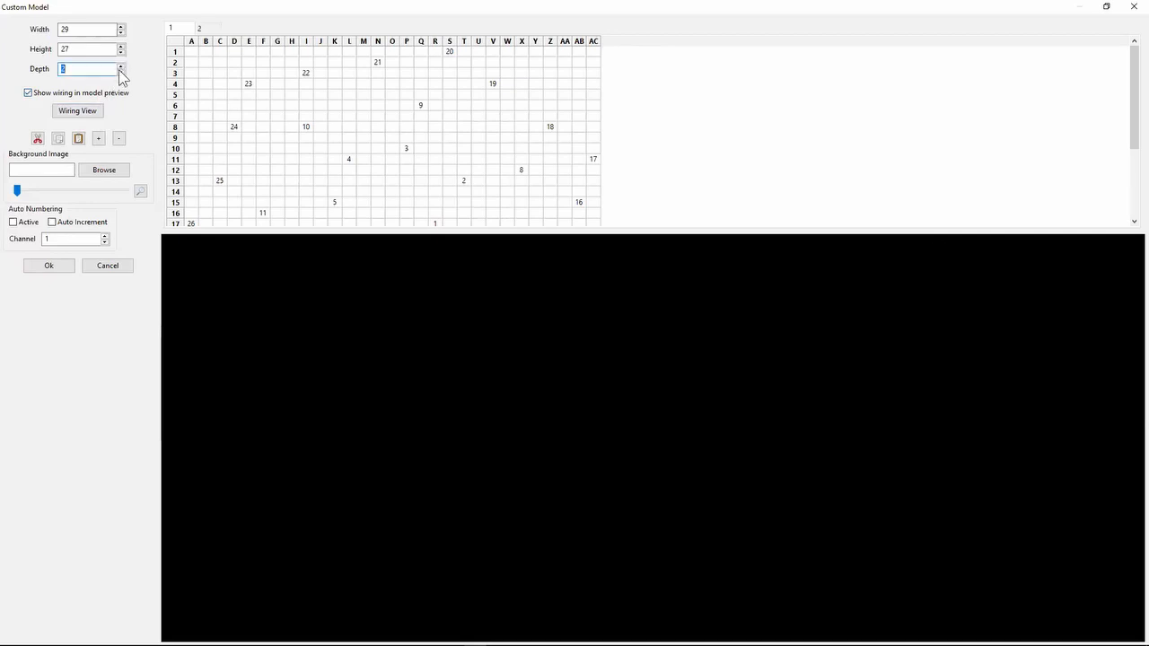
right_click(289, 282)
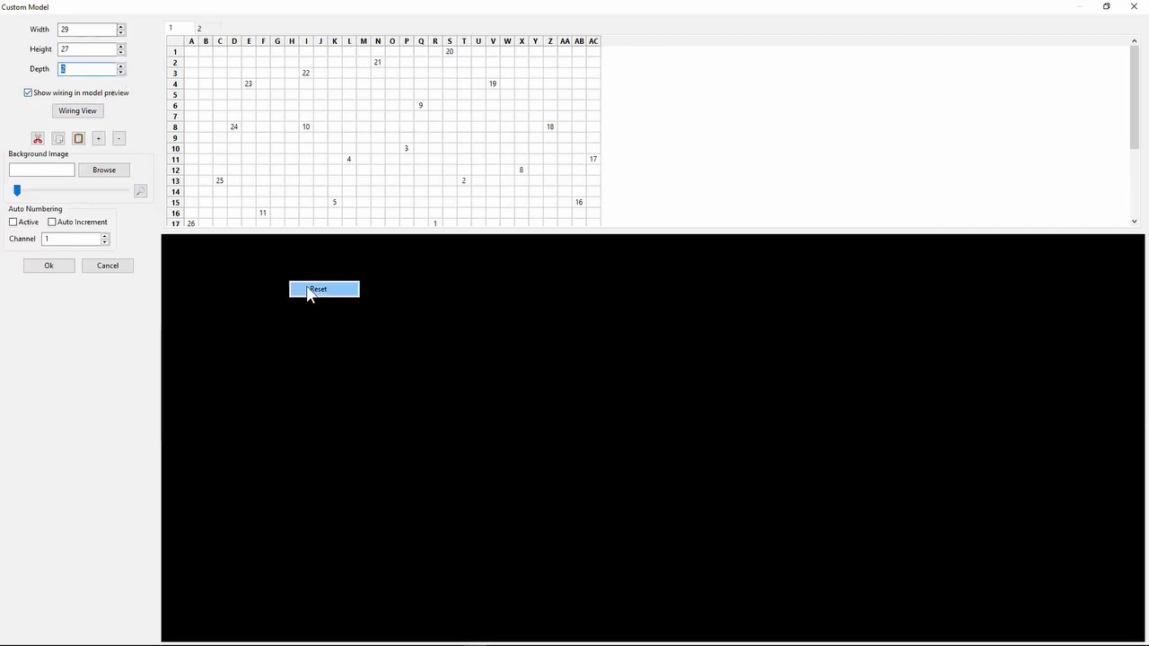
click(310, 290)
click(940, 291)
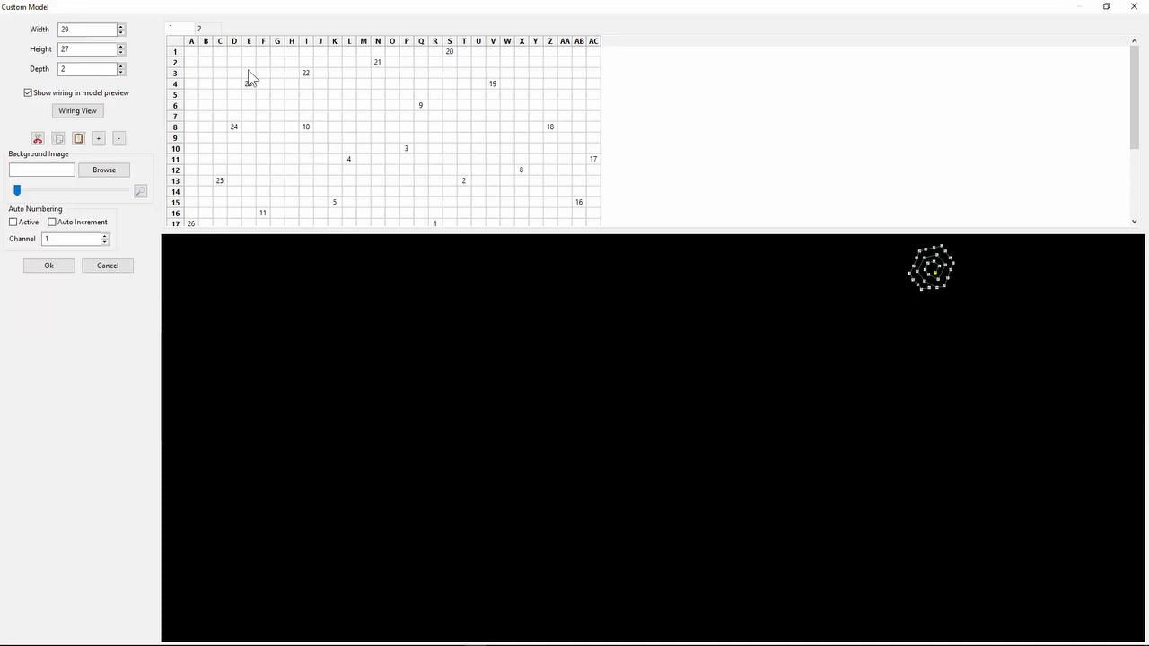
- On layer 2 of the custom model, enter node 56 in cell AC1
click(201, 28)
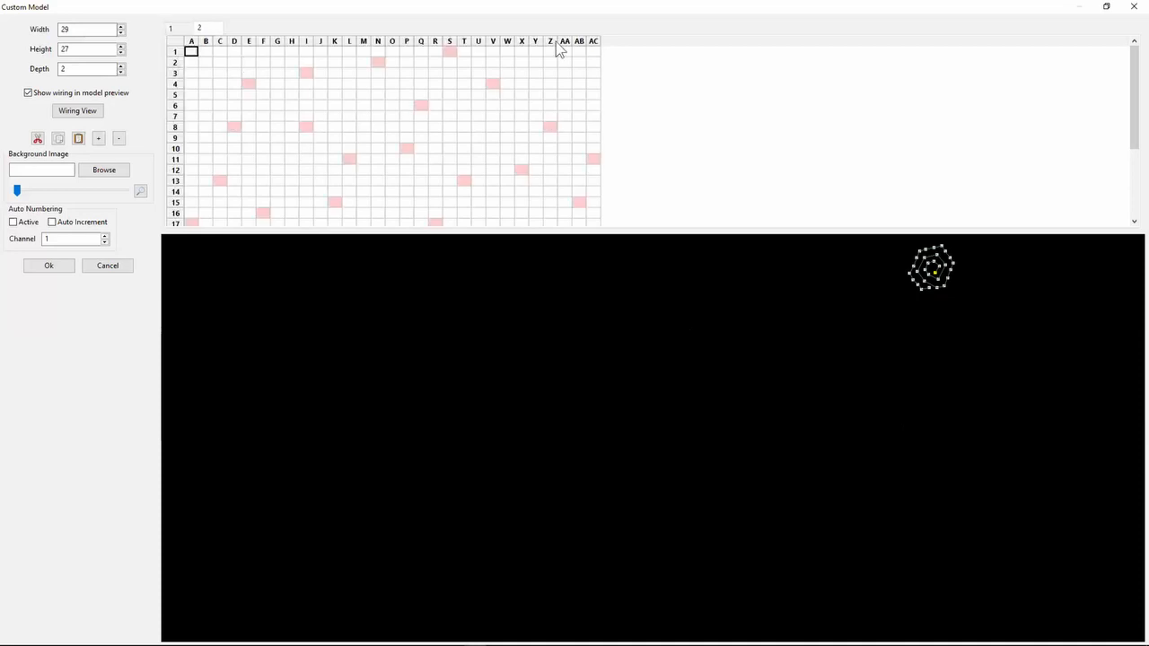
click(594, 52)
text(56)
key(Return)
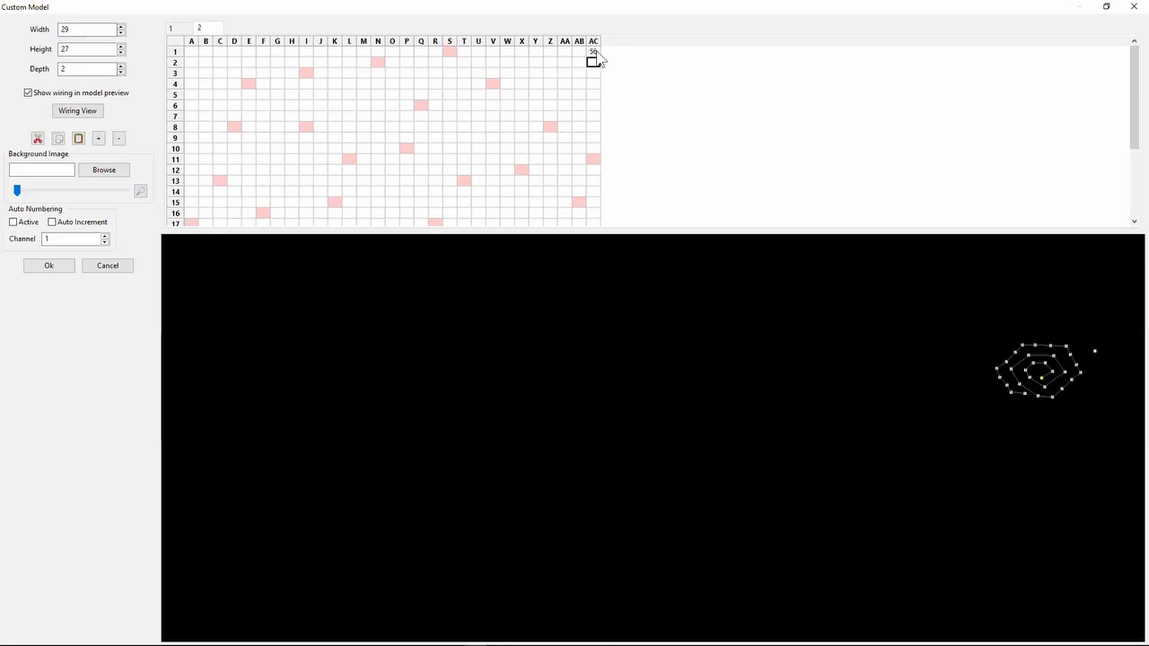
- Rotate the preview to inspect the added node, then enter node 57 in cell A1 of layer 2
click(989, 455)
click(192, 52)
text(57)
key(Return)
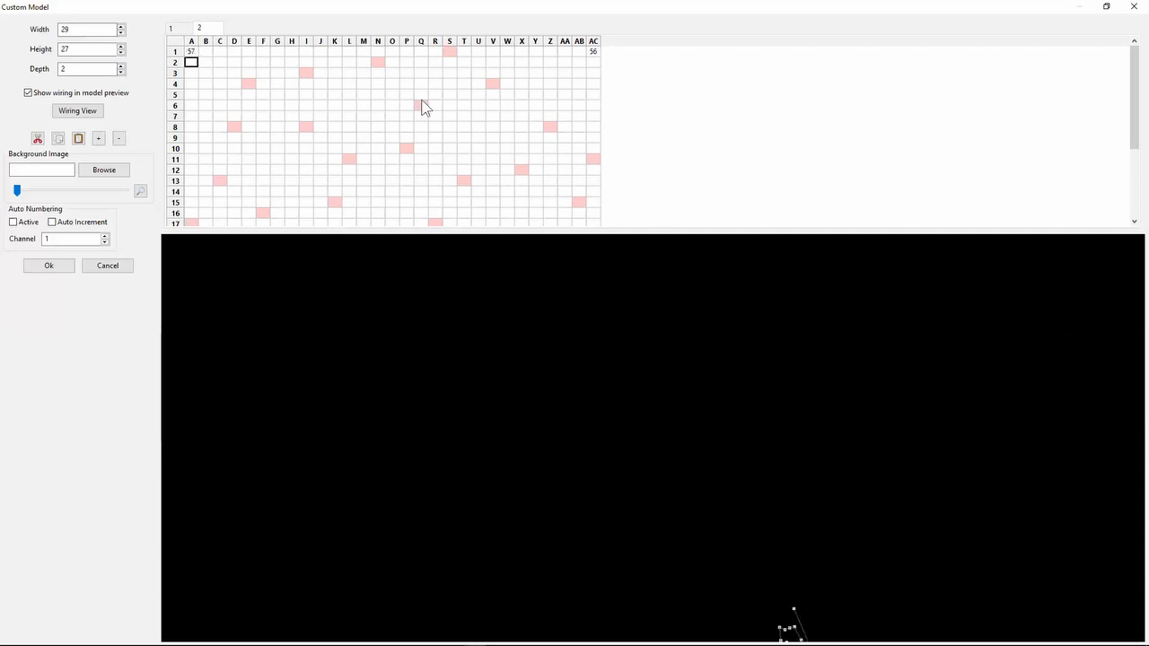
- Reset the preview to inspect the two-layer wiring, then cancel the custom model edits
right_click(685, 367)
click(724, 376)
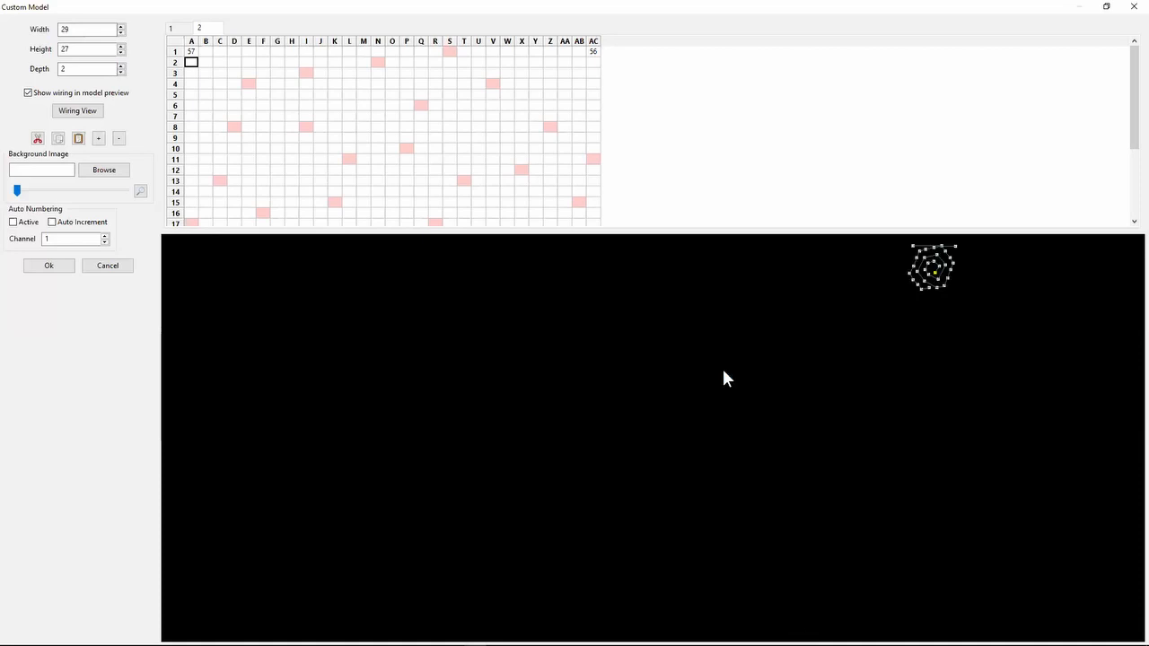
click(989, 303)
click(105, 271)
- Back in Notepad++, highlight the 2019.52 entry on suppressing vendor downloads you don't want
key(alt+Tab)
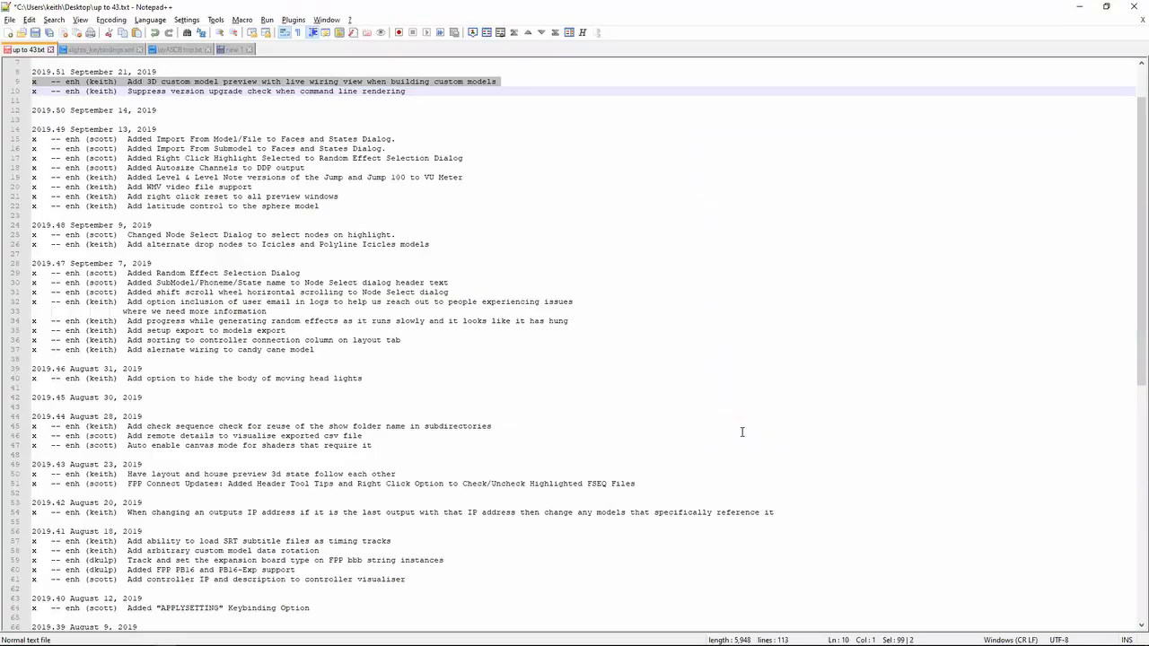
key(Up)
key(Up)
key(Up)
key(Up)
key(Up)
key(Up)
key(Up)
key(Up)
key(Up)
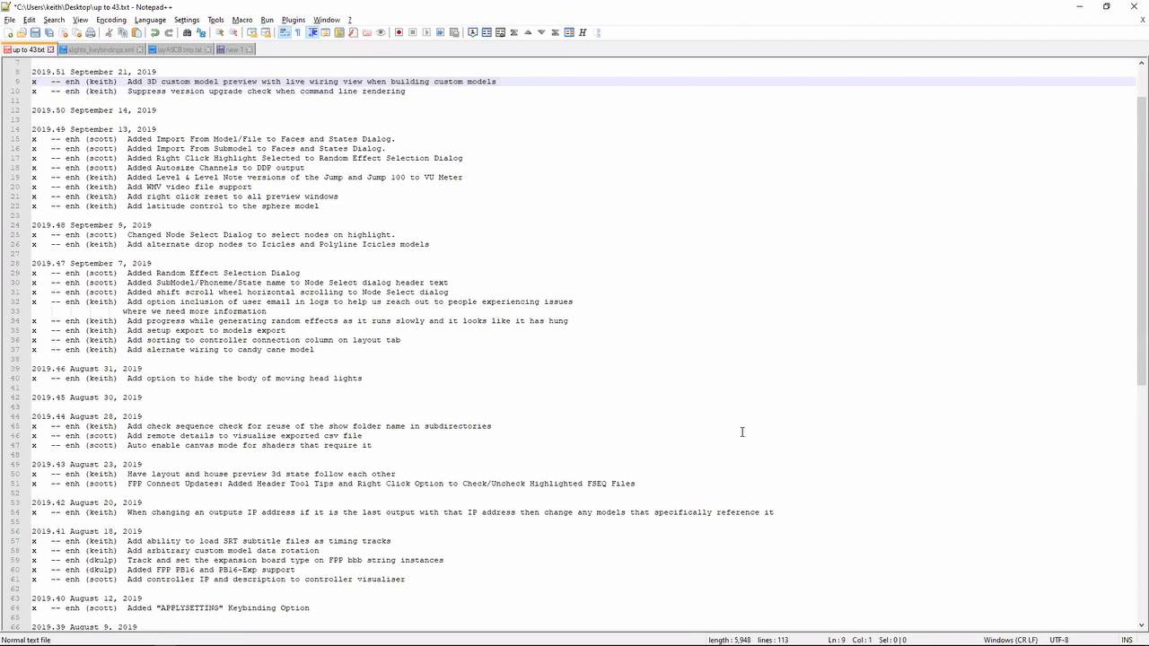
key(Down)
key(Down)
key(Down)
key(Down)
key(Down)
key(Down)
key(Down)
key(Down)
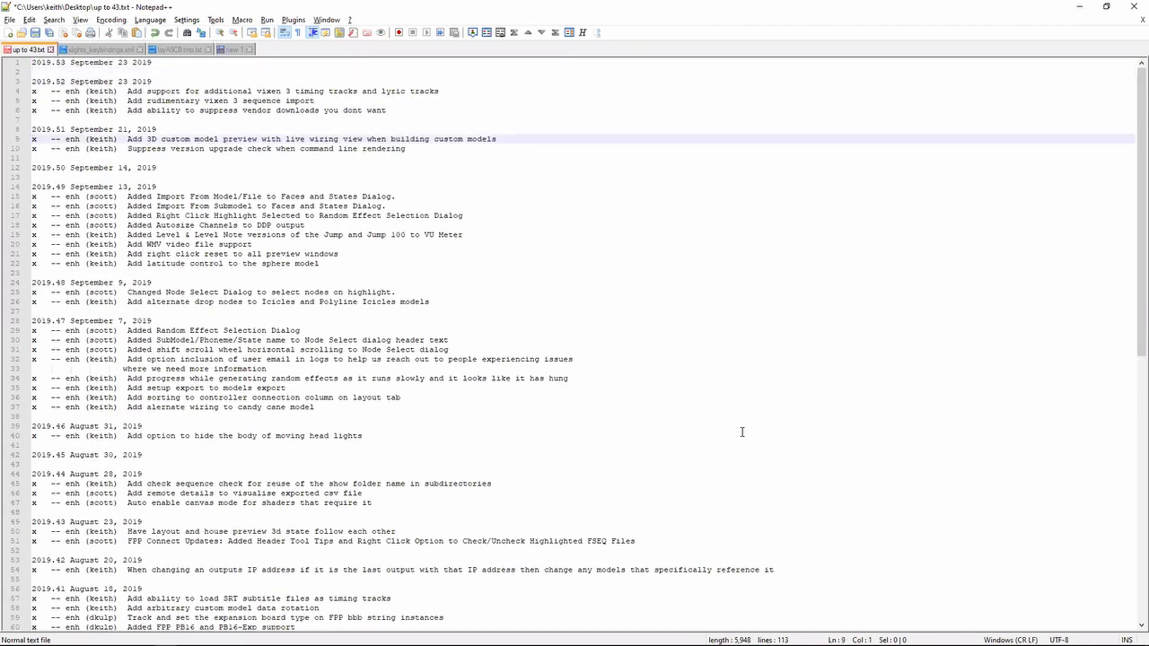
key(Up)
key(Up)
key(shift+Up)
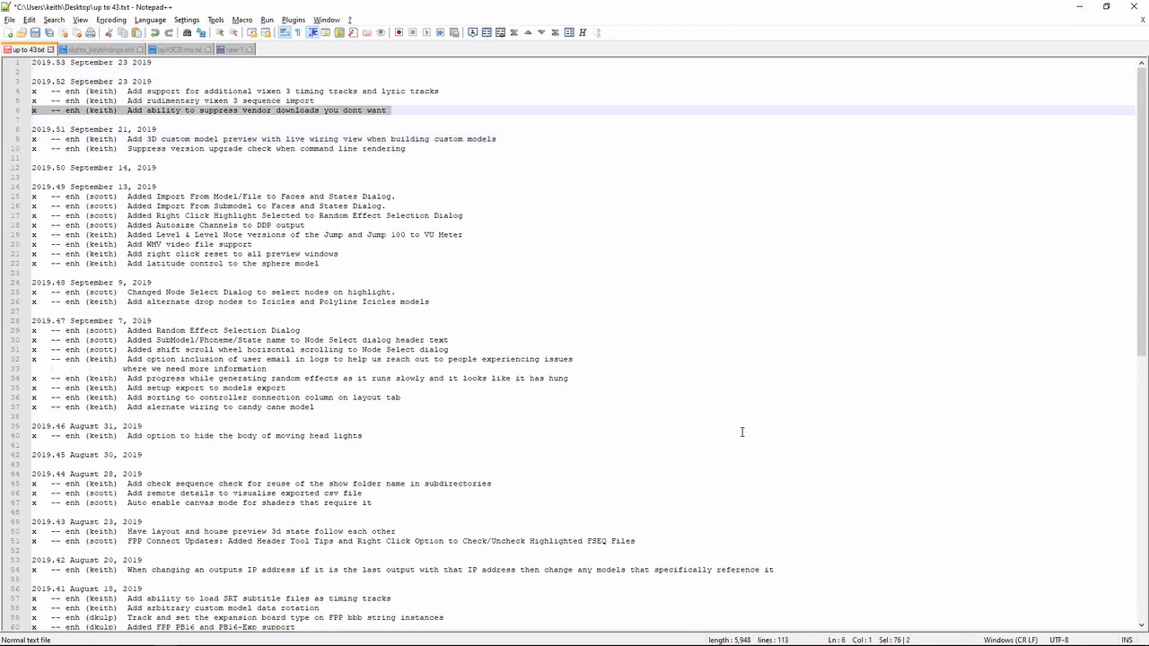
- In the xLights layout, place a downloadable vendor model in the empty area above the vertical matrix to open the vendor model list
key(alt+Tab)
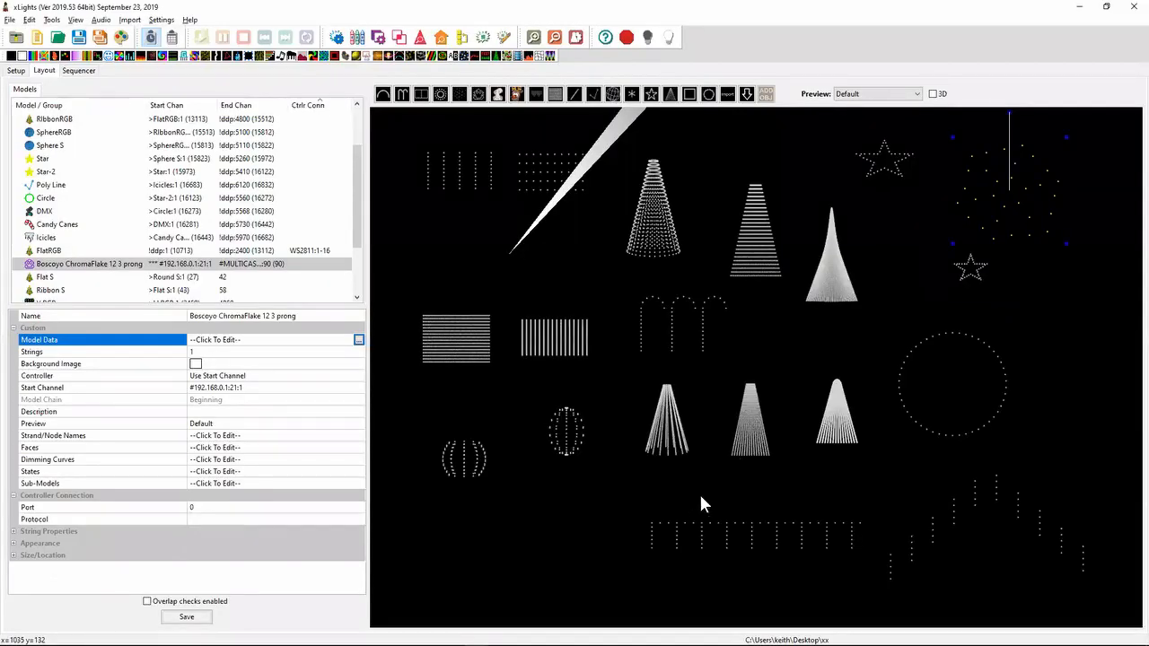
click(746, 94)
drag(552, 236, 611, 305)
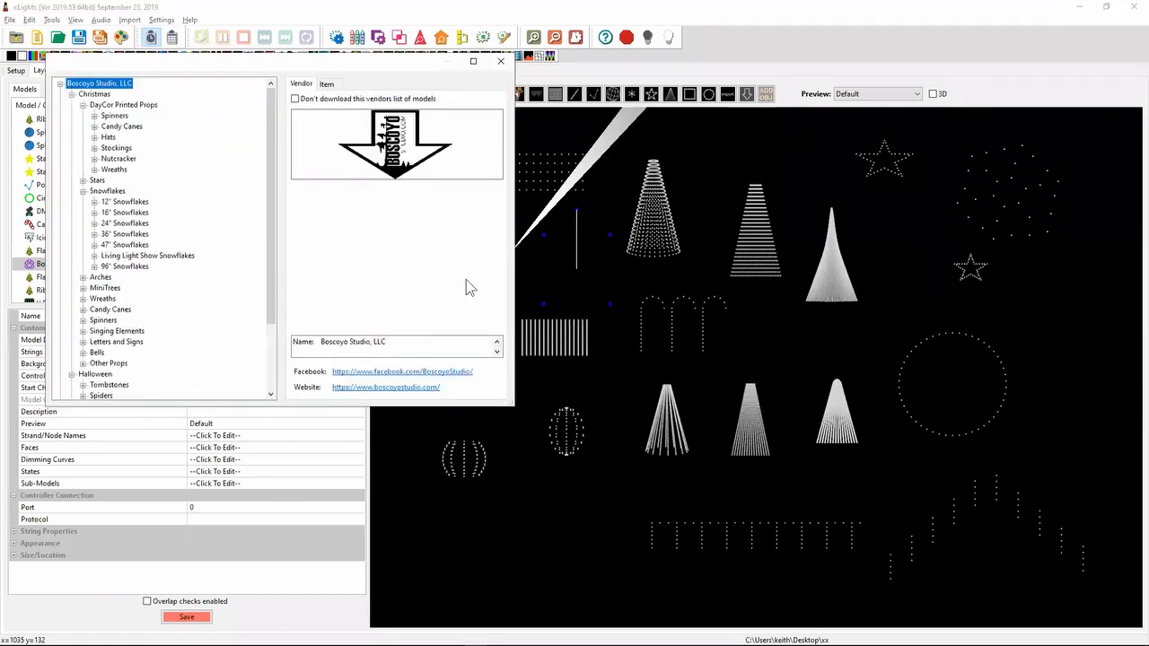
- Review the vendor information and download options for DMX Fixture Library and Boscoyo Studio, LLC
click(60, 84)
click(90, 95)
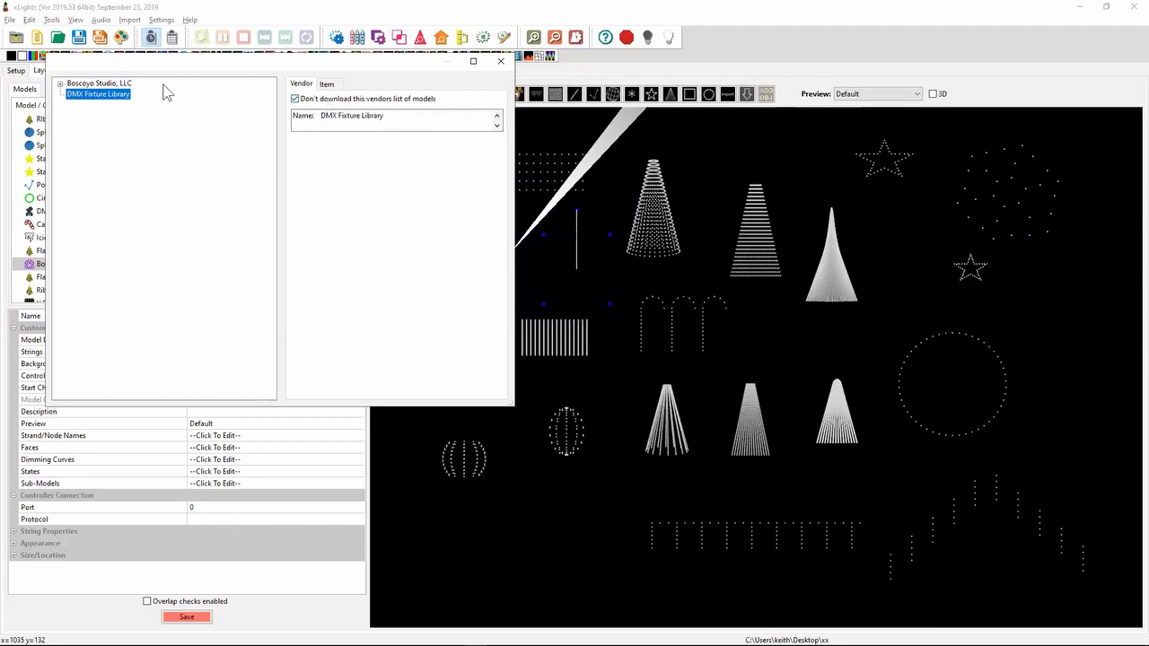
click(60, 84)
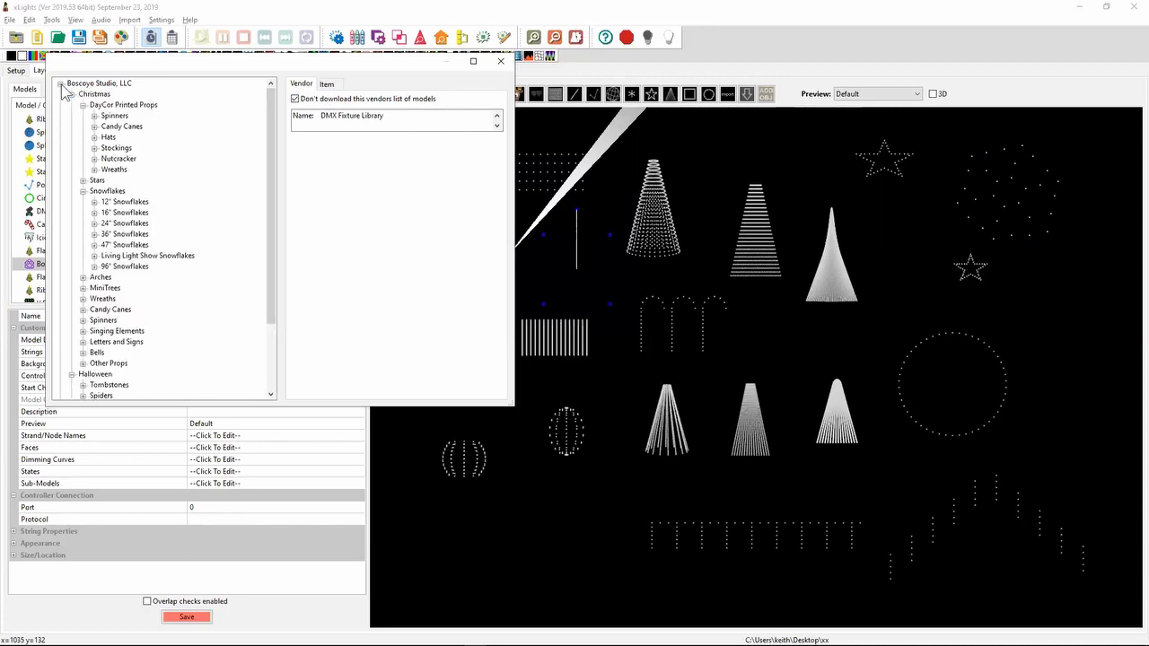
click(93, 84)
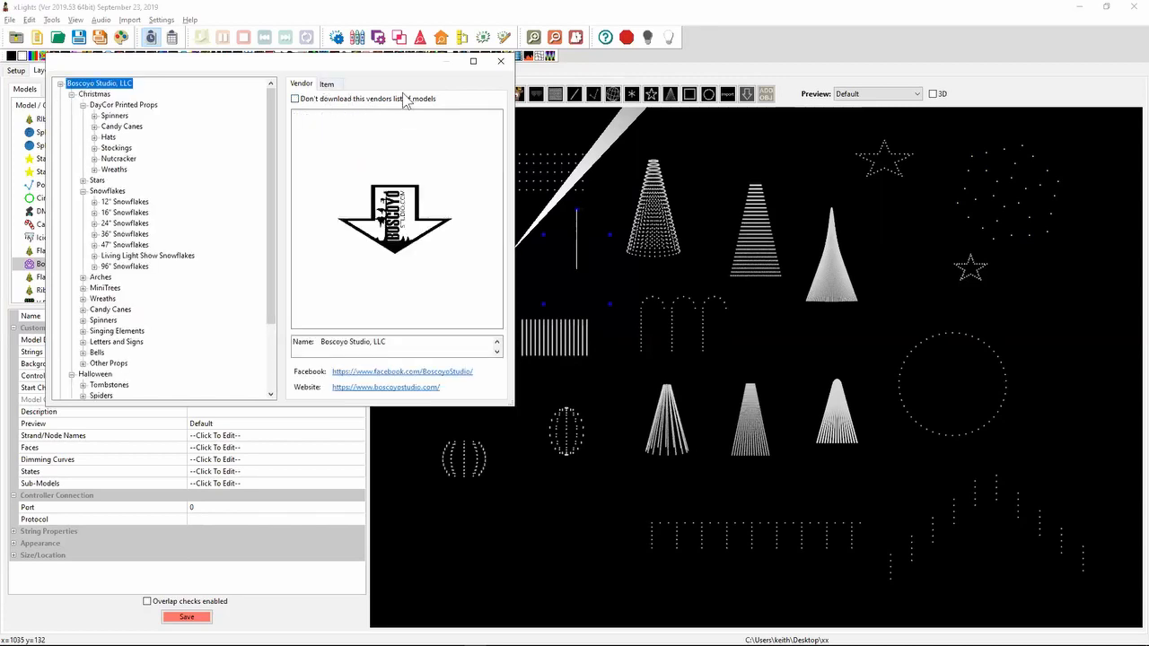
click(60, 83)
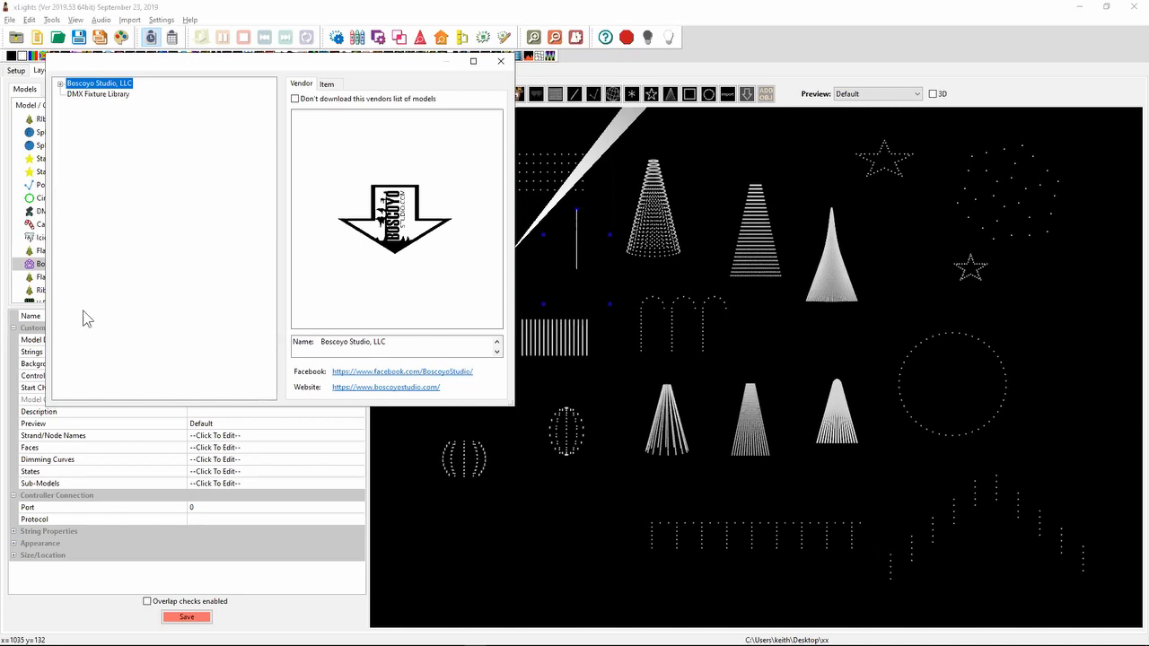
- Suppress downloading of the DMX Fixture Library vendor's model list, close the vendor dialog, and return to Notepad++
click(104, 95)
click(349, 99)
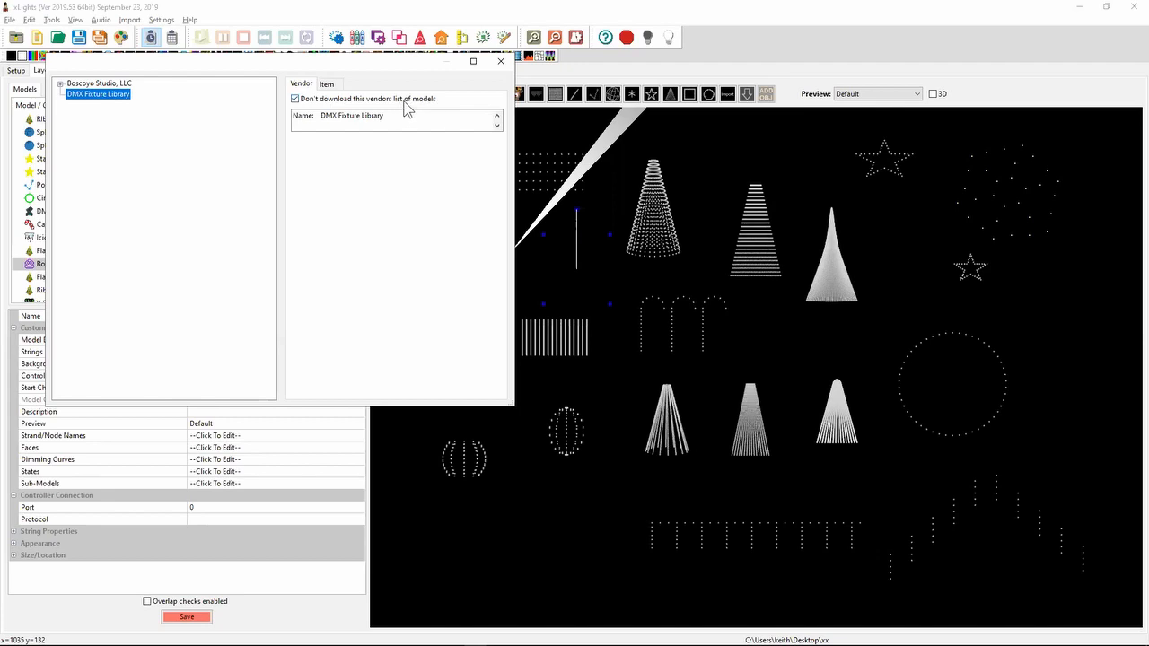
click(499, 62)
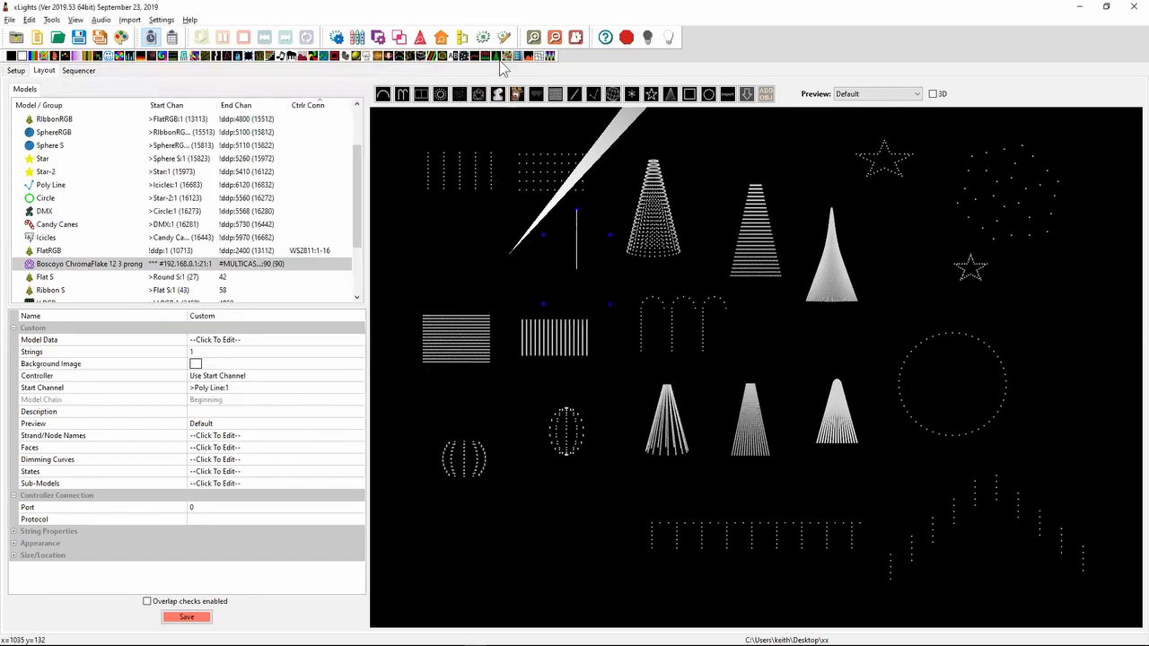
key(alt+Tab)
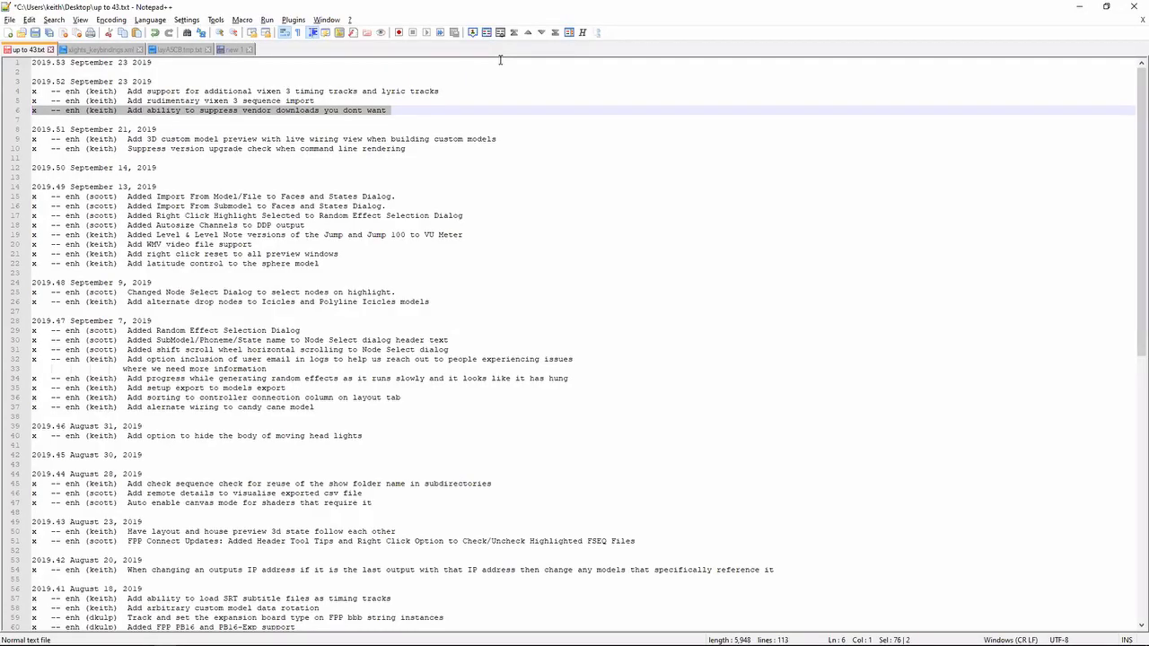
- Highlight the 2019.52 release note on rudimentary Vixen 3 sequence import
key(Up)
key(shift+Down)
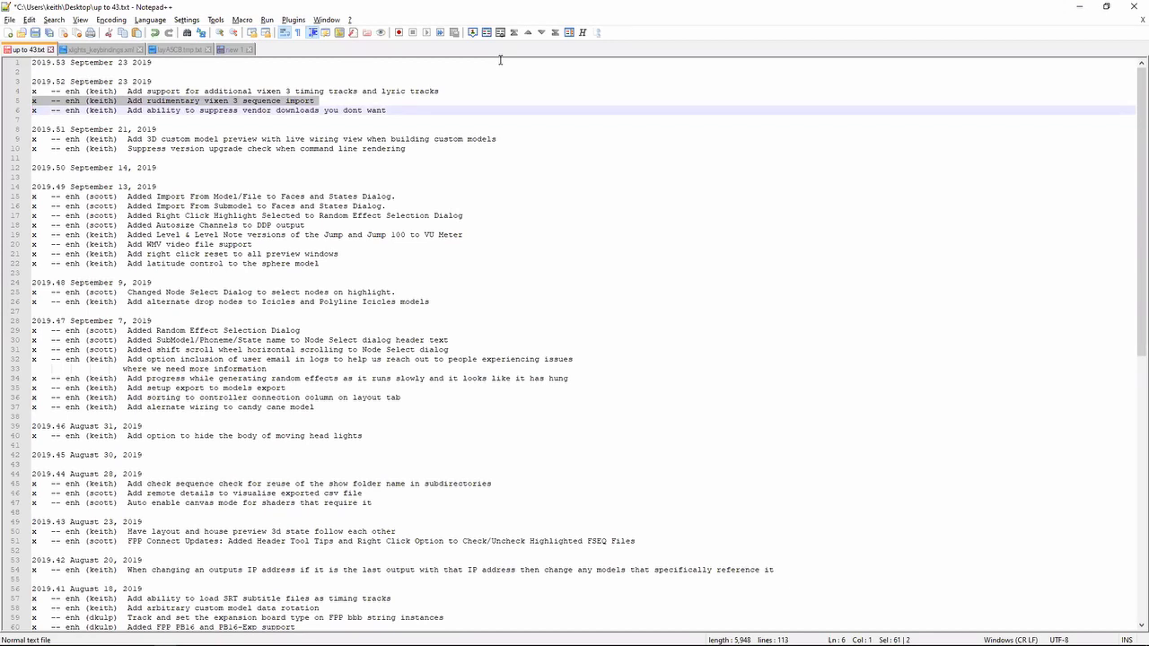
key(shift+Down)
key(shift+Left)
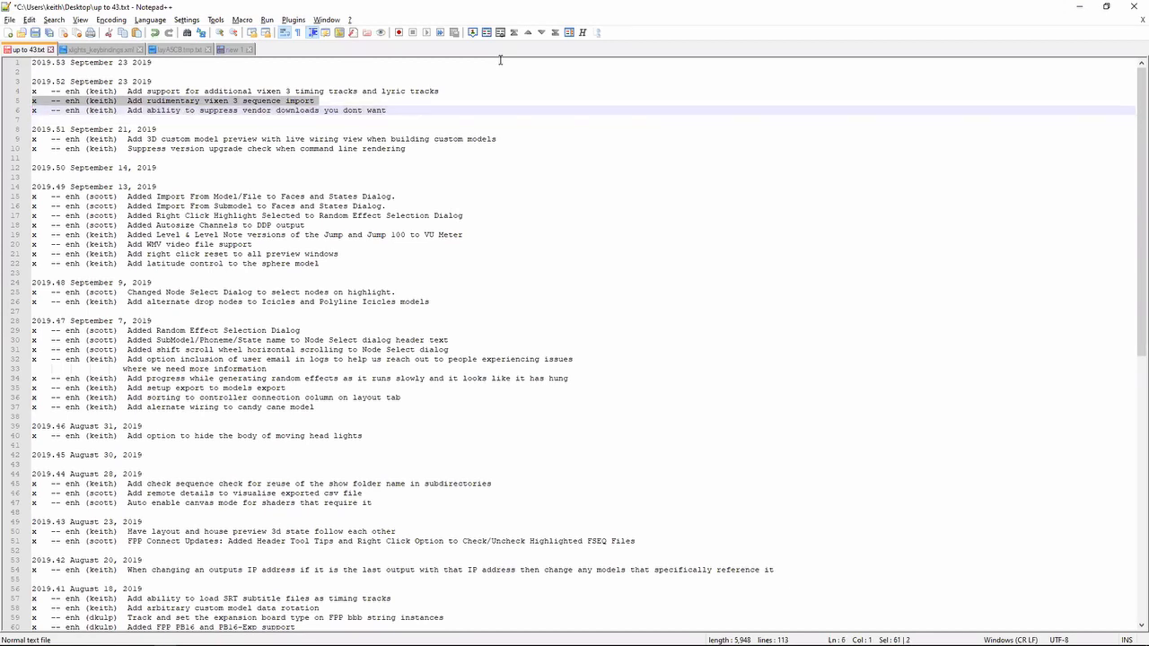
- Switch to xLights and start importing a timing track from the timing rows in the sequencer
key(alt+Tab)
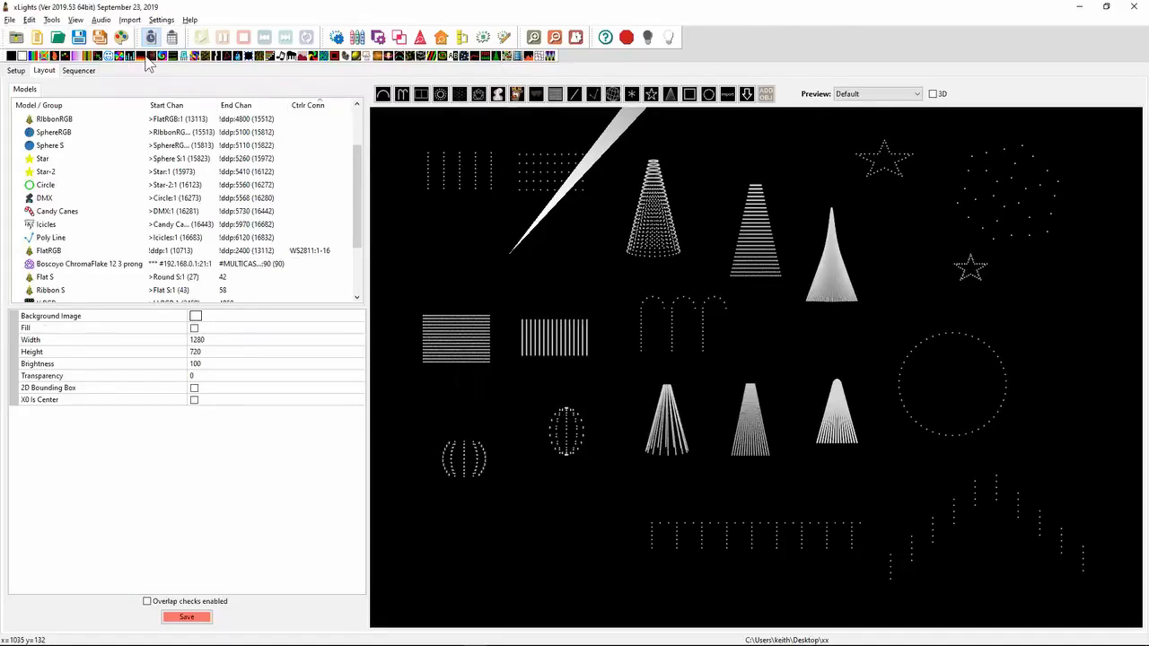
click(81, 70)
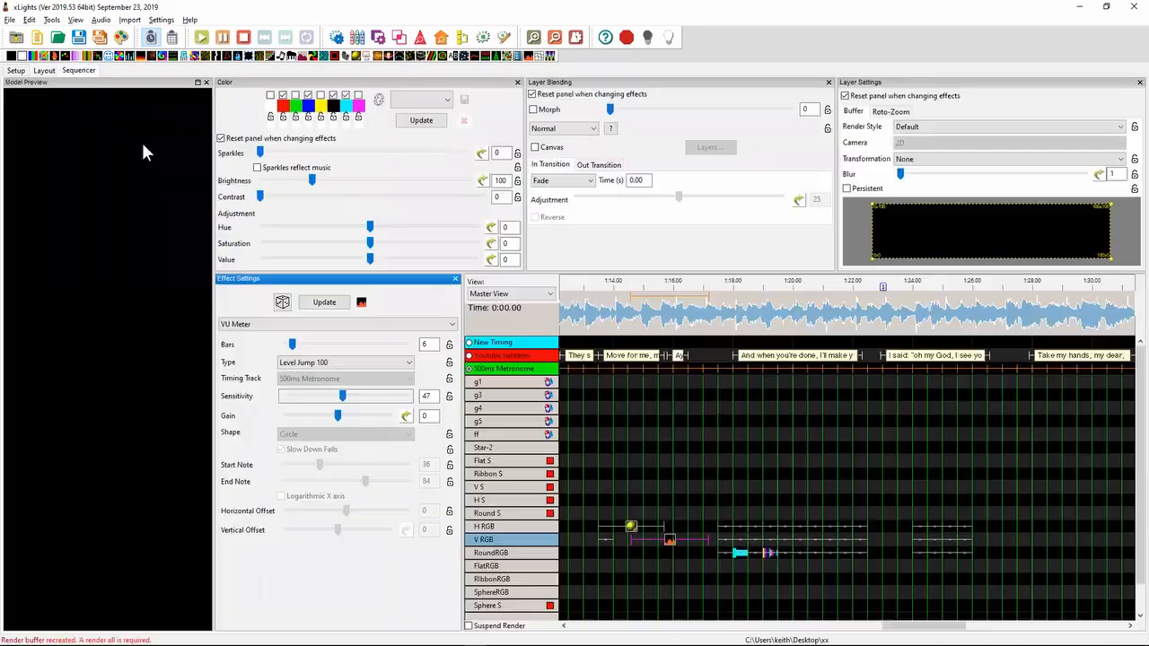
right_click(521, 361)
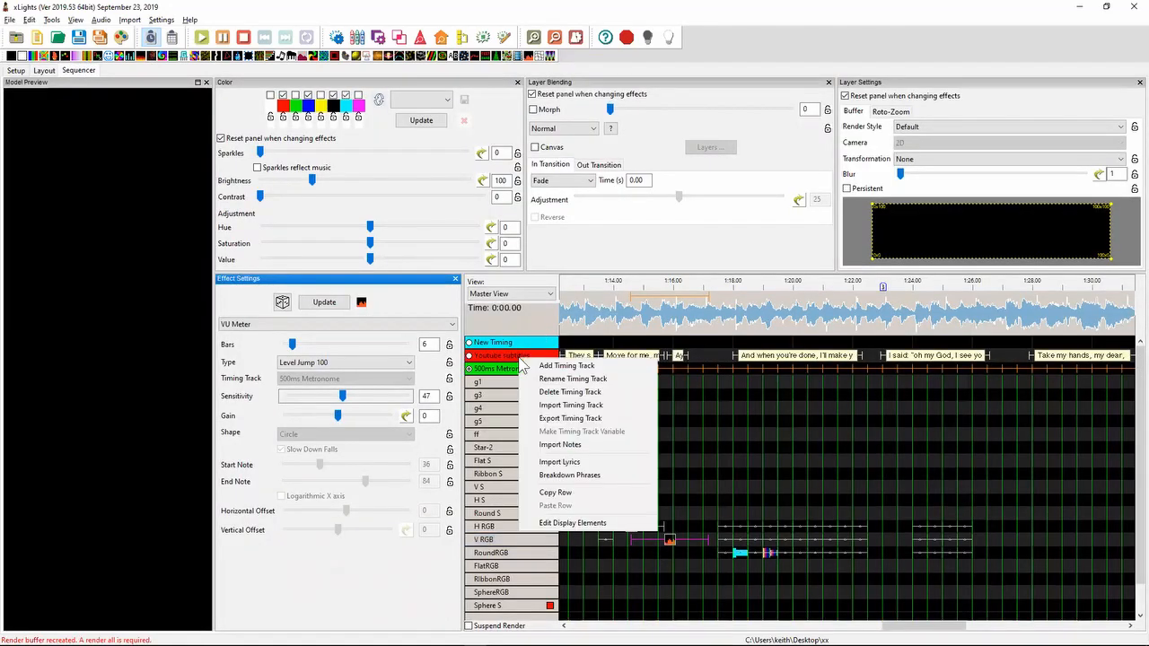
click(571, 406)
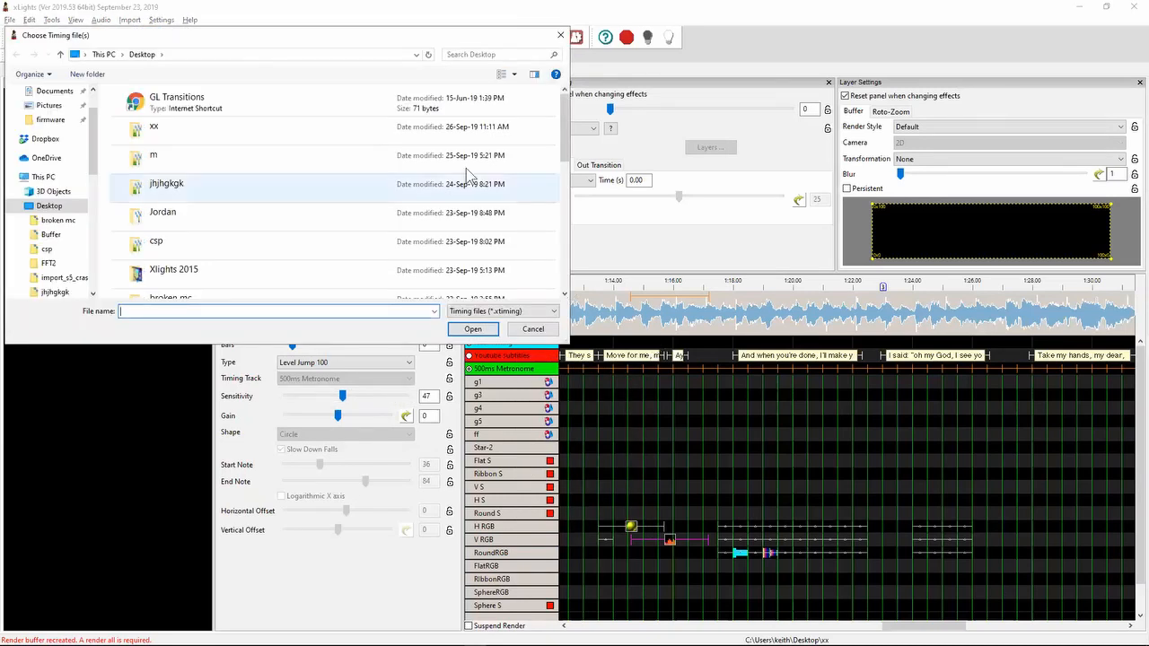
- Try to find the Vixen timing files by searching the Desktop for *.tim and looking in the Jordan folder
click(455, 55)
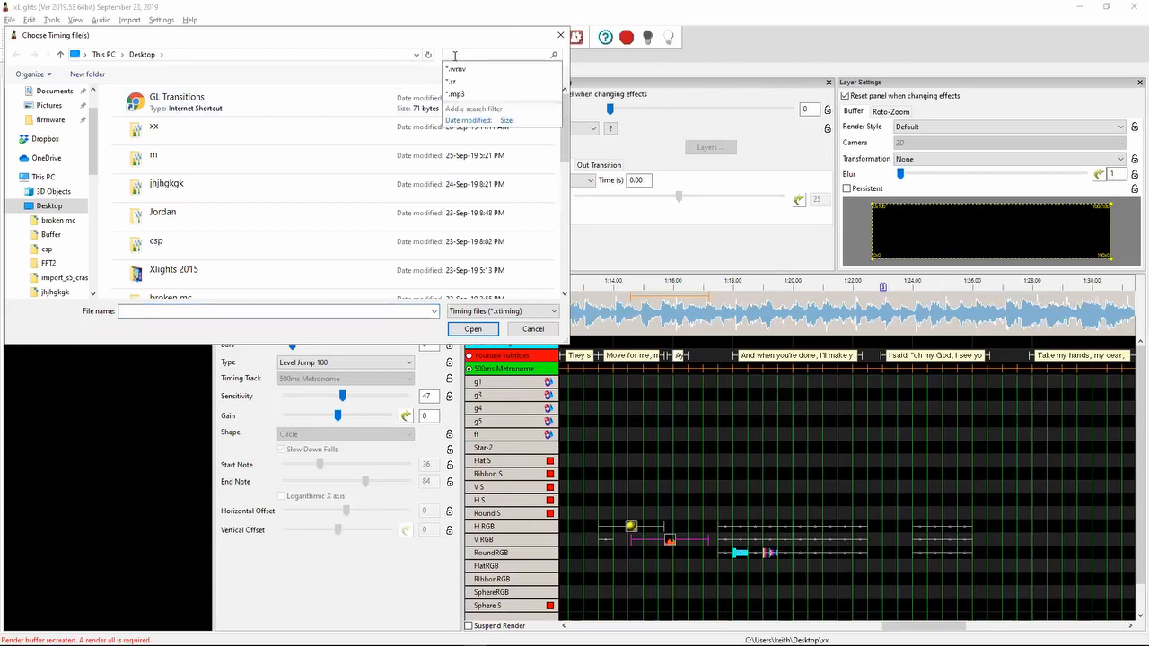
text(*.tim)
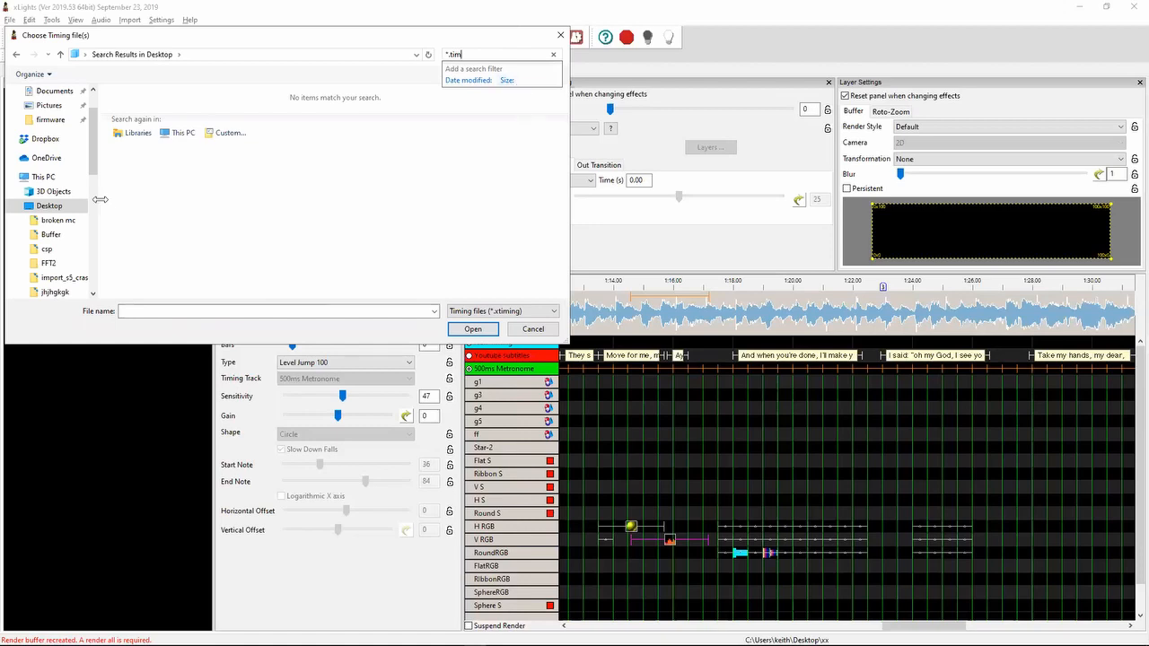
click(70, 208)
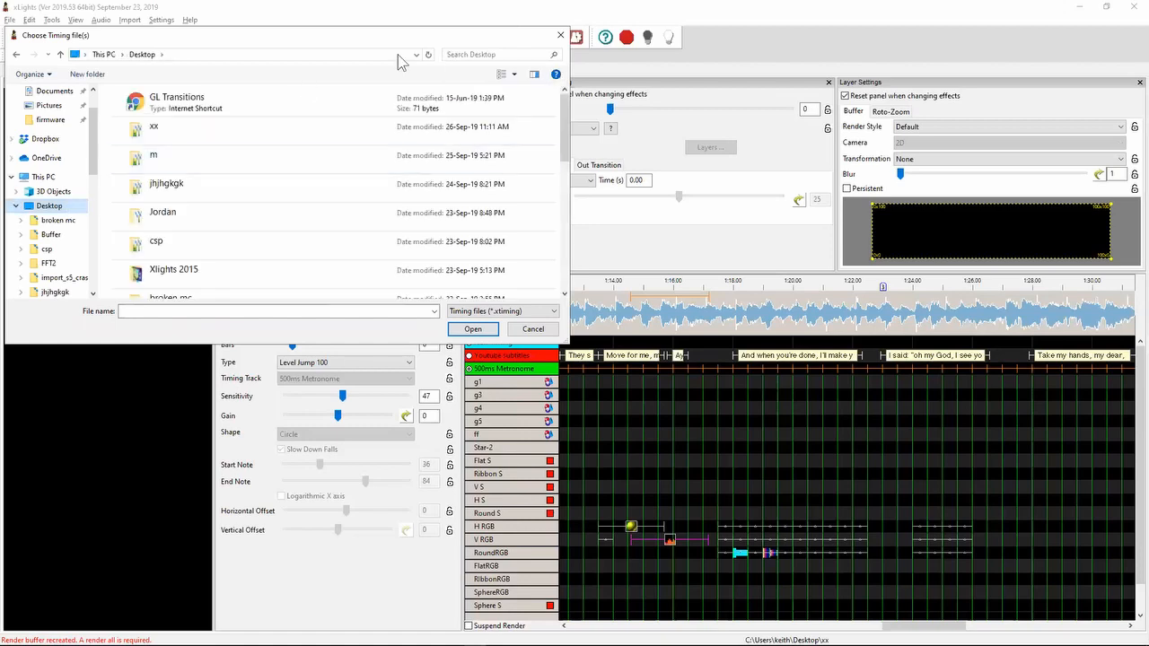
click(451, 52)
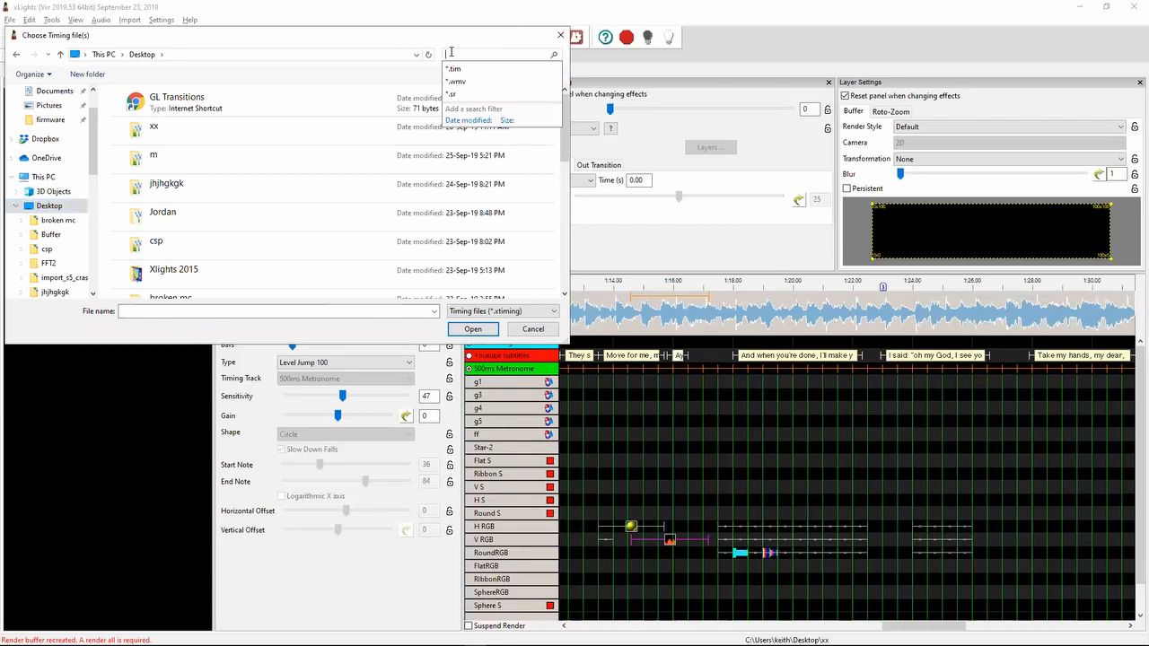
click(464, 69)
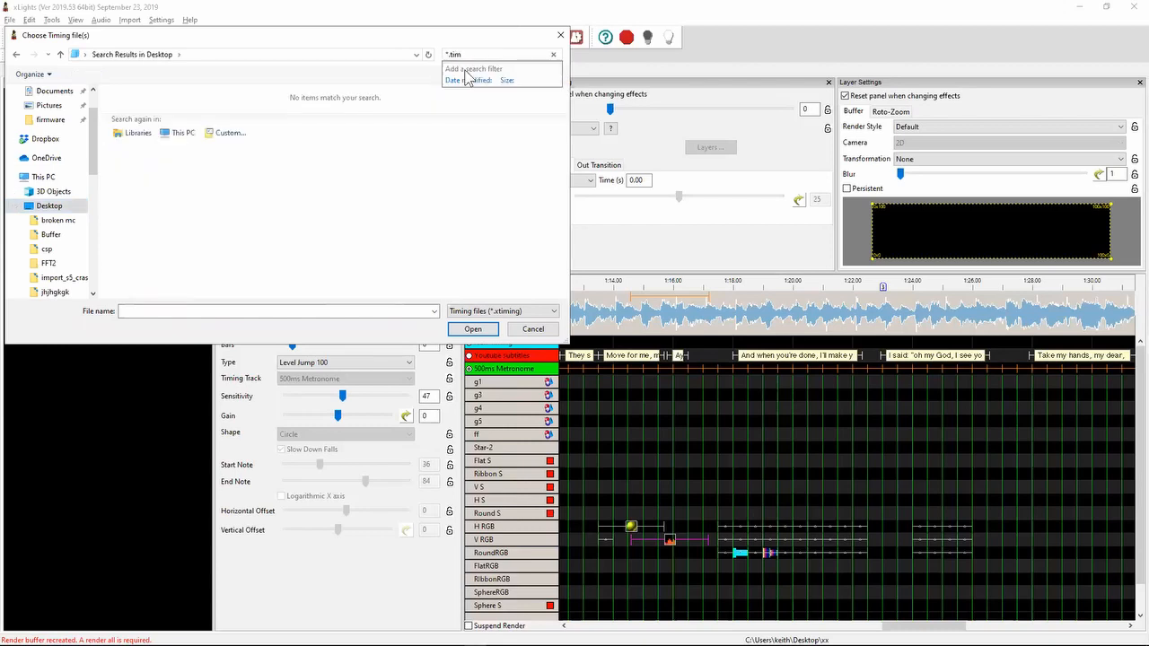
click(92, 292)
scroll(93, 293, down, 1)
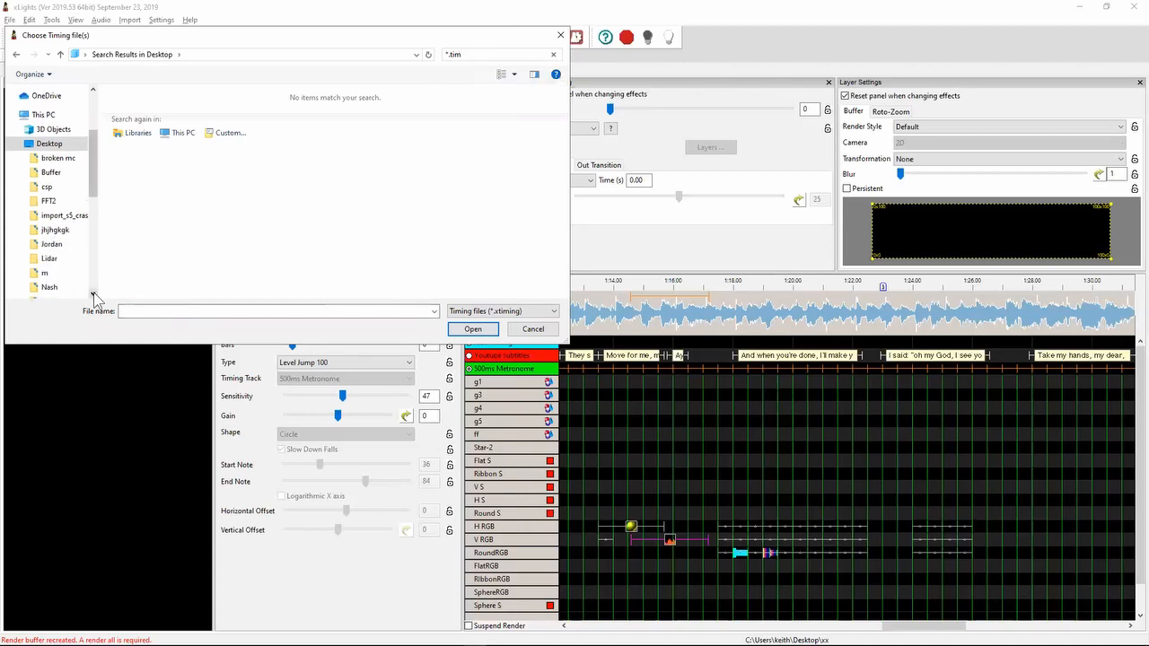
click(64, 250)
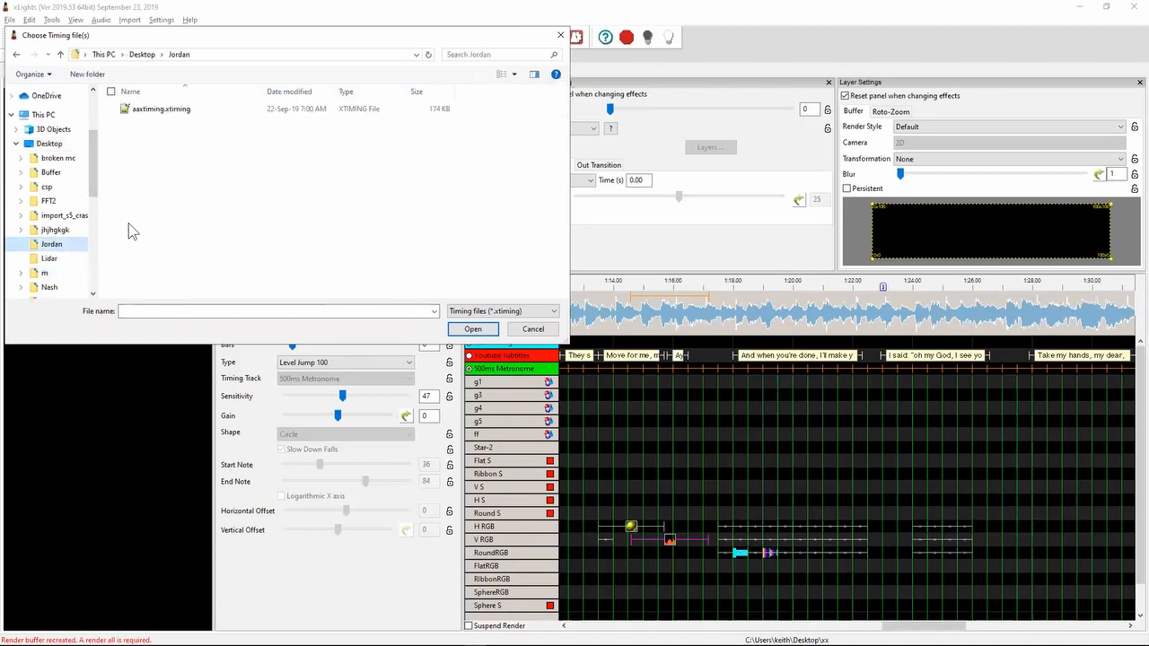
- Set the file type to Vixen 3 (*.tim), search the Desktop for *.tim, and open LegoSong5.tim
click(498, 311)
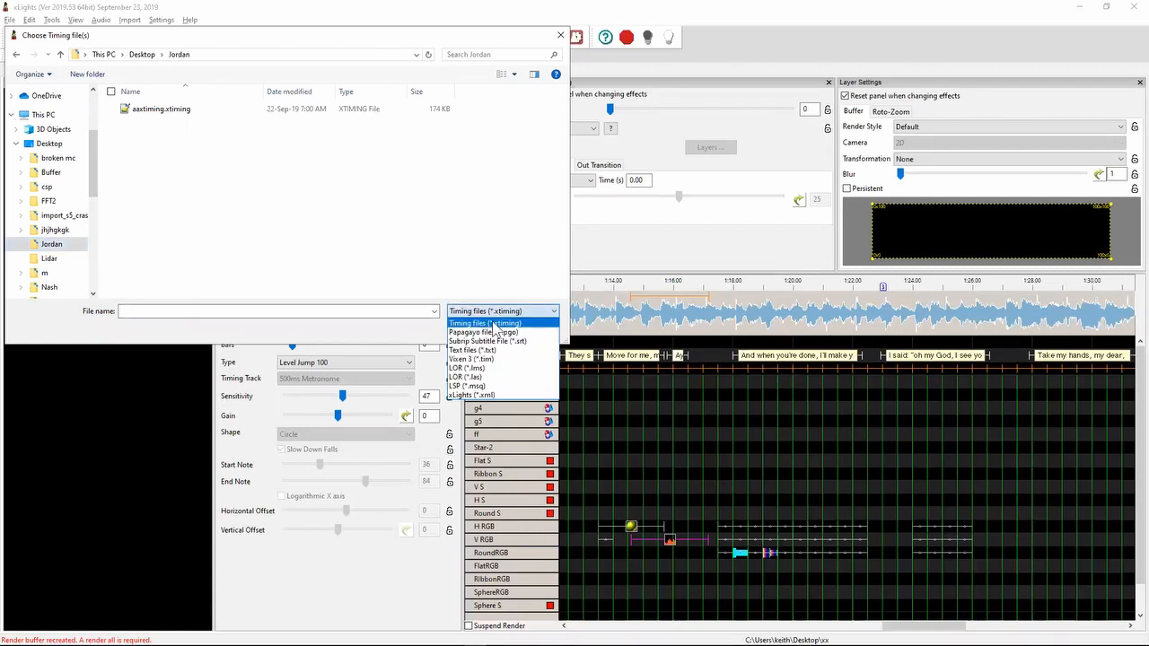
click(503, 360)
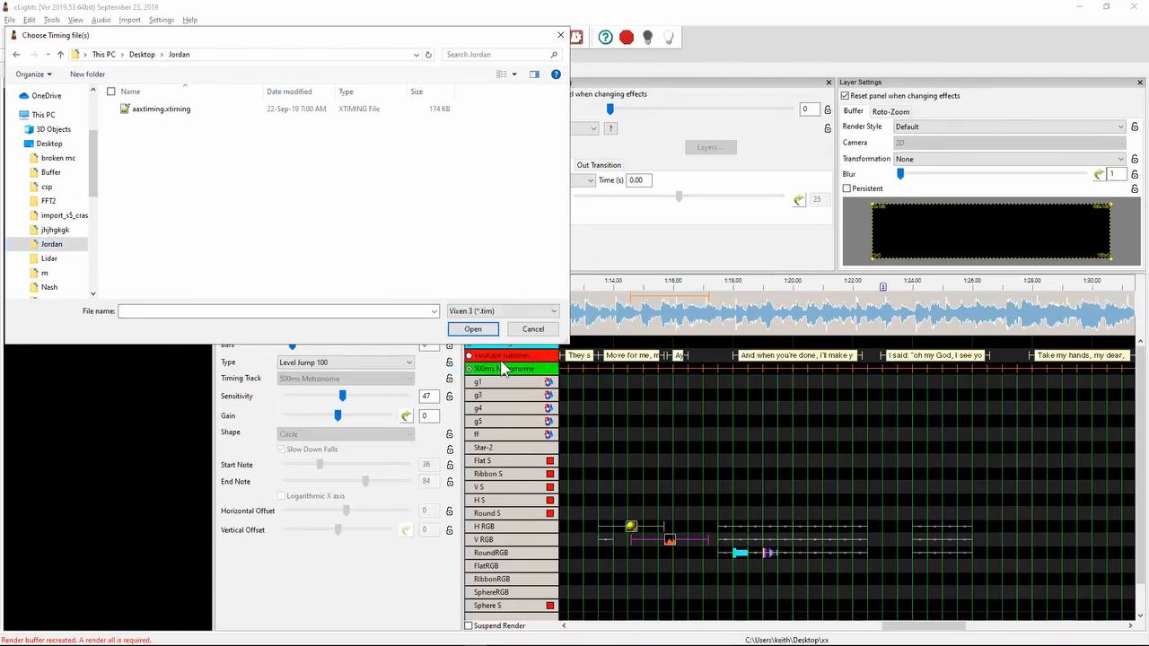
click(50, 145)
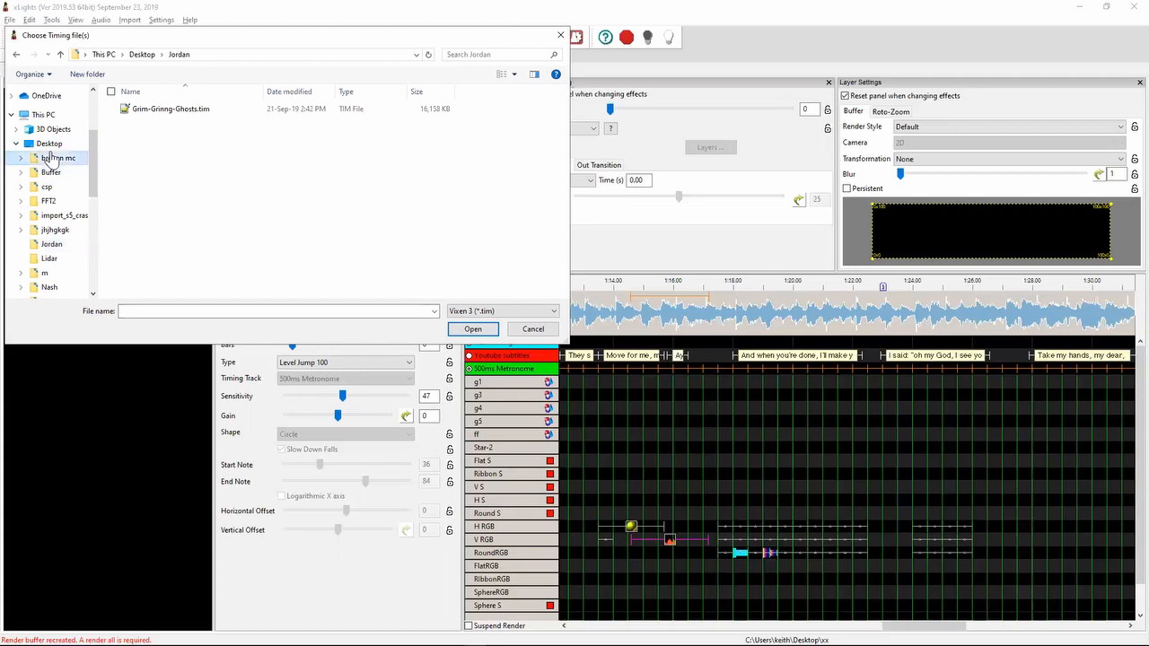
click(478, 52)
text(*)
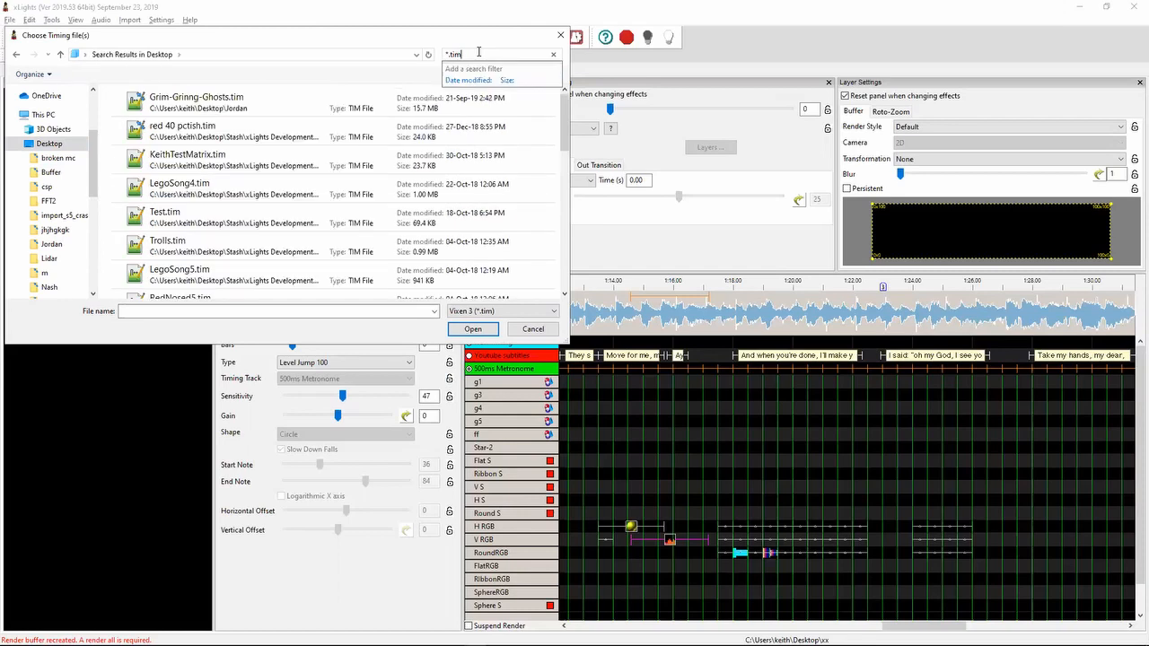
double_click(194, 273)
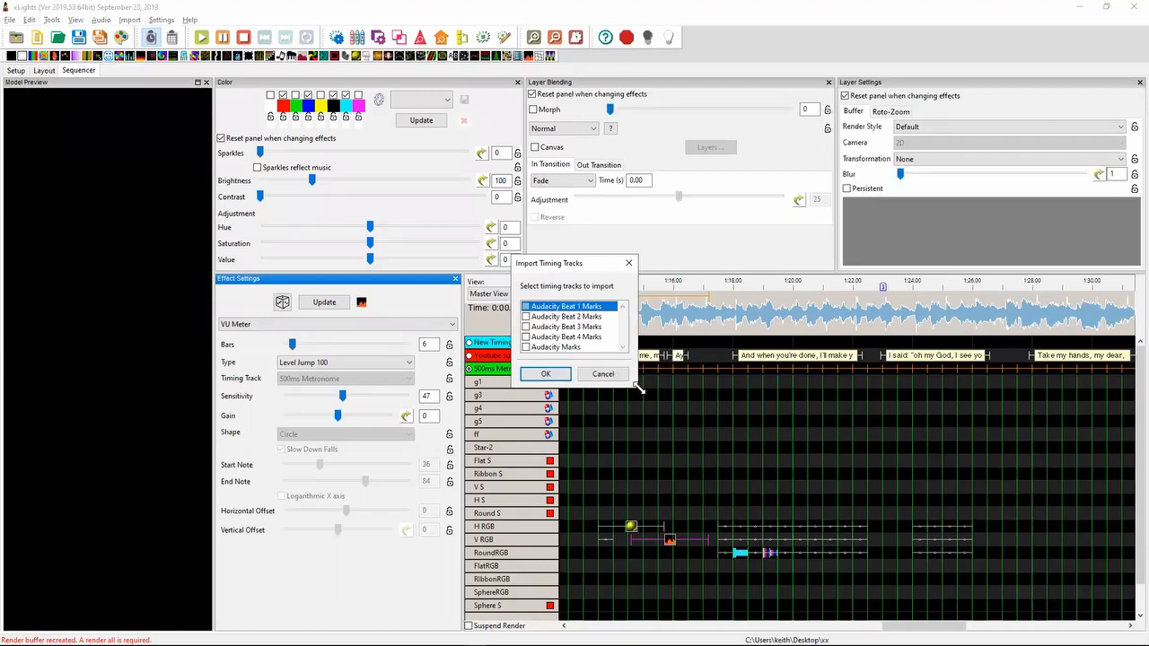
- Import the Audacity Beat 1 Marks and Audacity Marks timing tracks, enlarging the track selection dialog to see the full list
drag(639, 388, 744, 484)
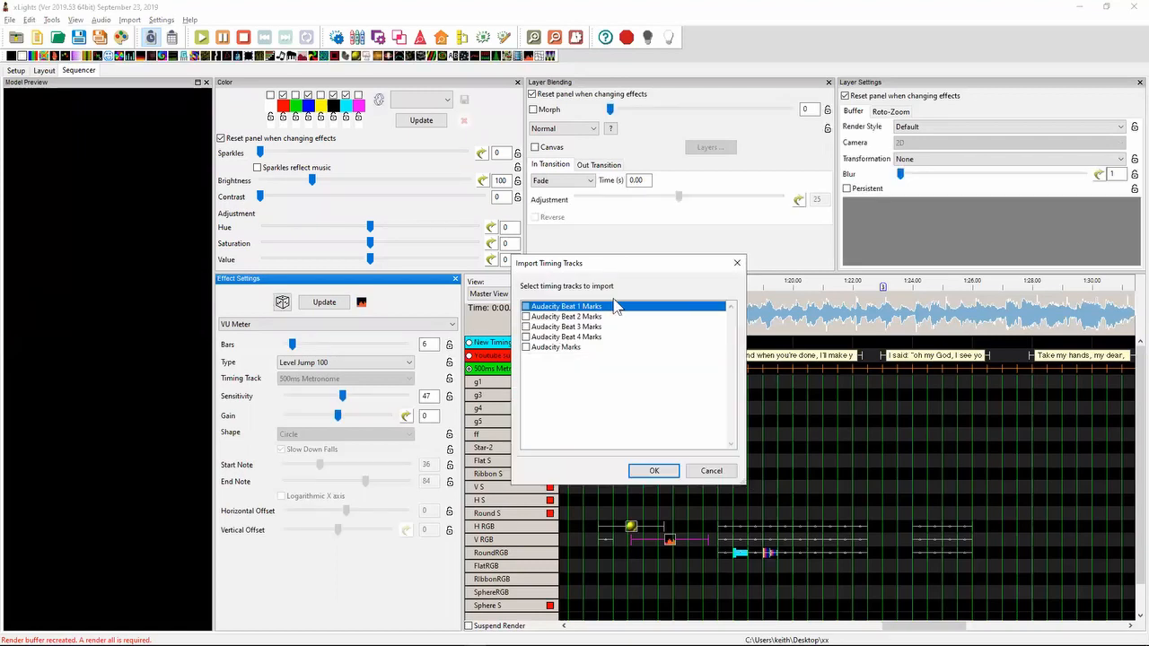
click(527, 307)
click(539, 347)
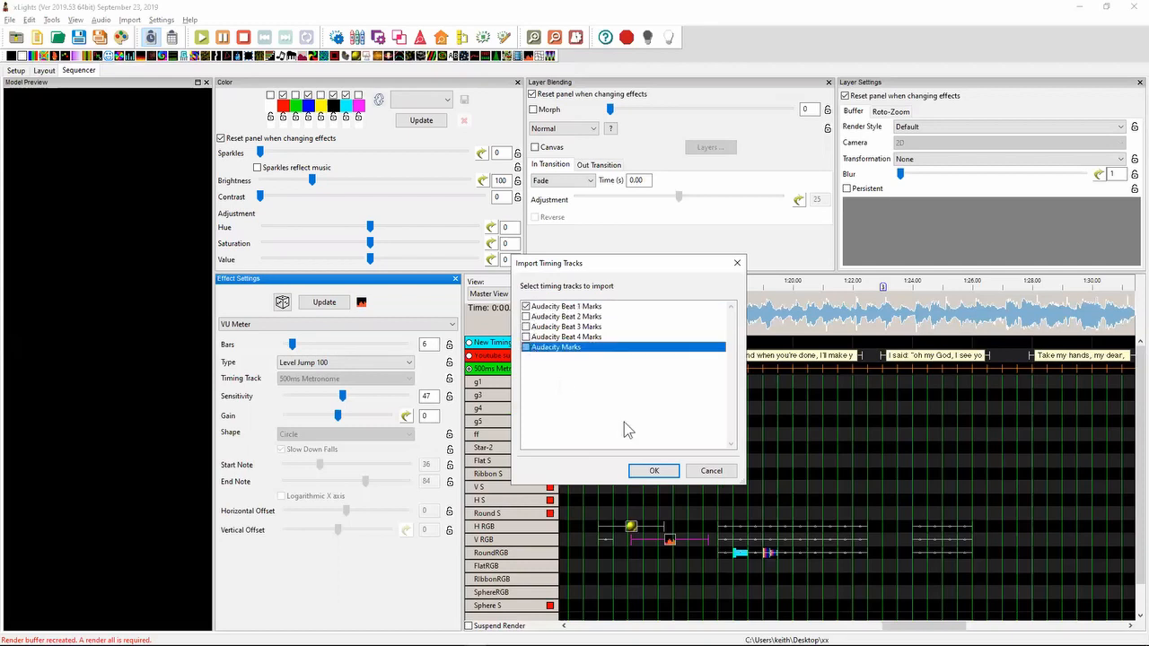
click(526, 348)
click(653, 471)
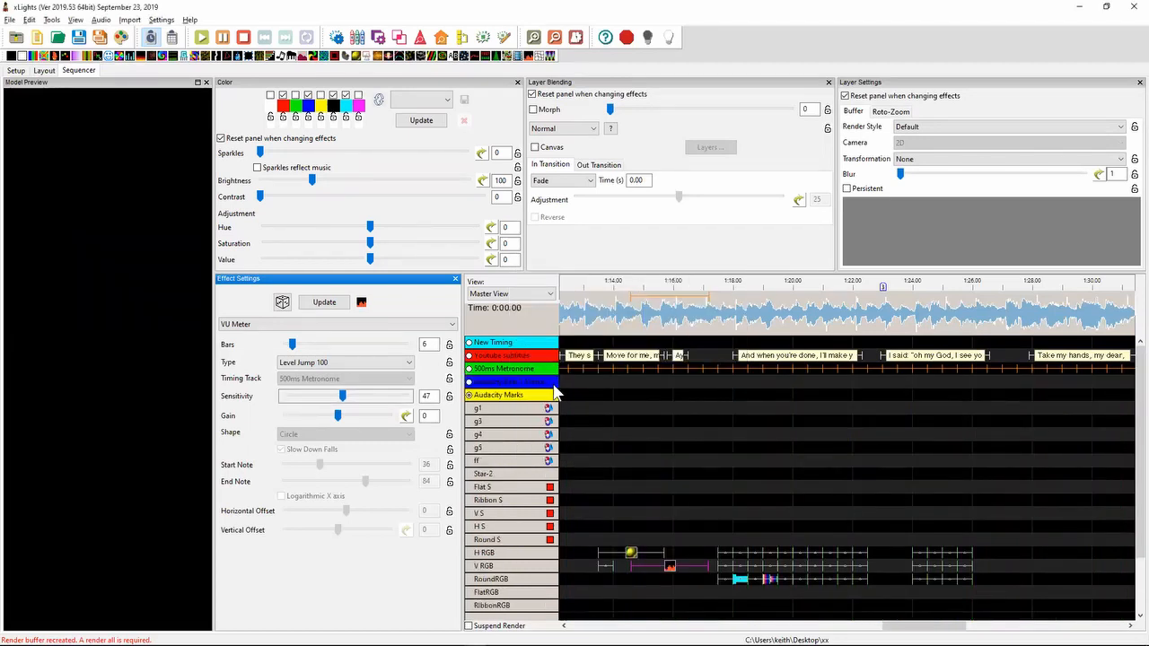
- Start an effects import from the Vixen 3.x sequence LegoSong4.tim and accept the experimental import warning
click(130, 20)
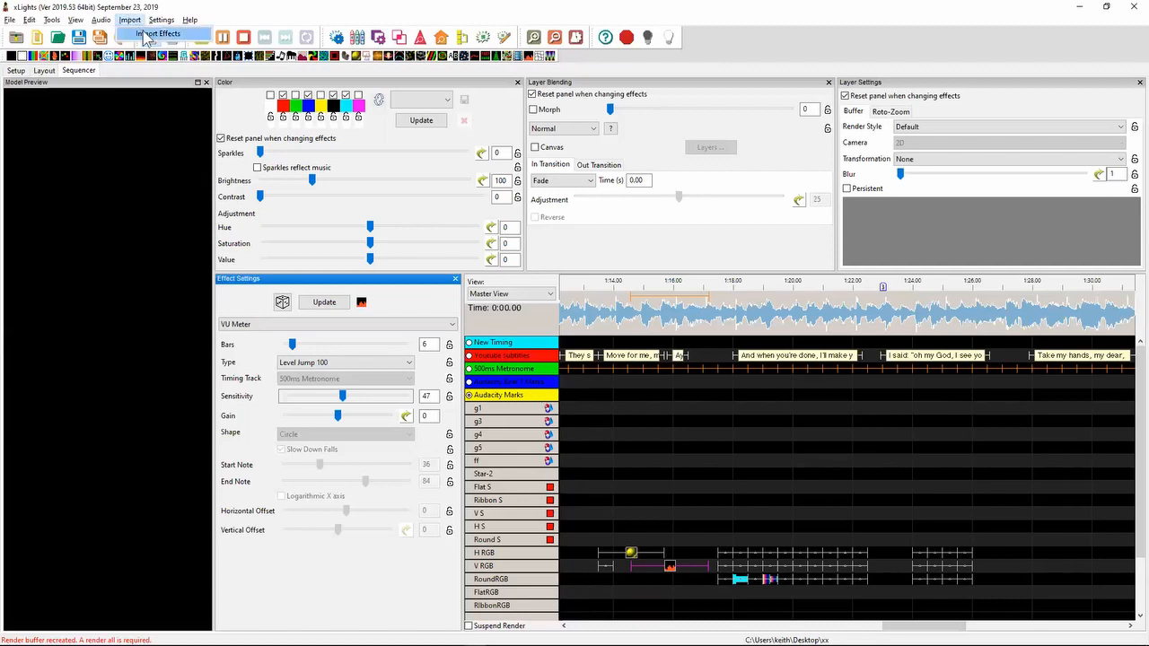
click(145, 34)
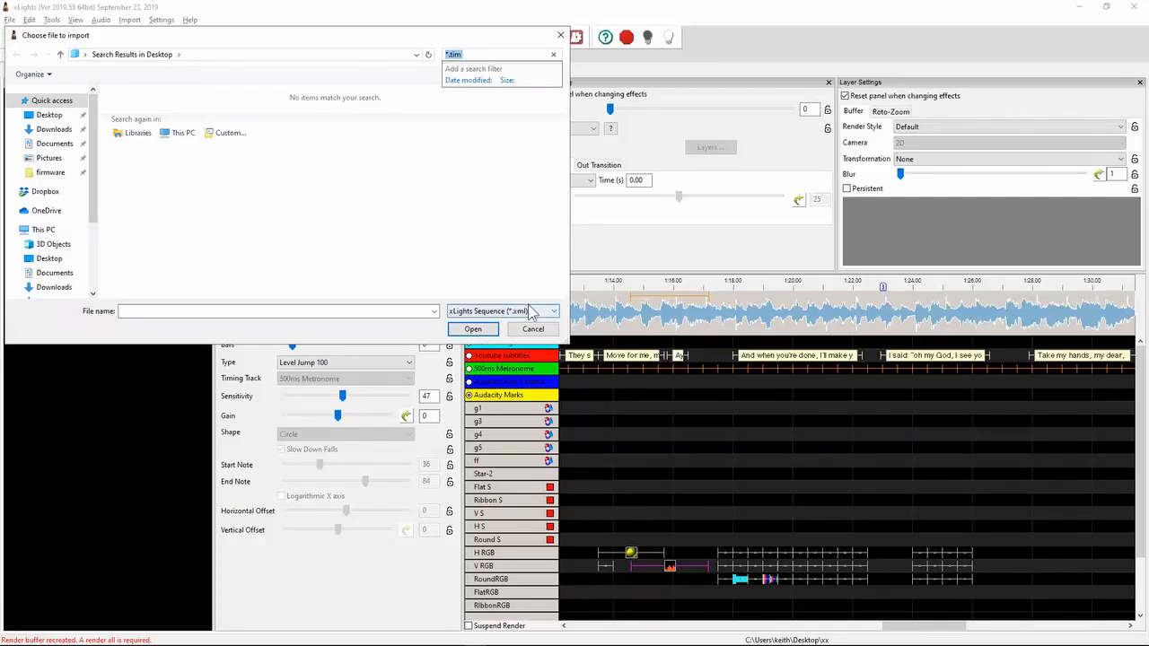
click(531, 311)
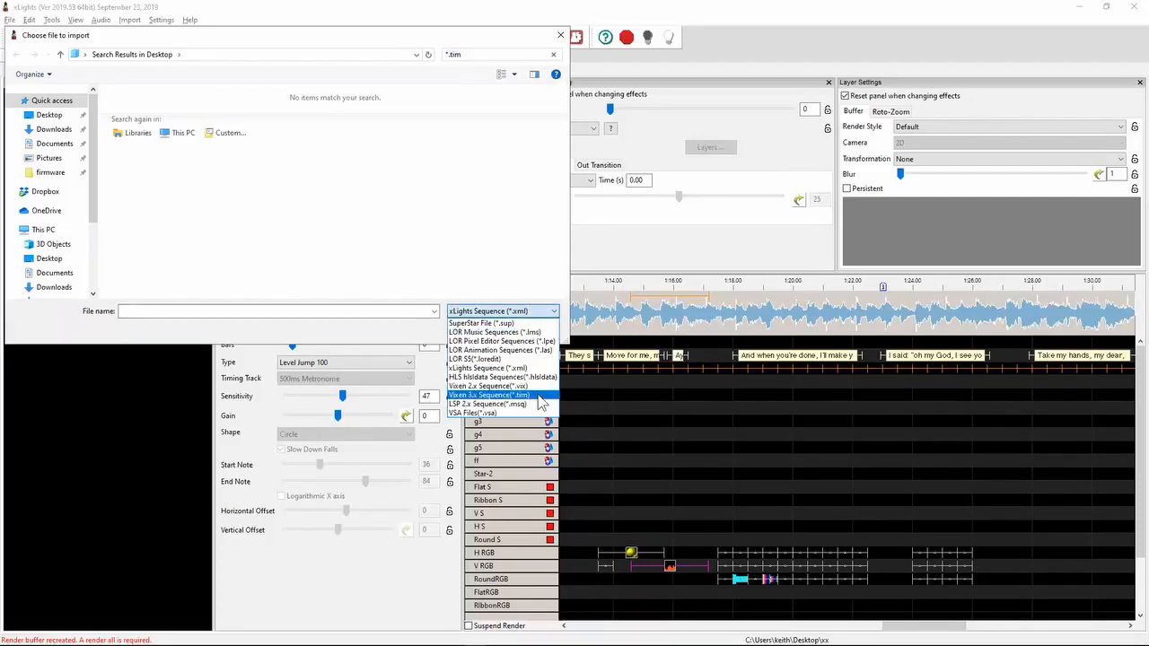
click(489, 395)
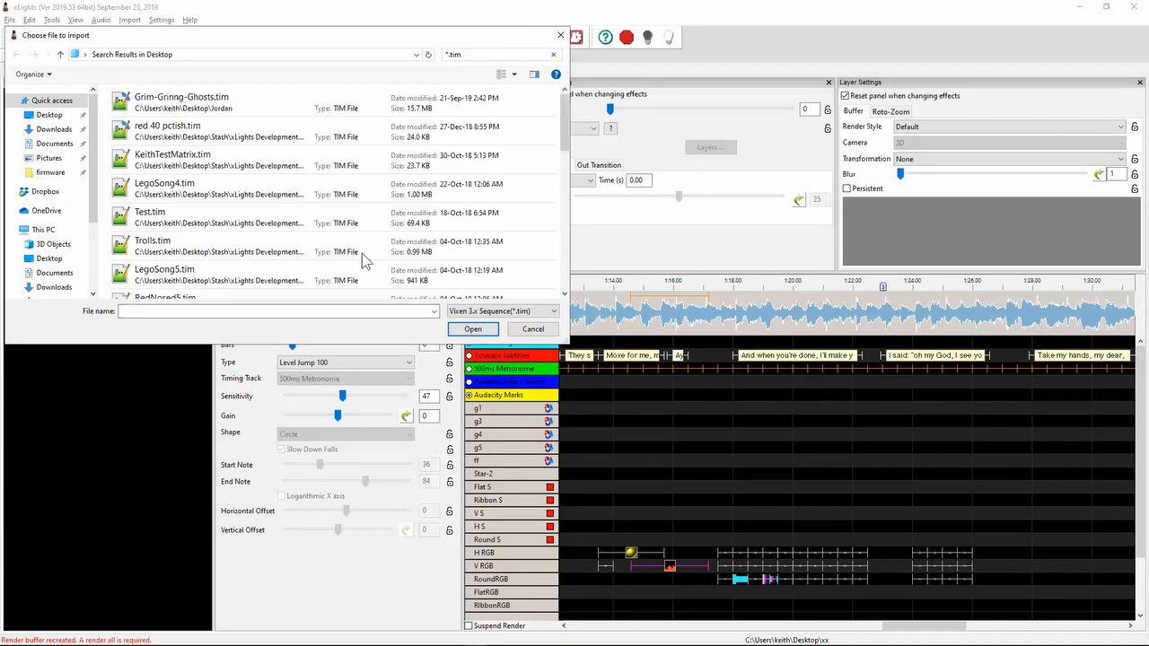
double_click(296, 202)
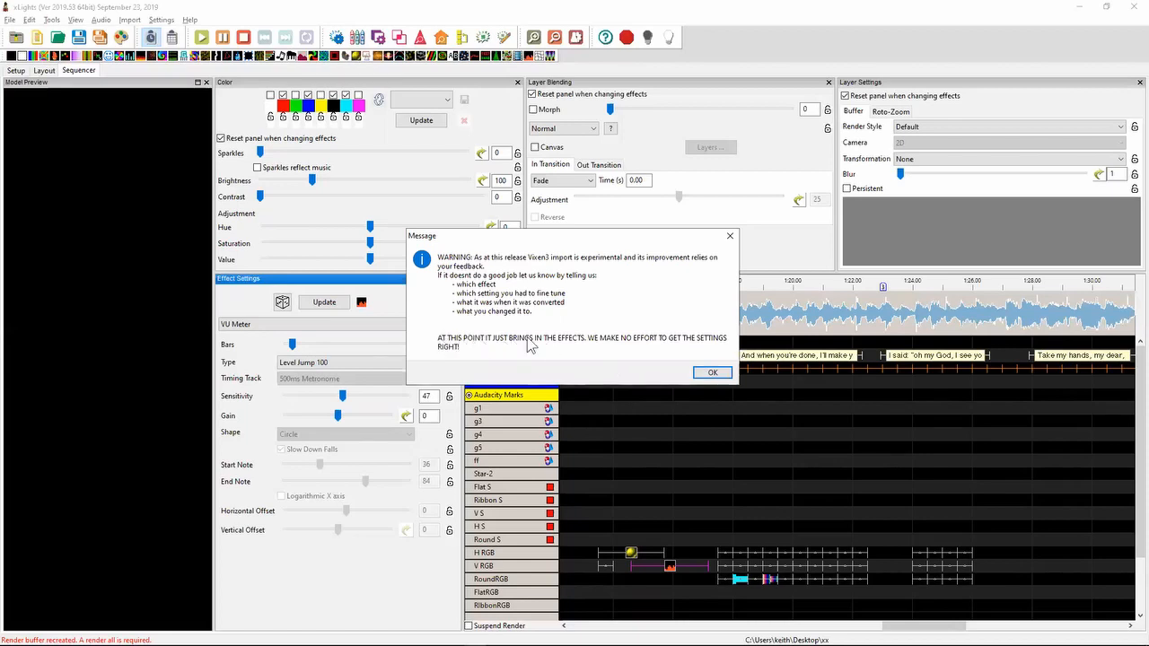
click(710, 375)
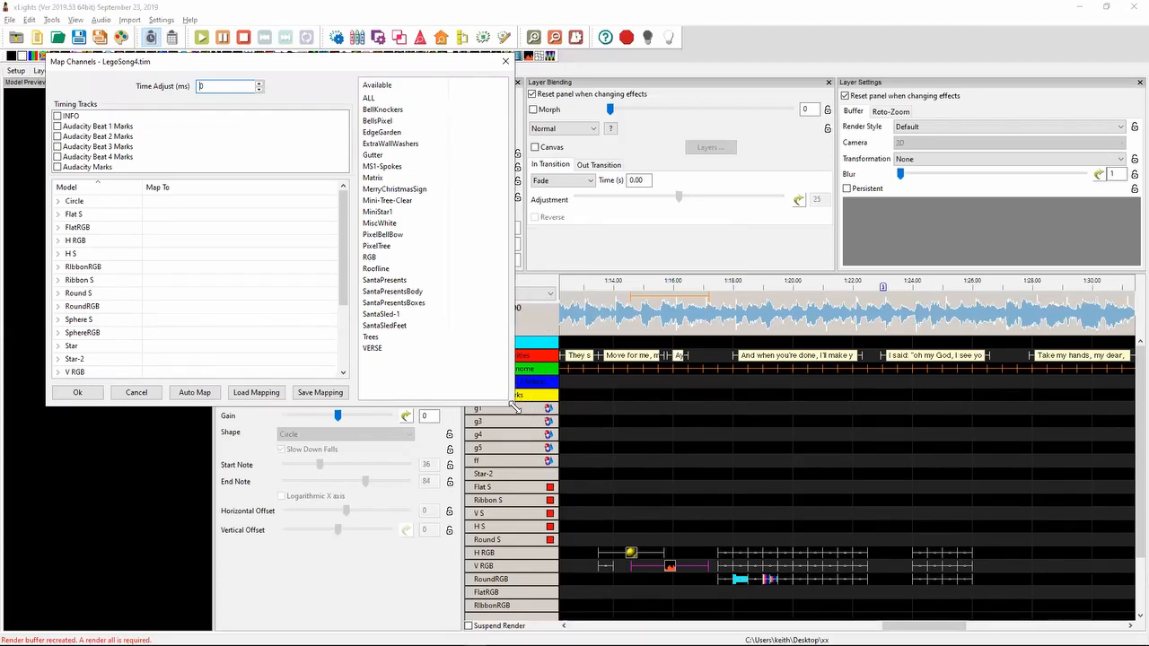
- Map the Vixen element ALL to group ff, MiscWhite to Flat S, and Roofline to group g1
drag(515, 407, 788, 498)
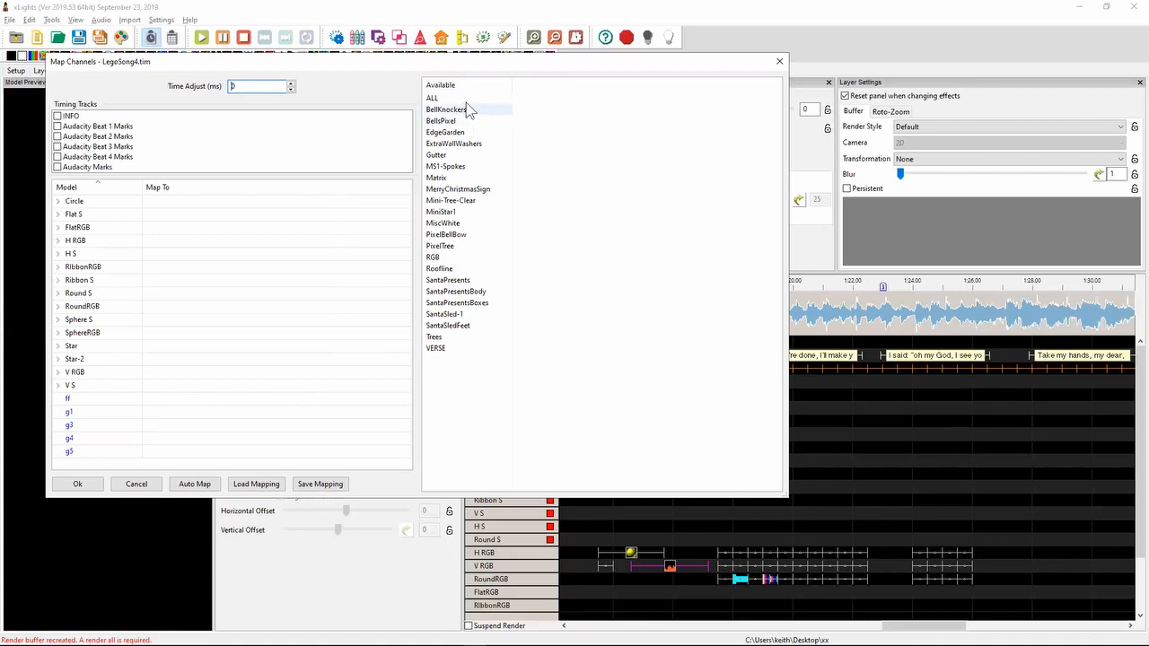
drag(436, 98, 179, 405)
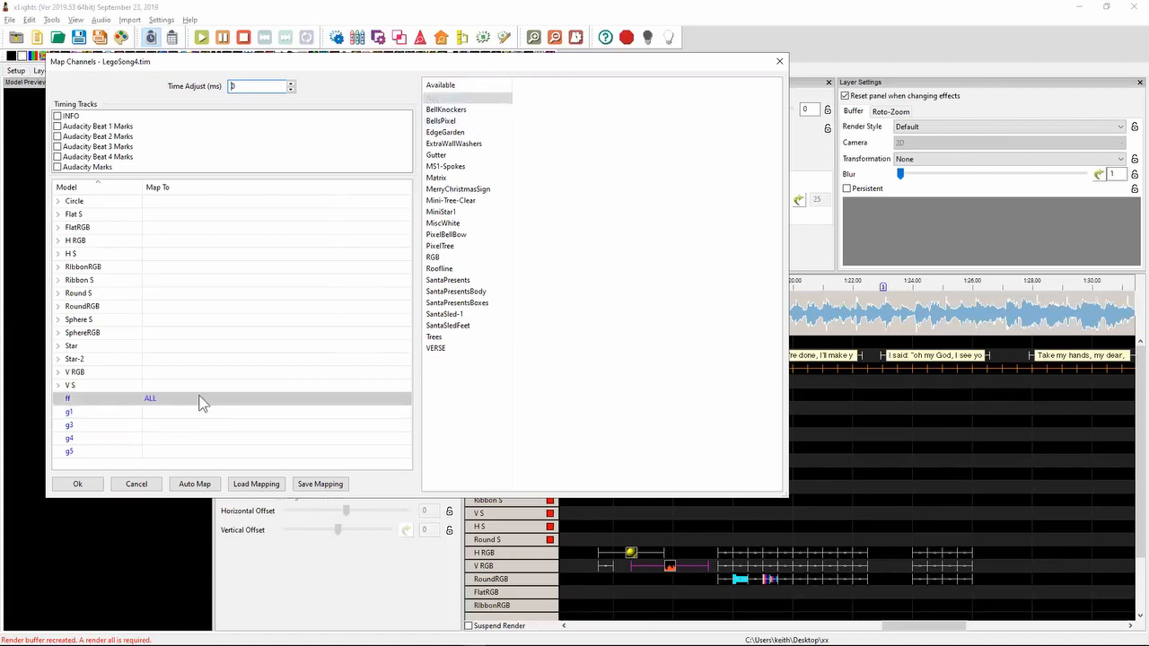
click(460, 222)
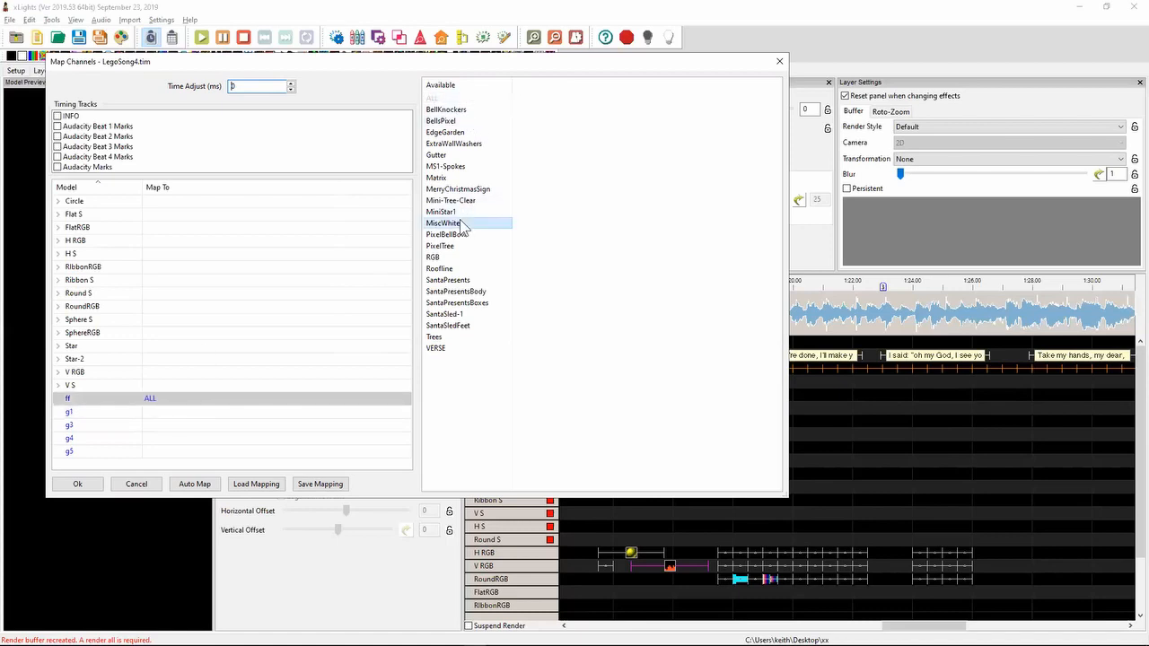
drag(460, 219, 251, 231)
drag(254, 222, 255, 218)
drag(455, 269, 269, 414)
- Complete the effects import without saving the mapping for future imports, and examine the imported effects across the whole sequence
click(78, 484)
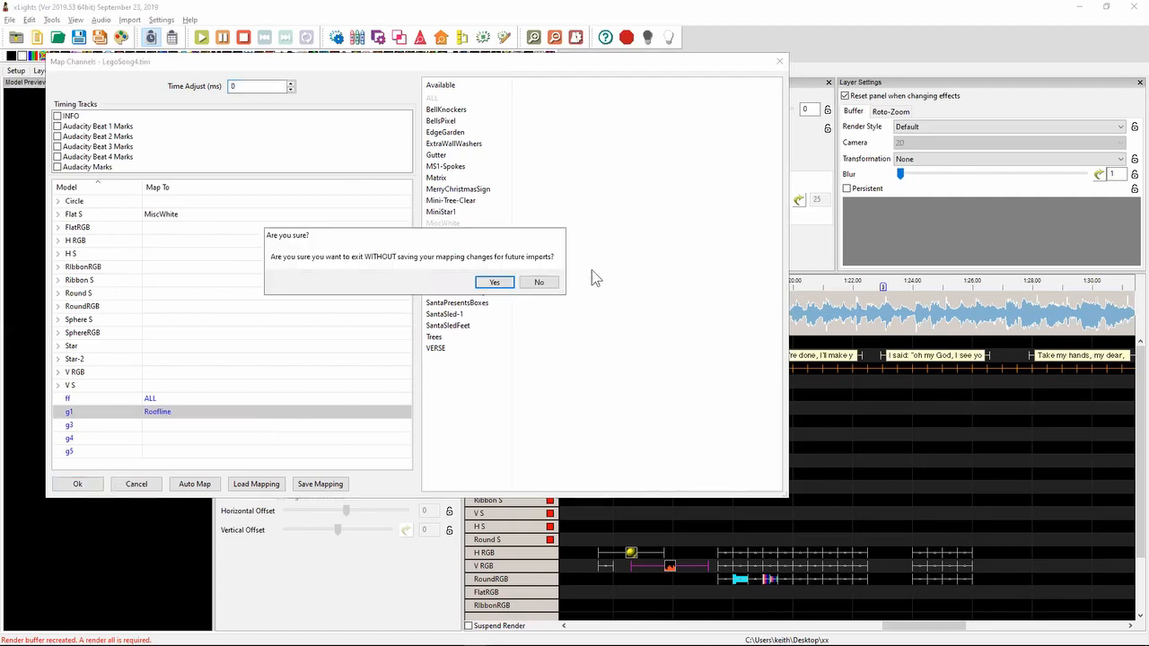
click(499, 282)
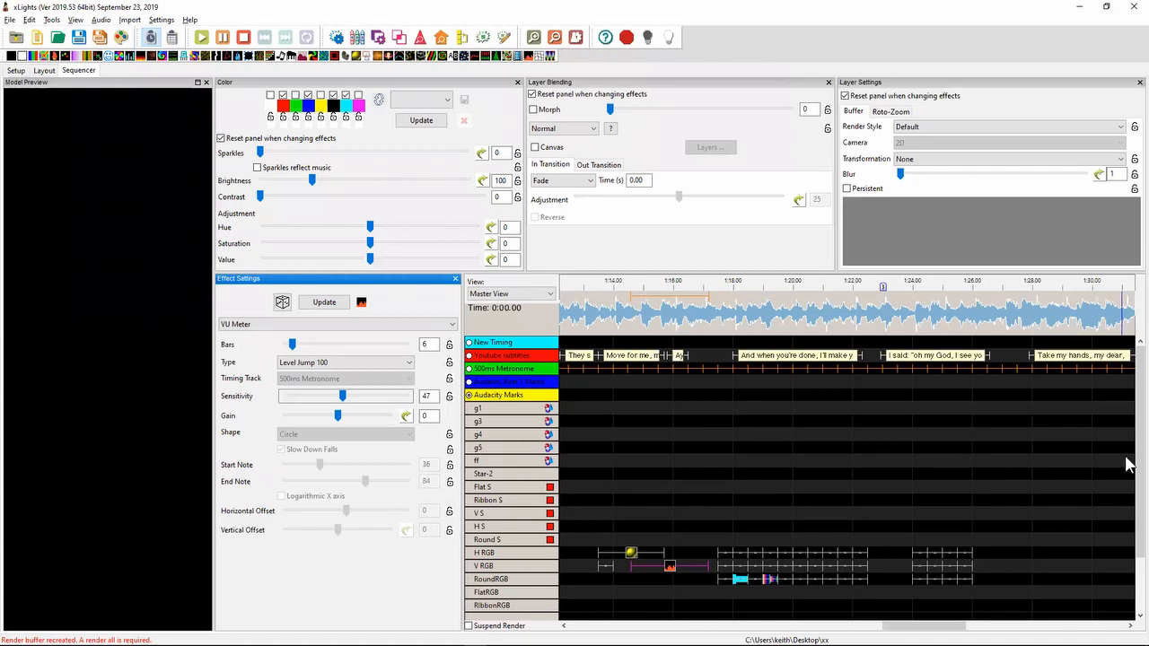
scroll(1131, 503, down, 3)
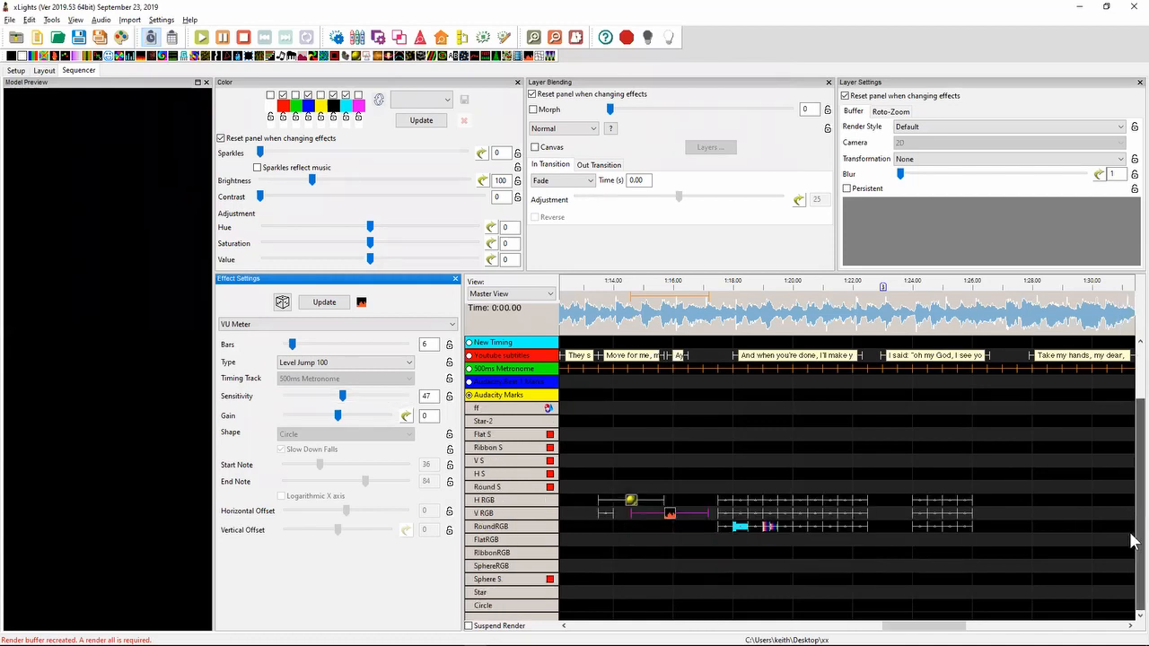
scroll(1131, 503, up, 3)
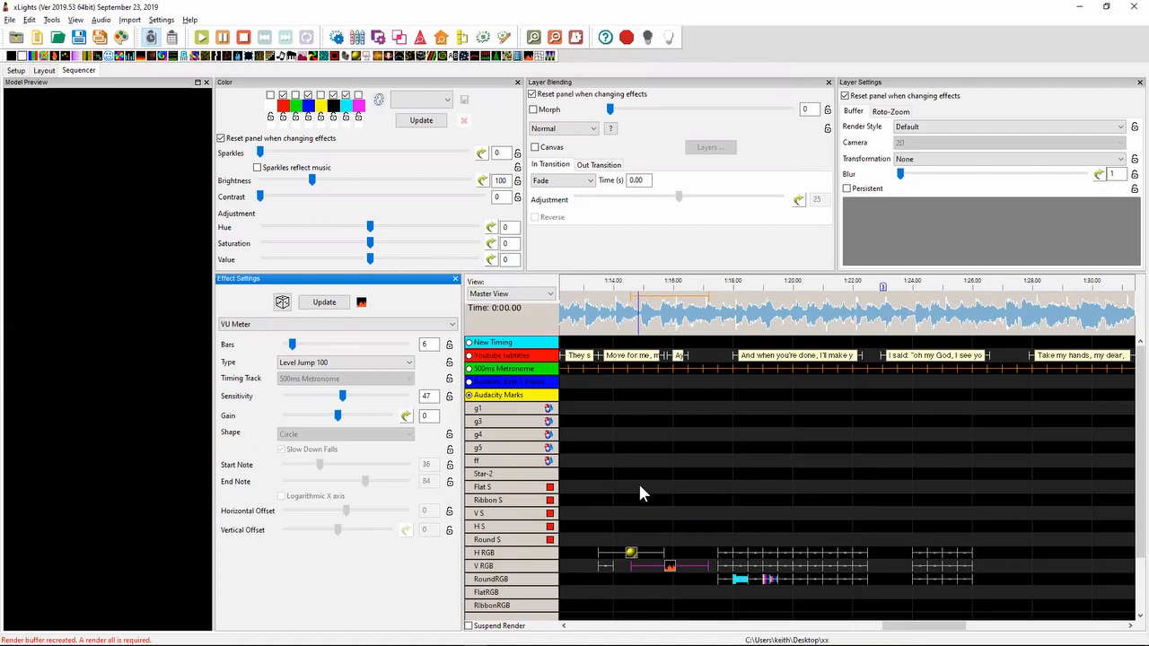
scroll(638, 481, down, 3)
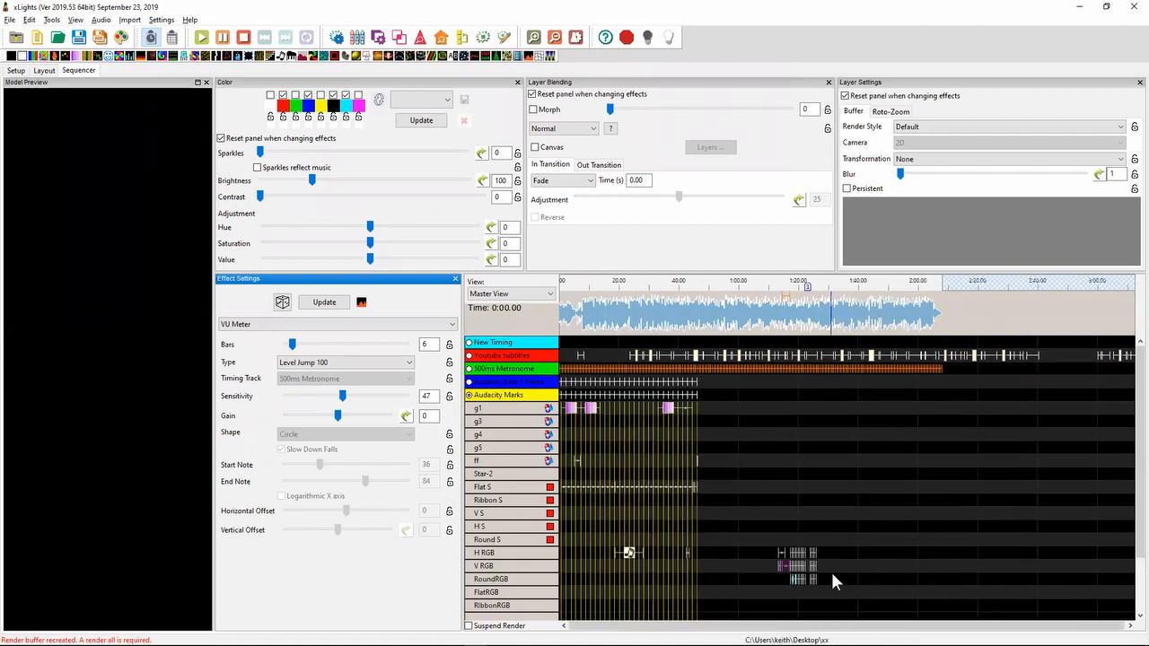
- Examine the imported effects along the timeline and view the settings of the second Color Wash effect on group g1
scroll(830, 569, up, 3)
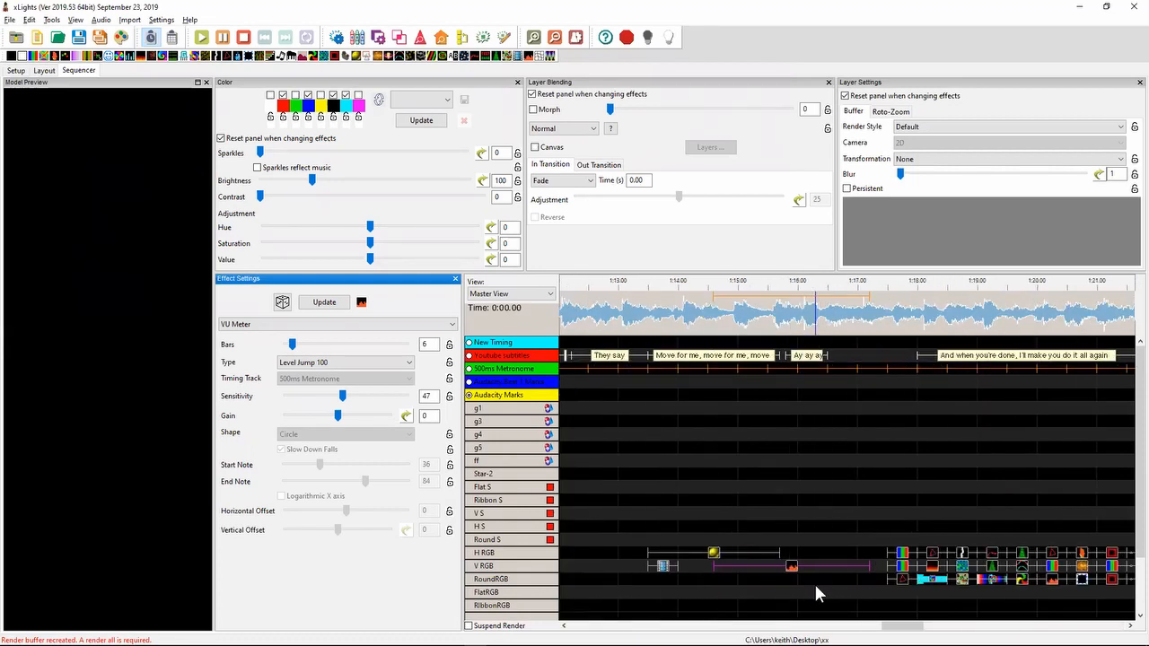
scroll(805, 584, down, 3)
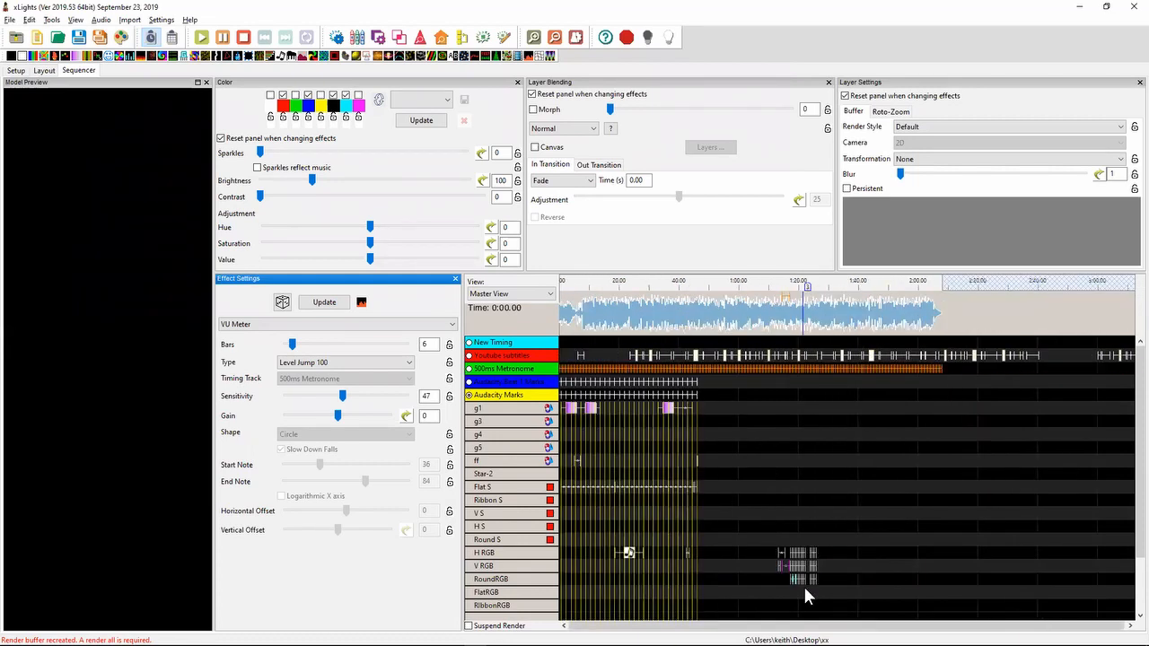
scroll(597, 424, up, 3)
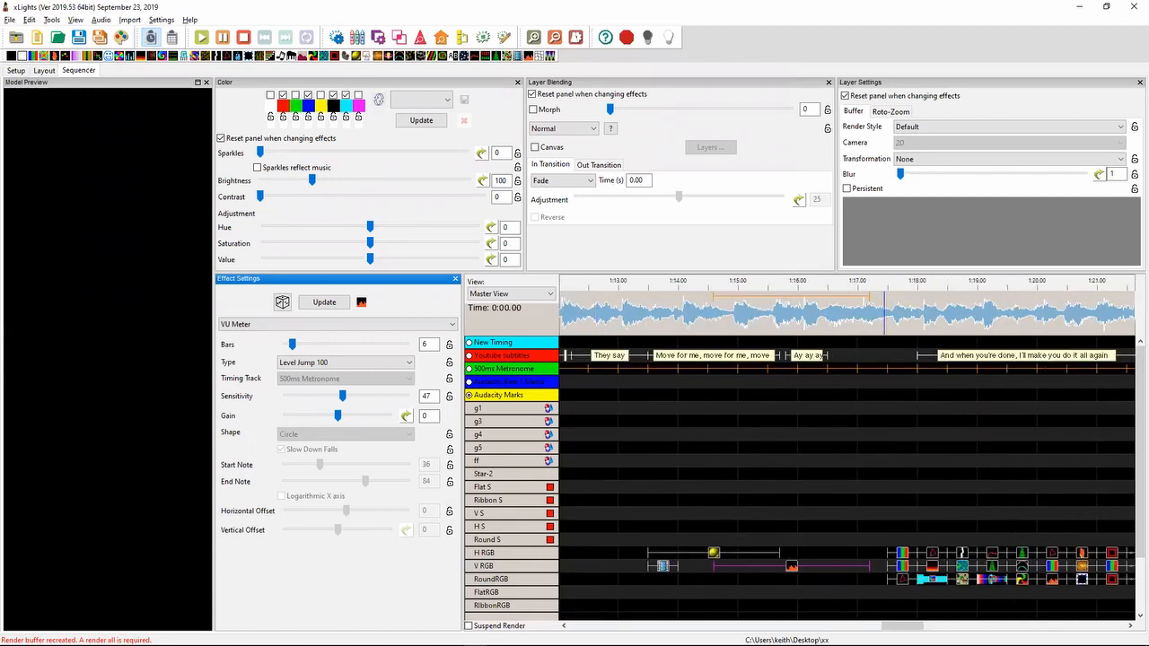
drag(902, 626, 599, 626)
scroll(786, 506, down, 3)
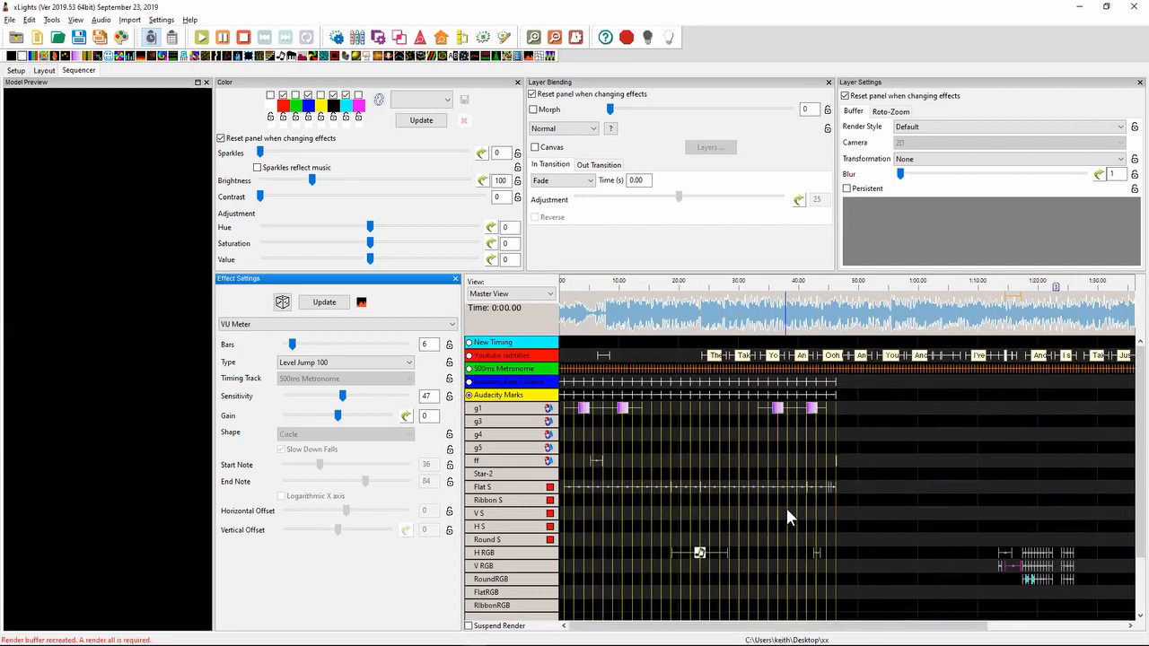
click(624, 410)
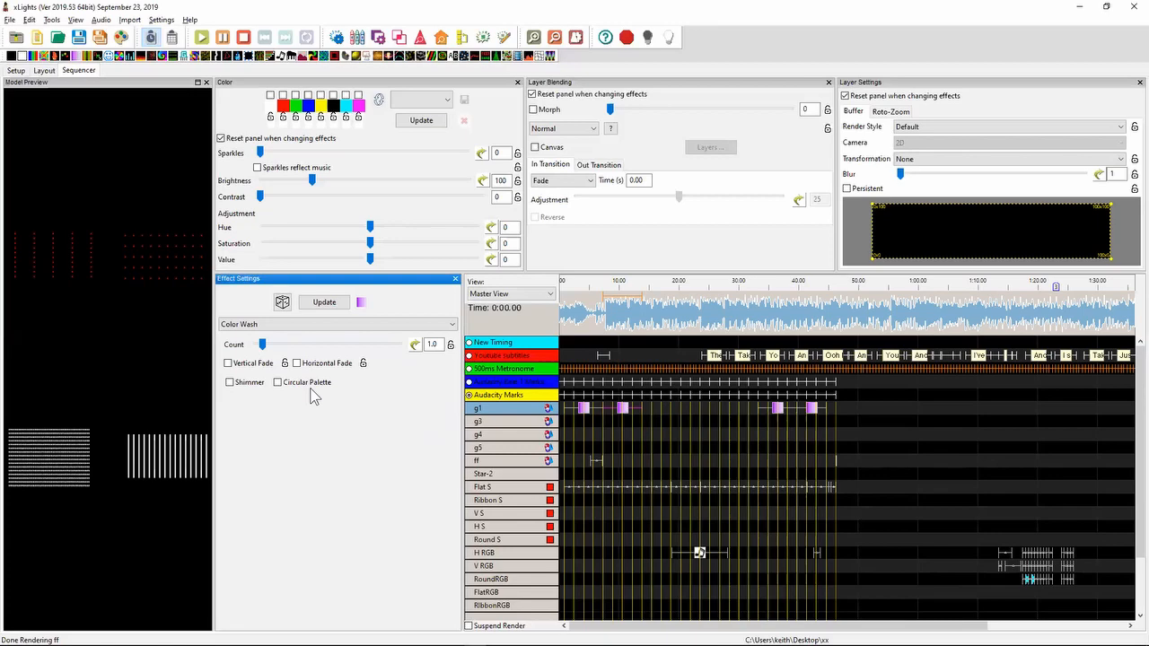
- Switch to the release notes in Notepad++ and highlight the two Vixen 3 import entries under 2019.52
key(alt+Tab)
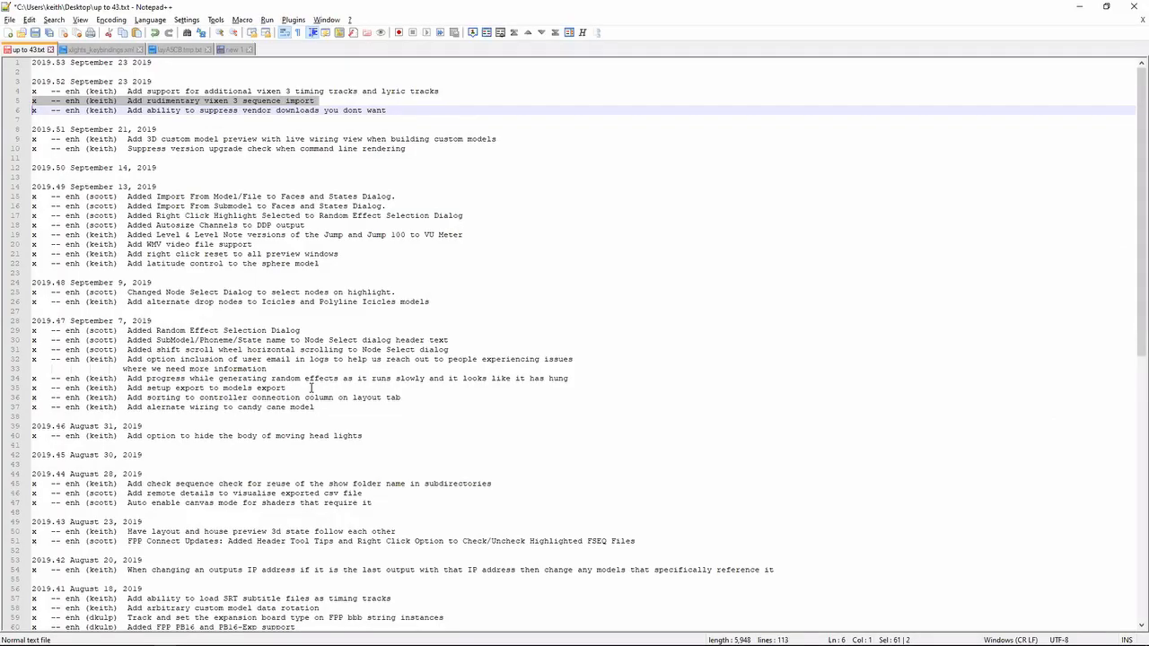
key(Up)
key(Up)
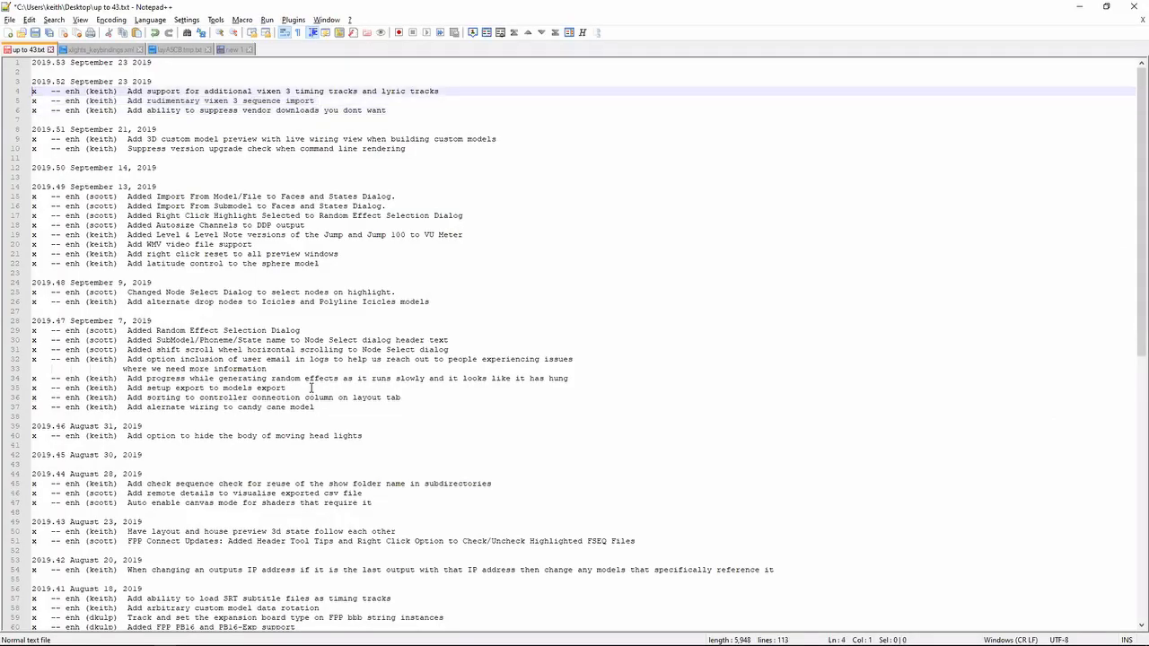
key(shift+Down)
key(Down)
key(Up)
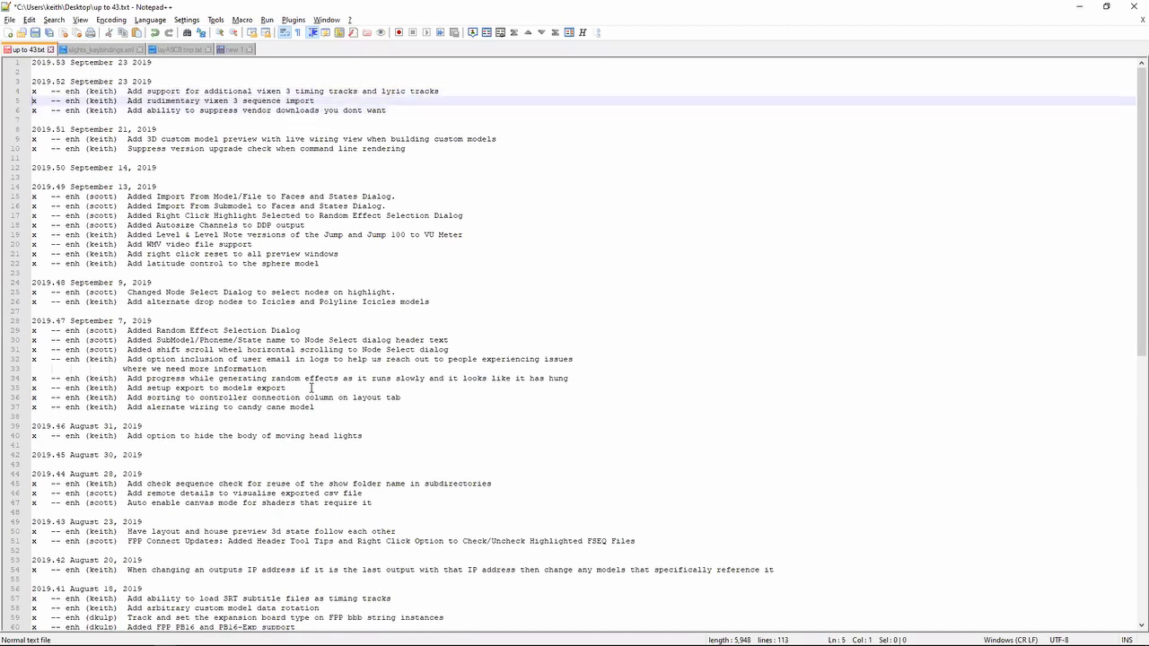
key(shift+Down)
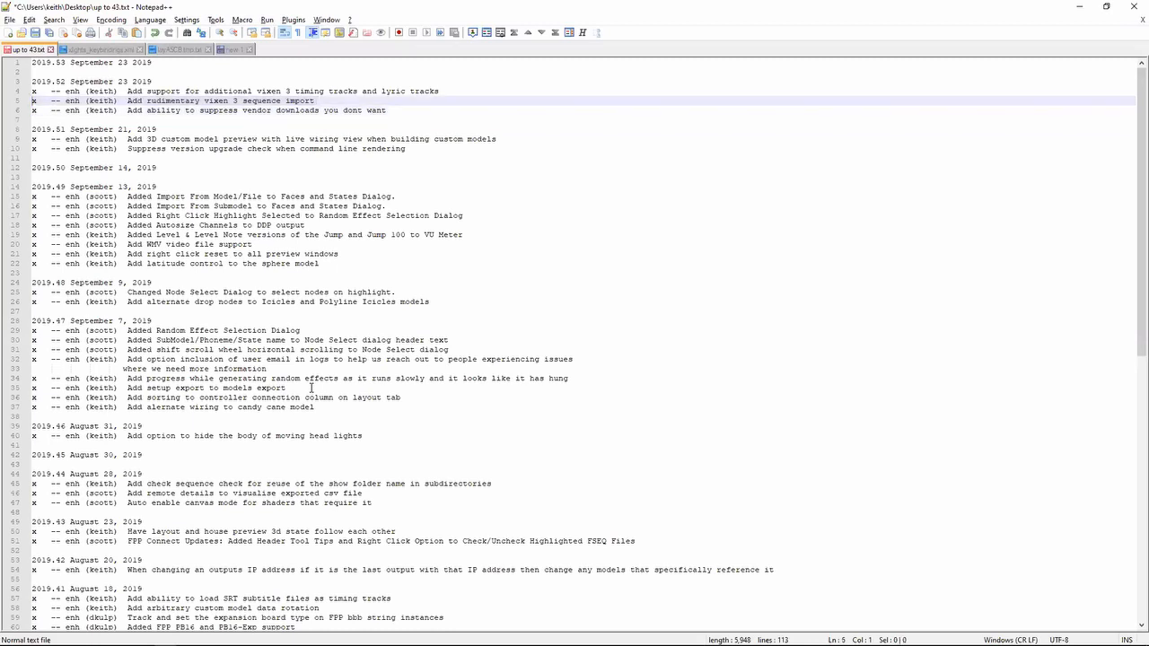
key(shift+Up)
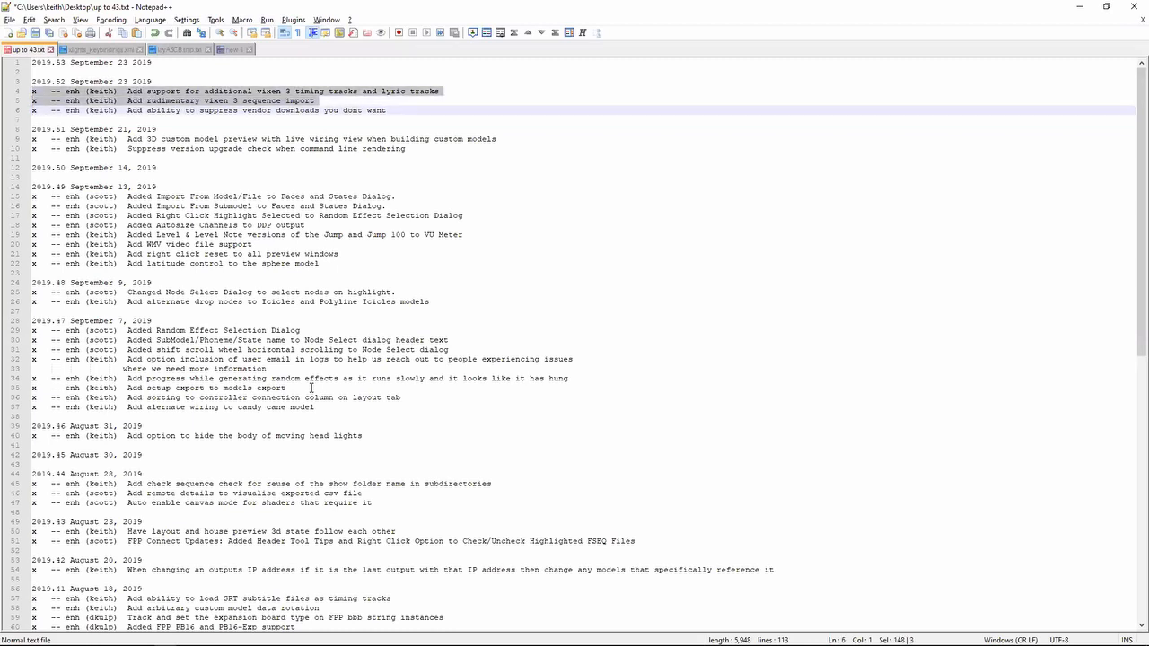
key(Up)
key(Up)
key(shift+Down)
key(shift+Down)
- Revisit the sequence in xLights, then return to Notepad++ and look through the release notes below the 2019.52 entries
key(alt+Tab)
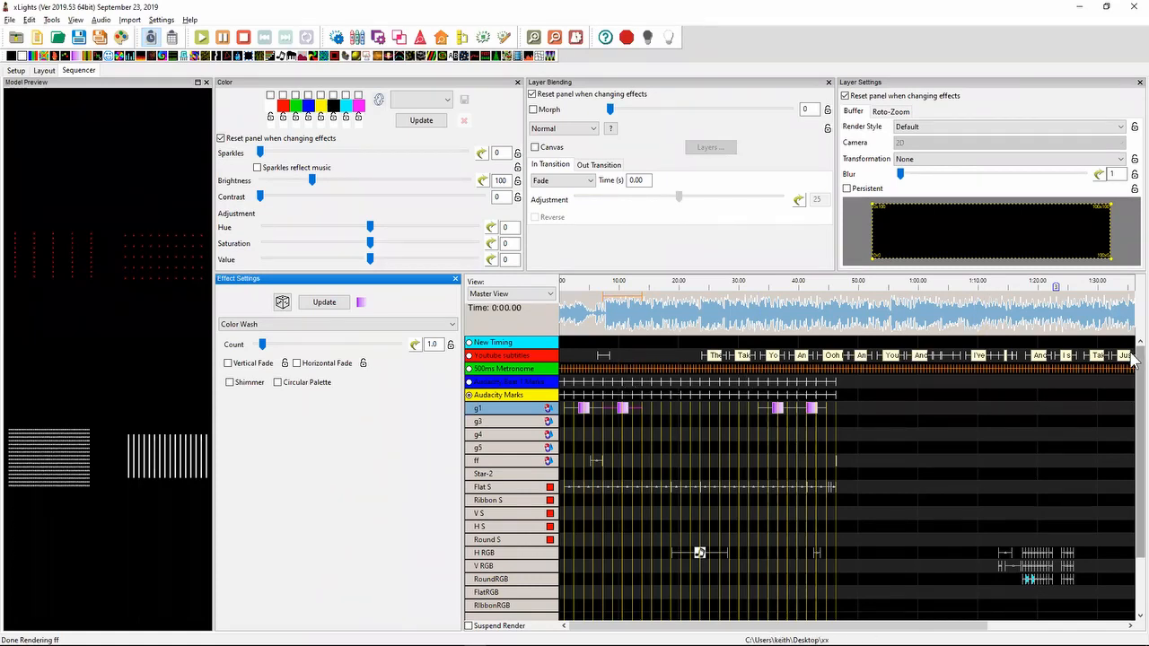
mouse_move(1133, 362)
mouse_down()
mouse_move(1134, 411)
mouse_move(1133, 352)
mouse_up()
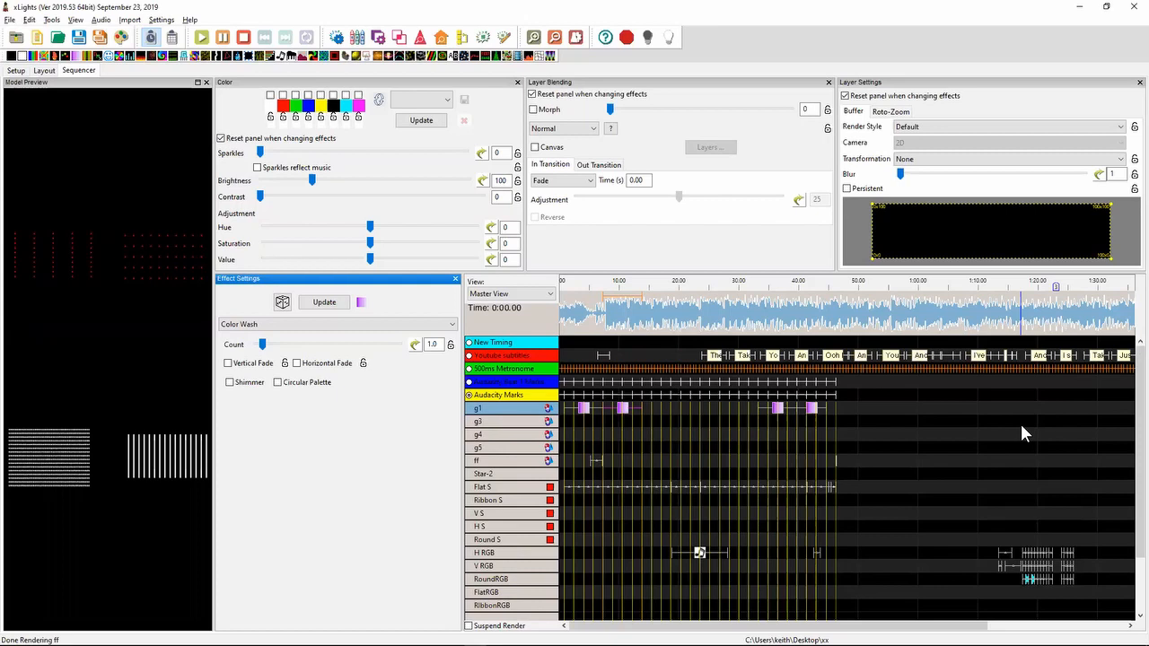
key(alt+Tab)
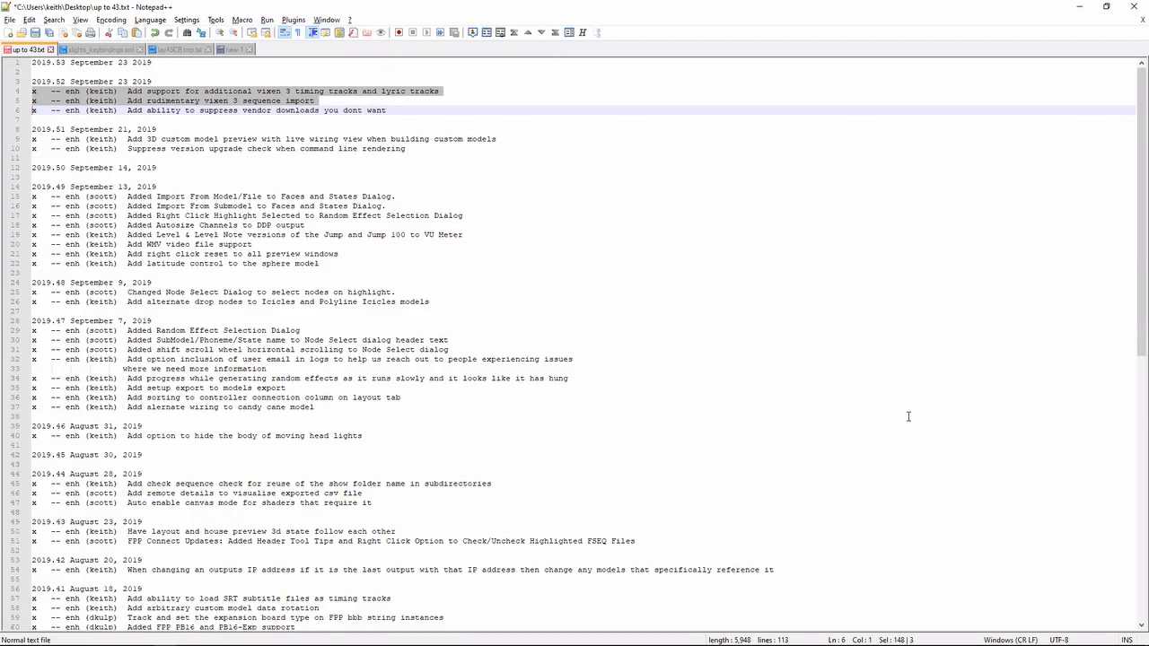
scroll(909, 417, down, 4)
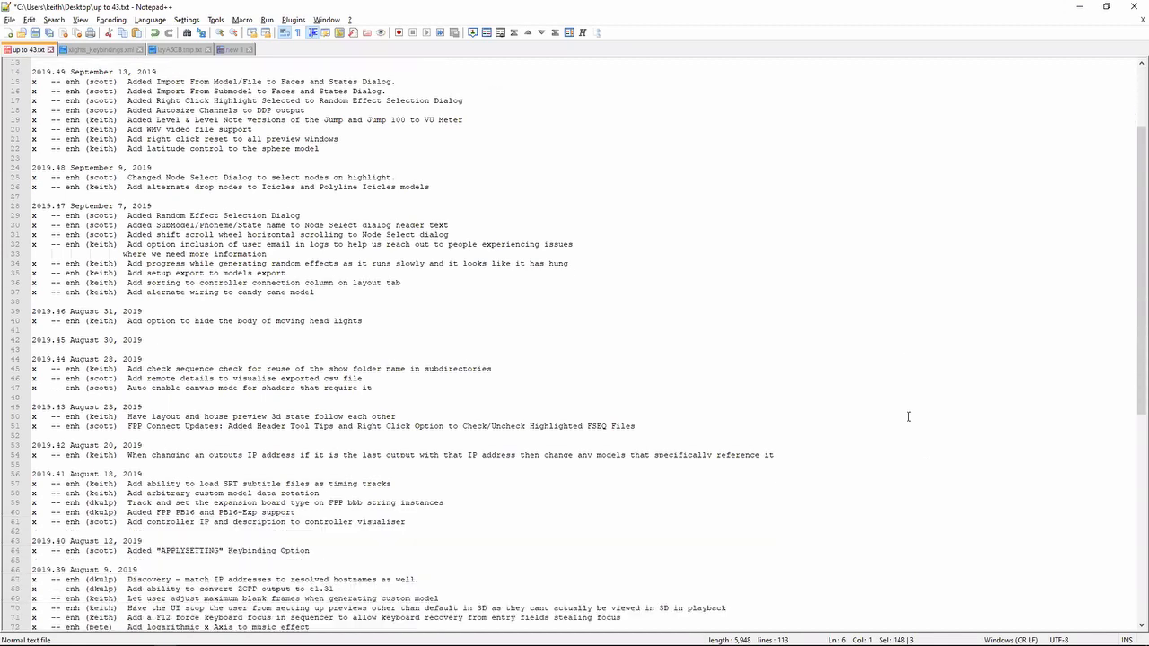
scroll(909, 416, up, 5)
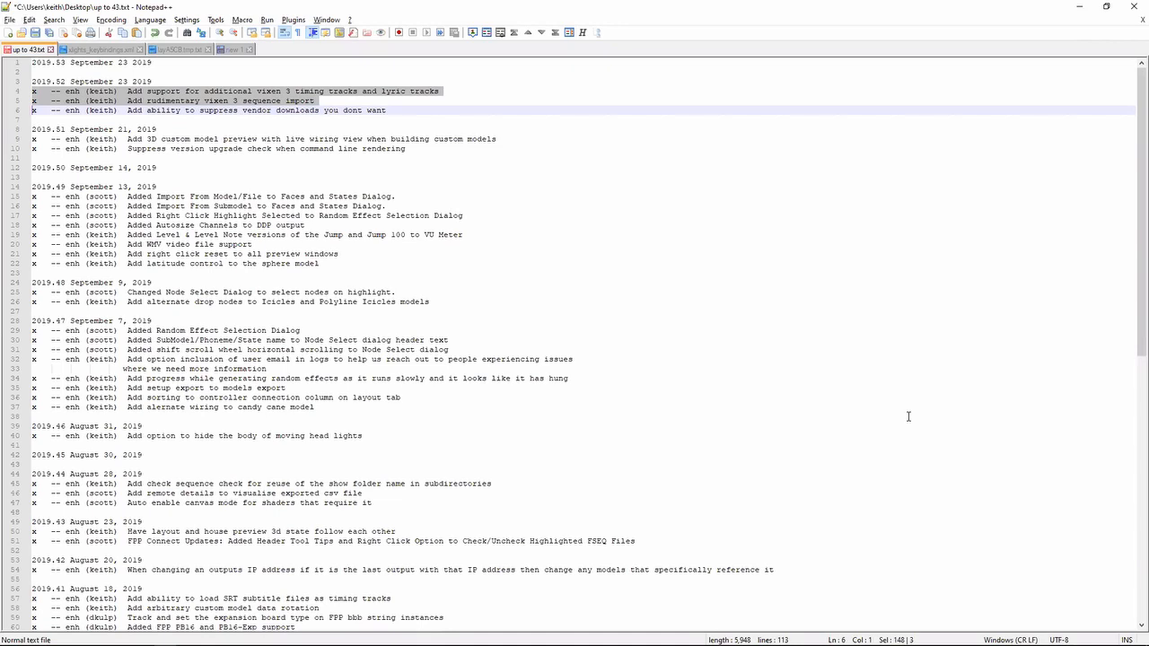
scroll(908, 416, down, 3)
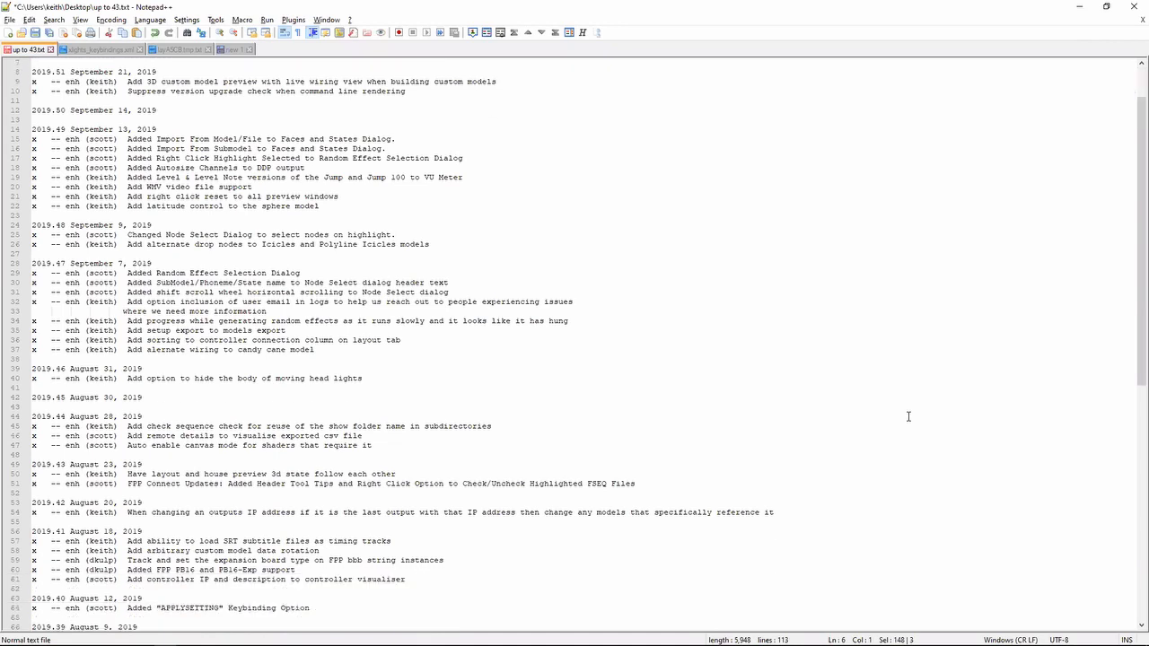
scroll(908, 416, up, 3)
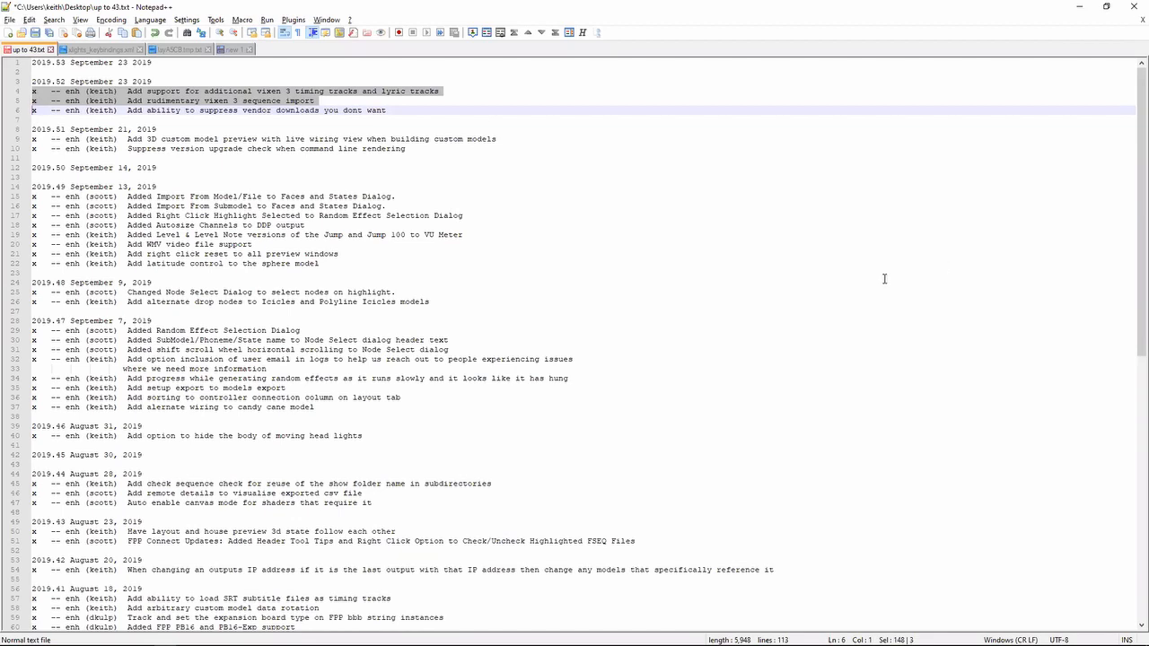
- Open the xLights GitHub issues page in Chrome and start a new issue from the Bug report template
key(alt+Tab)
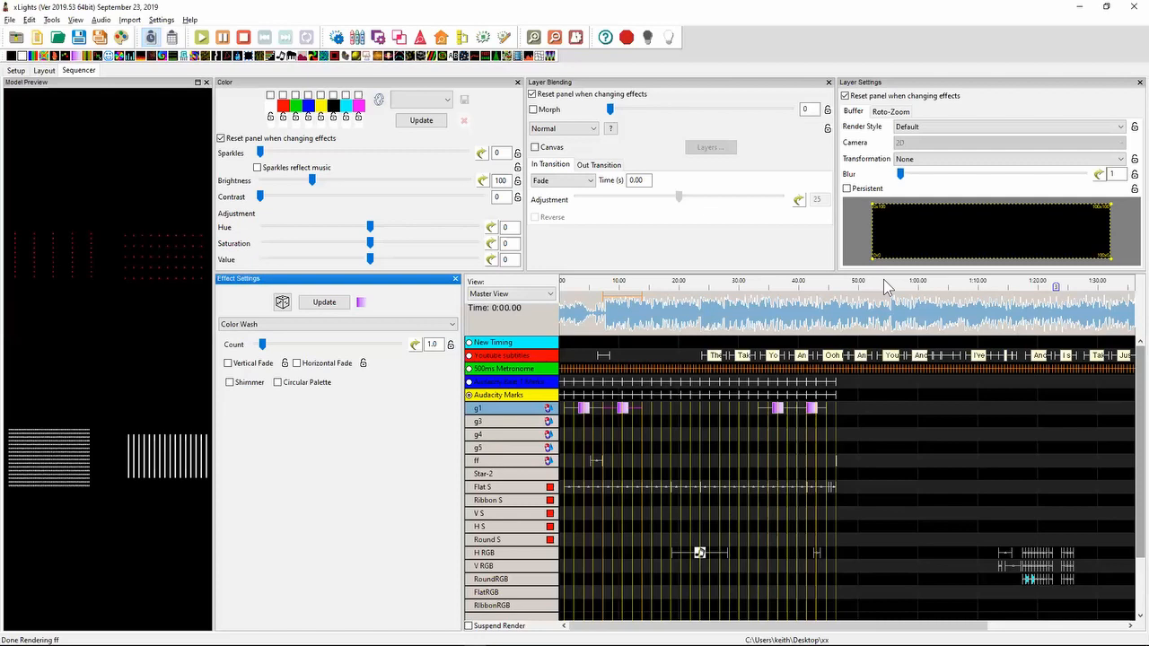
key(alt+Tab)
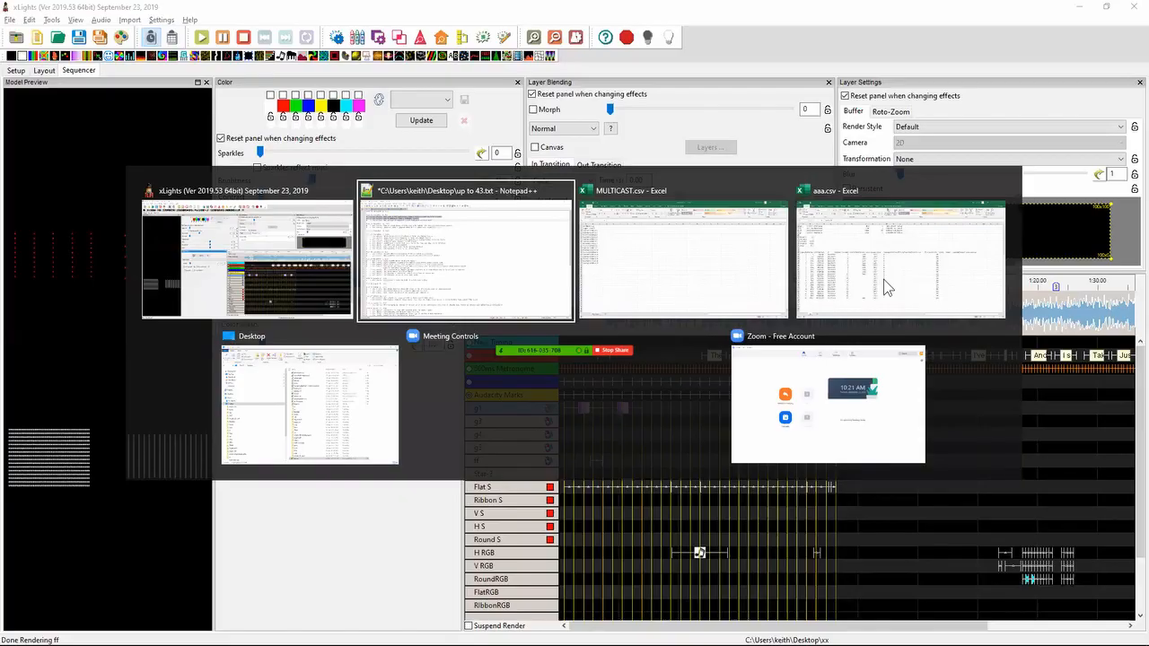
key(alt+Tab)
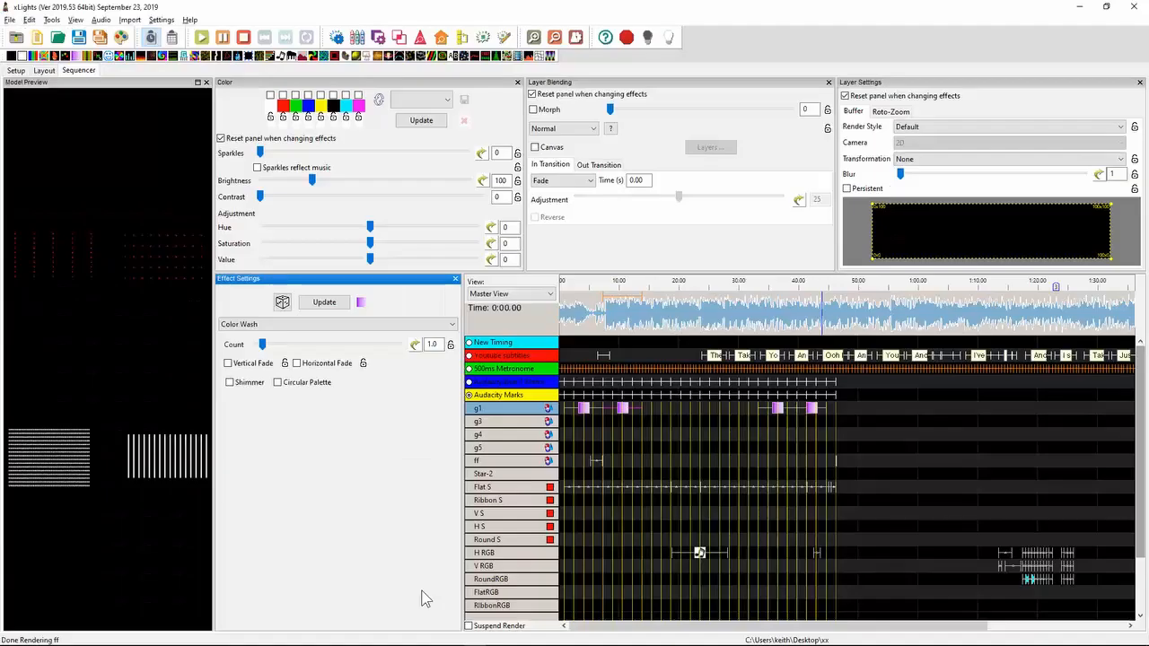
click(232, 639)
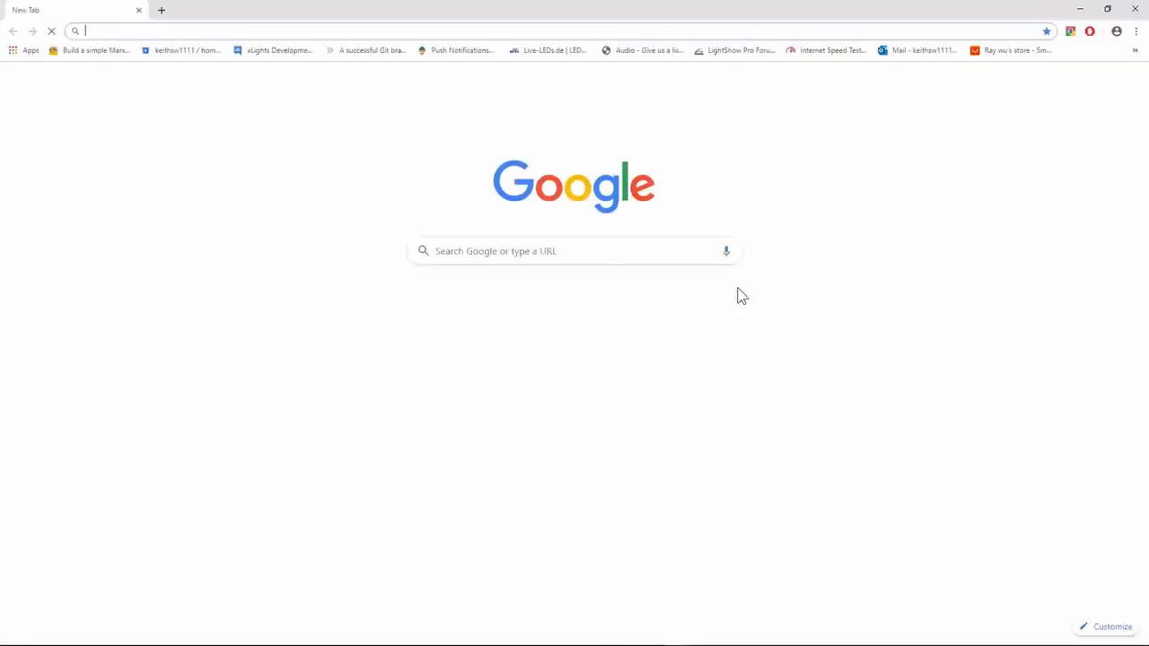
text(git)
key(Return)
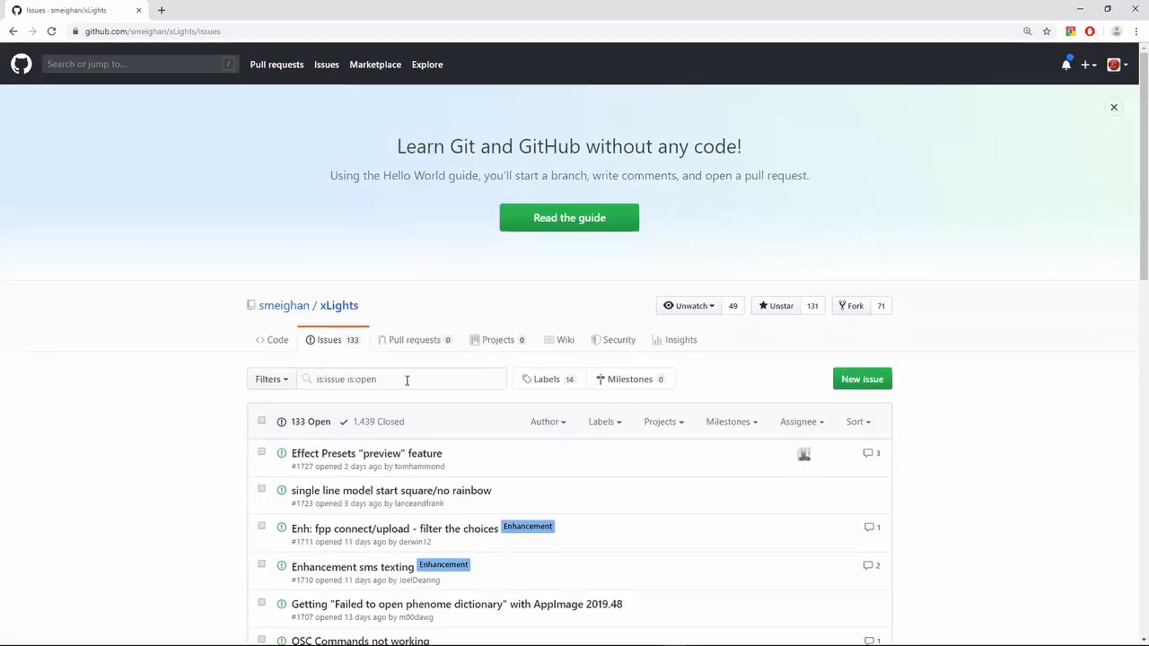
click(878, 381)
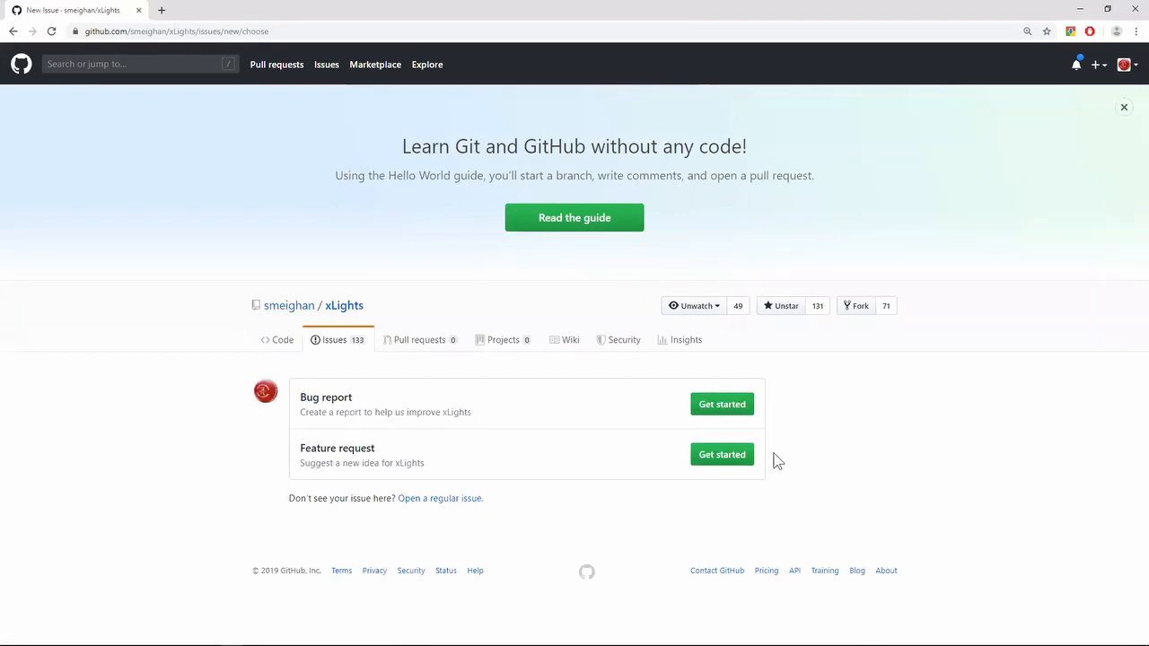
click(735, 418)
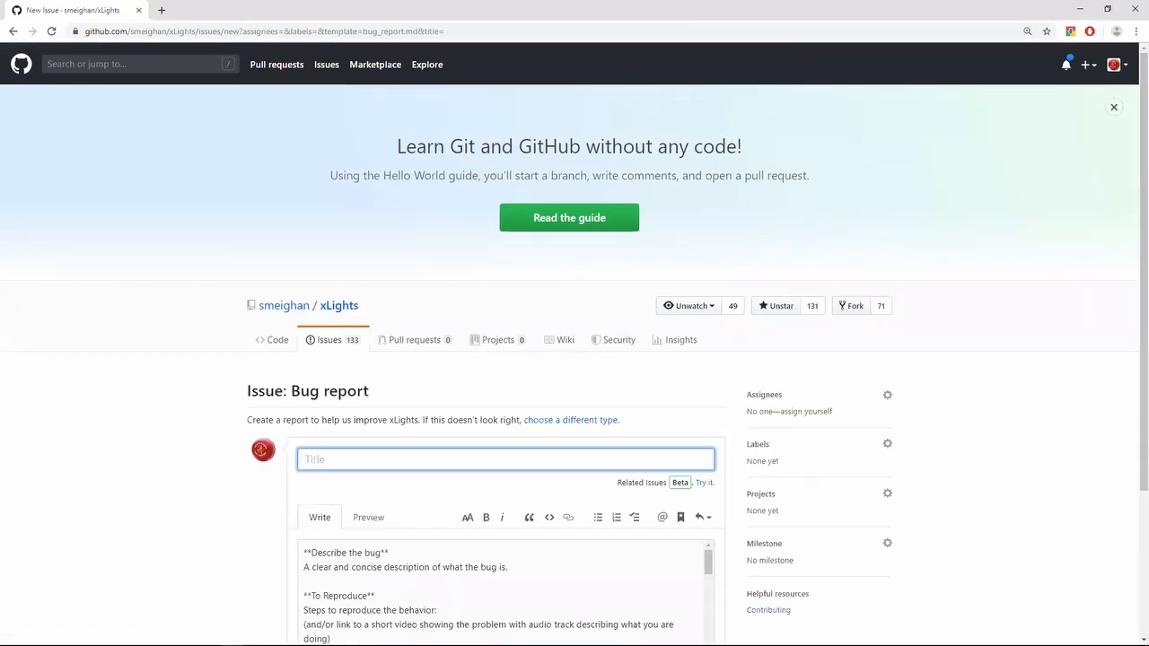
- Examine the bug report template from the bug description and reproduction steps to the instructions on packaging logs and sequences
scroll(407, 542, down, 1)
scroll(407, 543, down, 1)
scroll(407, 542, up, 1)
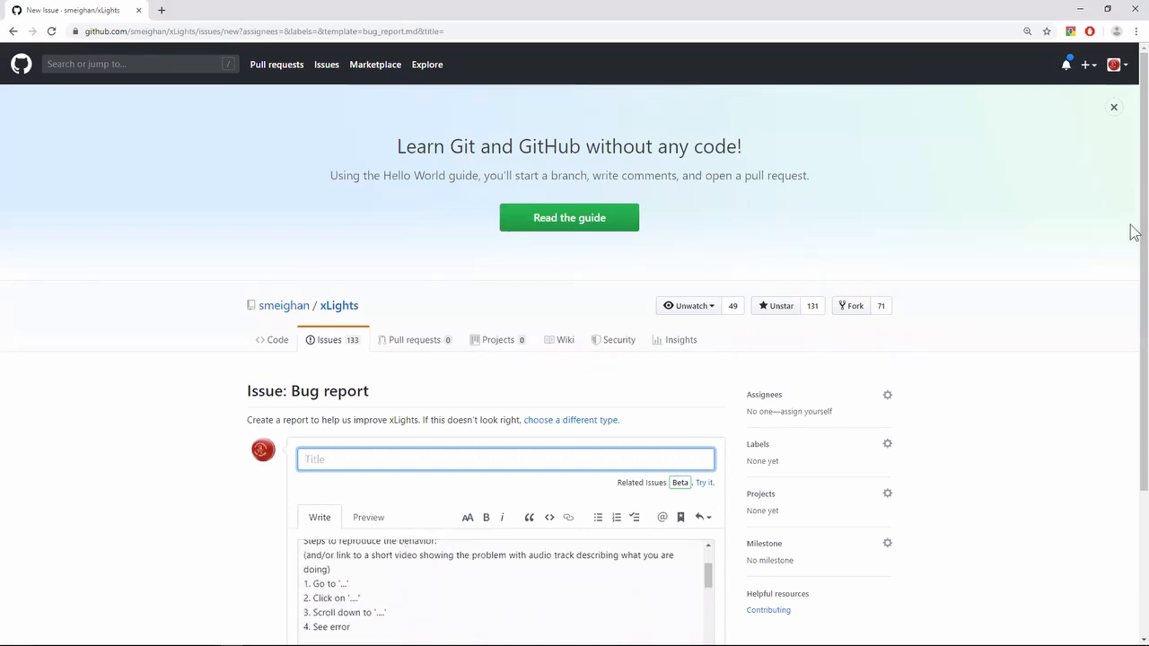
scroll(1133, 342, down, 2)
scroll(1133, 345, down, 1)
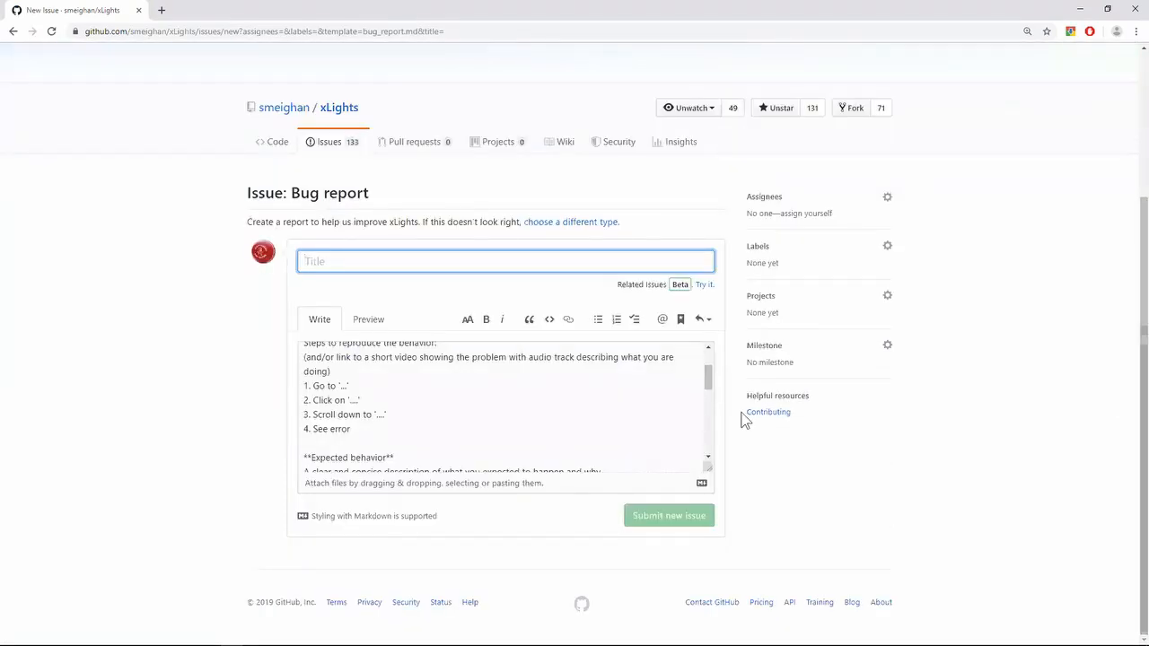
click(483, 410)
scroll(483, 410, up, 1)
scroll(483, 410, down, 5)
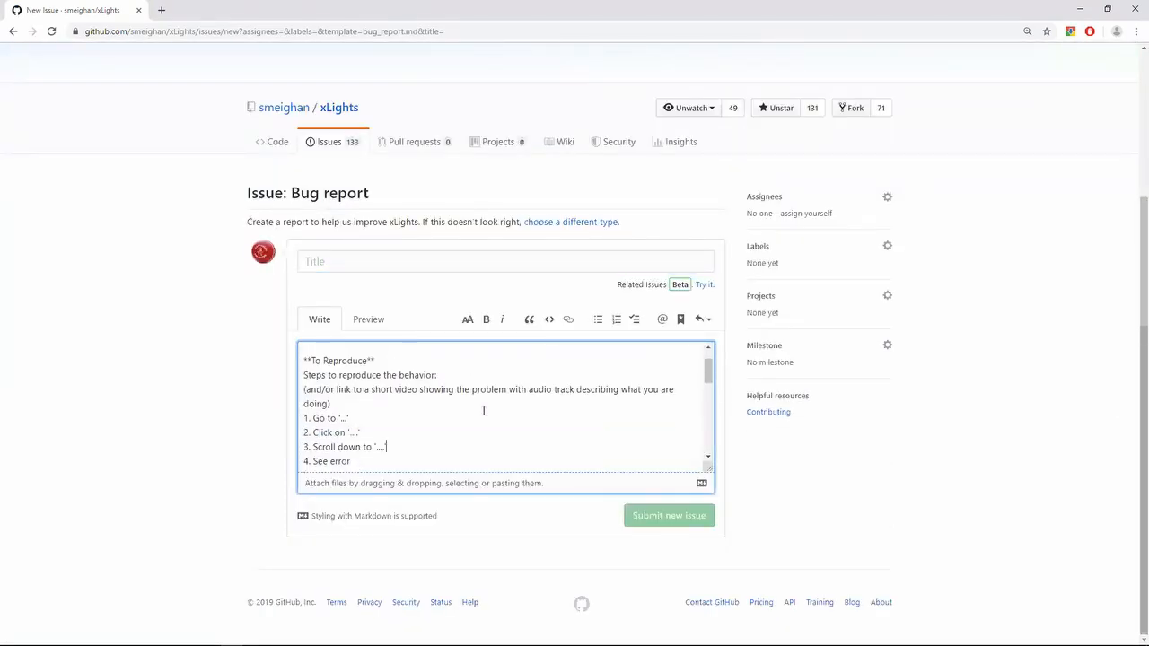
scroll(483, 411, down, 3)
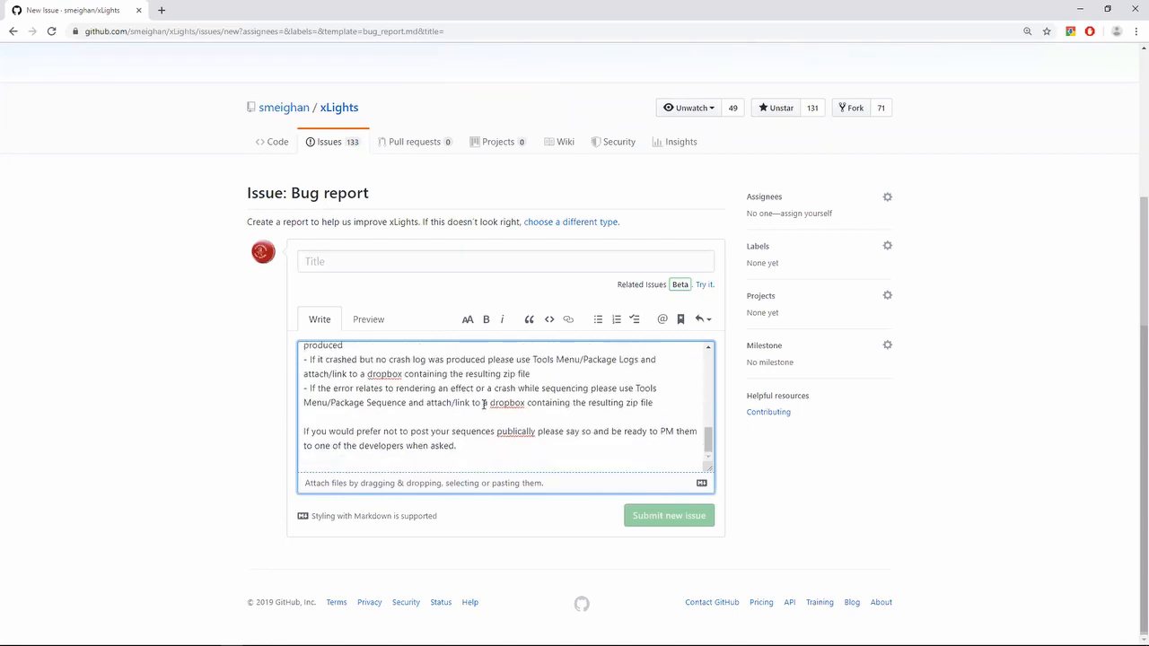
scroll(483, 405, up, 10)
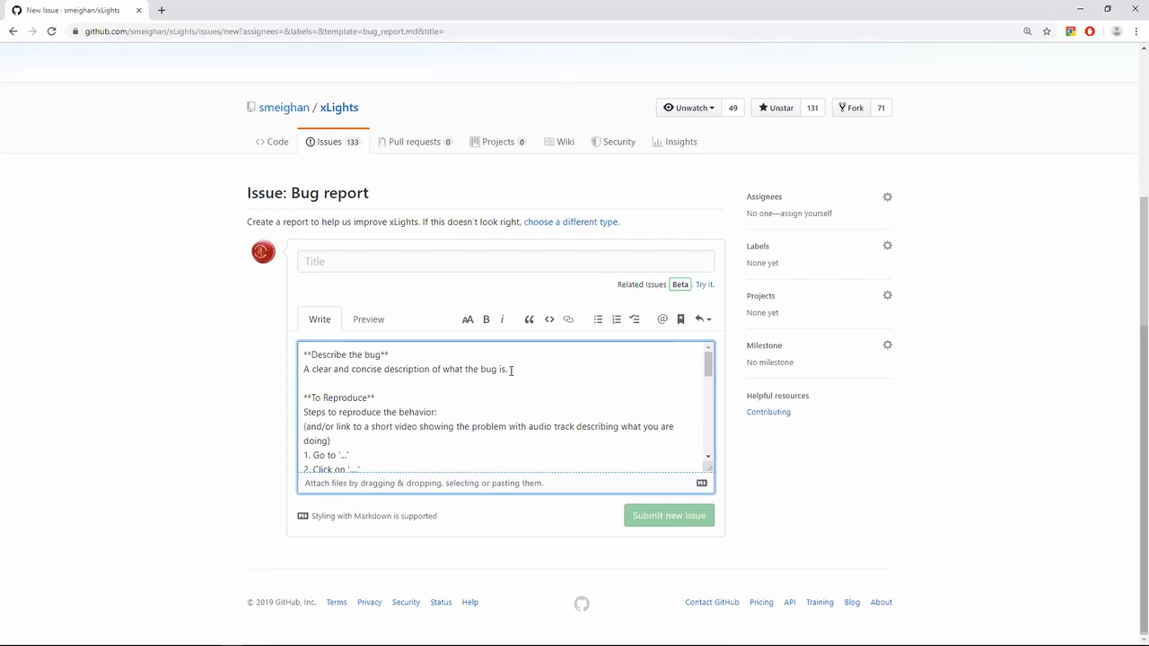
scroll(511, 370, down, 10)
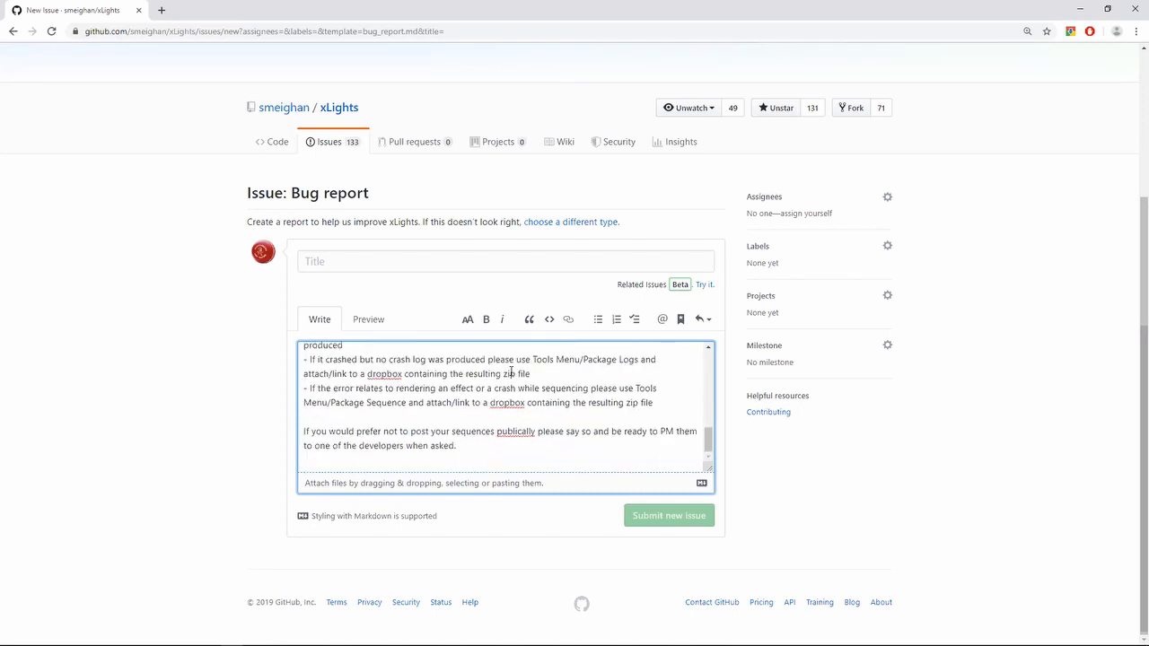
scroll(511, 373, up, 10)
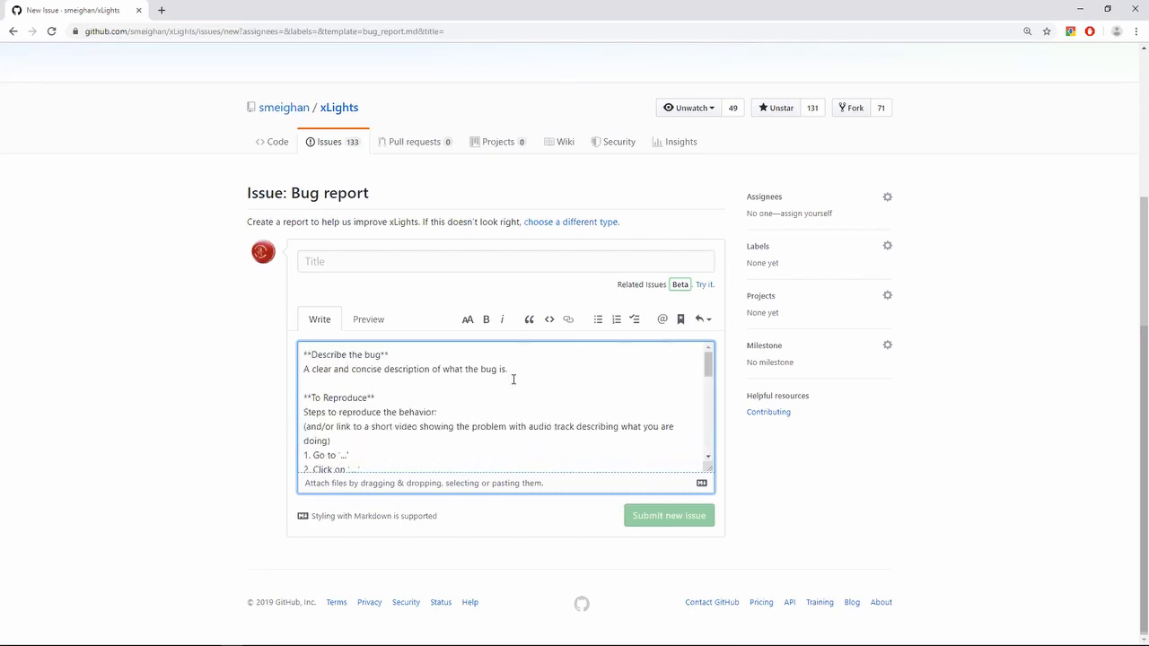
scroll(514, 378, up, 1)
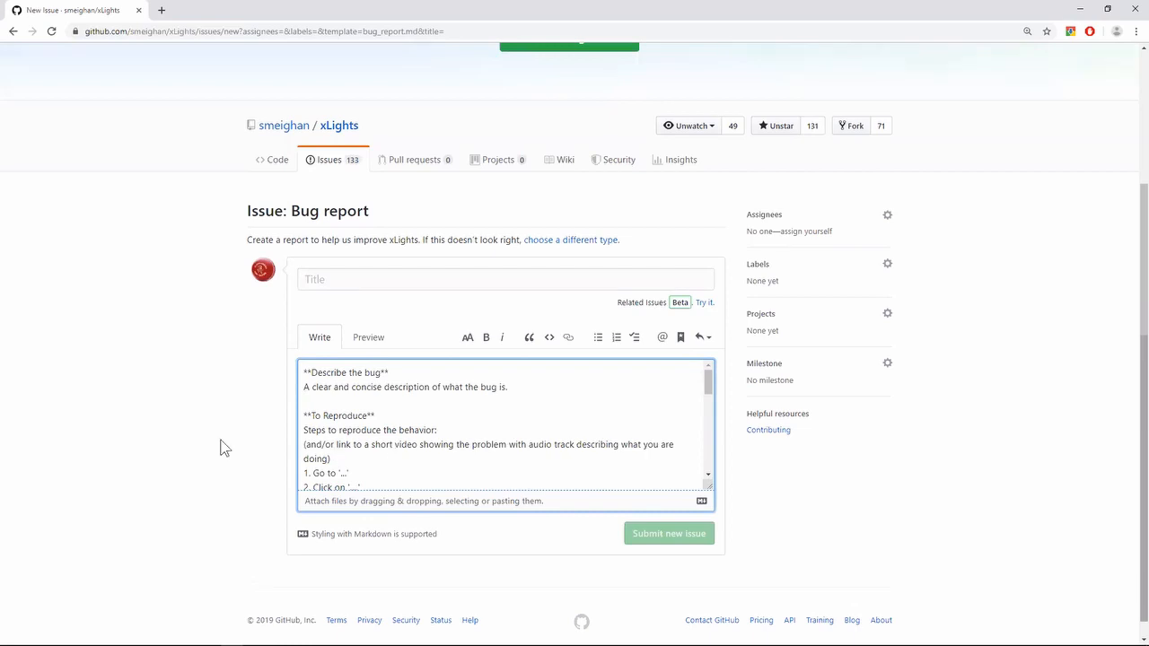
scroll(225, 449, up, 2)
scroll(222, 447, down, 2)
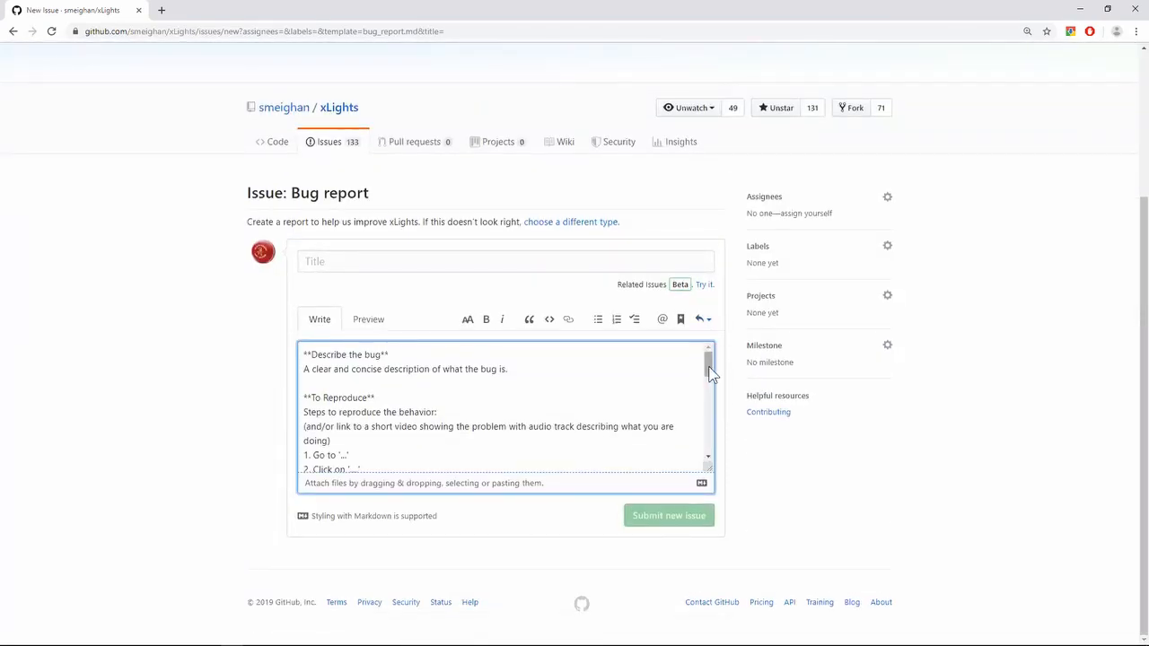
mouse_move(710, 373)
mouse_down()
mouse_move(752, 503)
mouse_move(736, 355)
mouse_move(716, 454)
mouse_move(721, 354)
mouse_up()
scroll(215, 442, up, 3)
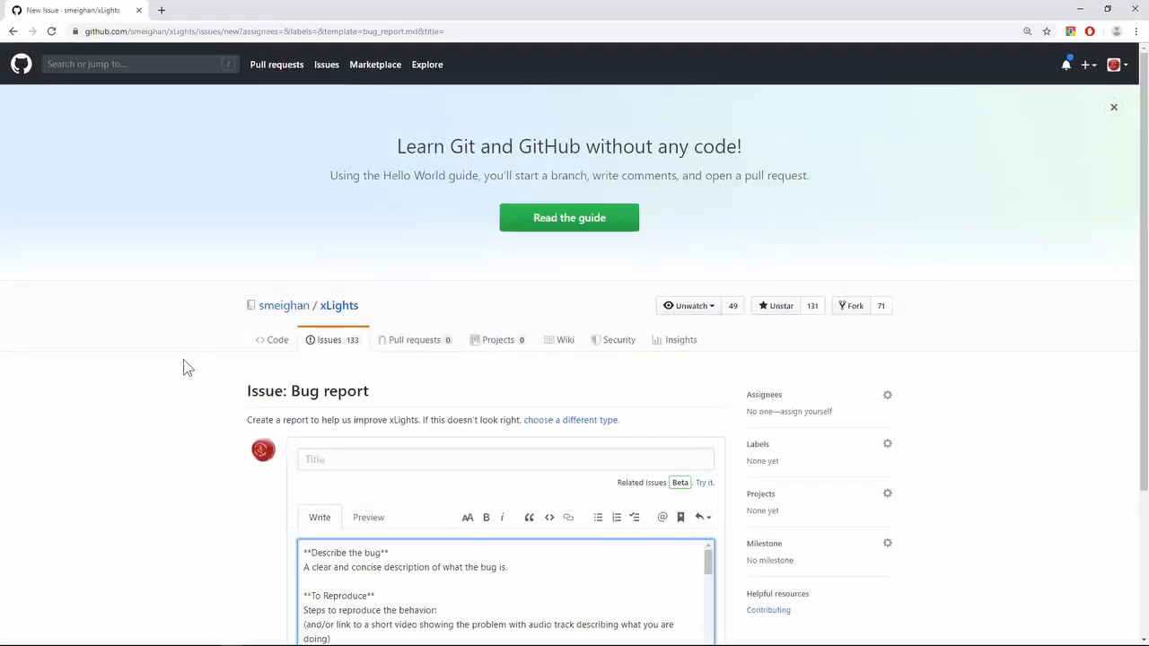